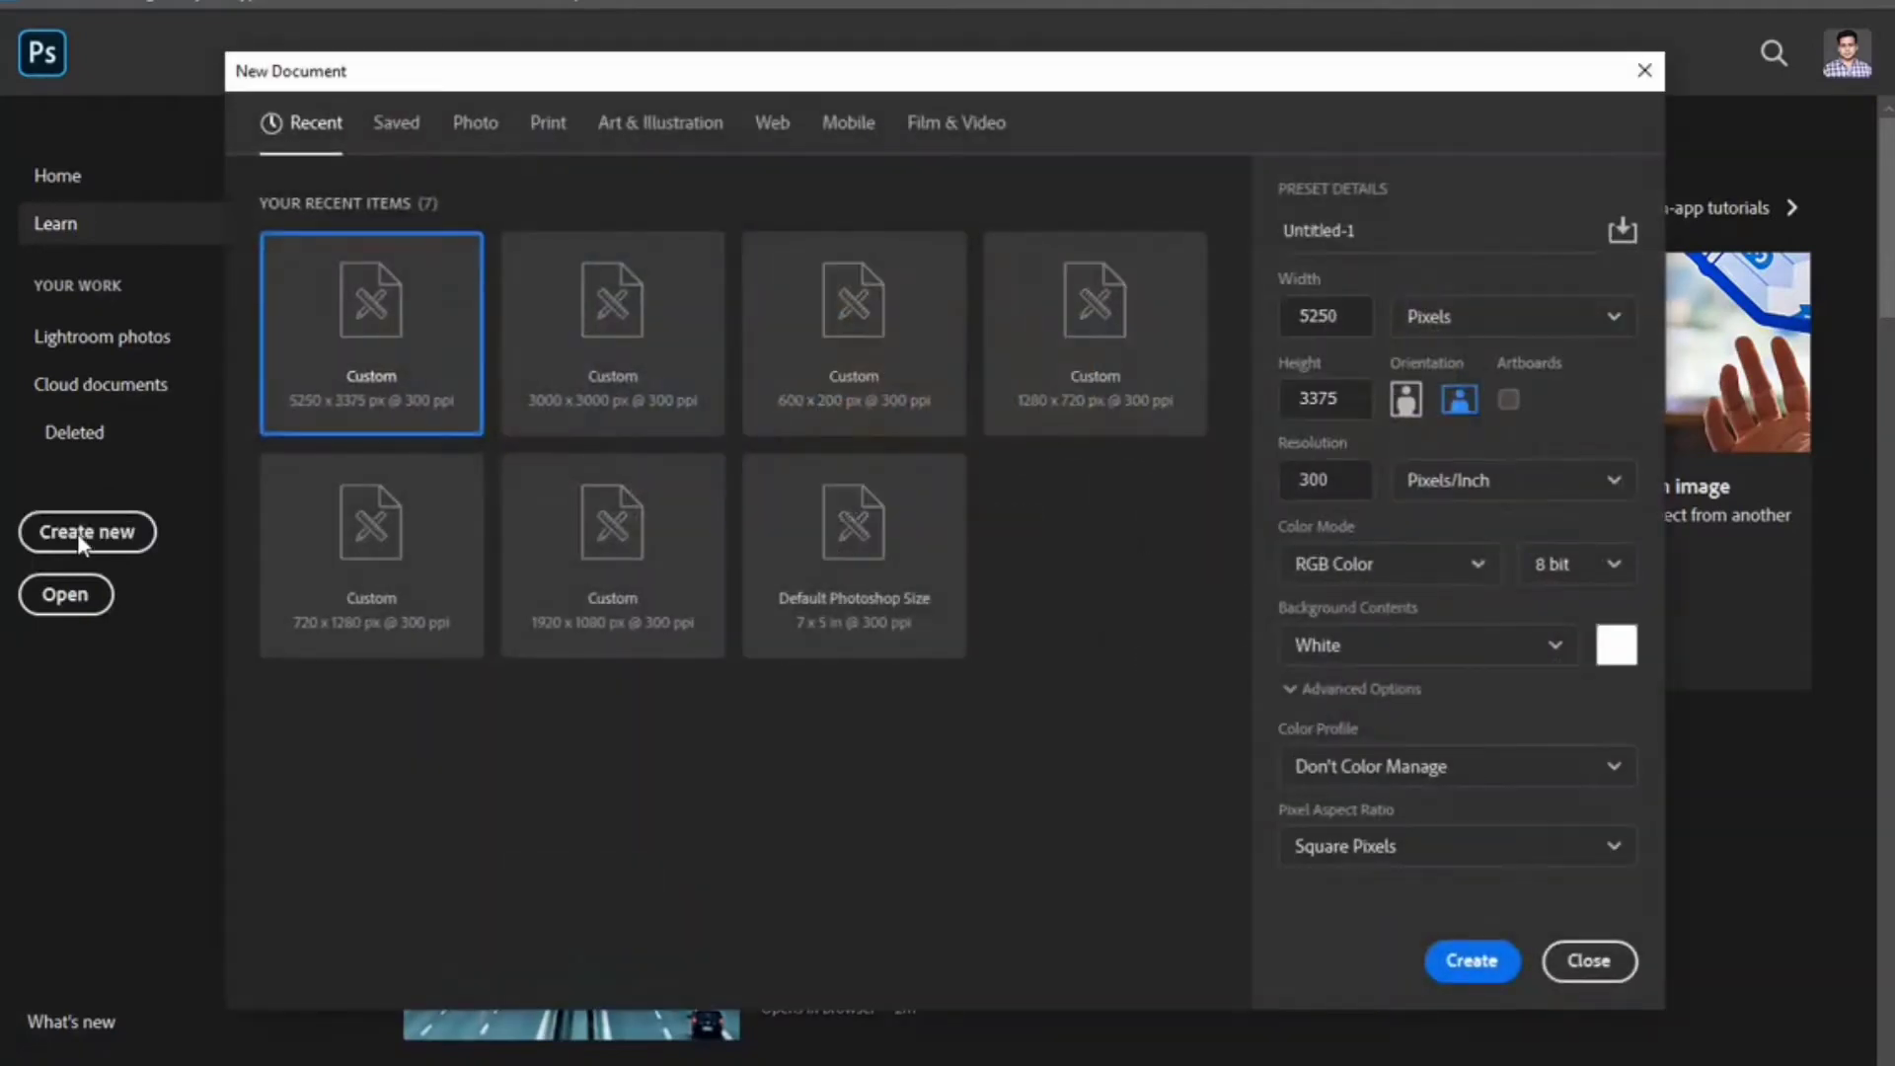
Create a new 'Business Card Design' document, 3.25 × 1.75 inches in Inches units, at 300 ppi.
{"action": "double_click", "coordinate": [1365, 229]}
{"action": "type", "text": "Business Card Design"}
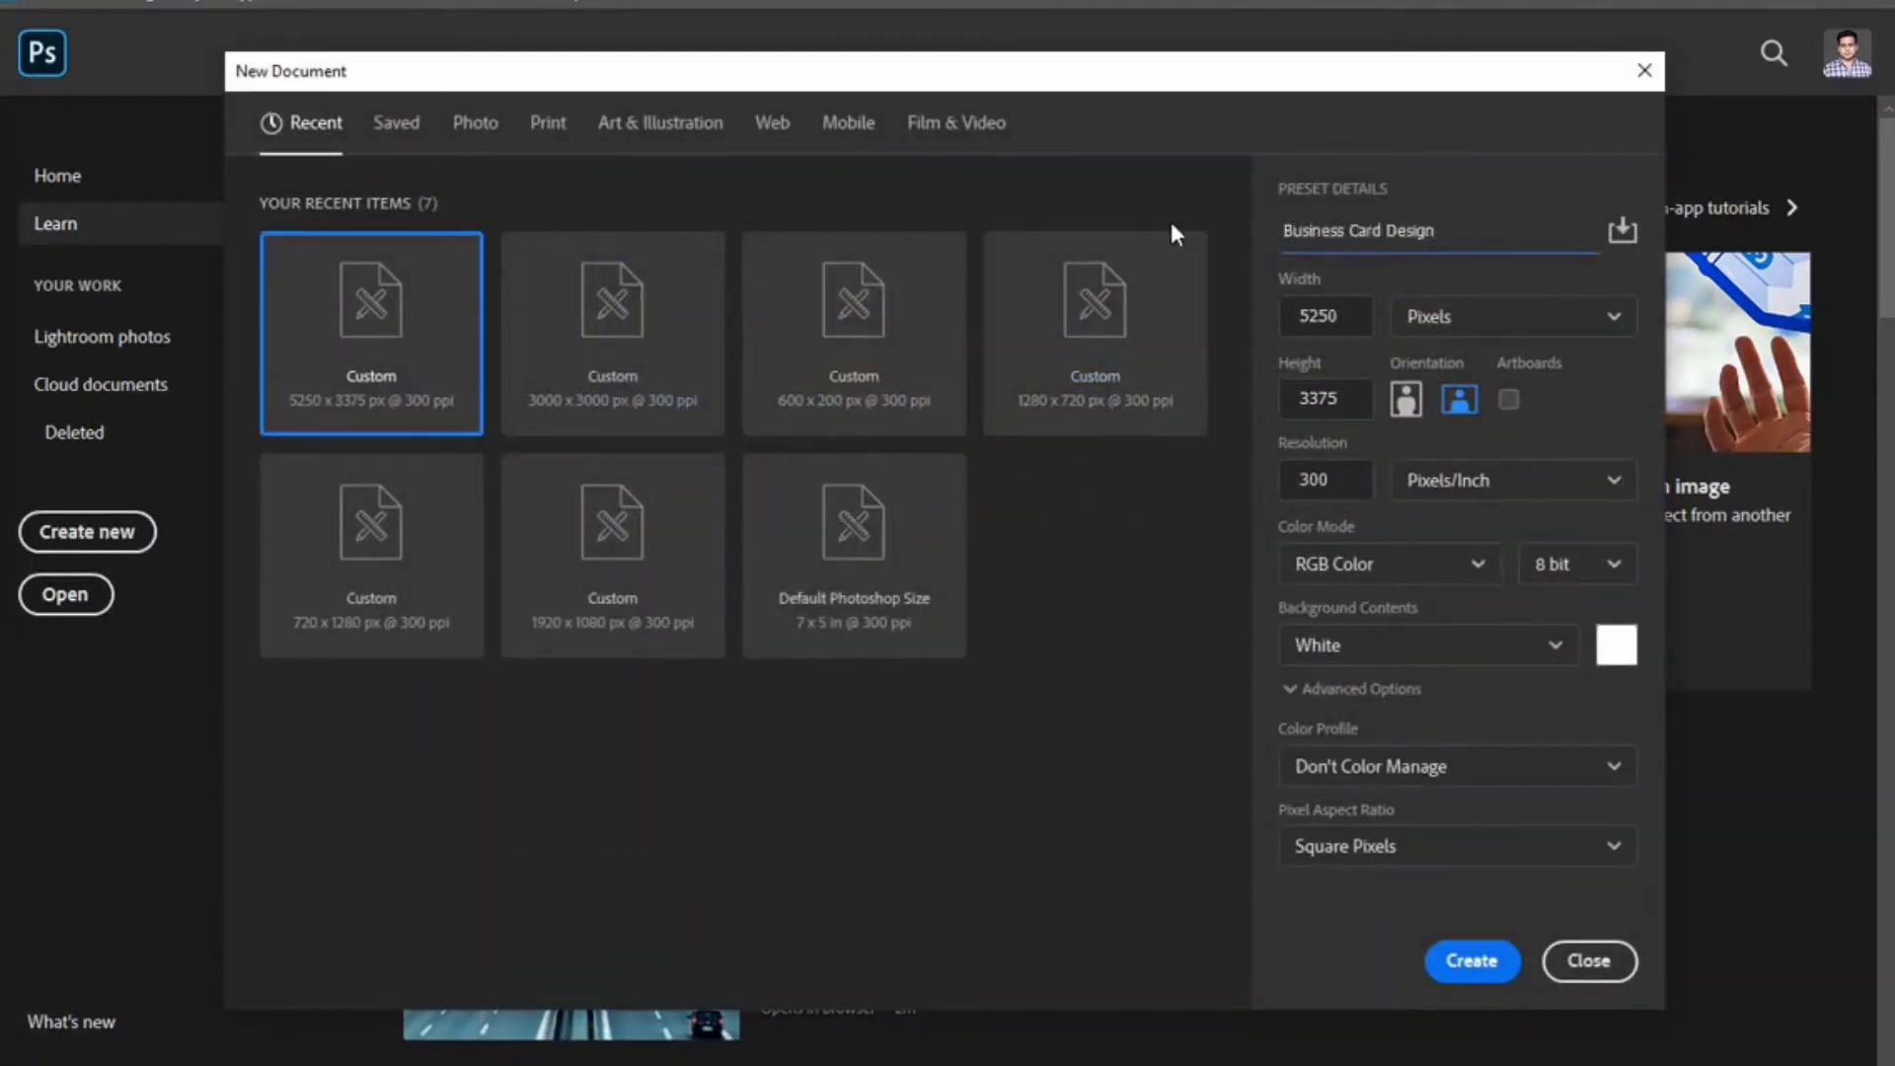
{"action": "left_click", "coordinate": [1560, 317]}
{"action": "left_click", "coordinate": [1560, 318]}
{"action": "left_click", "coordinate": [1523, 419]}
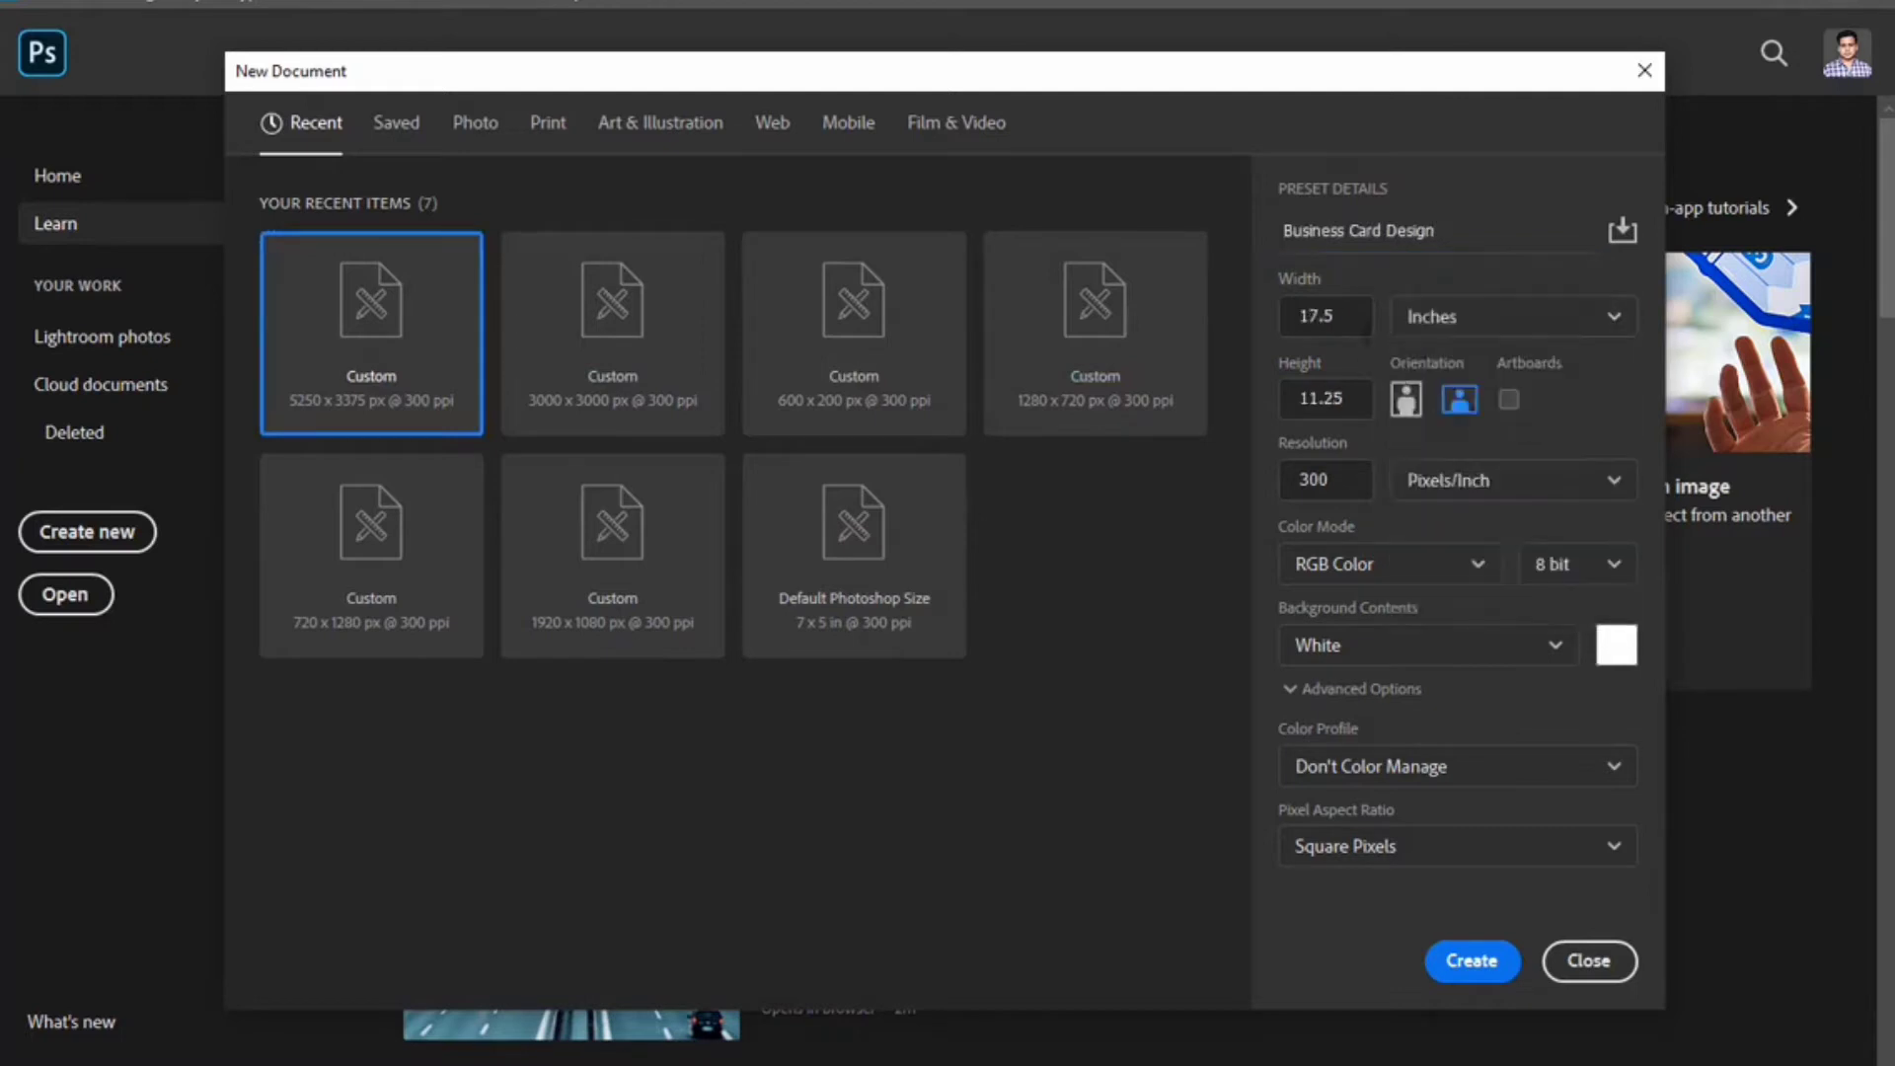
{"action": "type", "text": "3.25"}
{"action": "key", "text": "Tab"}
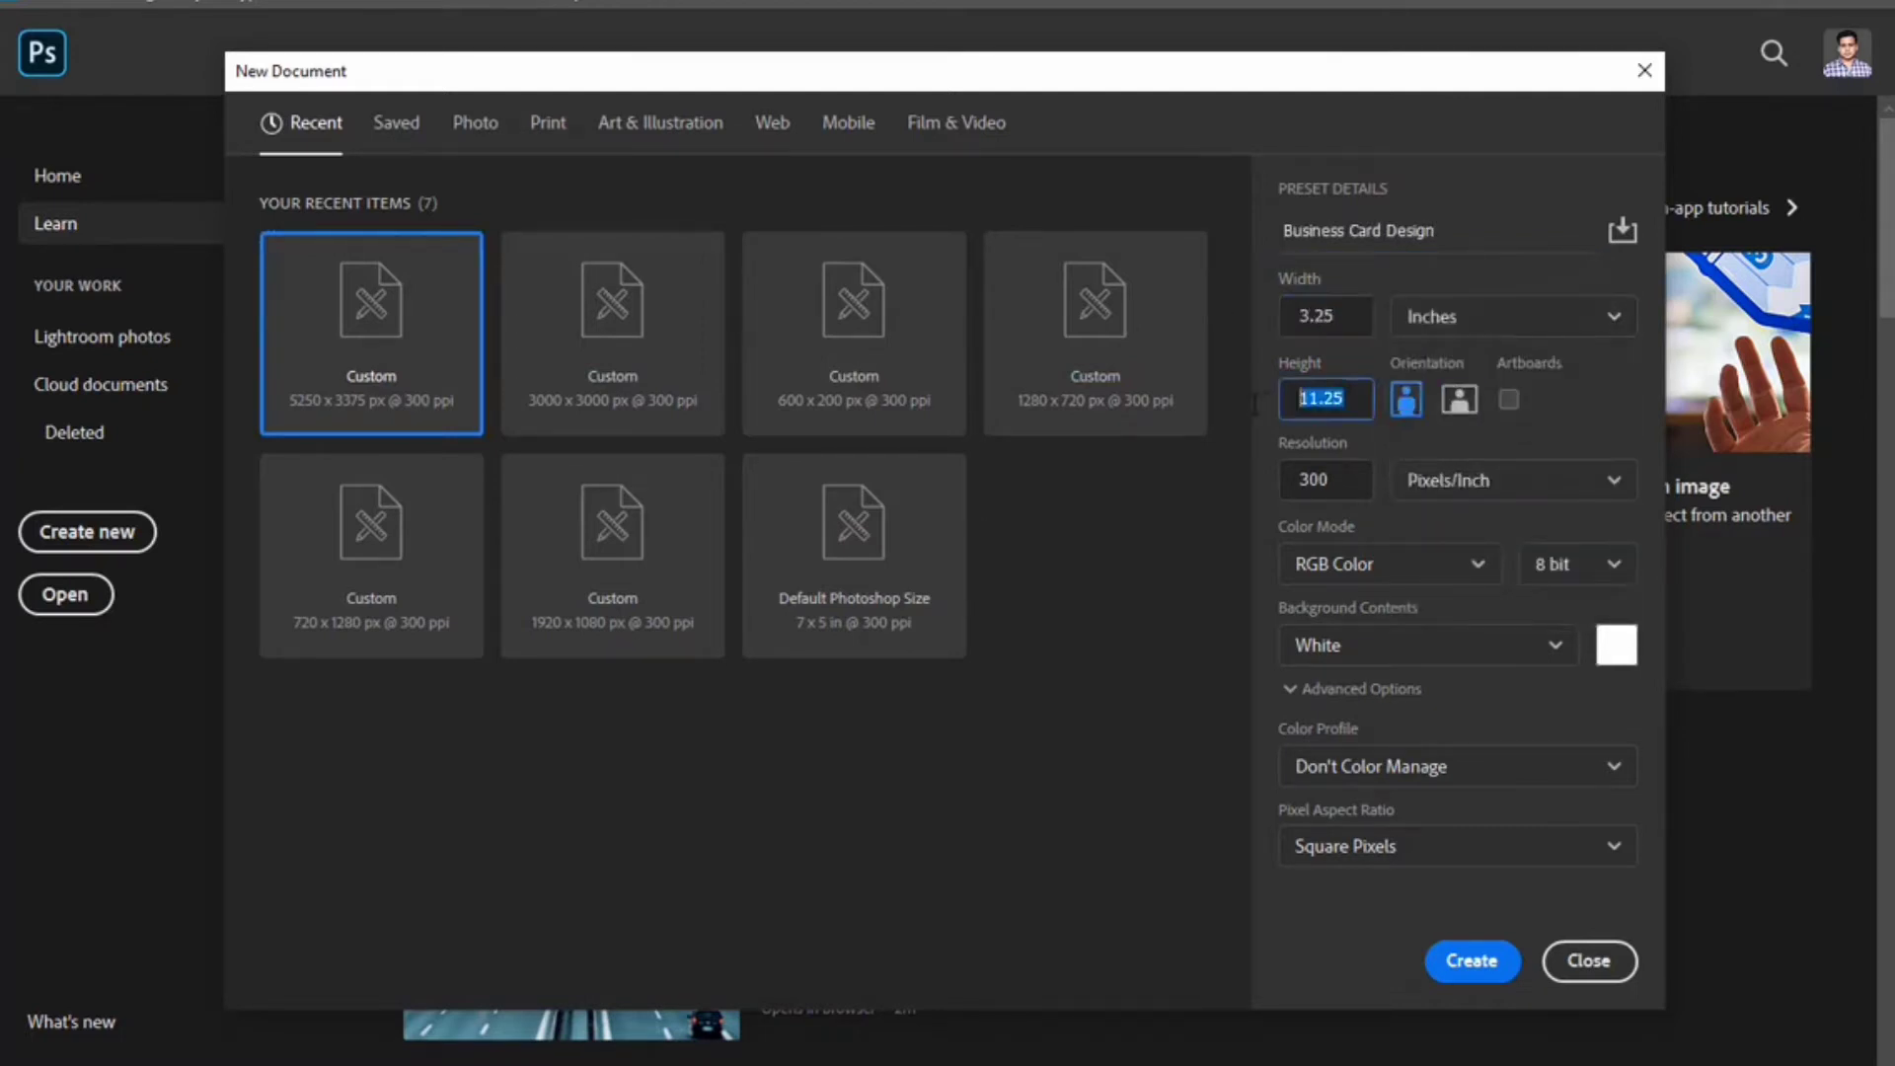
{"action": "type", "text": "1.75"}
{"action": "left_click", "coordinate": [1472, 960]}
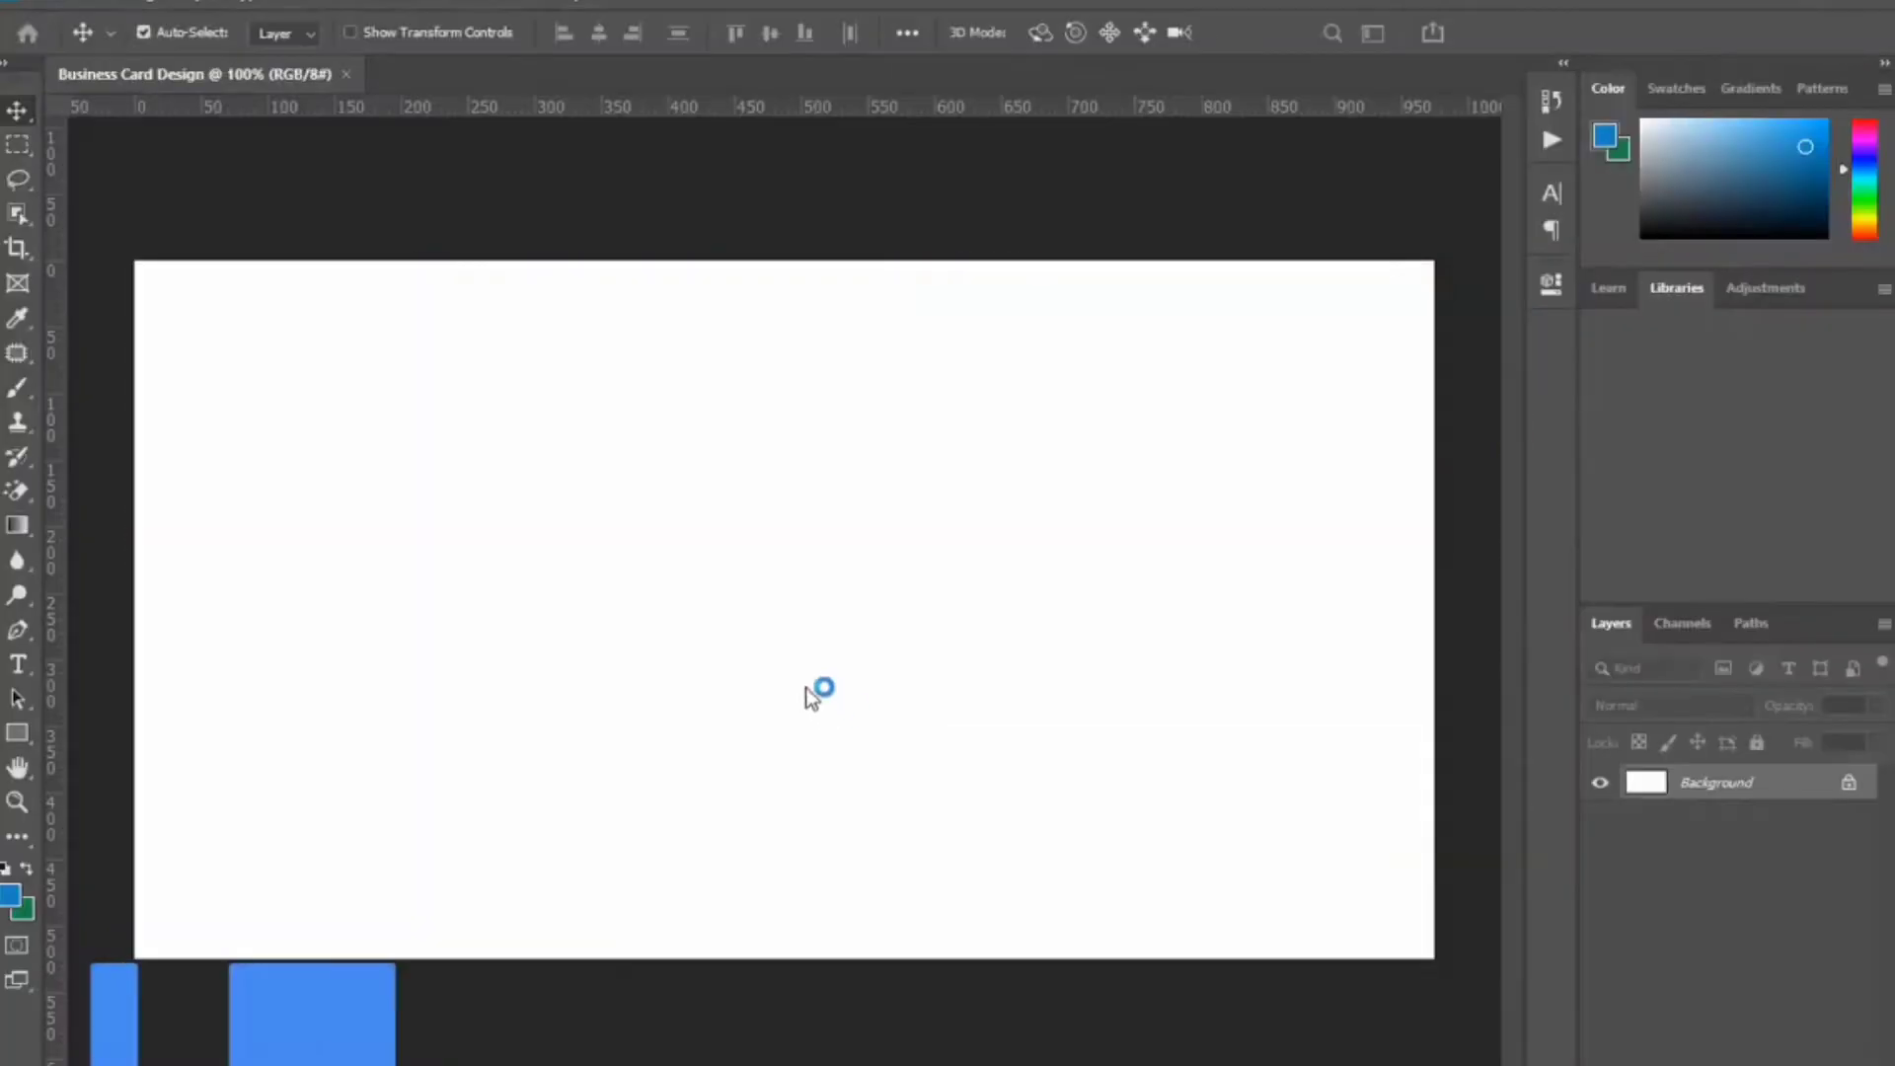
Place guides along the card's top, bottom and left edges.
{"action": "left_click_drag", "start_coordinate": [839, 109], "coordinate": [838, 261]}
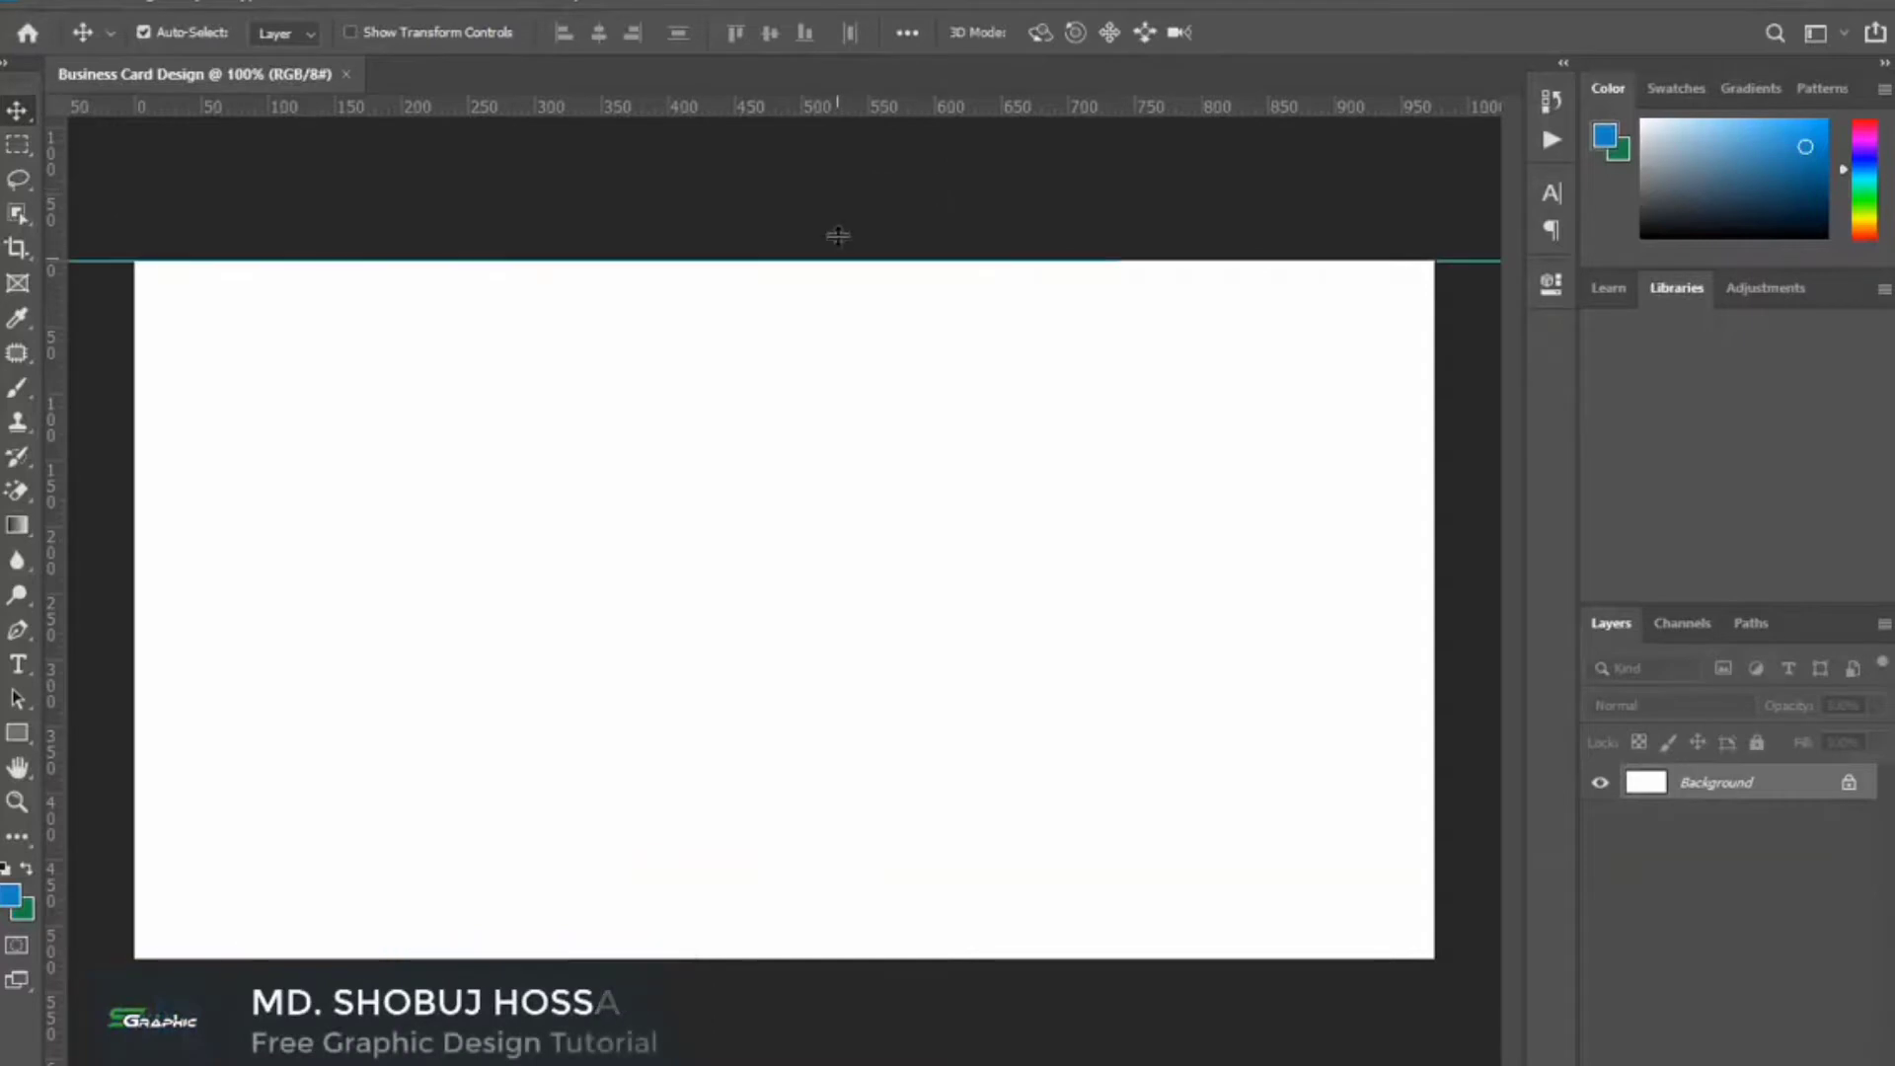
{"action": "left_click_drag", "start_coordinate": [838, 106], "coordinate": [846, 958]}
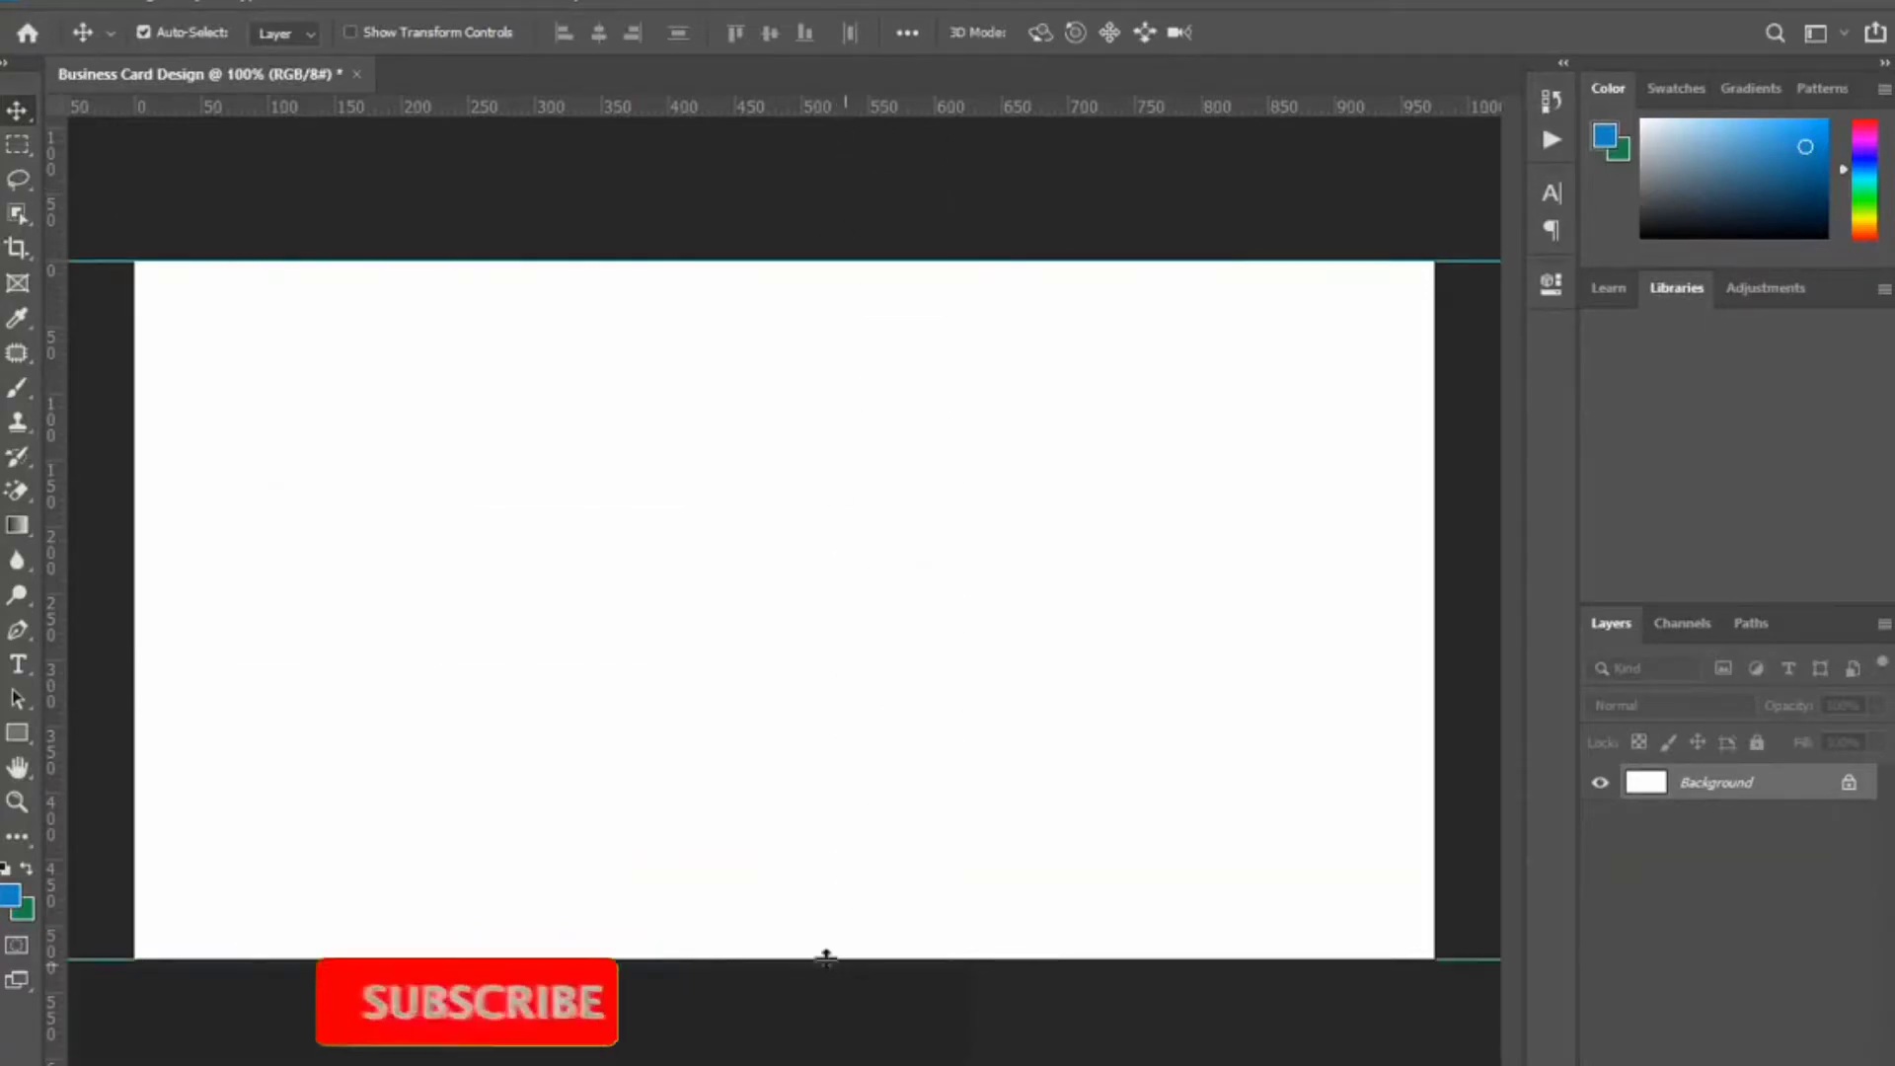
{"action": "left_click_drag", "start_coordinate": [61, 701], "coordinate": [1434, 736]}
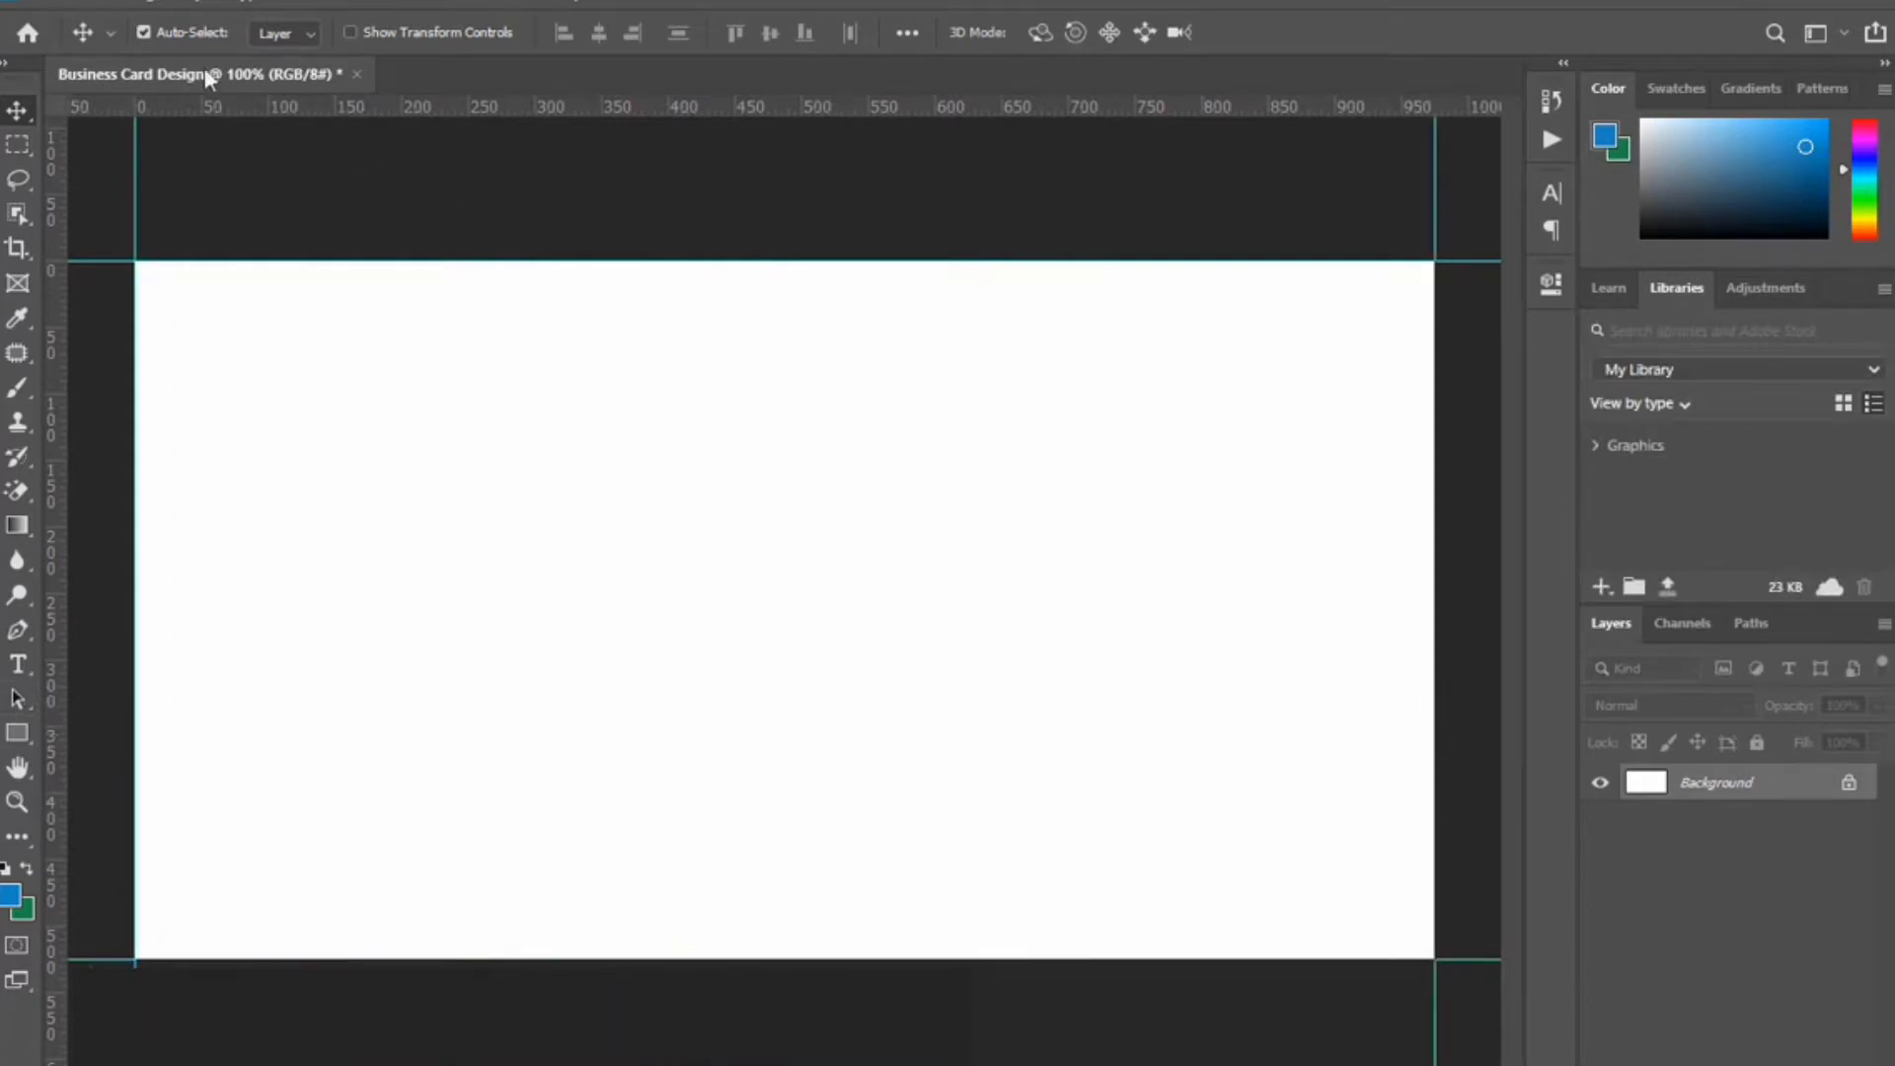
Enlarge the canvas to 3.5 × 2 inches with Canvas Size in inches.
{"action": "left_click", "coordinate": [143, 5]}
{"action": "left_click", "coordinate": [239, 217]}
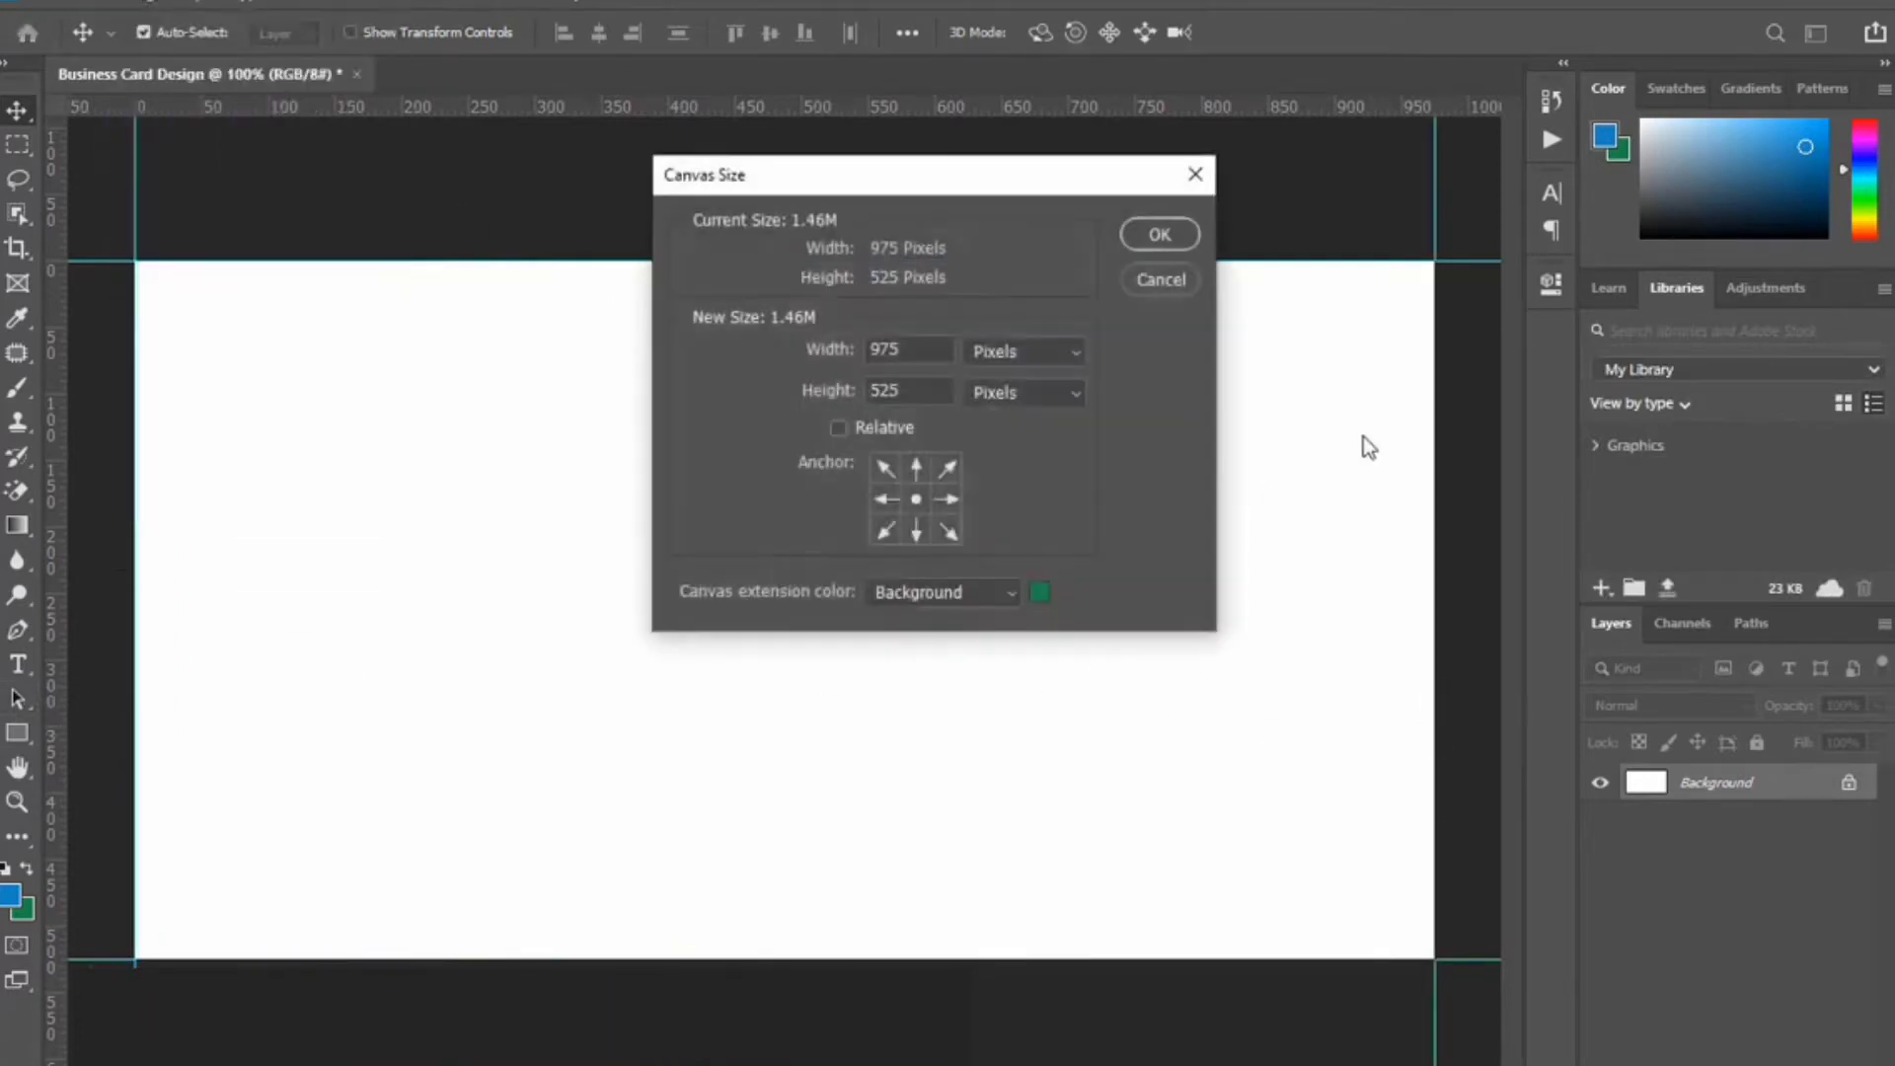
{"action": "left_click", "coordinate": [987, 353]}
{"action": "left_click", "coordinate": [1015, 418]}
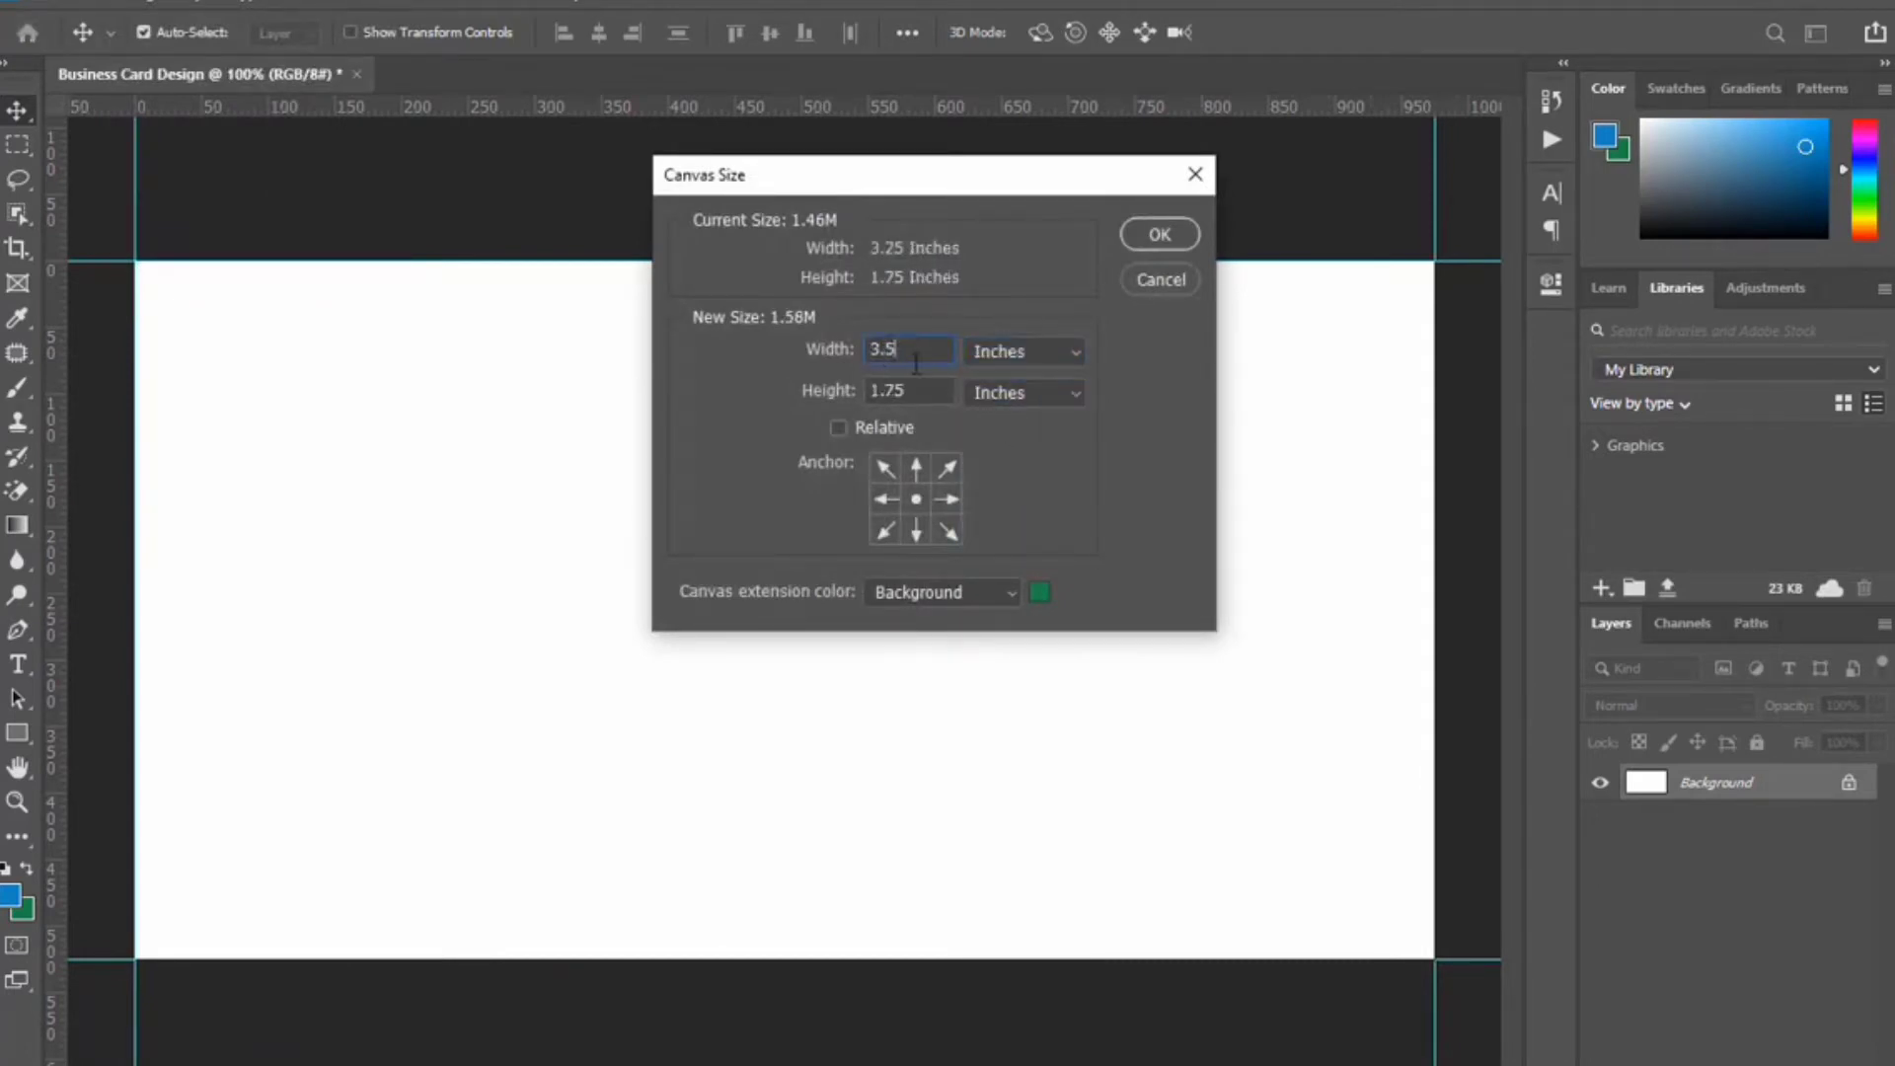
{"action": "type", "text": "2"}
{"action": "left_click", "coordinate": [1155, 235]}
Add guides at the enlarged canvas's top, bottom and left edges.
{"action": "left_click_drag", "start_coordinate": [946, 103], "coordinate": [943, 211]}
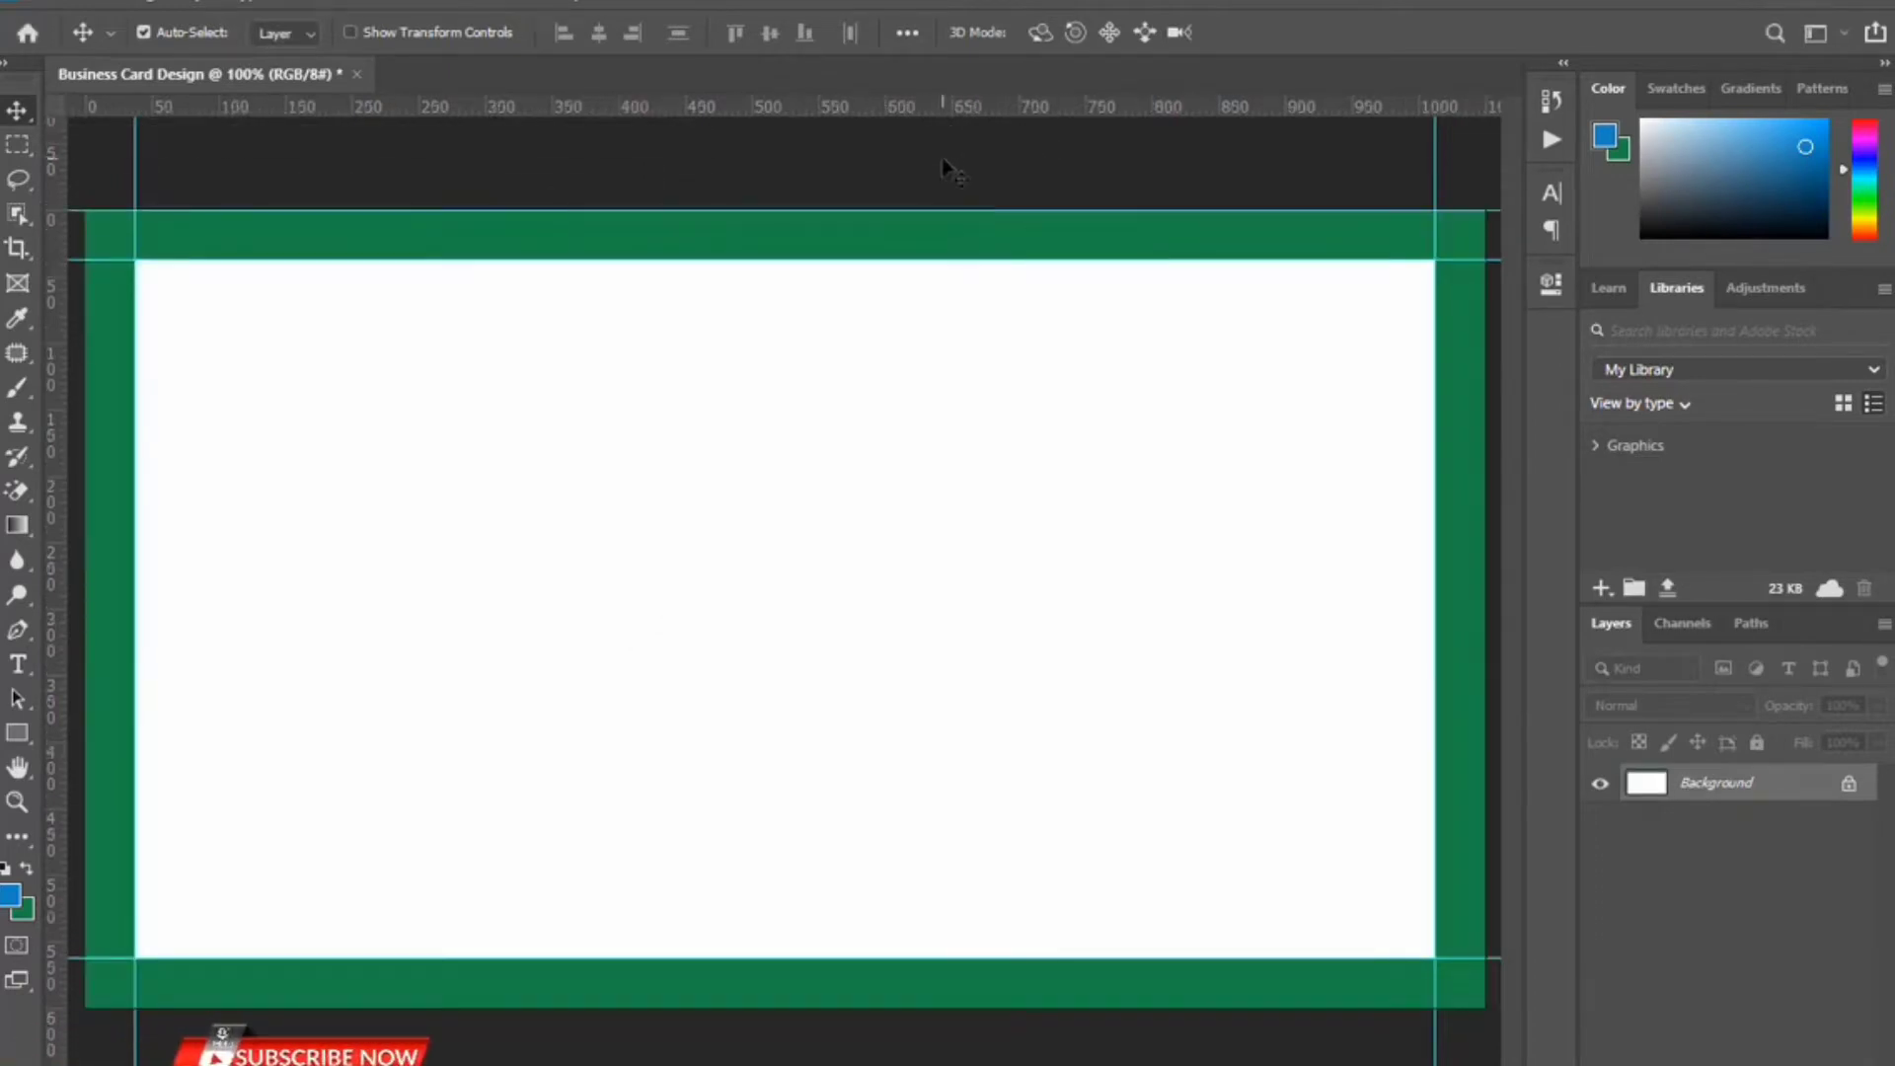
{"action": "left_click_drag", "start_coordinate": [943, 107], "coordinate": [858, 1007]}
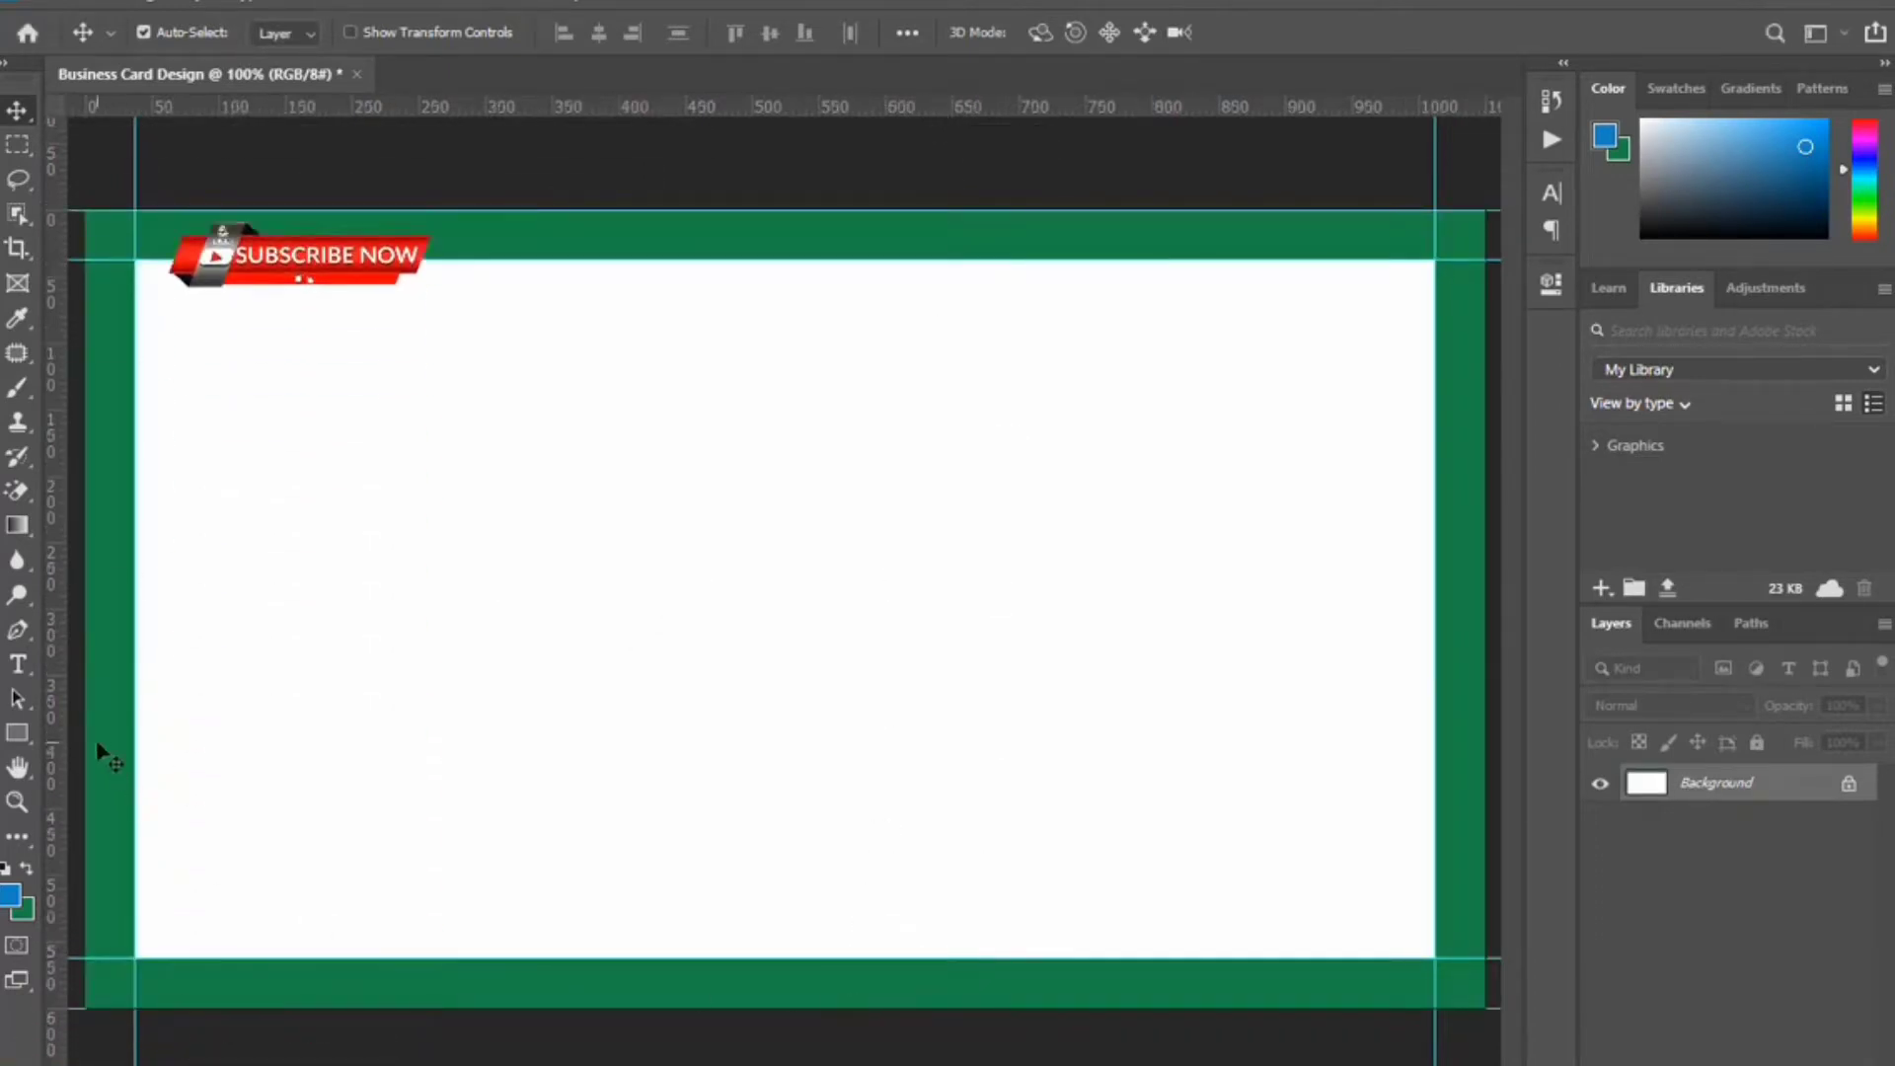
{"action": "left_click_drag", "start_coordinate": [65, 709], "coordinate": [1486, 827]}
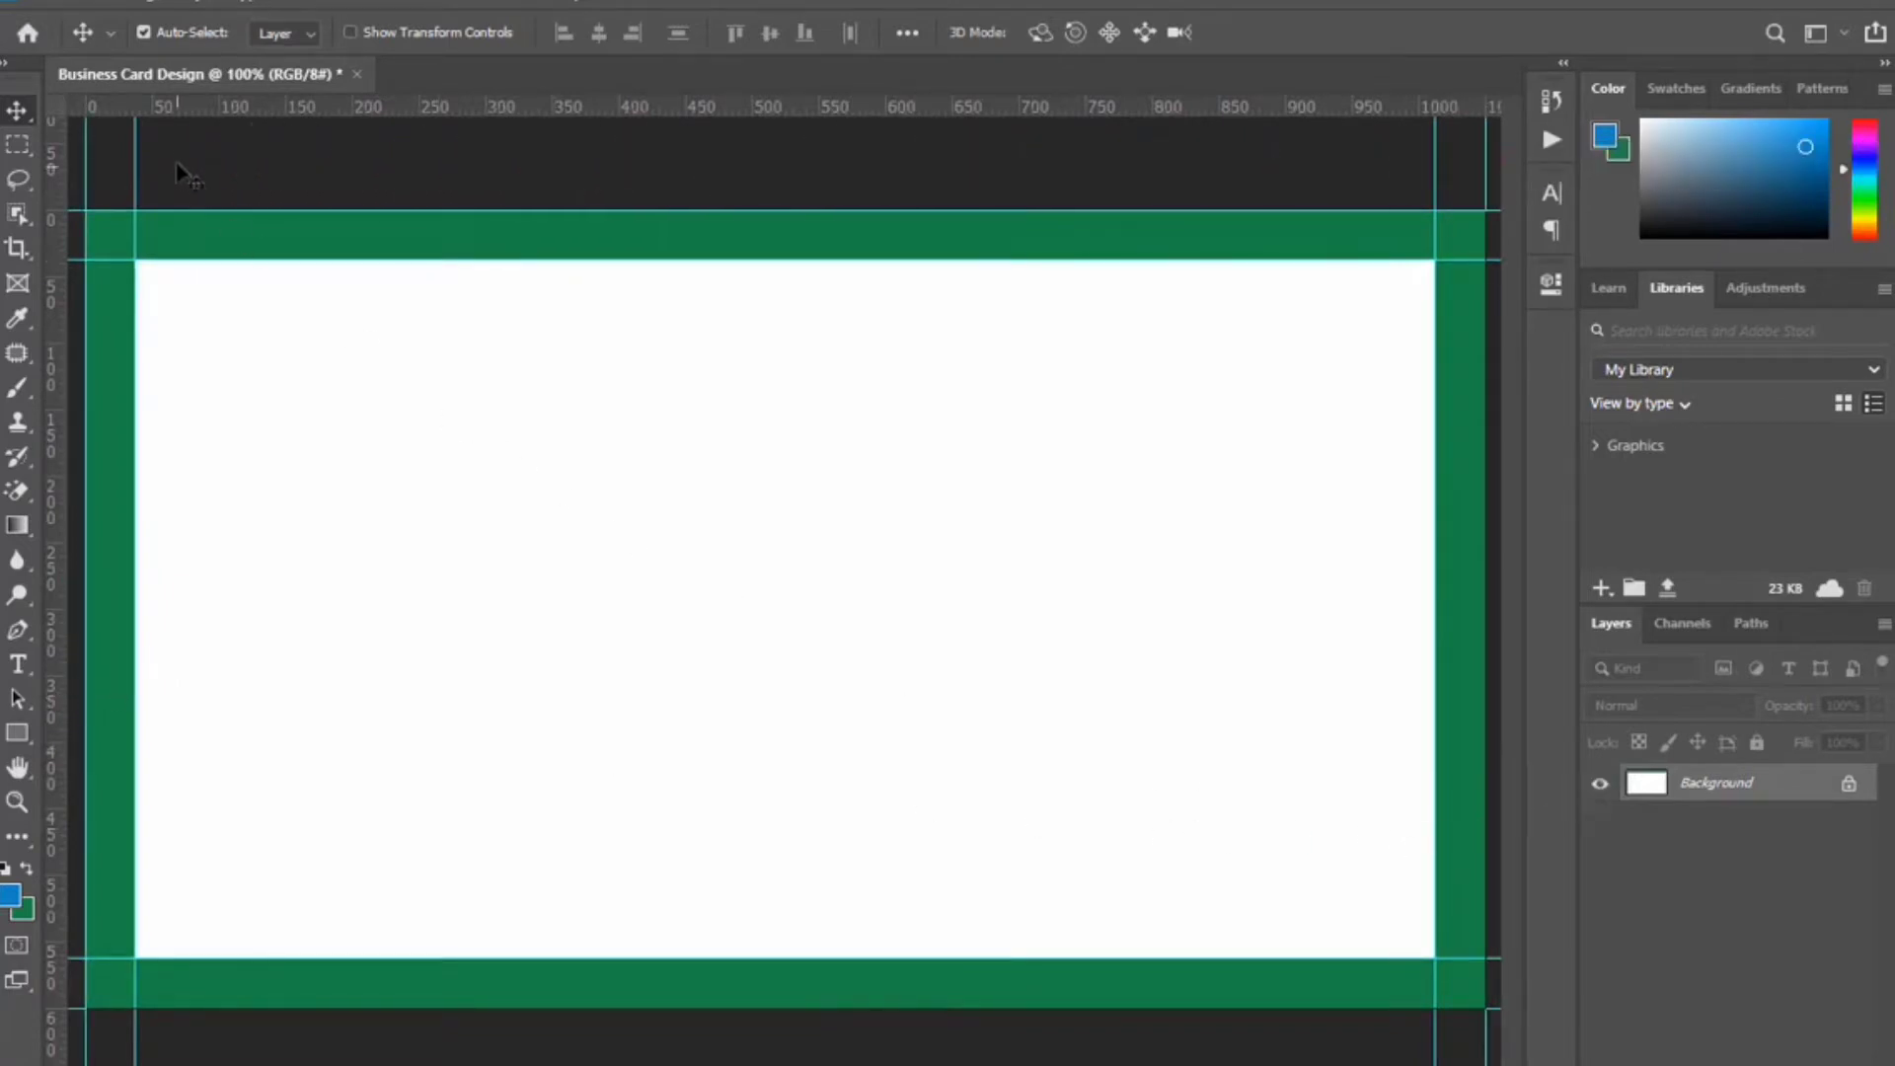
Enlarge the canvas further to 3.75 × 2.25 inches for bleed.
{"action": "left_click", "coordinate": [142, 4]}
{"action": "left_click", "coordinate": [168, 208]}
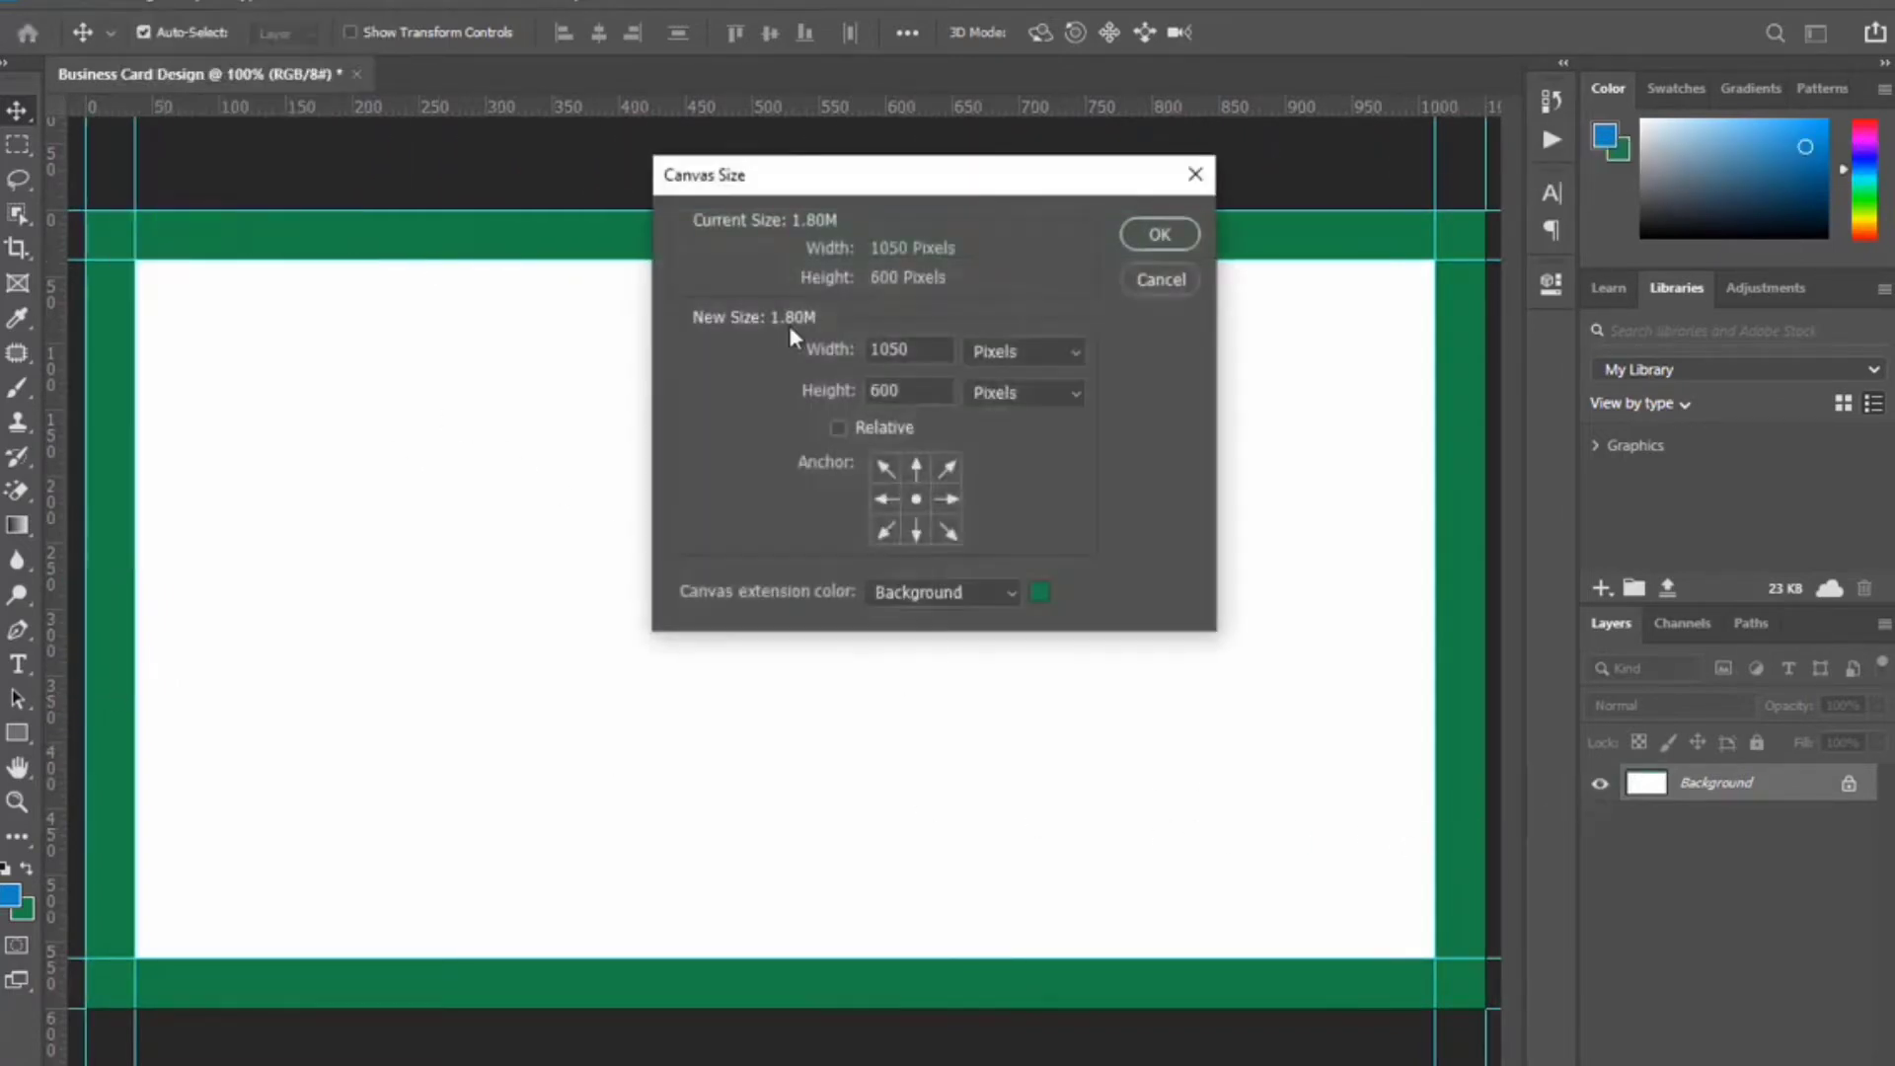
{"action": "left_click", "coordinate": [1023, 351]}
{"action": "left_click", "coordinate": [1017, 419]}
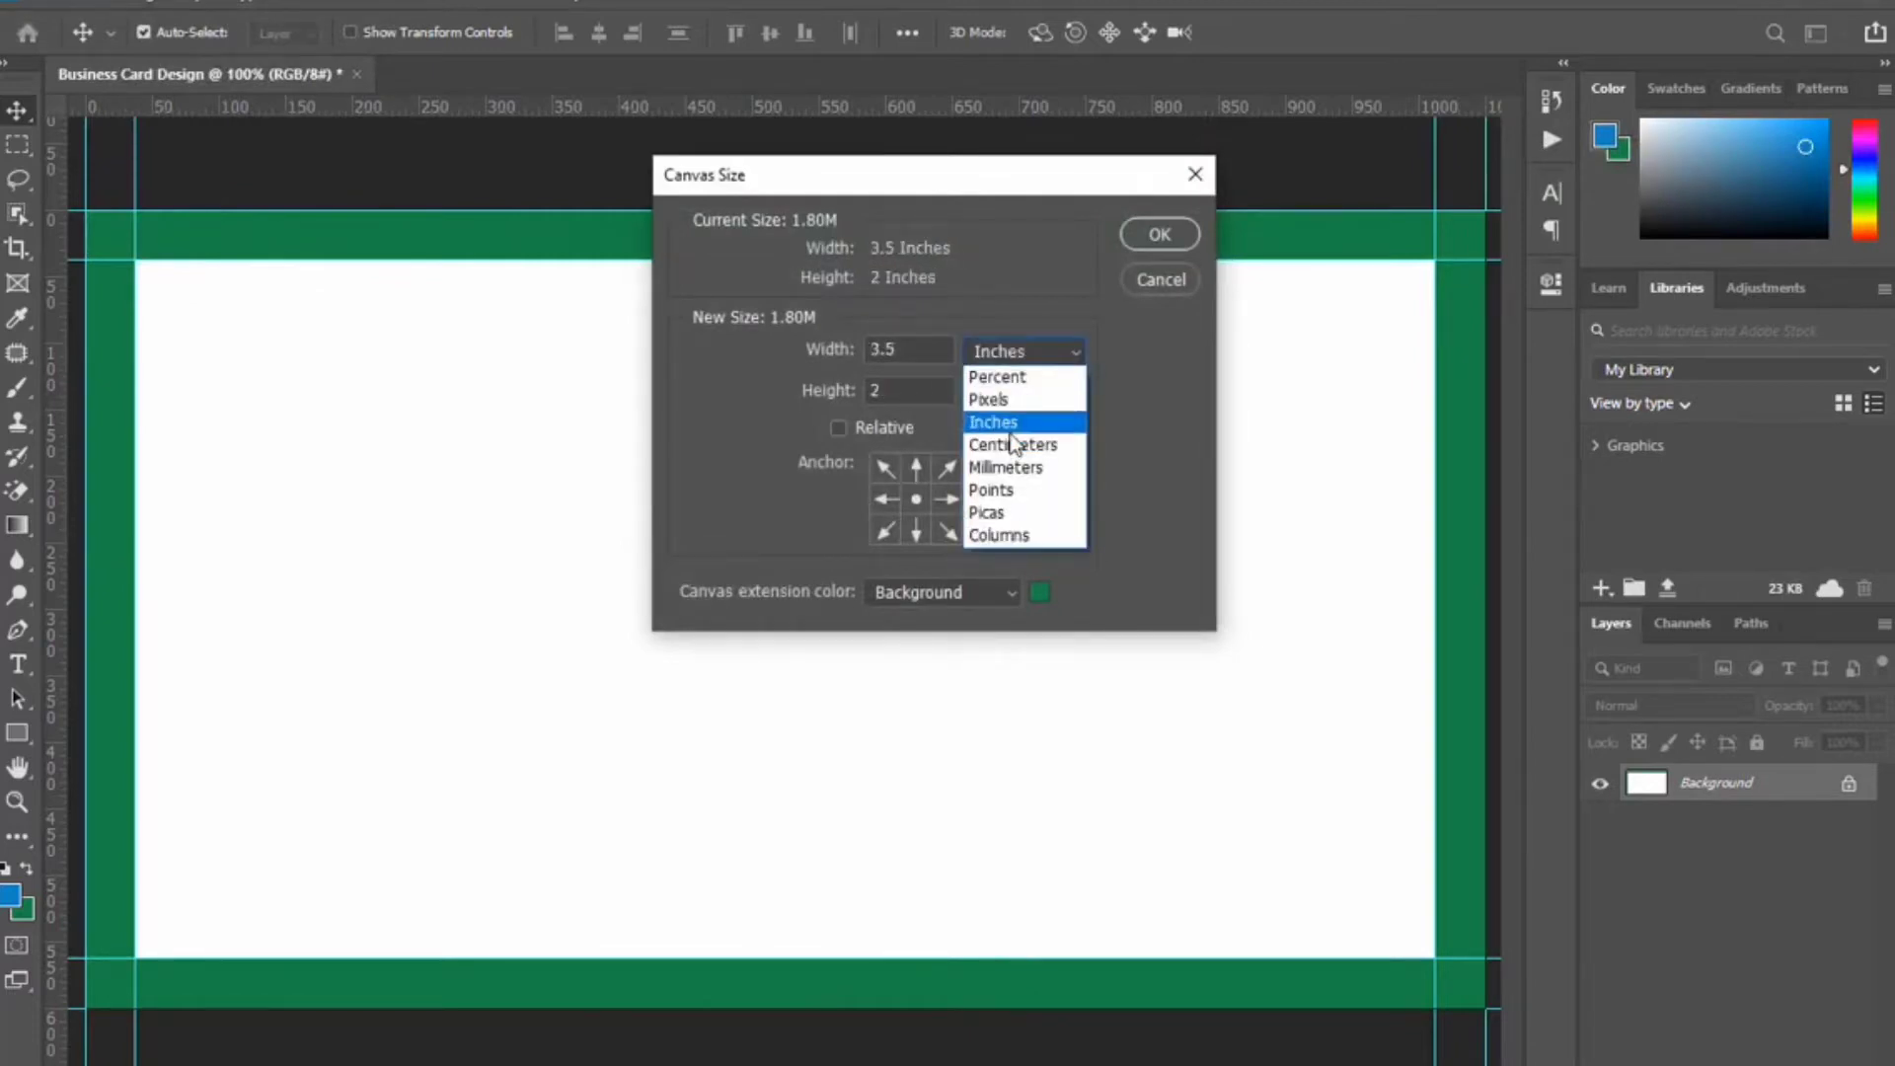
{"action": "key", "text": "BackSpace"}
{"action": "type", "text": "7"}
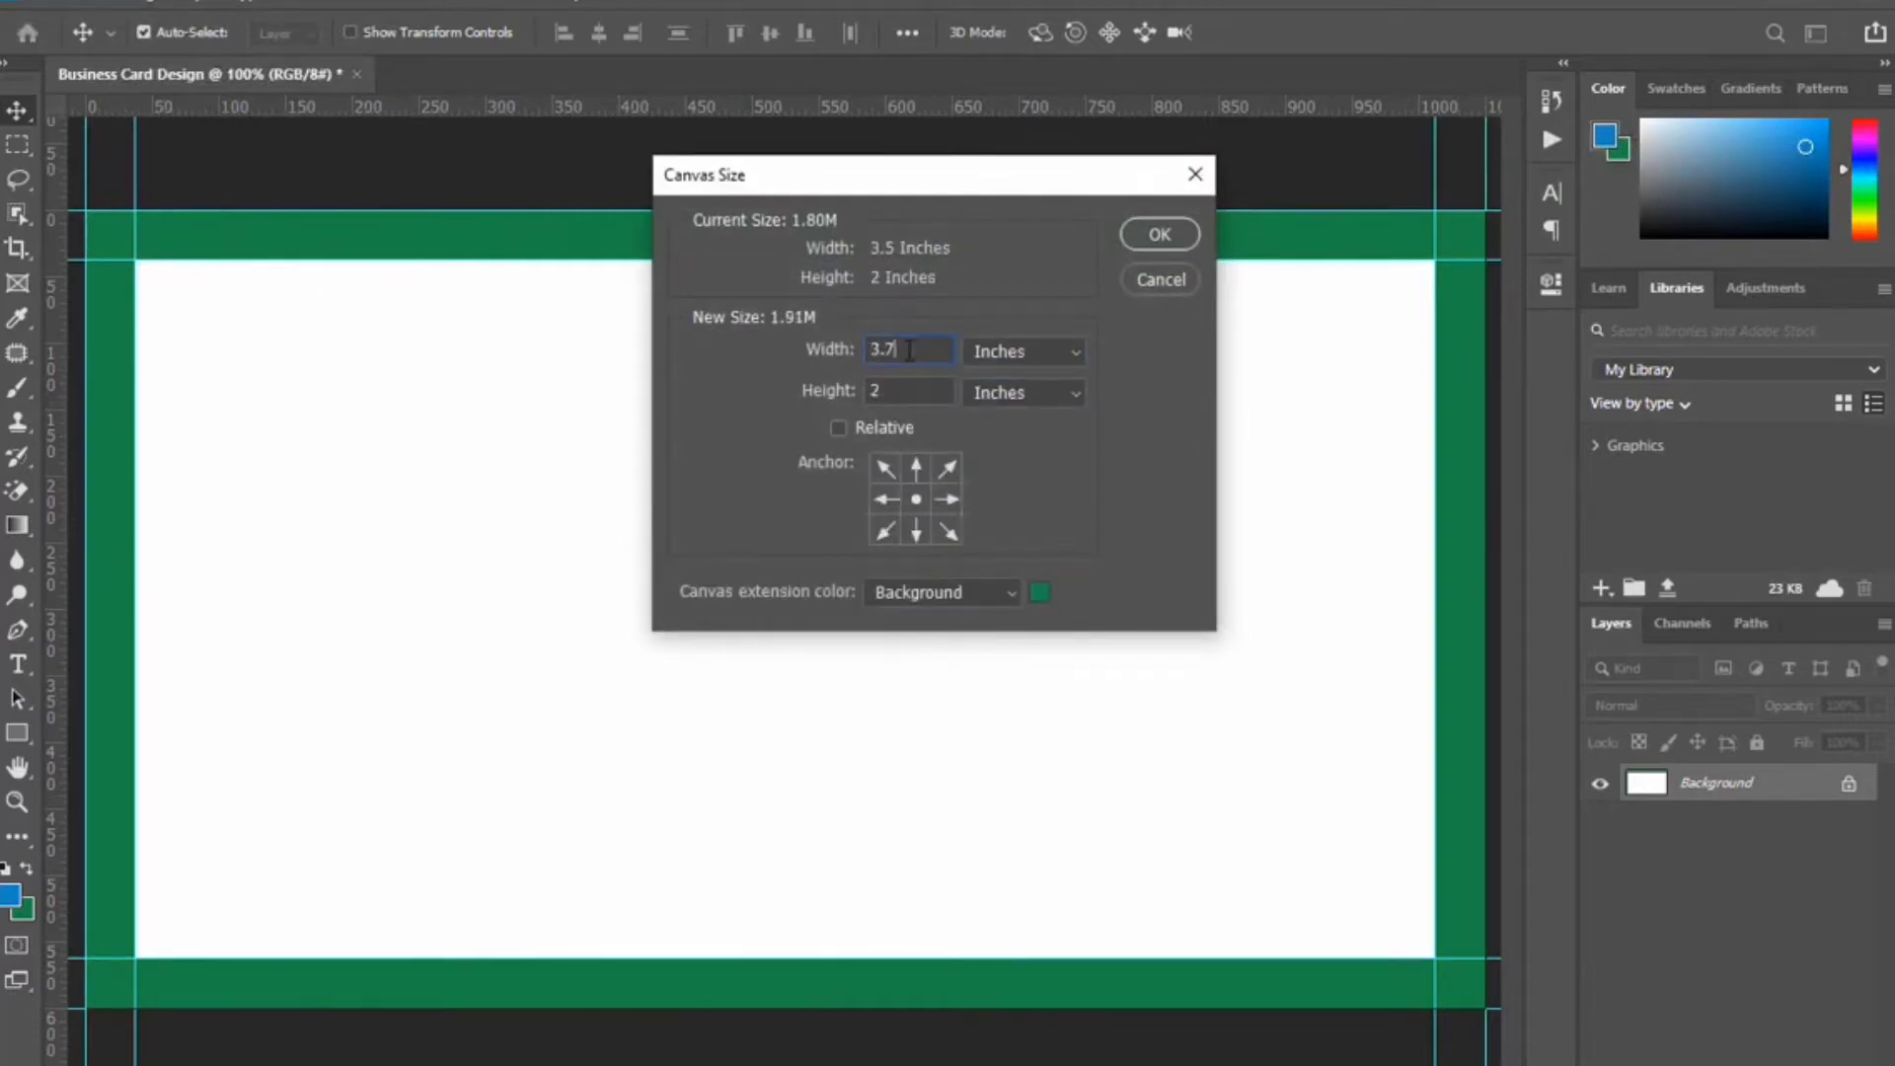
{"action": "type", "text": ".25"}
{"action": "left_click", "coordinate": [1156, 235]}
Set the foreground colour to white and fill the entire canvas with it.
{"action": "key", "text": "ctrl+0"}
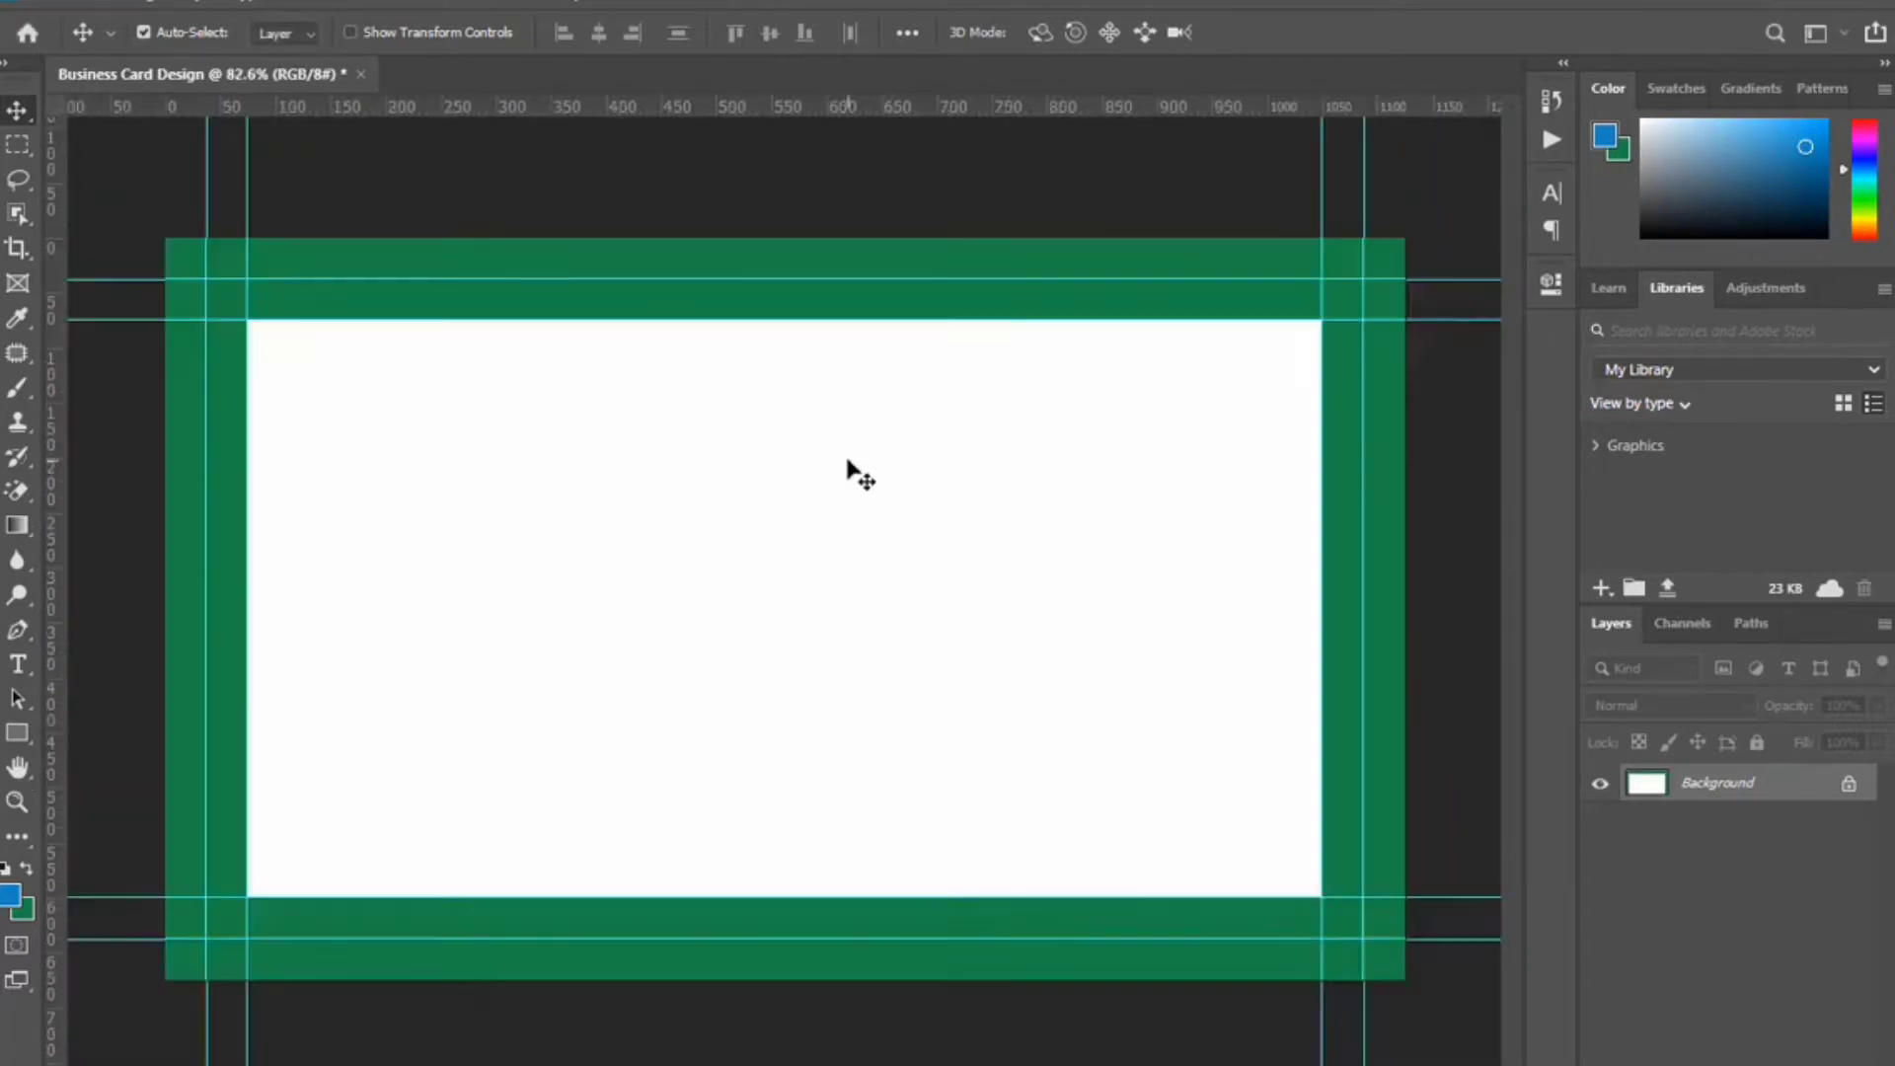
{"action": "key", "text": "i"}
{"action": "left_click", "coordinate": [10, 893]}
{"action": "left_click", "coordinate": [592, 550]}
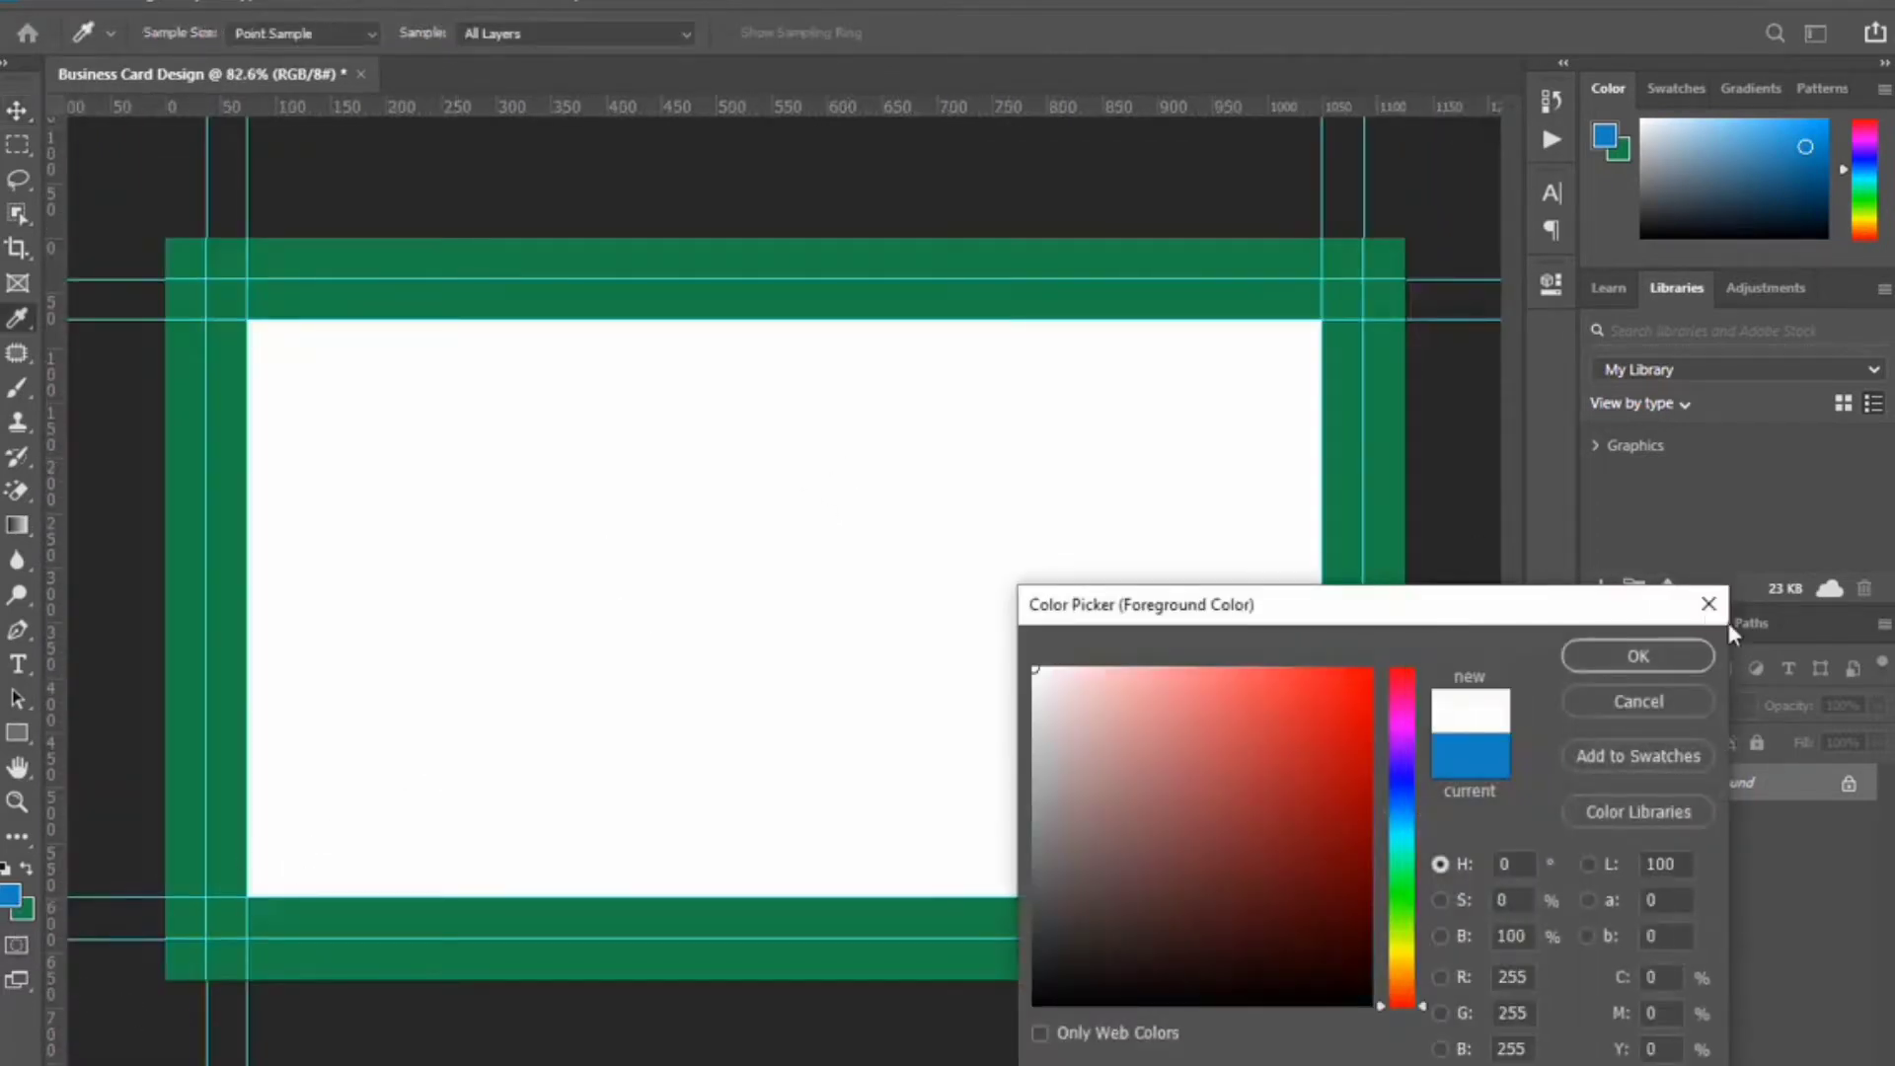
{"action": "left_click", "coordinate": [1637, 657]}
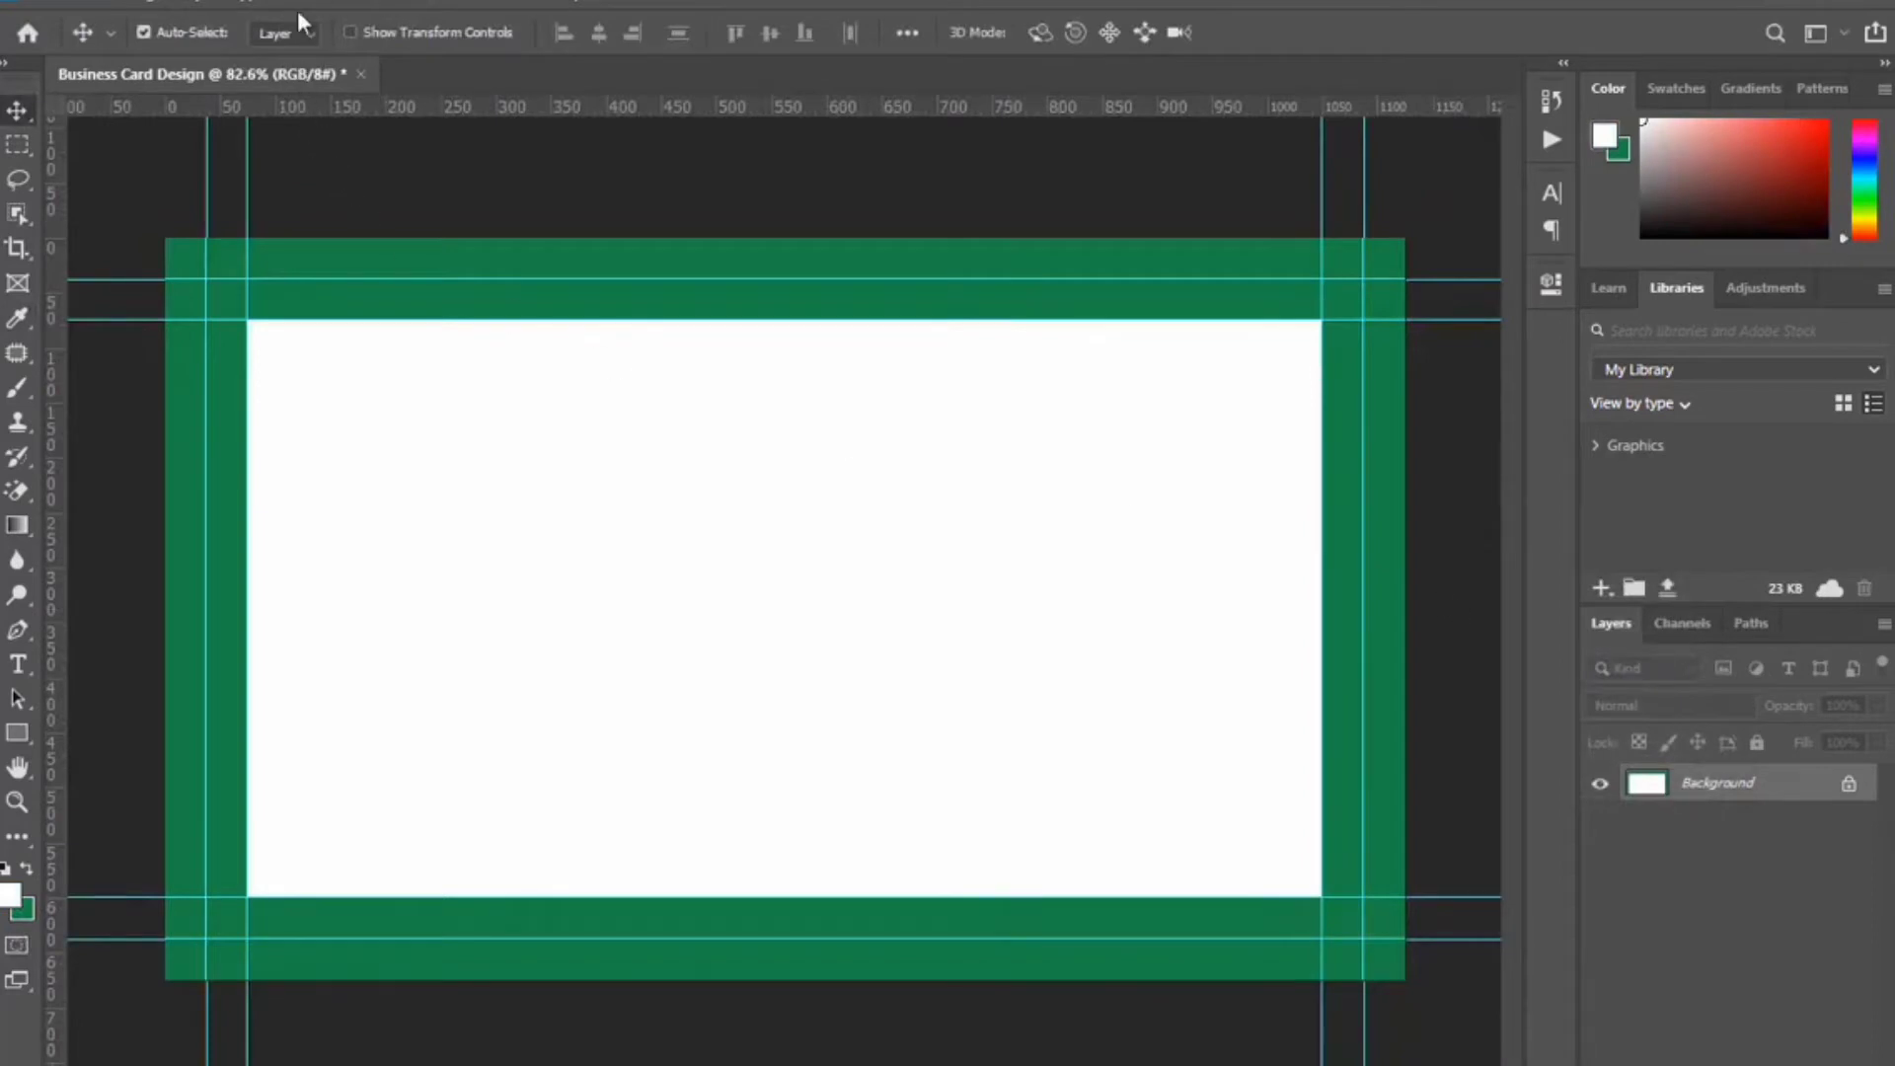
{"action": "left_click", "coordinate": [99, 3]}
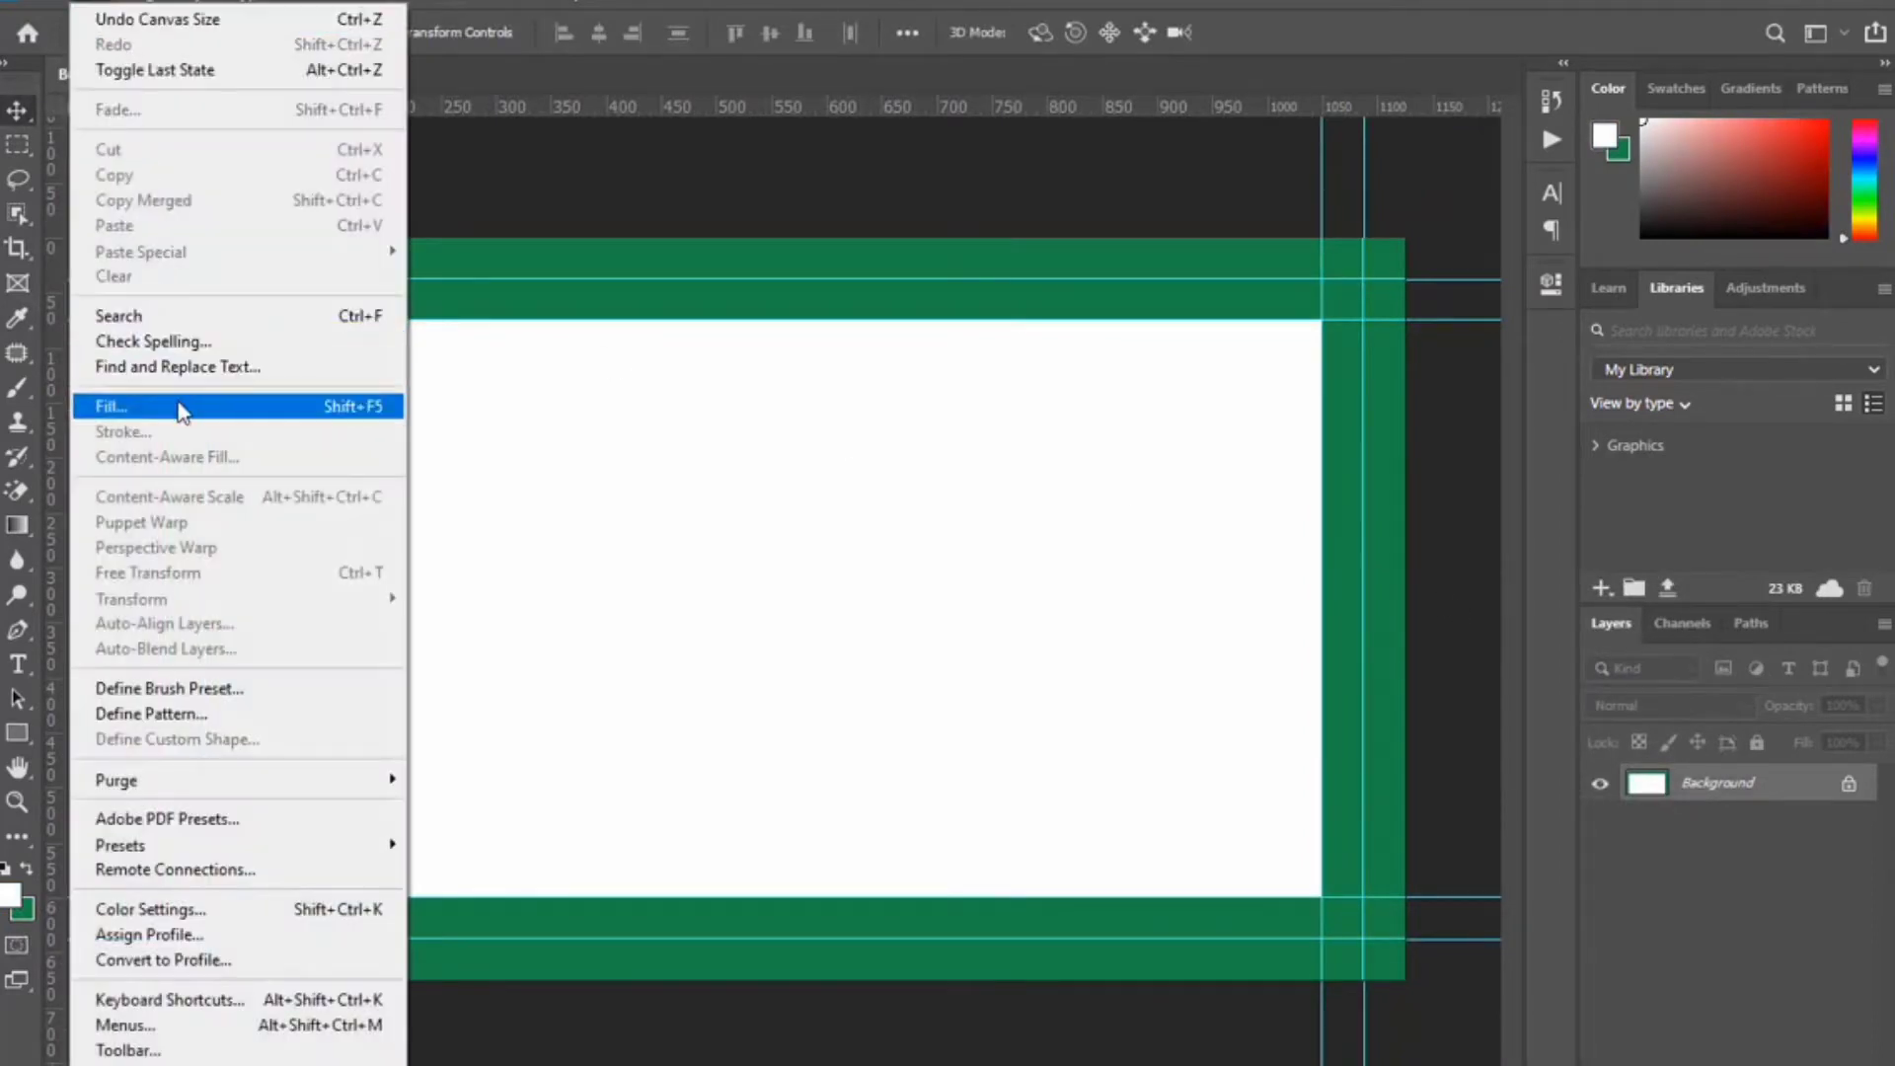
{"action": "left_click", "coordinate": [115, 406]}
{"action": "left_click", "coordinate": [1110, 272]}
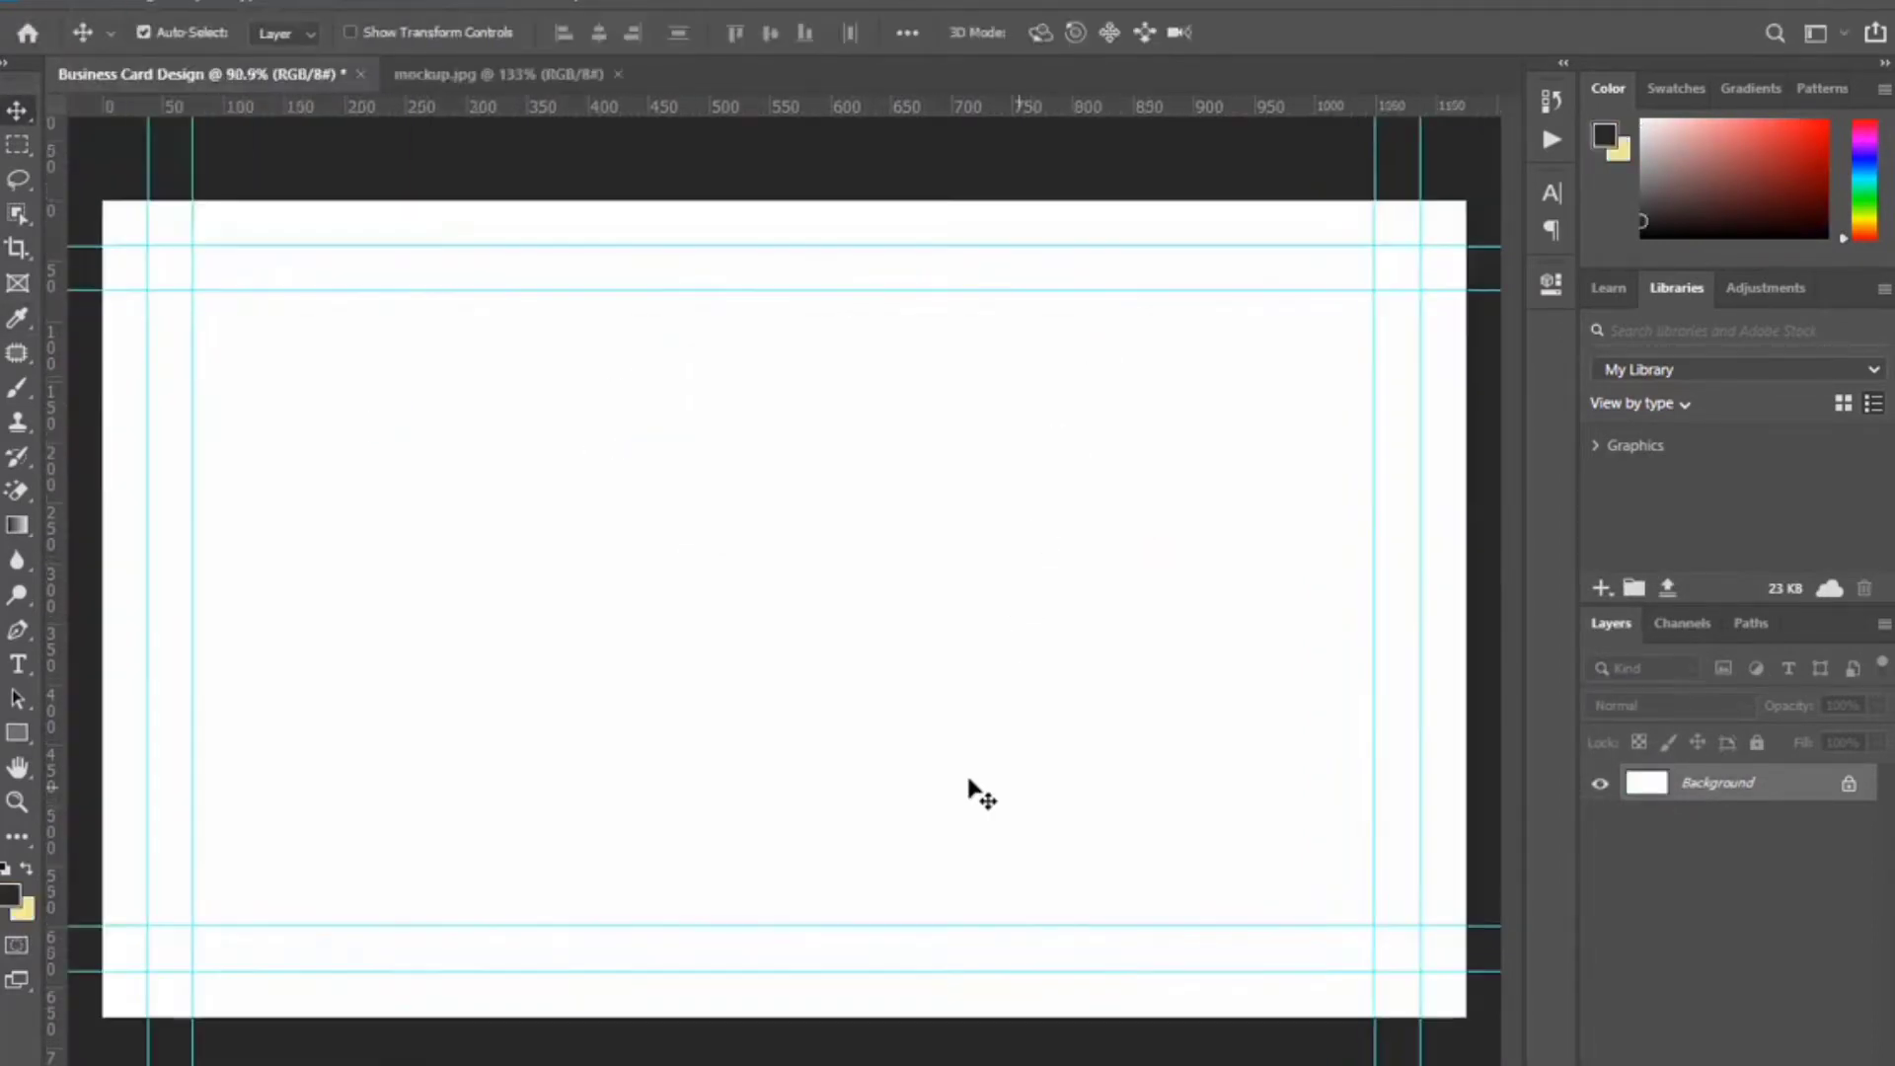
Draw a Pen-tool shape from the top-left guide to a curved bottom anchor and close it.
{"action": "left_click", "coordinate": [19, 632]}
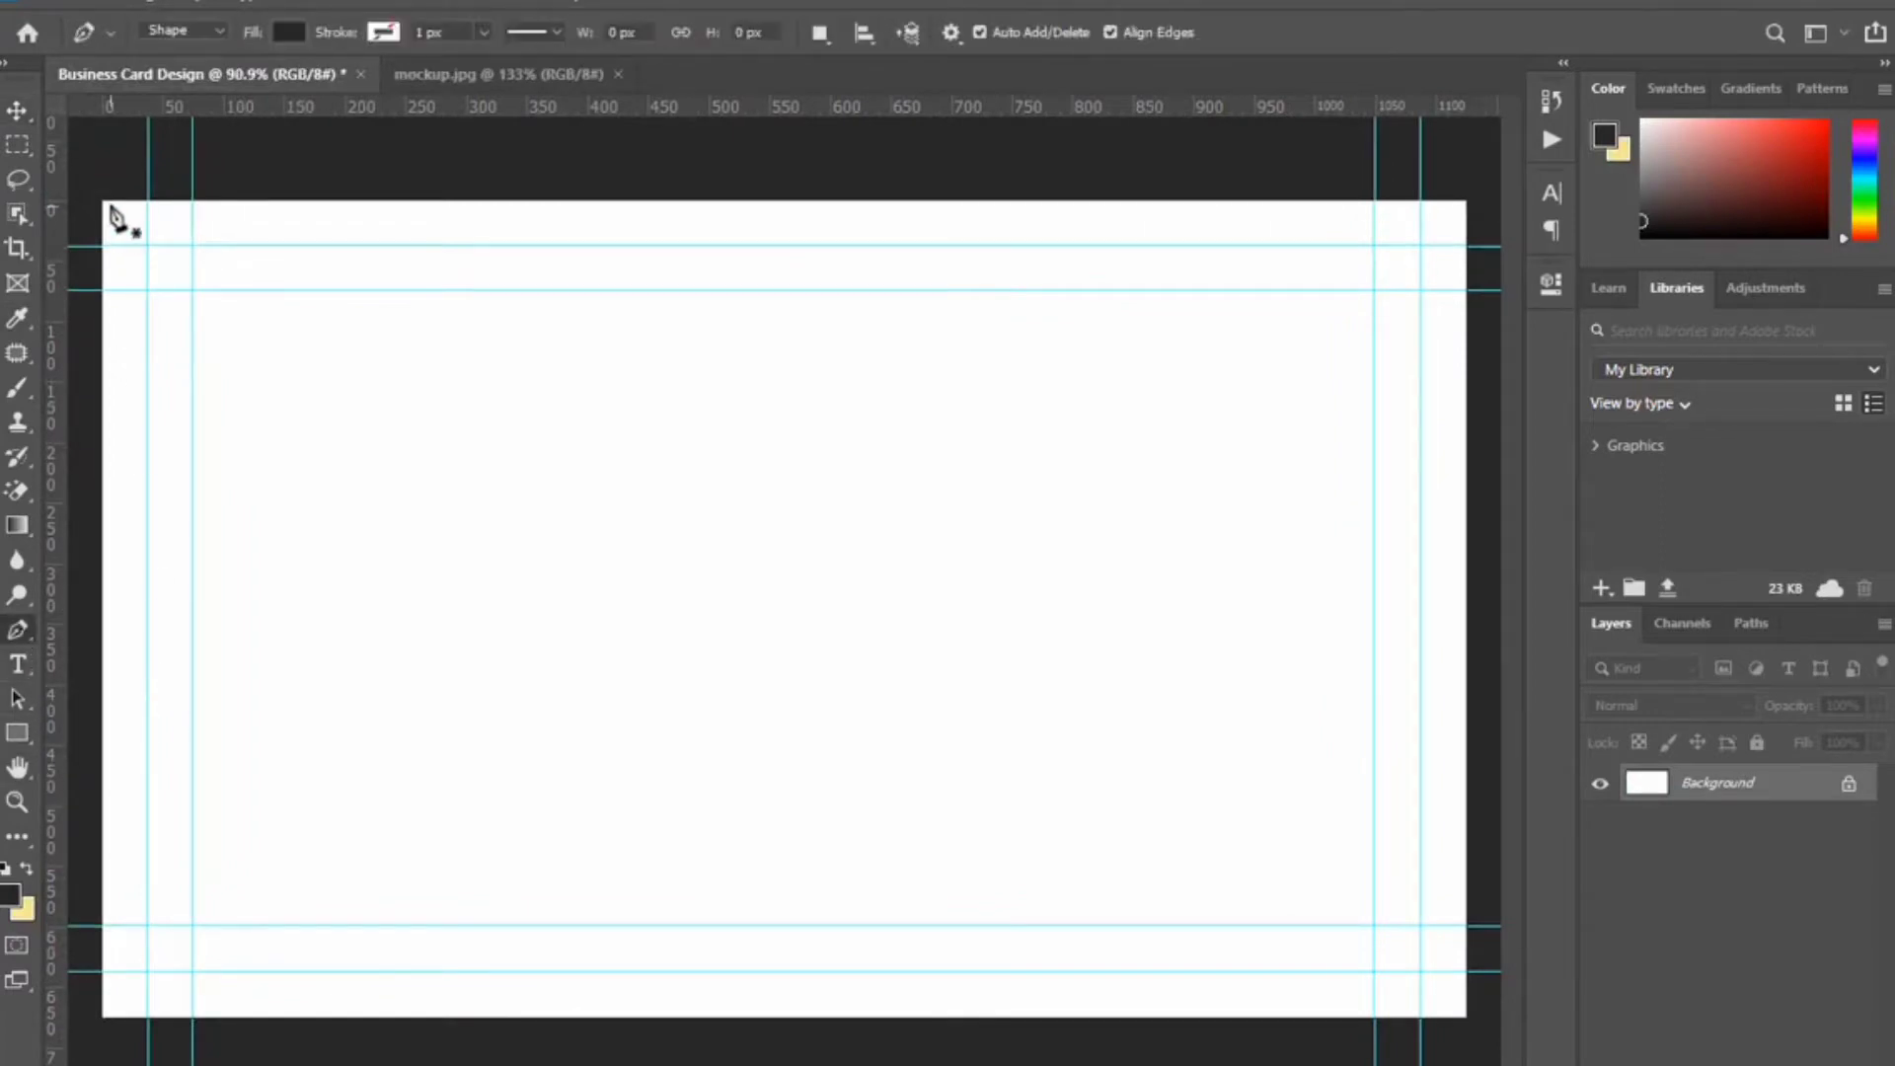
{"action": "scroll", "coordinate": [99, 200], "scroll_direction": "down", "scroll_amount": 1}
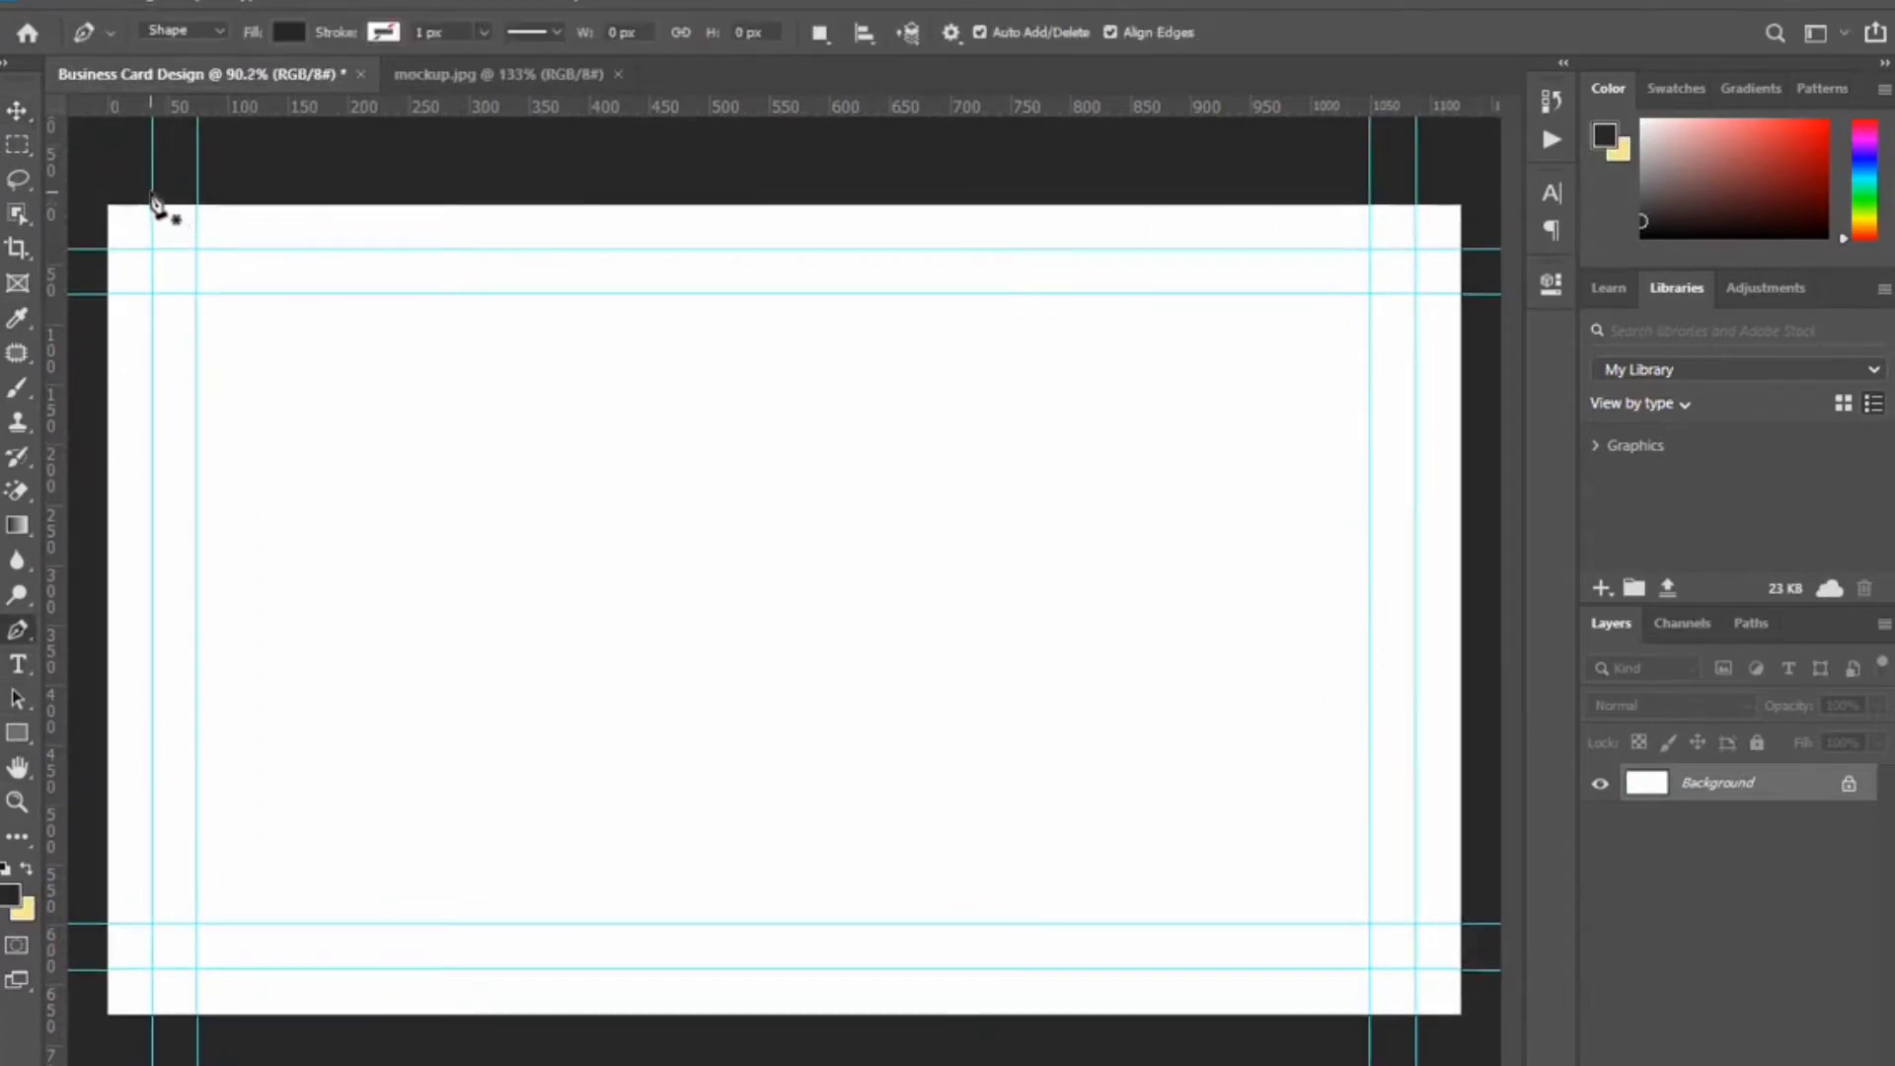
{"action": "left_click", "coordinate": [153, 199]}
{"action": "scroll", "coordinate": [247, 481], "scroll_direction": "down", "scroll_amount": 3}
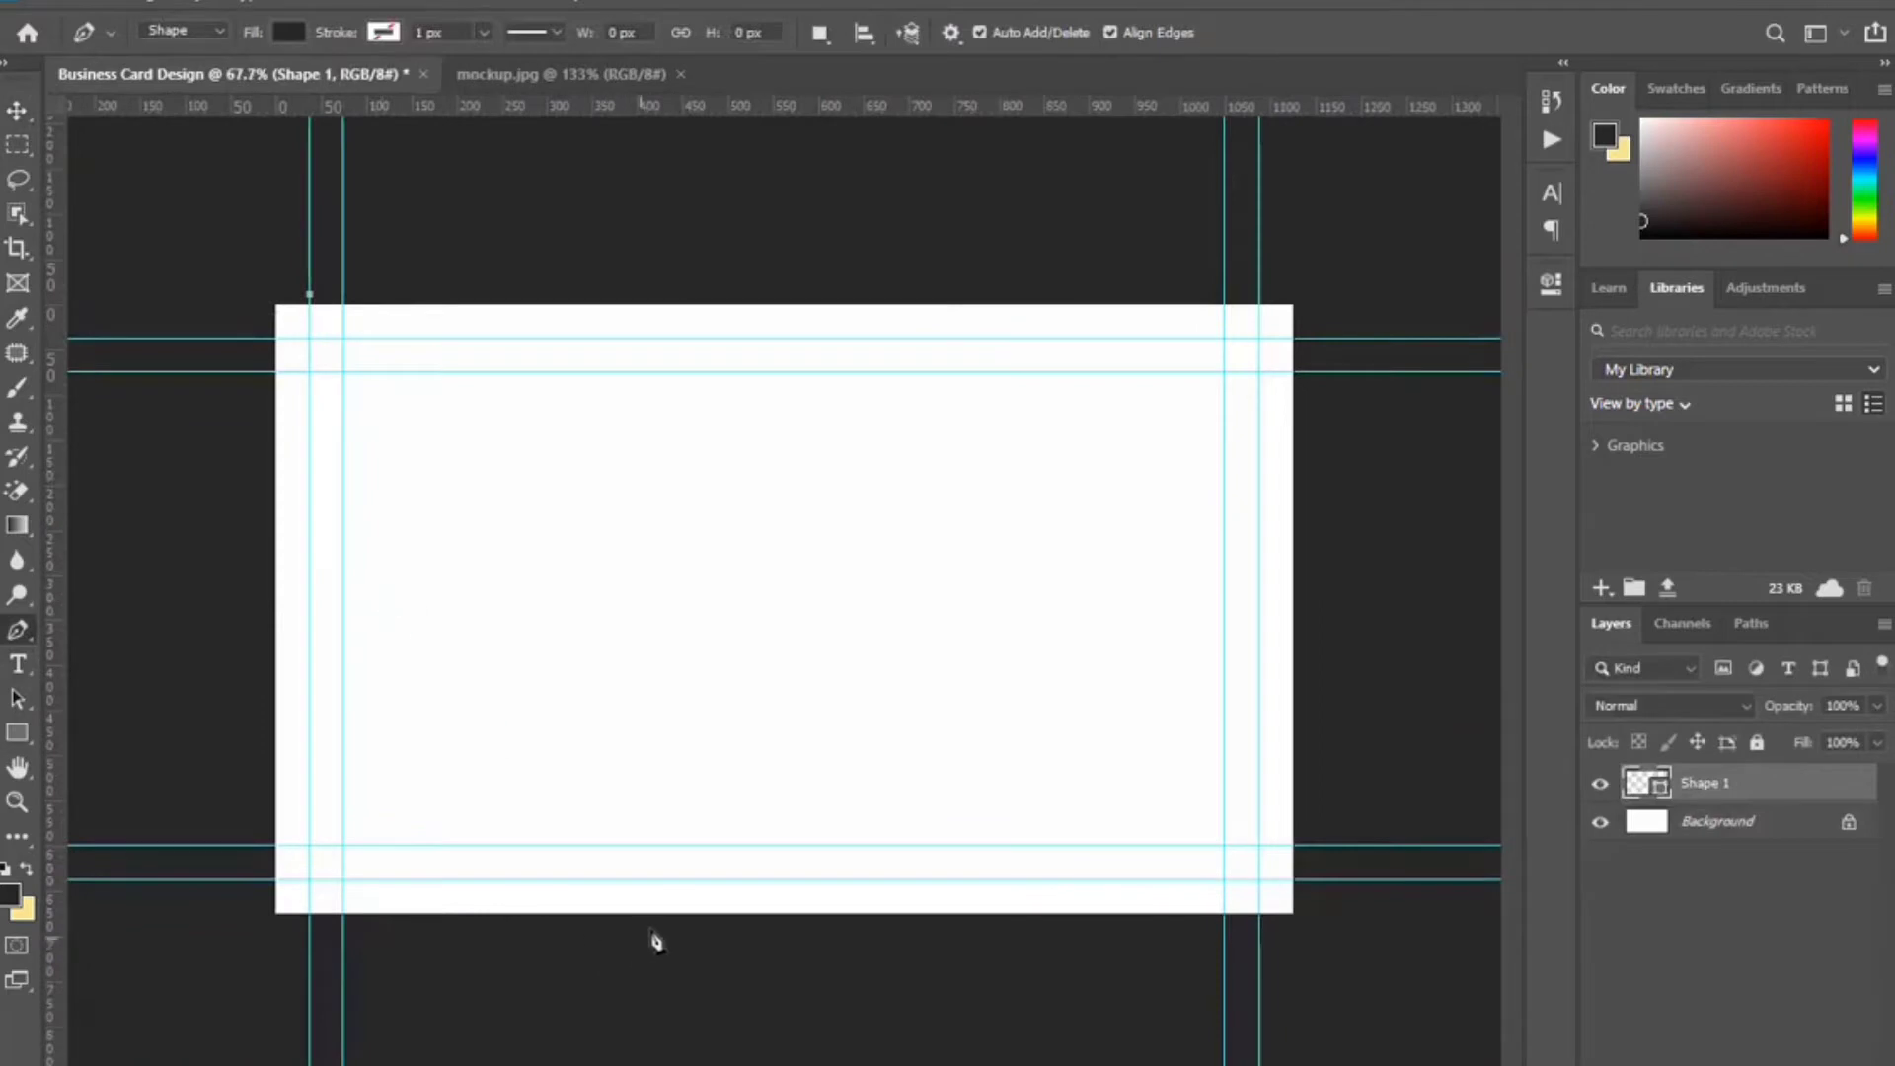
{"action": "left_click_drag", "start_coordinate": [711, 916], "coordinate": [1079, 1065]}
{"action": "key", "text": "alt"}
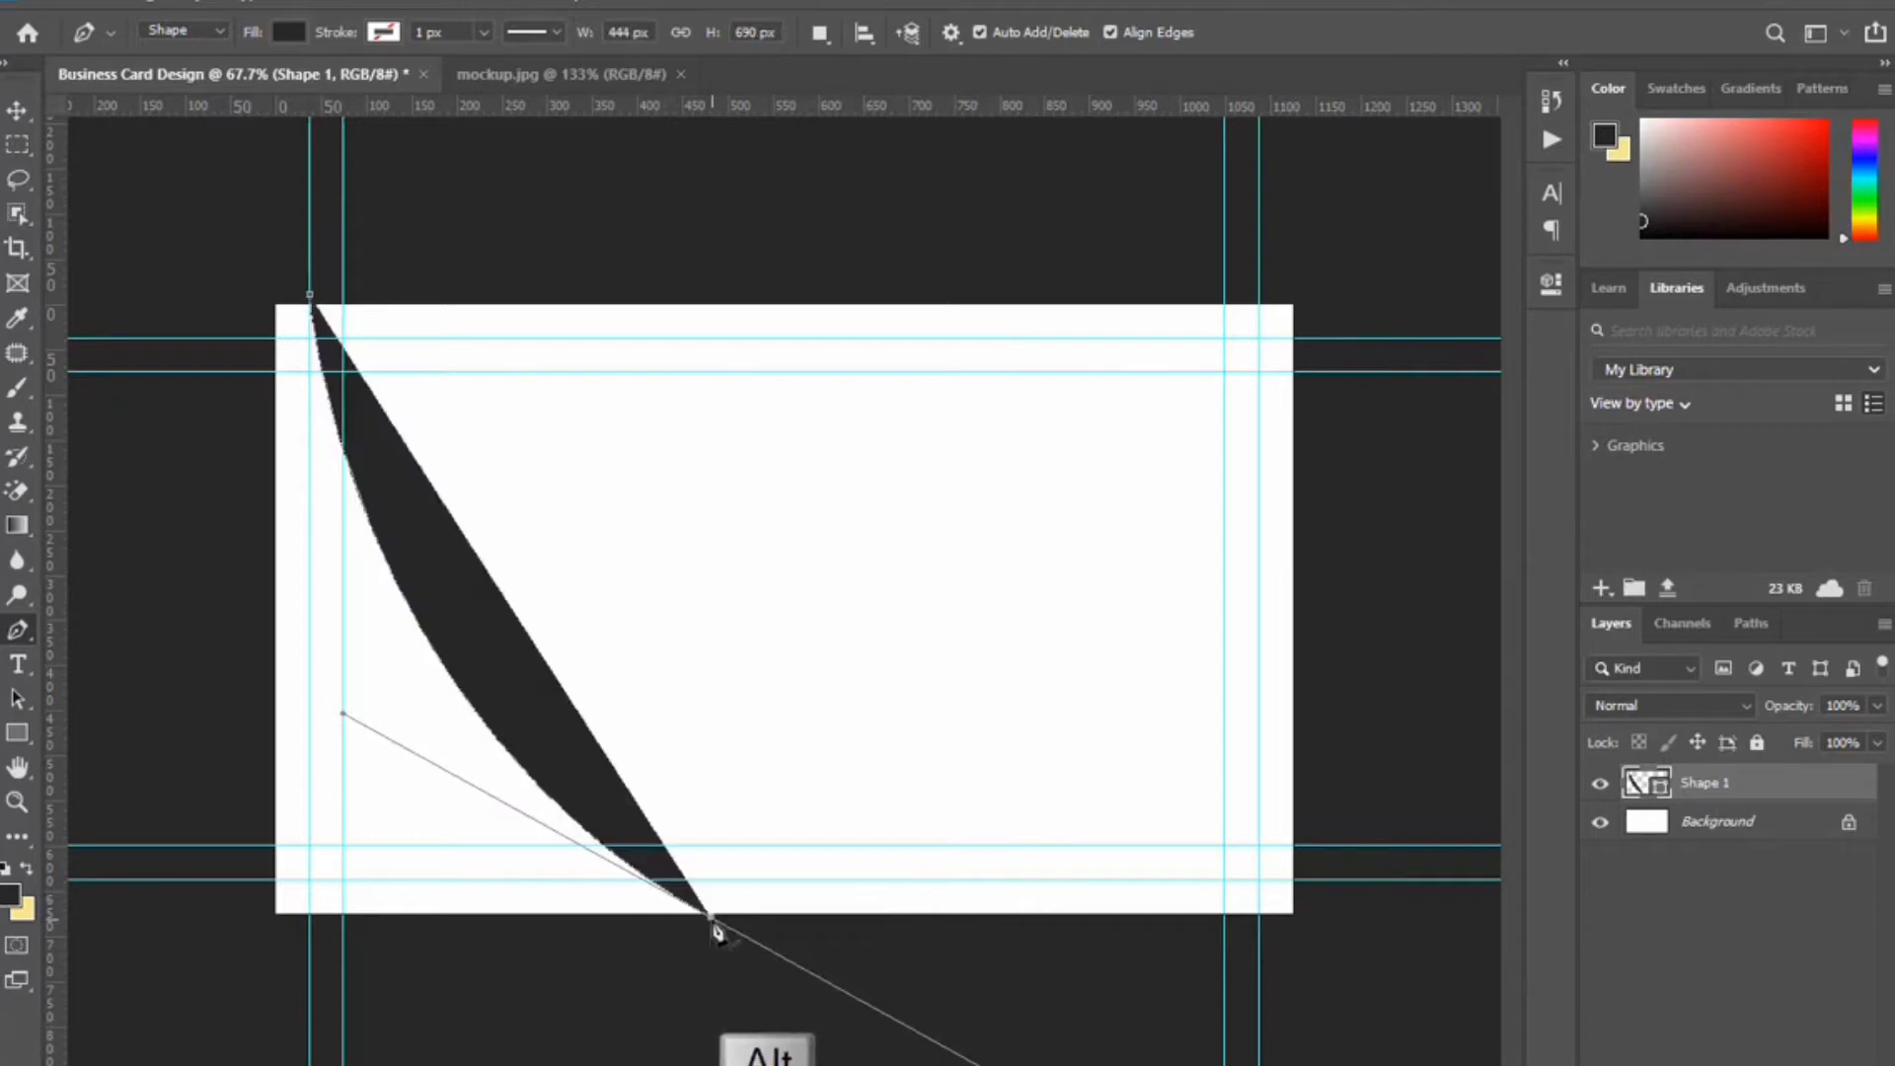
{"action": "left_click_drag", "start_coordinate": [711, 916], "coordinate": [259, 916]}
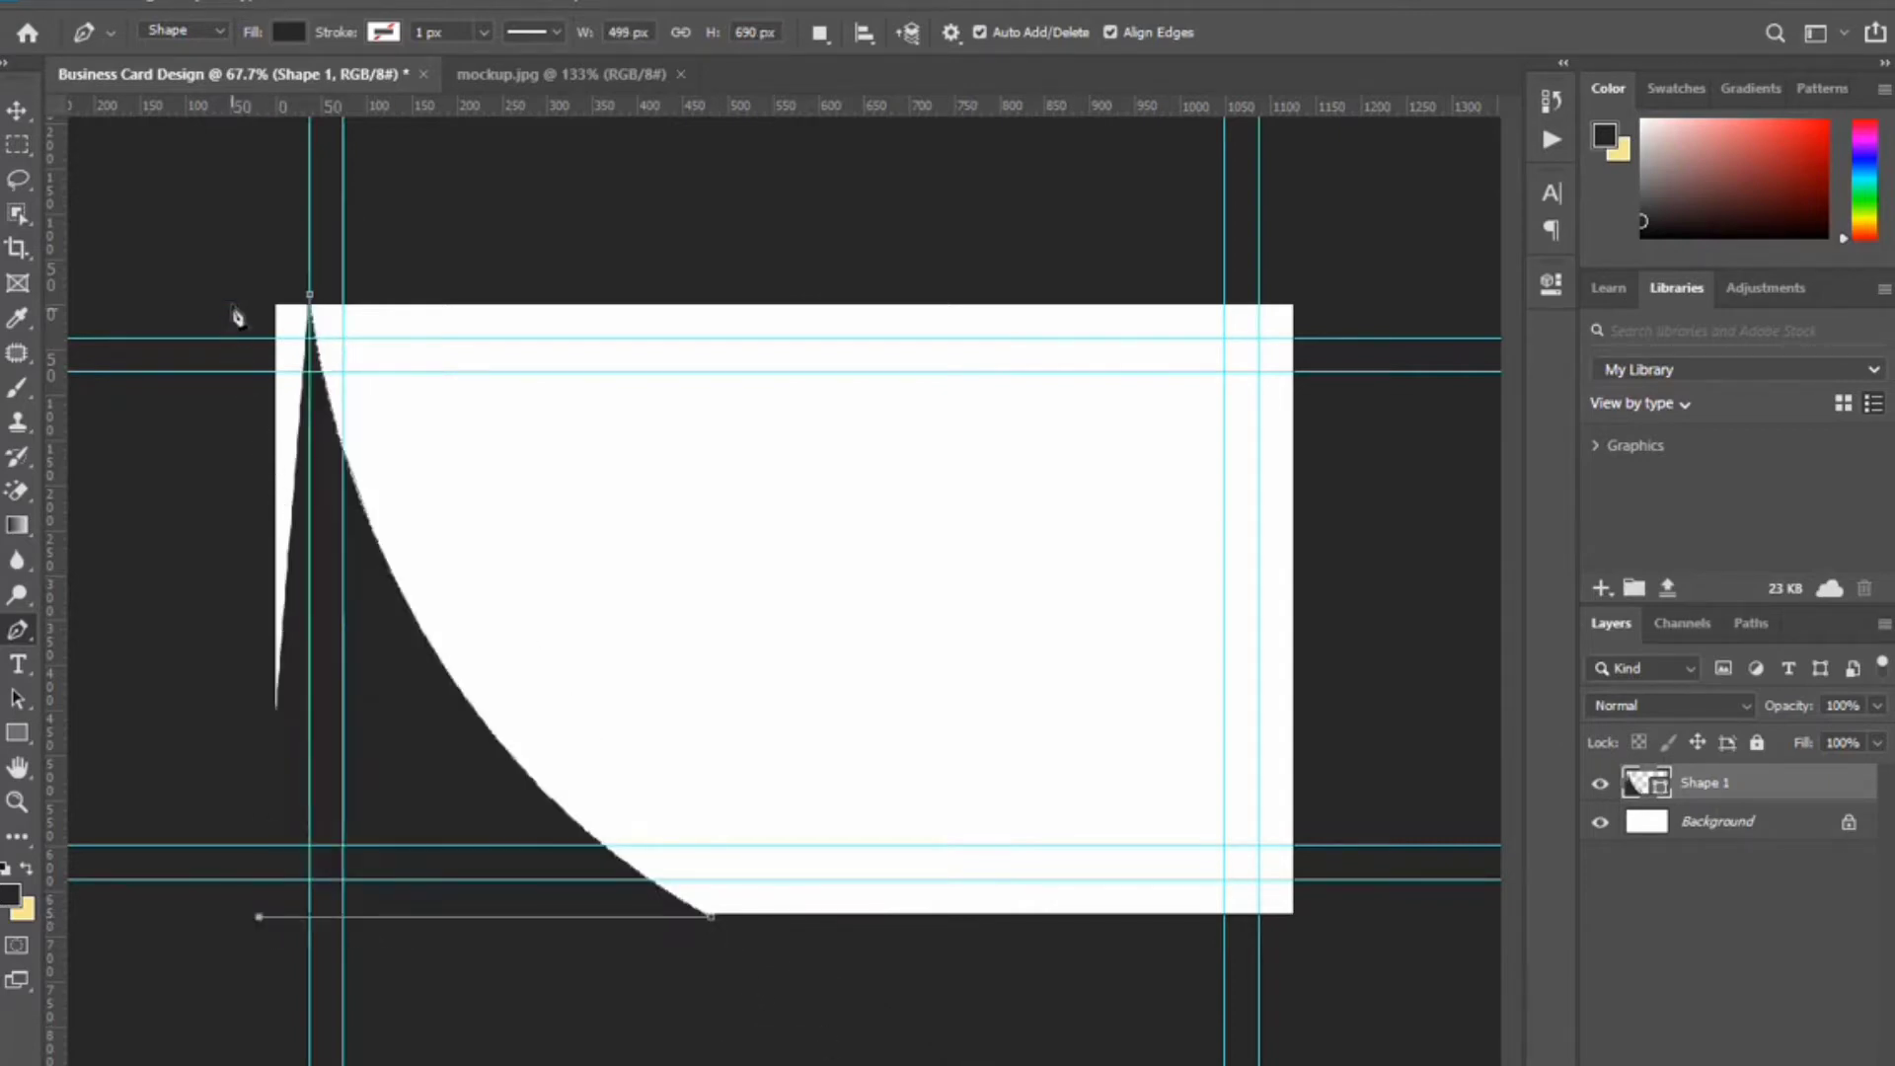
{"action": "left_click", "coordinate": [231, 301]}
{"action": "left_click", "coordinate": [312, 298]}
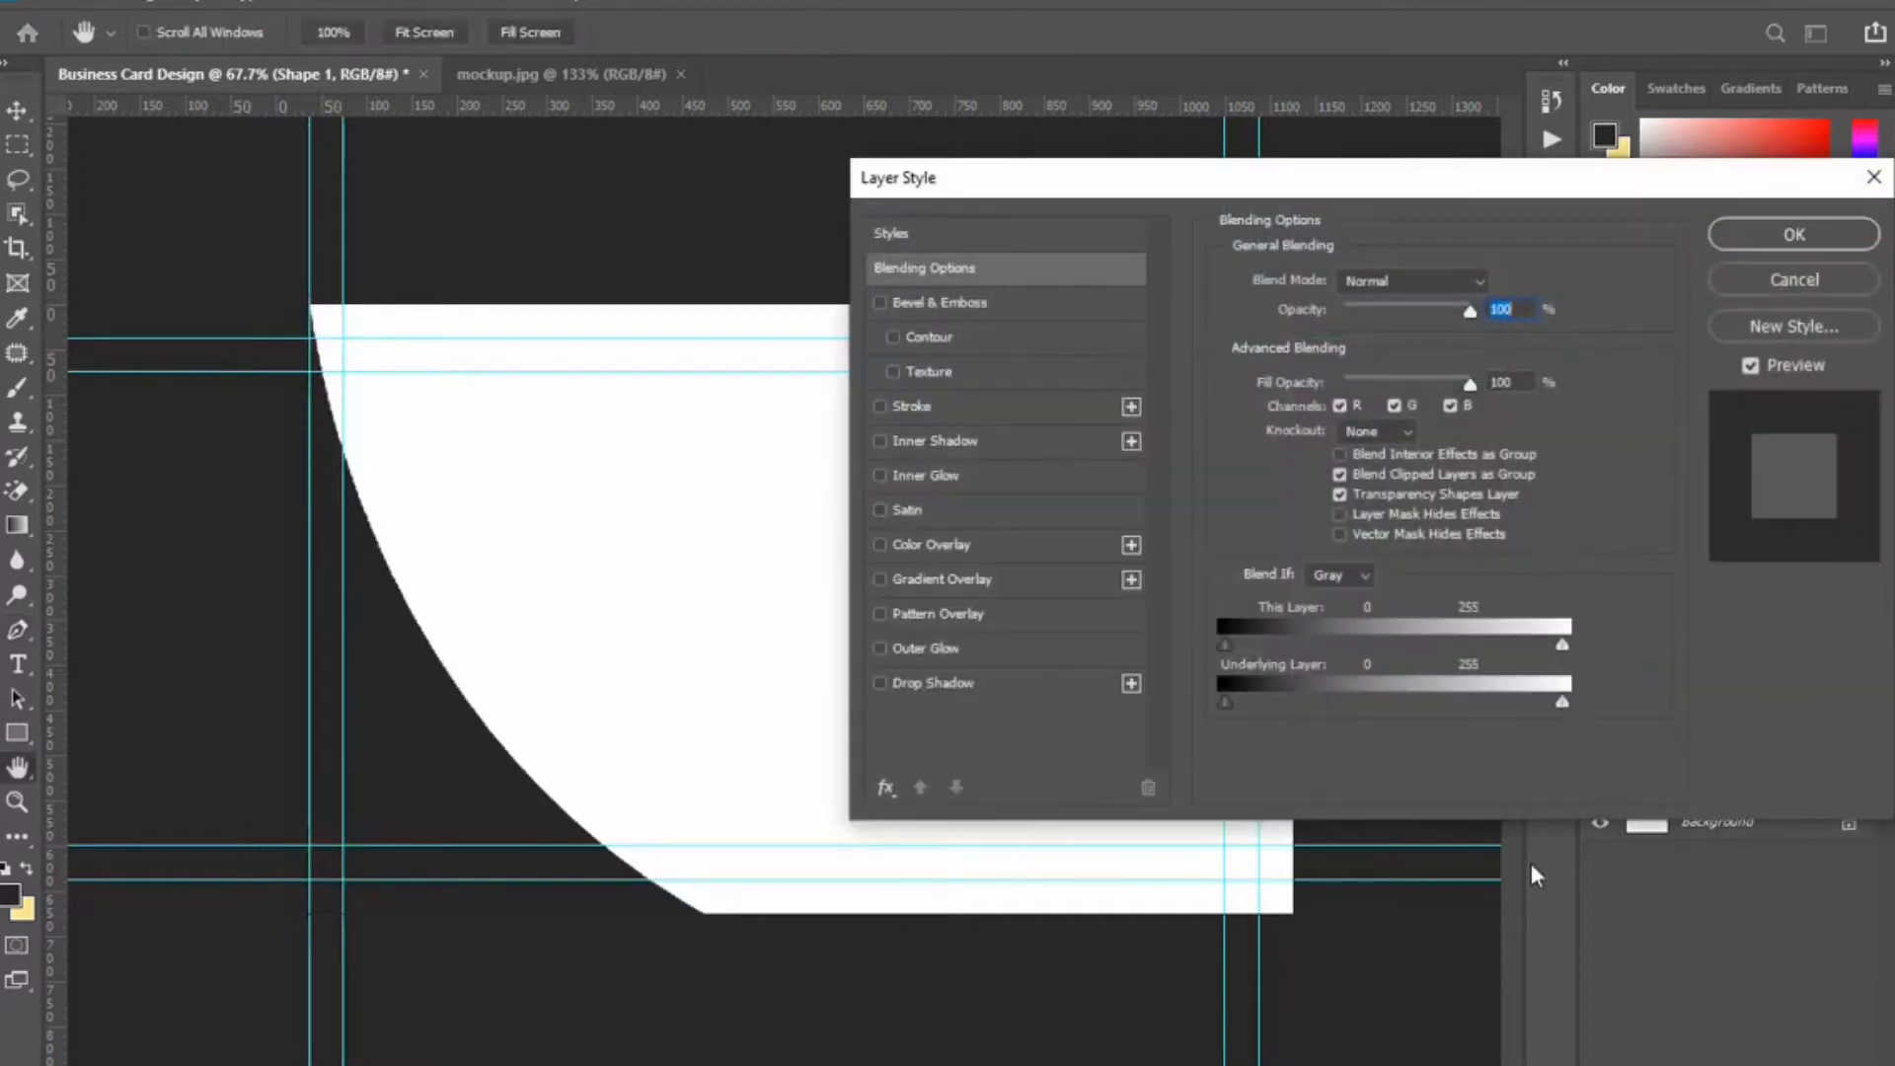
Apply a gold linear Gradient Overlay to Shape 1 at 90°, 94% scale, reversed.
{"action": "left_click", "coordinate": [1022, 573]}
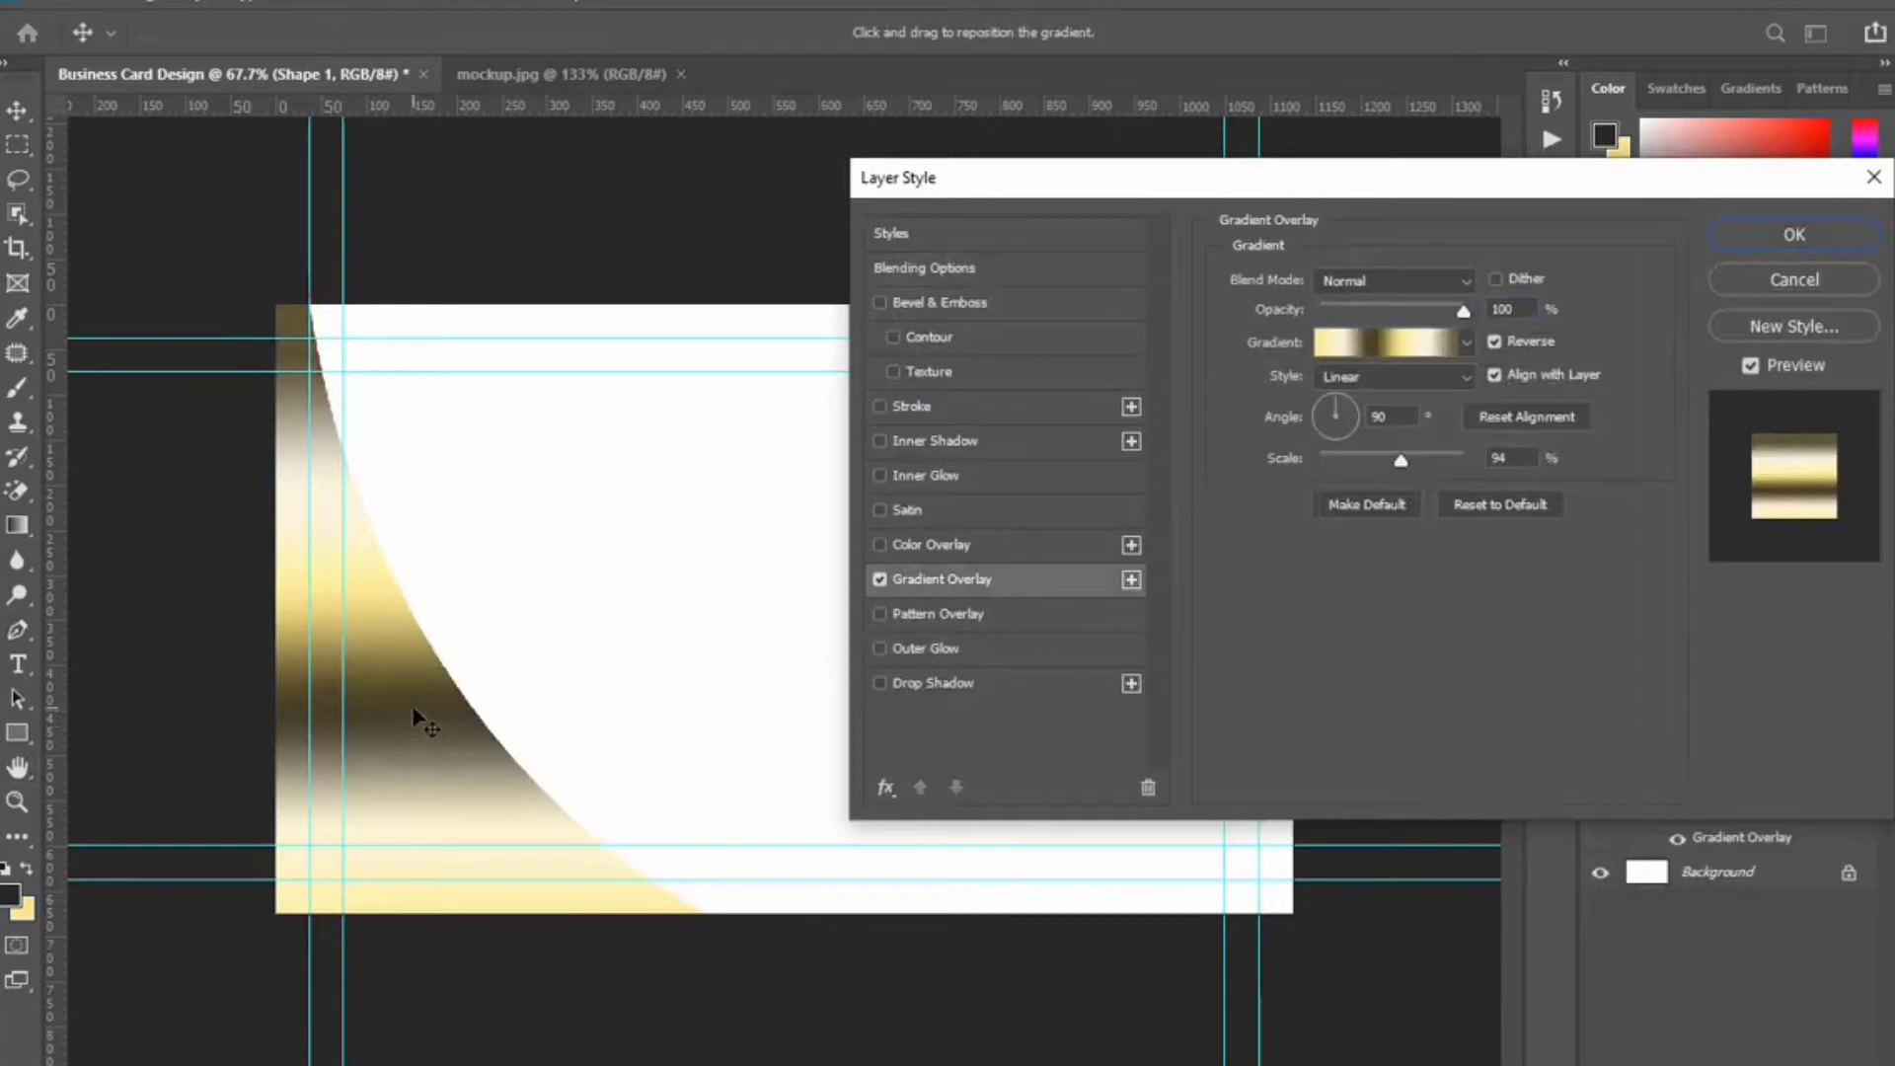
{"action": "left_click_drag", "start_coordinate": [413, 710], "coordinate": [423, 745]}
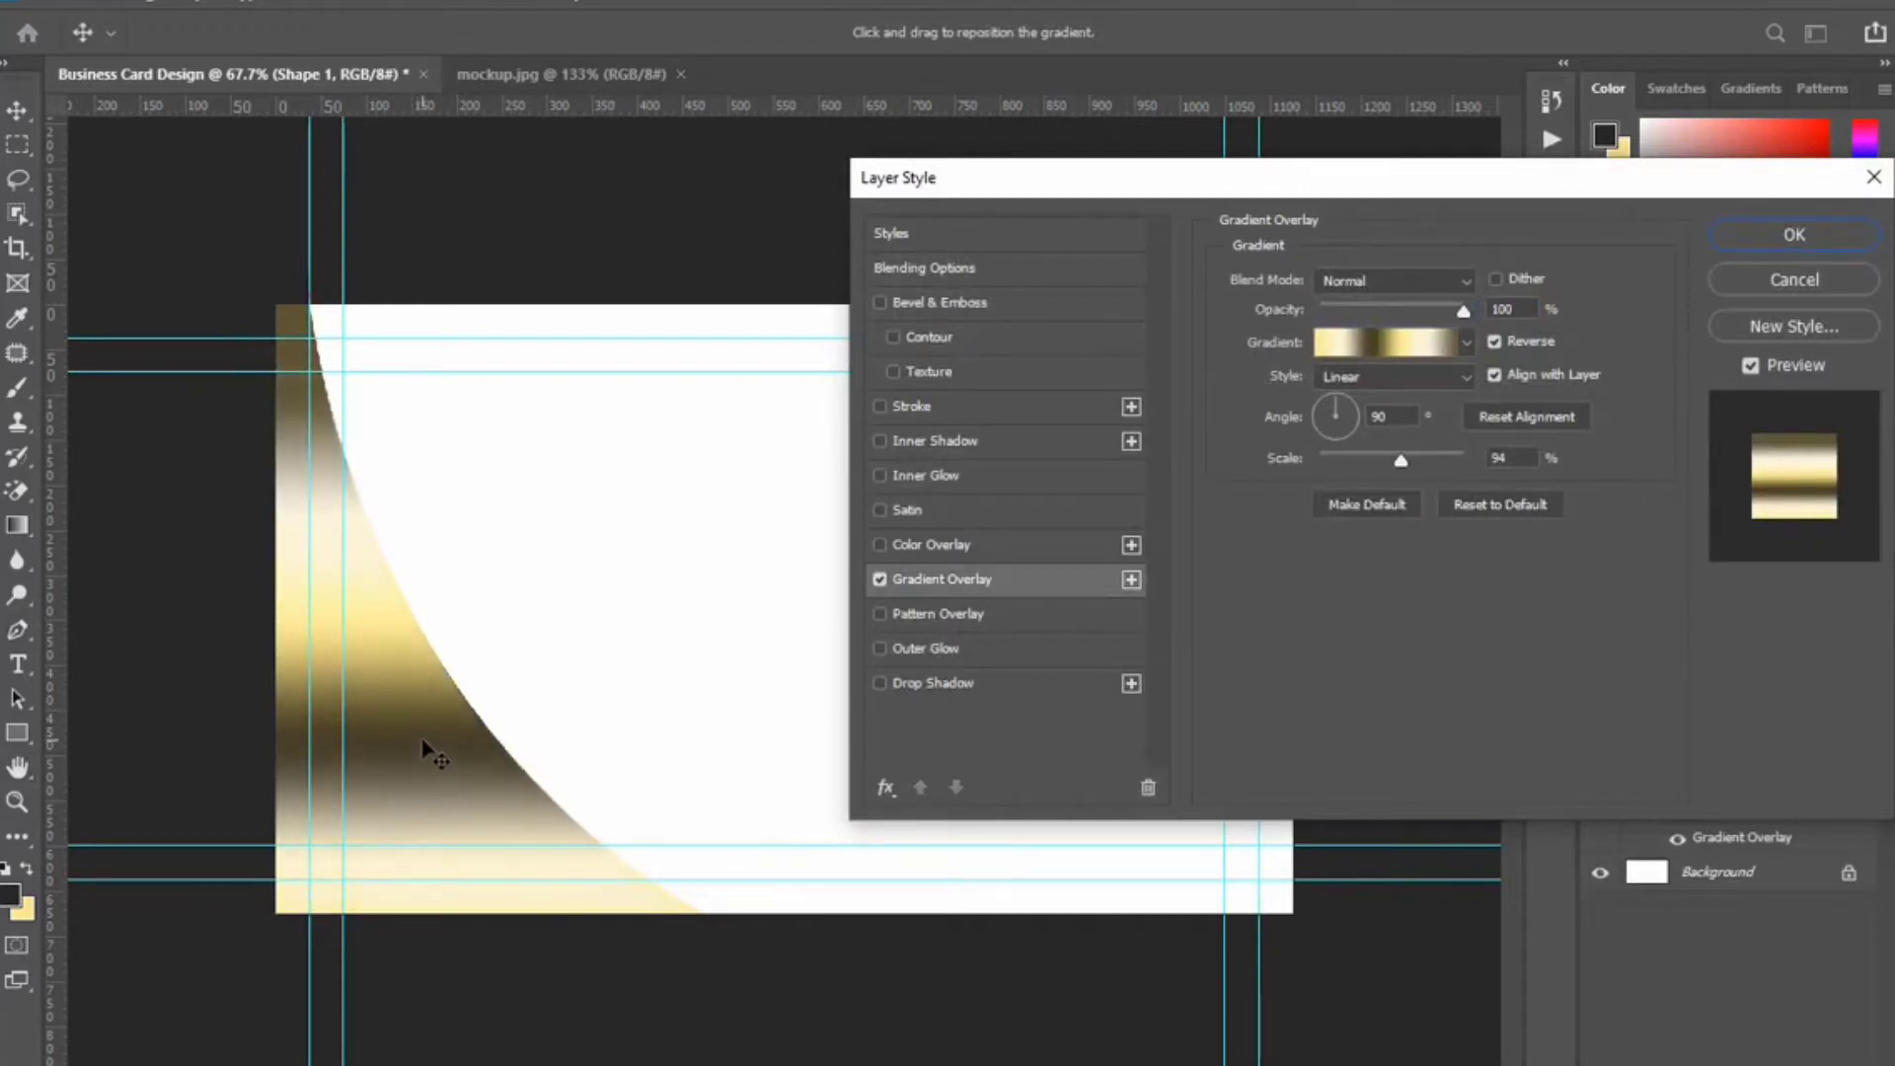
{"action": "left_click", "coordinate": [1794, 234]}
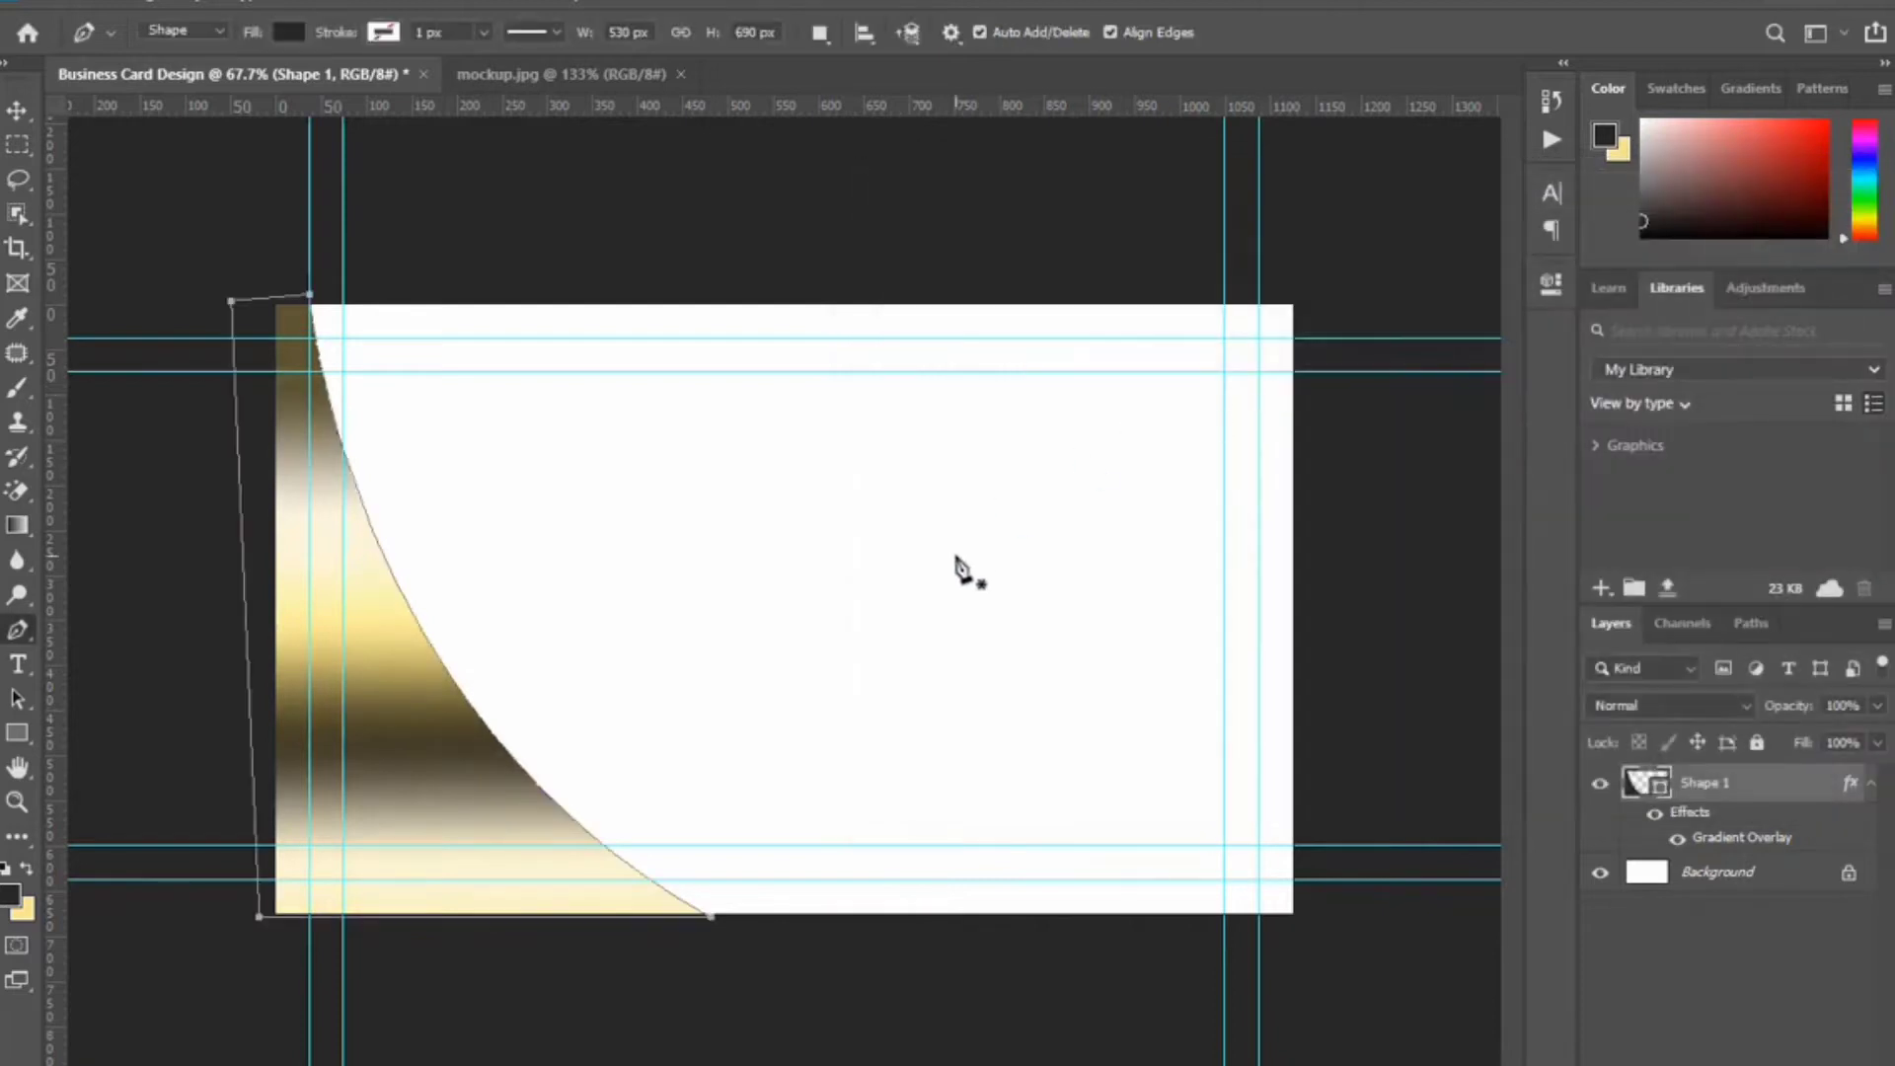
Duplicate Shape 1, remove the copy's gradient overlay, and nudge the copy left.
{"action": "left_click_drag", "start_coordinate": [1835, 814], "coordinate": [1836, 1064]}
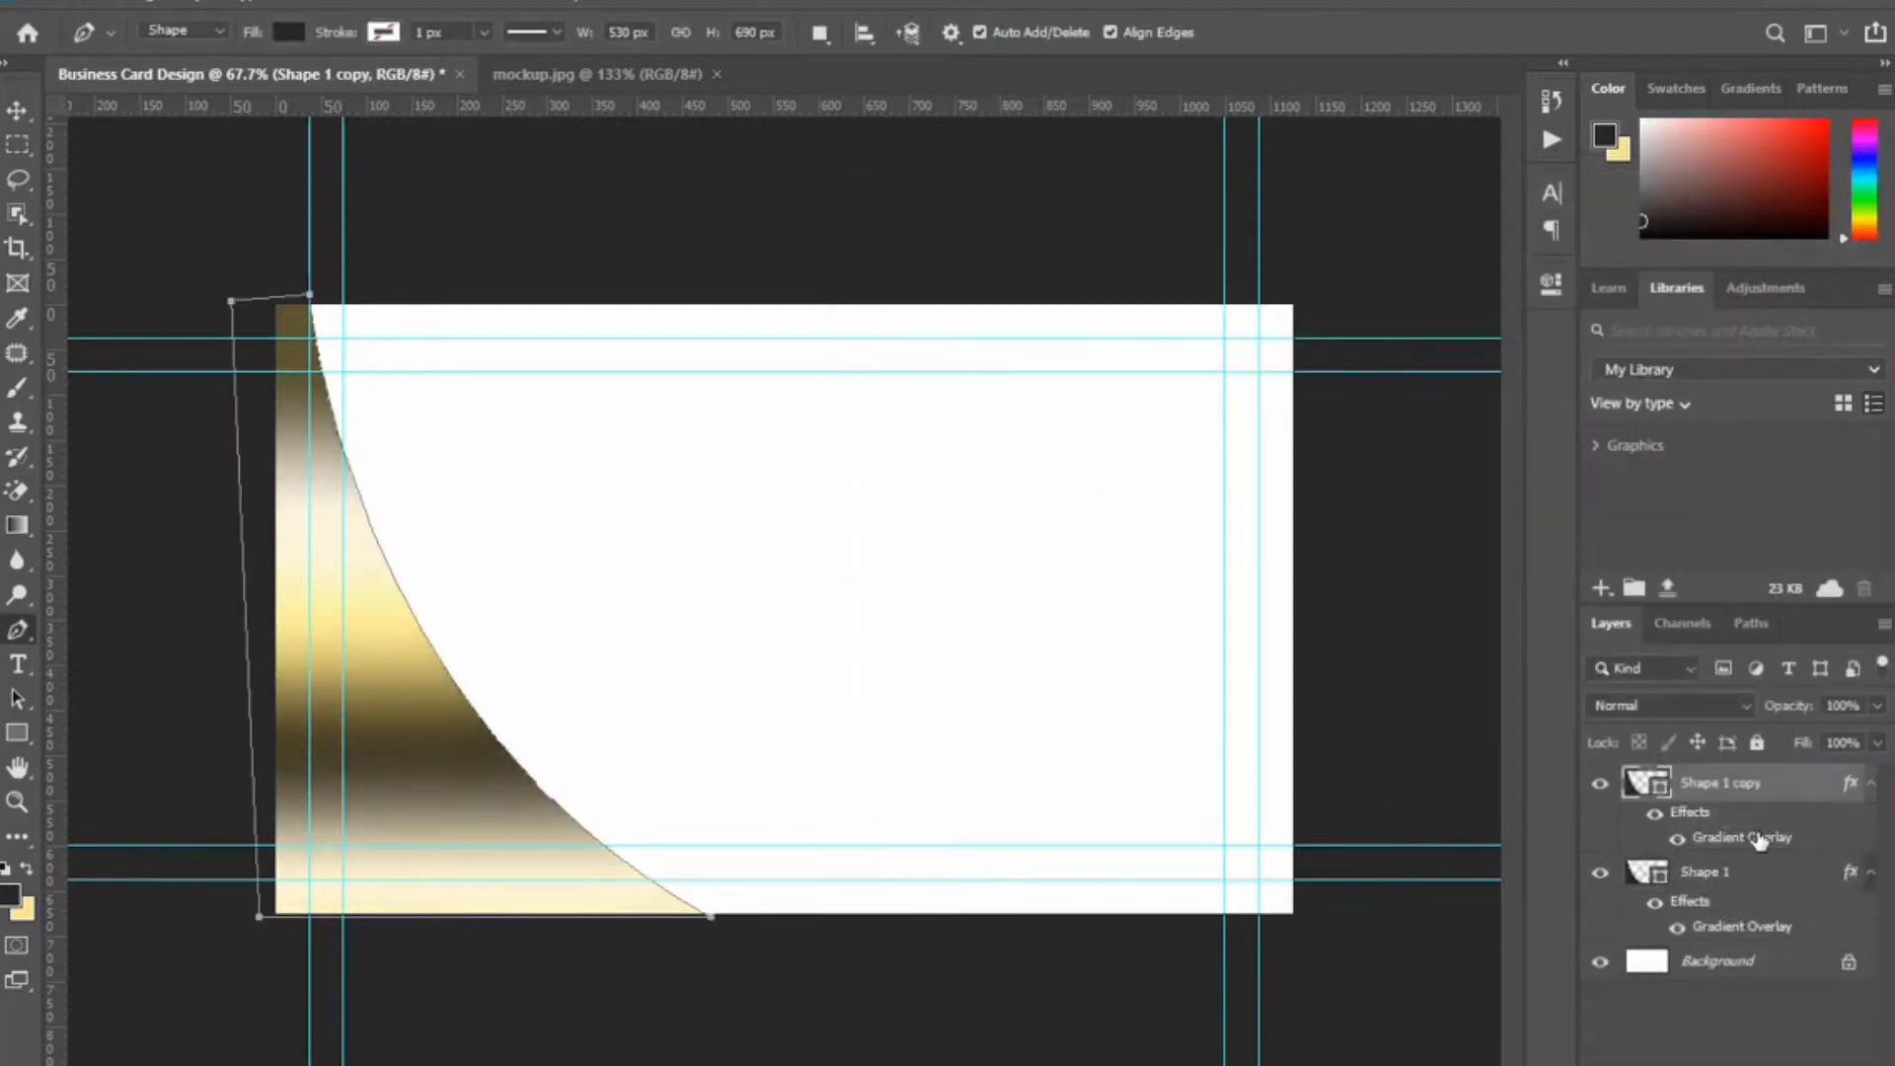
{"action": "left_click_drag", "start_coordinate": [1760, 840], "coordinate": [1762, 1064]}
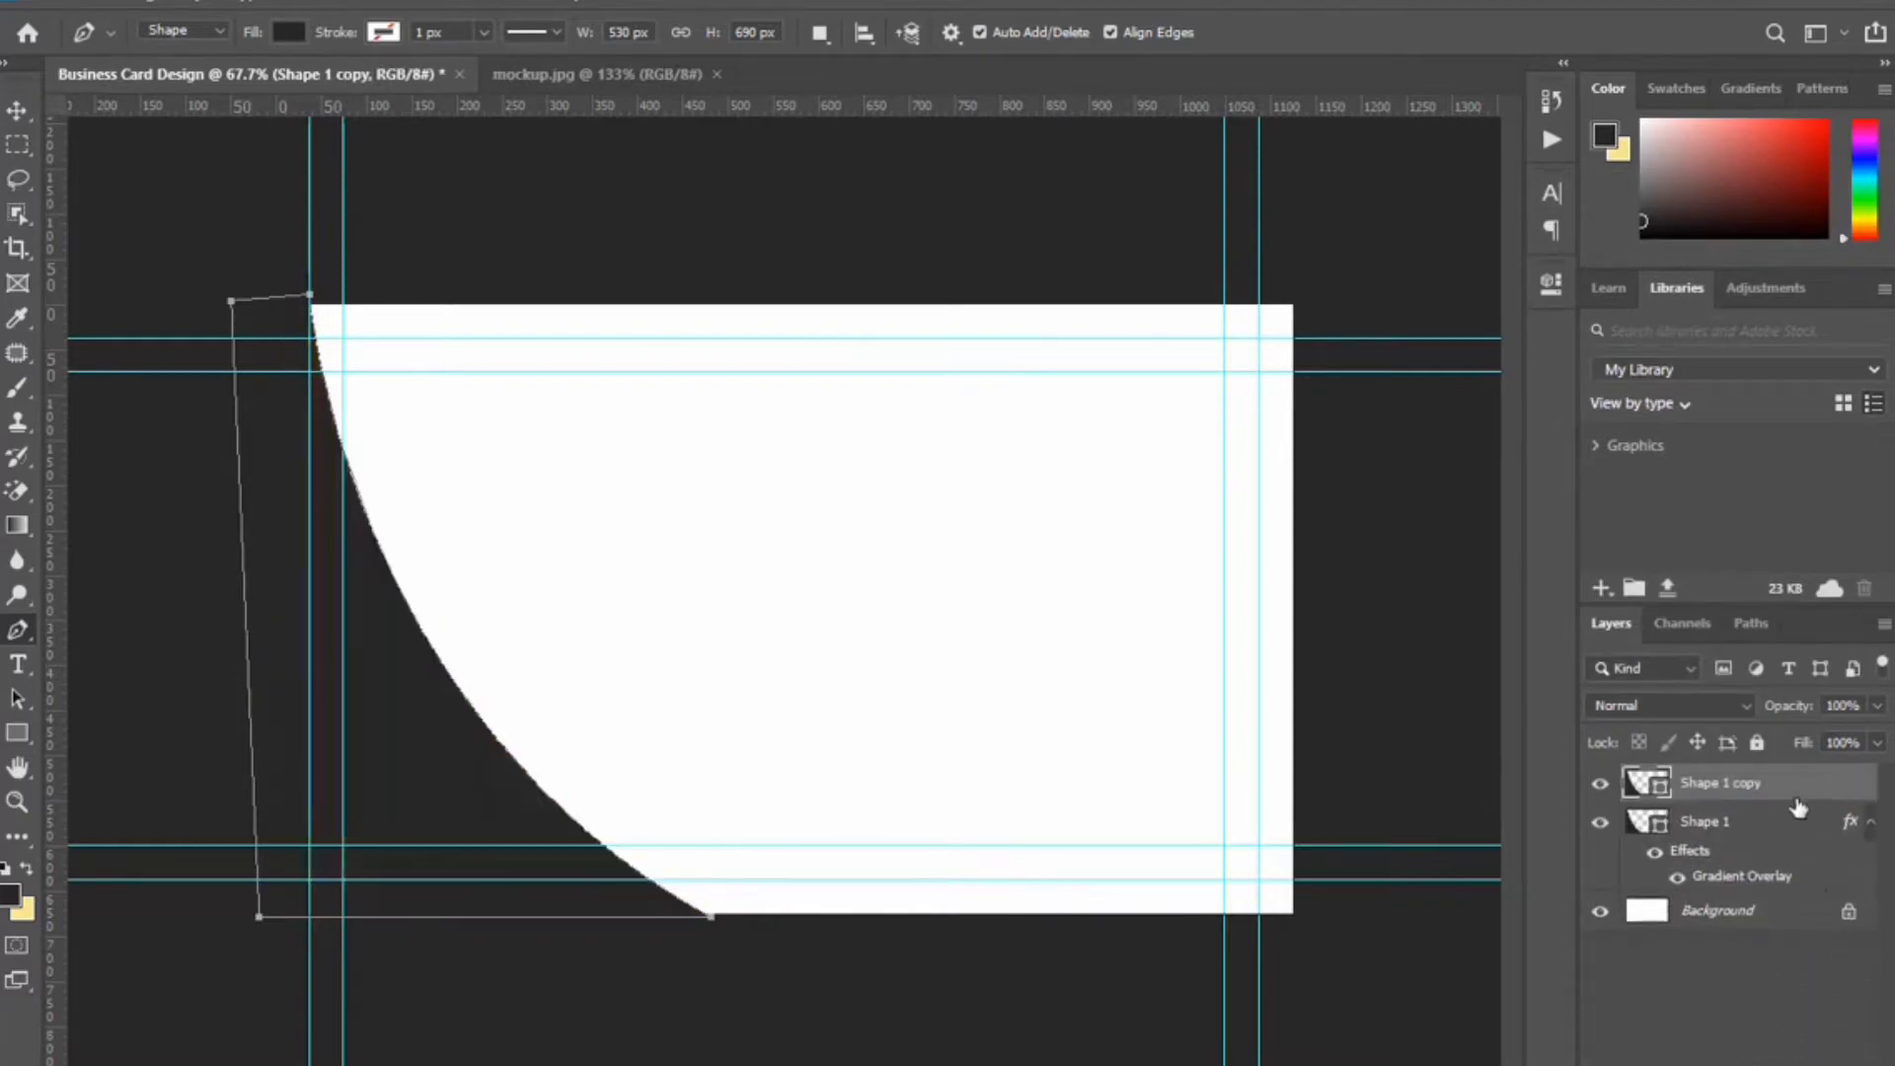
{"action": "key", "text": "Left"}
{"action": "key", "text": "Left"}
{"action": "key", "text": "Left"}
{"action": "key", "text": "Left"}
{"action": "key", "text": "Left"}
{"action": "key", "text": "Left"}
{"action": "key", "text": "Left"}
{"action": "key", "text": "Left"}
{"action": "key", "text": "Left"}
{"action": "key", "text": "Left"}
{"action": "key", "text": "Left"}
{"action": "key", "text": "Left"}
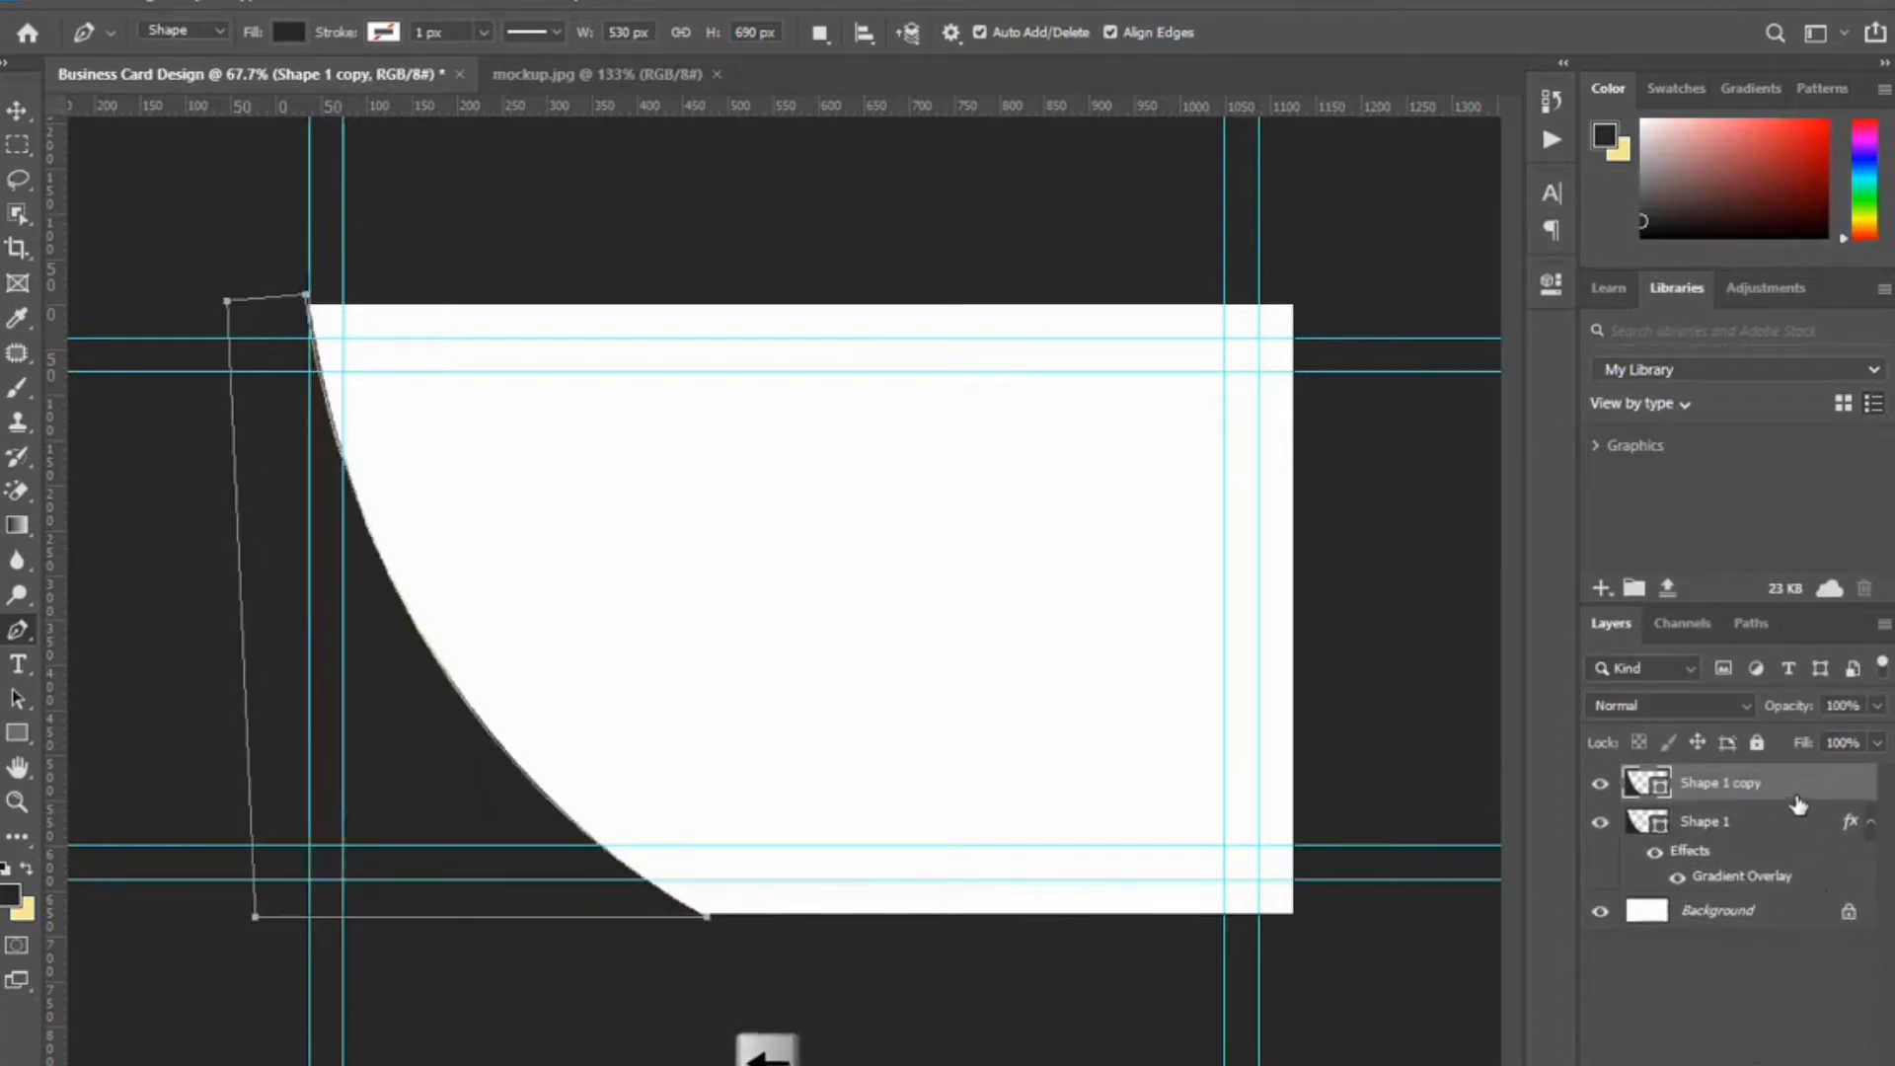
{"action": "double_click", "coordinate": [1660, 790]}
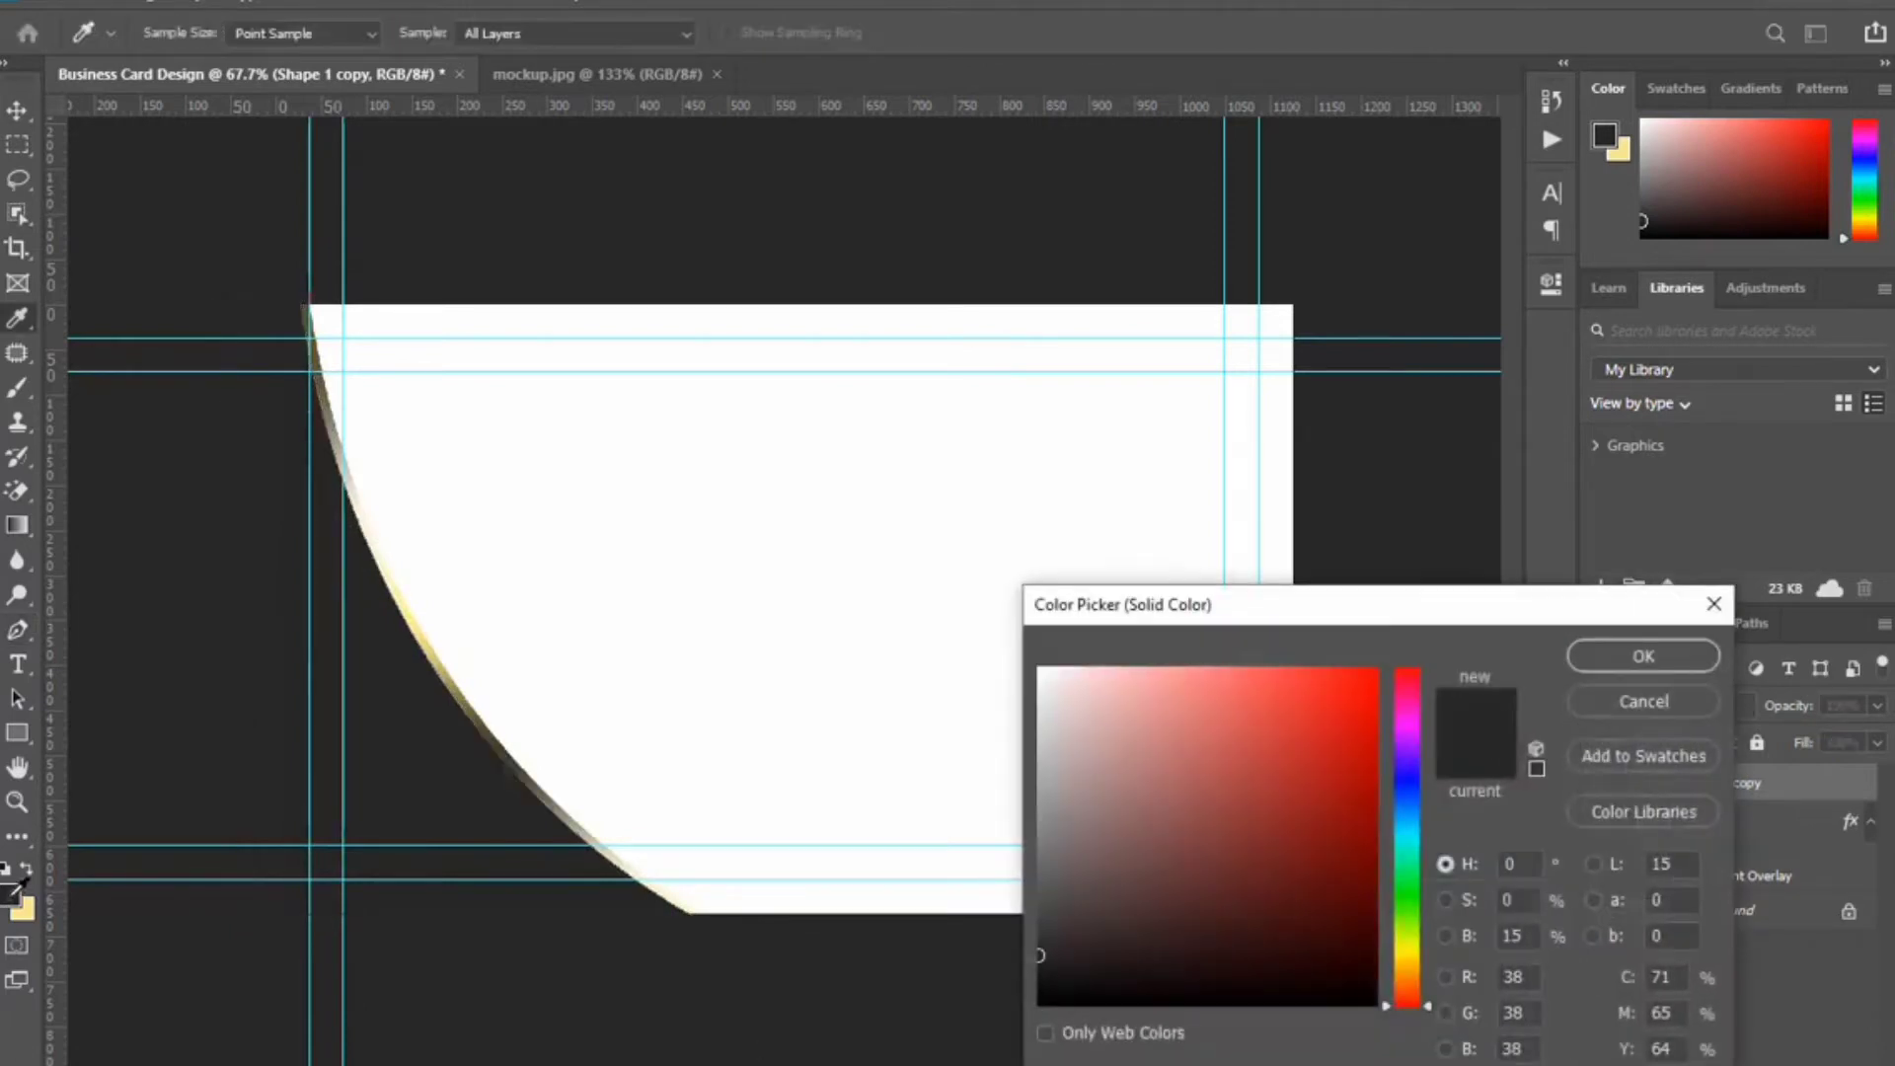
{"action": "left_click", "coordinate": [1643, 656]}
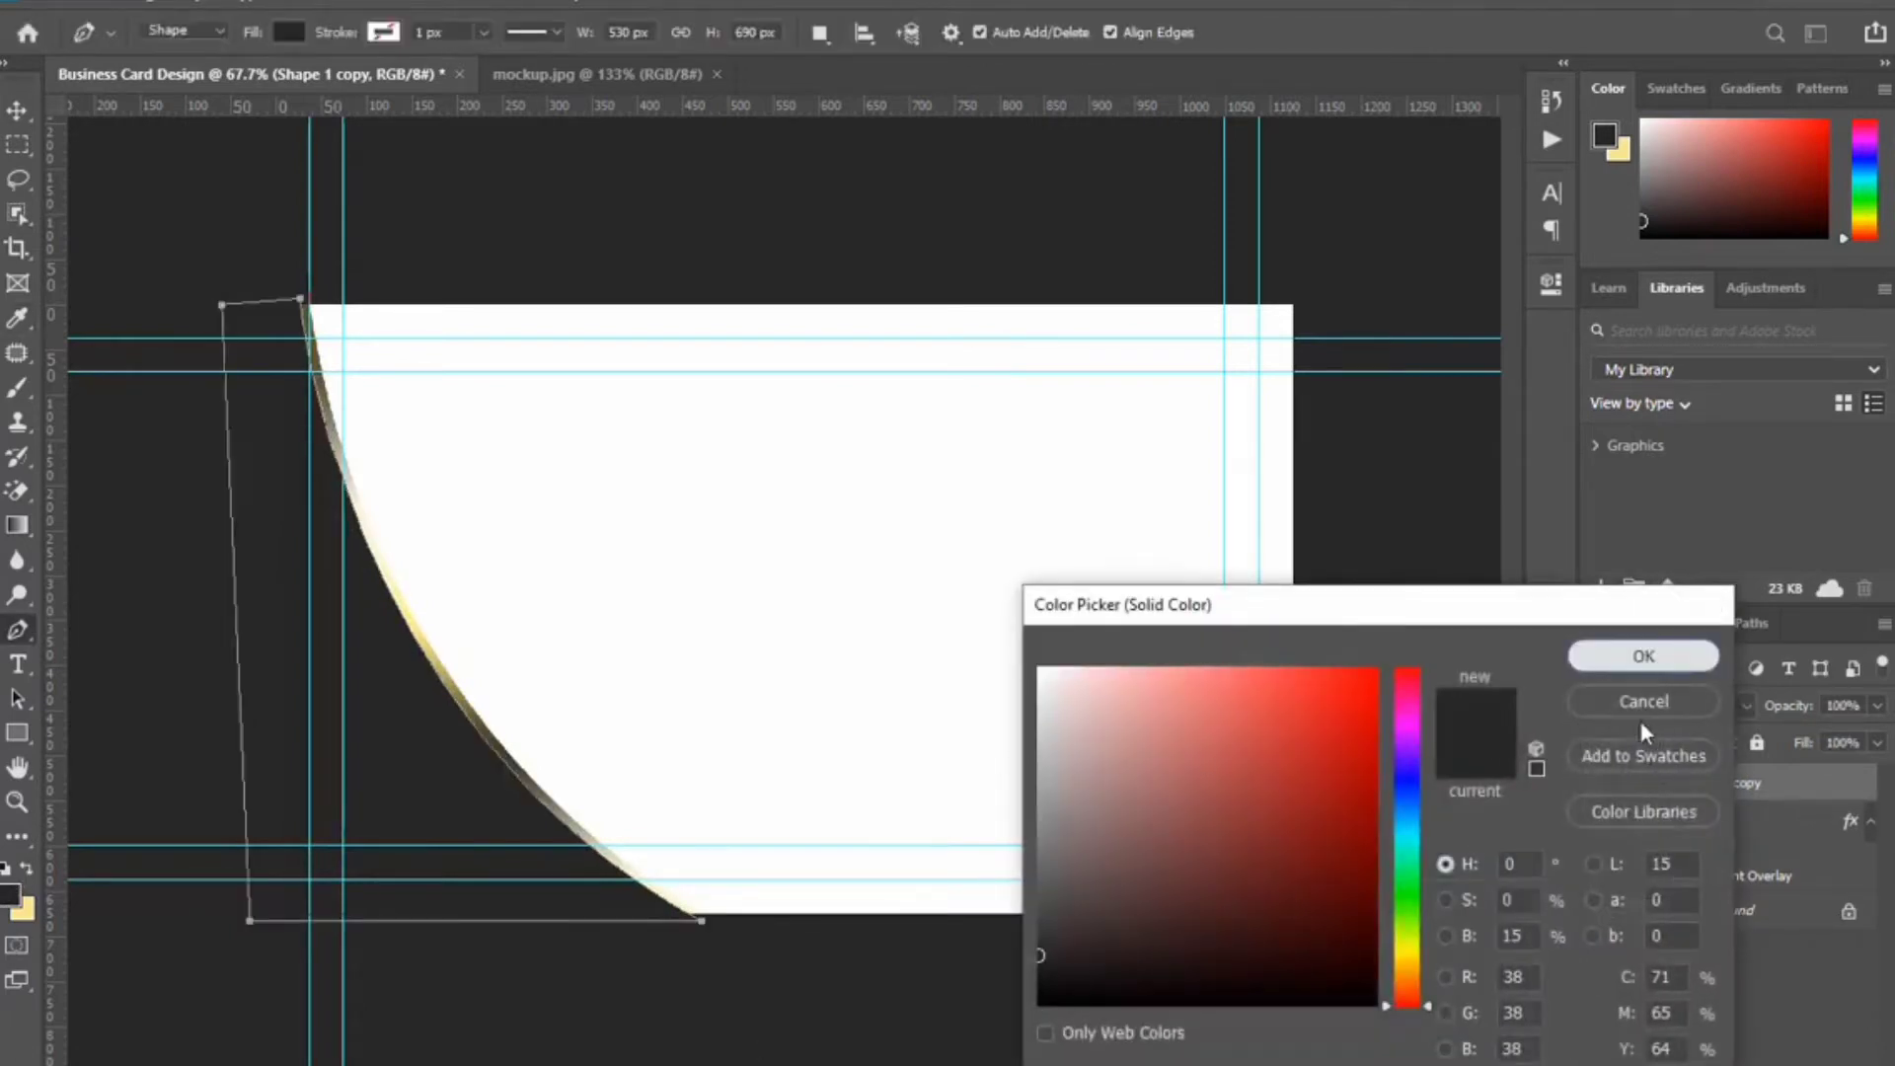
{"action": "key", "text": "v"}
{"action": "scroll", "coordinate": [618, 842], "scroll_direction": "up", "scroll_amount": 1}
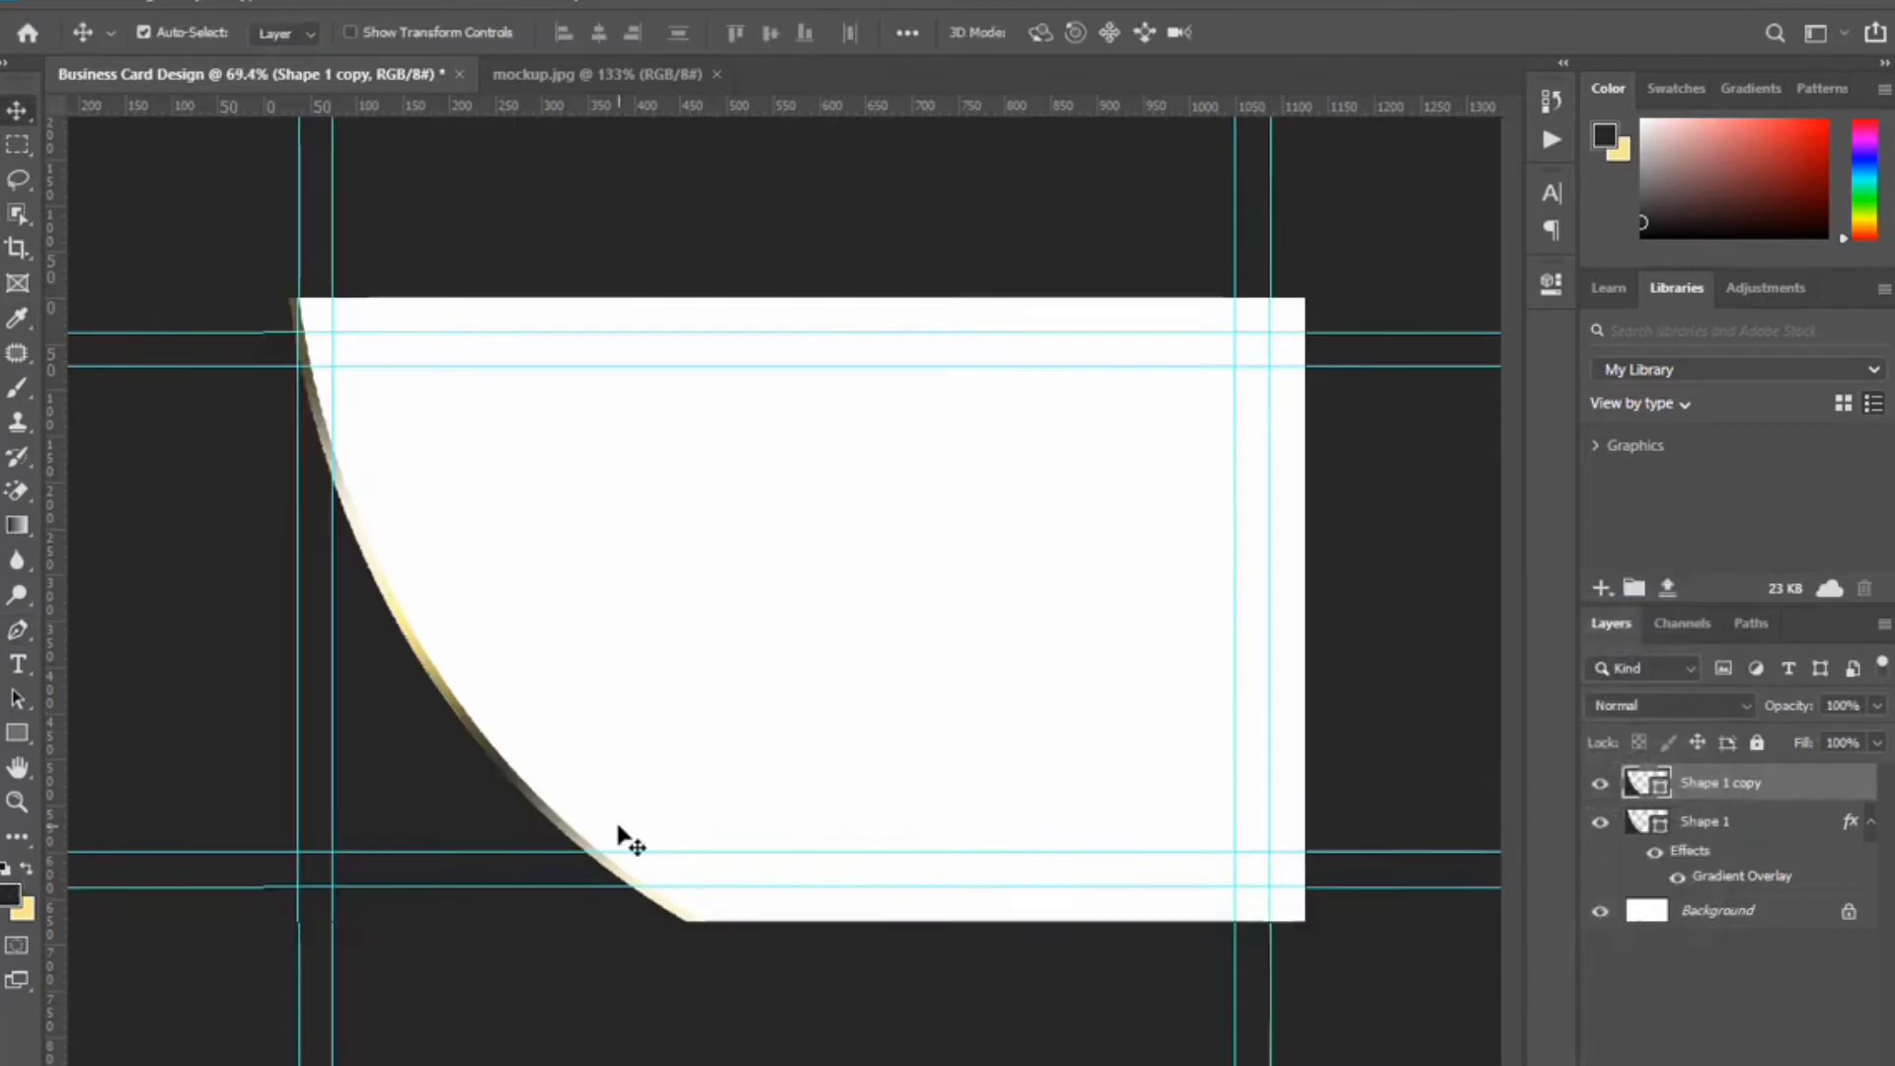
Draw a card-sized Rectangle 1 above Background and fill it black.
{"action": "left_click", "coordinate": [19, 732]}
{"action": "left_click_drag", "start_coordinate": [180, 267], "coordinate": [1375, 952]}
{"action": "left_click", "coordinate": [1475, 284]}
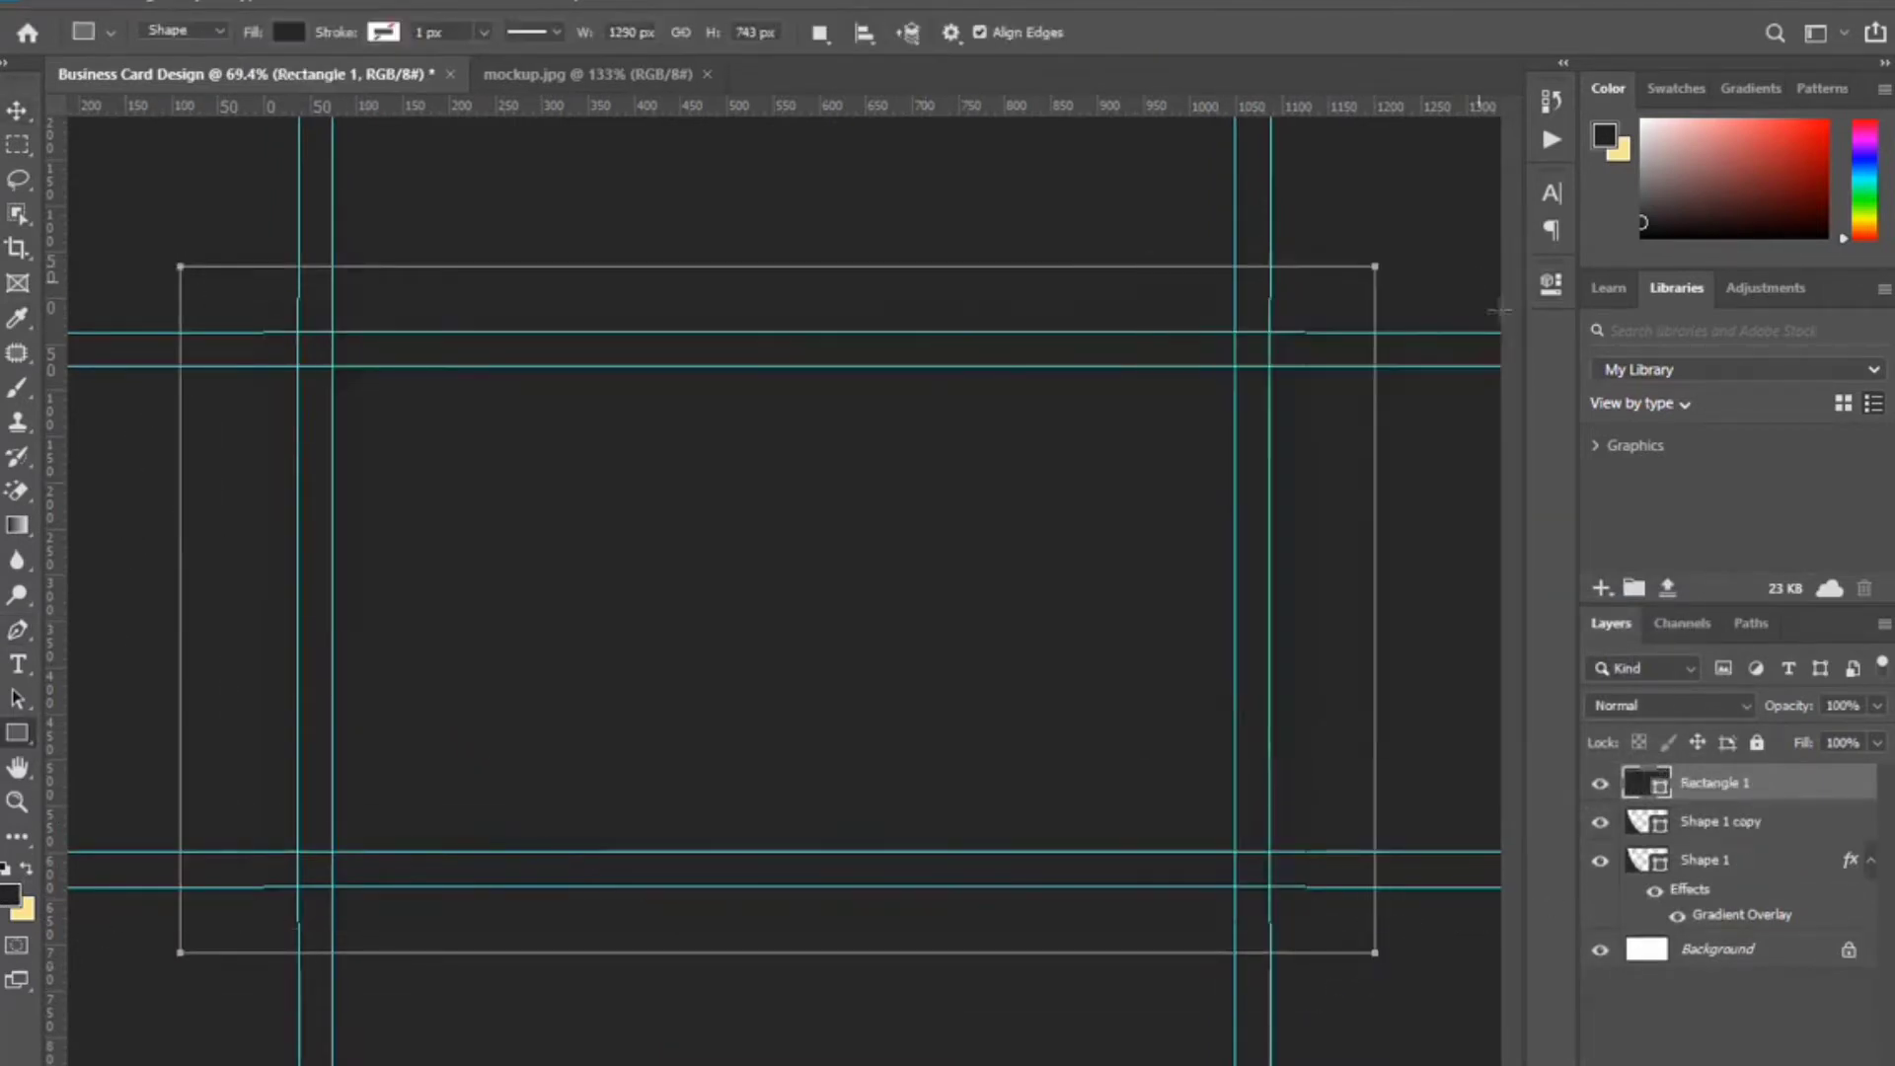
{"action": "left_click_drag", "start_coordinate": [1789, 786], "coordinate": [1794, 945]}
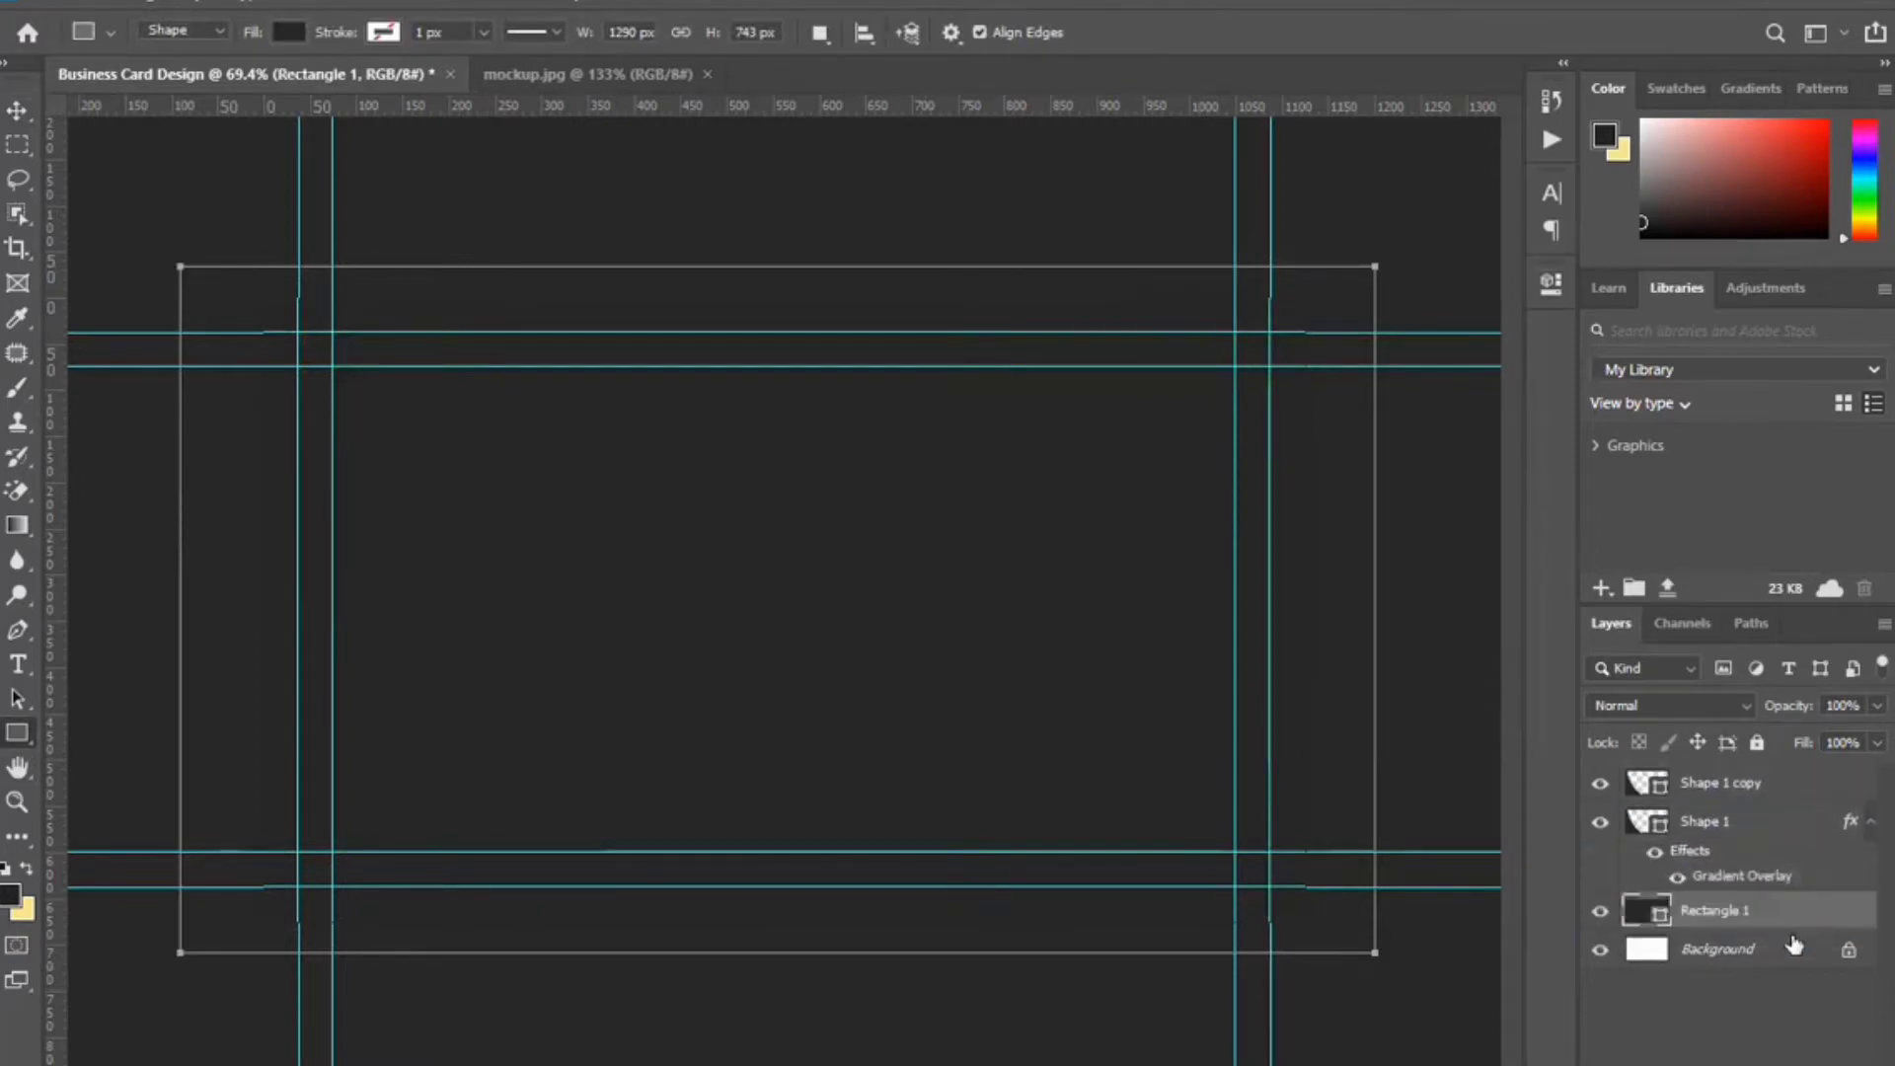
{"action": "double_click", "coordinate": [1660, 918]}
{"action": "left_click_drag", "start_coordinate": [1075, 948], "coordinate": [1041, 1004]}
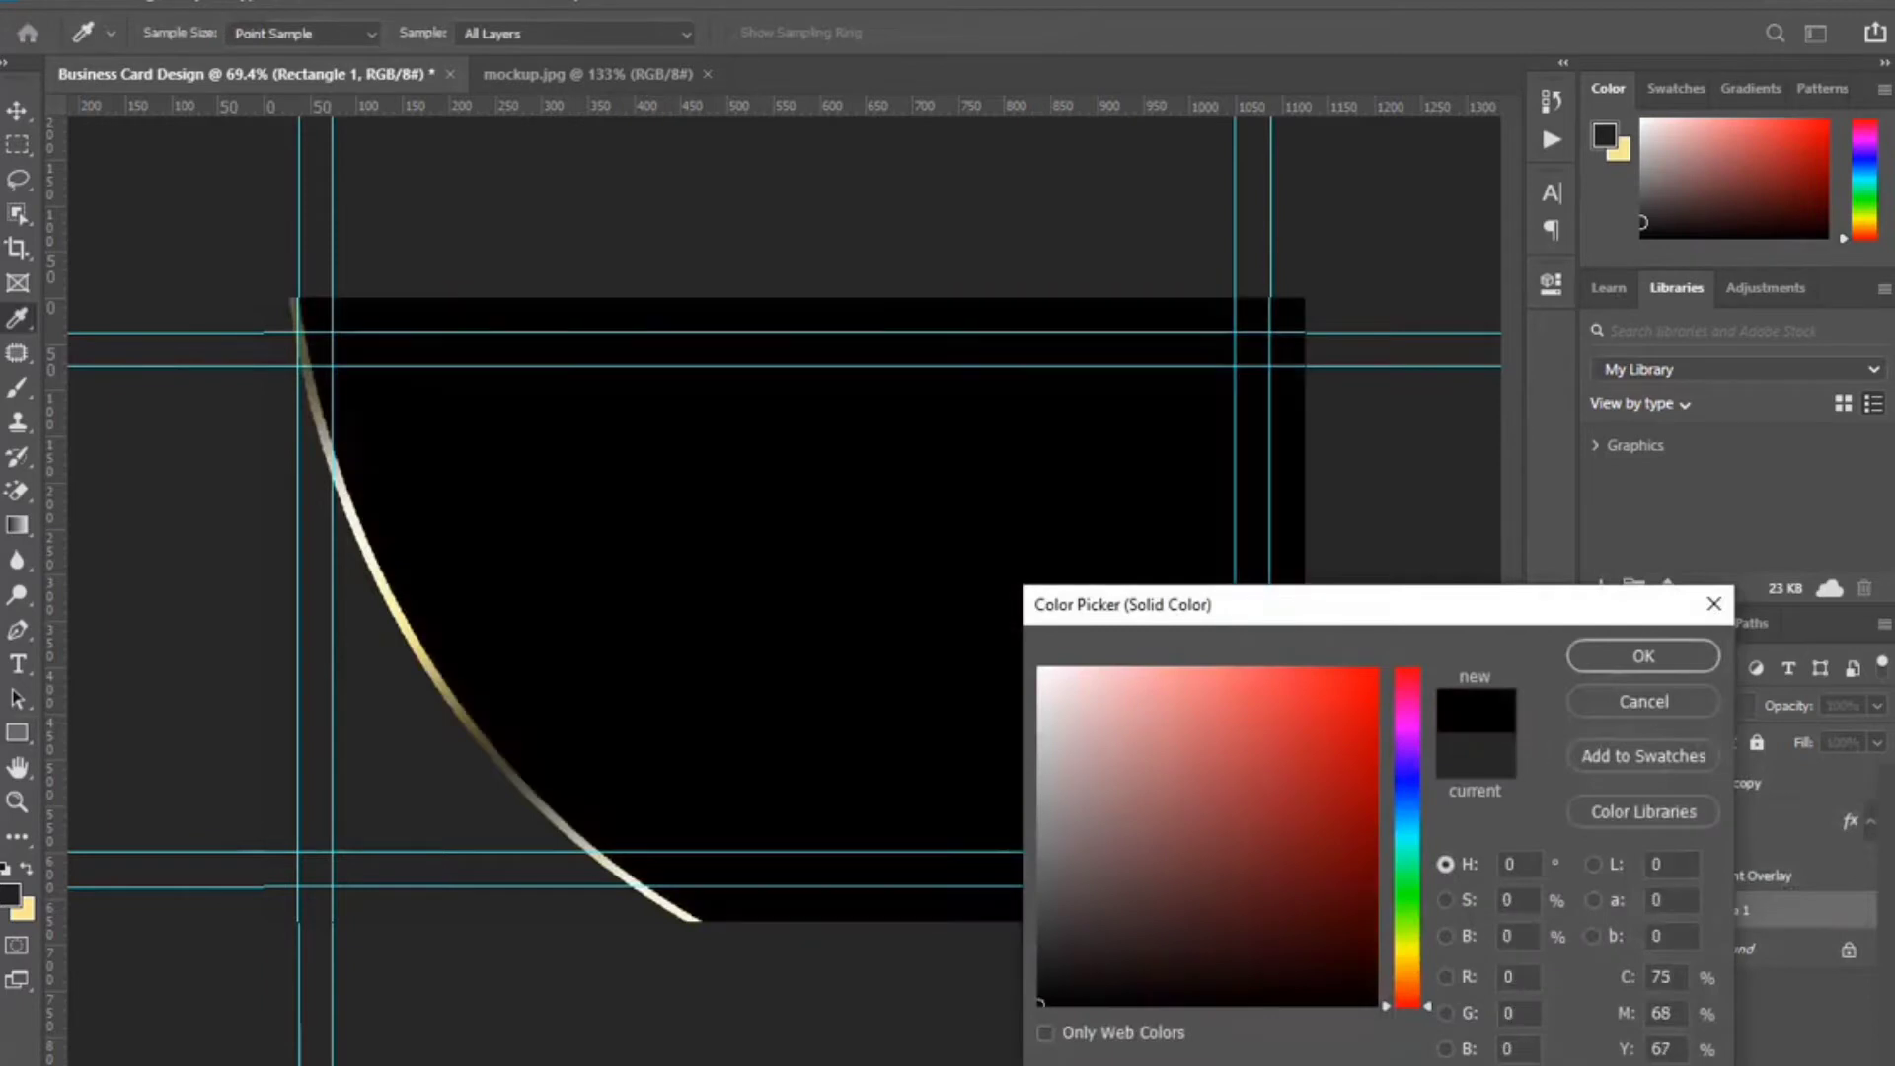
{"action": "left_click", "coordinate": [1642, 656]}
Drag the blue flare image onto the card.
{"action": "left_click", "coordinate": [17, 111]}
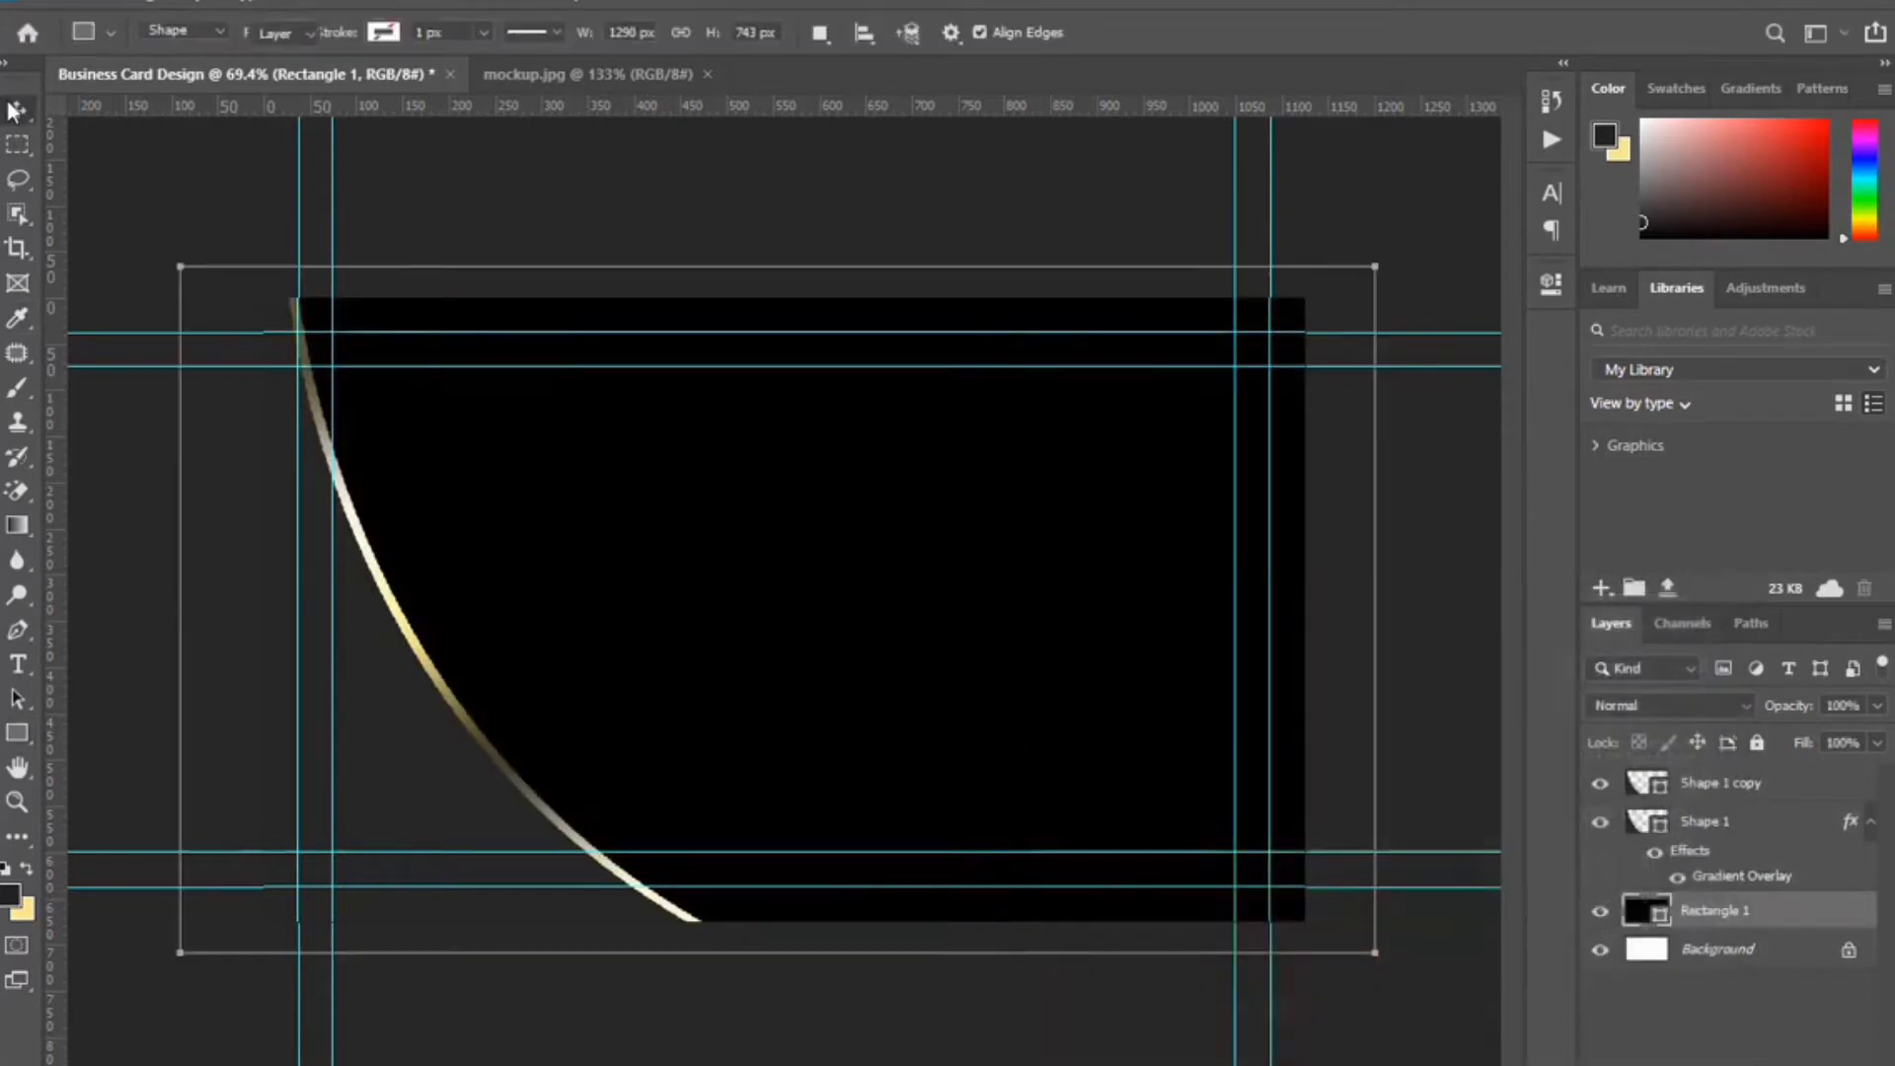
{"action": "left_click", "coordinate": [394, 691]}
{"action": "scroll", "coordinate": [966, 685], "scroll_direction": "up", "scroll_amount": 2}
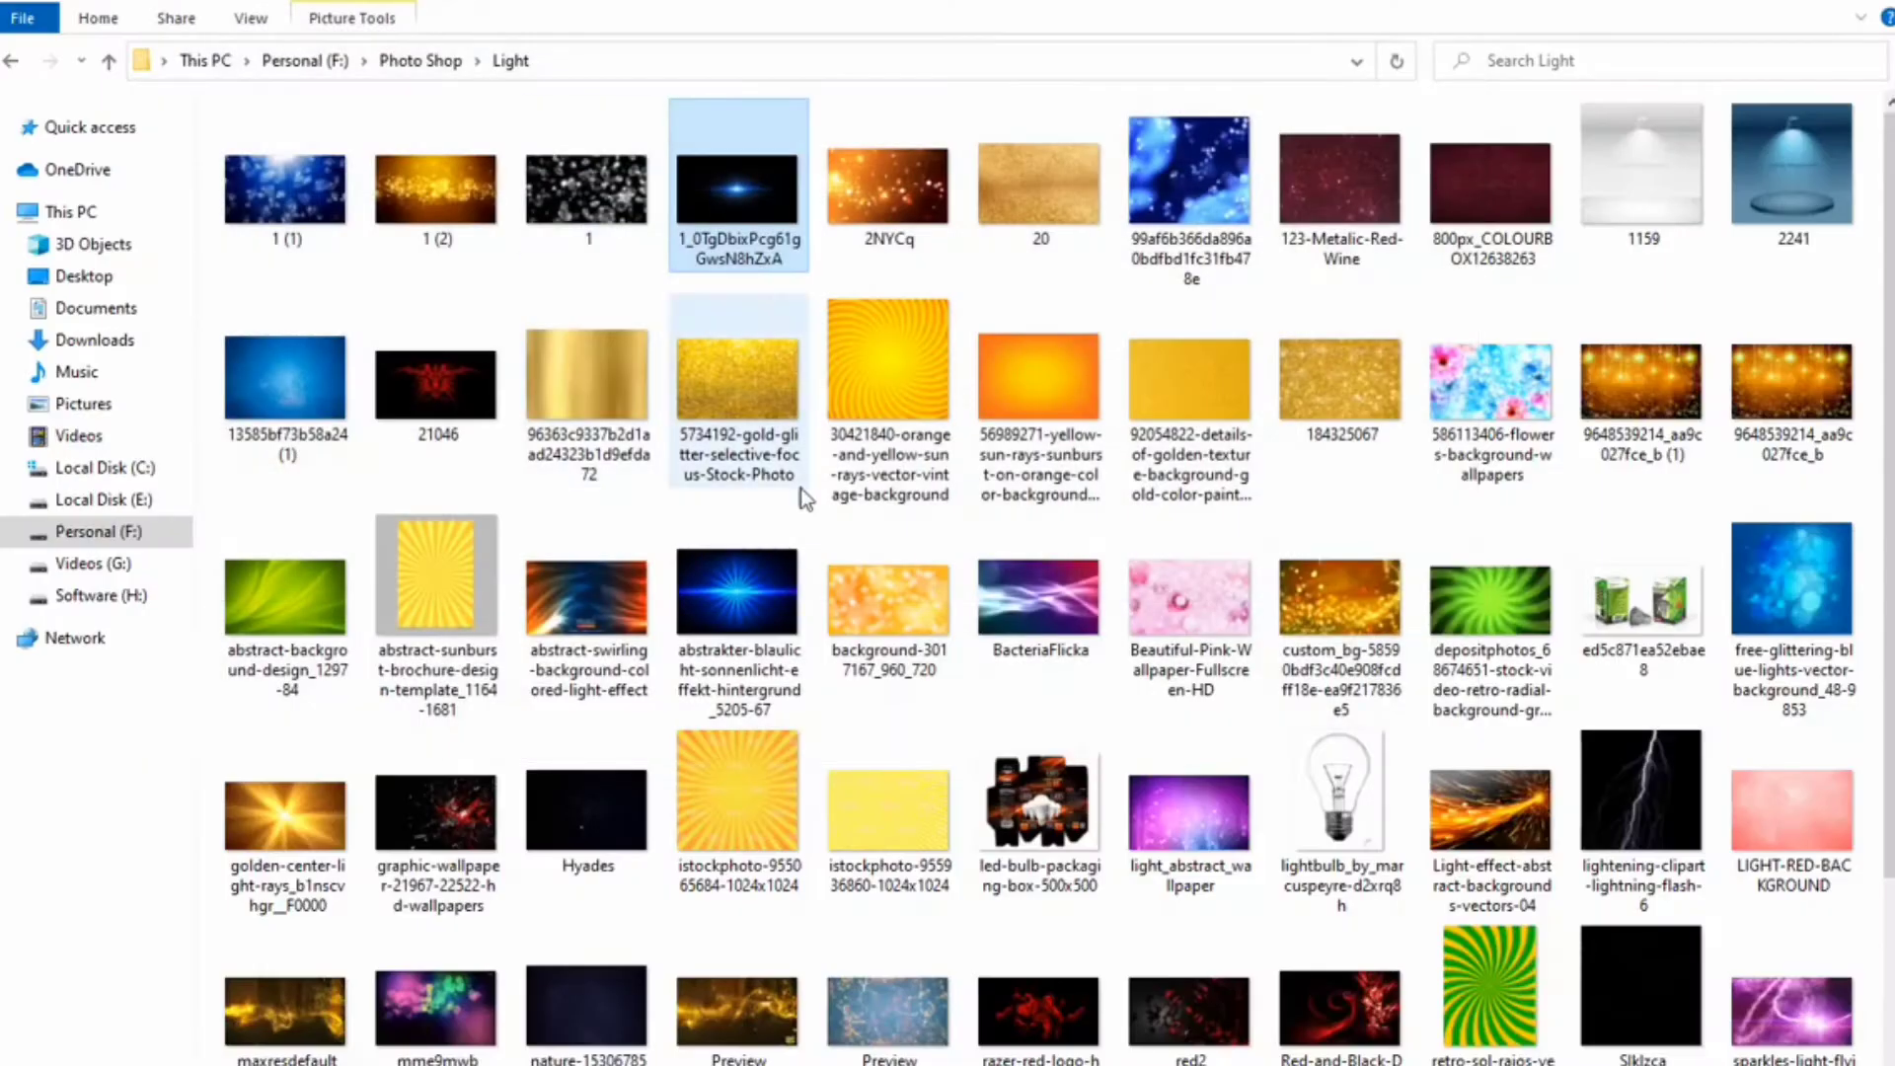
{"action": "left_click_drag", "start_coordinate": [543, 69], "coordinate": [557, 600]}
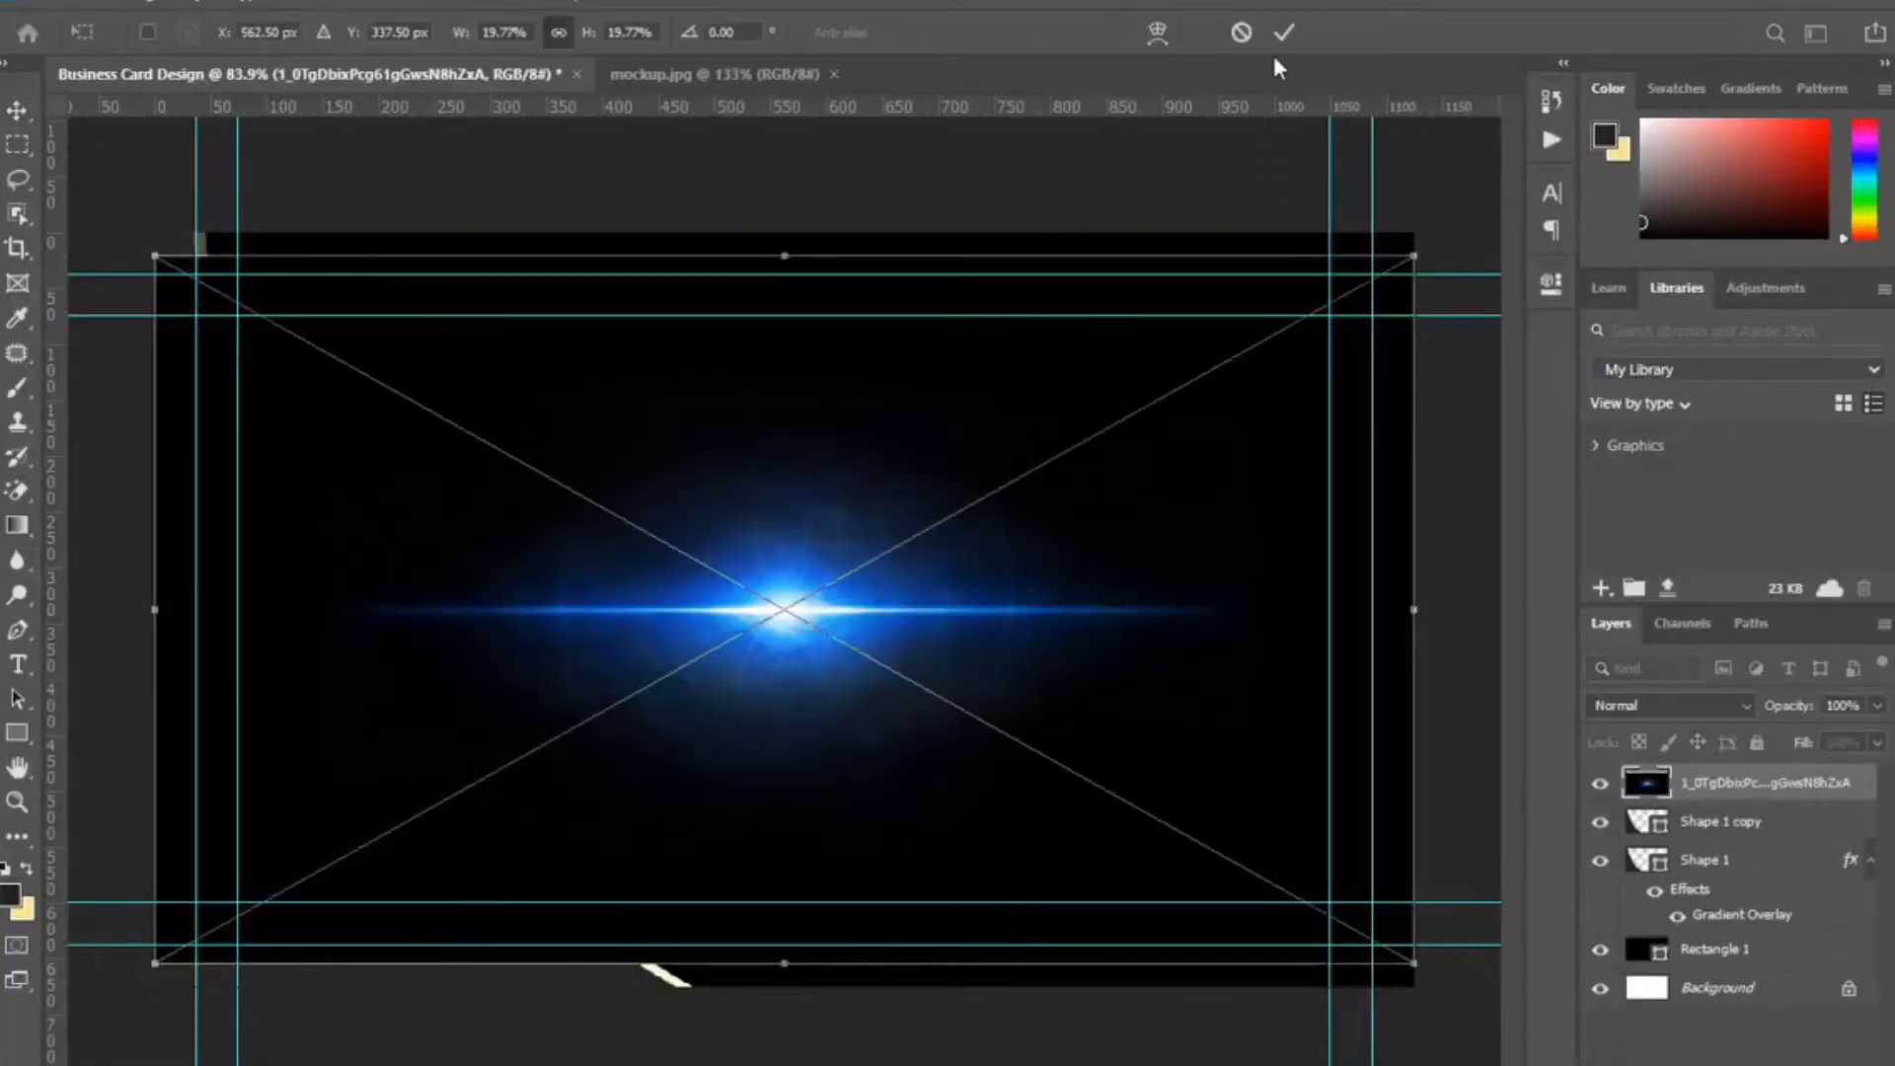
Commit the placed flare and set its blend mode to Screen.
{"action": "left_click", "coordinate": [1283, 33]}
{"action": "left_click", "coordinate": [1706, 705]}
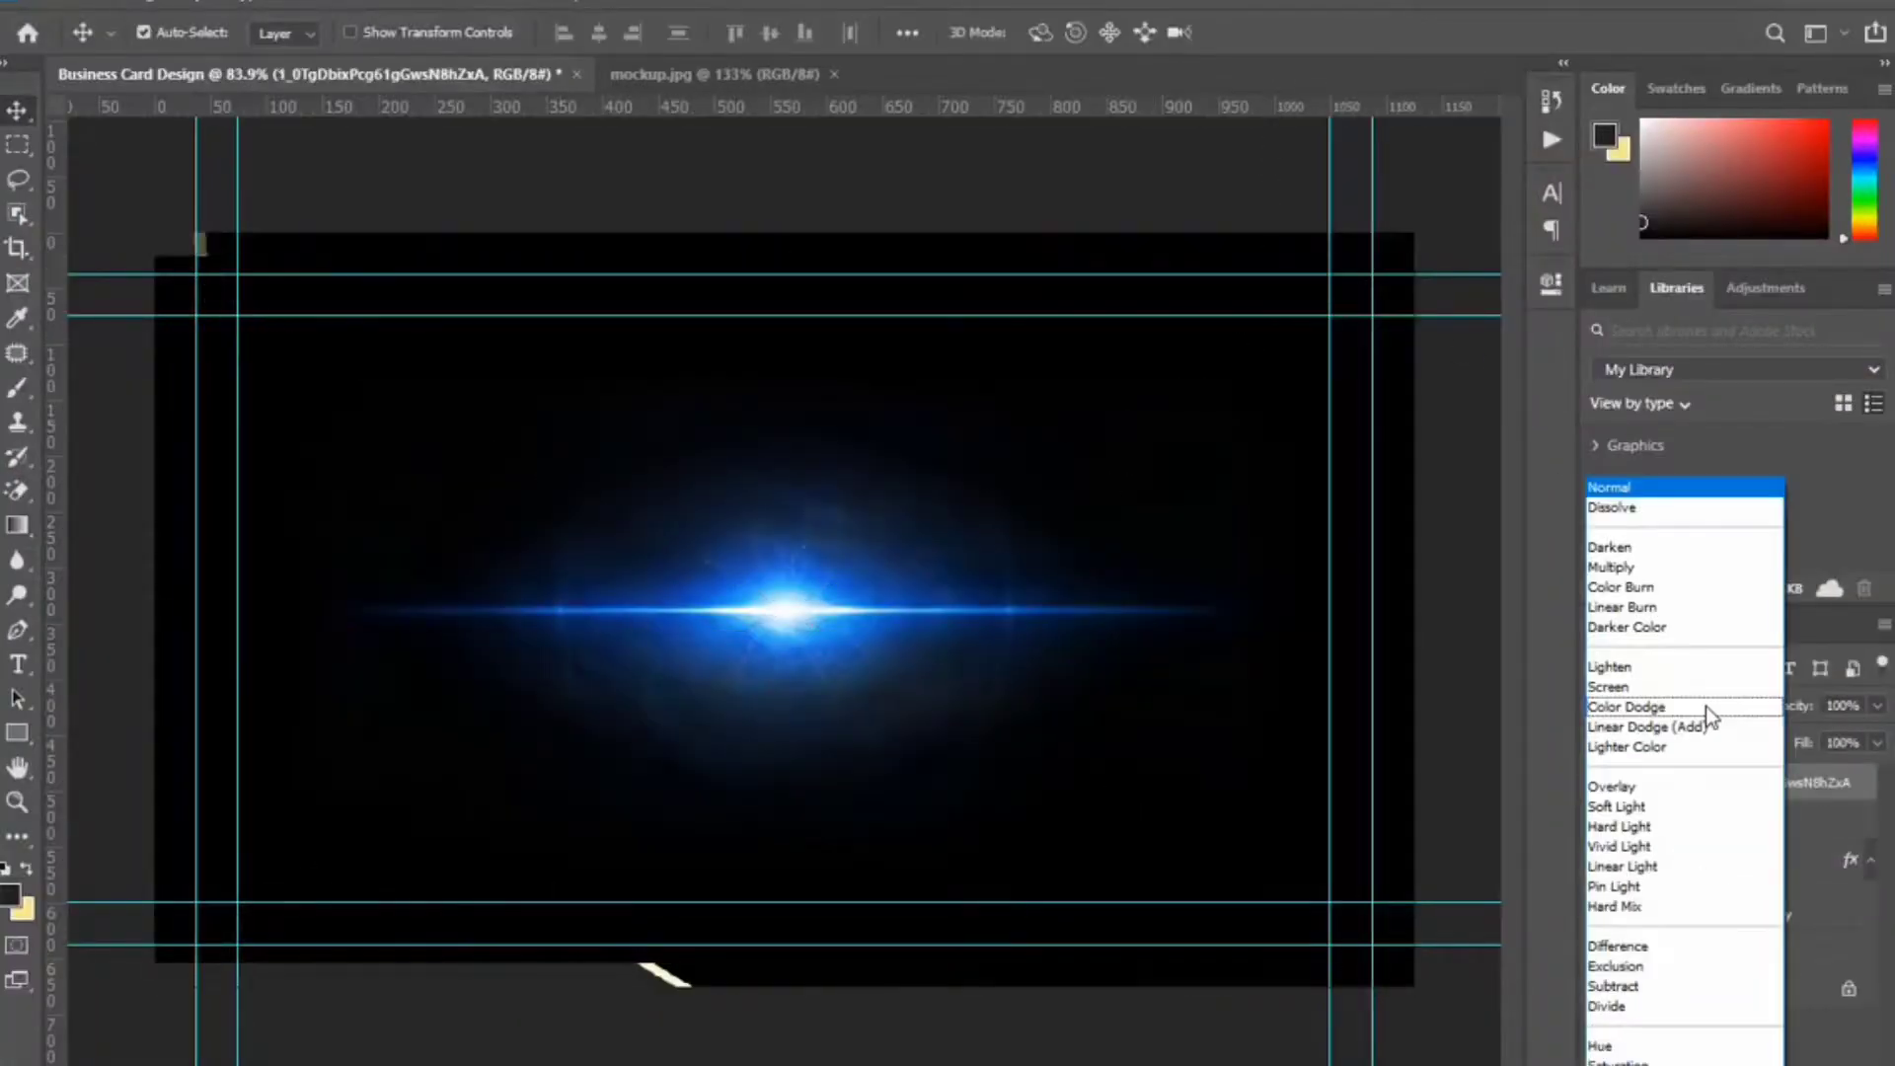
{"action": "left_click", "coordinate": [1639, 687]}
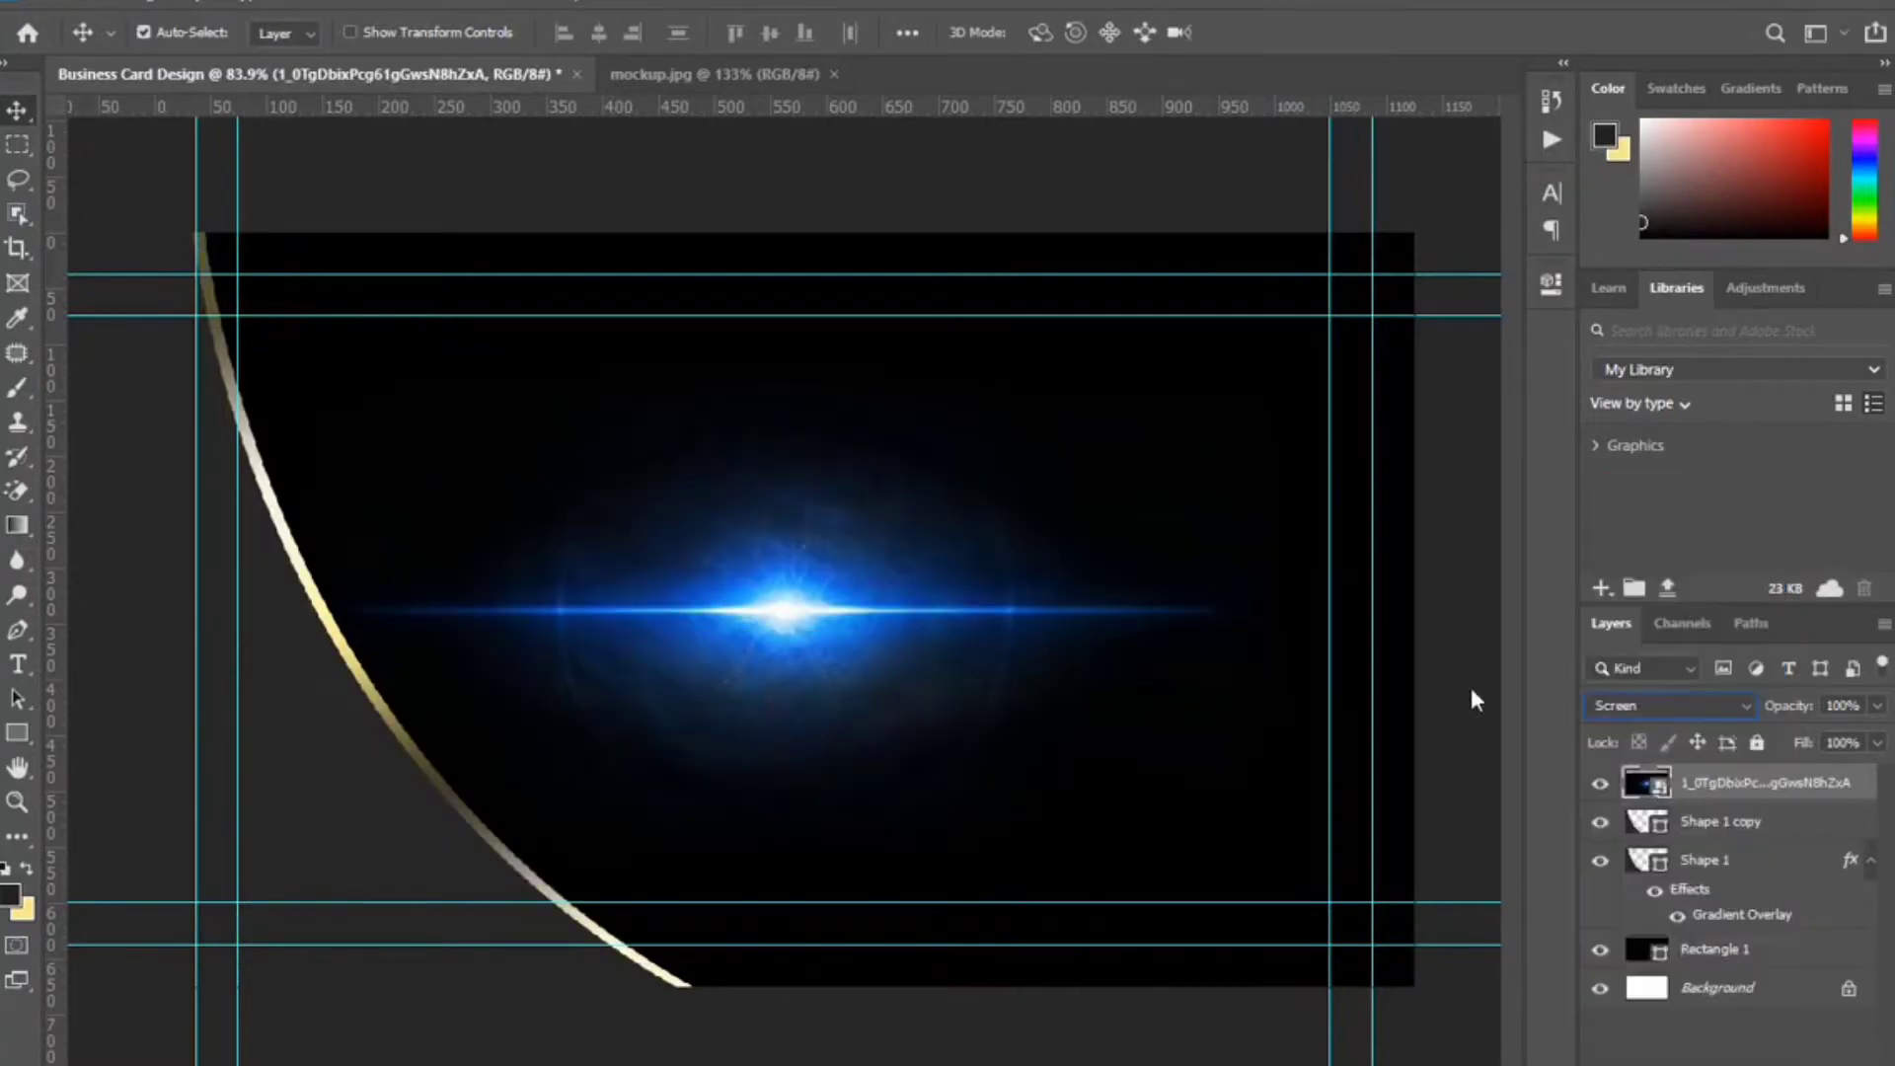
Rotate the flare 90° clockwise, shrink and tilt it onto the upper gold curve.
{"action": "key", "text": "ctrl+0"}
{"action": "key", "text": "ctrl+t"}
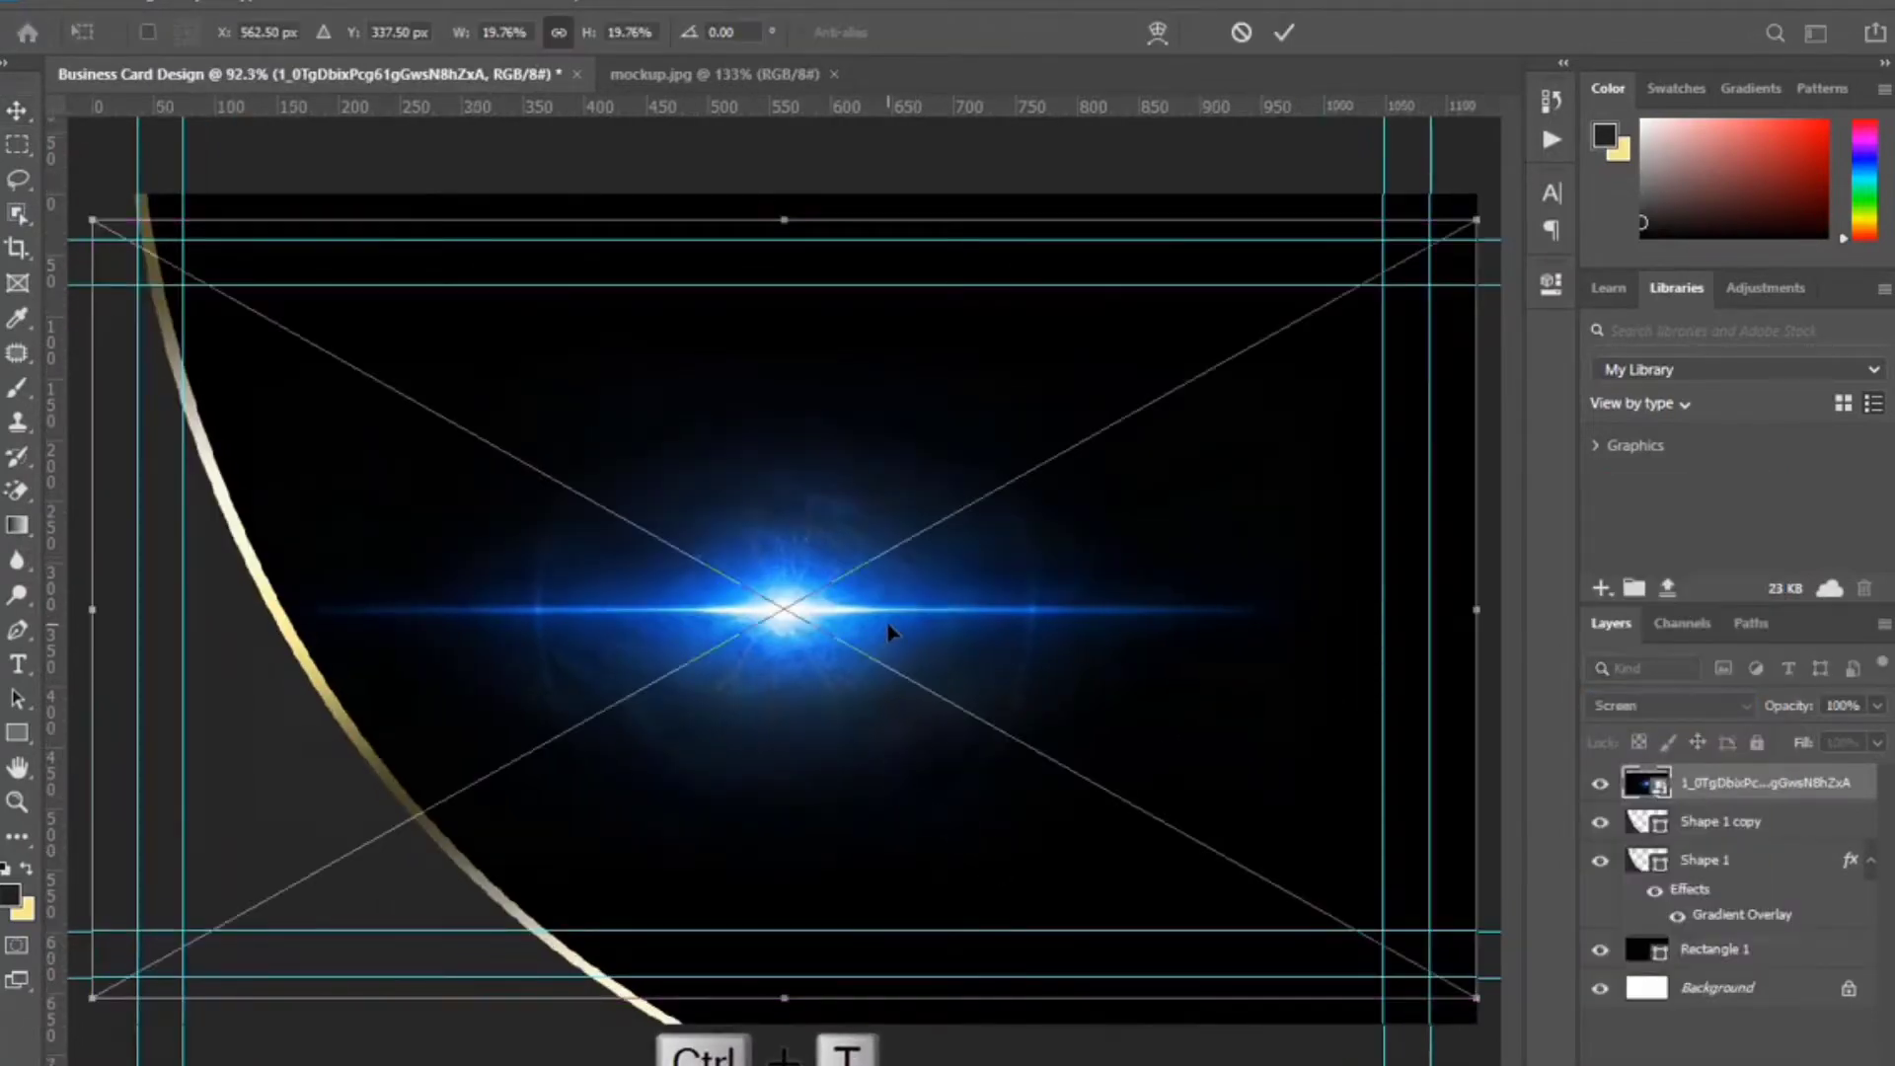
{"action": "right_click", "coordinate": [889, 631]}
{"action": "left_click", "coordinate": [987, 850]}
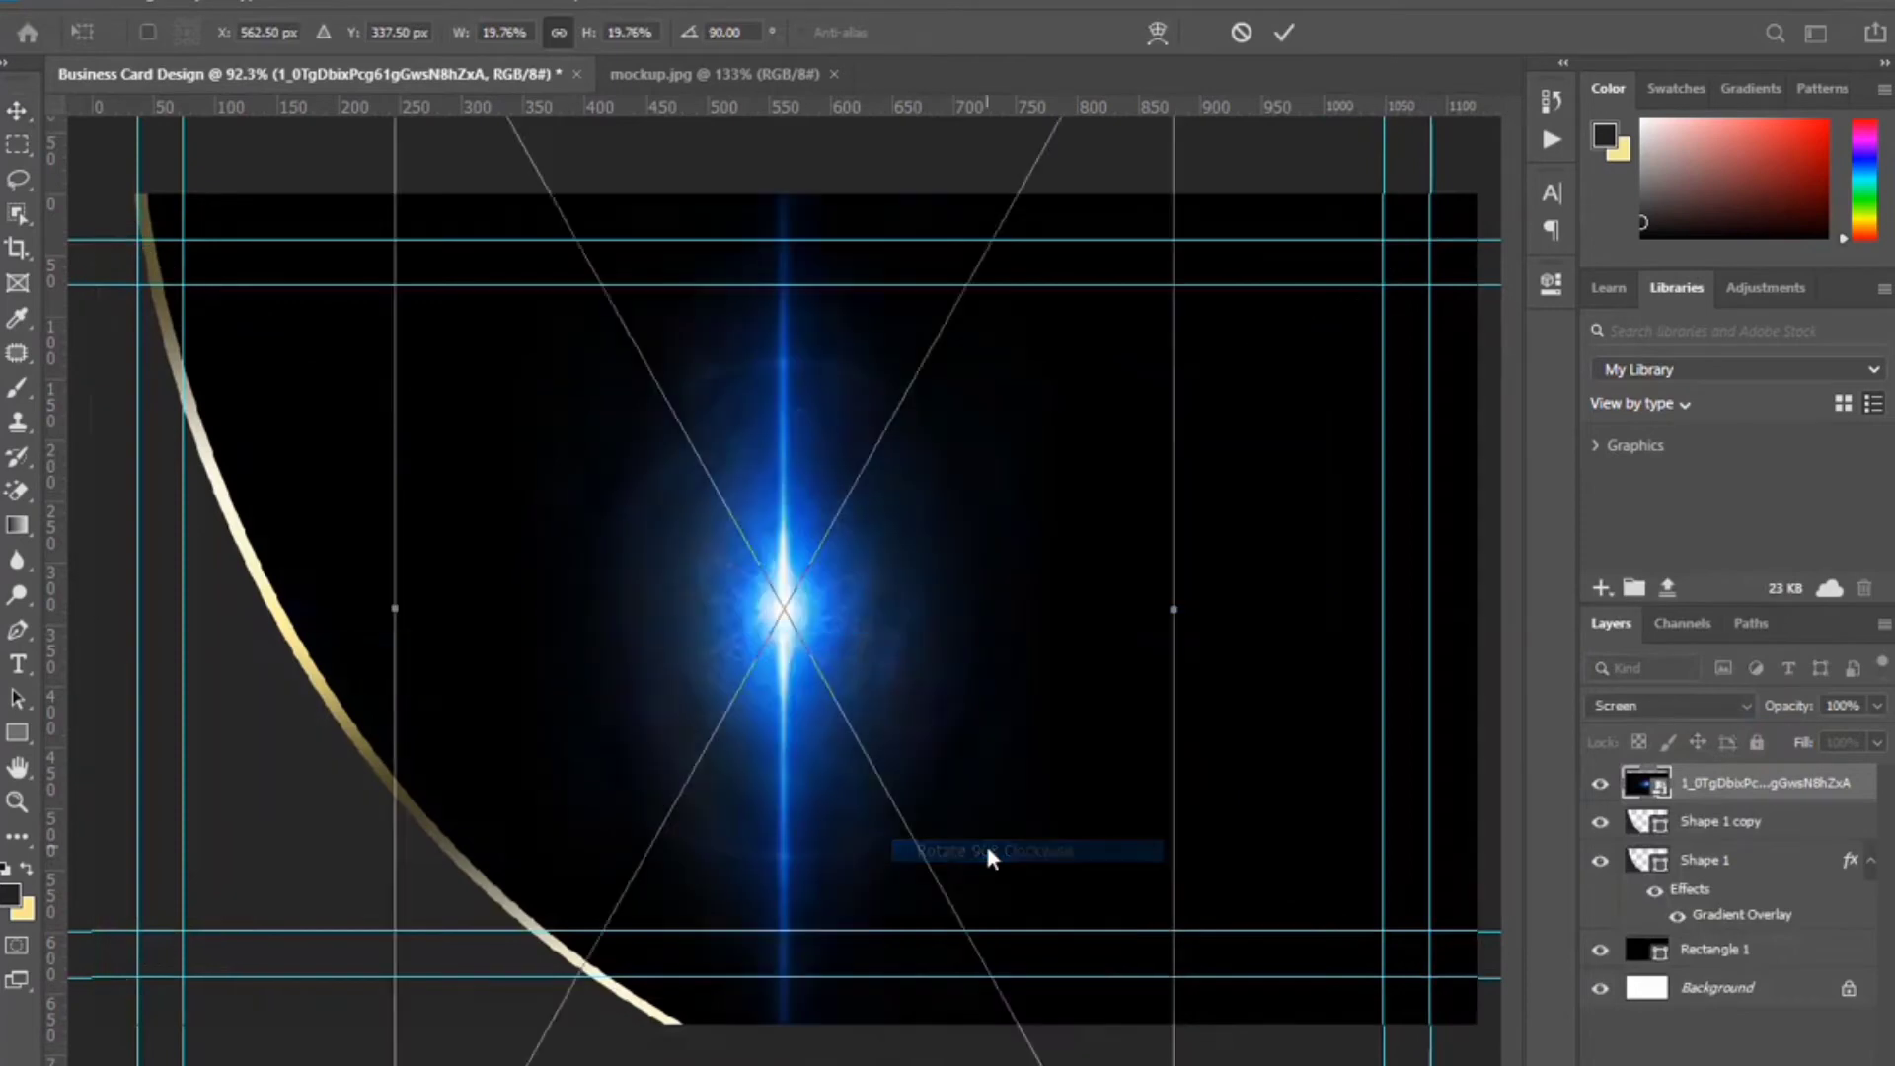
{"action": "left_click_drag", "start_coordinate": [1173, 609], "coordinate": [542, 609]}
{"action": "left_click_drag", "start_coordinate": [554, 446], "coordinate": [450, 395]}
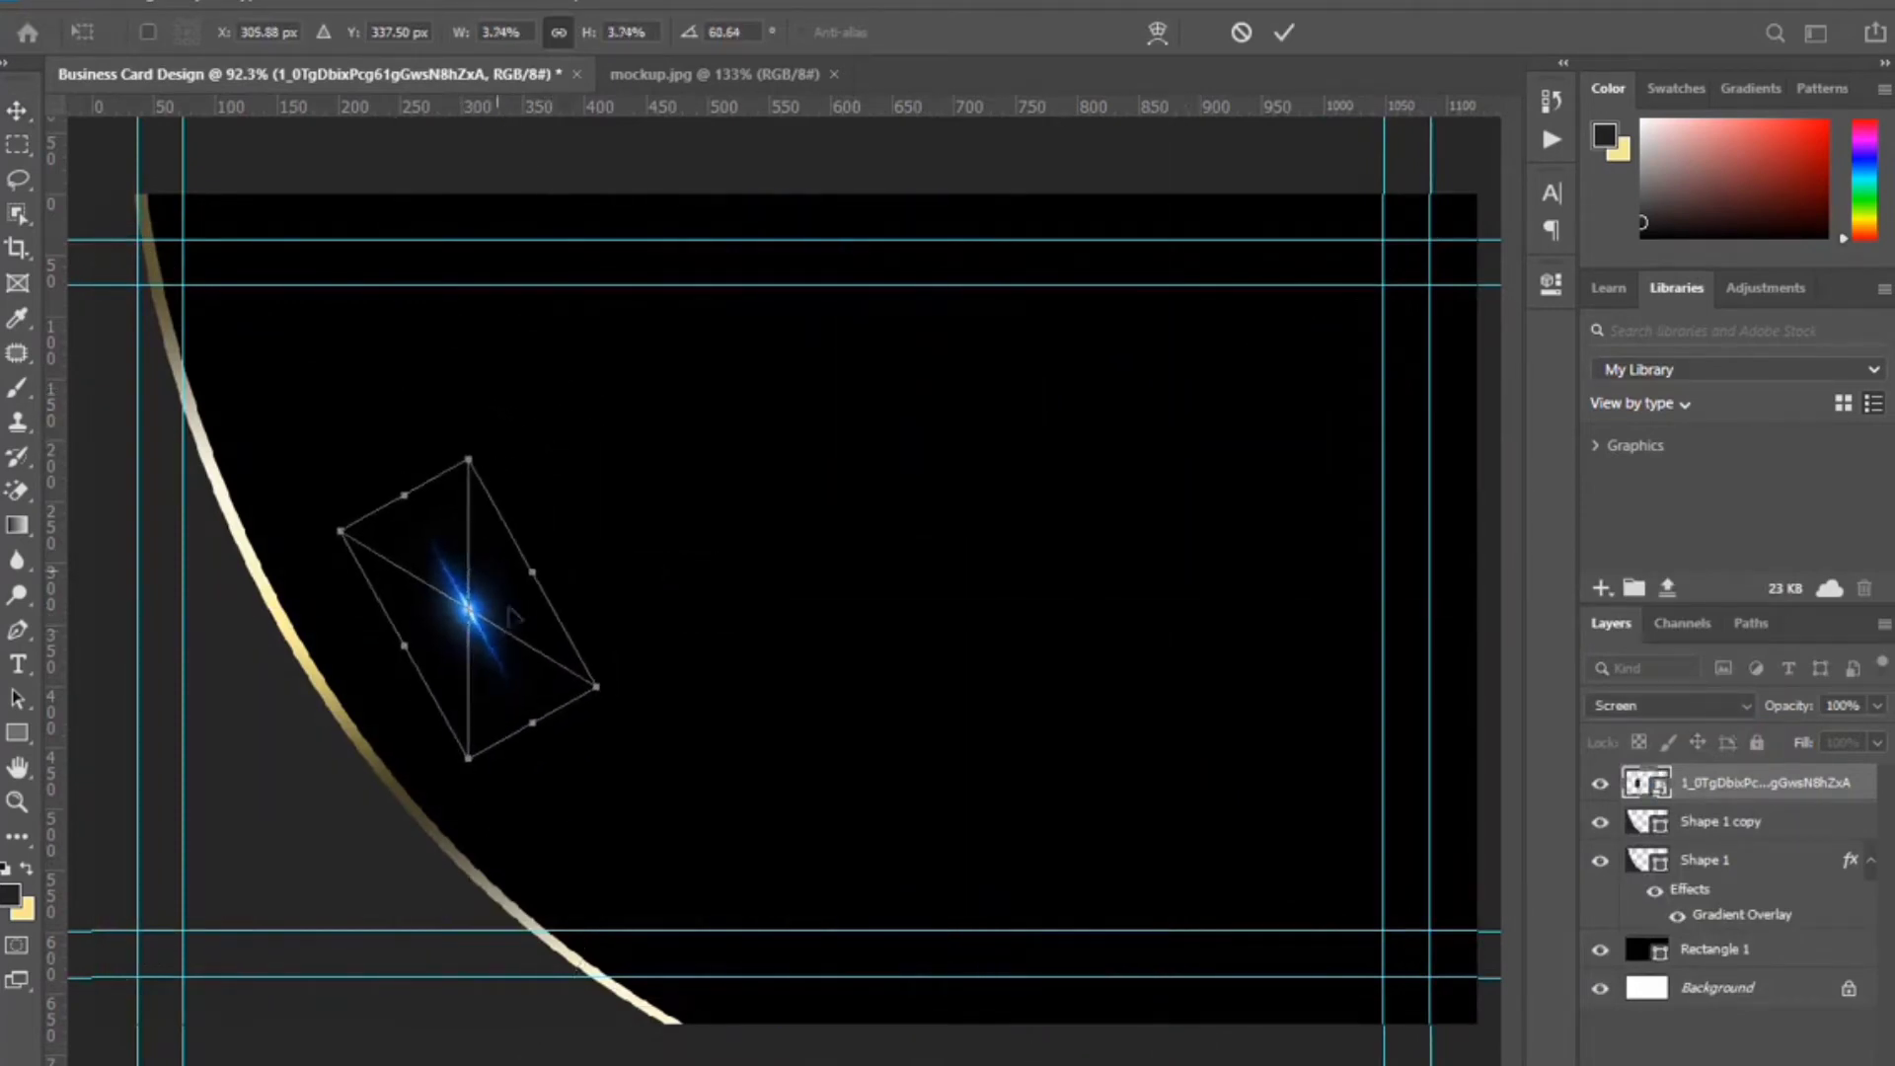
{"action": "left_click_drag", "start_coordinate": [474, 612], "coordinate": [238, 516]}
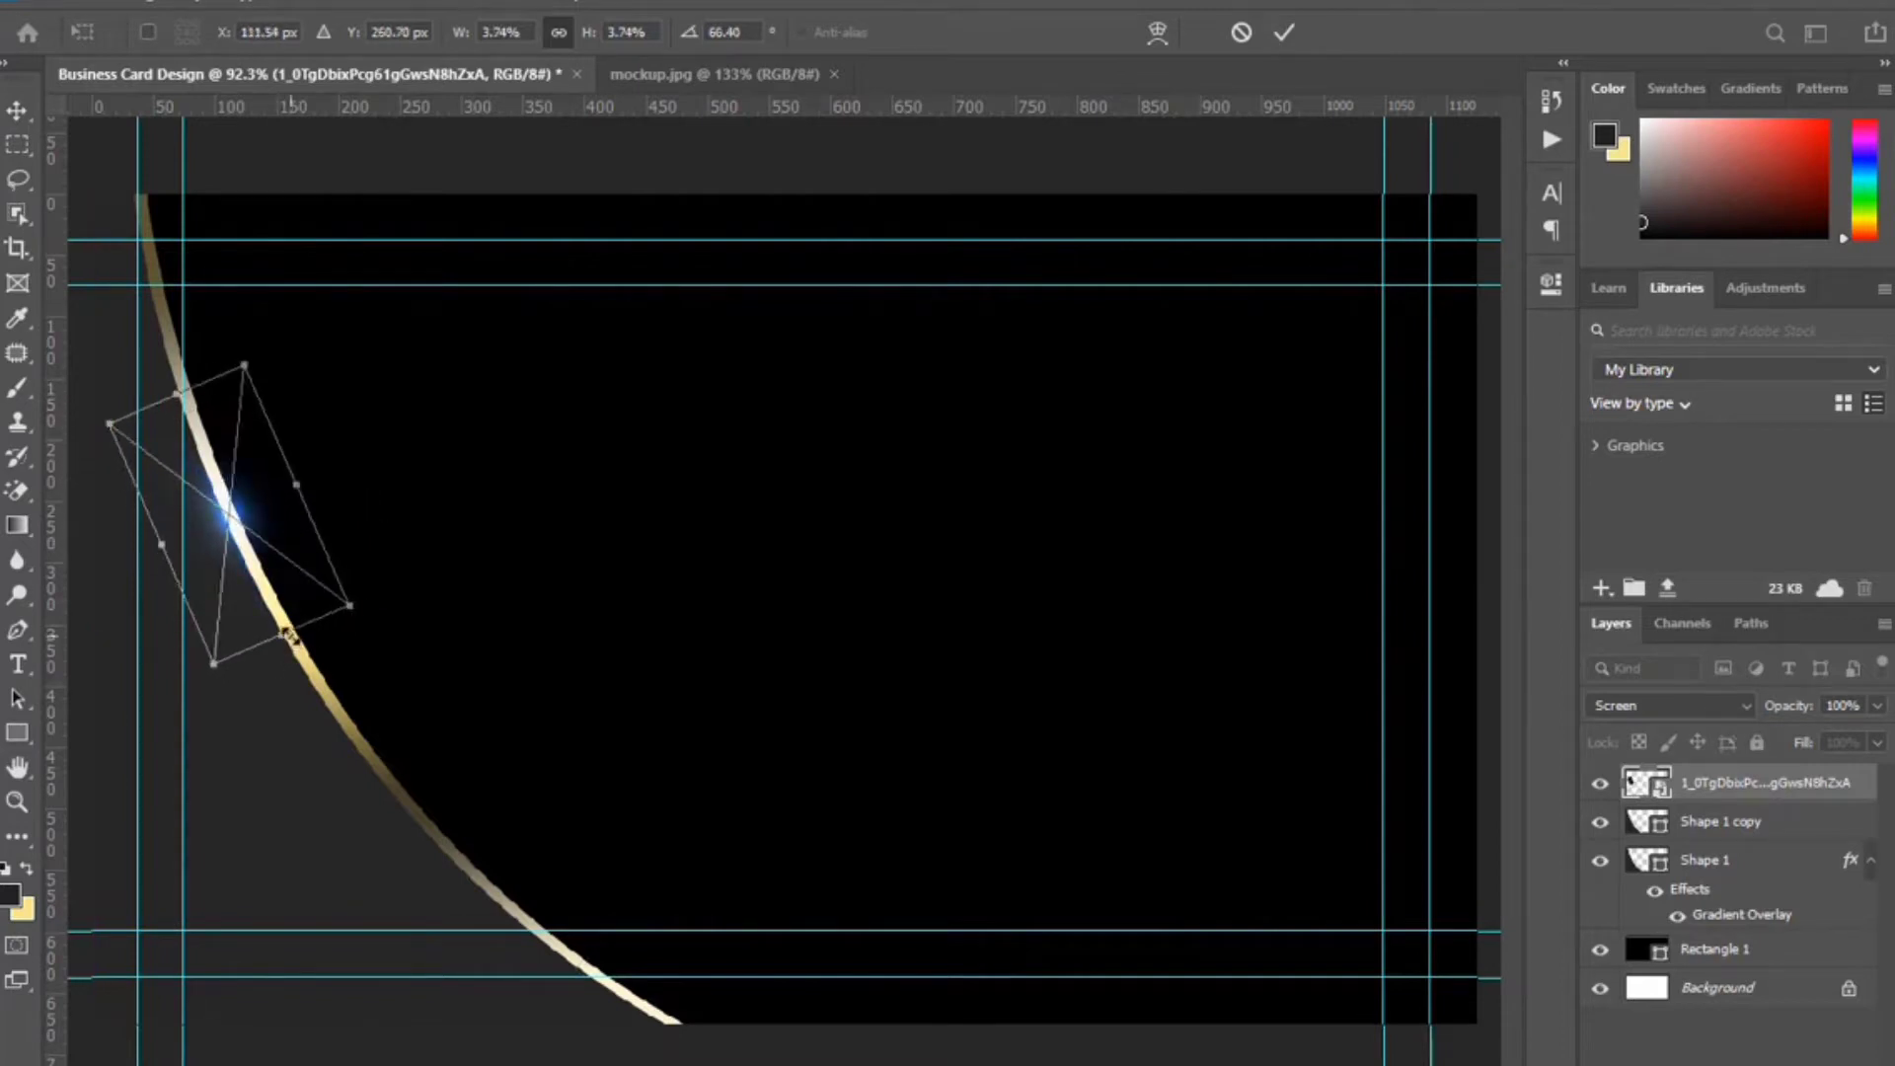
{"action": "left_click_drag", "start_coordinate": [290, 636], "coordinate": [313, 696]}
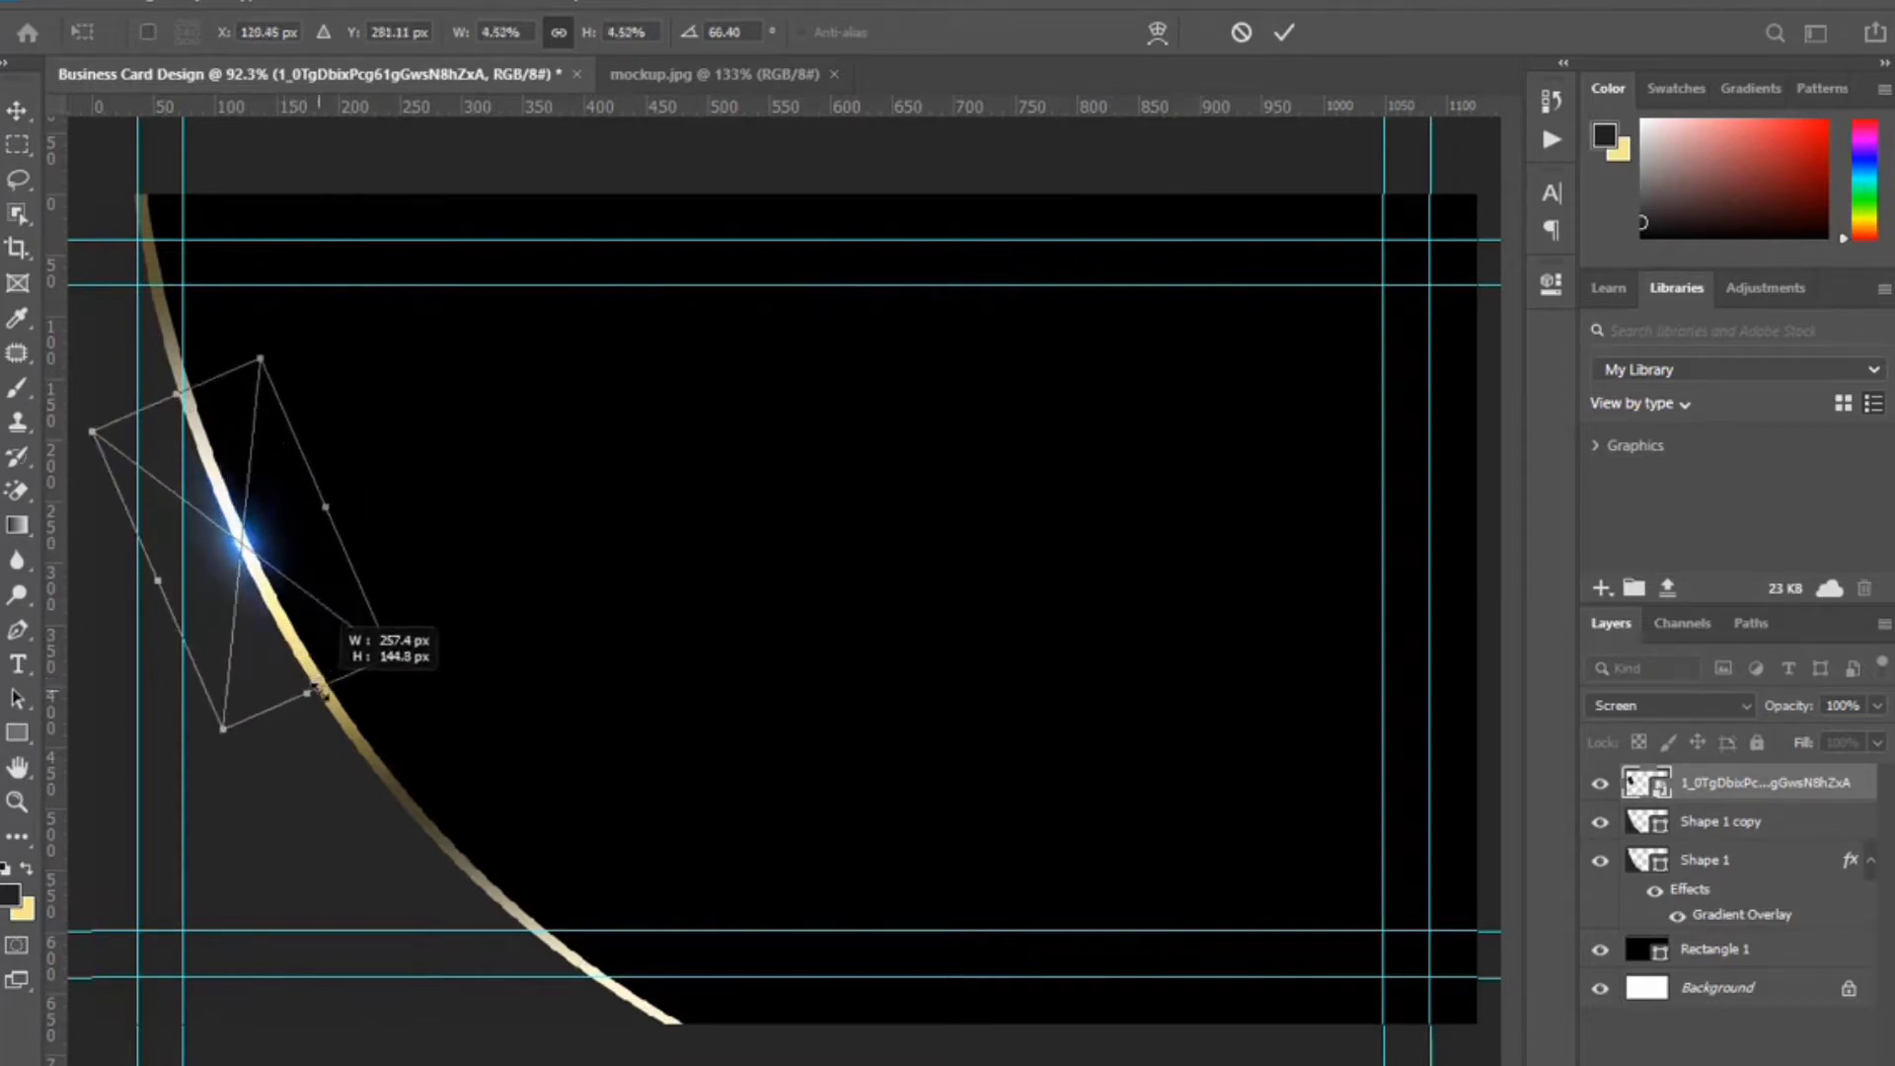
{"action": "left_click_drag", "start_coordinate": [175, 392], "coordinate": [138, 311]}
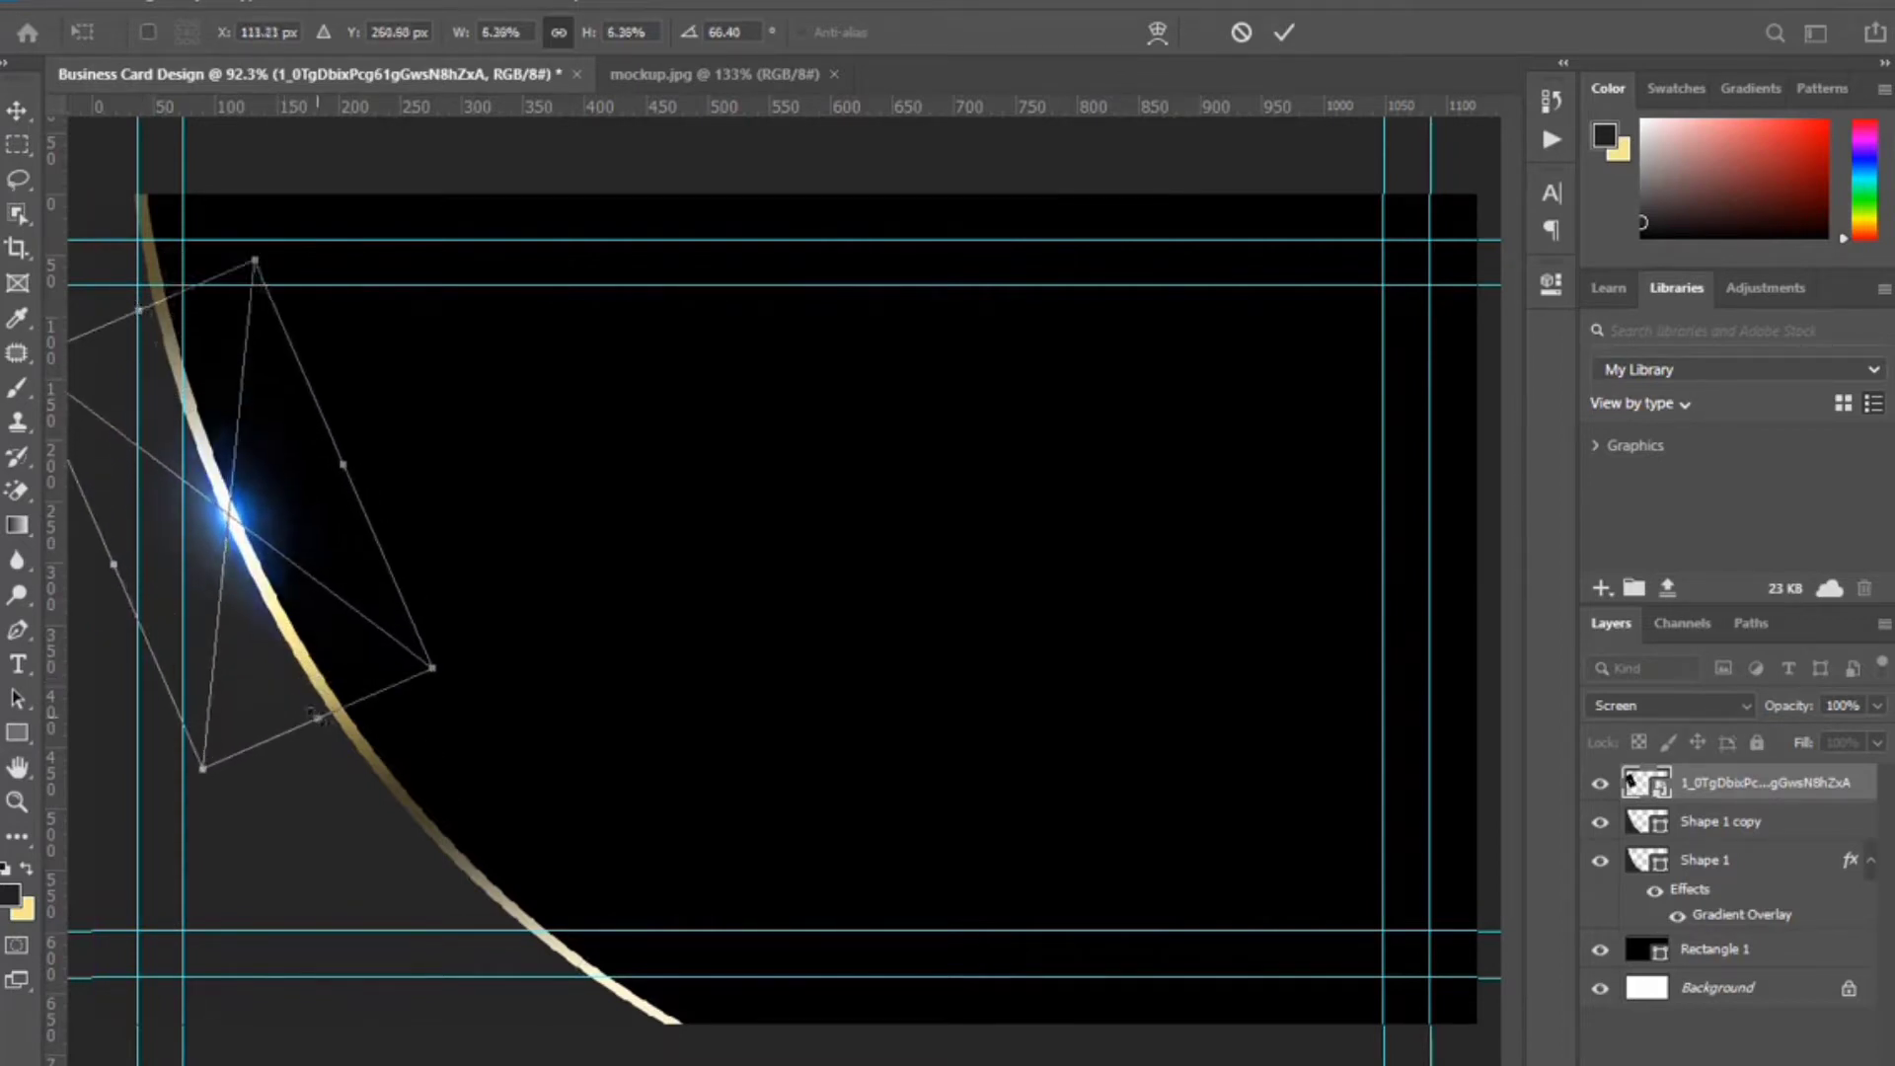
{"action": "left_click_drag", "start_coordinate": [314, 717], "coordinate": [329, 740]}
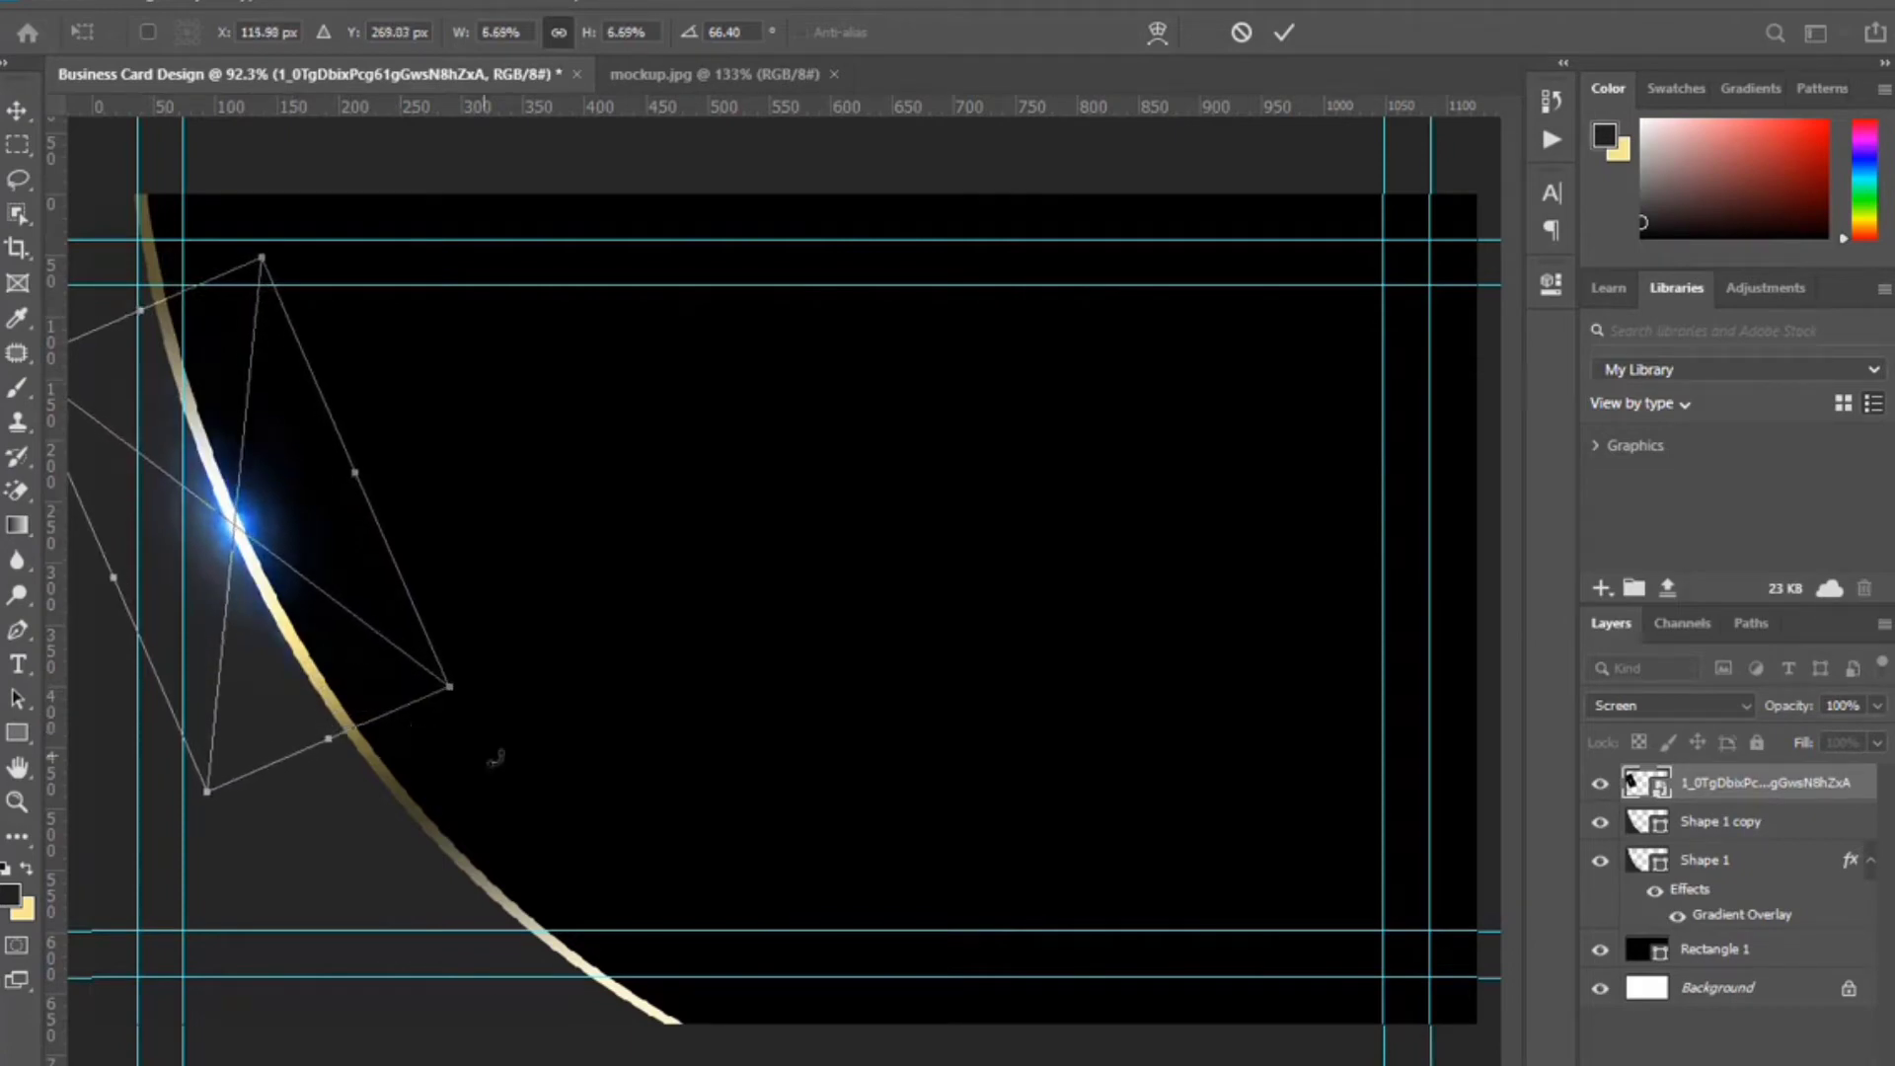
{"action": "left_click", "coordinate": [1285, 32]}
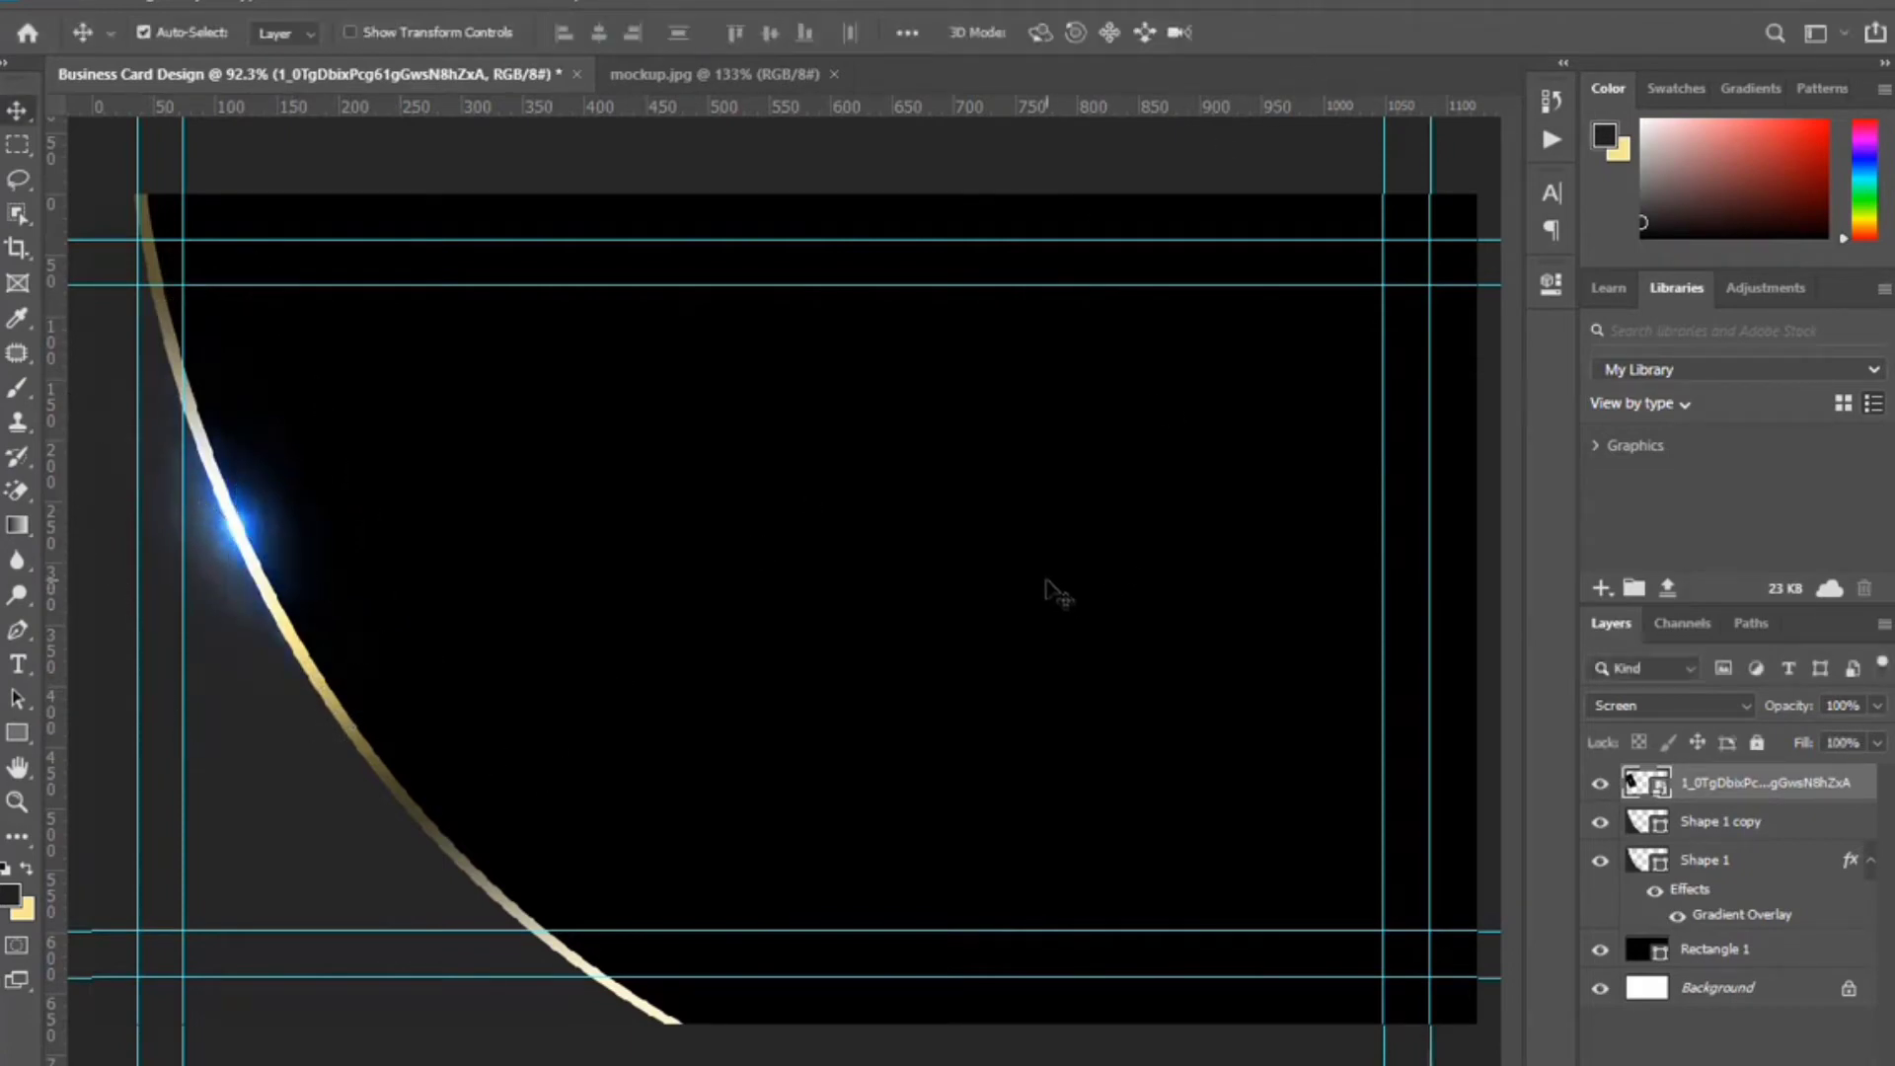
Duplicate the flare and place the copy, tilted, lower along the gold curve.
{"action": "left_click_drag", "start_coordinate": [1822, 799], "coordinate": [1831, 1051]}
{"action": "key", "text": "ctrl+t"}
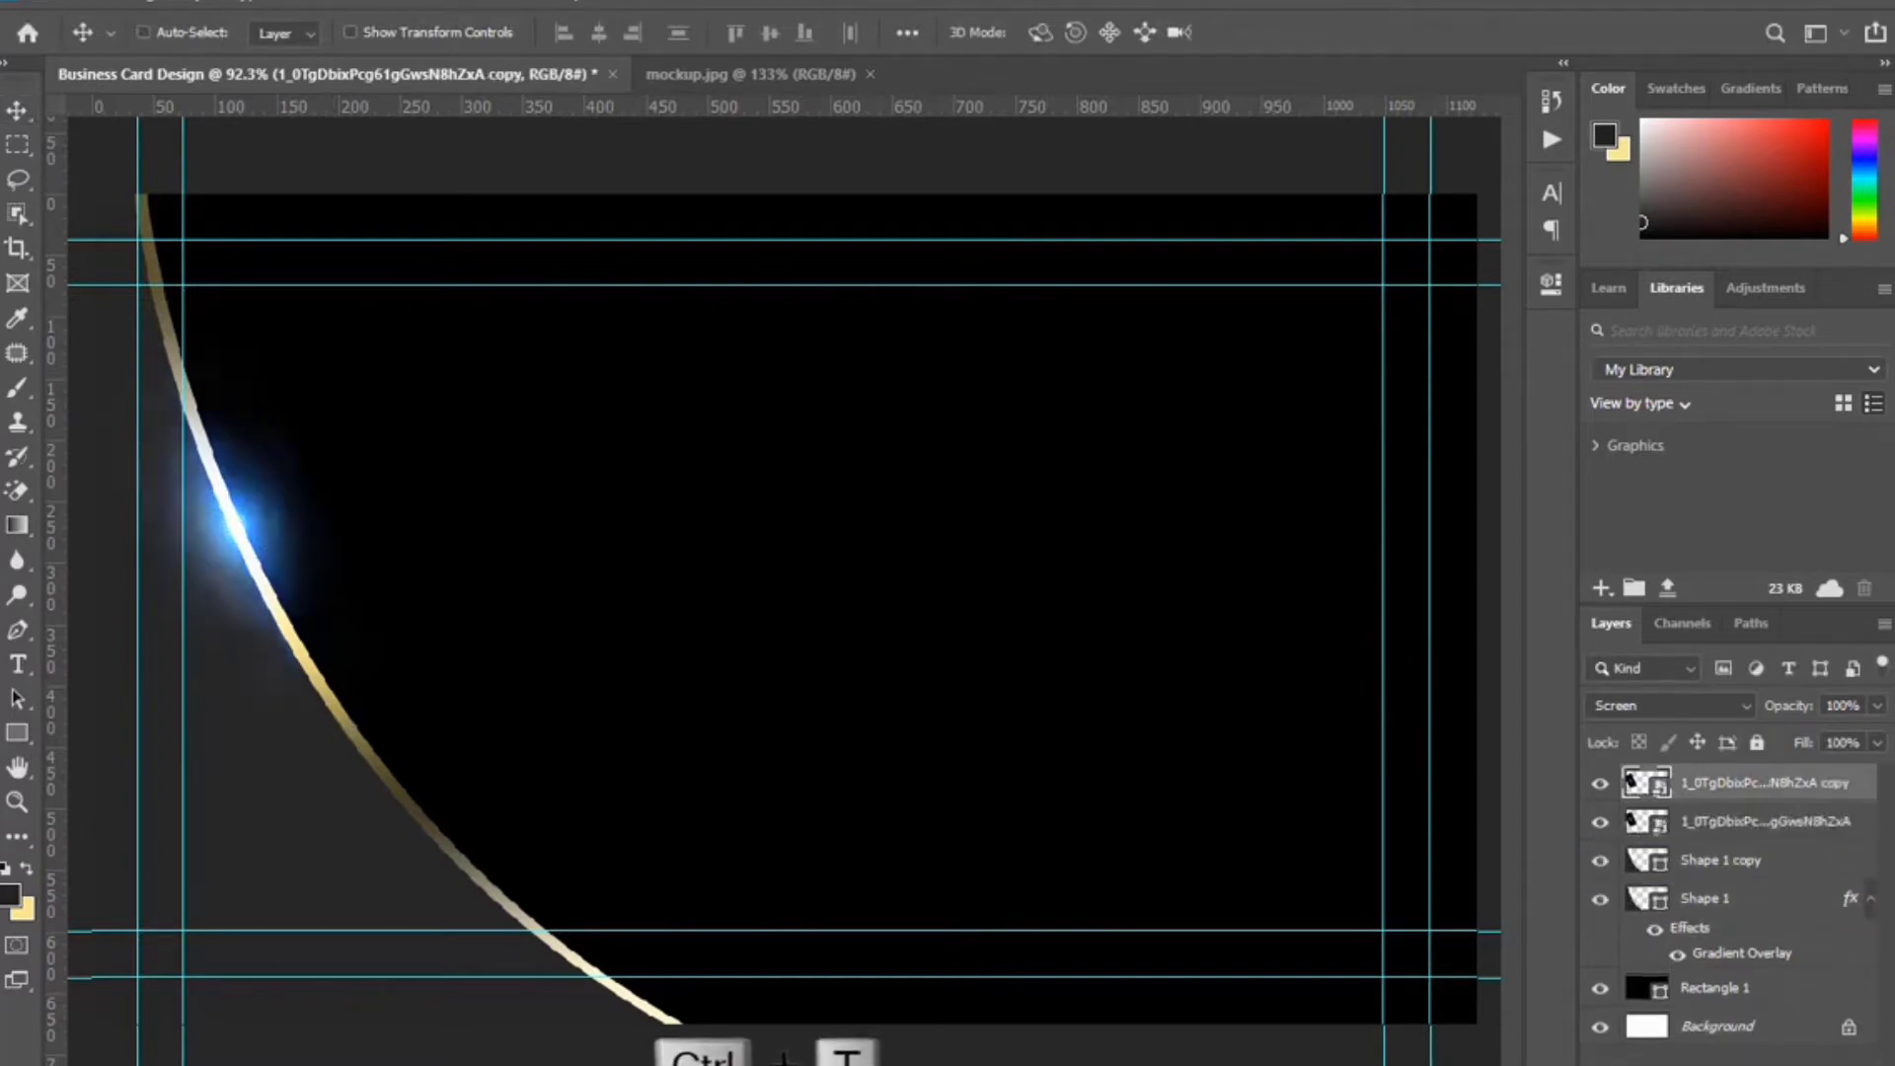
{"action": "left_click_drag", "start_coordinate": [410, 651], "coordinate": [566, 929]}
{"action": "left_click_drag", "start_coordinate": [366, 723], "coordinate": [187, 775]}
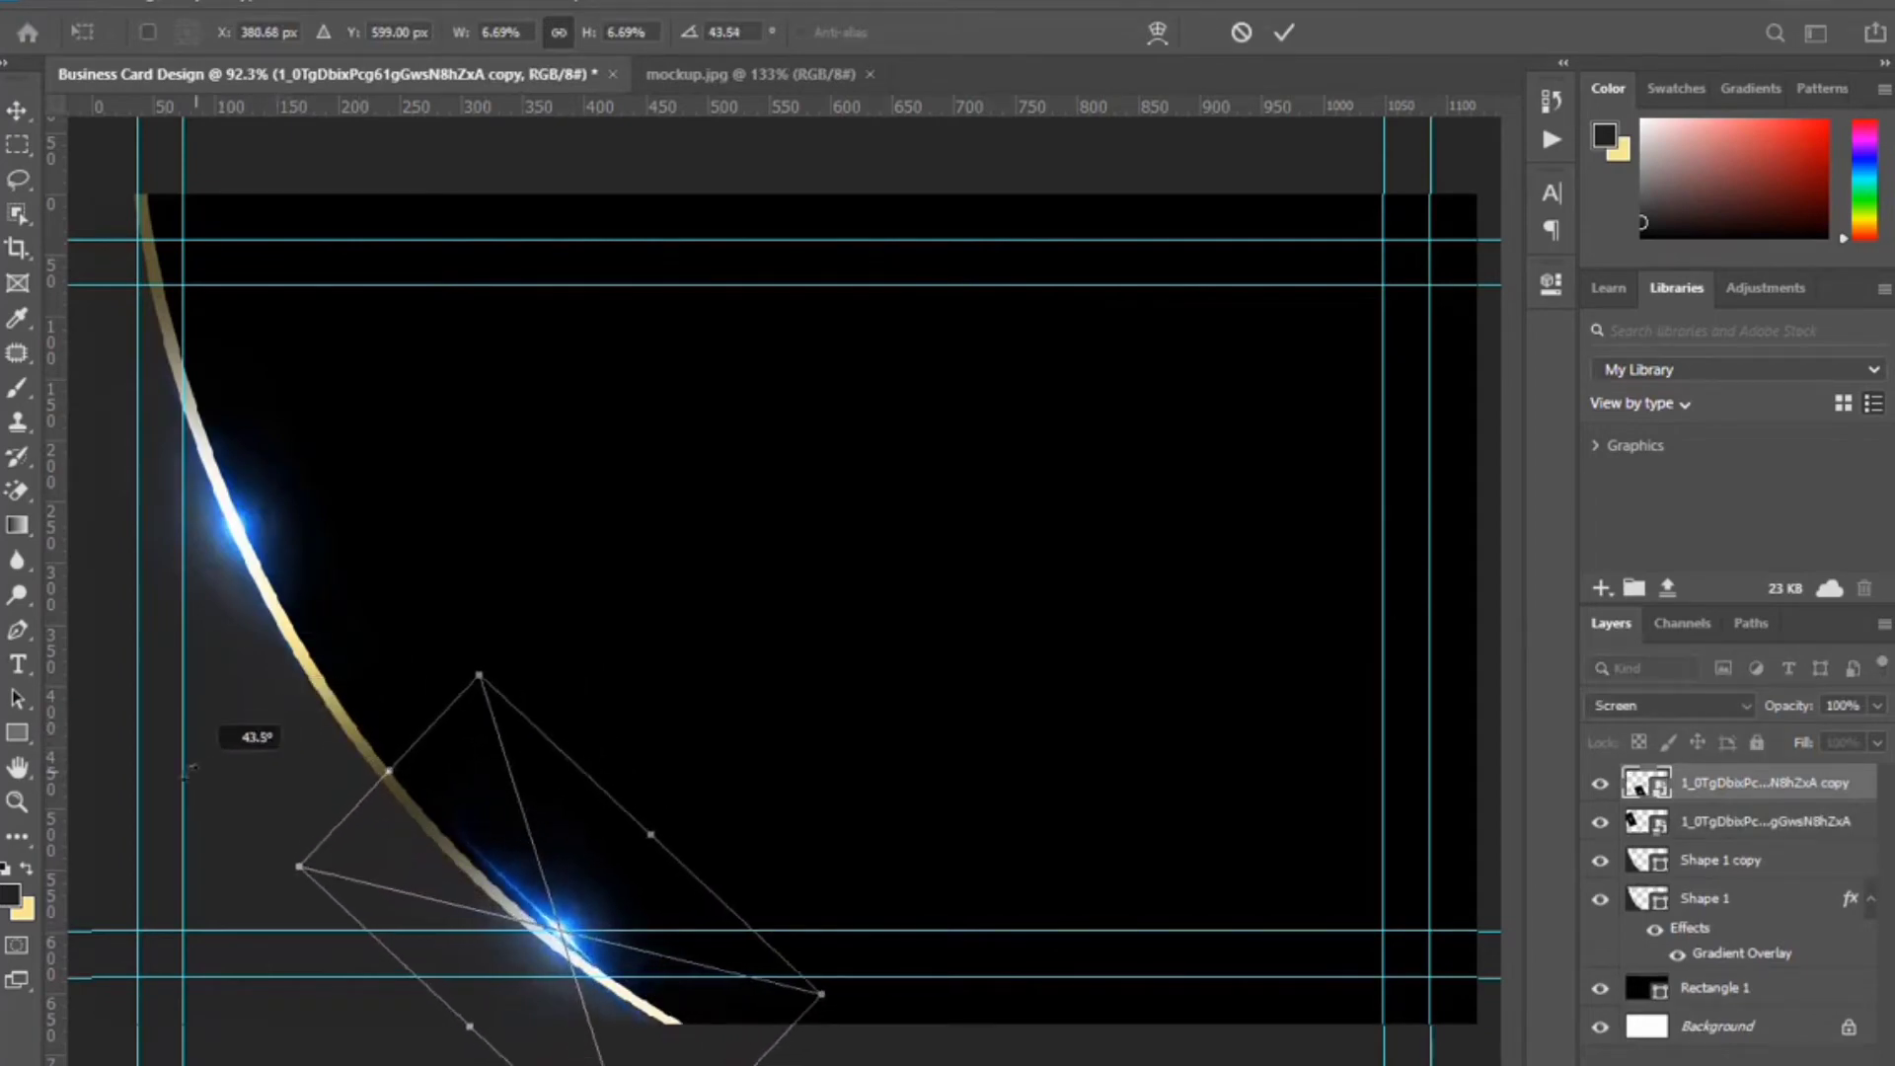
{"action": "key", "text": "Down"}
{"action": "key", "text": "Down"}
{"action": "key", "text": "Down"}
{"action": "key", "text": "Down"}
{"action": "key", "text": "Down"}
{"action": "key", "text": "Left"}
{"action": "key", "text": "Left"}
{"action": "key", "text": "Left"}
{"action": "key", "text": "Left"}
{"action": "key", "text": "Left"}
{"action": "key", "text": "Left"}
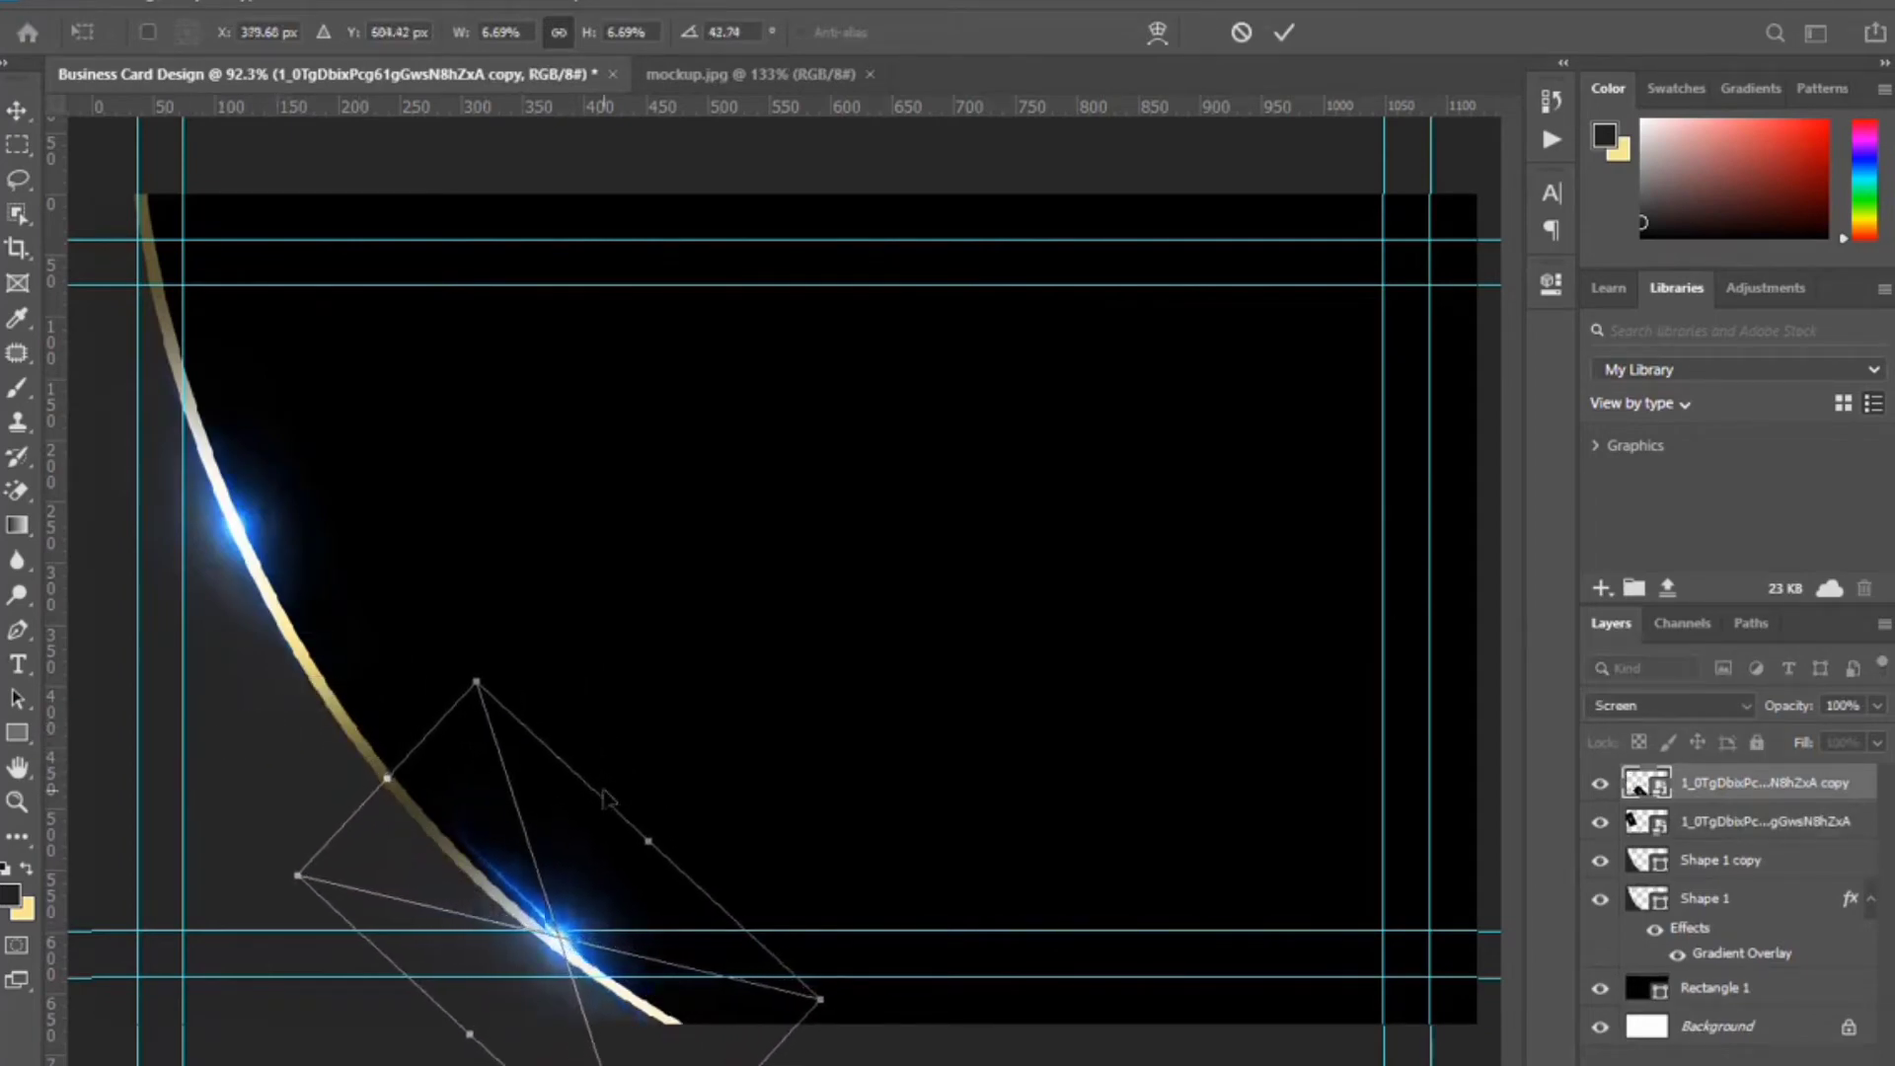
{"action": "key", "text": "Down"}
{"action": "key", "text": "Left"}
{"action": "key", "text": "Left"}
{"action": "key", "text": "Left"}
{"action": "key", "text": "Left"}
{"action": "key", "text": "Up"}
{"action": "key", "text": "Up"}
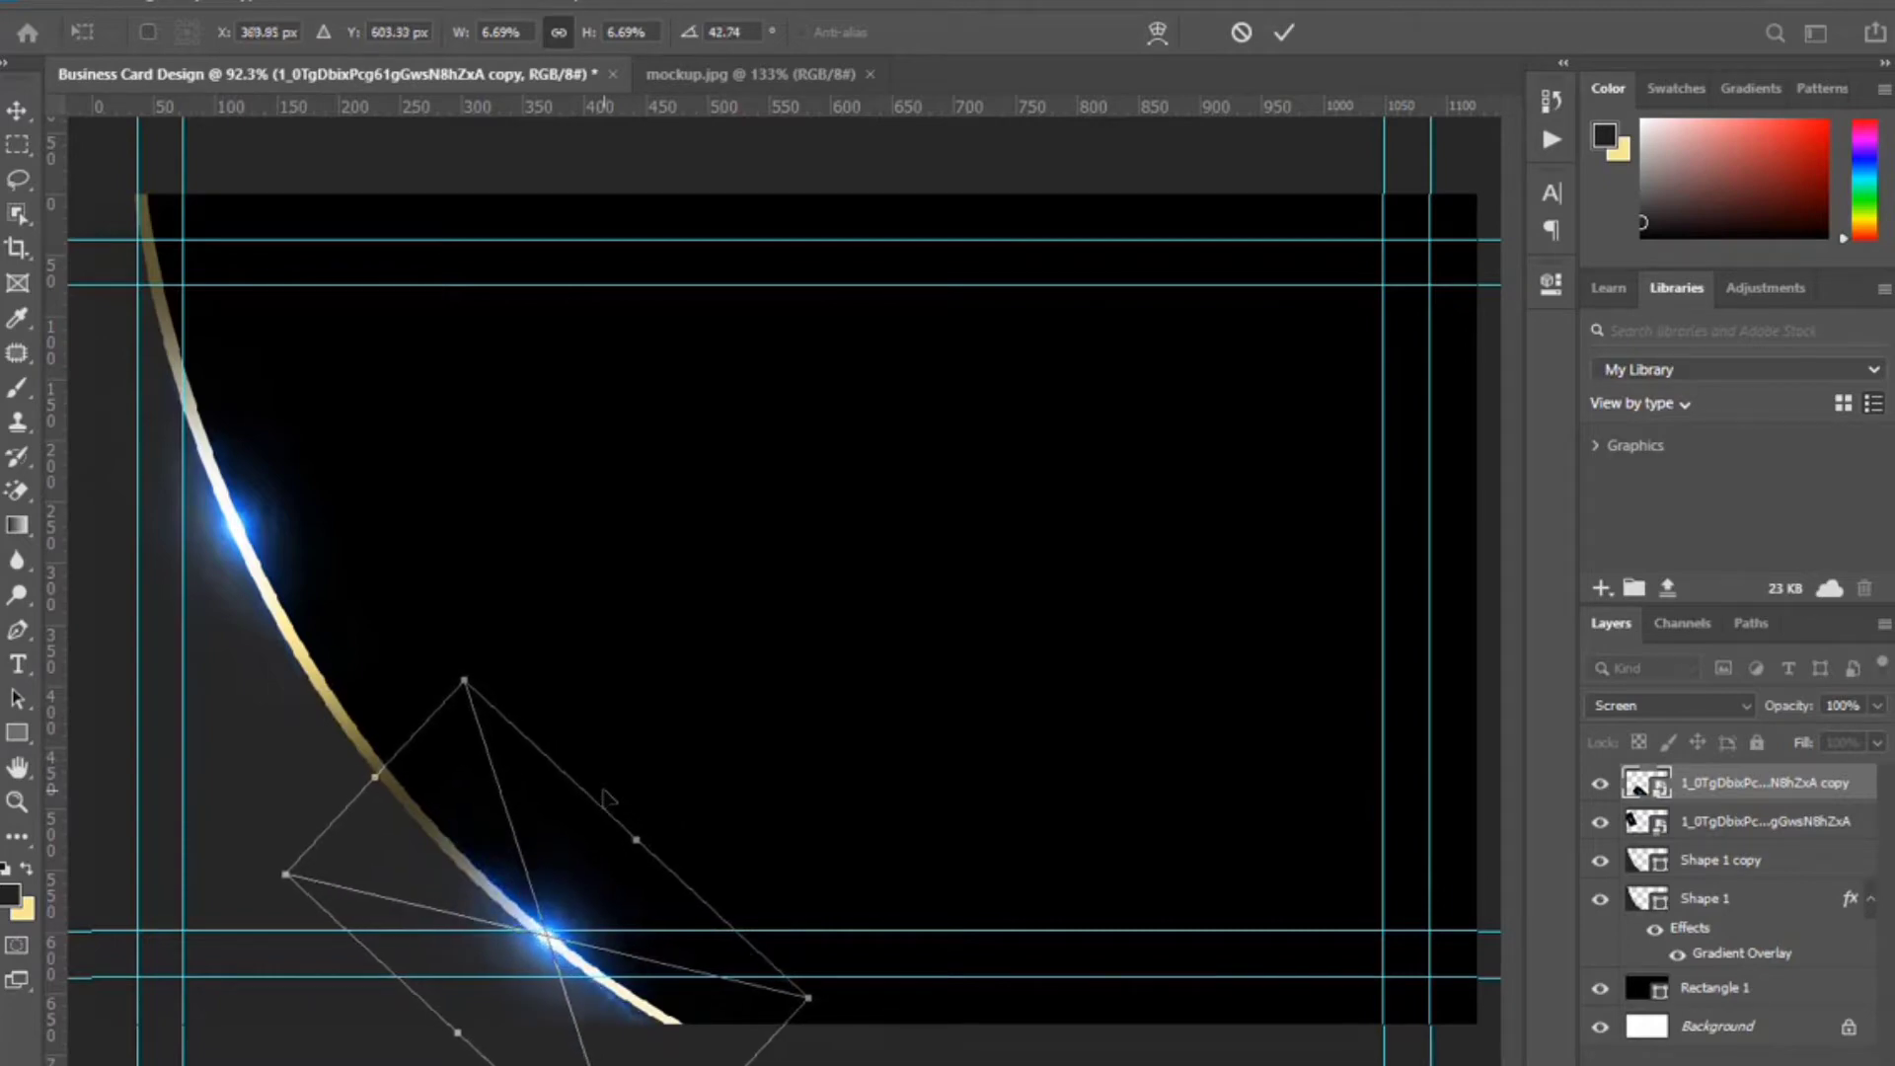
{"action": "left_click", "coordinate": [1280, 35]}
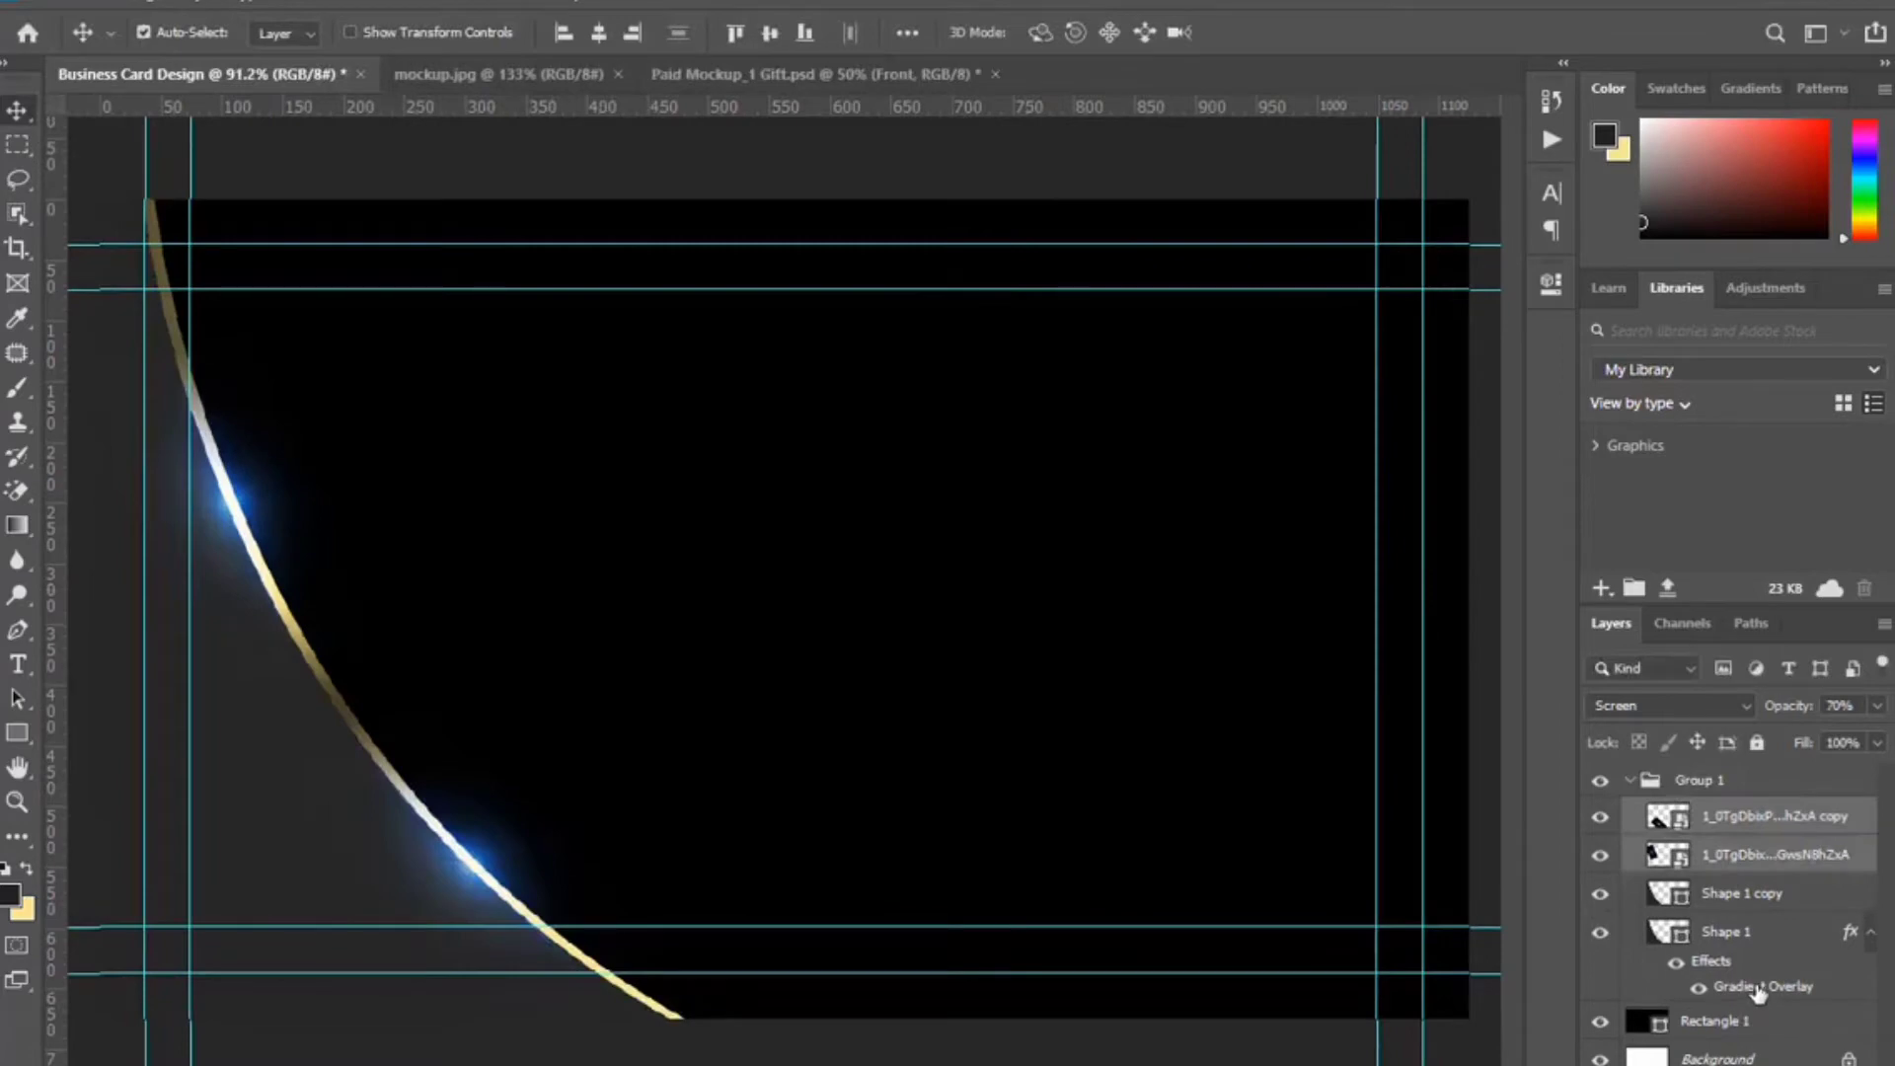
Confirm Shape 1's gradient overlay settings, then select and collapse Group 1.
{"action": "left_click", "coordinate": [1758, 991]}
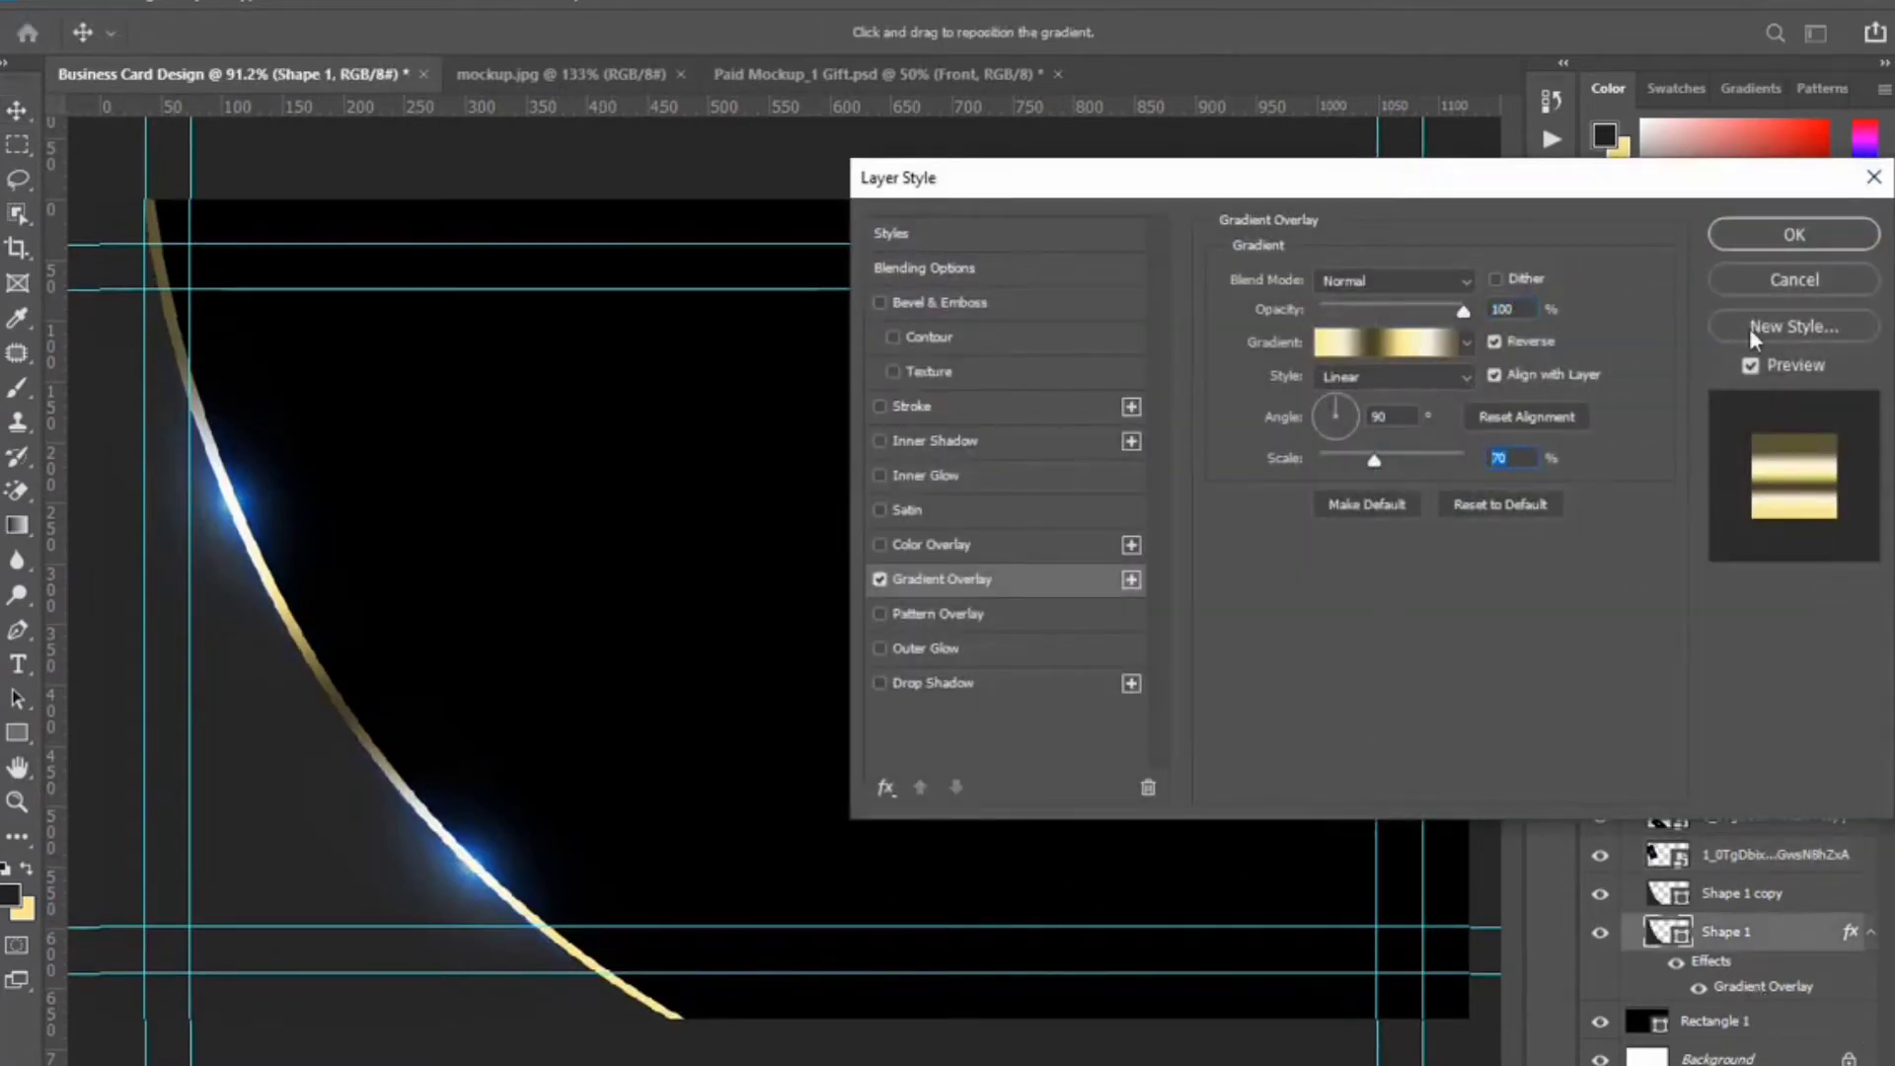
{"action": "left_click", "coordinate": [1794, 234]}
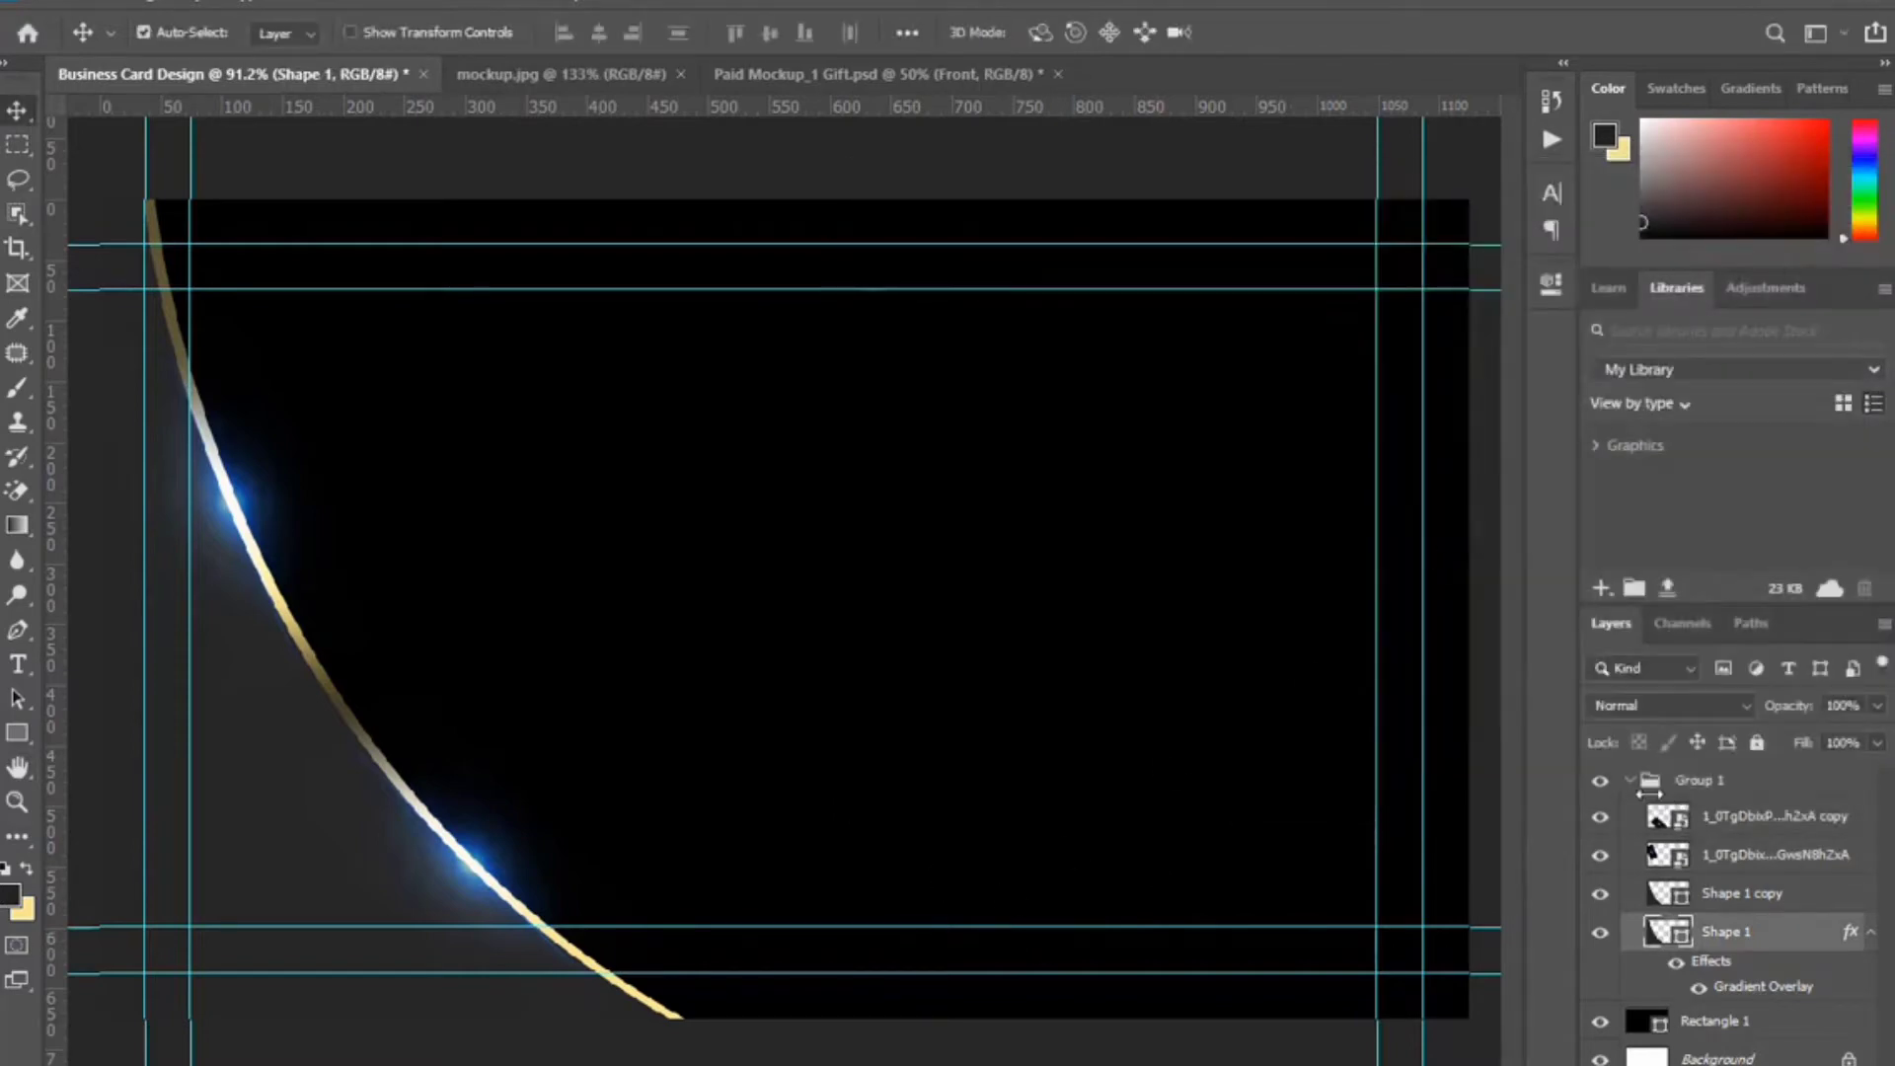
{"action": "left_click", "coordinate": [1648, 785]}
{"action": "left_click", "coordinate": [1627, 783]}
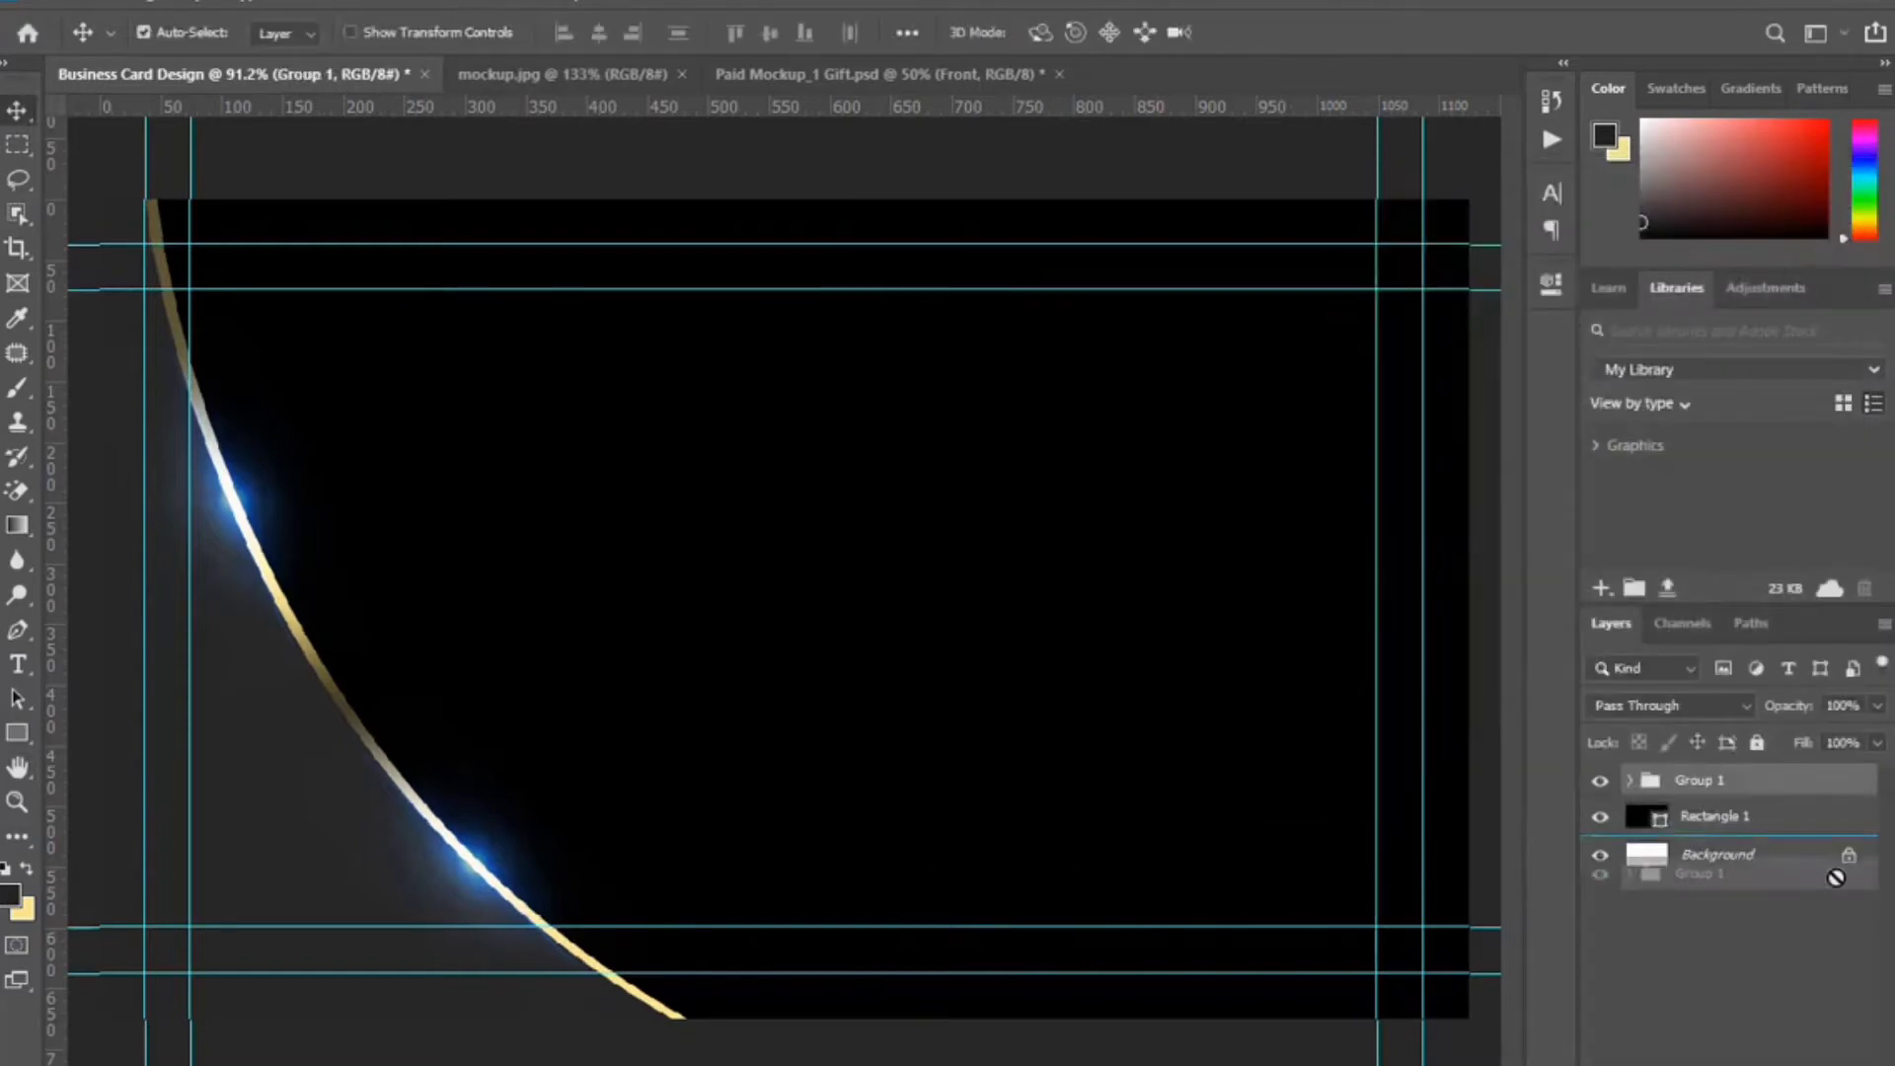
Duplicate Group 1, rotating the copy about −17° and moving it down-left.
{"action": "key", "text": "ctrl+j"}
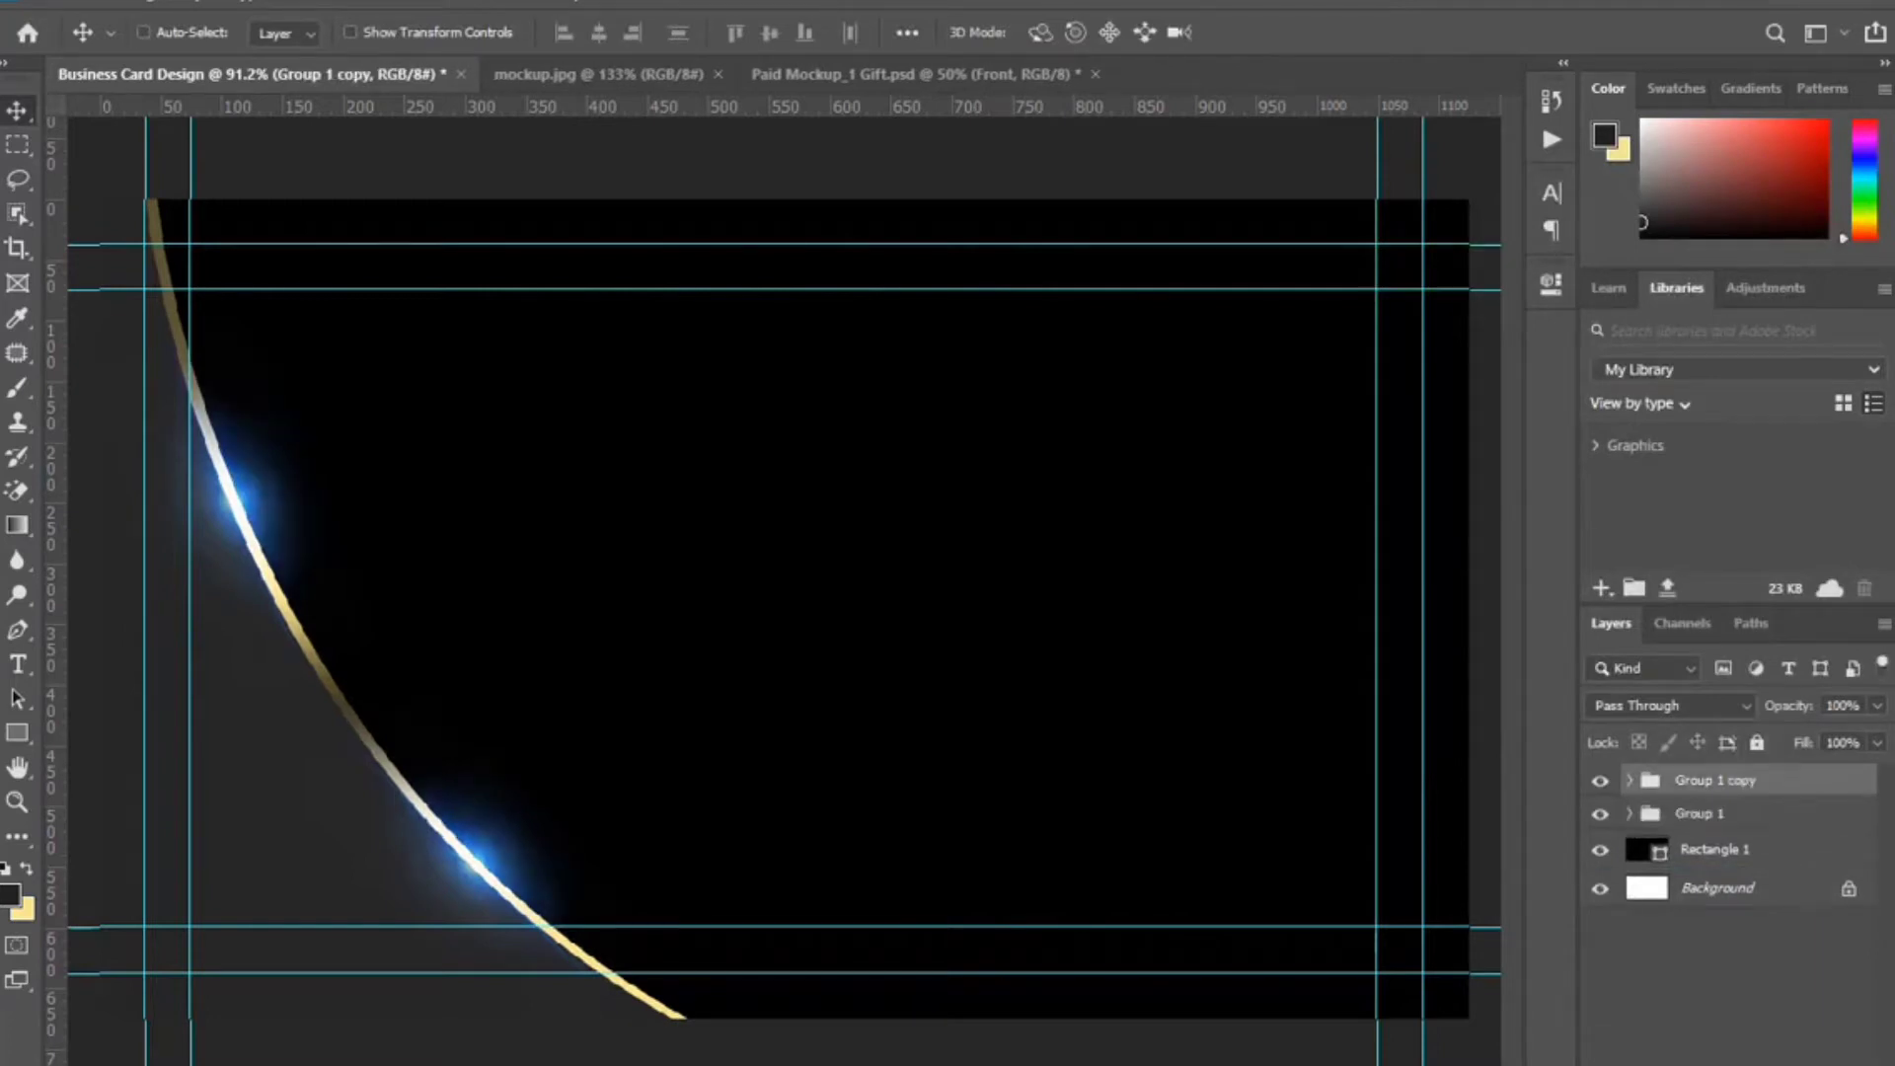
{"action": "key", "text": "ctrl+t"}
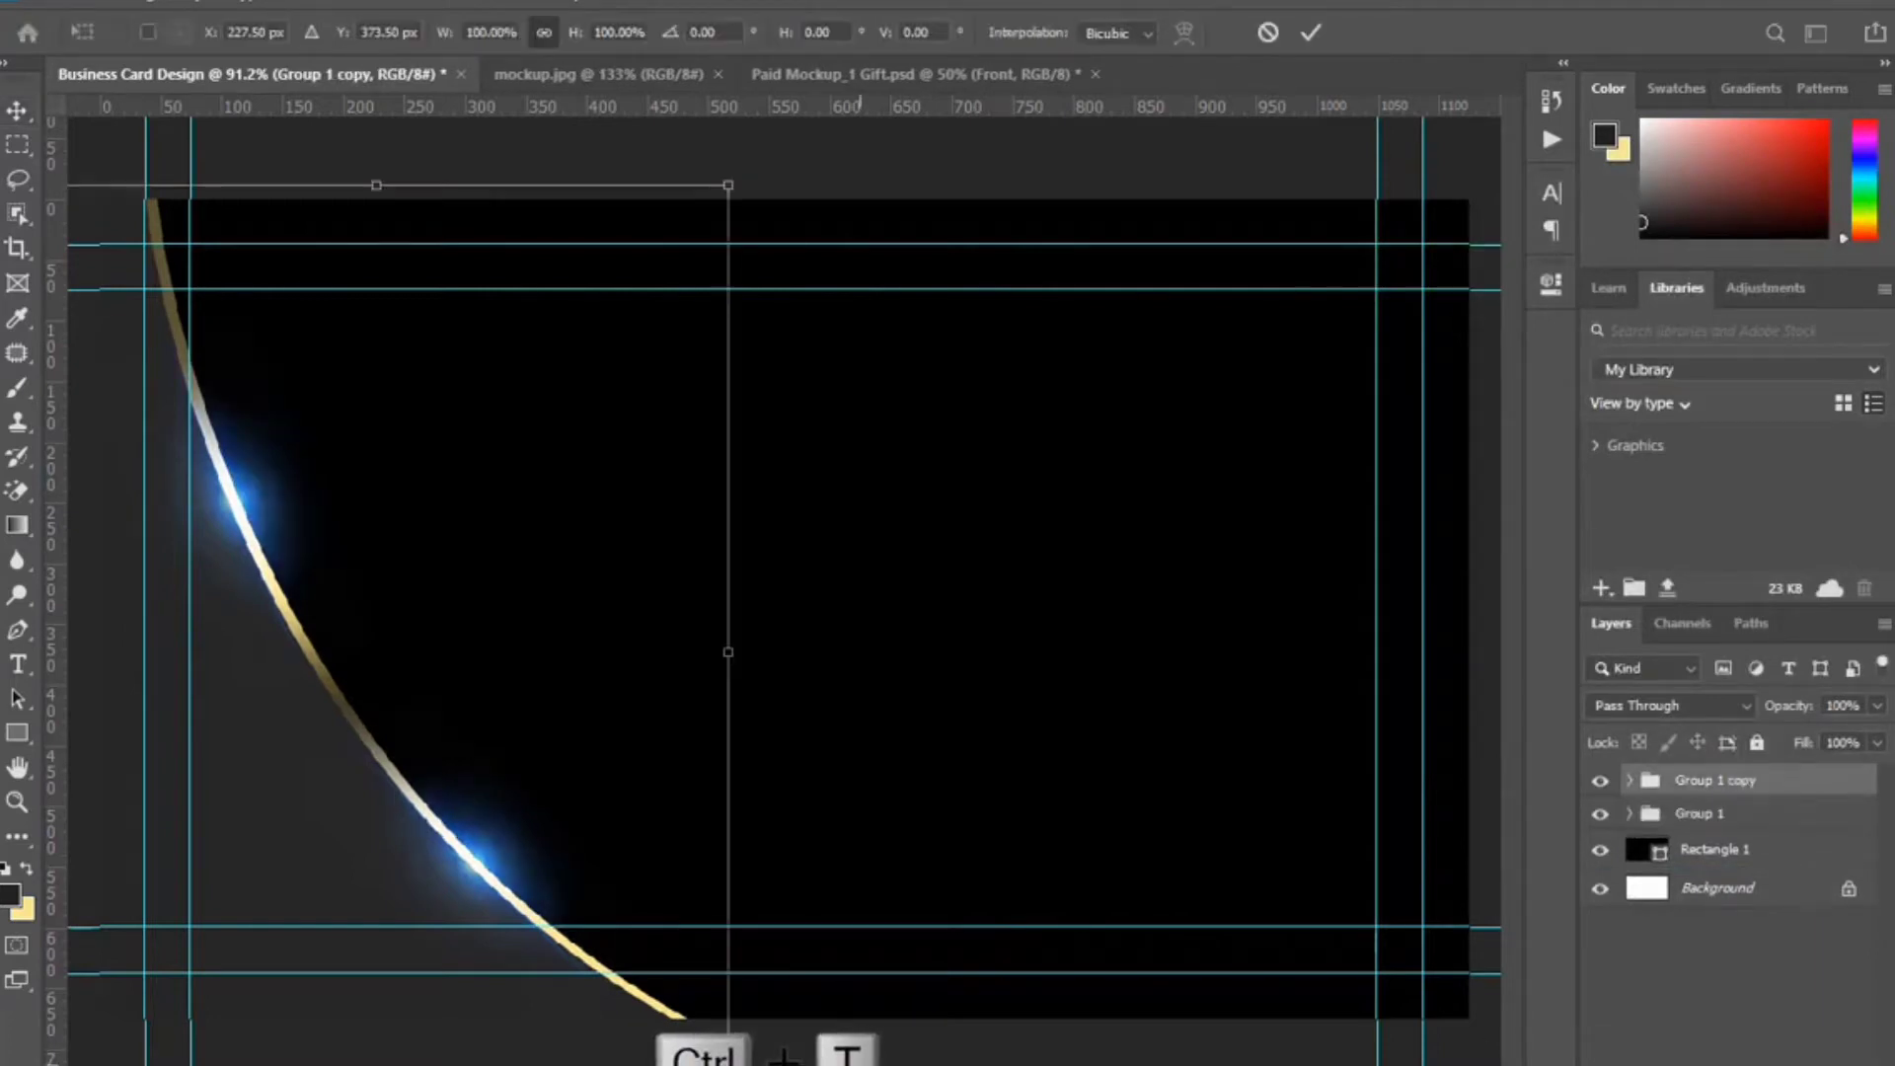
{"action": "left_click_drag", "start_coordinate": [887, 1035], "coordinate": [935, 1011]}
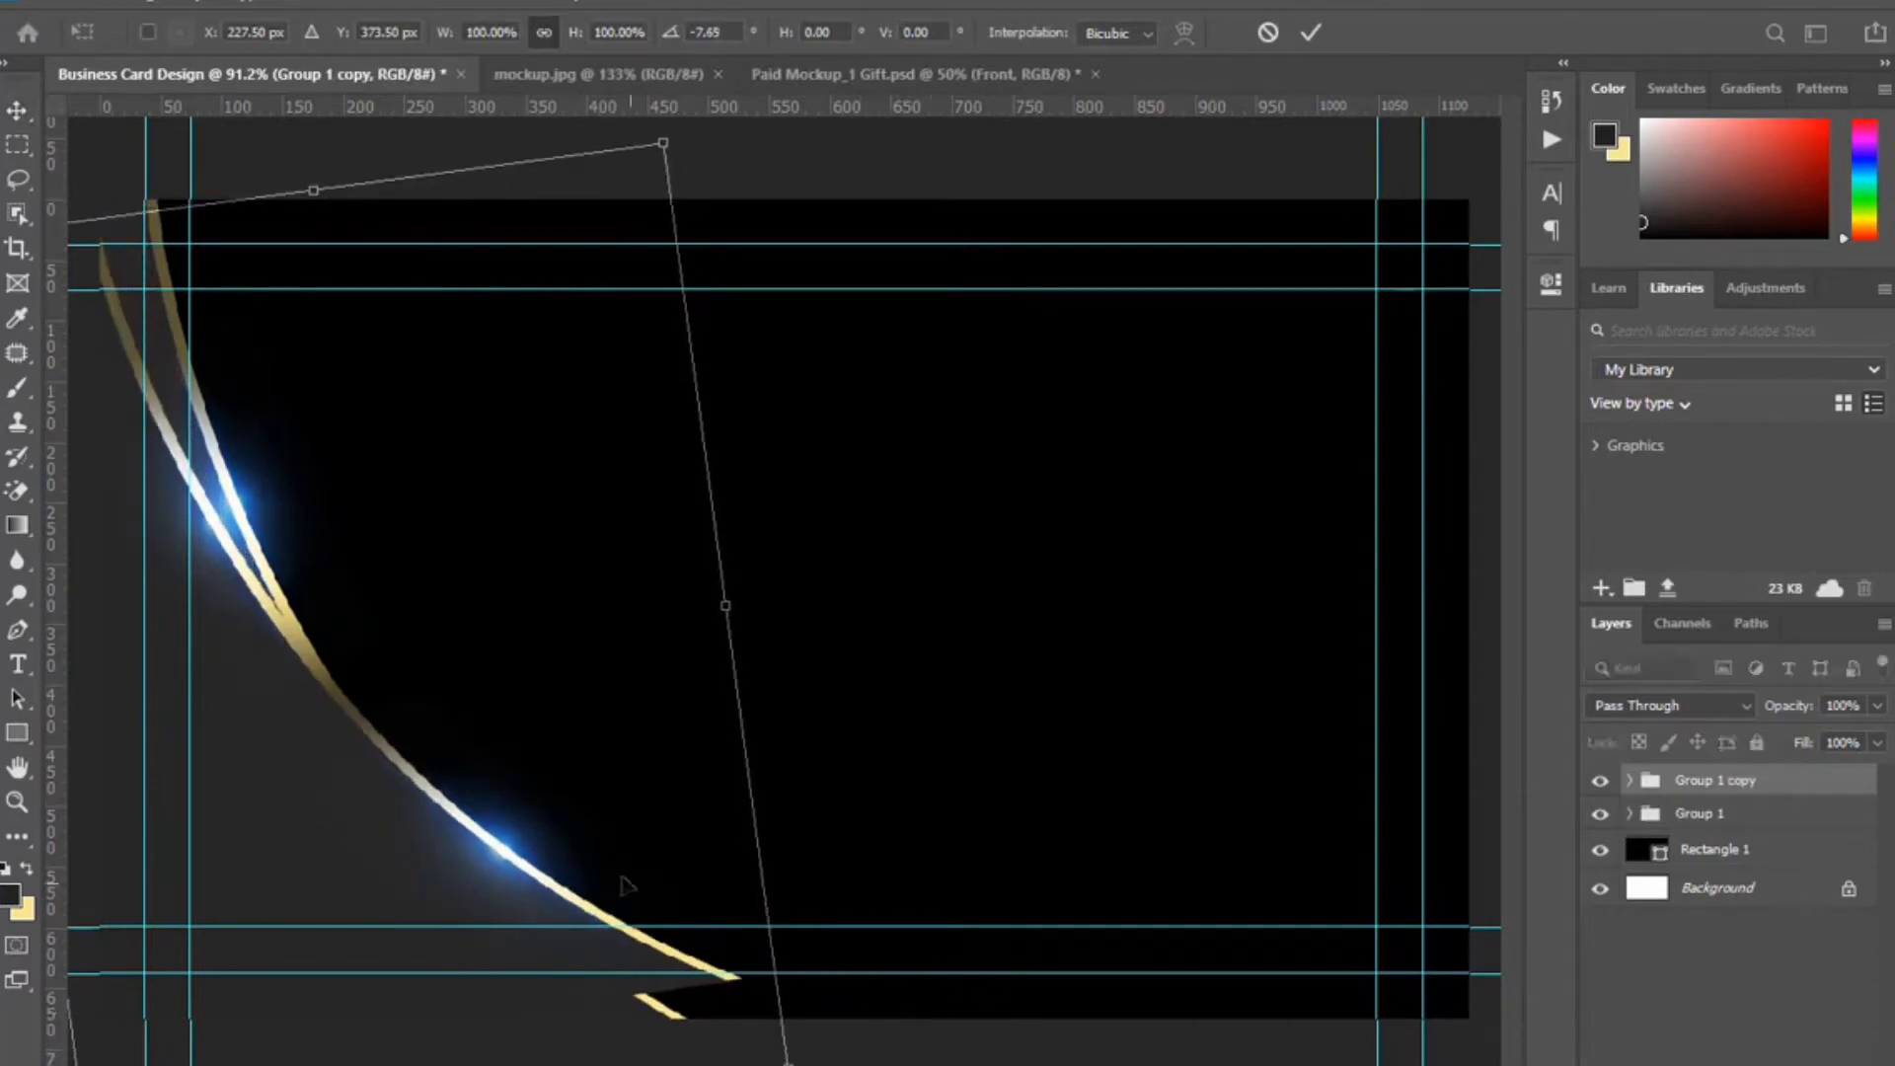
{"action": "left_click_drag", "start_coordinate": [572, 795], "coordinate": [554, 855]}
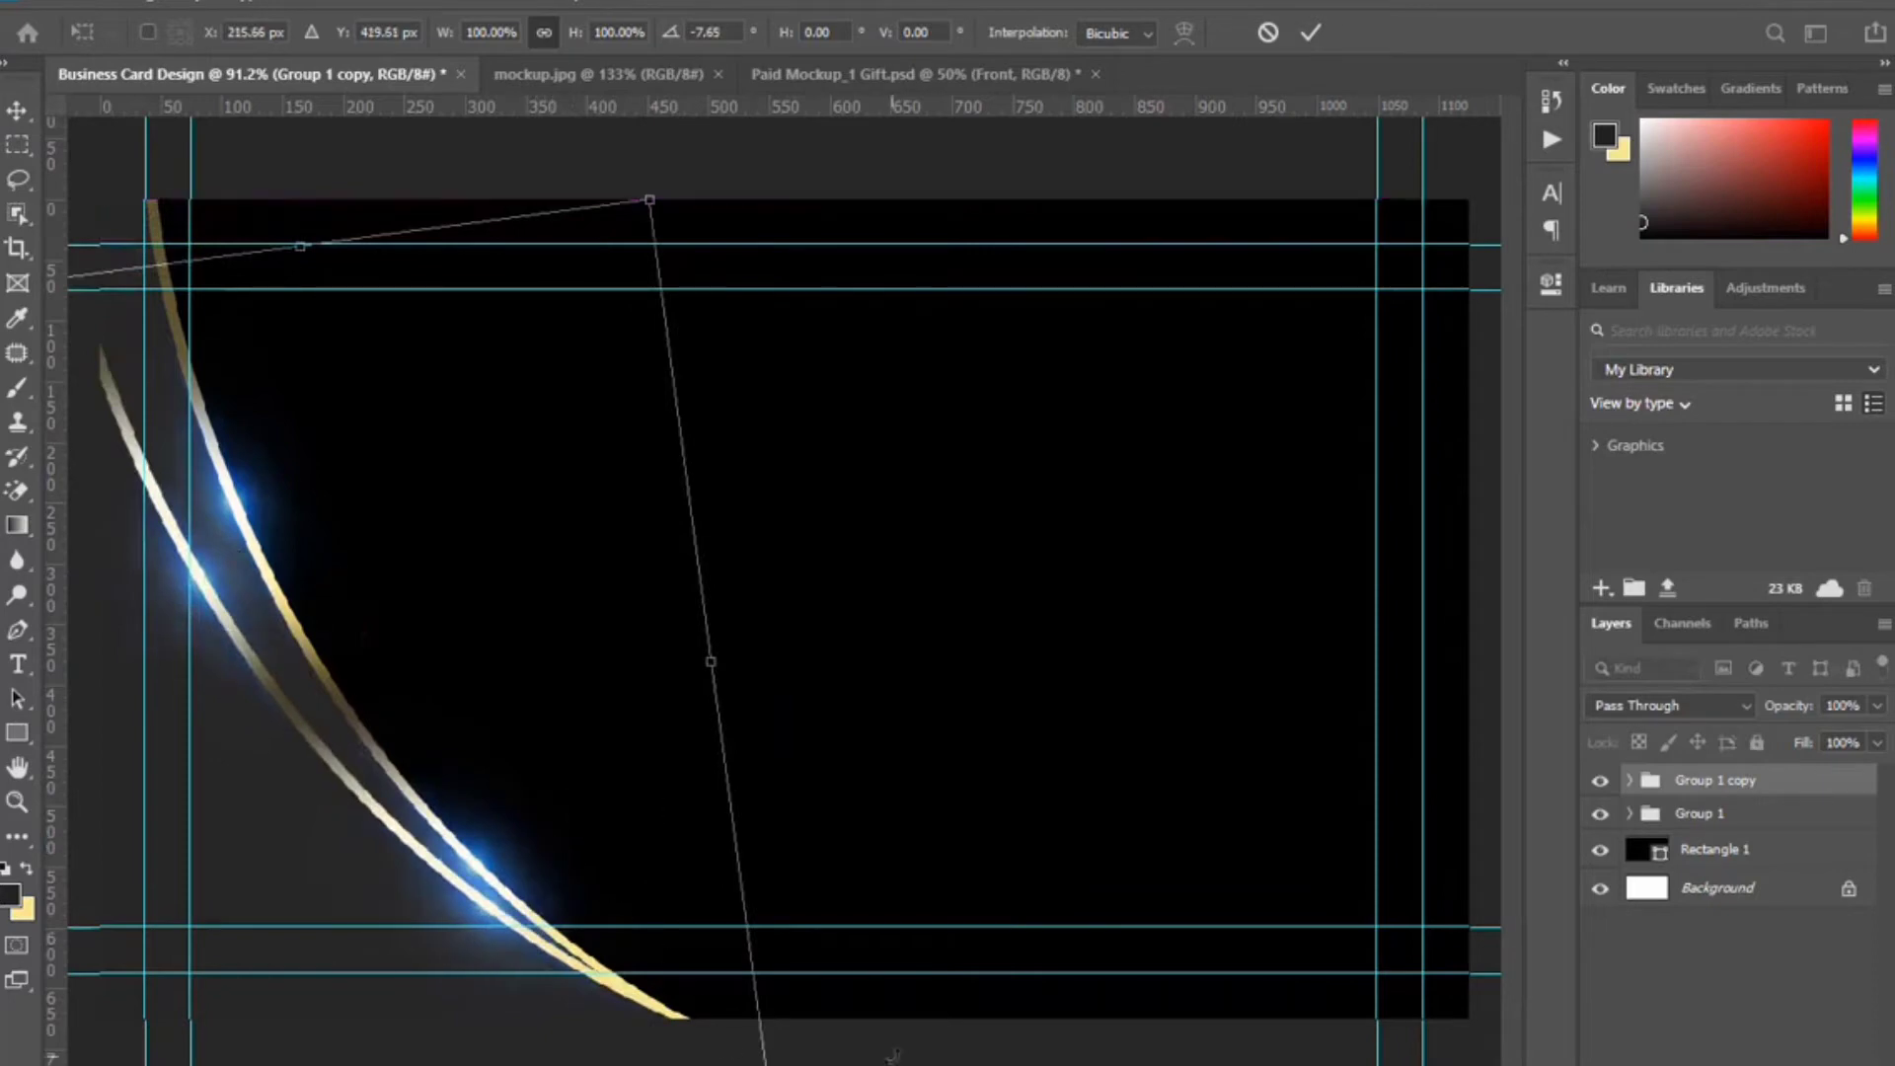
{"action": "left_click_drag", "start_coordinate": [916, 1054], "coordinate": [968, 1044]}
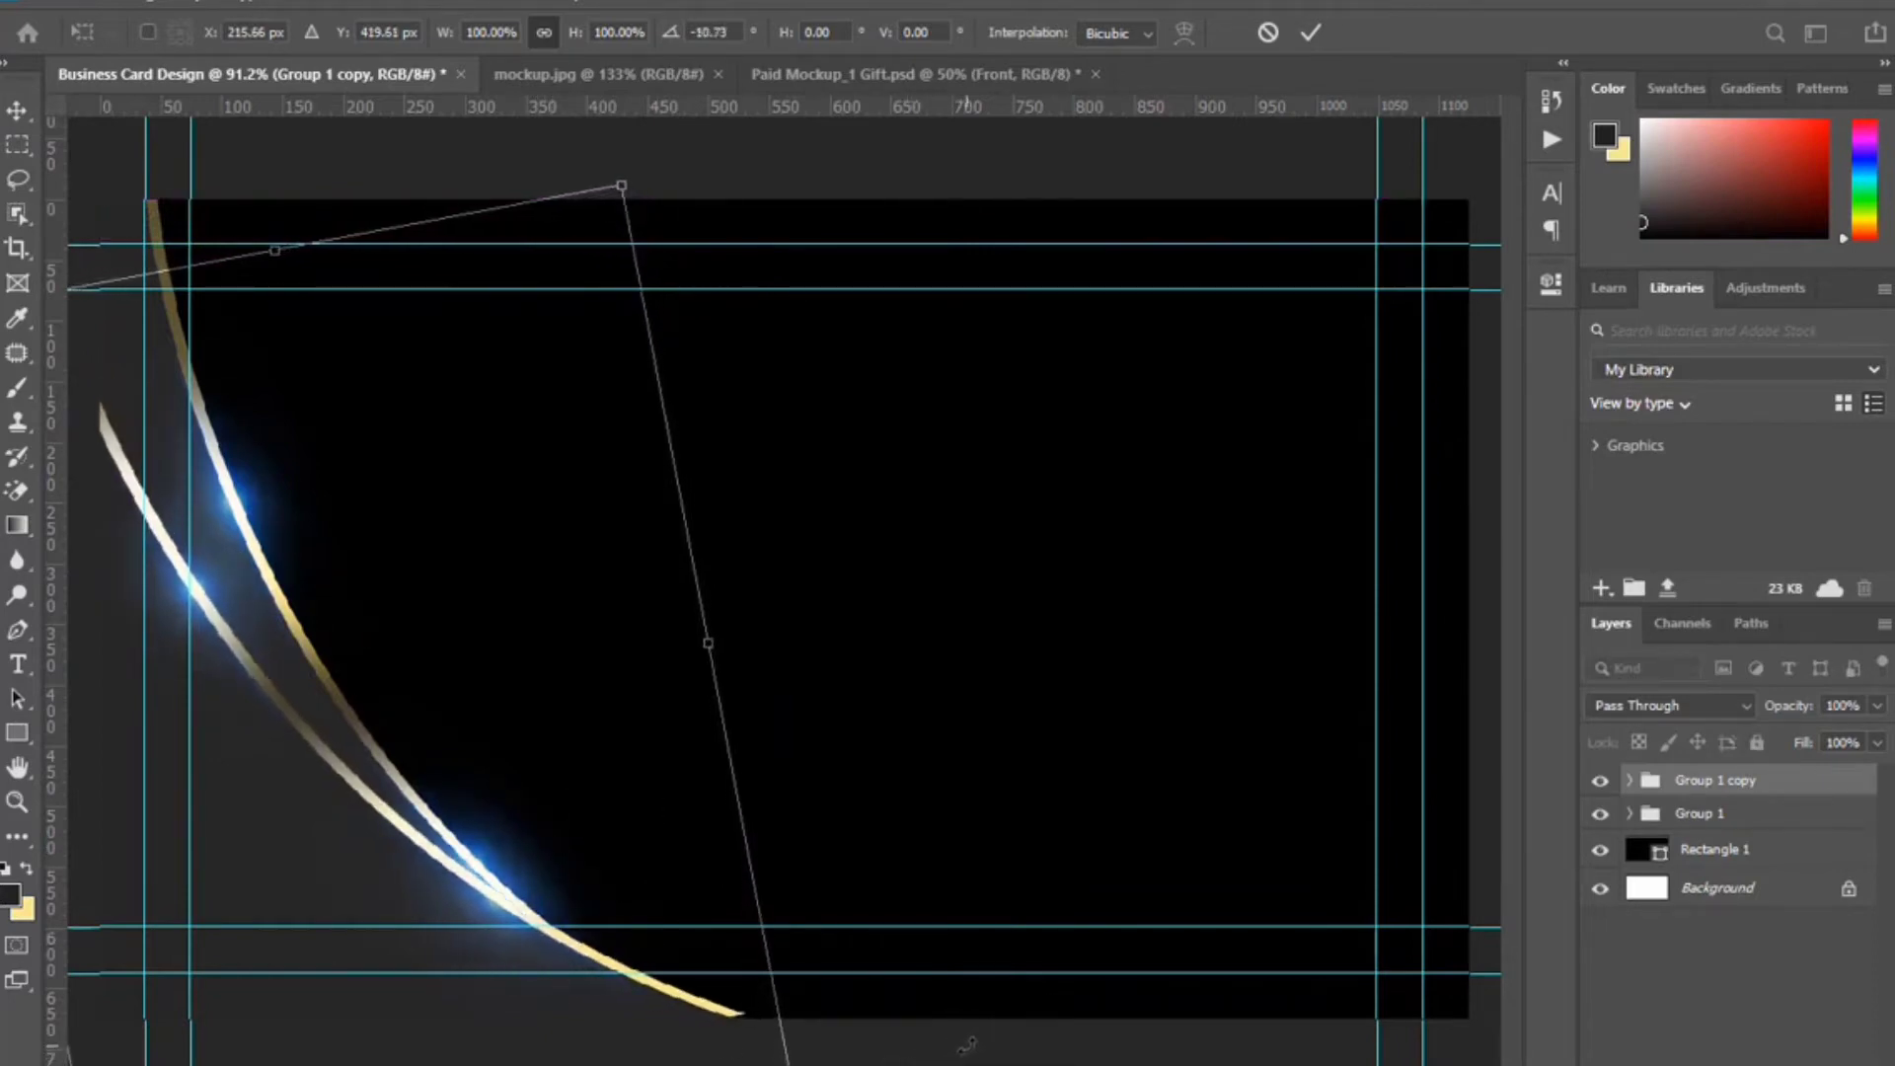
{"action": "left_click_drag", "start_coordinate": [565, 848], "coordinate": [554, 869]}
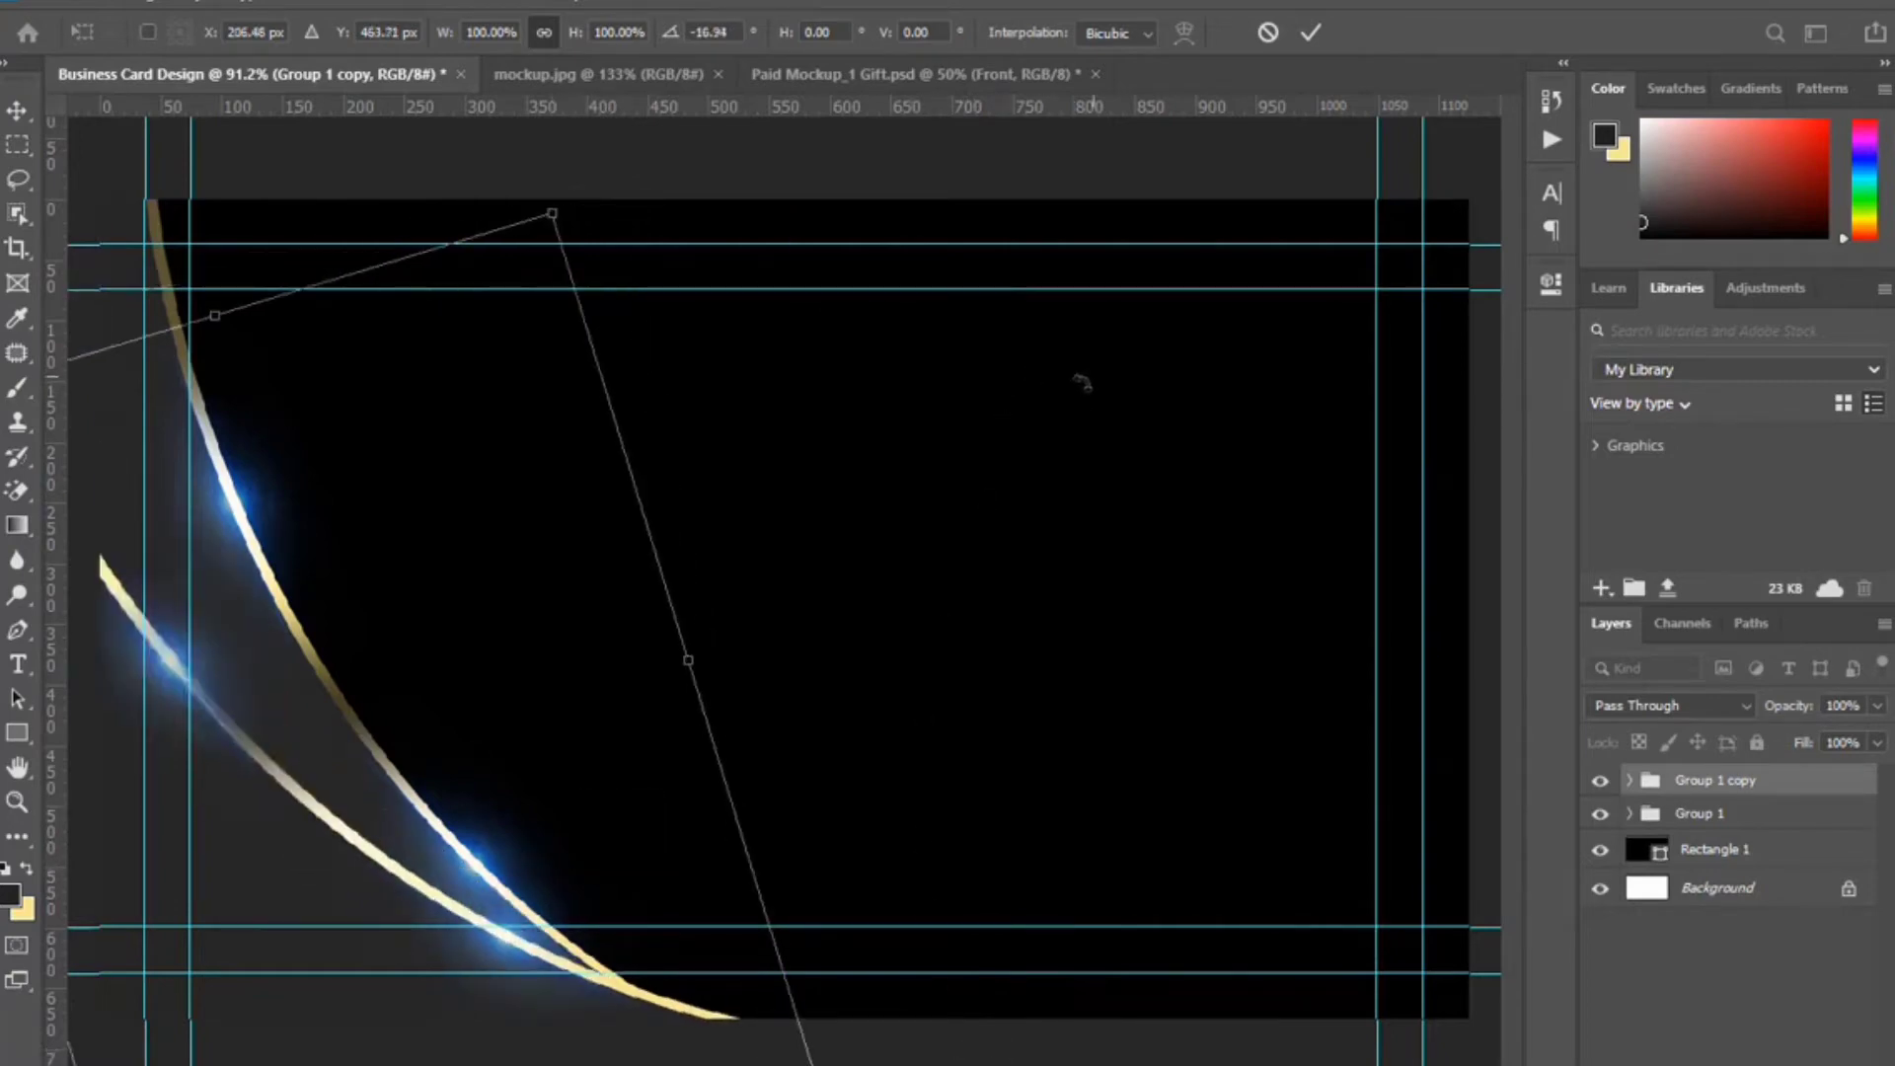
{"action": "left_click", "coordinate": [1309, 33]}
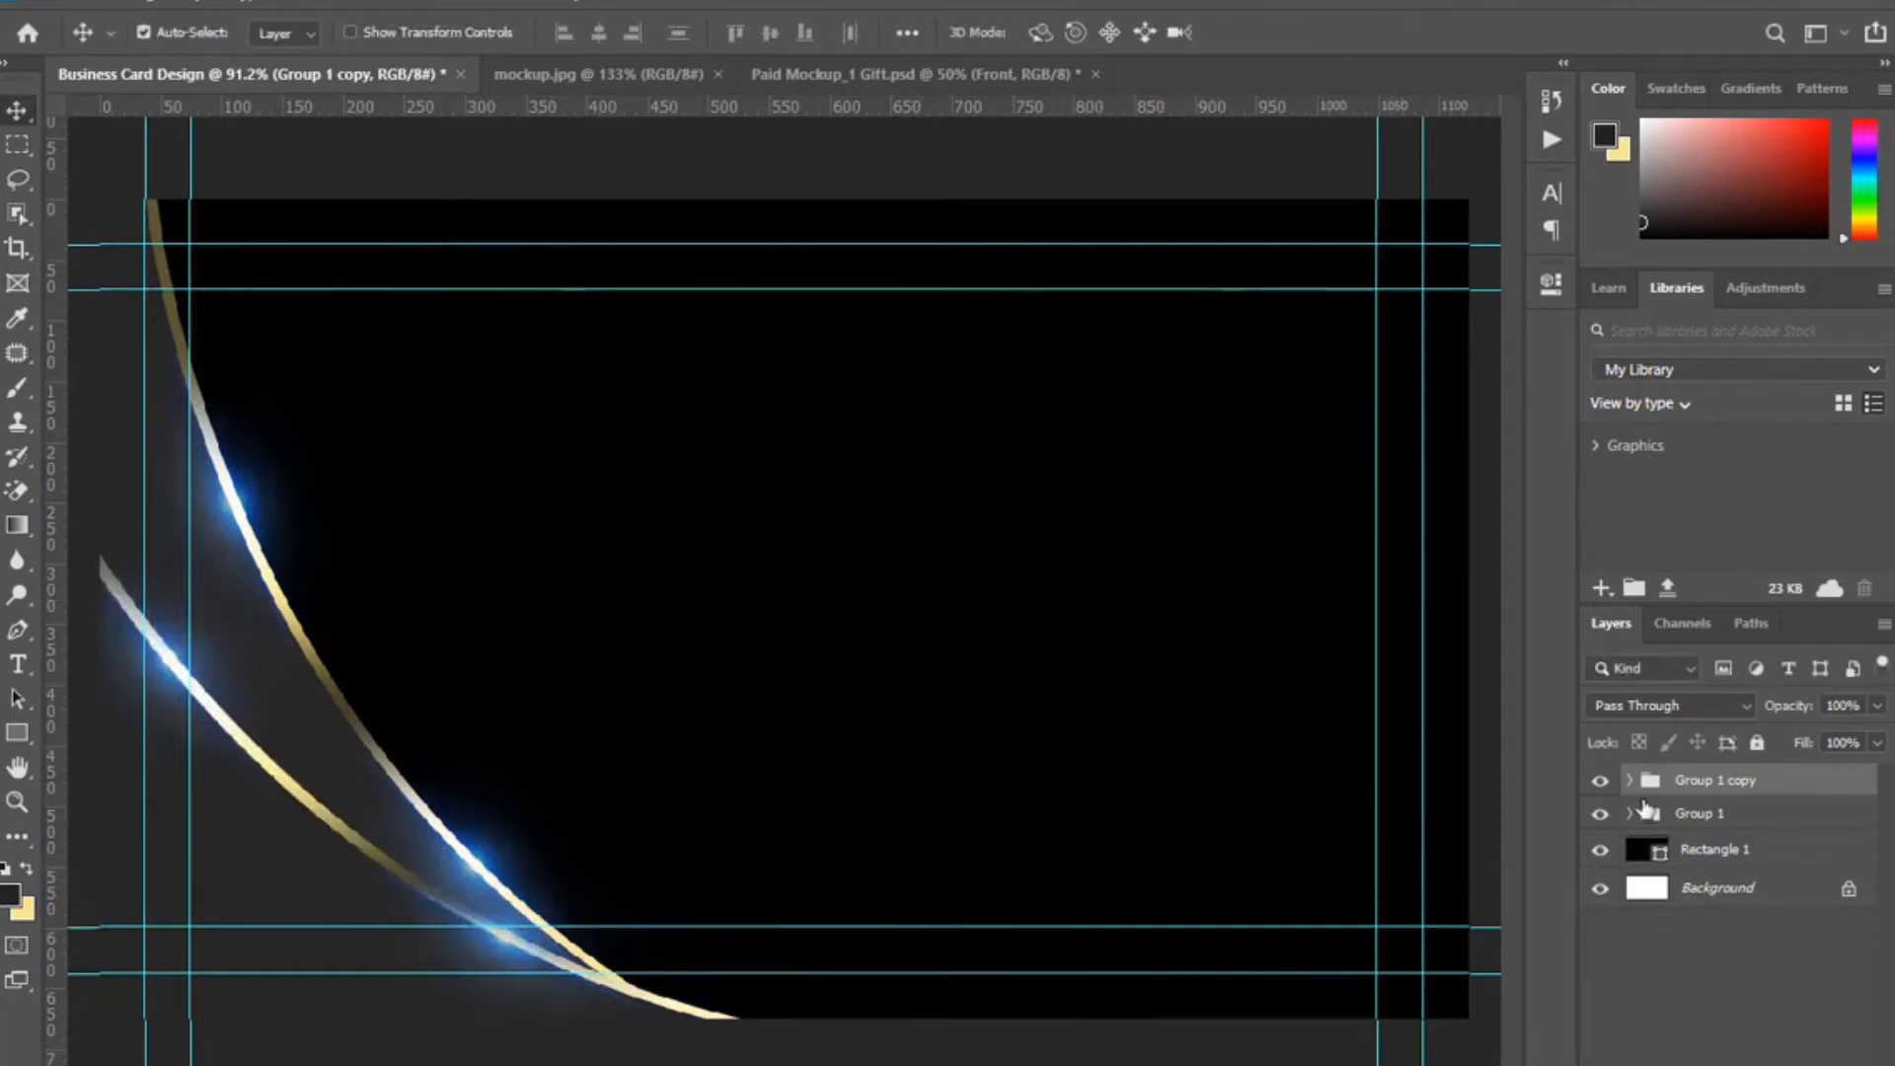
{"action": "left_click", "coordinate": [1627, 780]}
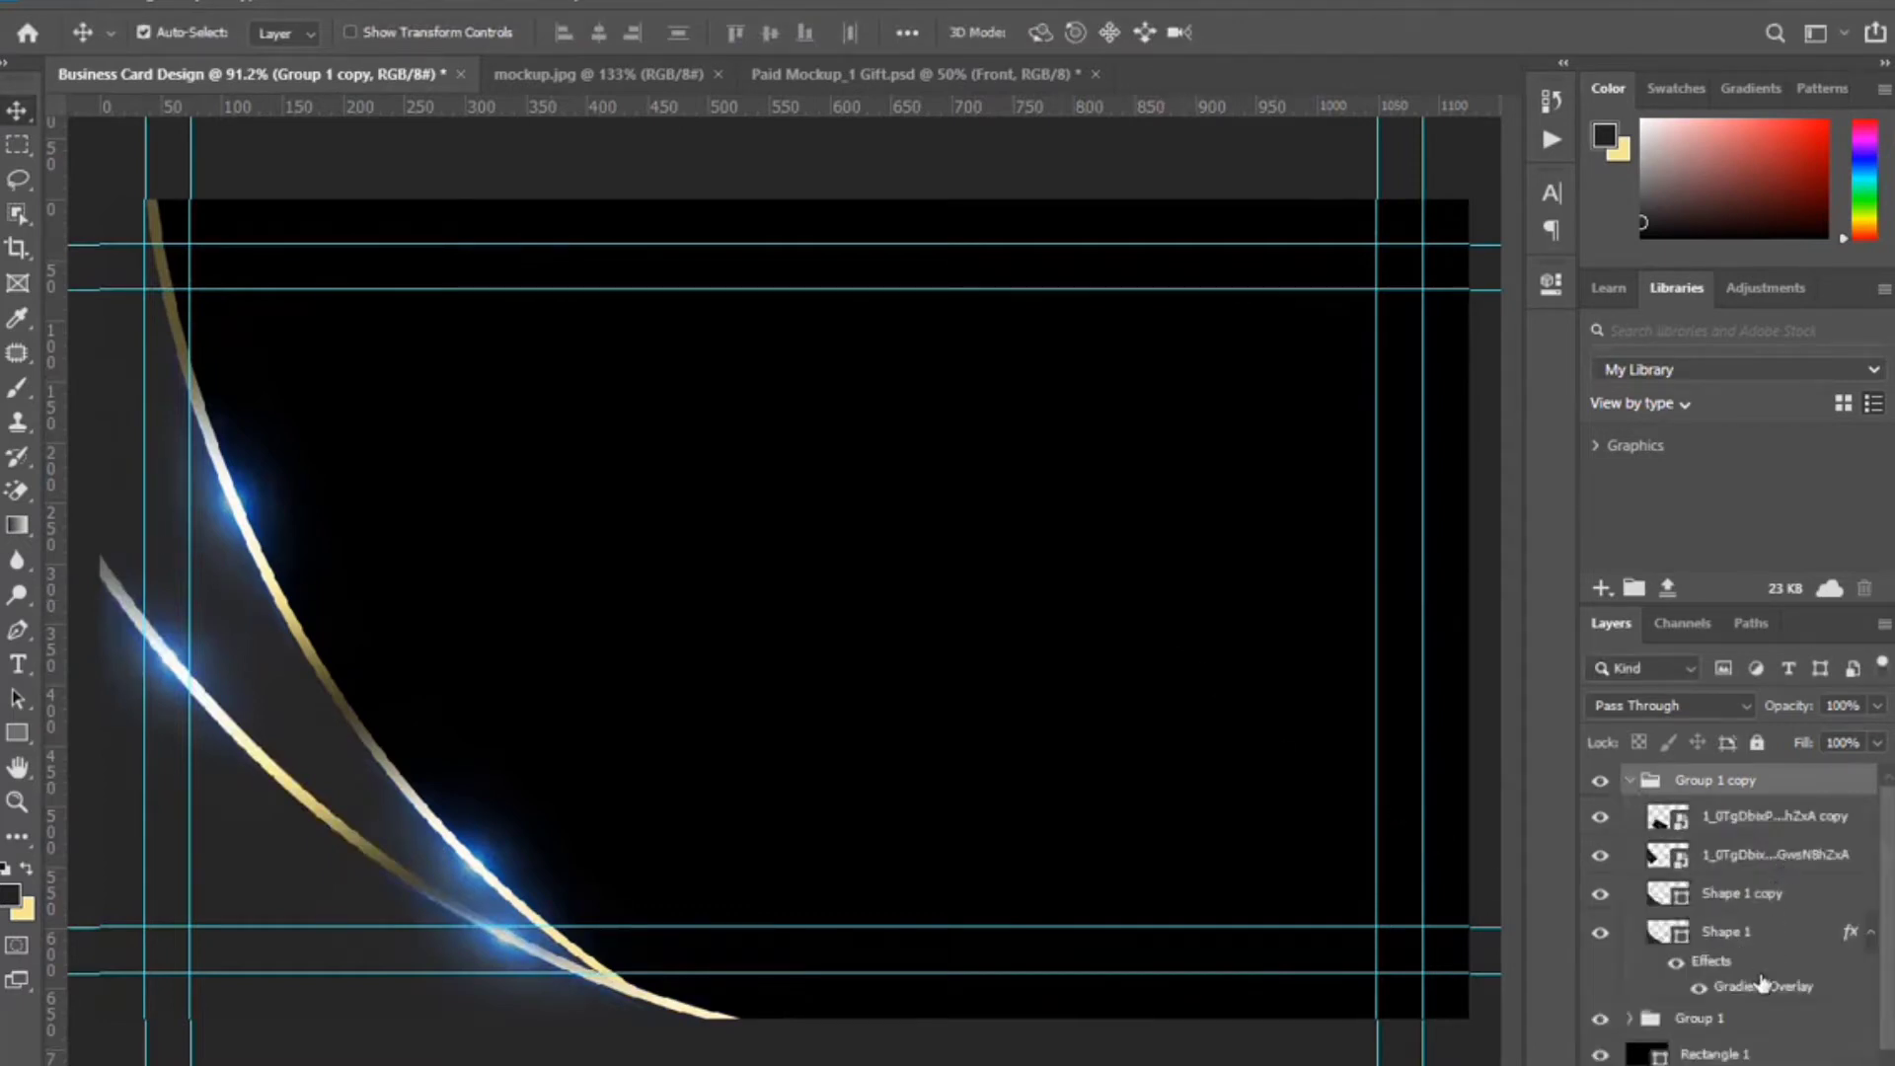
Change Shape 1's gradient overlay to 41% scale and 0° angle, repositioned and reversed.
{"action": "double_click", "coordinate": [1762, 988]}
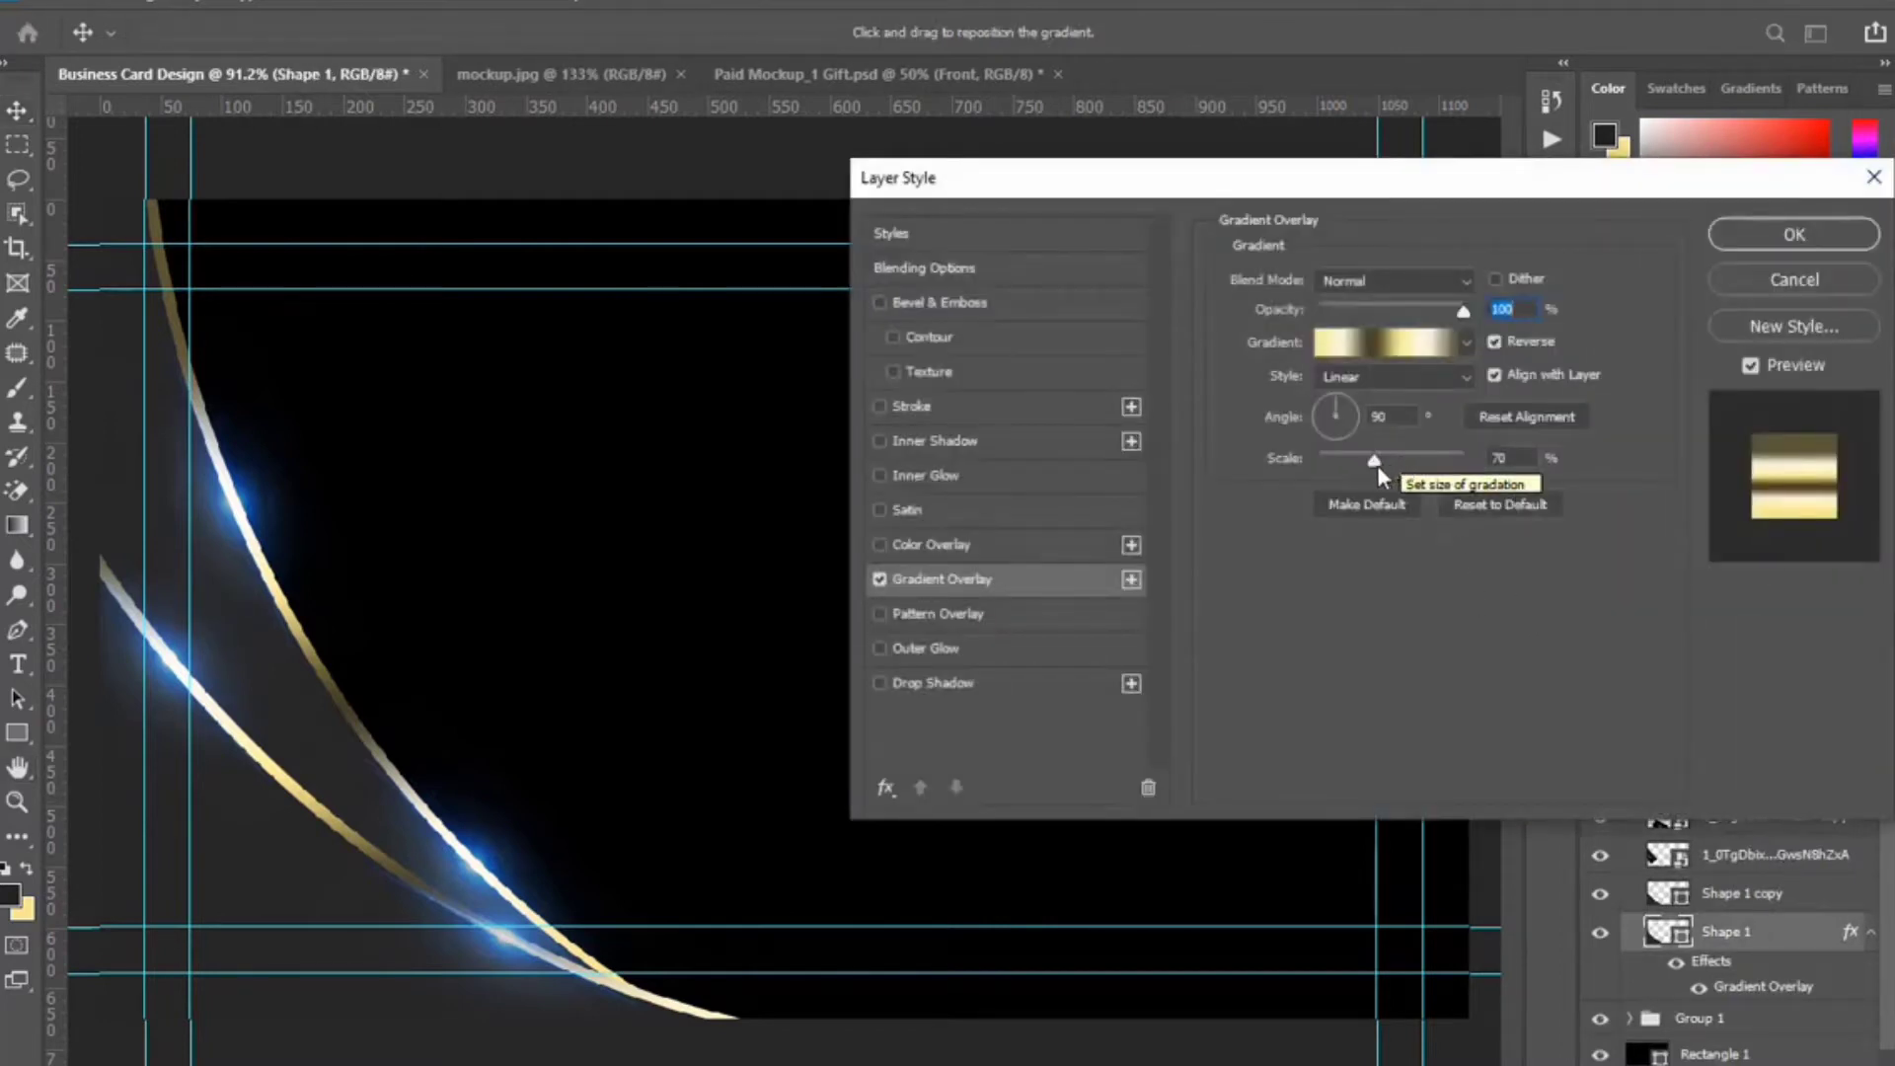
{"action": "left_click_drag", "start_coordinate": [1374, 466], "coordinate": [1347, 464]}
{"action": "double_click", "coordinate": [1386, 417]}
{"action": "type", "text": "45"}
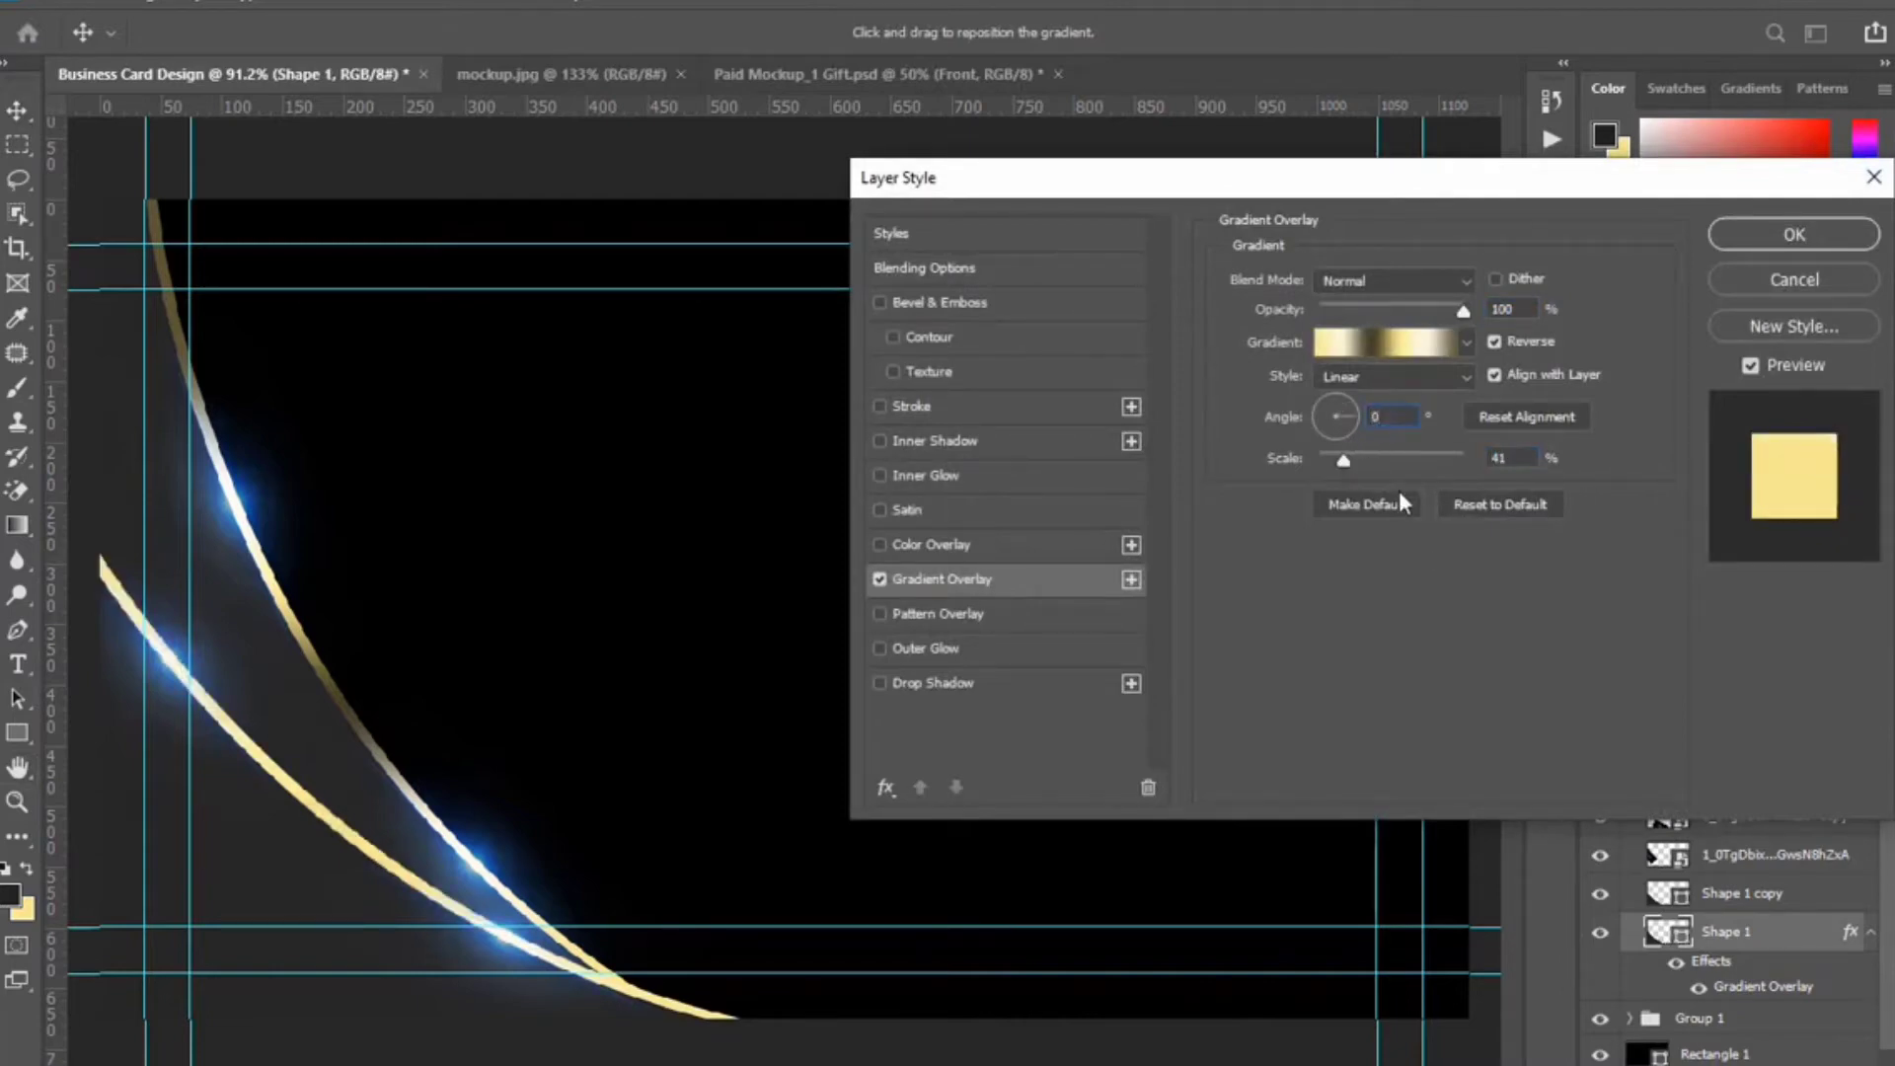
{"action": "mouse_move", "coordinate": [691, 553]}
{"action": "left_mouse_down"}
{"action": "mouse_move", "coordinate": [361, 526]}
{"action": "mouse_move", "coordinate": [317, 437]}
{"action": "mouse_move", "coordinate": [524, 659]}
{"action": "left_mouse_up"}
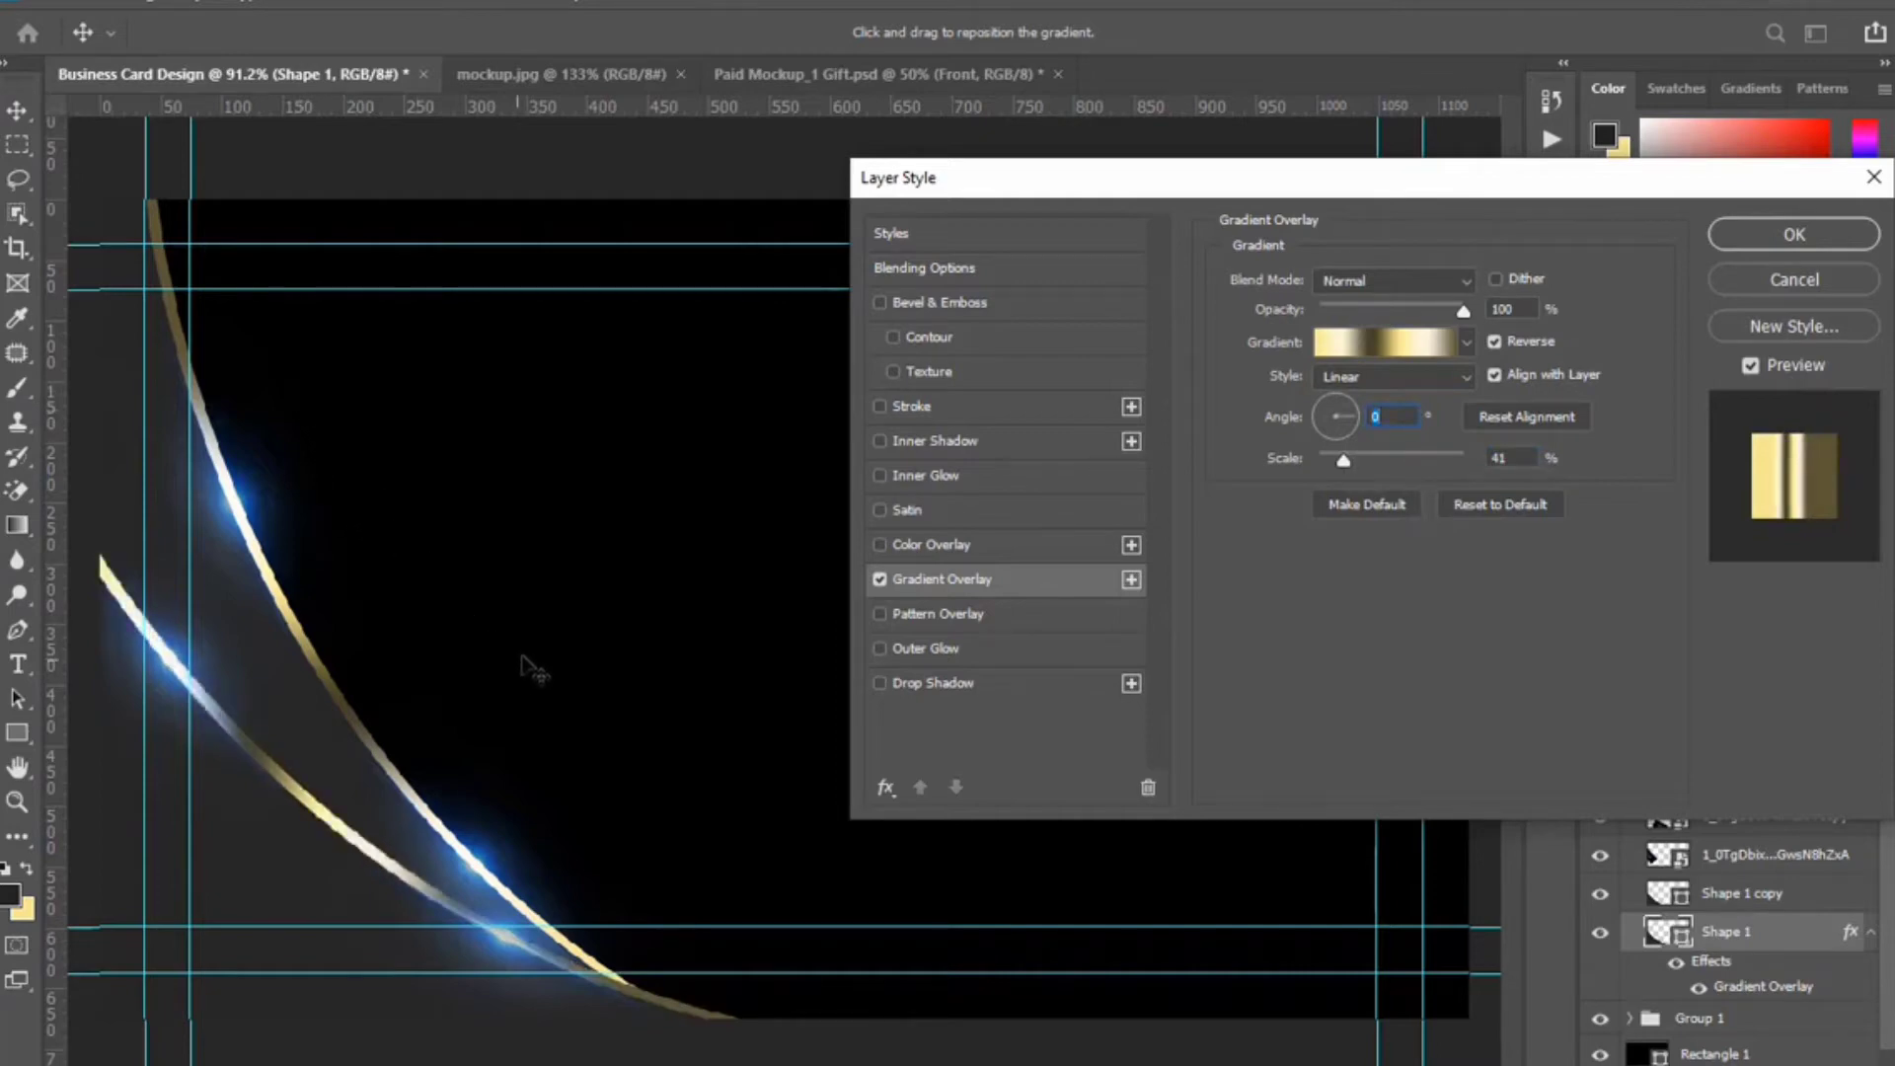
{"action": "left_click", "coordinate": [1524, 341]}
{"action": "left_click", "coordinate": [1793, 237]}
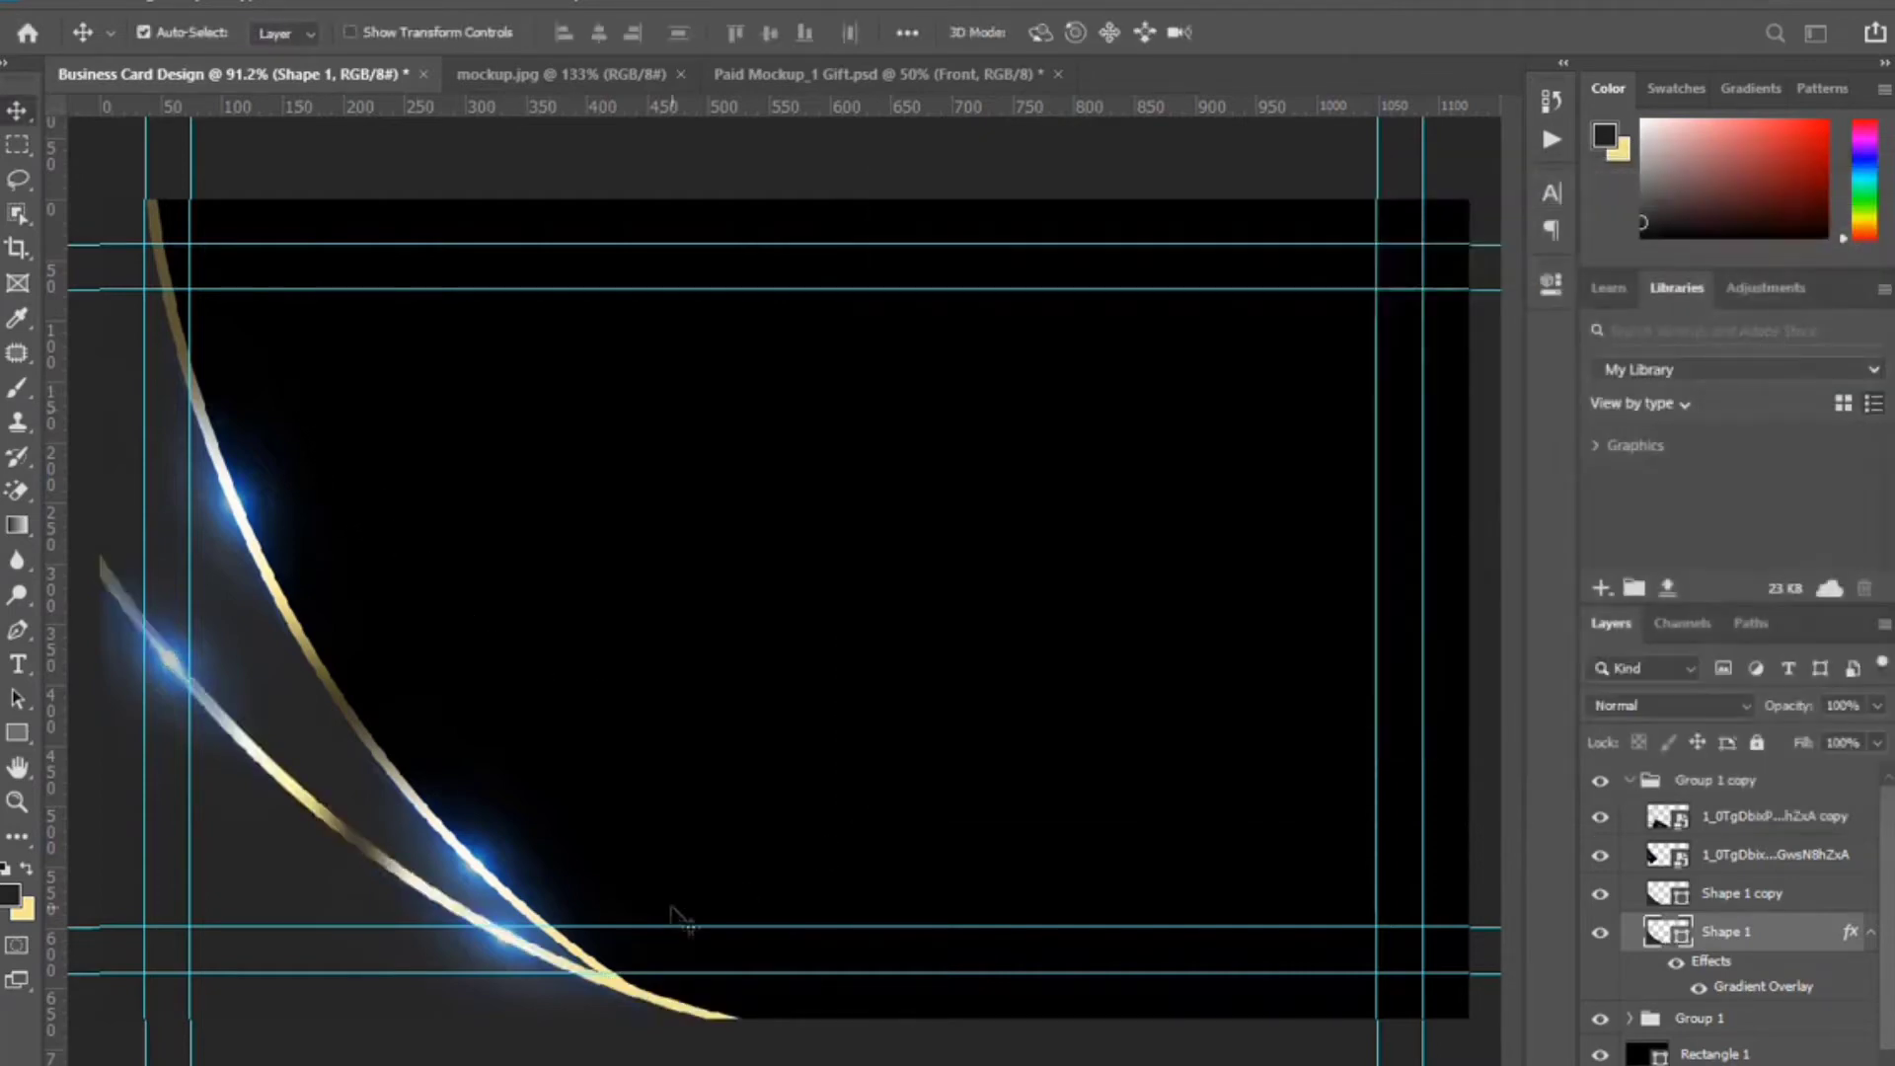
Move the blue flare copy right and down, and rotate it slightly clockwise onto the gold arc.
{"action": "scroll", "coordinate": [481, 1016], "scroll_direction": "up", "scroll_amount": 5}
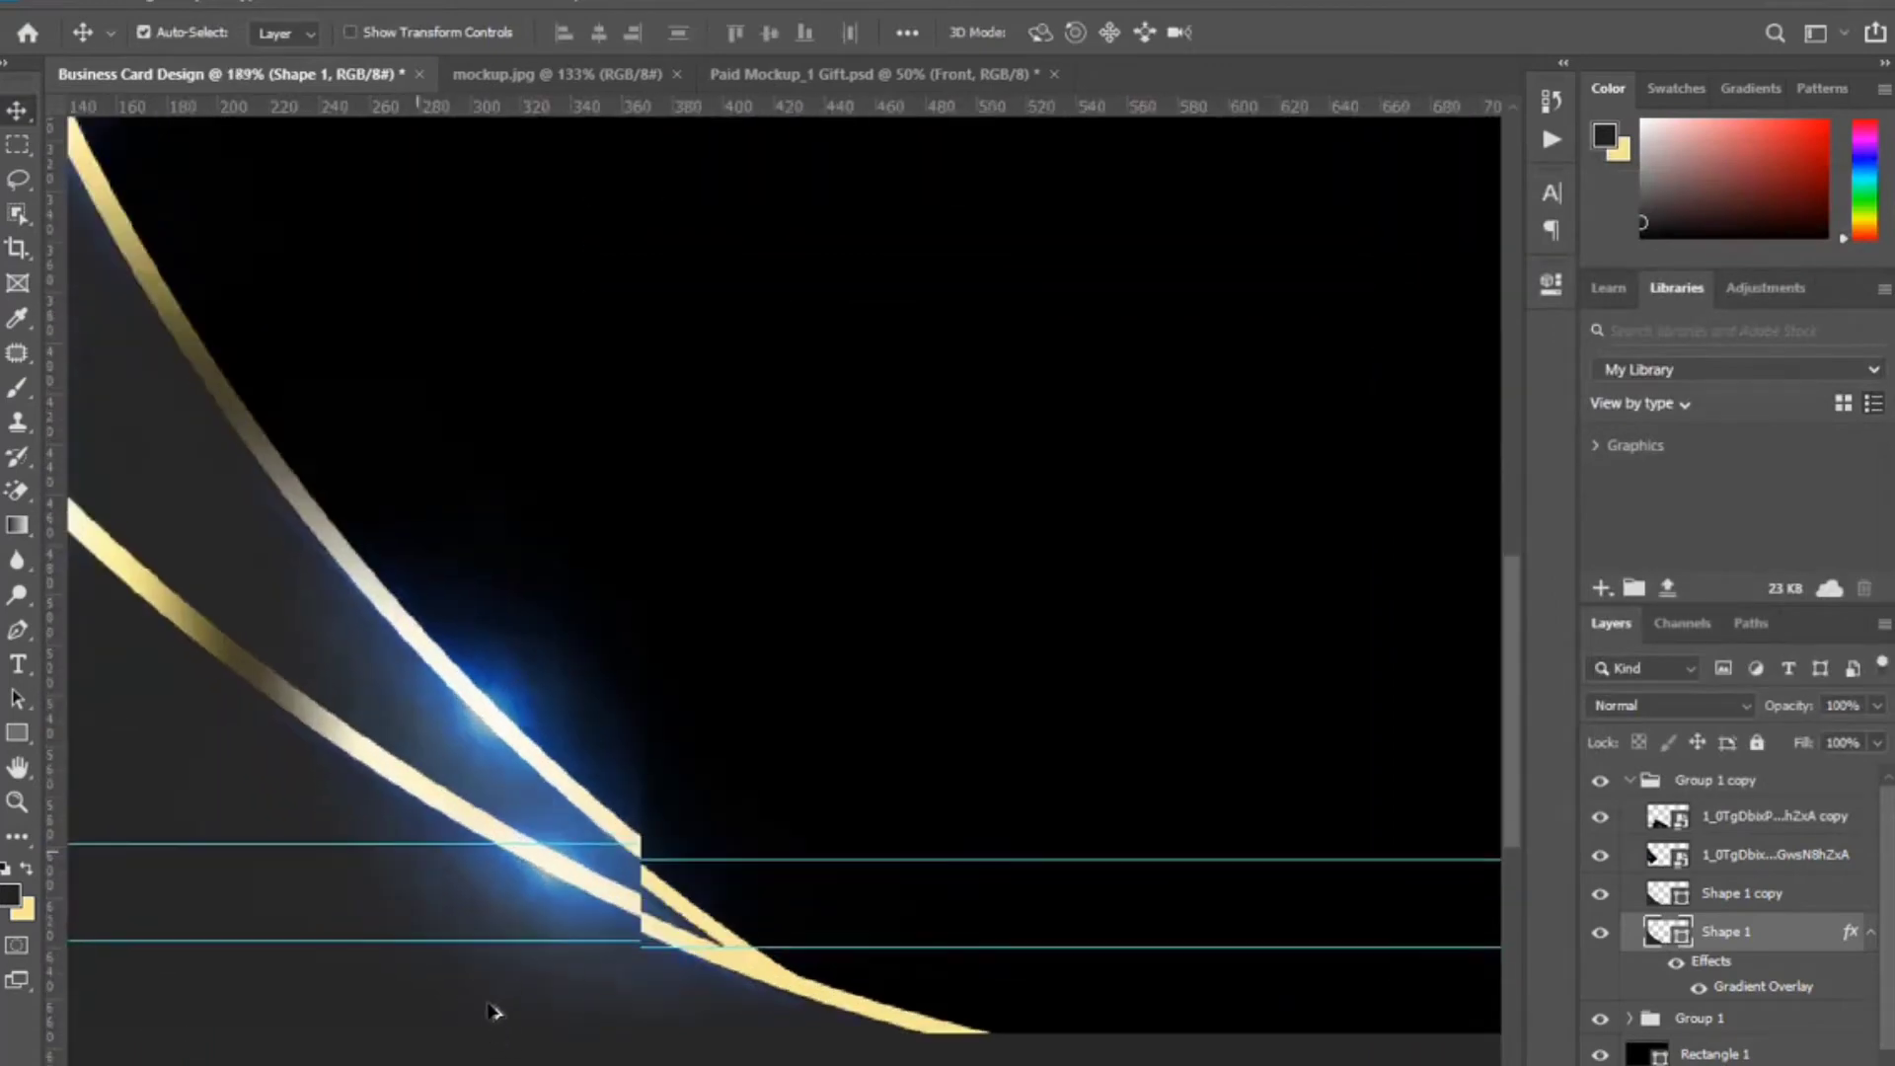
{"action": "left_click", "coordinate": [568, 867]}
{"action": "key", "text": "ctrl+t"}
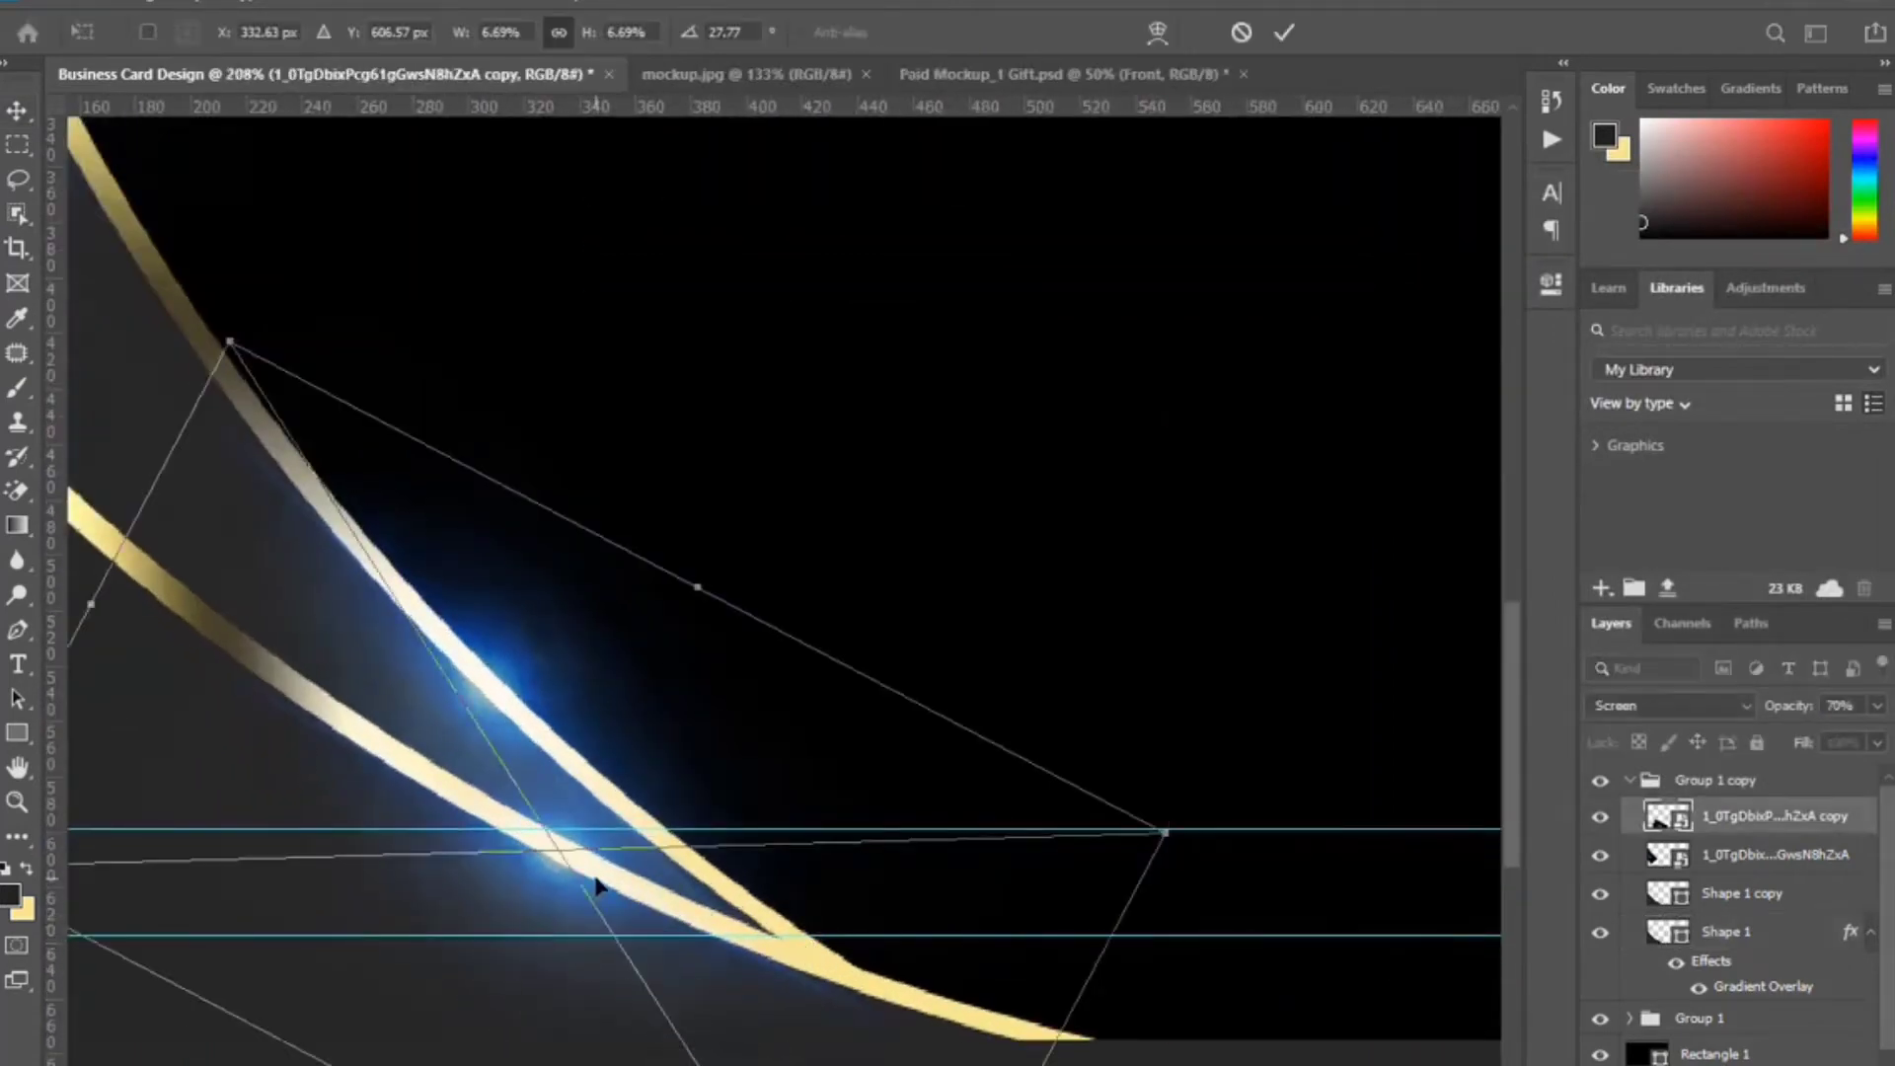
{"action": "left_click_drag", "start_coordinate": [597, 887], "coordinate": [450, 792]}
{"action": "left_click_drag", "start_coordinate": [1122, 679], "coordinate": [1127, 748]}
{"action": "scroll", "coordinate": [1127, 748], "scroll_direction": "down", "scroll_amount": 3}
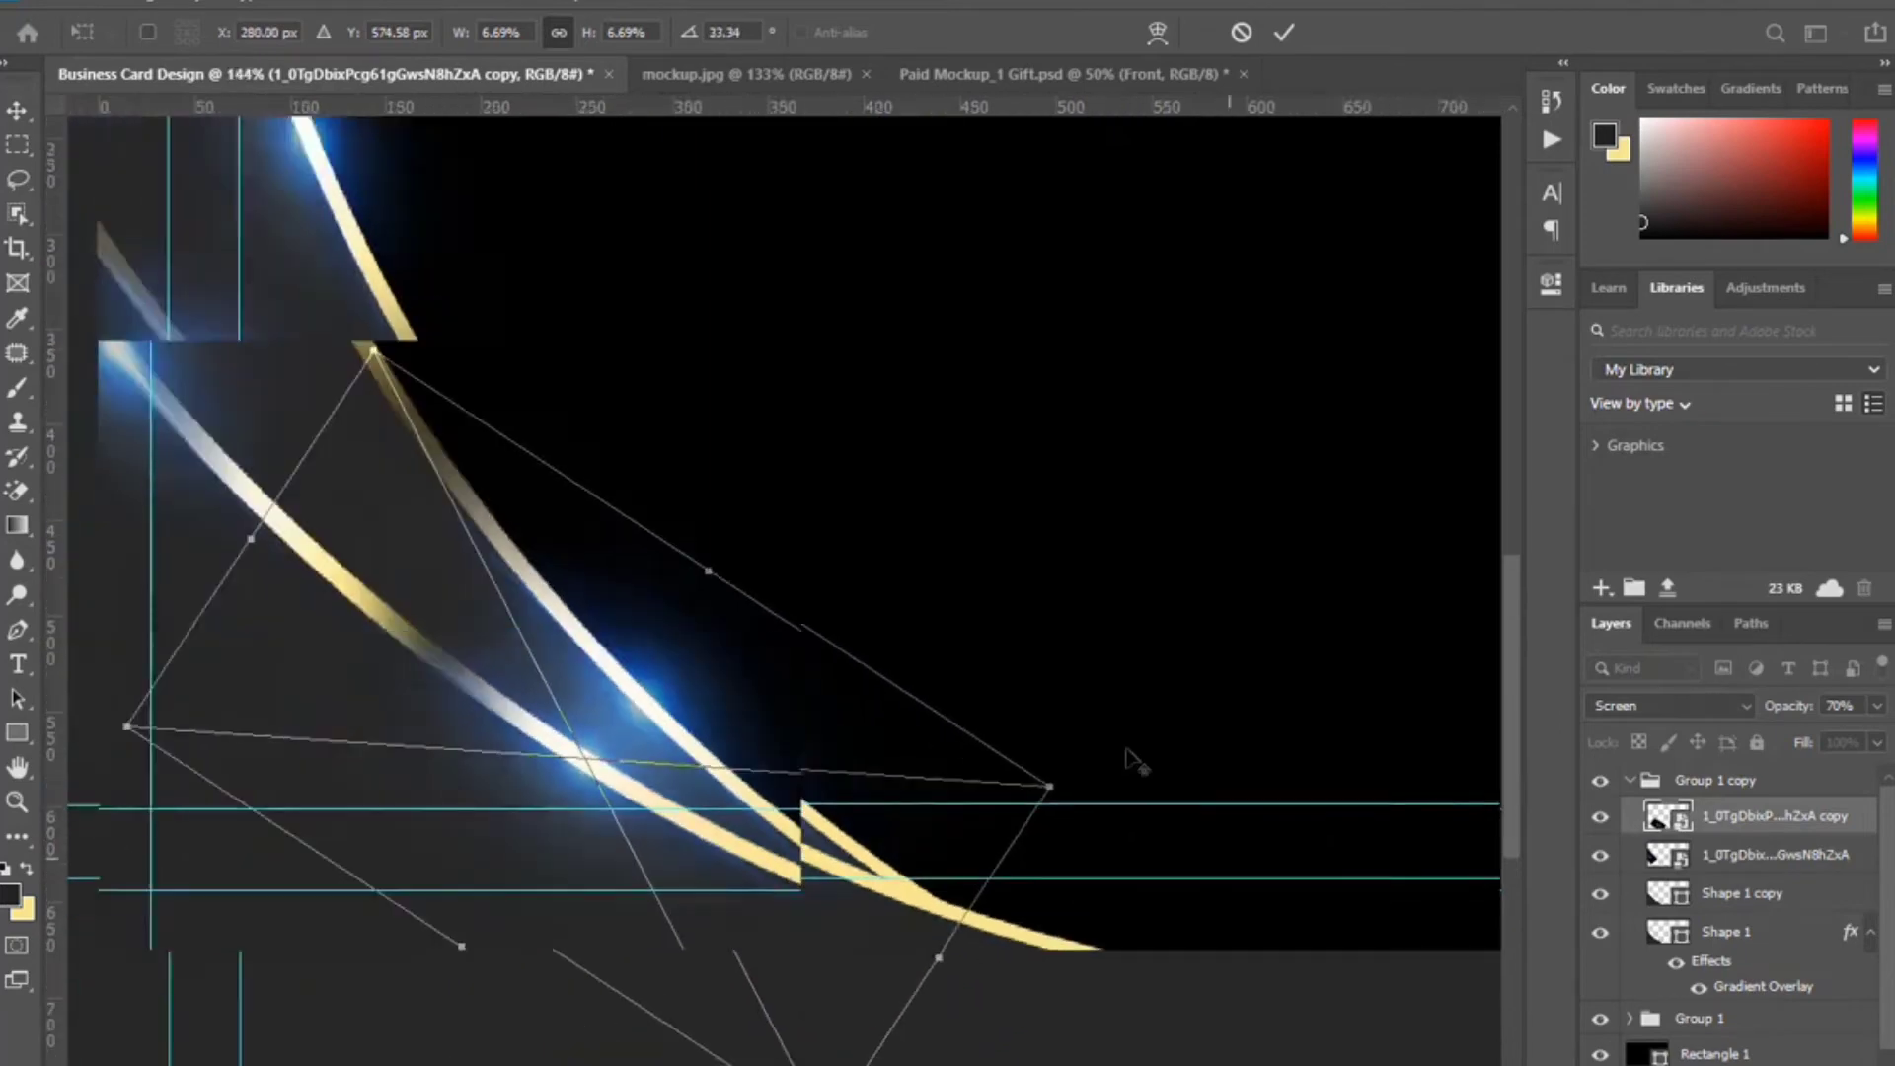
{"action": "scroll", "coordinate": [439, 432], "scroll_direction": "up", "scroll_amount": 2}
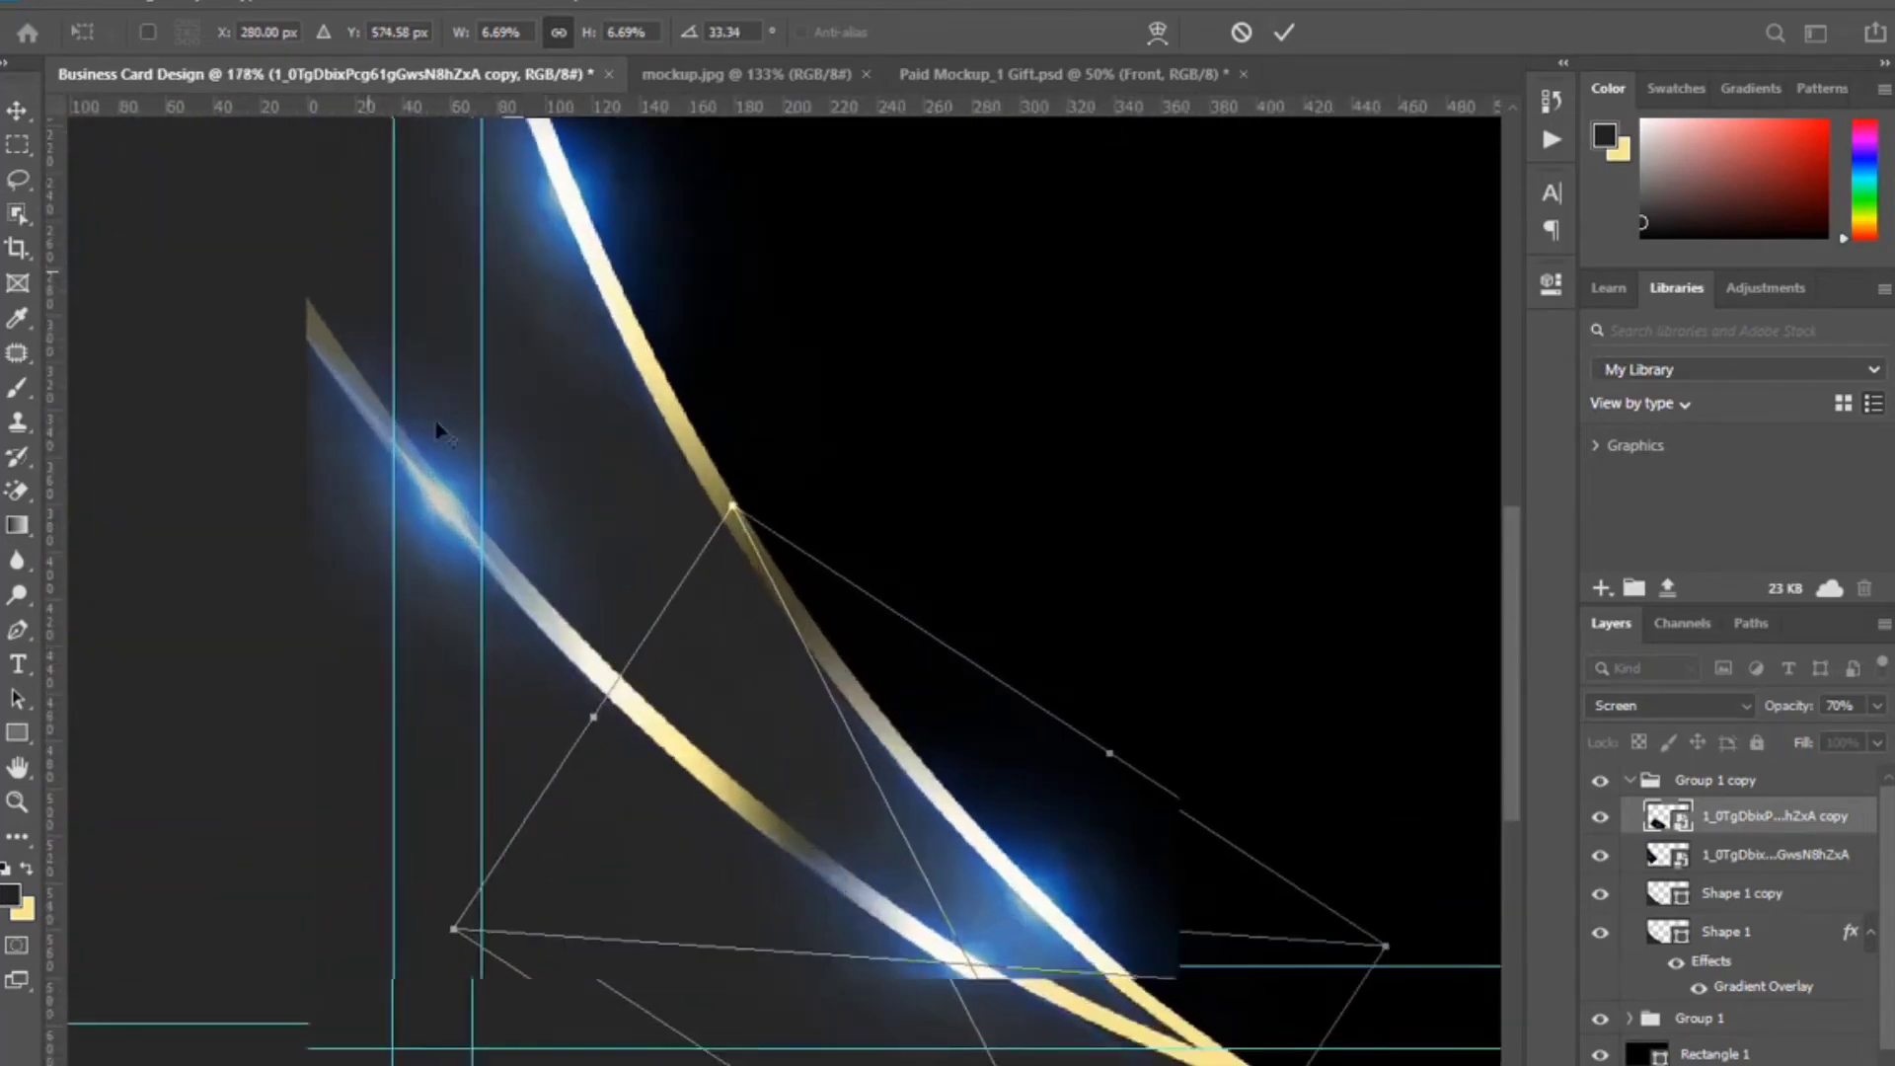
{"action": "left_click", "coordinate": [1284, 33]}
Move the other blue flare down-right onto the arc and rotate it to follow the curve.
{"action": "left_click", "coordinate": [452, 519]}
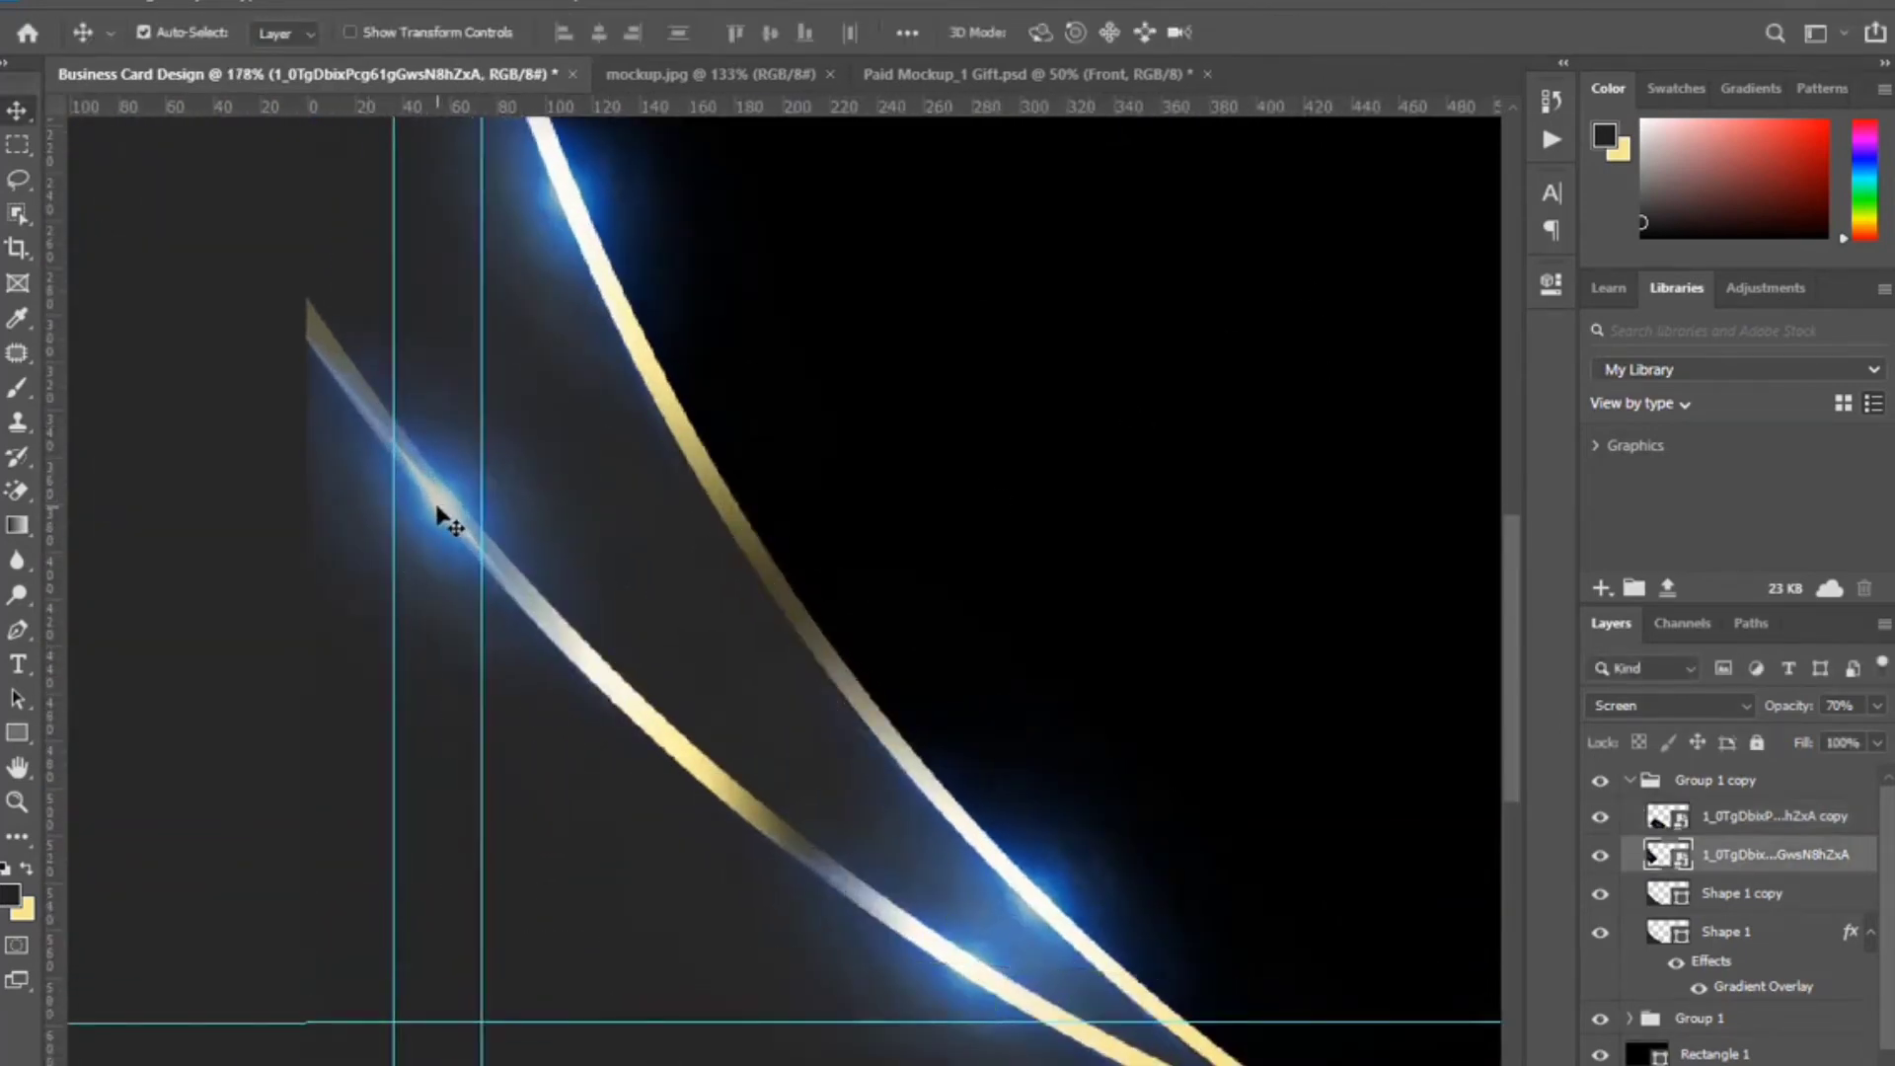
{"action": "left_click_drag", "start_coordinate": [441, 501], "coordinate": [593, 656]}
{"action": "key", "text": "ctrl+t"}
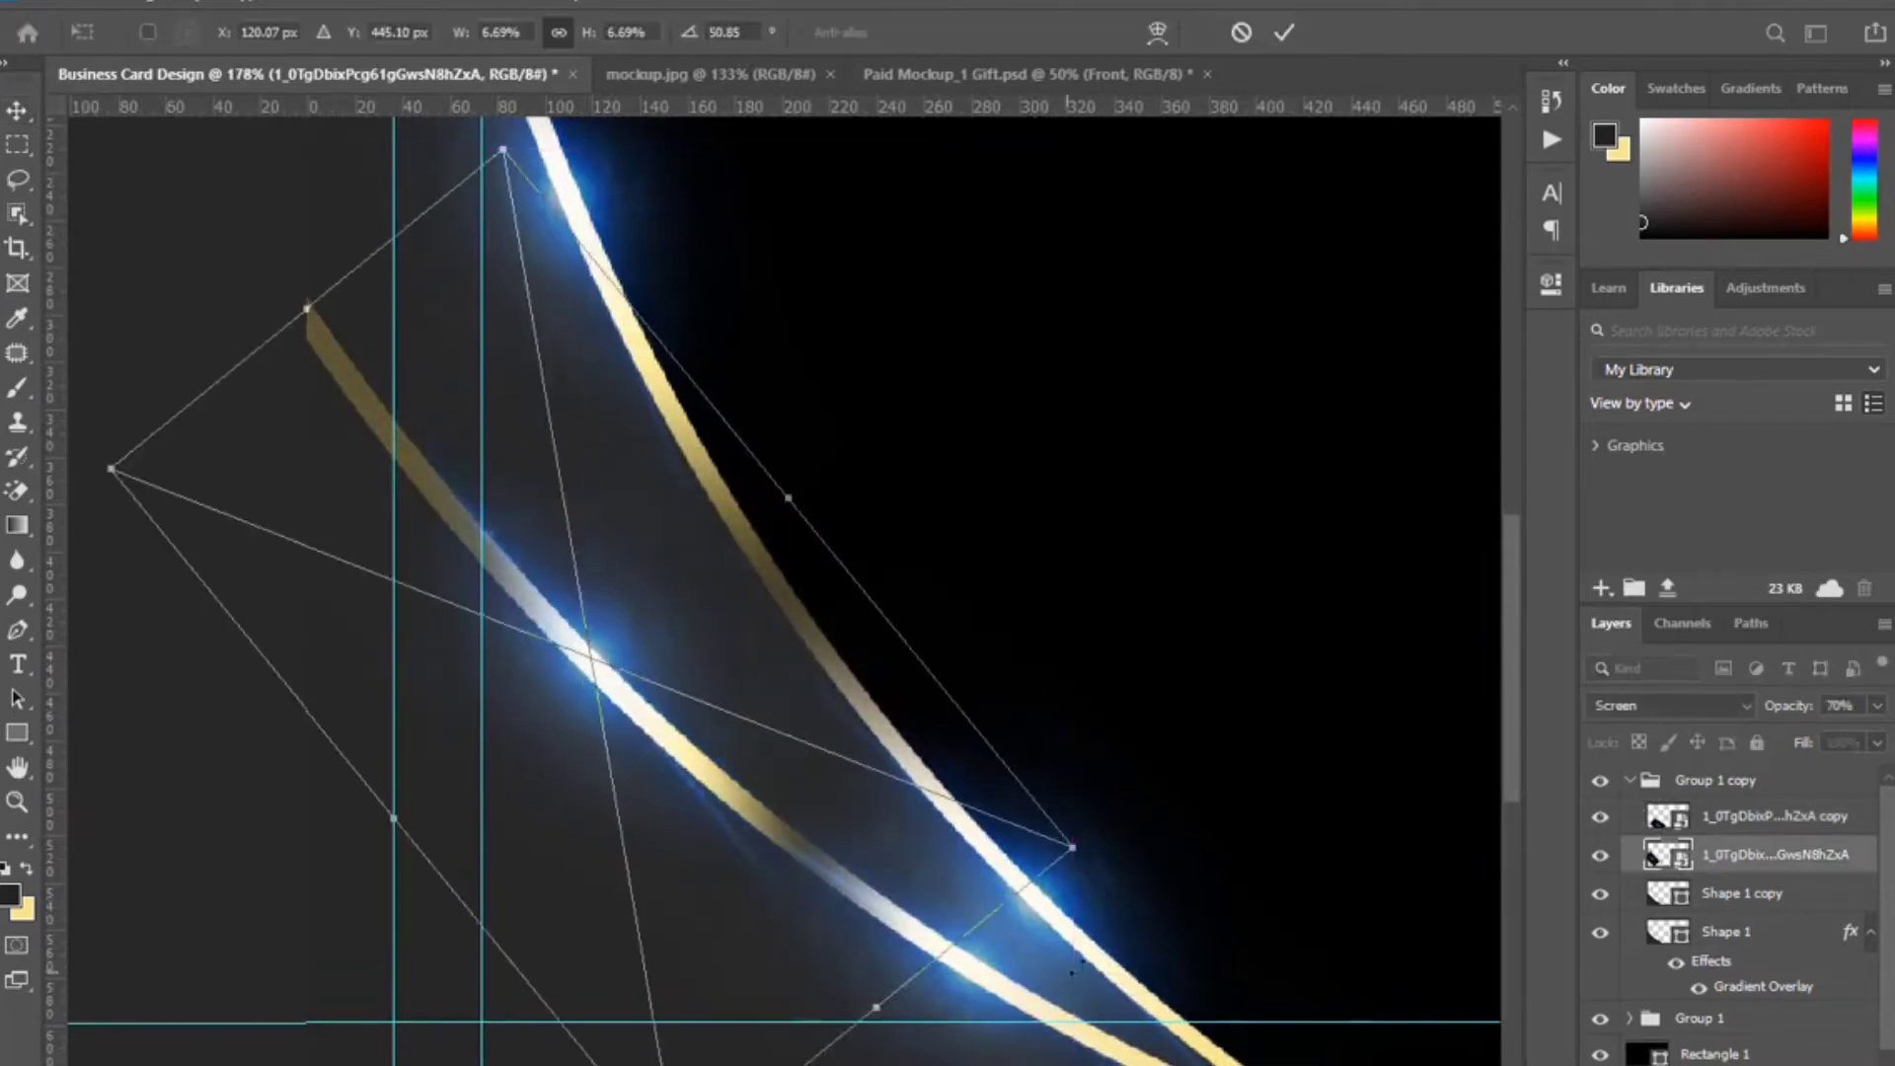
{"action": "left_click_drag", "start_coordinate": [1212, 918], "coordinate": [1255, 864]}
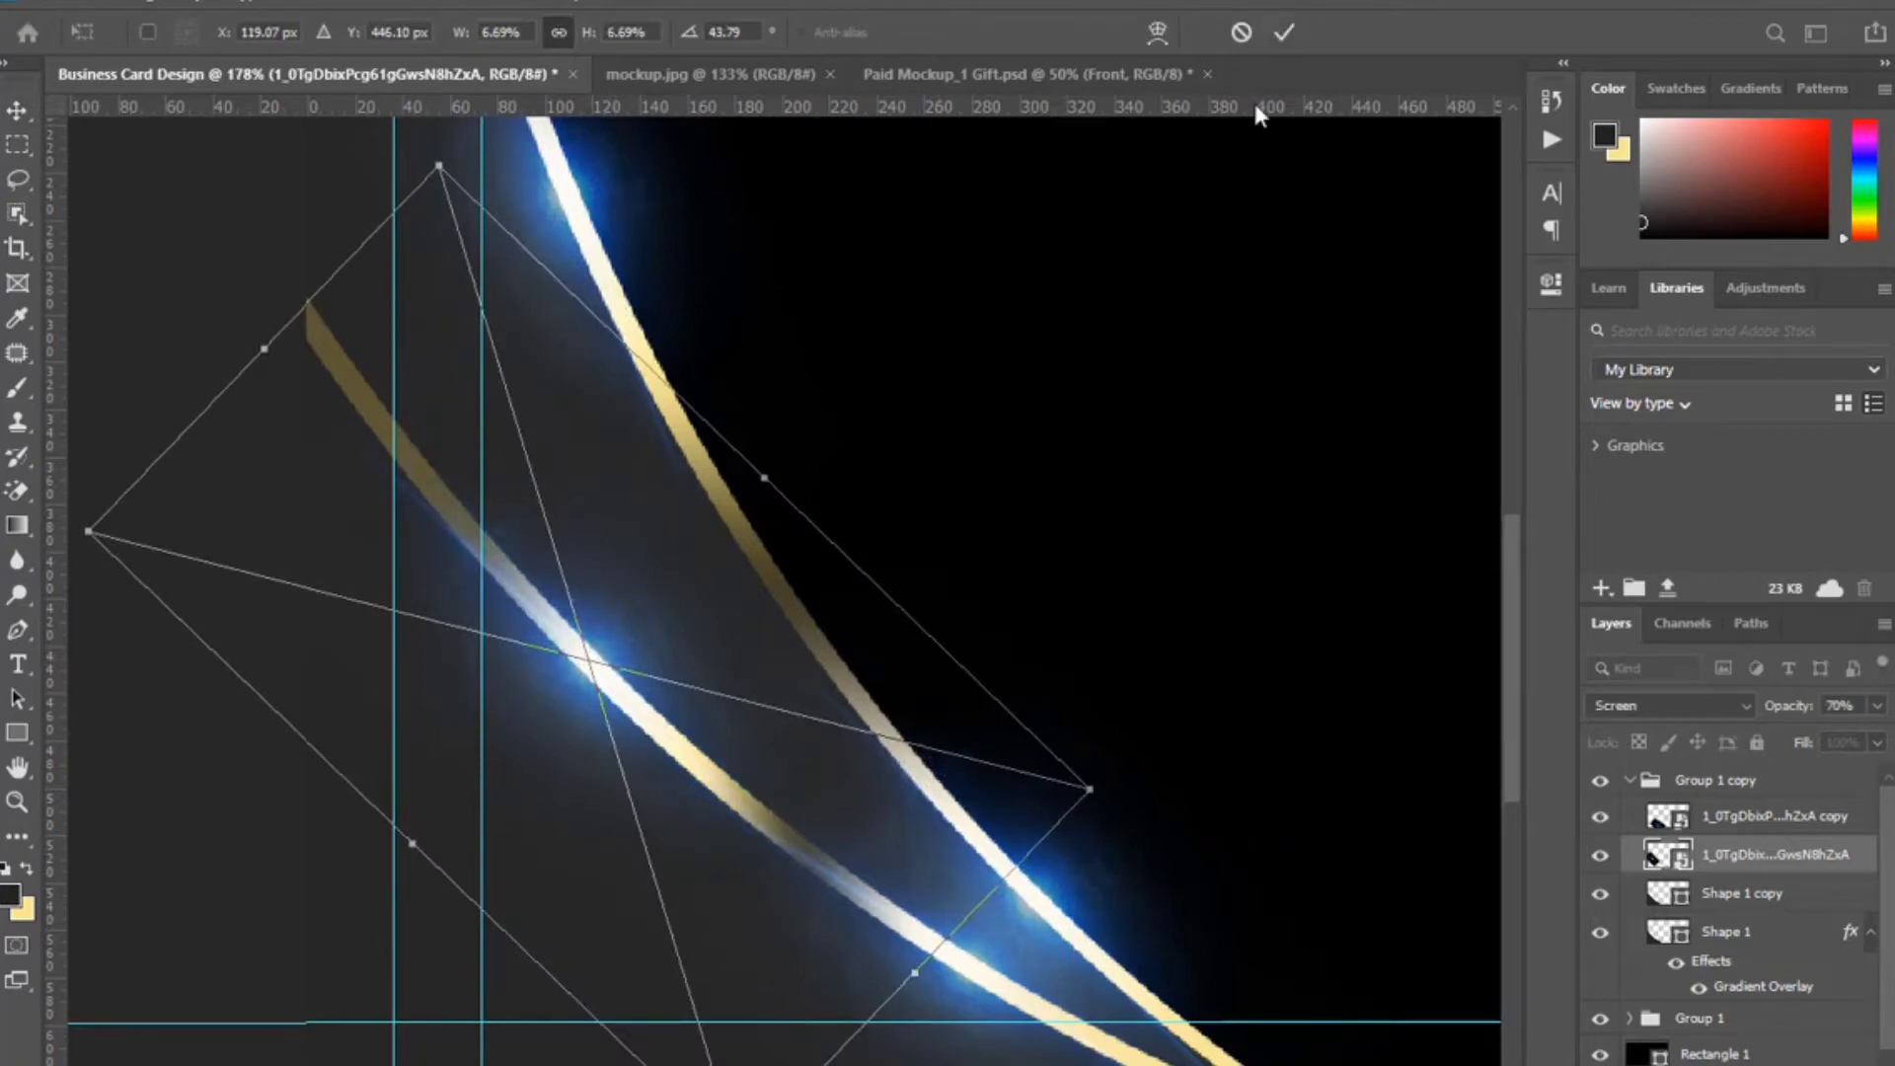
{"action": "left_click", "coordinate": [1284, 33]}
{"action": "scroll", "coordinate": [930, 637], "scroll_direction": "down", "scroll_amount": 9}
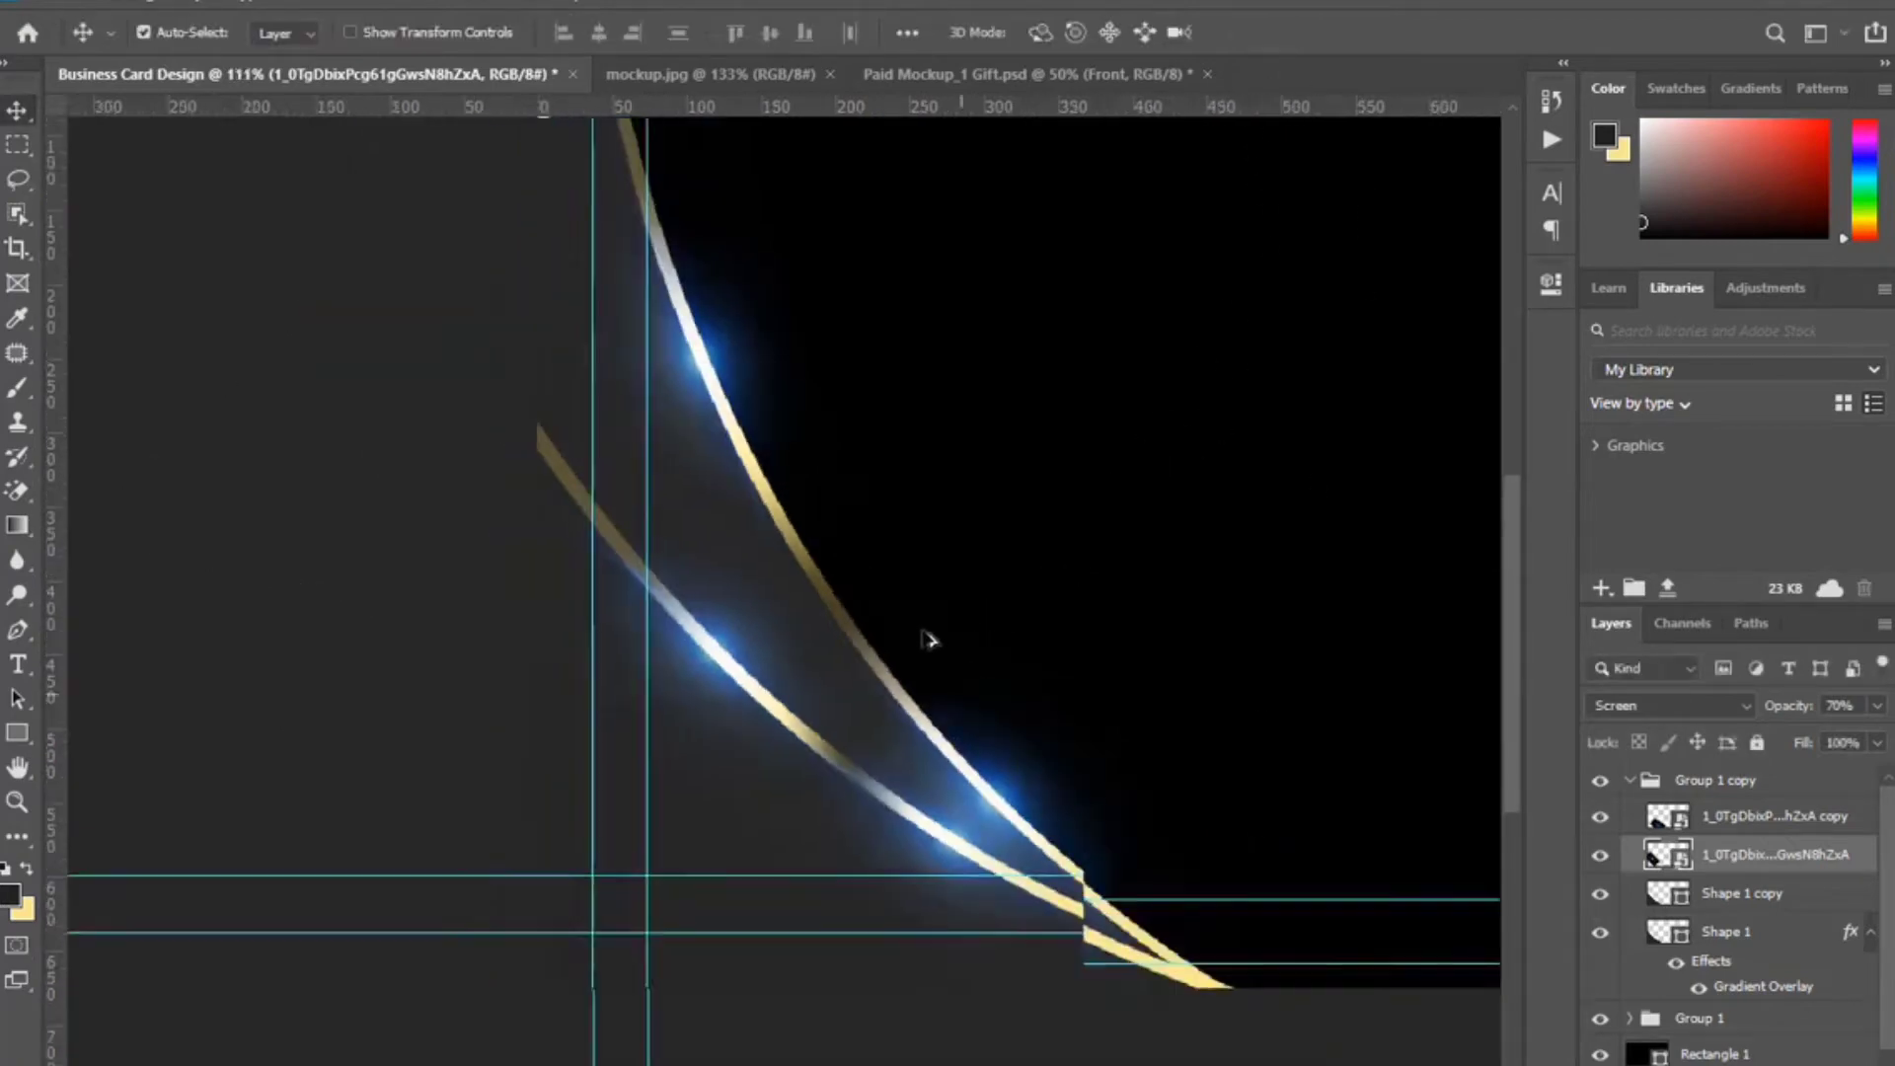
{"action": "scroll", "coordinate": [930, 663], "scroll_direction": "up", "scroll_amount": 1}
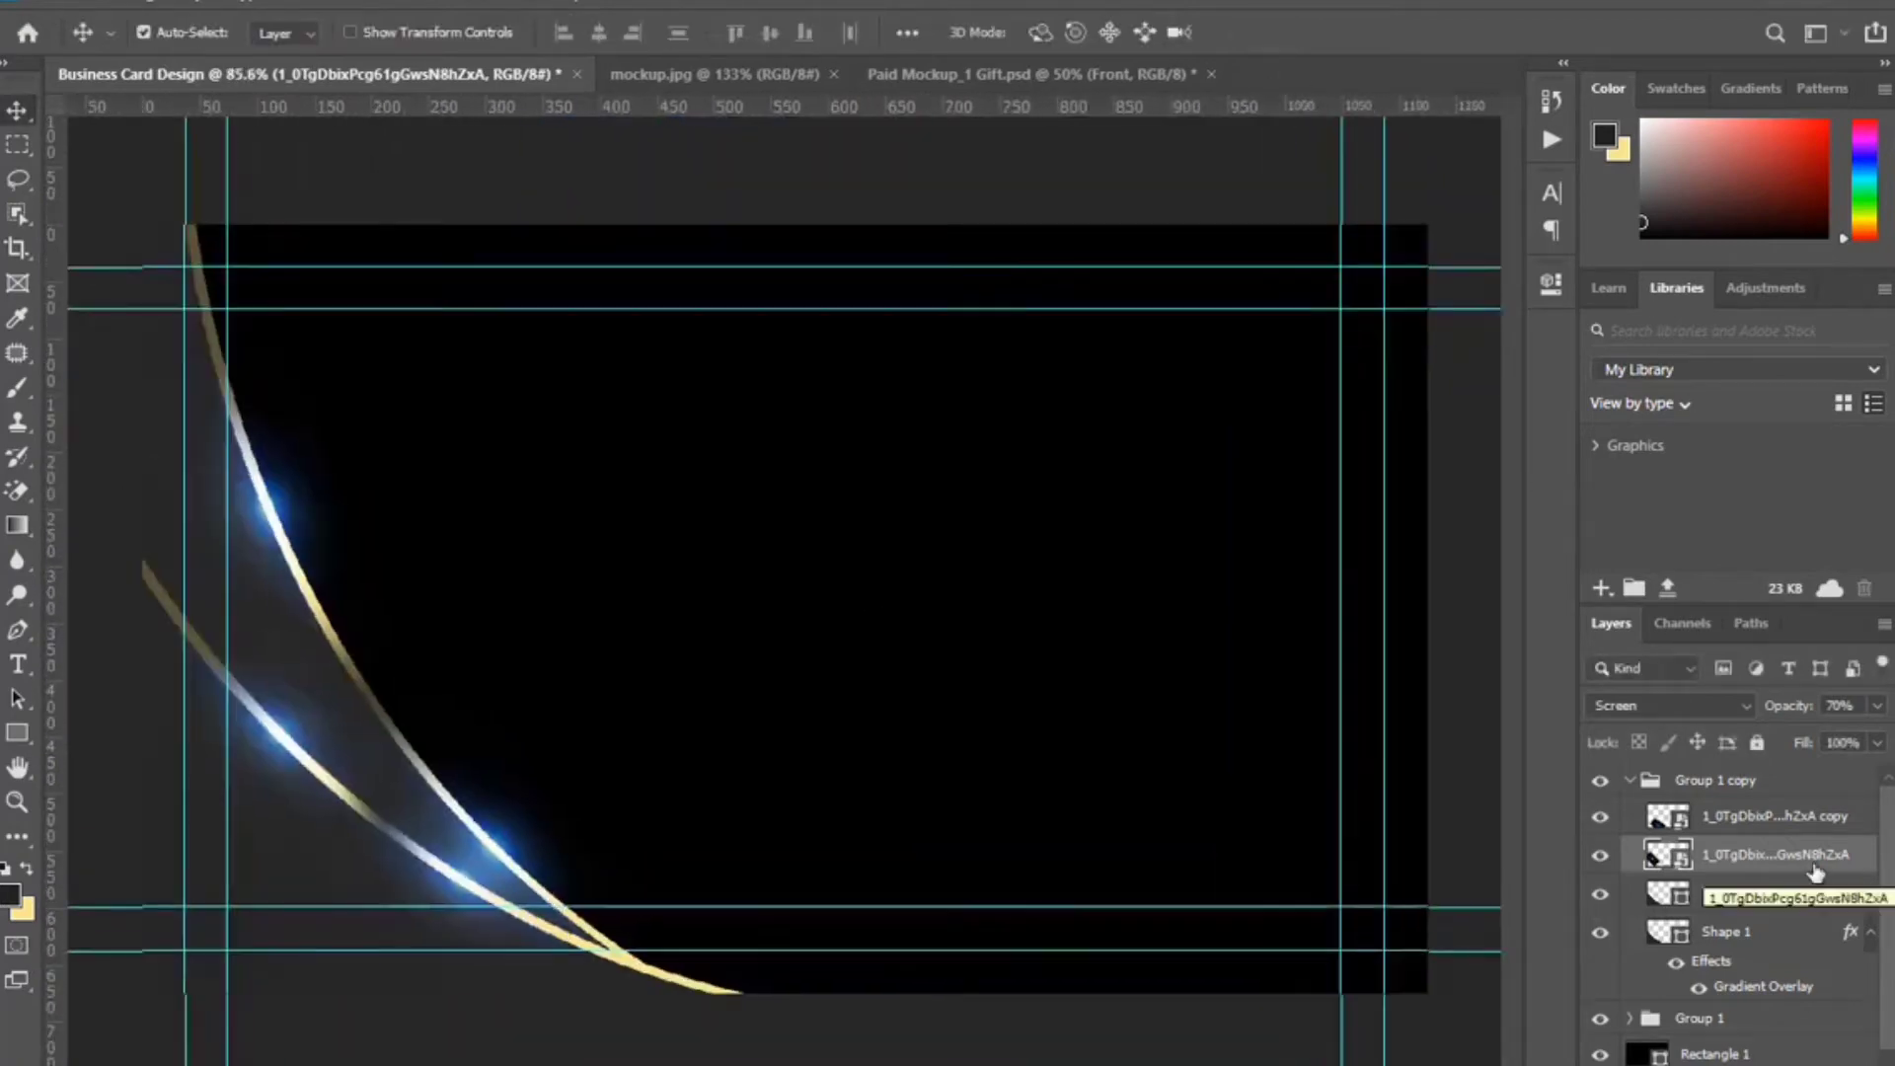
Locate the lower arc's Shape 1 layer in Group 1 copy and select it.
{"action": "left_click", "coordinate": [1628, 780]}
{"action": "left_click", "coordinate": [1629, 781]}
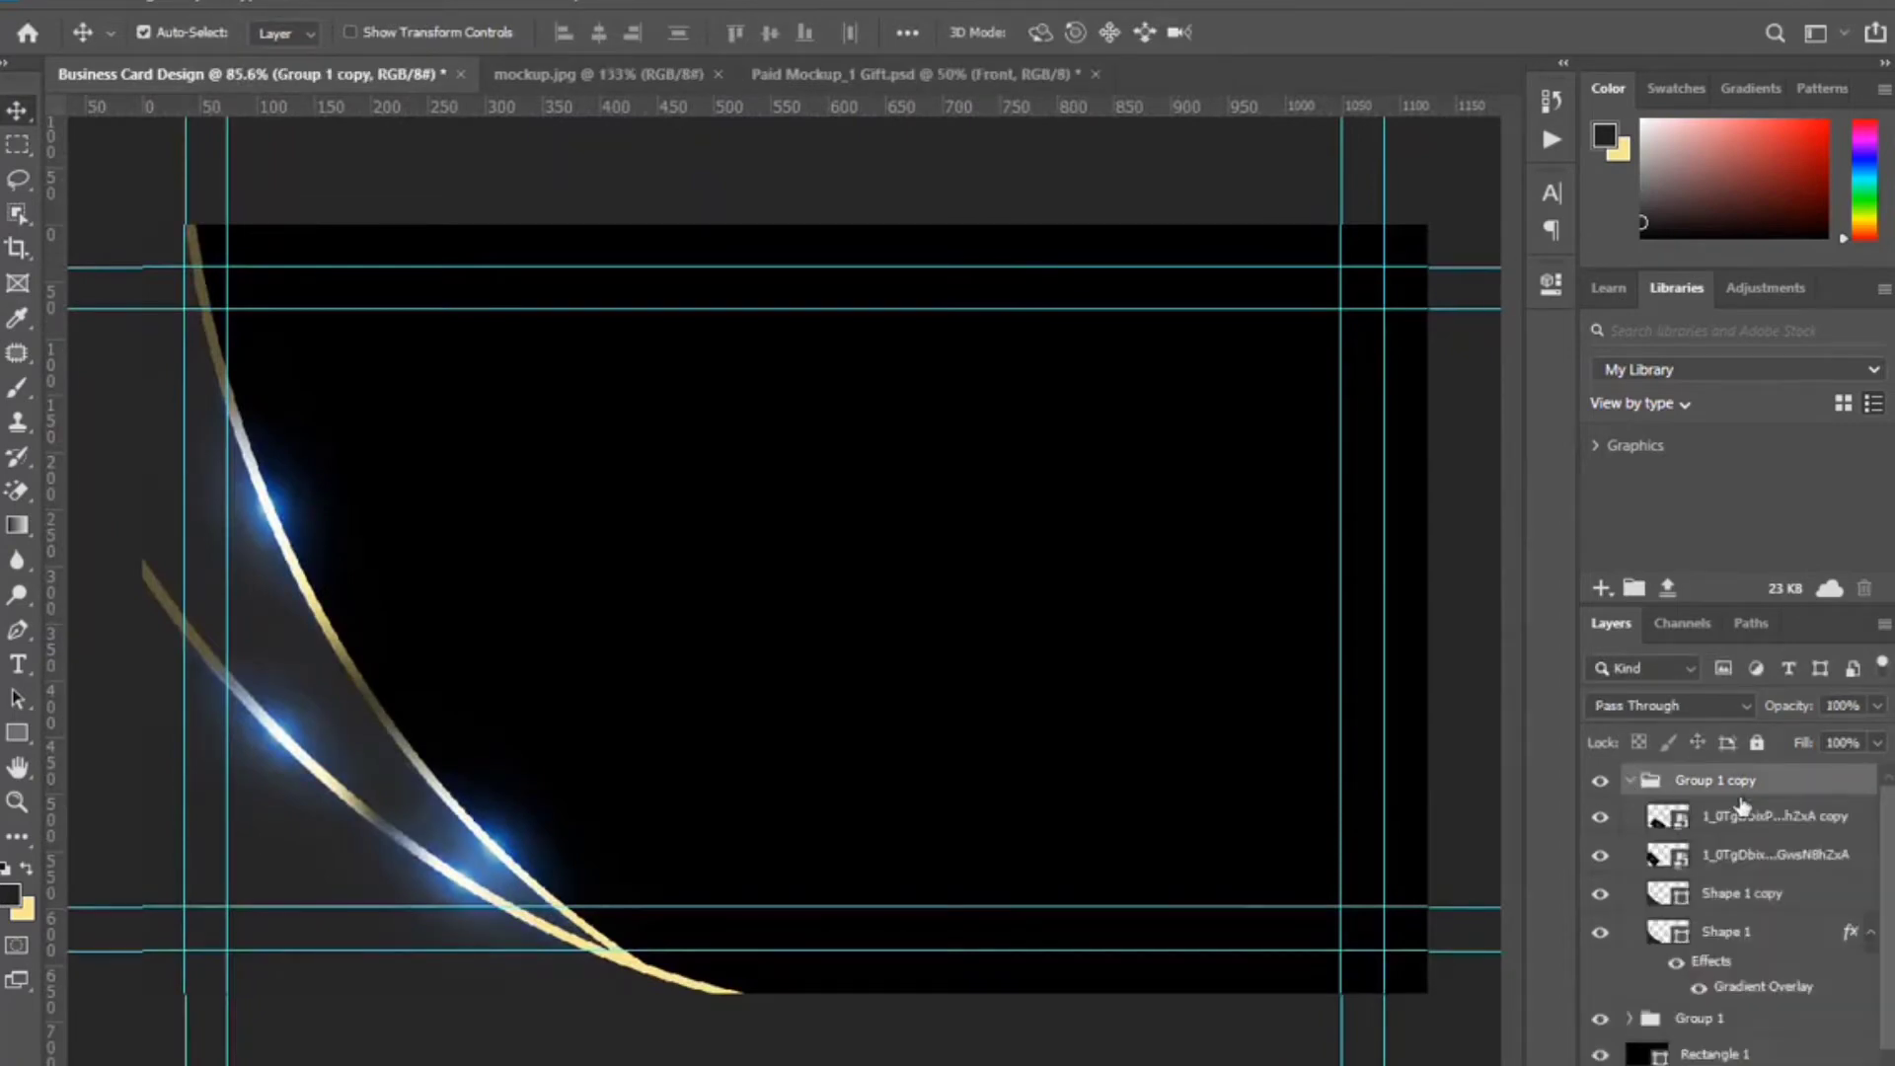
{"action": "left_click", "coordinate": [1600, 933]}
{"action": "left_click", "coordinate": [1600, 932]}
{"action": "left_click", "coordinate": [1777, 935]}
Add a Drop Shadow to Shape 1: angle -42°, distance 16 px, opacity 100%, size 49 px.
{"action": "double_click", "coordinate": [1814, 937]}
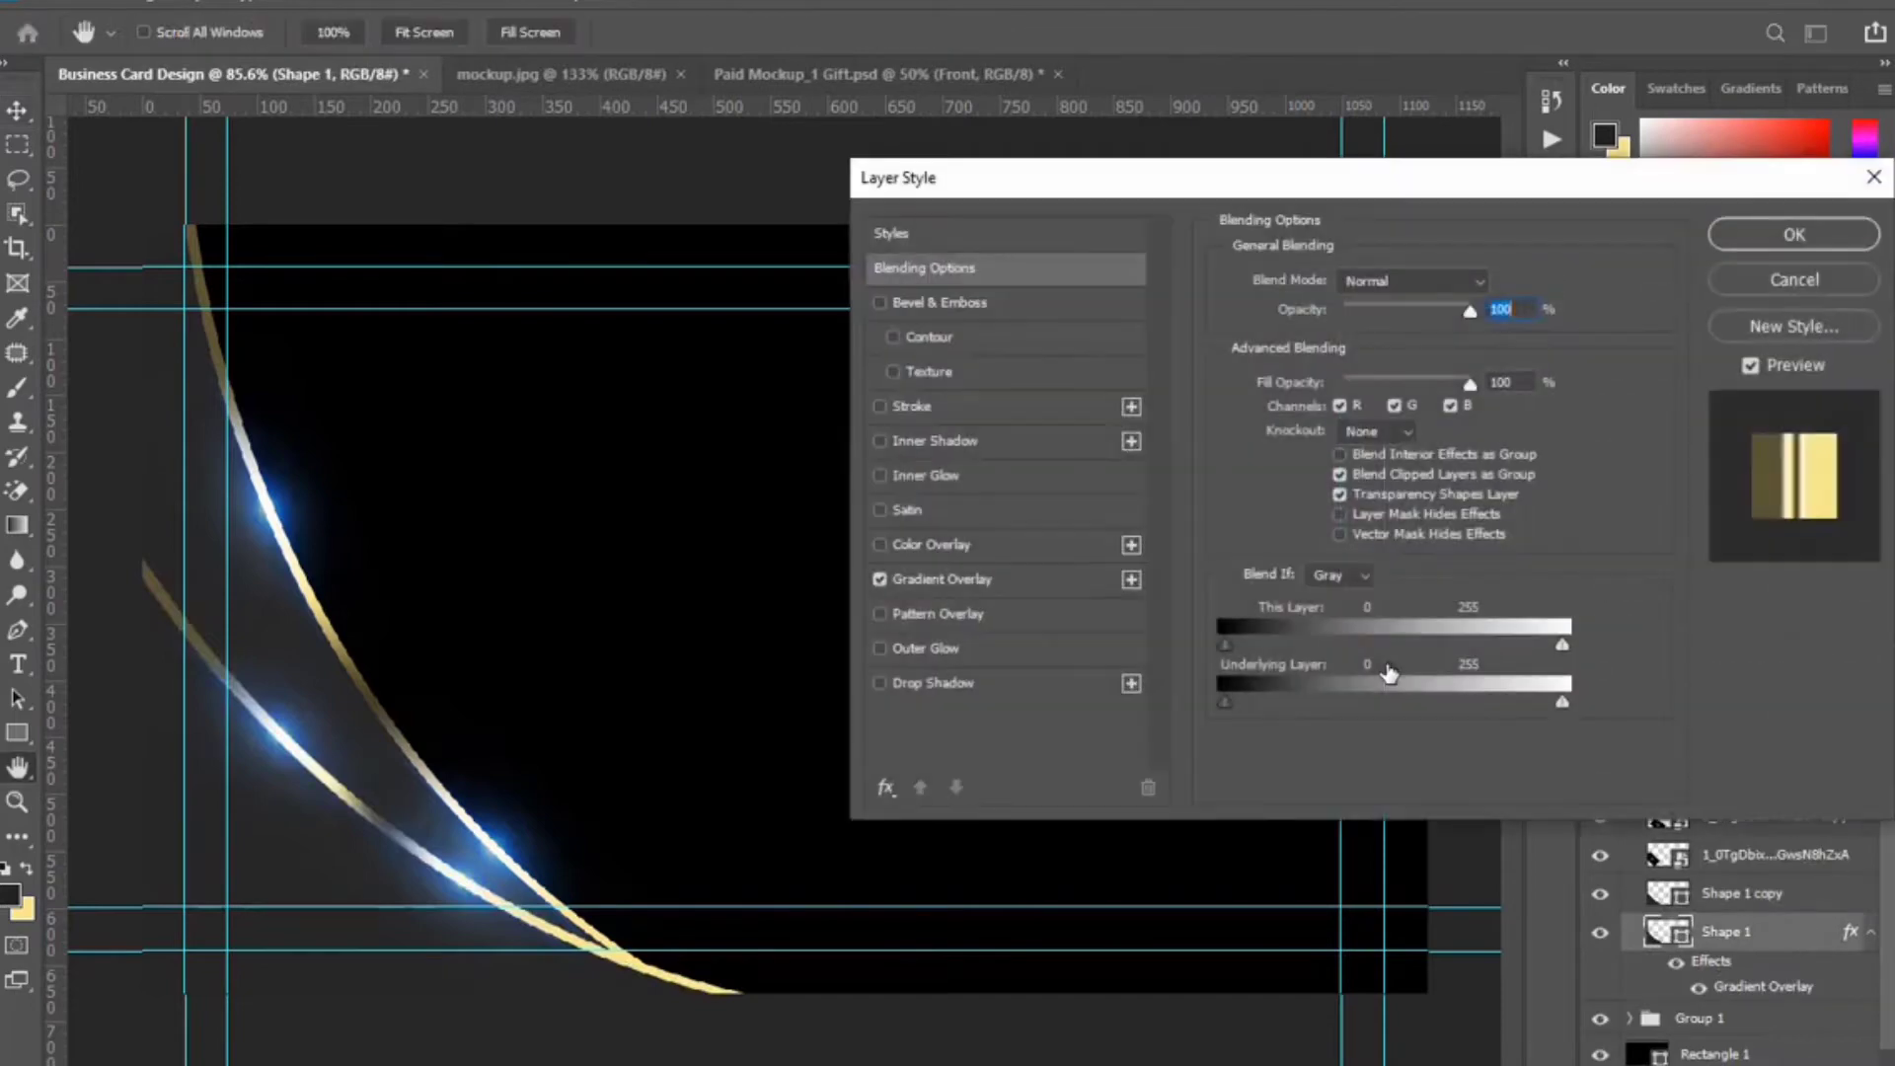
{"action": "left_click", "coordinate": [996, 688]}
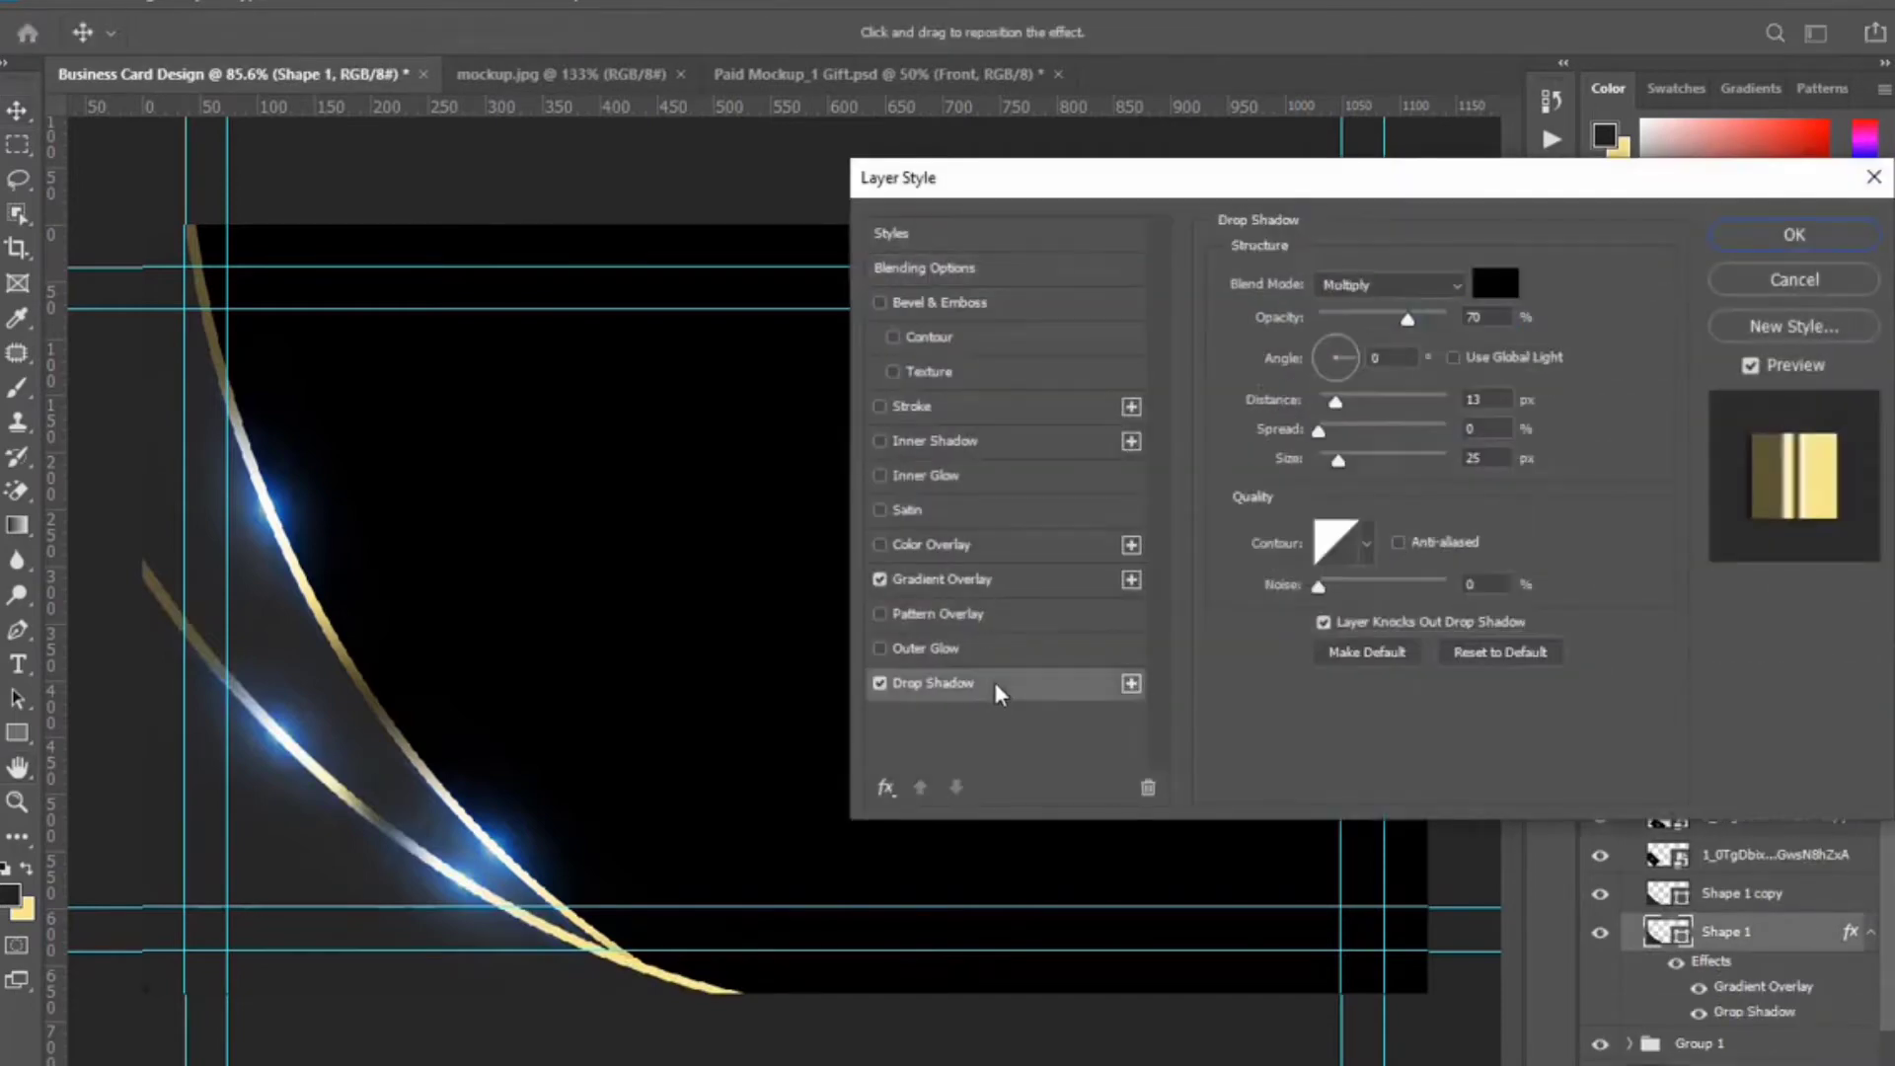
{"action": "left_click", "coordinate": [1350, 375]}
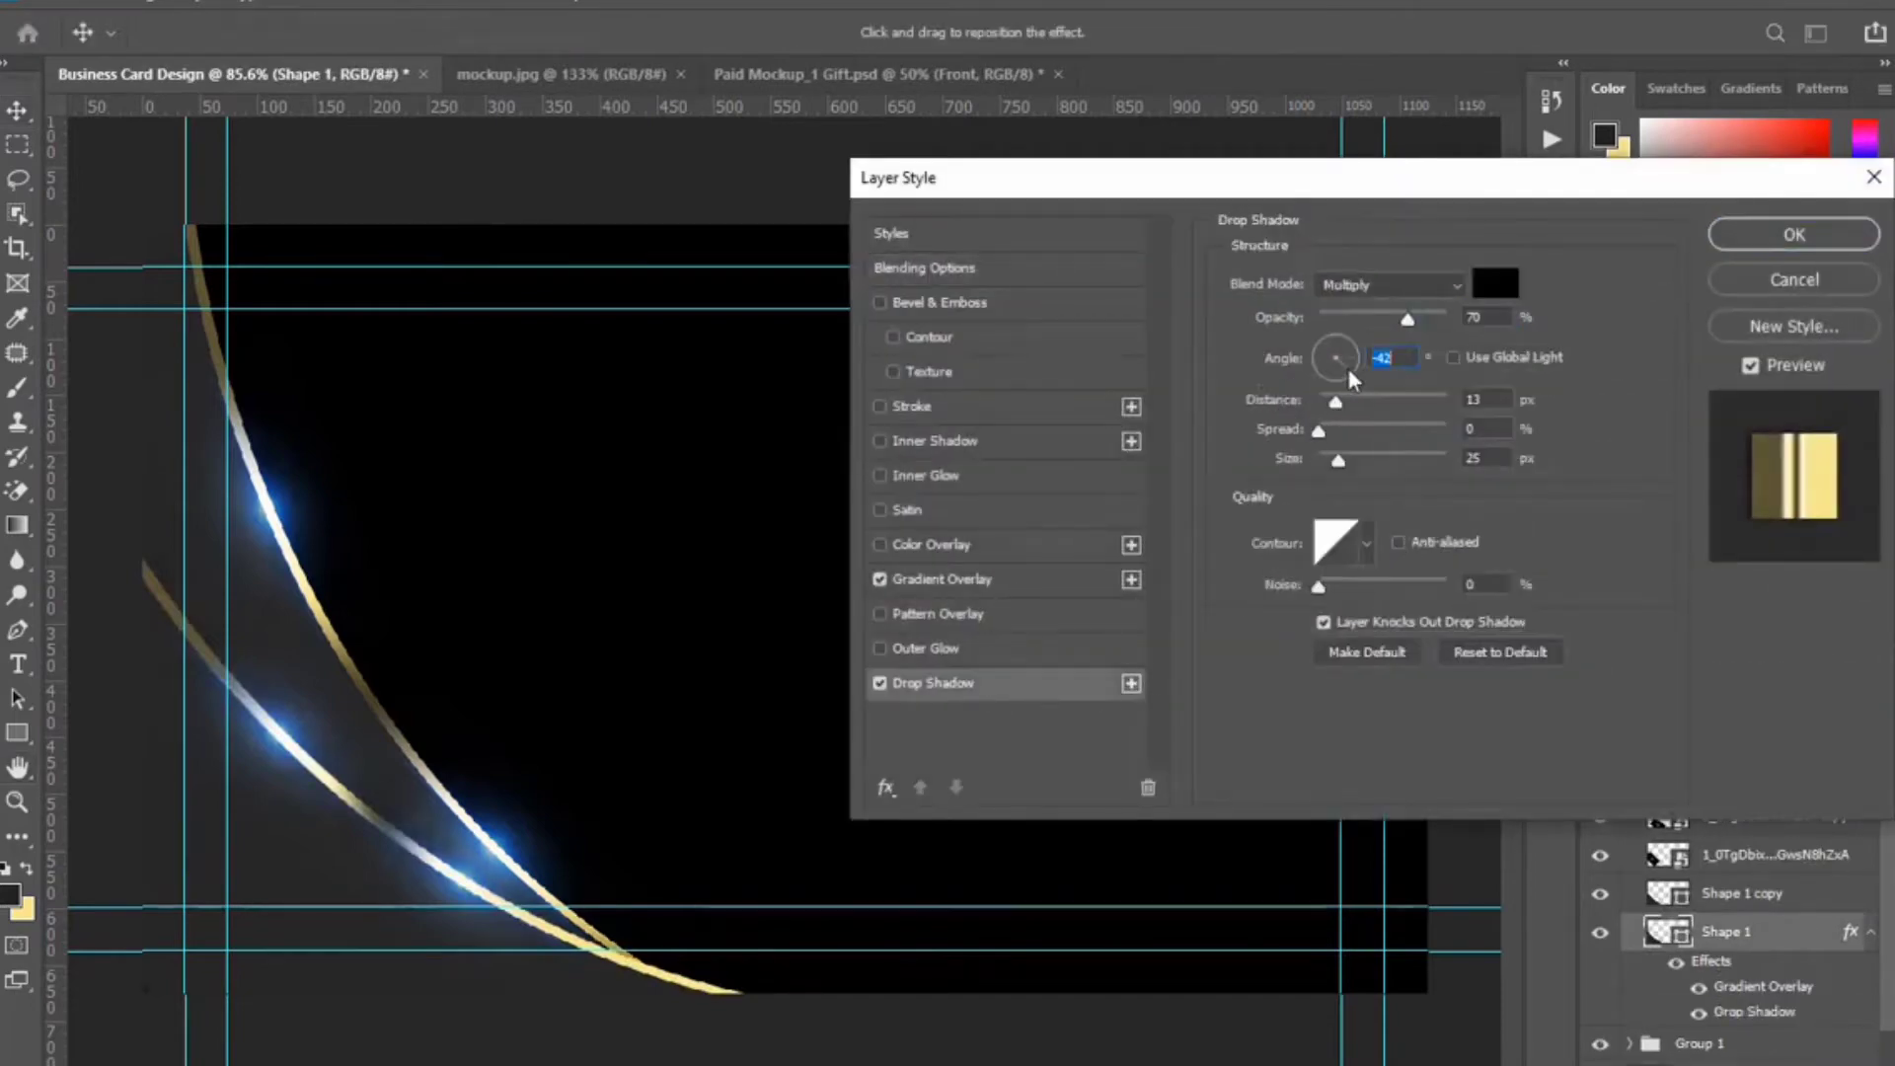
{"action": "left_click_drag", "start_coordinate": [1339, 402], "coordinate": [1383, 403]}
{"action": "left_click_drag", "start_coordinate": [1320, 410], "coordinate": [1343, 413]}
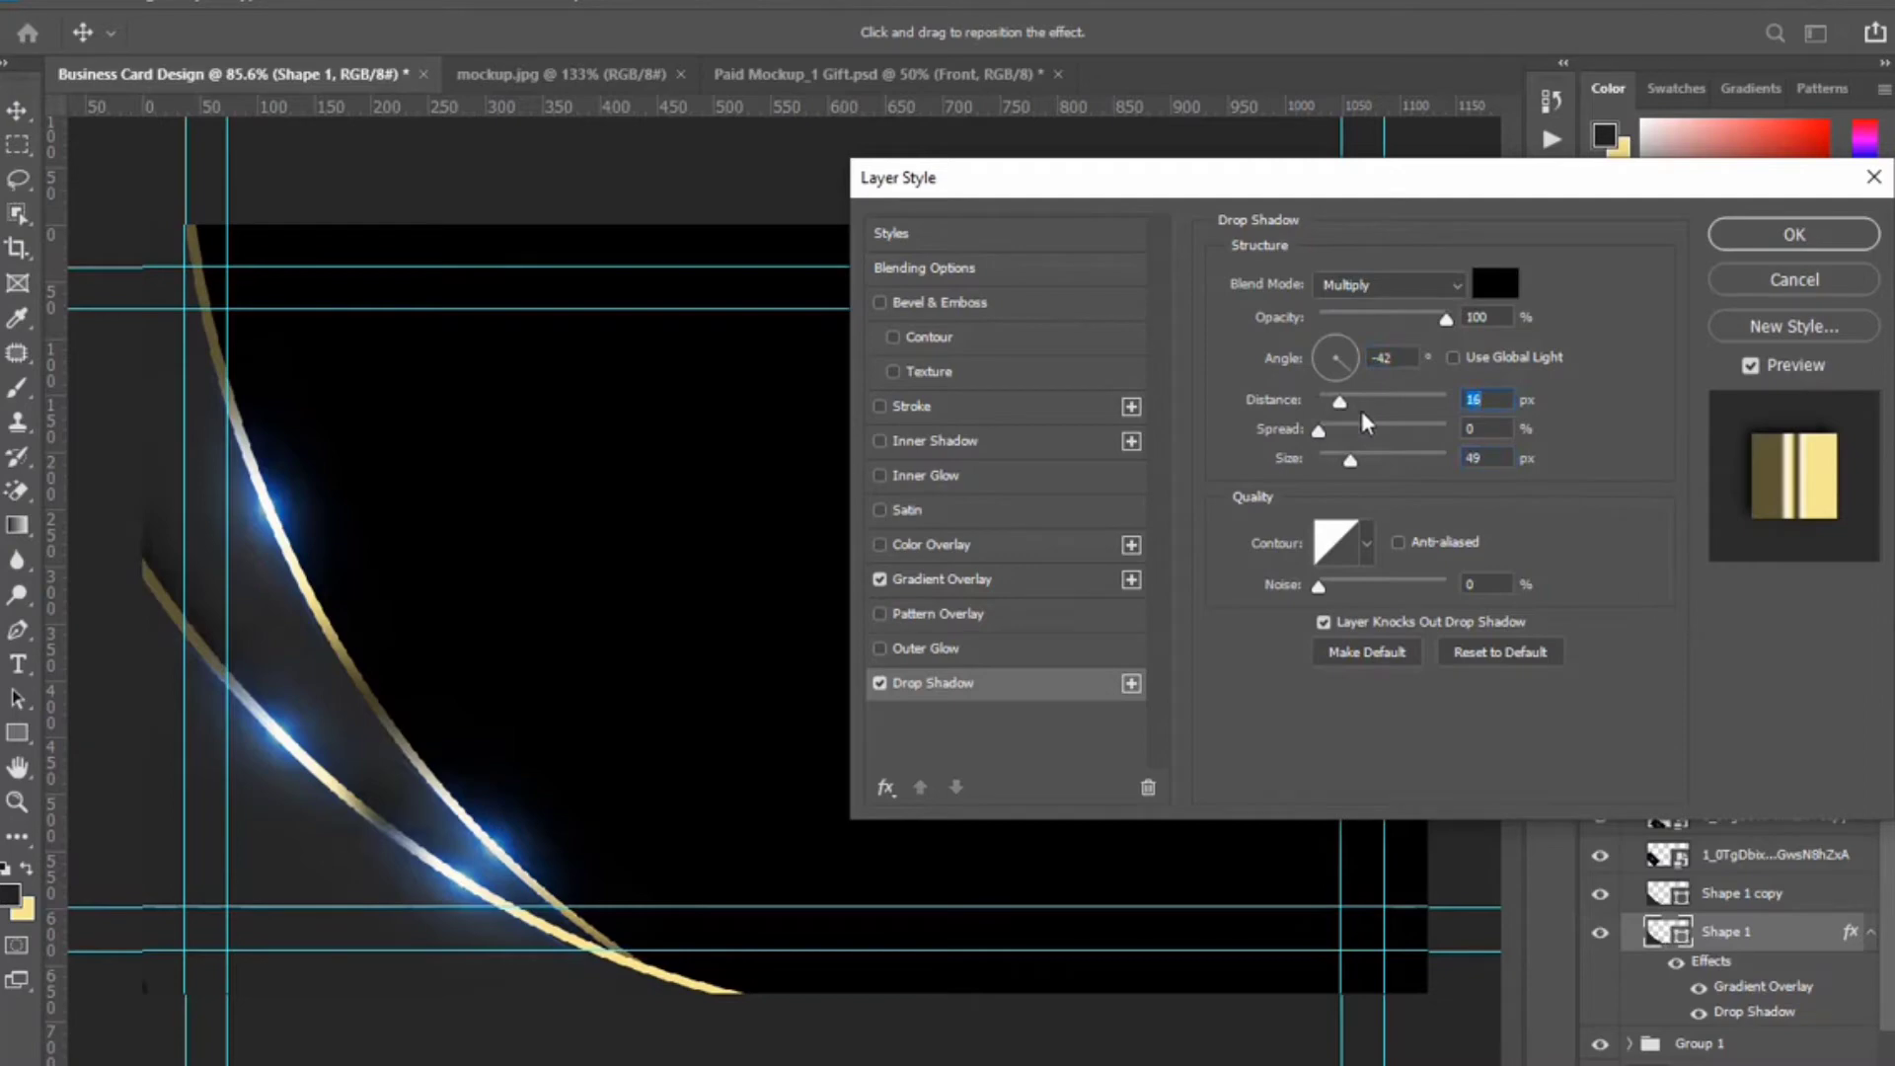
{"action": "left_click", "coordinate": [1786, 241]}
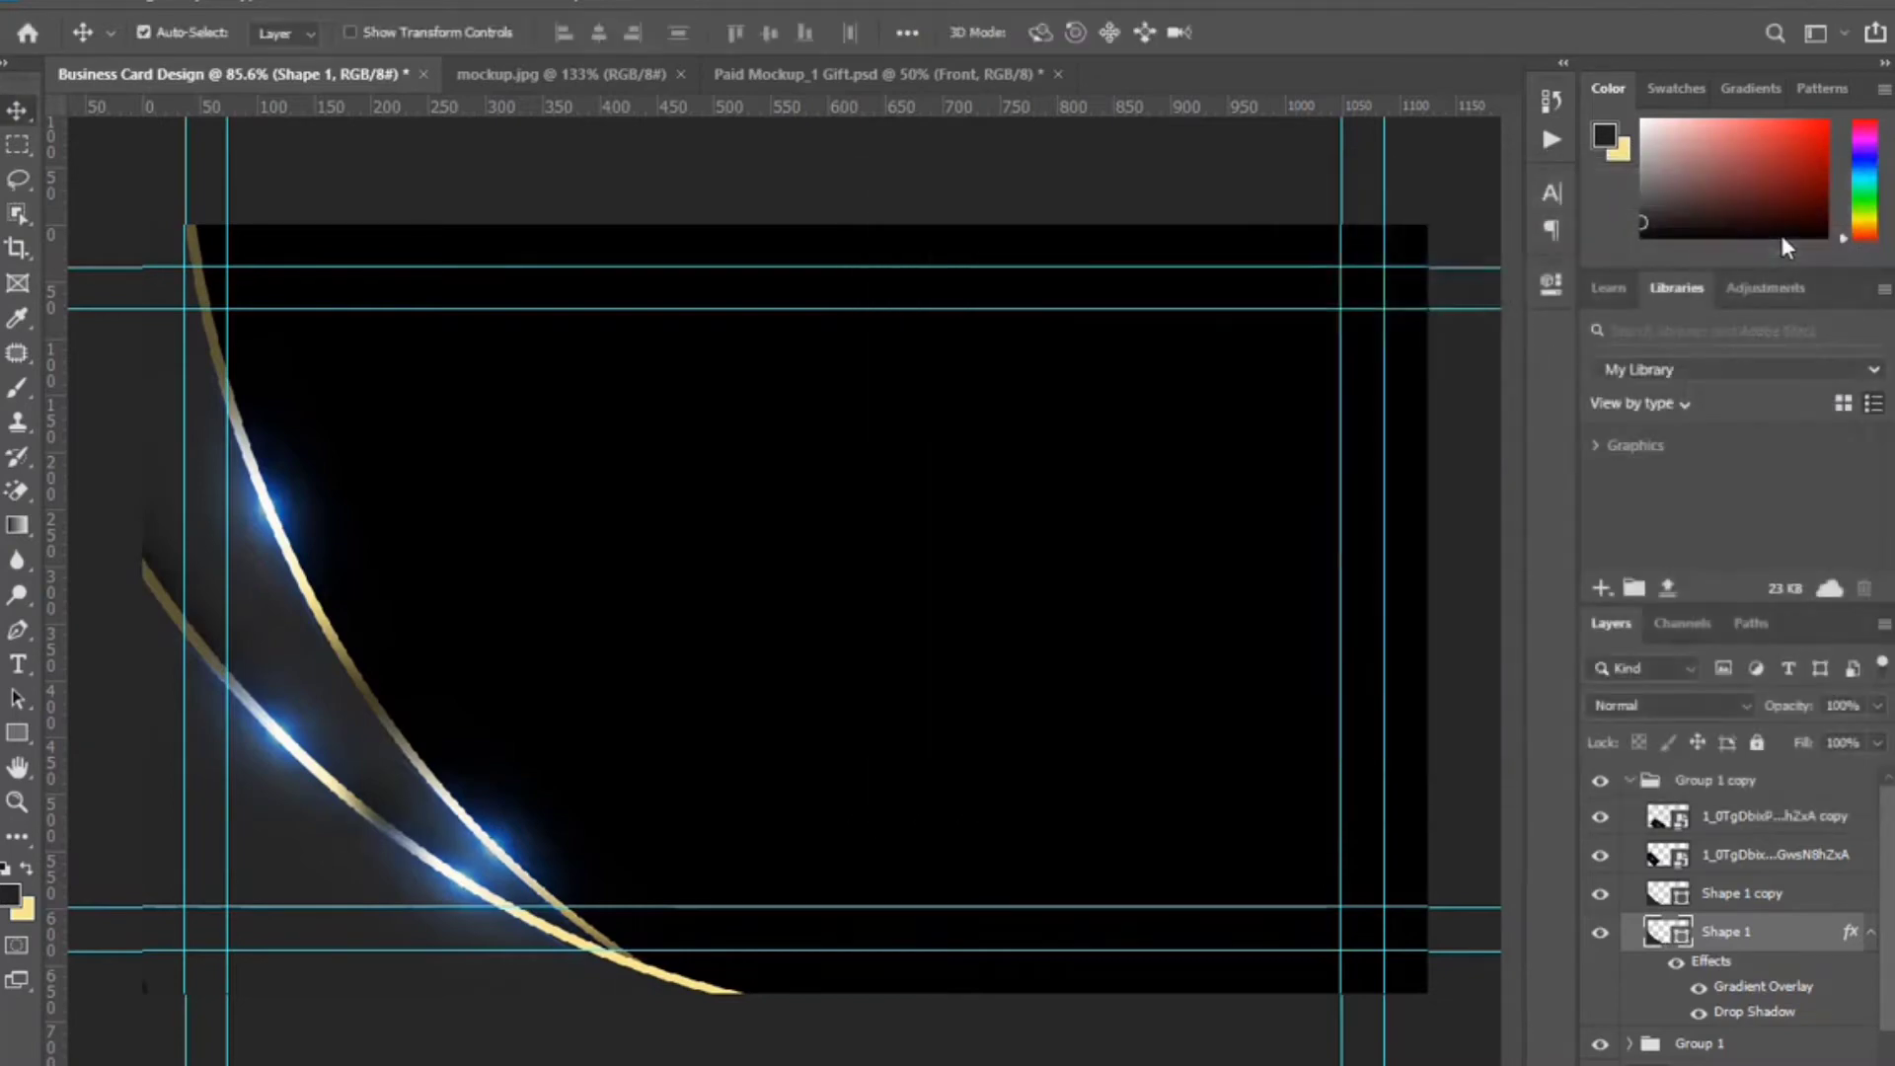
{"action": "left_click", "coordinate": [1631, 782]}
Group both swoosh groups, duplicate the group, and convert the copy to a smart object.
{"action": "left_click", "coordinate": [1805, 815], "text": "ctrl"}
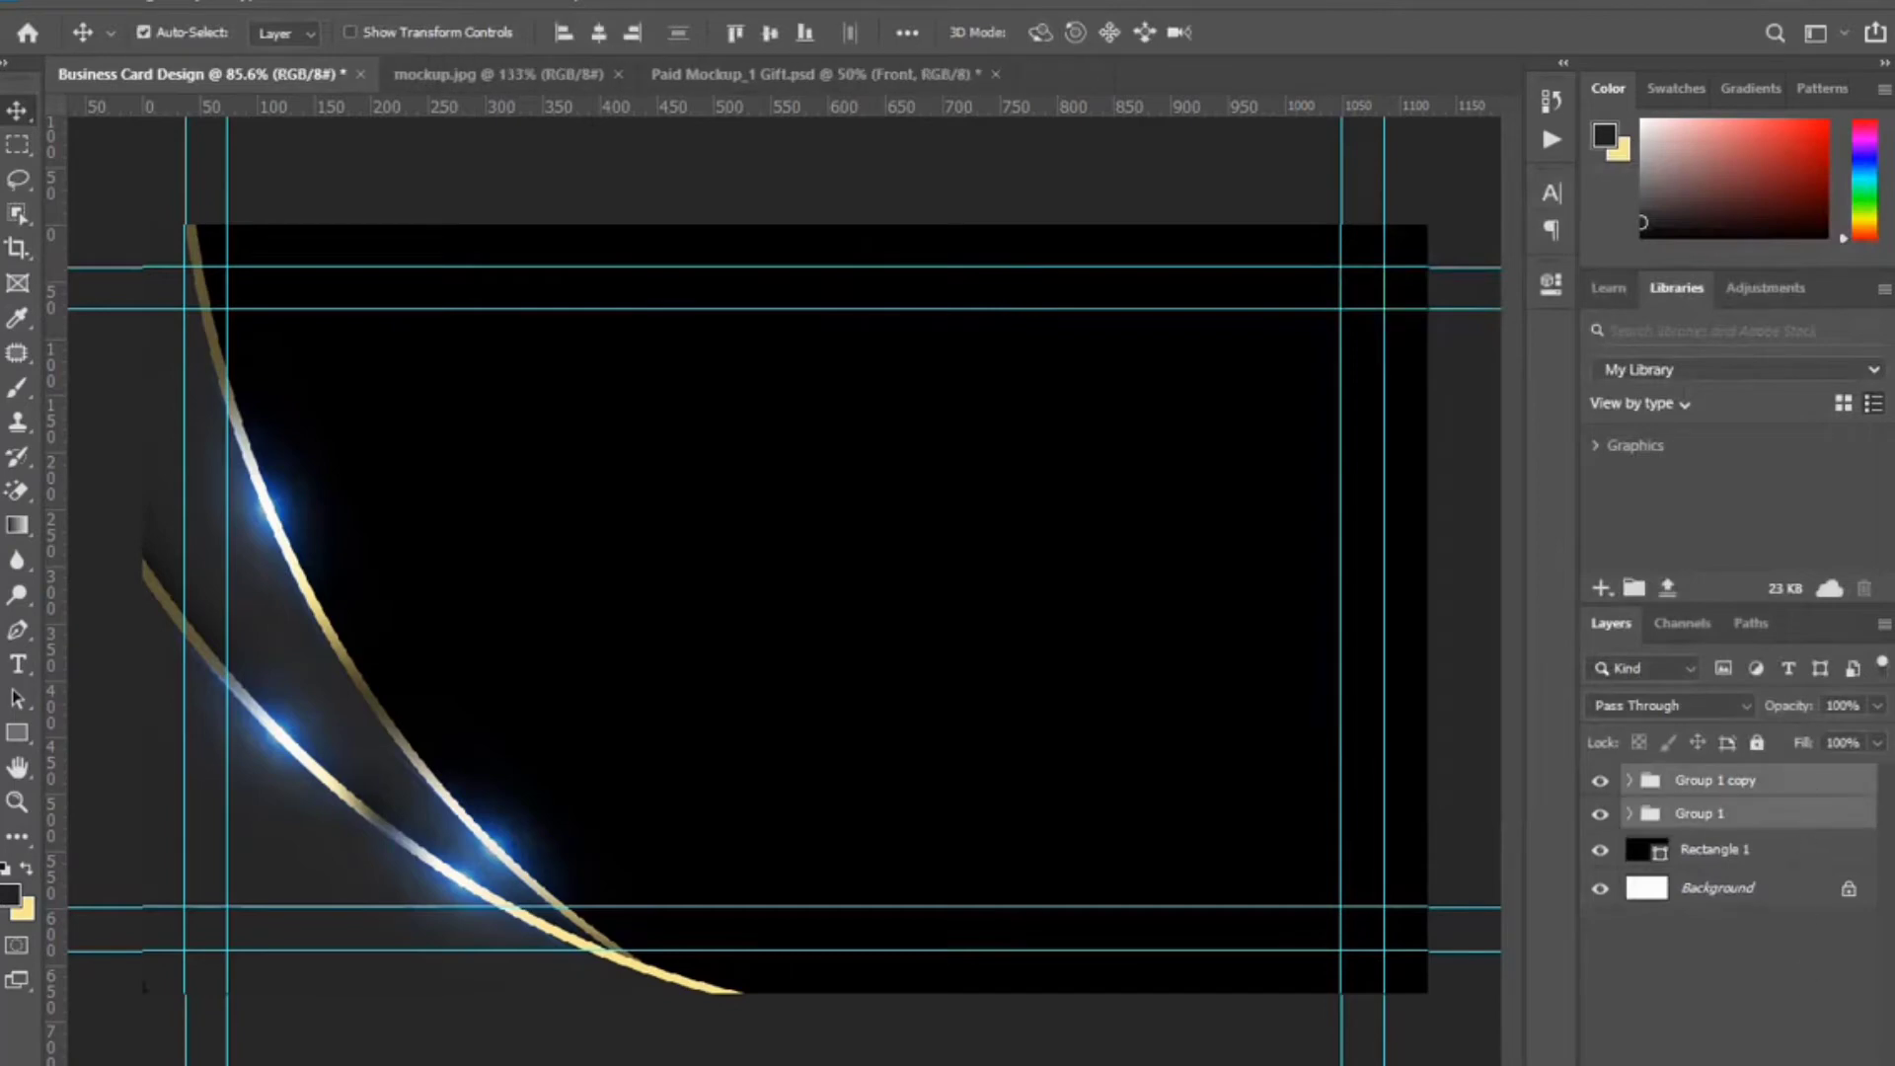
{"action": "key", "text": "ctrl+g"}
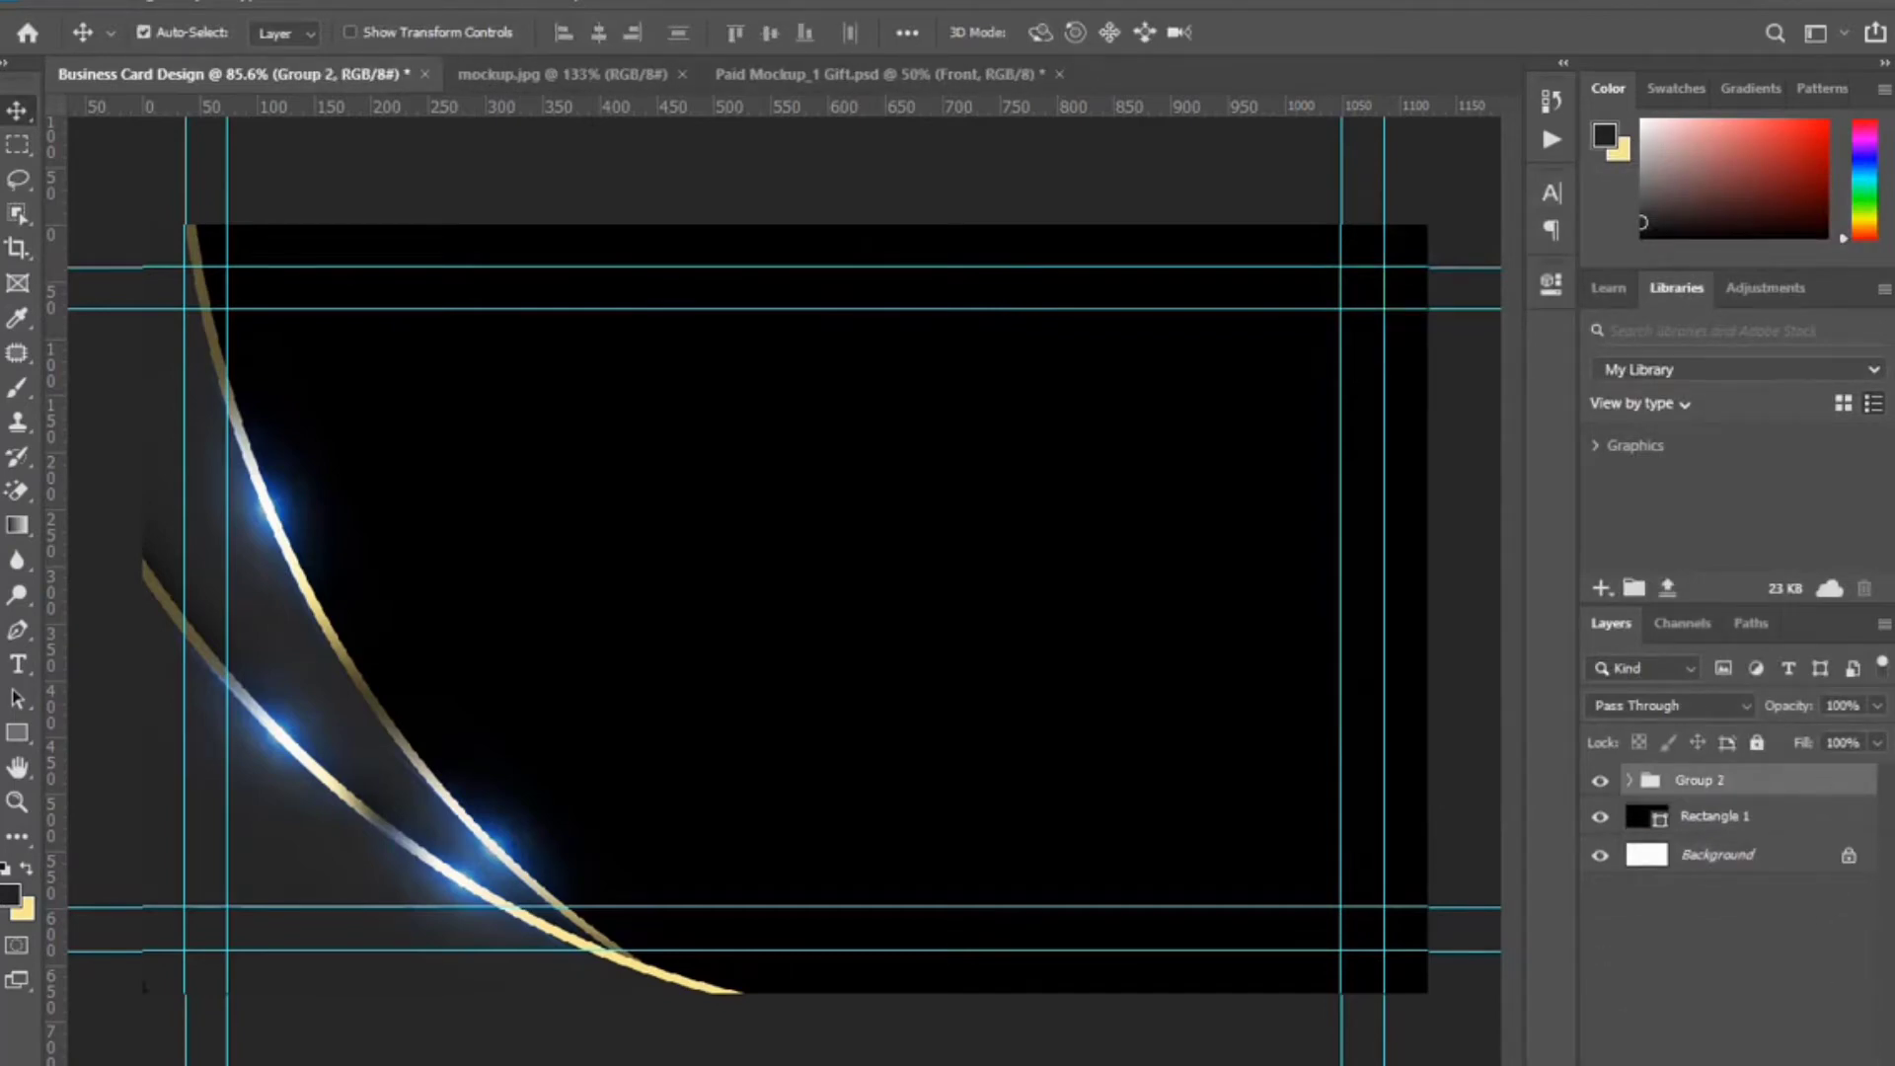
{"action": "key", "text": "ctrl+j"}
{"action": "right_click", "coordinate": [1772, 784]}
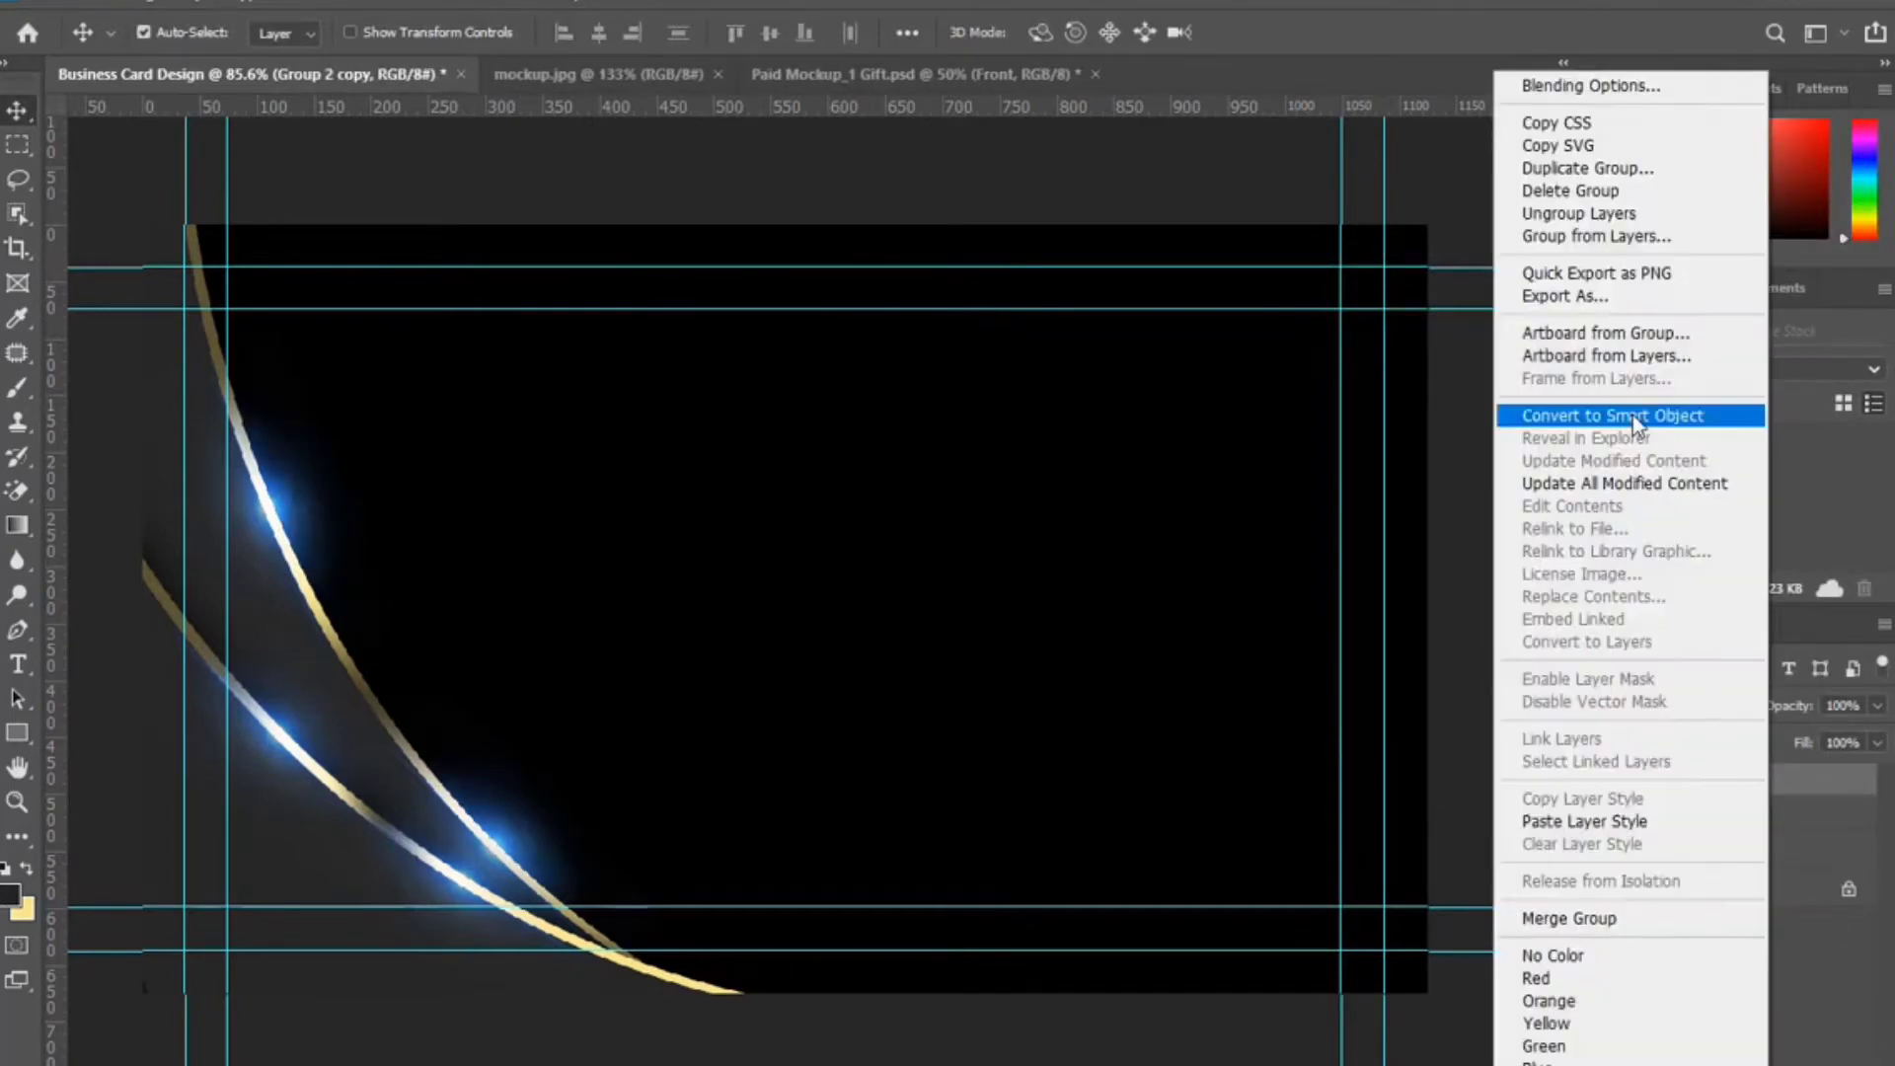
{"action": "left_click", "coordinate": [1569, 410]}
Flip the swoosh copy horizontally and vertically and place it along the card's top-right edge.
{"action": "key", "text": "ctrl+t"}
{"action": "right_click", "coordinate": [500, 699]}
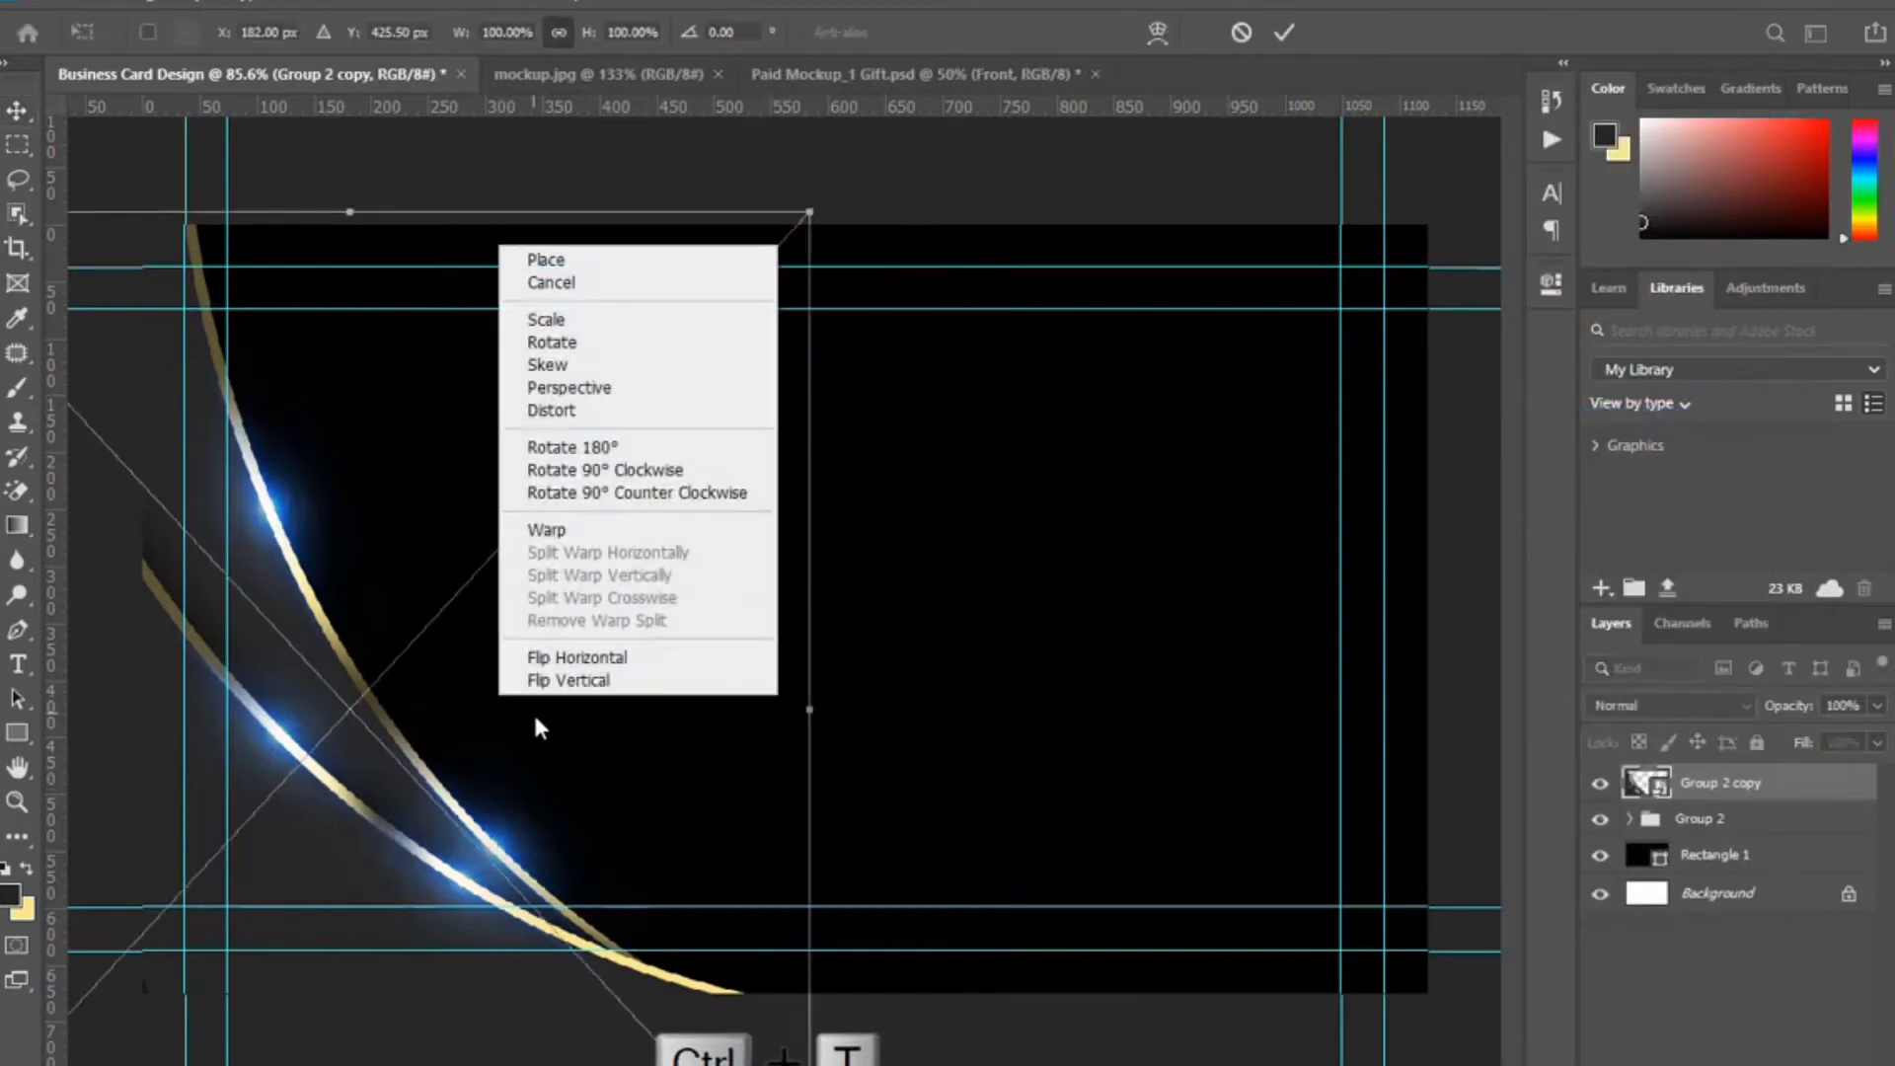
{"action": "left_click", "coordinate": [554, 656]}
{"action": "right_click", "coordinate": [592, 609]}
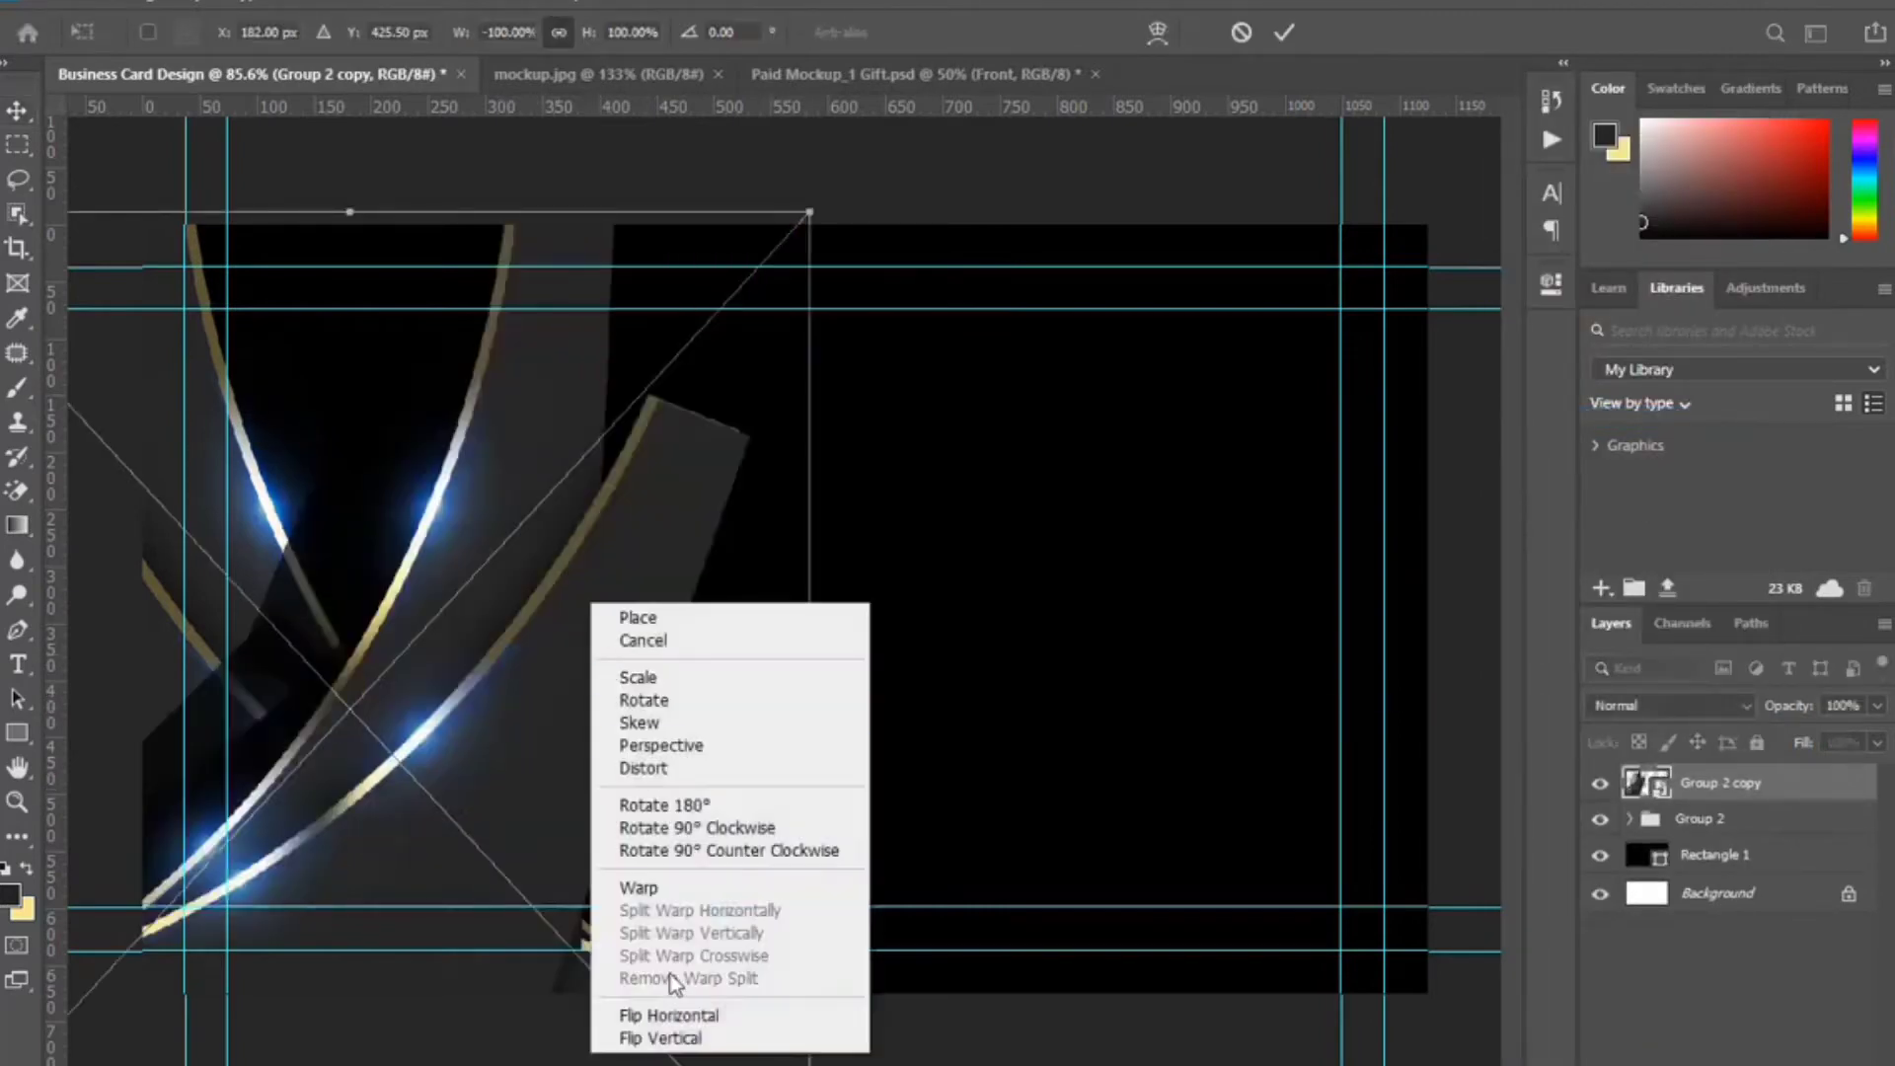
{"action": "left_click", "coordinate": [679, 1038]}
{"action": "left_click_drag", "start_coordinate": [520, 665], "coordinate": [1414, 452]}
{"action": "key", "text": "Left"}
{"action": "key", "text": "Left"}
{"action": "key", "text": "Left"}
{"action": "key", "text": "Left"}
{"action": "key", "text": "Left"}
{"action": "key", "text": "Left"}
{"action": "key", "text": "Left"}
{"action": "key", "text": "Left"}
{"action": "key", "text": "Left"}
{"action": "key", "text": "Left"}
{"action": "key", "text": "Left"}
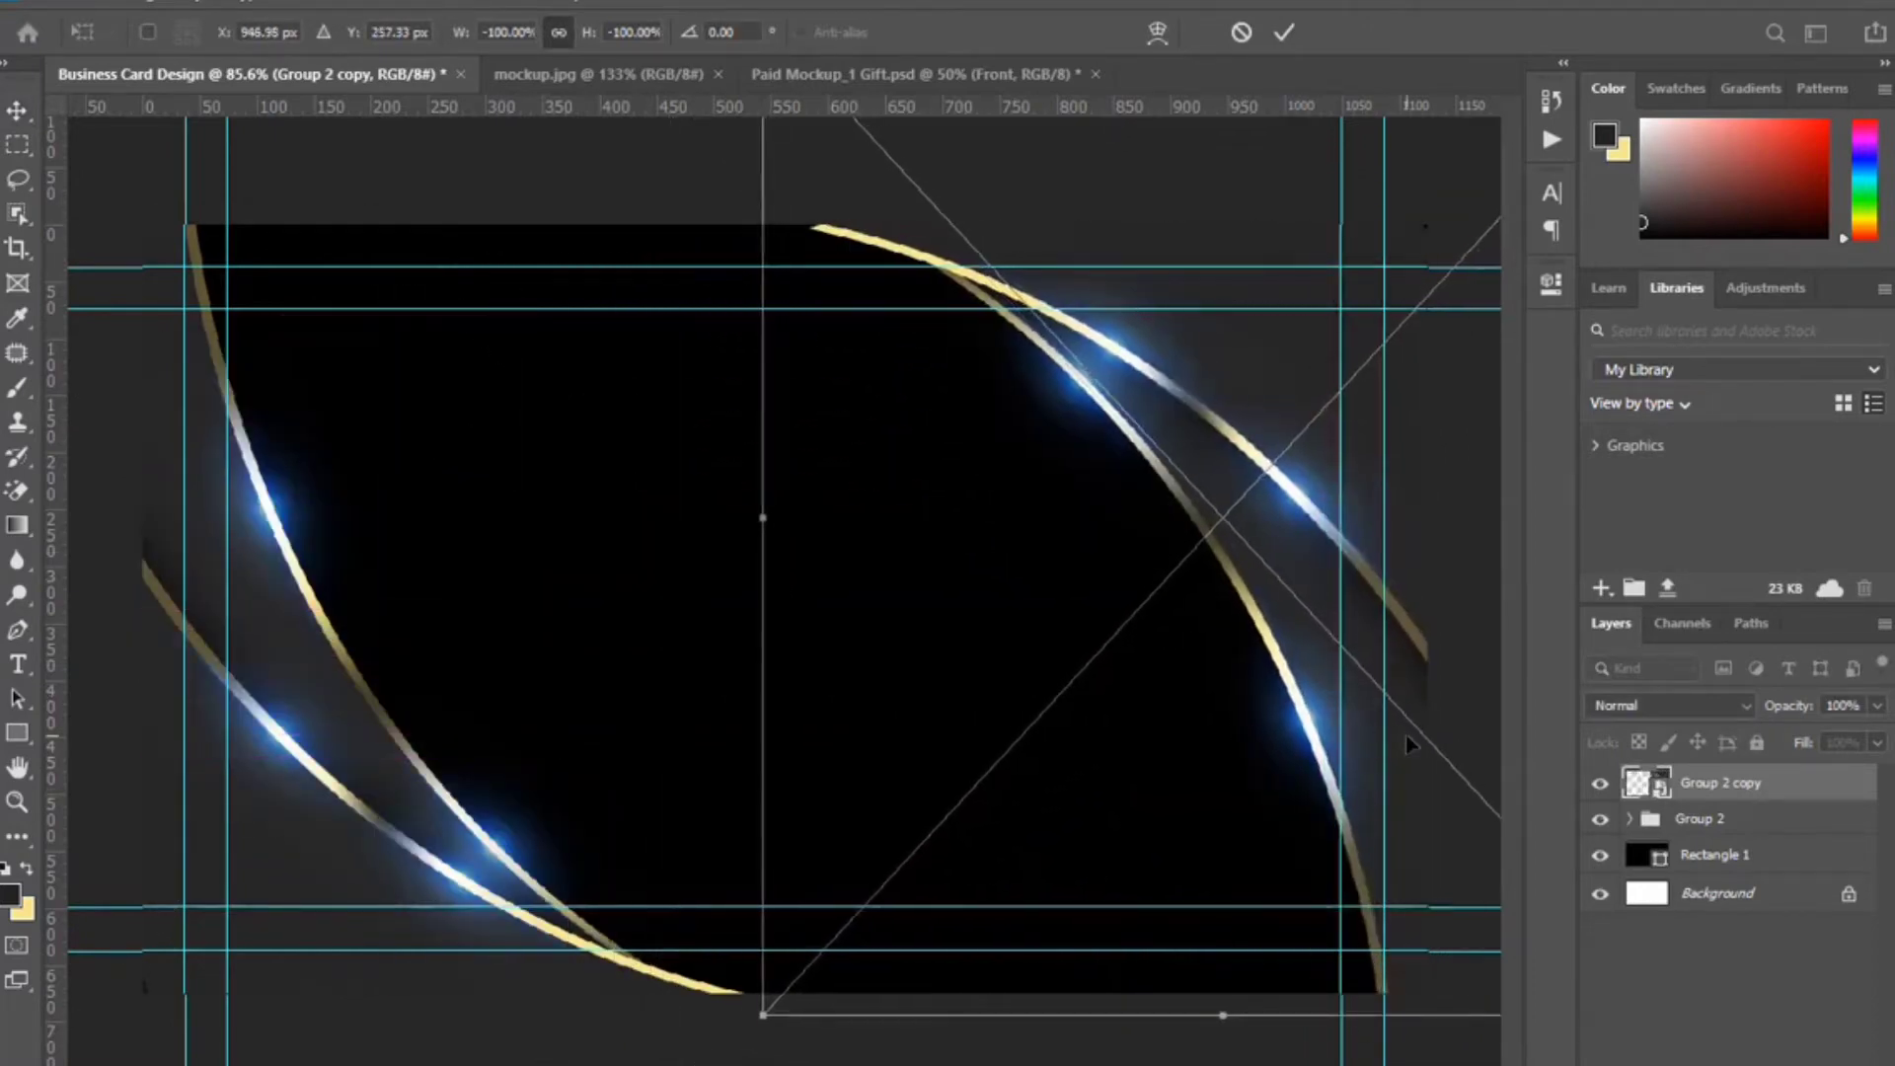
{"action": "left_click", "coordinate": [1283, 35]}
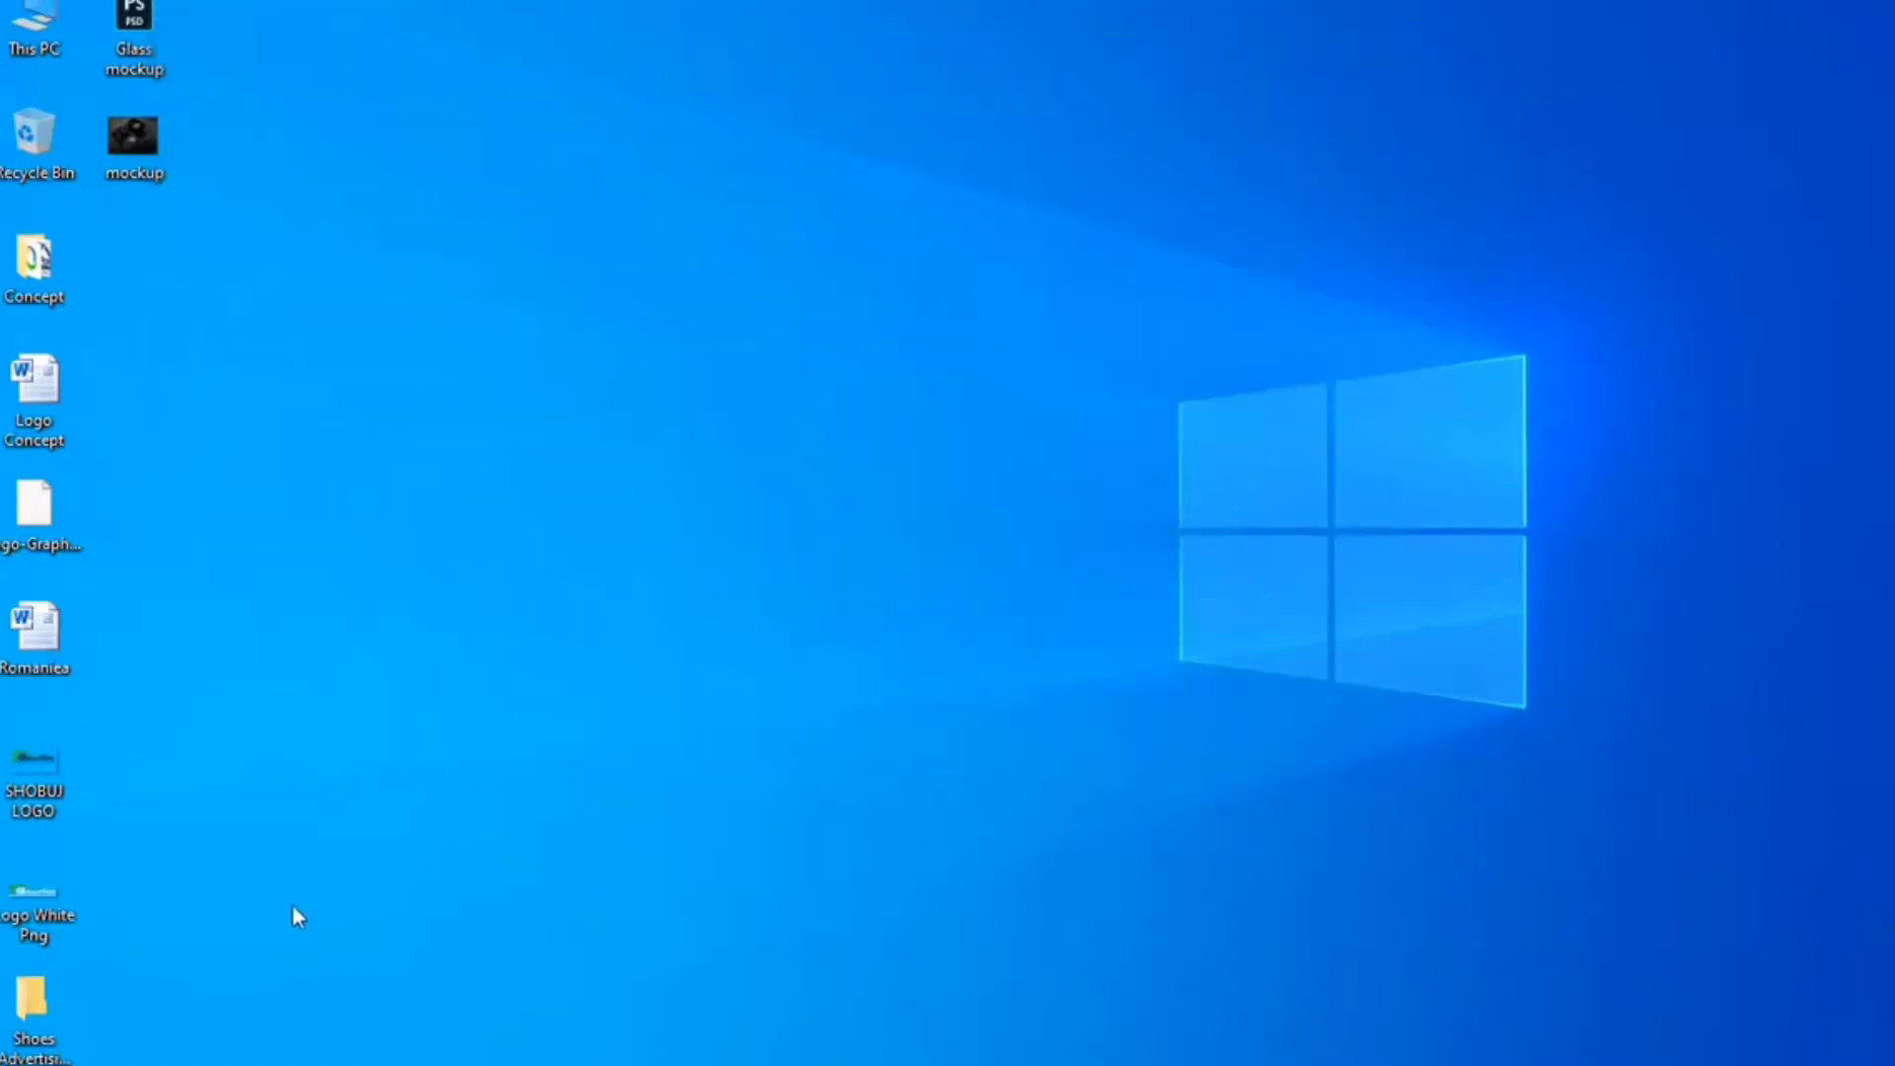
Drop Logo White Png onto the card, scale it to about 46%, and centre it.
{"action": "left_click_drag", "start_coordinate": [34, 903], "coordinate": [429, 25]}
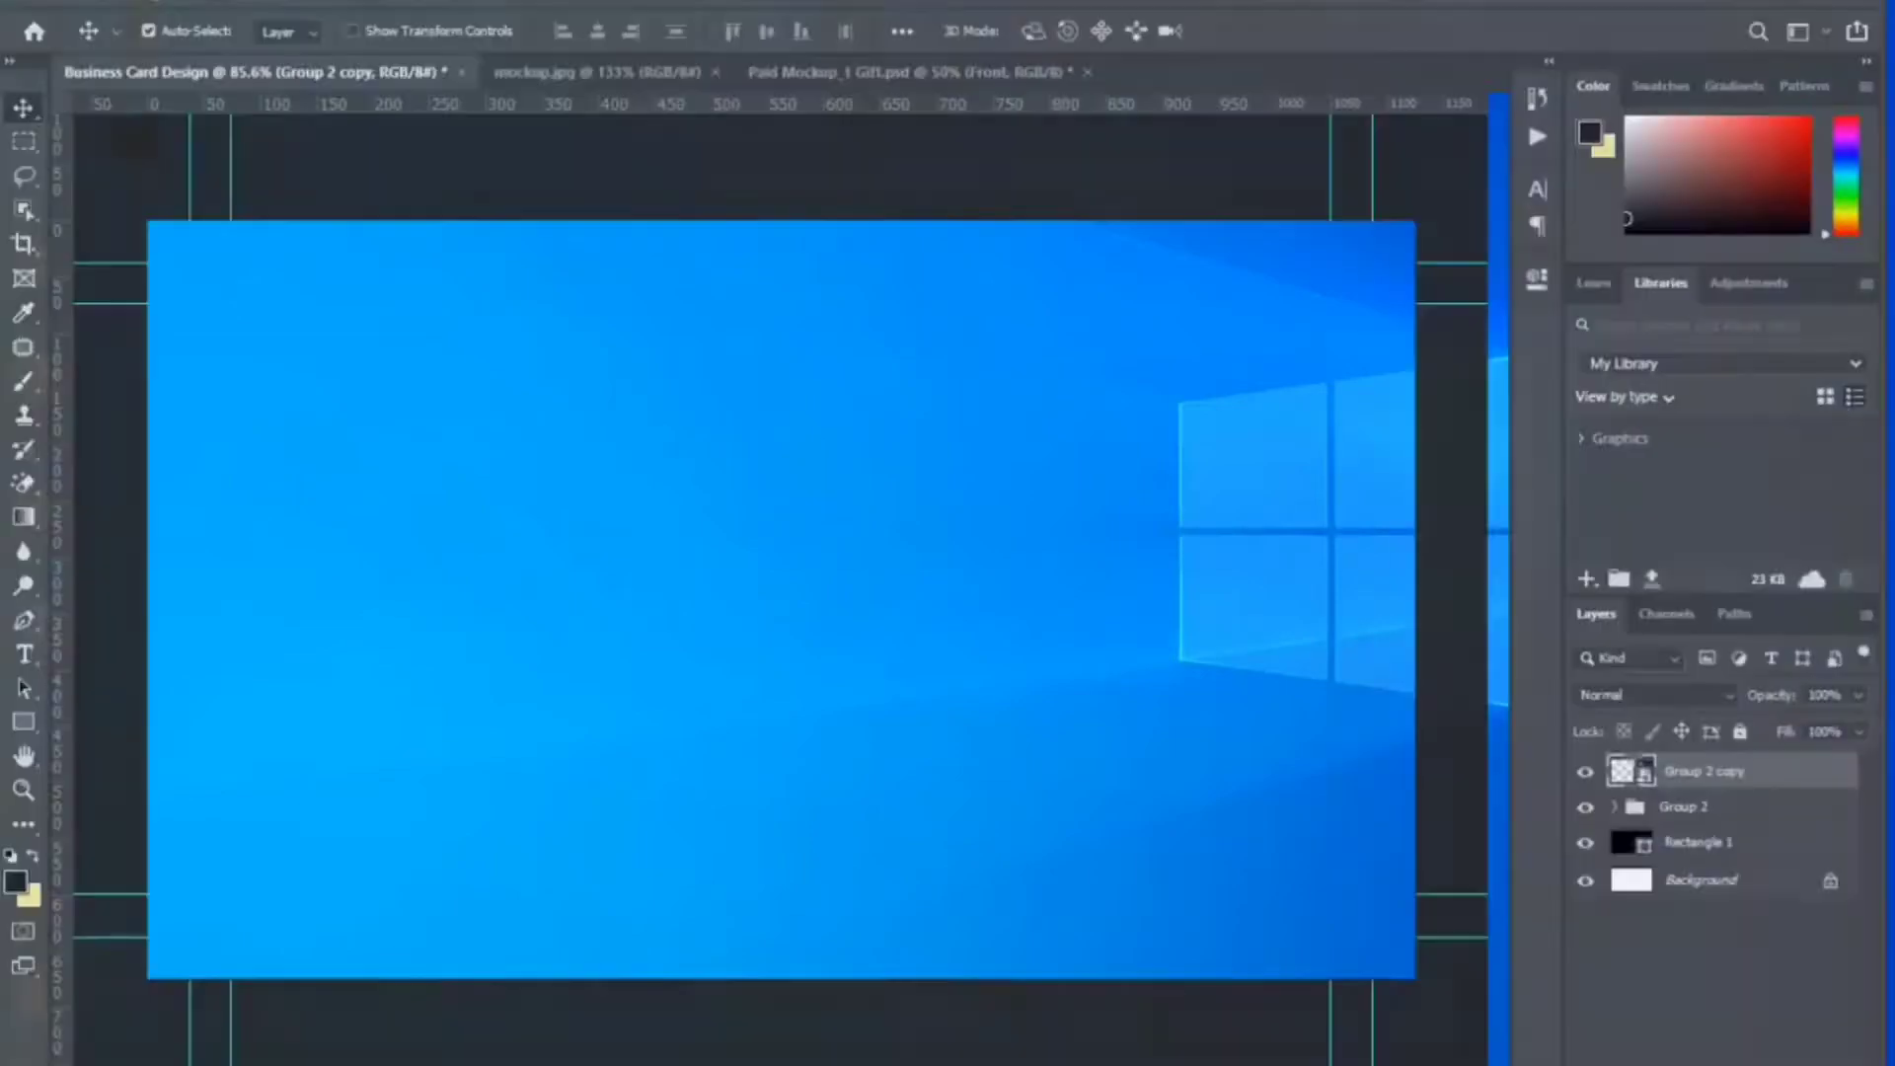
{"action": "left_click_drag", "start_coordinate": [430, 25], "coordinate": [683, 677]}
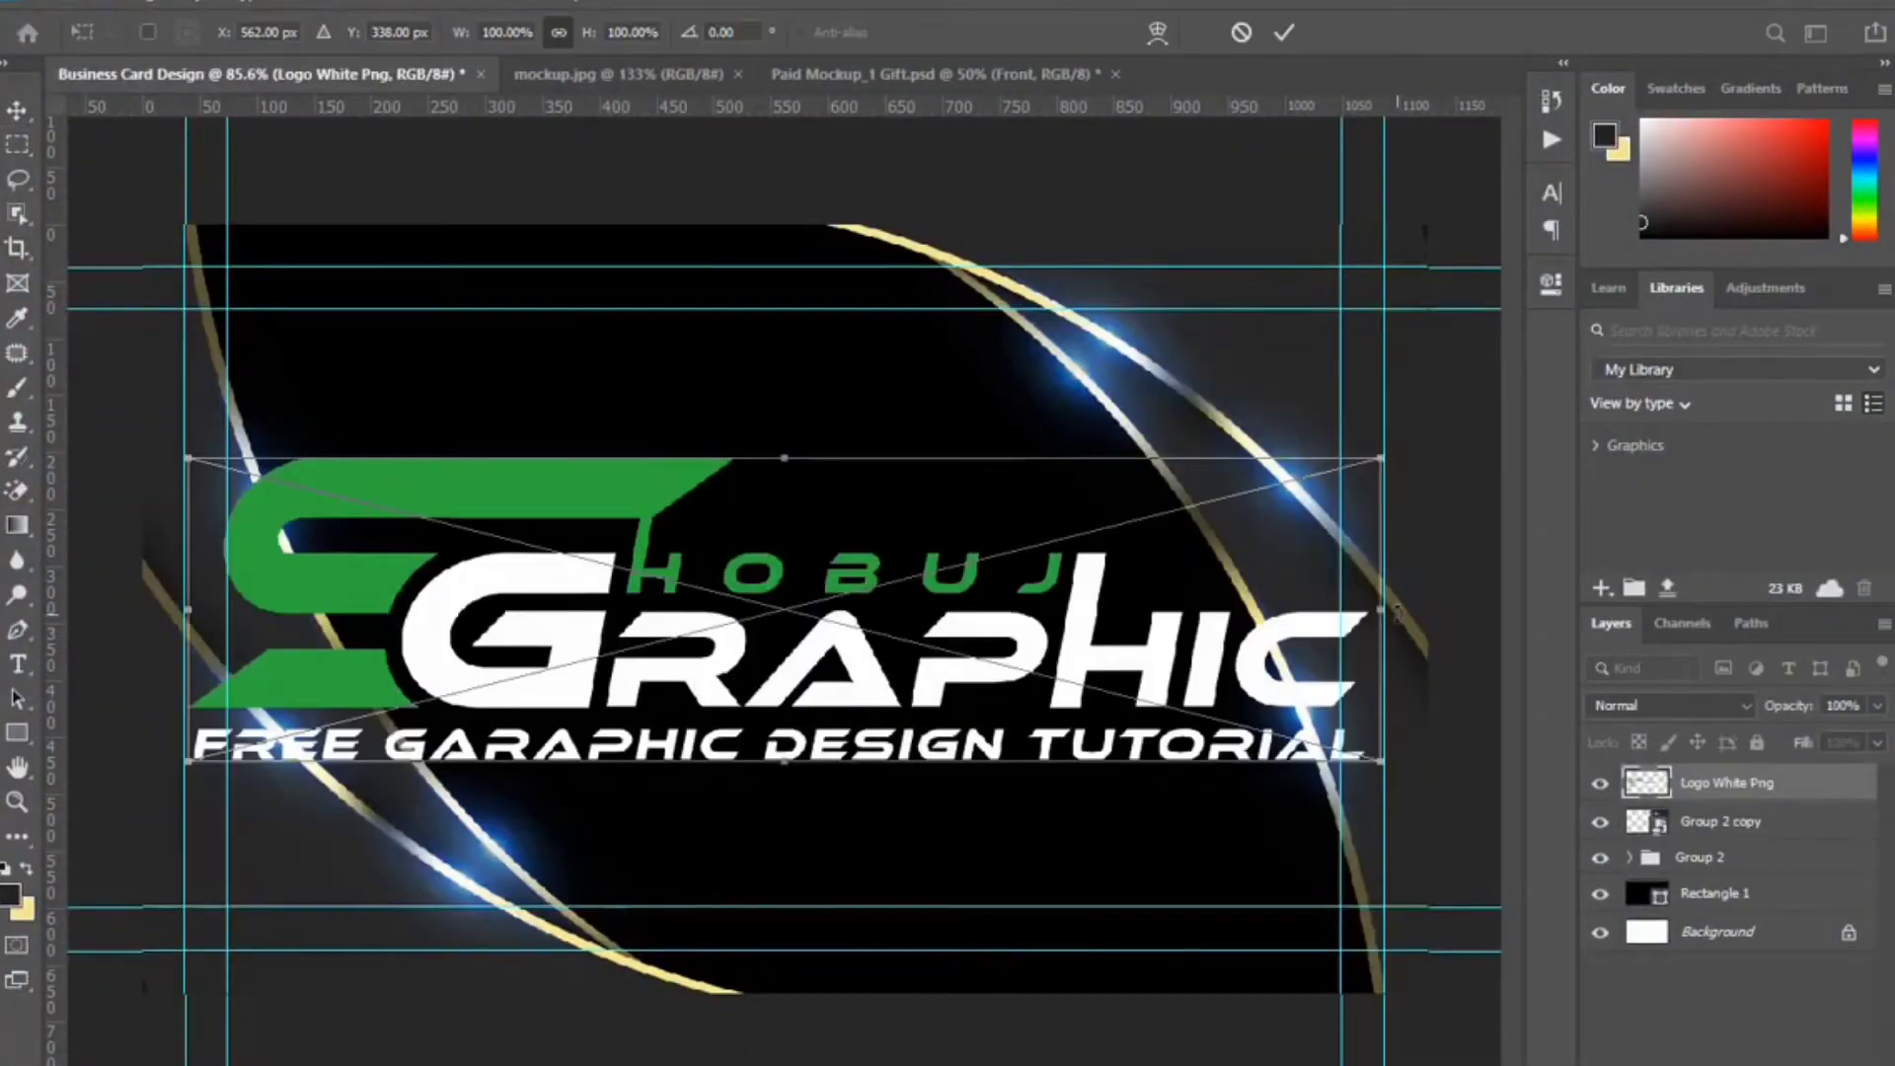
{"action": "left_click_drag", "start_coordinate": [1382, 609], "coordinate": [965, 610]}
{"action": "left_click_drag", "start_coordinate": [185, 610], "coordinate": [492, 609]}
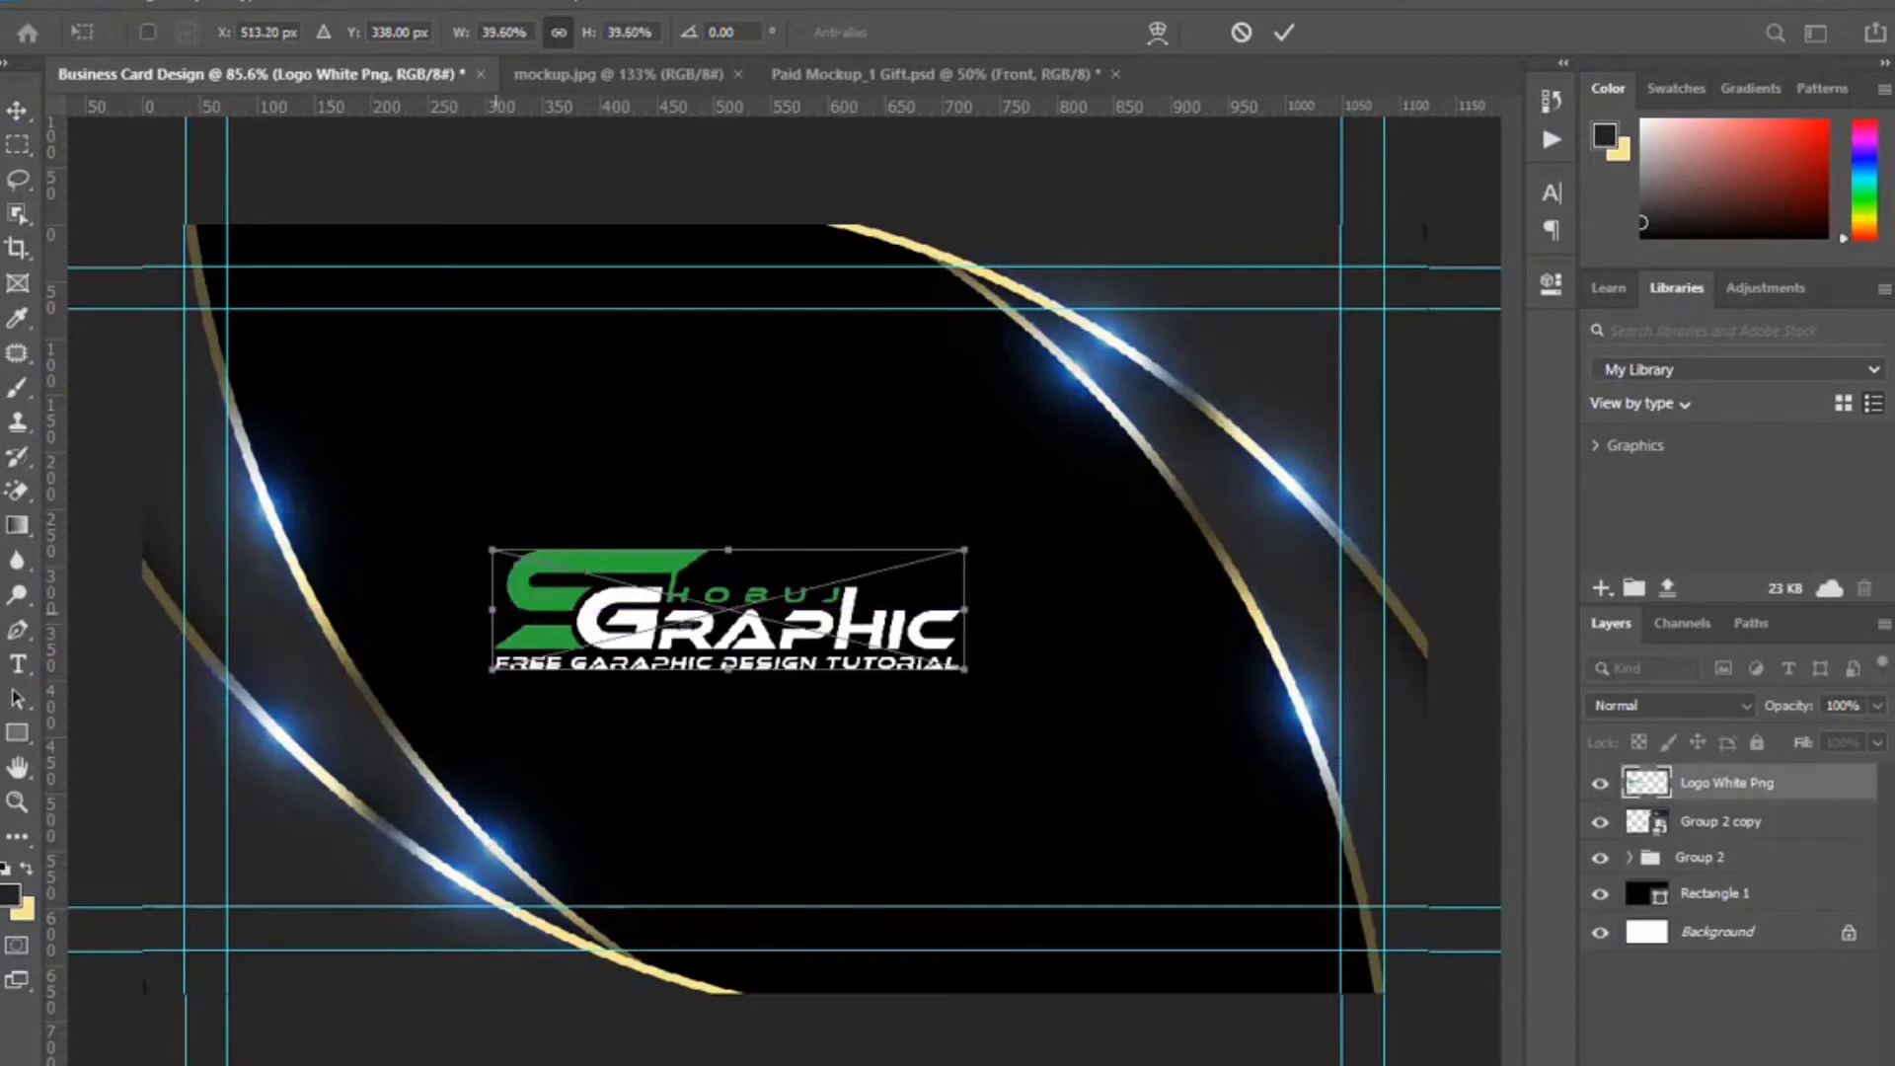
{"action": "mouse_move", "coordinate": [873, 622]}
{"action": "left_mouse_down"}
{"action": "mouse_move", "coordinate": [901, 560]}
{"action": "mouse_move", "coordinate": [893, 599]}
{"action": "left_mouse_up"}
{"action": "left_click_drag", "start_coordinate": [985, 527], "coordinate": [1058, 509]}
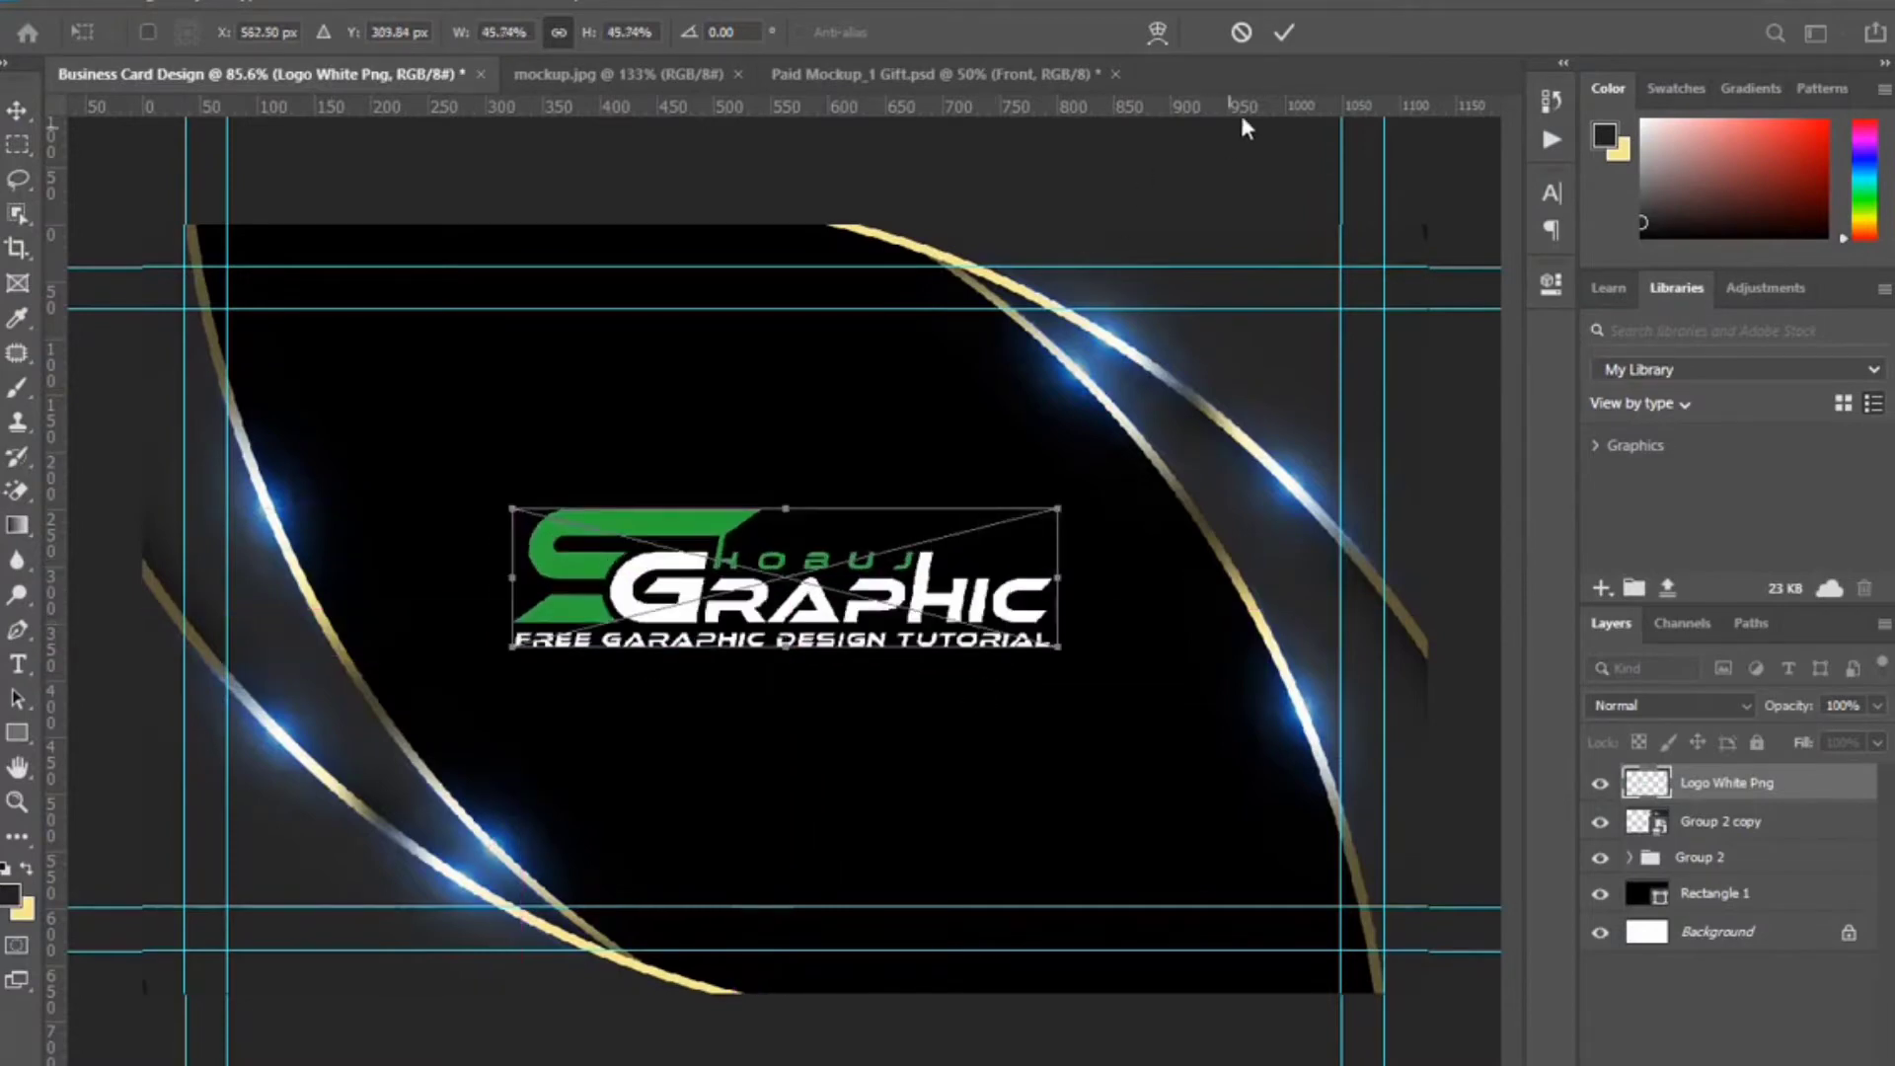
{"action": "left_click", "coordinate": [1283, 33]}
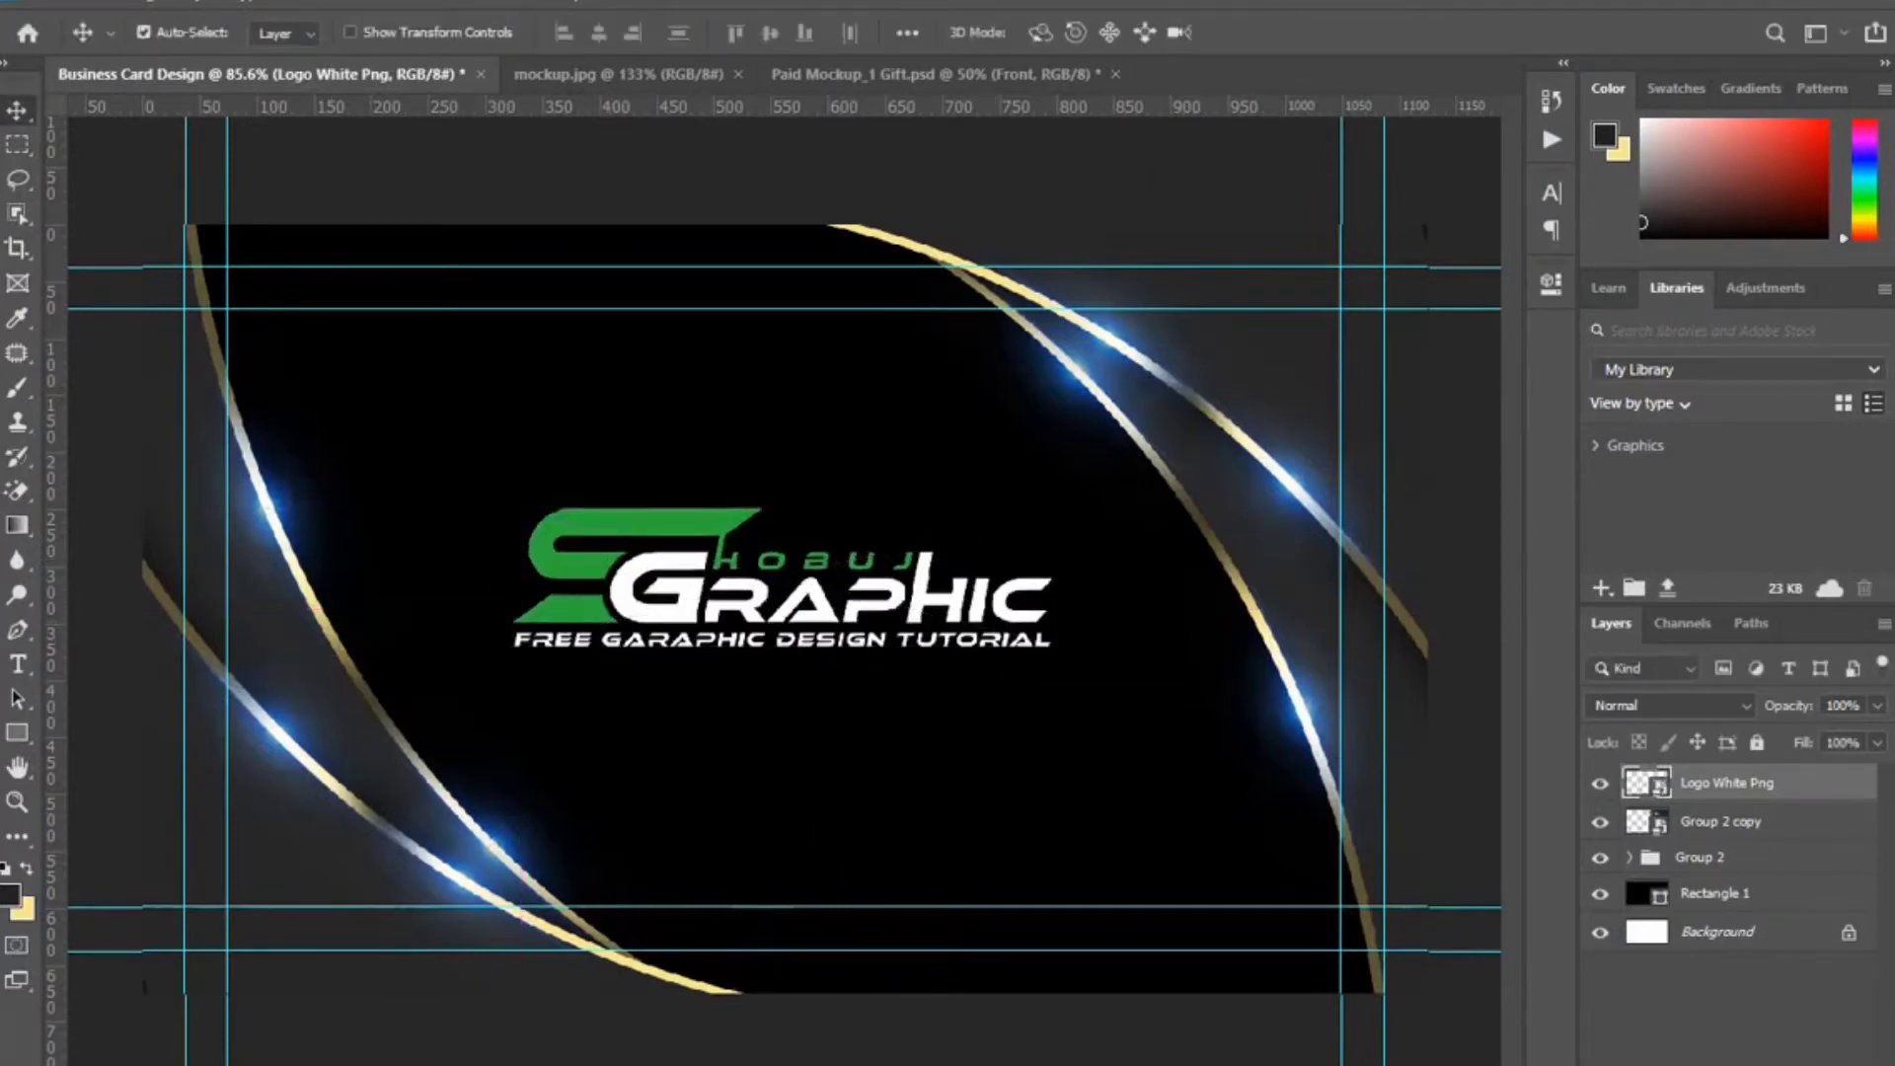
Give the logo a gold Gradient Overlay at 150% scale, positioning the gradient across the logo.
{"action": "double_click", "coordinate": [1798, 782]}
{"action": "left_click", "coordinate": [1029, 578]}
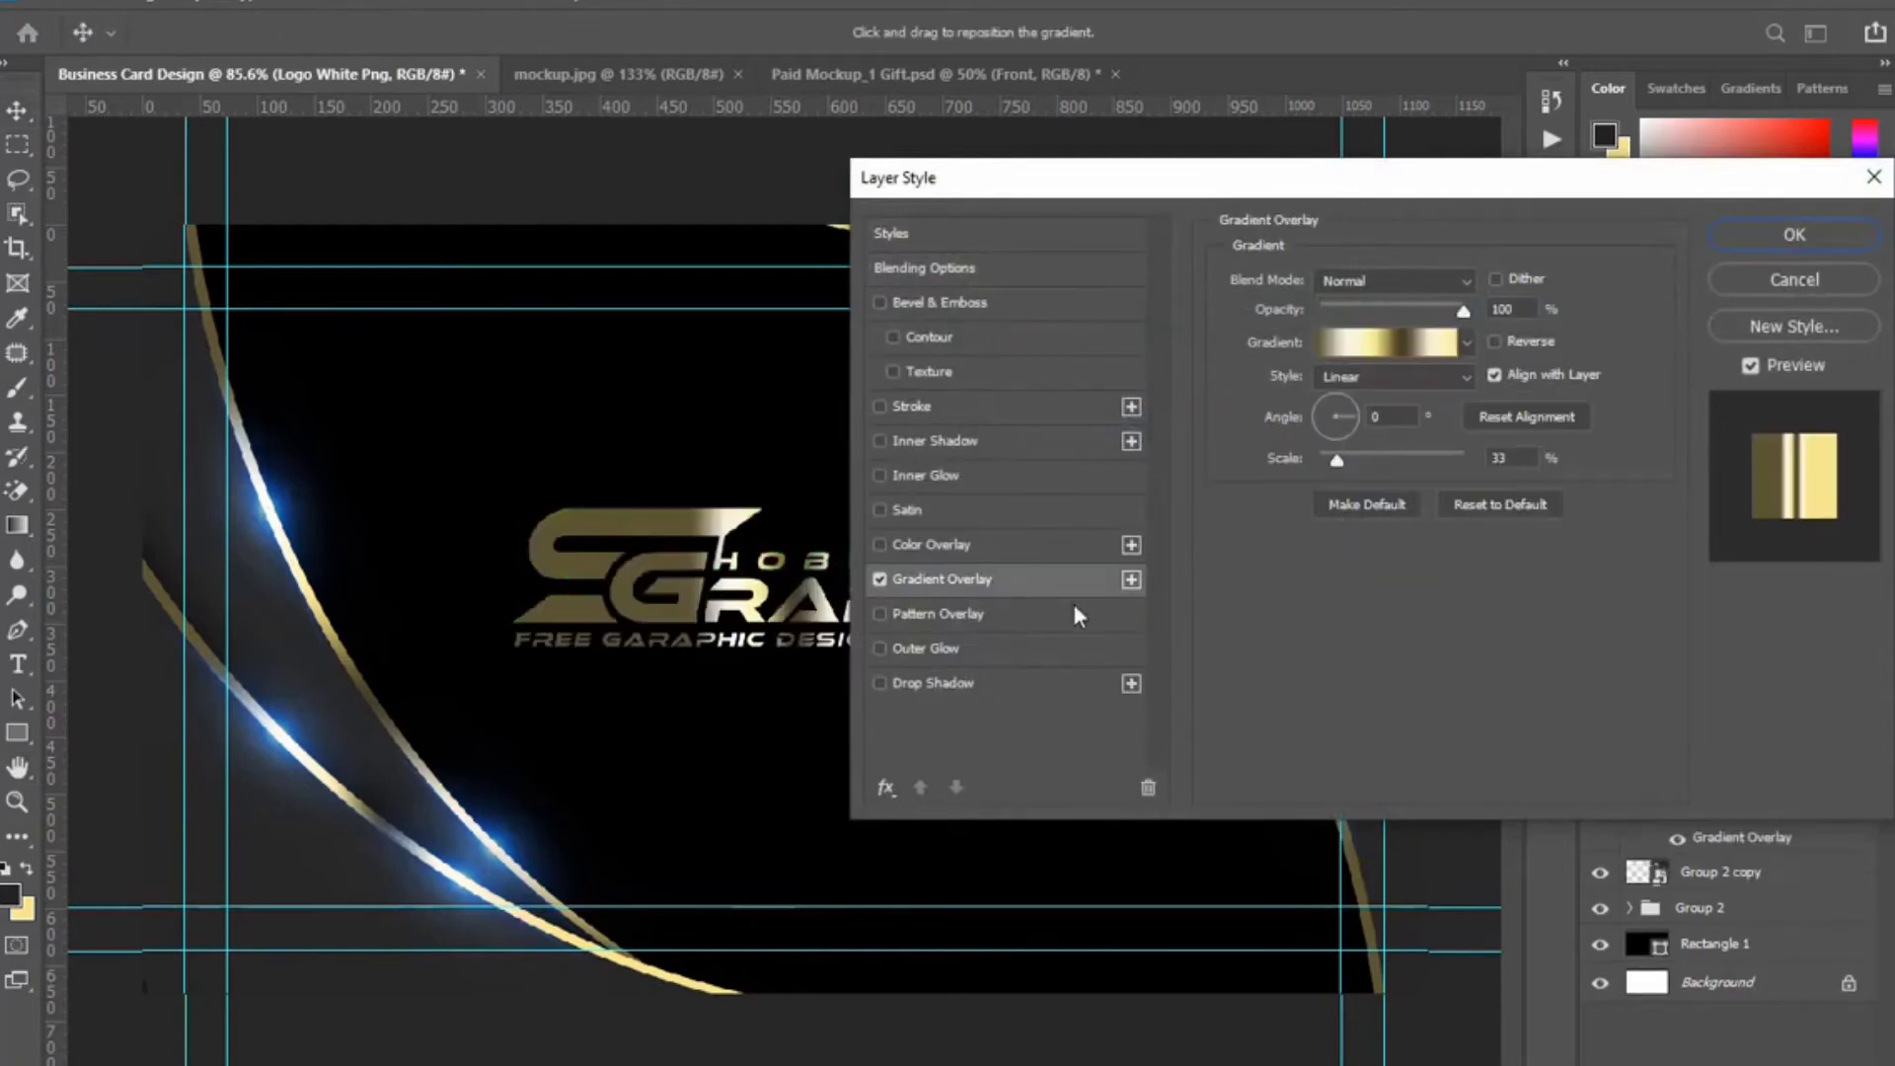
{"action": "left_click_drag", "start_coordinate": [1173, 182], "coordinate": [1240, 170]}
{"action": "left_click_drag", "start_coordinate": [856, 586], "coordinate": [685, 587]}
{"action": "left_click_drag", "start_coordinate": [1406, 456], "coordinate": [1493, 451]}
{"action": "left_click_drag", "start_coordinate": [1236, 168], "coordinate": [1631, 182]}
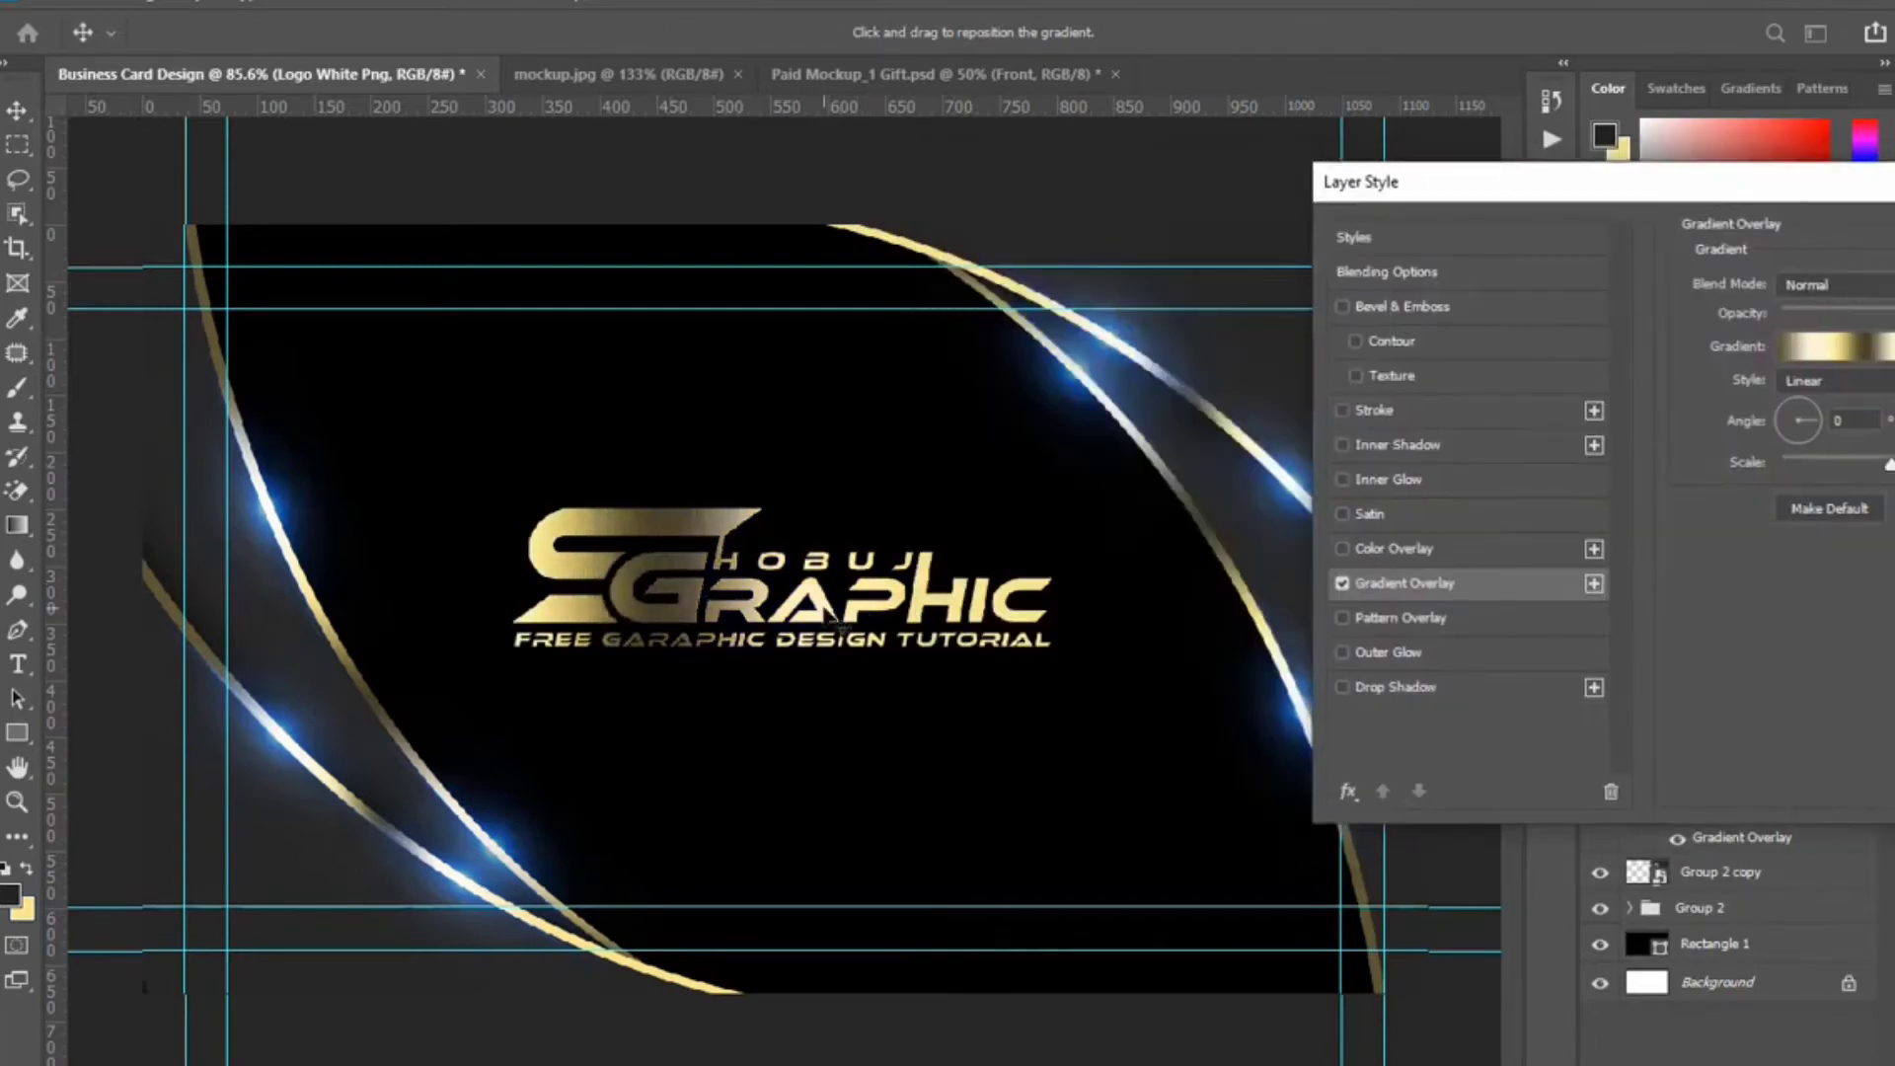
{"action": "left_click_drag", "start_coordinate": [837, 624], "coordinate": [1133, 622]}
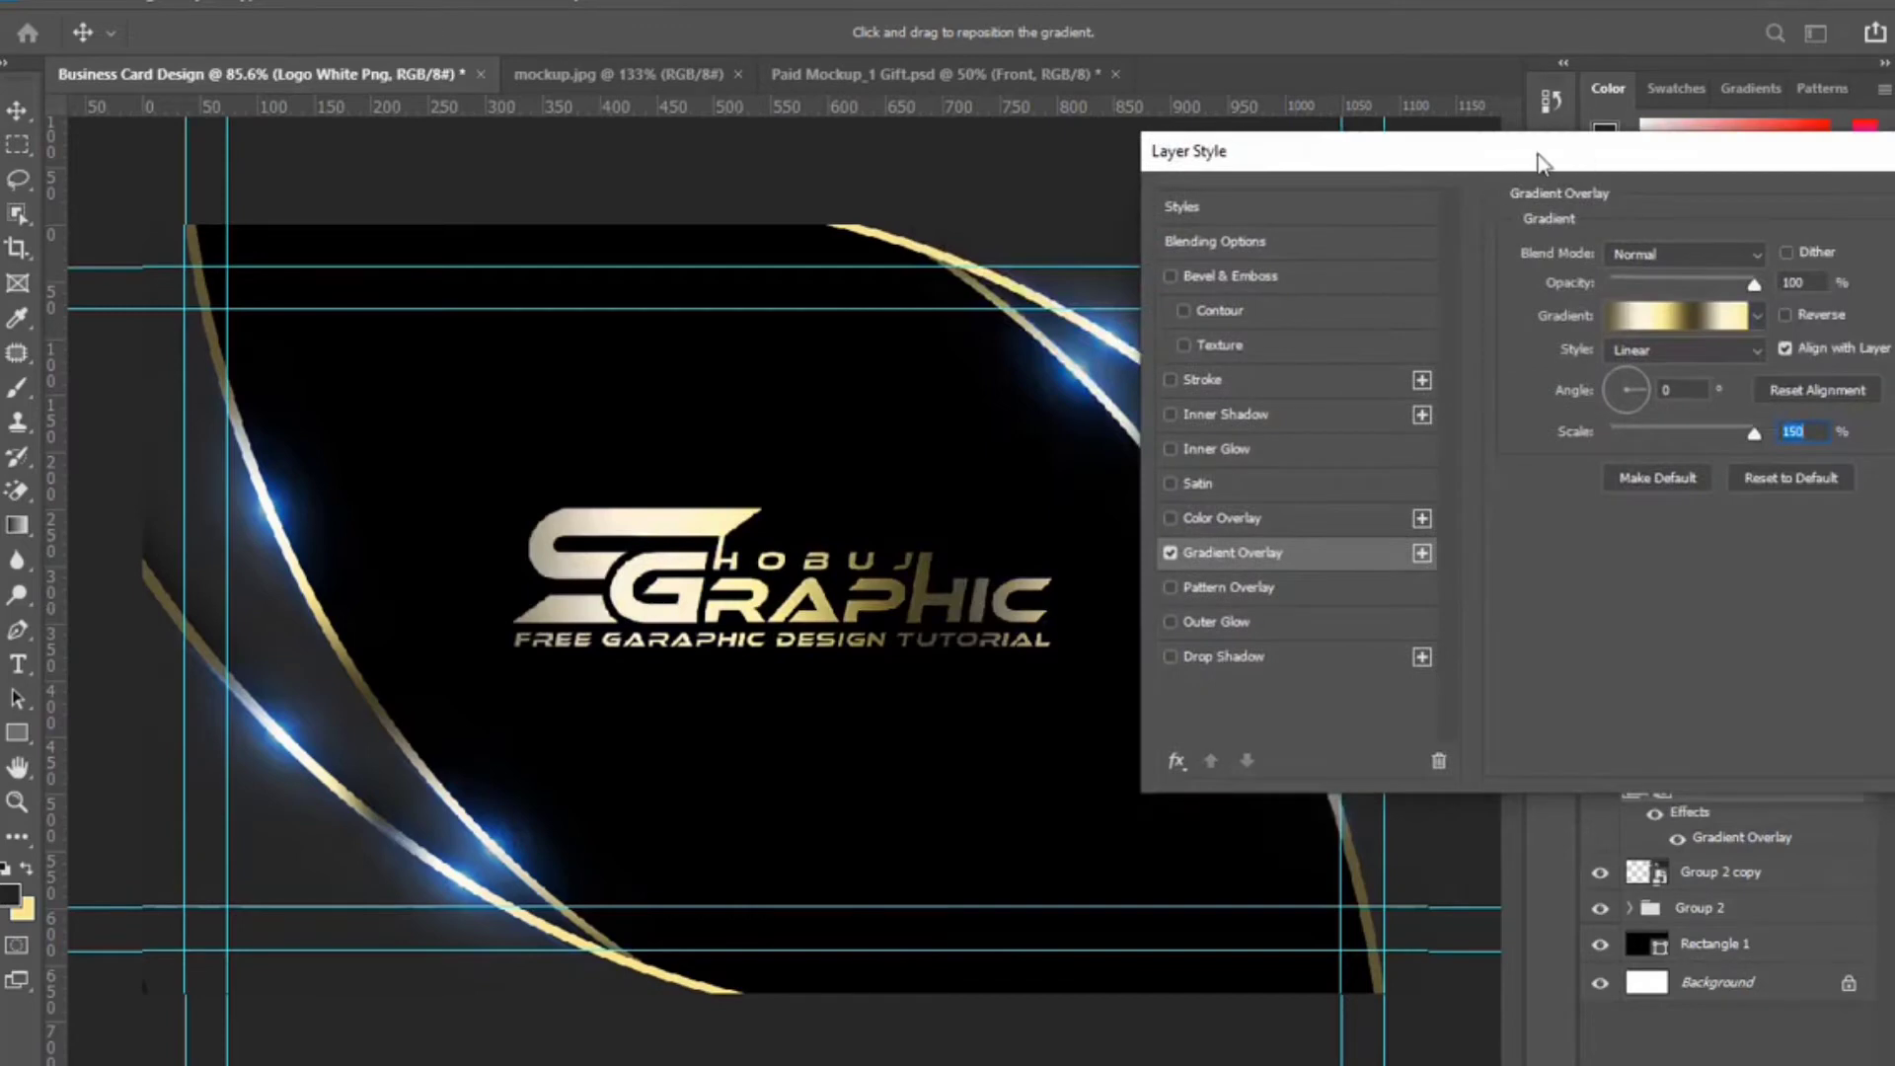
{"action": "left_click_drag", "start_coordinate": [1543, 163], "coordinate": [1145, 227]}
{"action": "left_click", "coordinate": [1662, 281]}
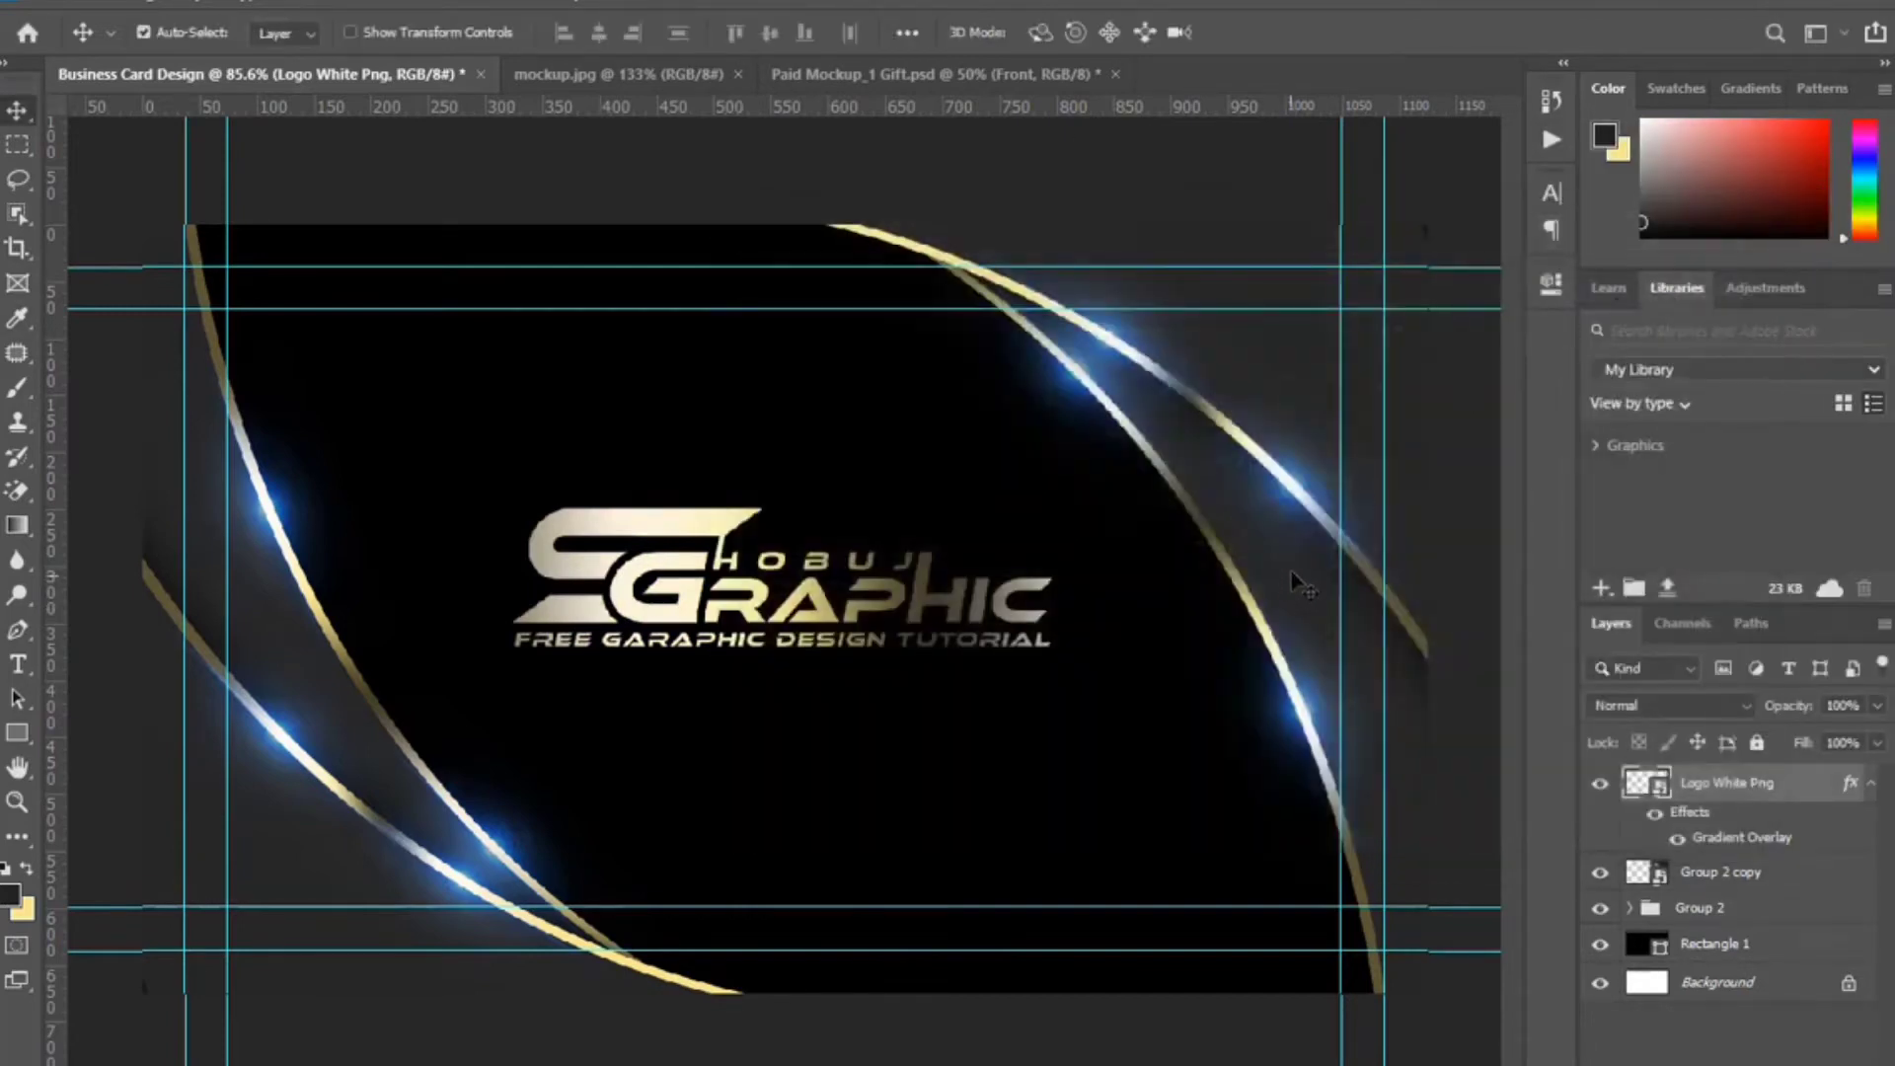
Duplicate a blue flare to the top of the stack, shrink it to about 4%, rotate 27°, and place it on the logo.
{"action": "left_click", "coordinate": [296, 746]}
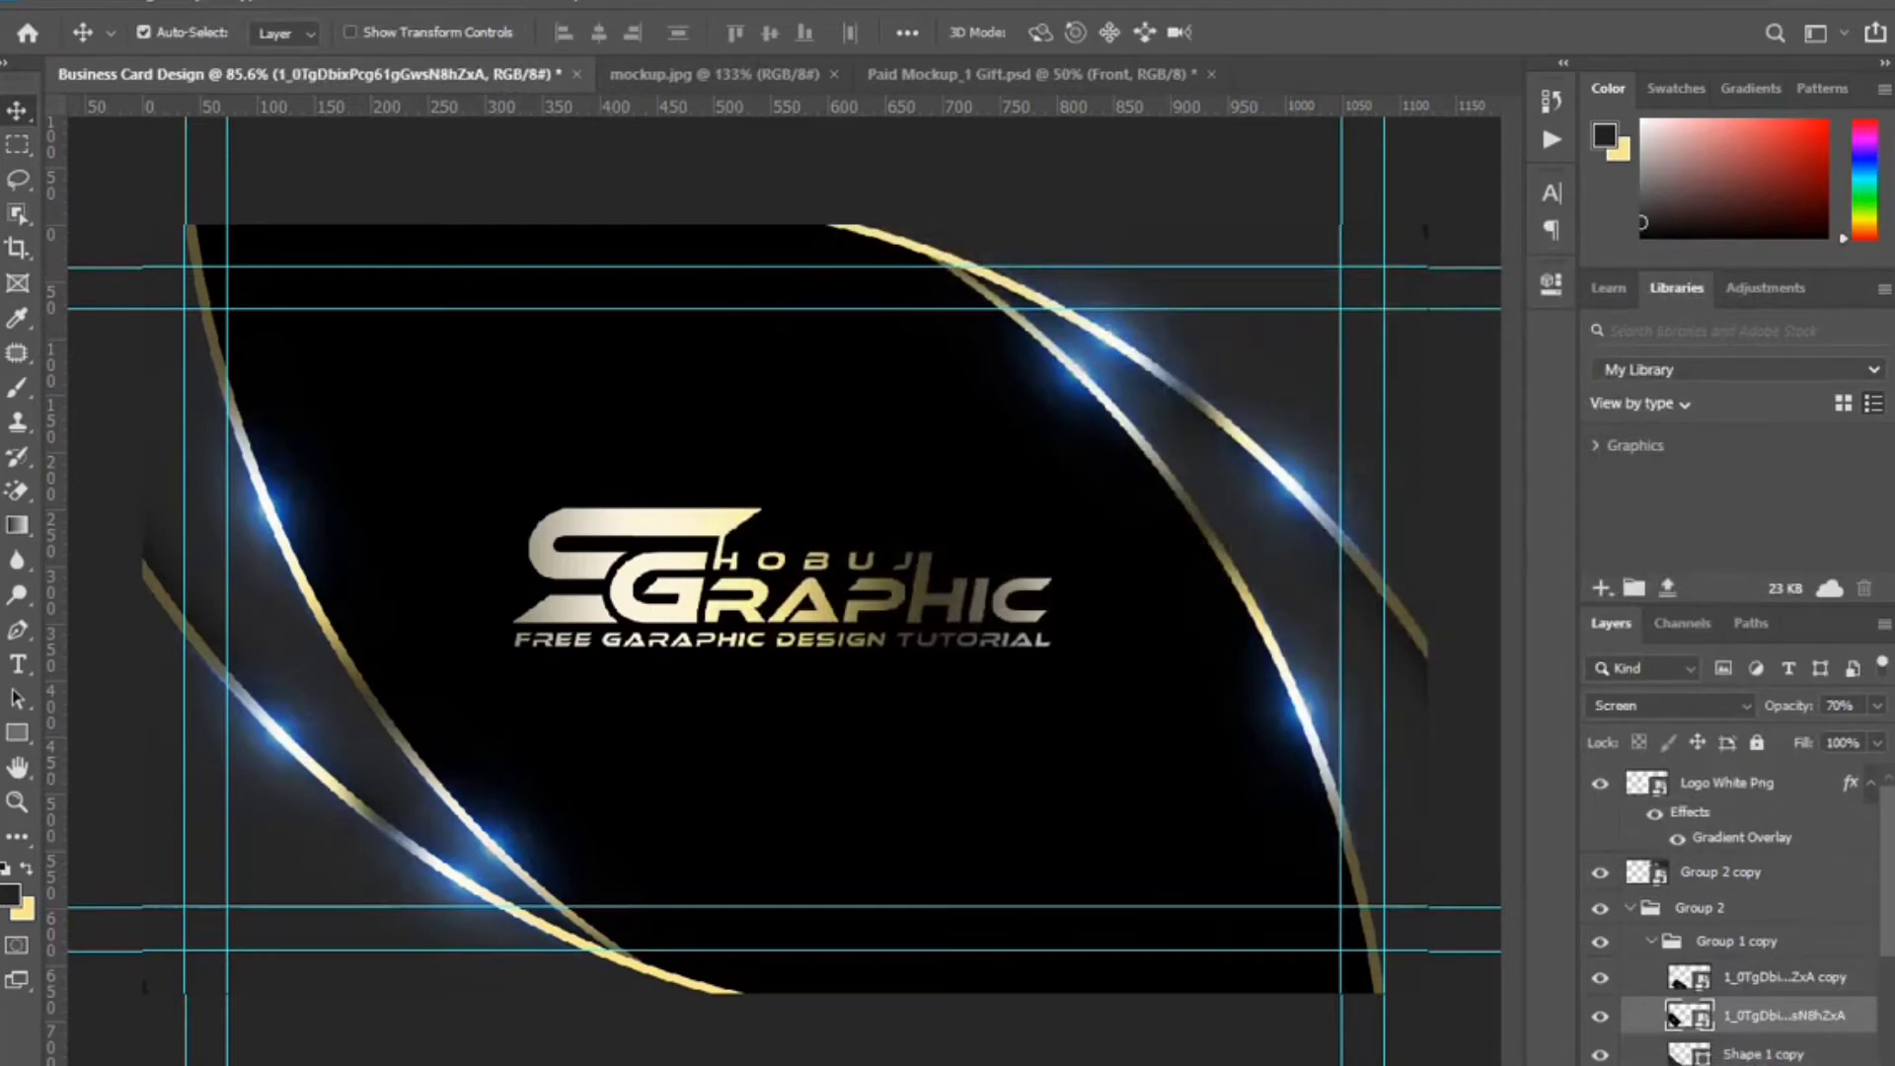
{"action": "key", "text": "ctrl+j"}
{"action": "left_click_drag", "start_coordinate": [1816, 1016], "coordinate": [1792, 771]}
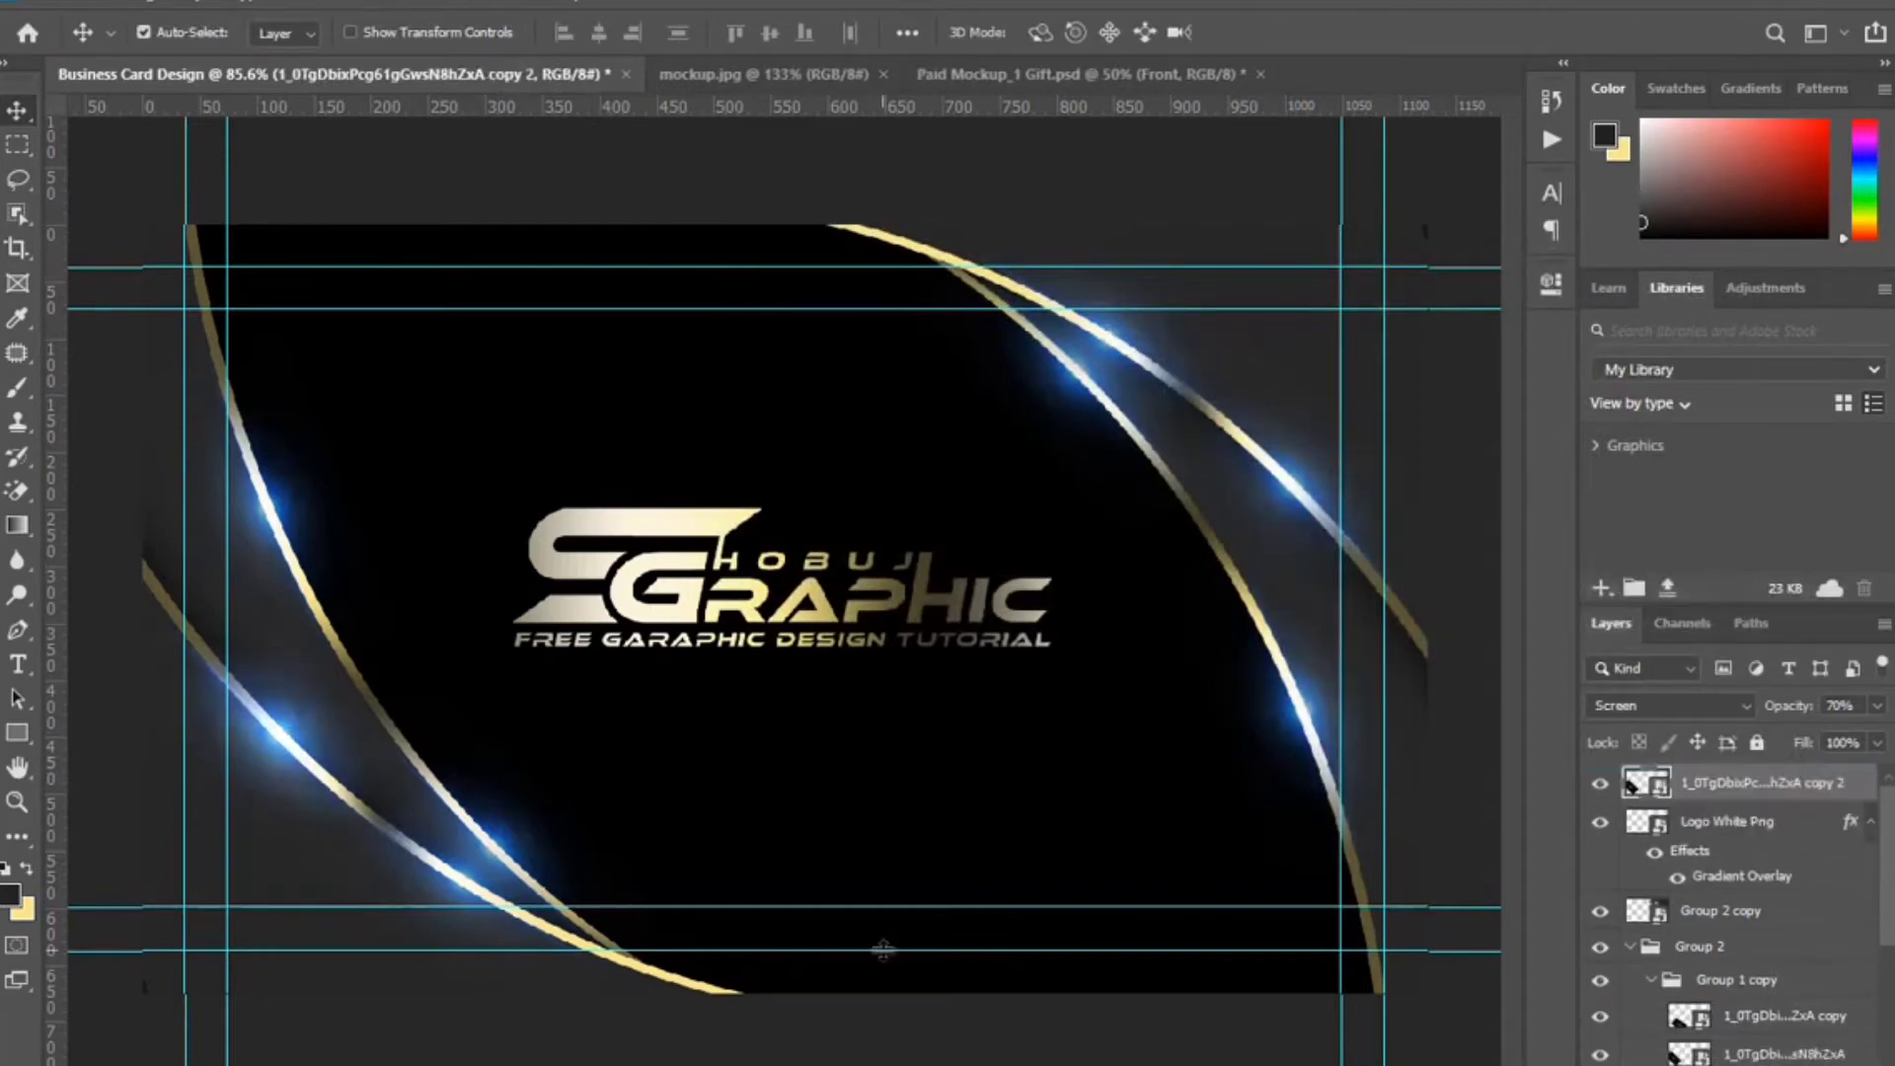
{"action": "key", "text": "ctrl+t"}
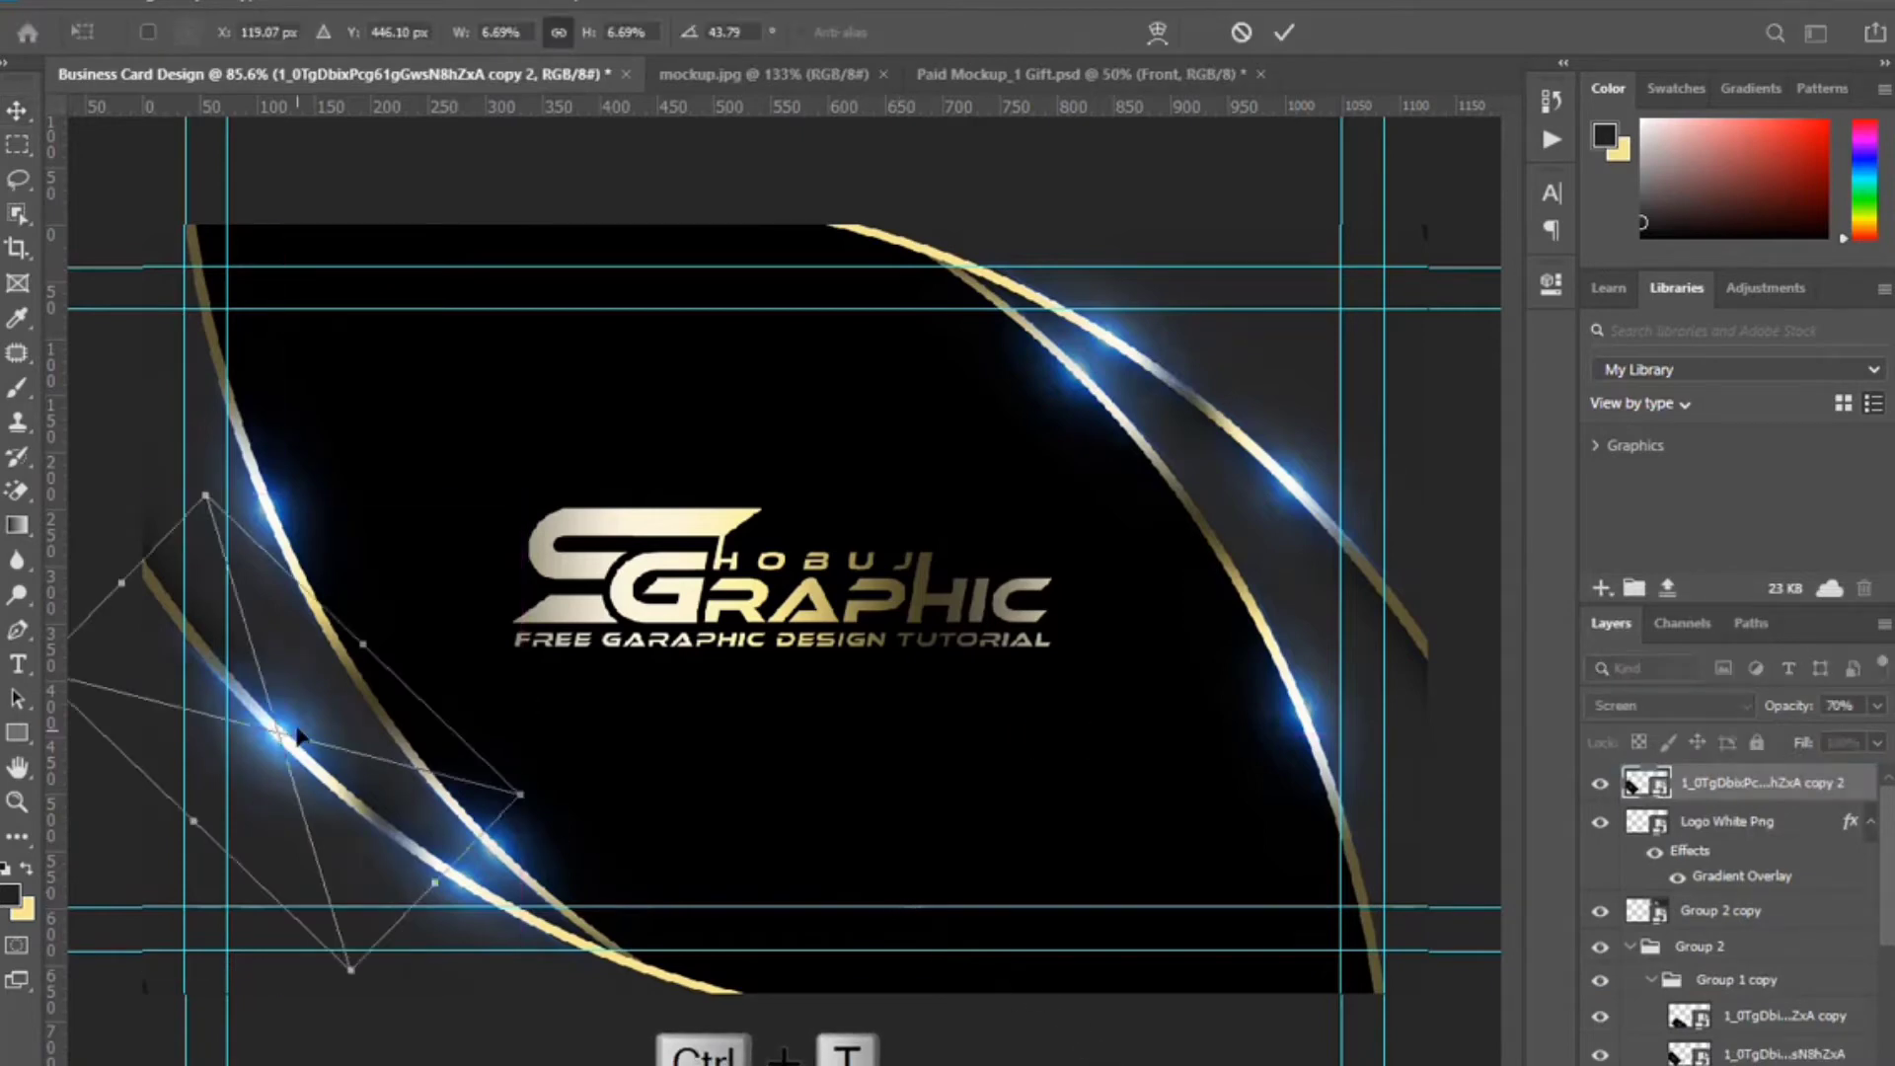
{"action": "left_click_drag", "start_coordinate": [296, 736], "coordinate": [784, 512]}
{"action": "left_click_drag", "start_coordinate": [938, 715], "coordinate": [987, 661]}
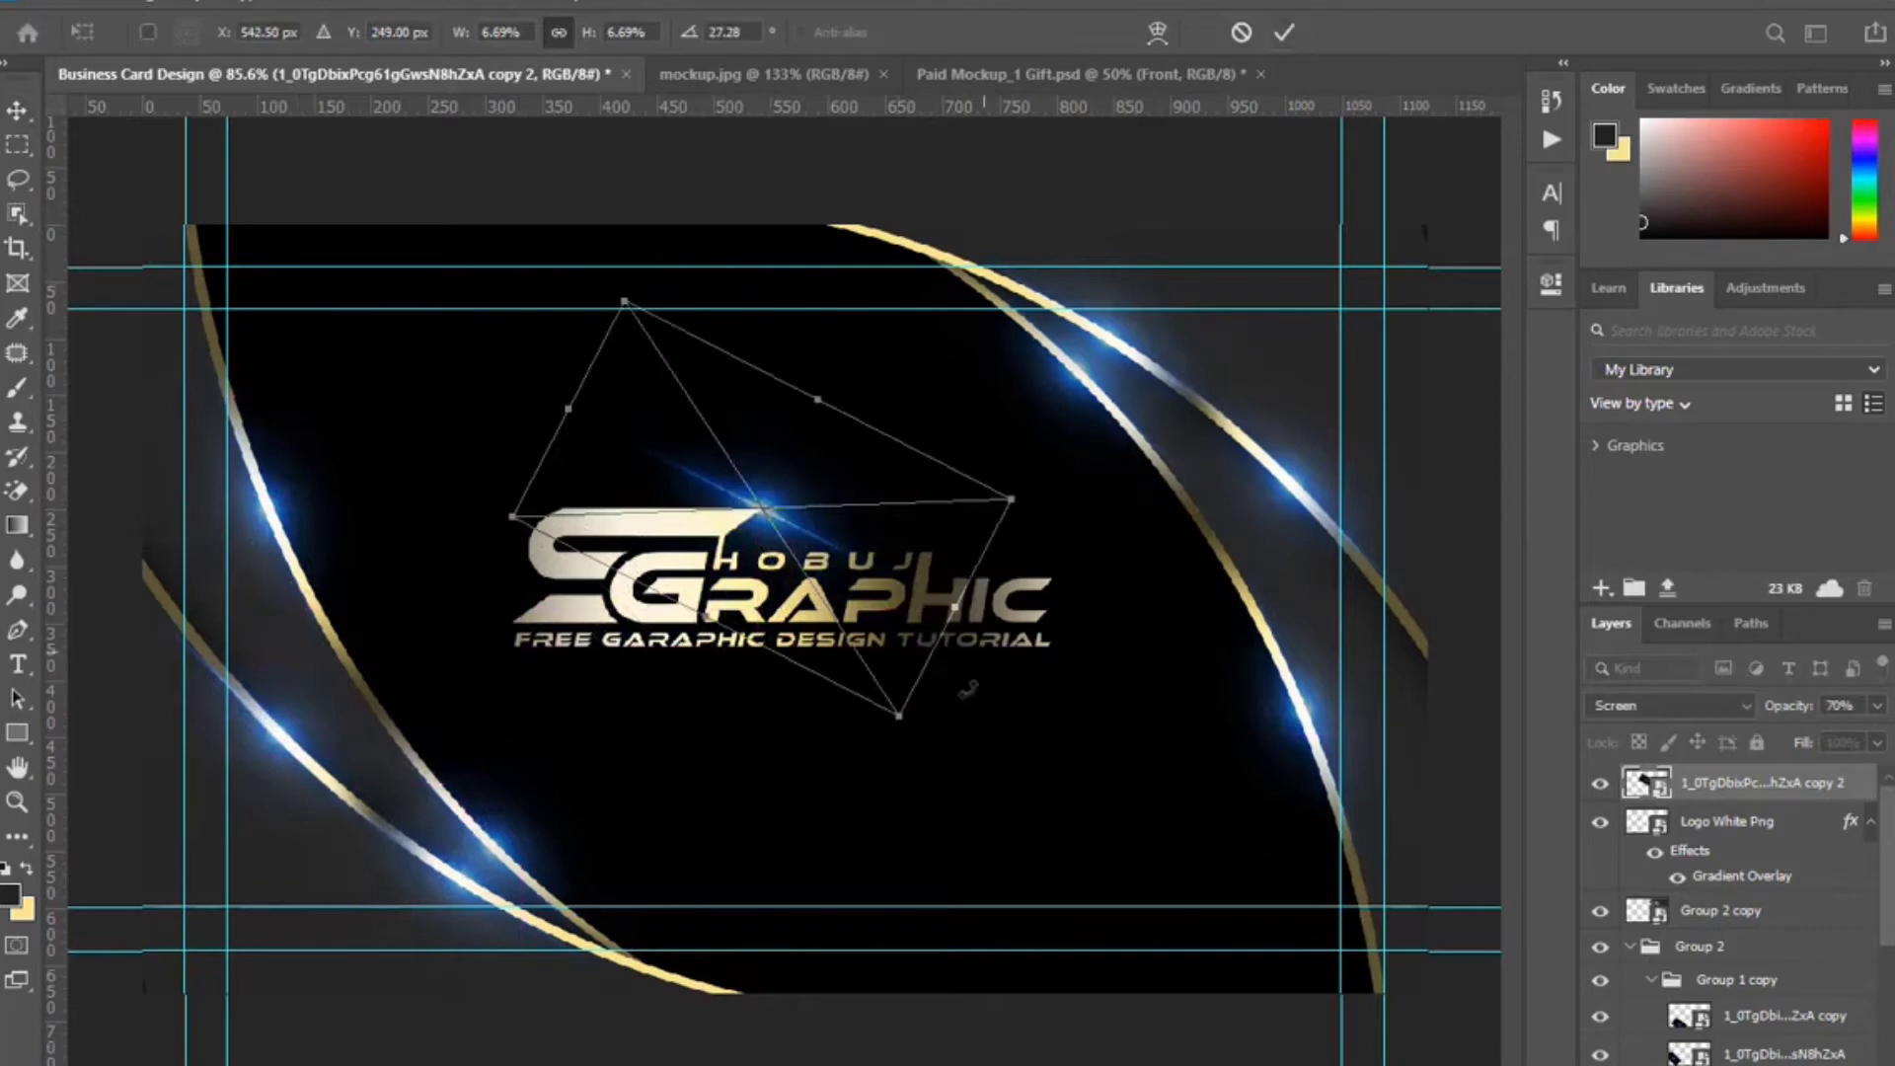
{"action": "left_click_drag", "start_coordinate": [955, 612], "coordinate": [810, 521]}
{"action": "key", "text": "Down"}
{"action": "key", "text": "Down"}
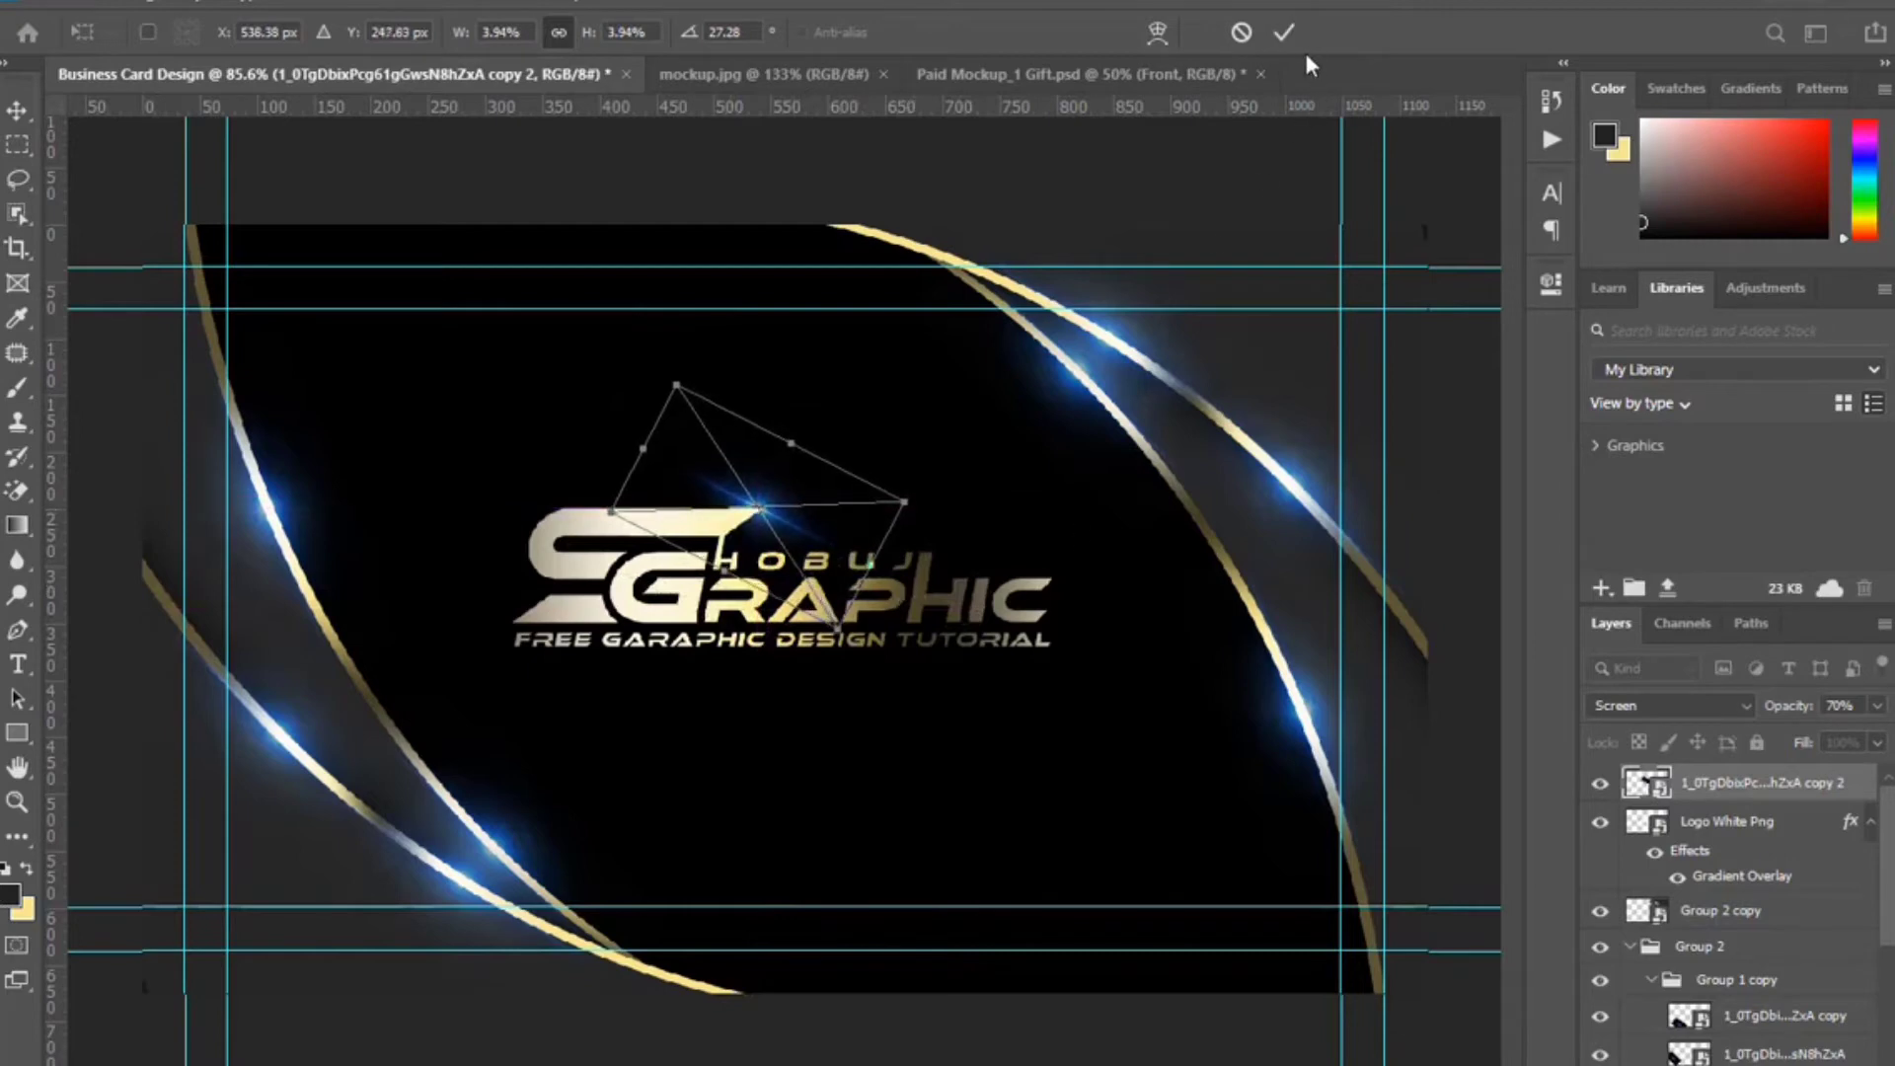
{"action": "left_click", "coordinate": [1284, 33]}
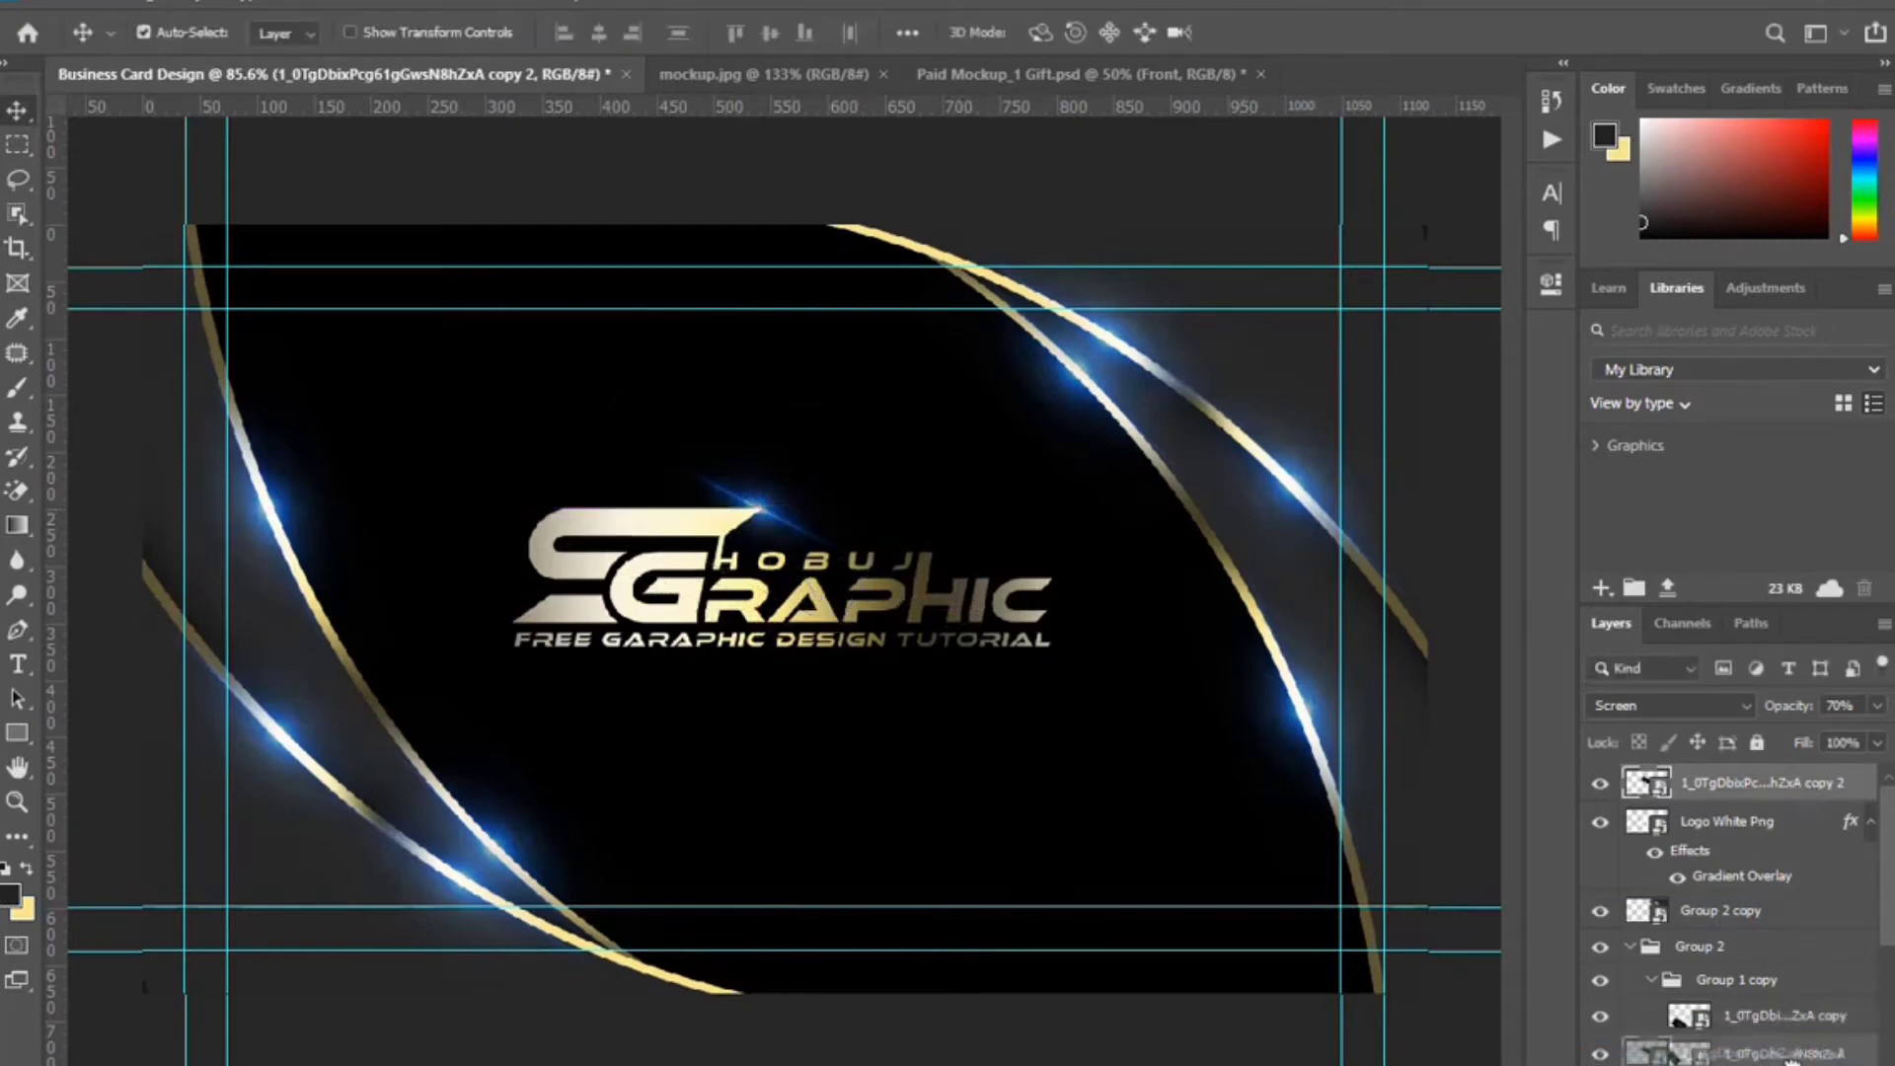
Duplicate the small flare and flip the copy horizontally to brighten the sparkle.
{"action": "key", "text": "ctrl+j"}
{"action": "key", "text": "ctrl+t"}
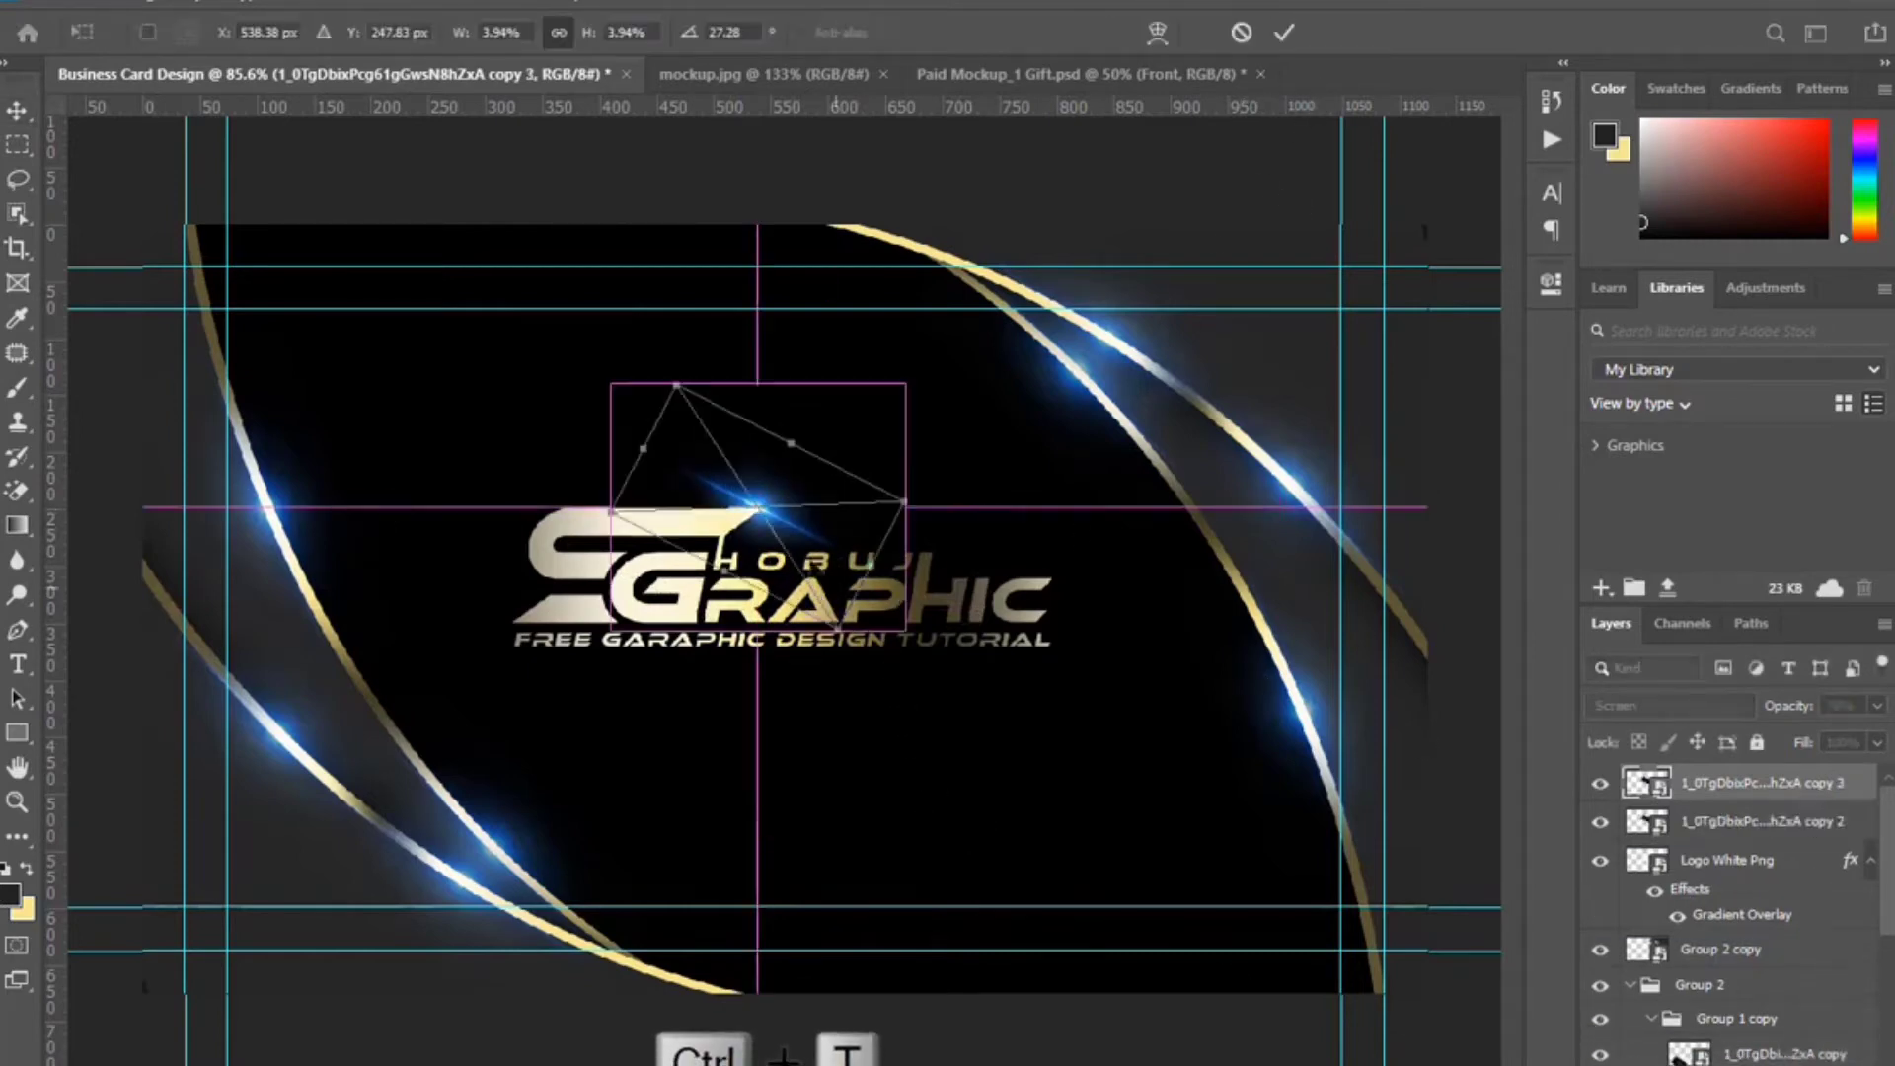
{"action": "right_click", "coordinate": [780, 501]}
{"action": "left_click", "coordinate": [858, 918]}
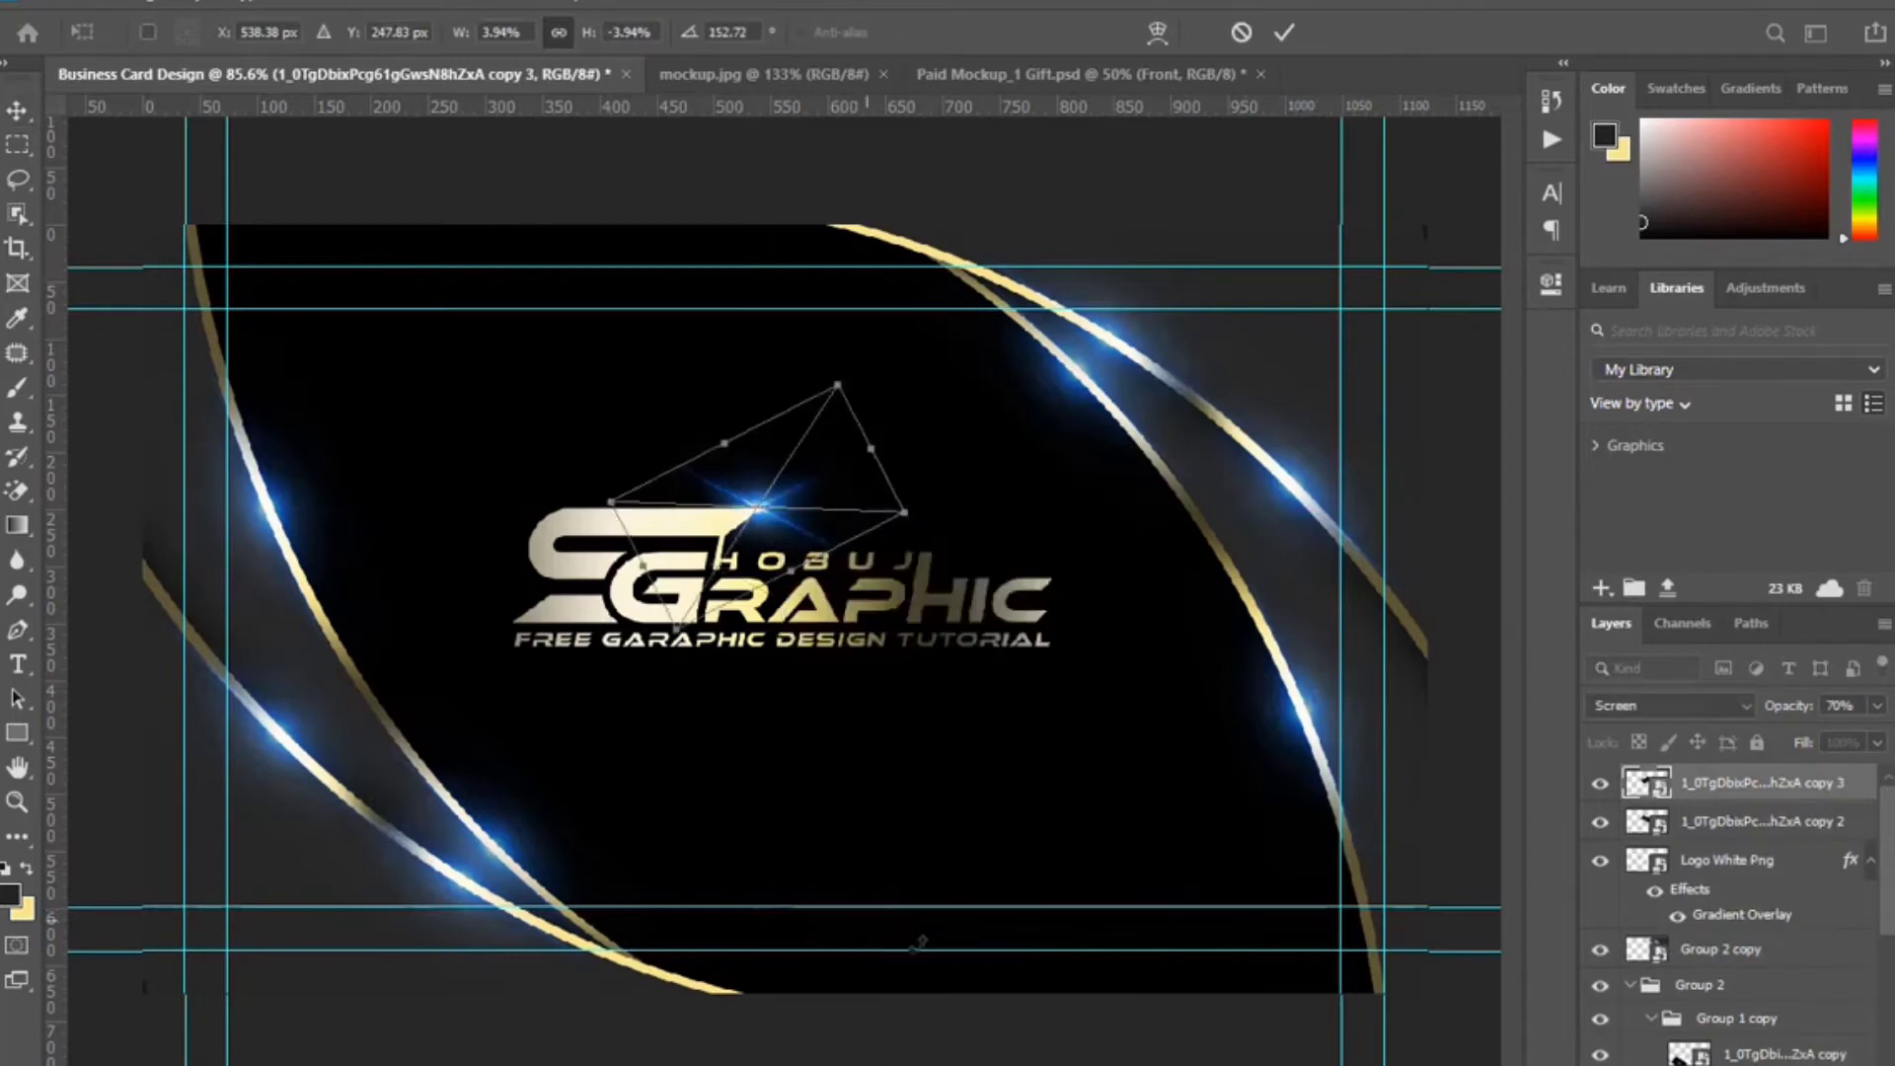
{"action": "left_click", "coordinate": [1284, 33]}
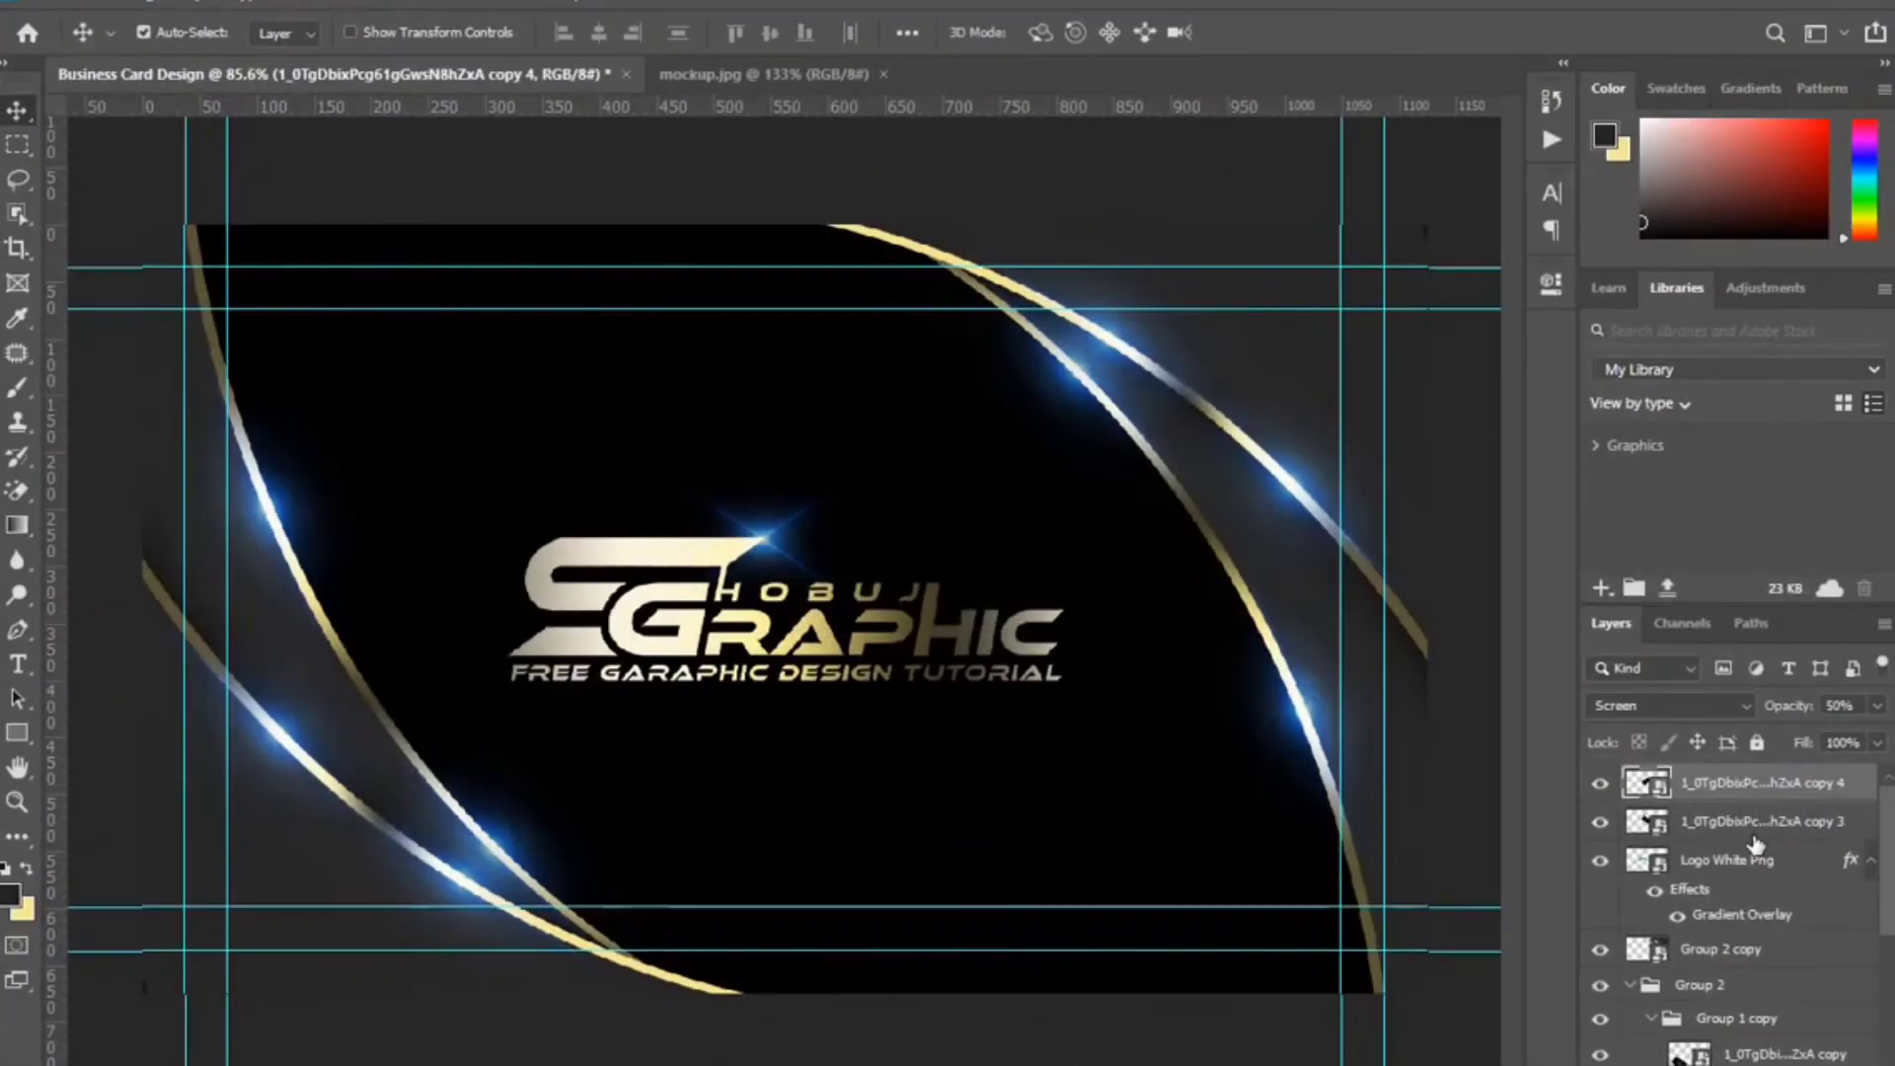
Group both flare copies with the logo layer into Group 3.
{"action": "left_click", "coordinate": [1755, 842], "text": "shift"}
{"action": "left_click", "coordinate": [1742, 861], "text": "shift"}
{"action": "key", "text": "ctrl+g"}
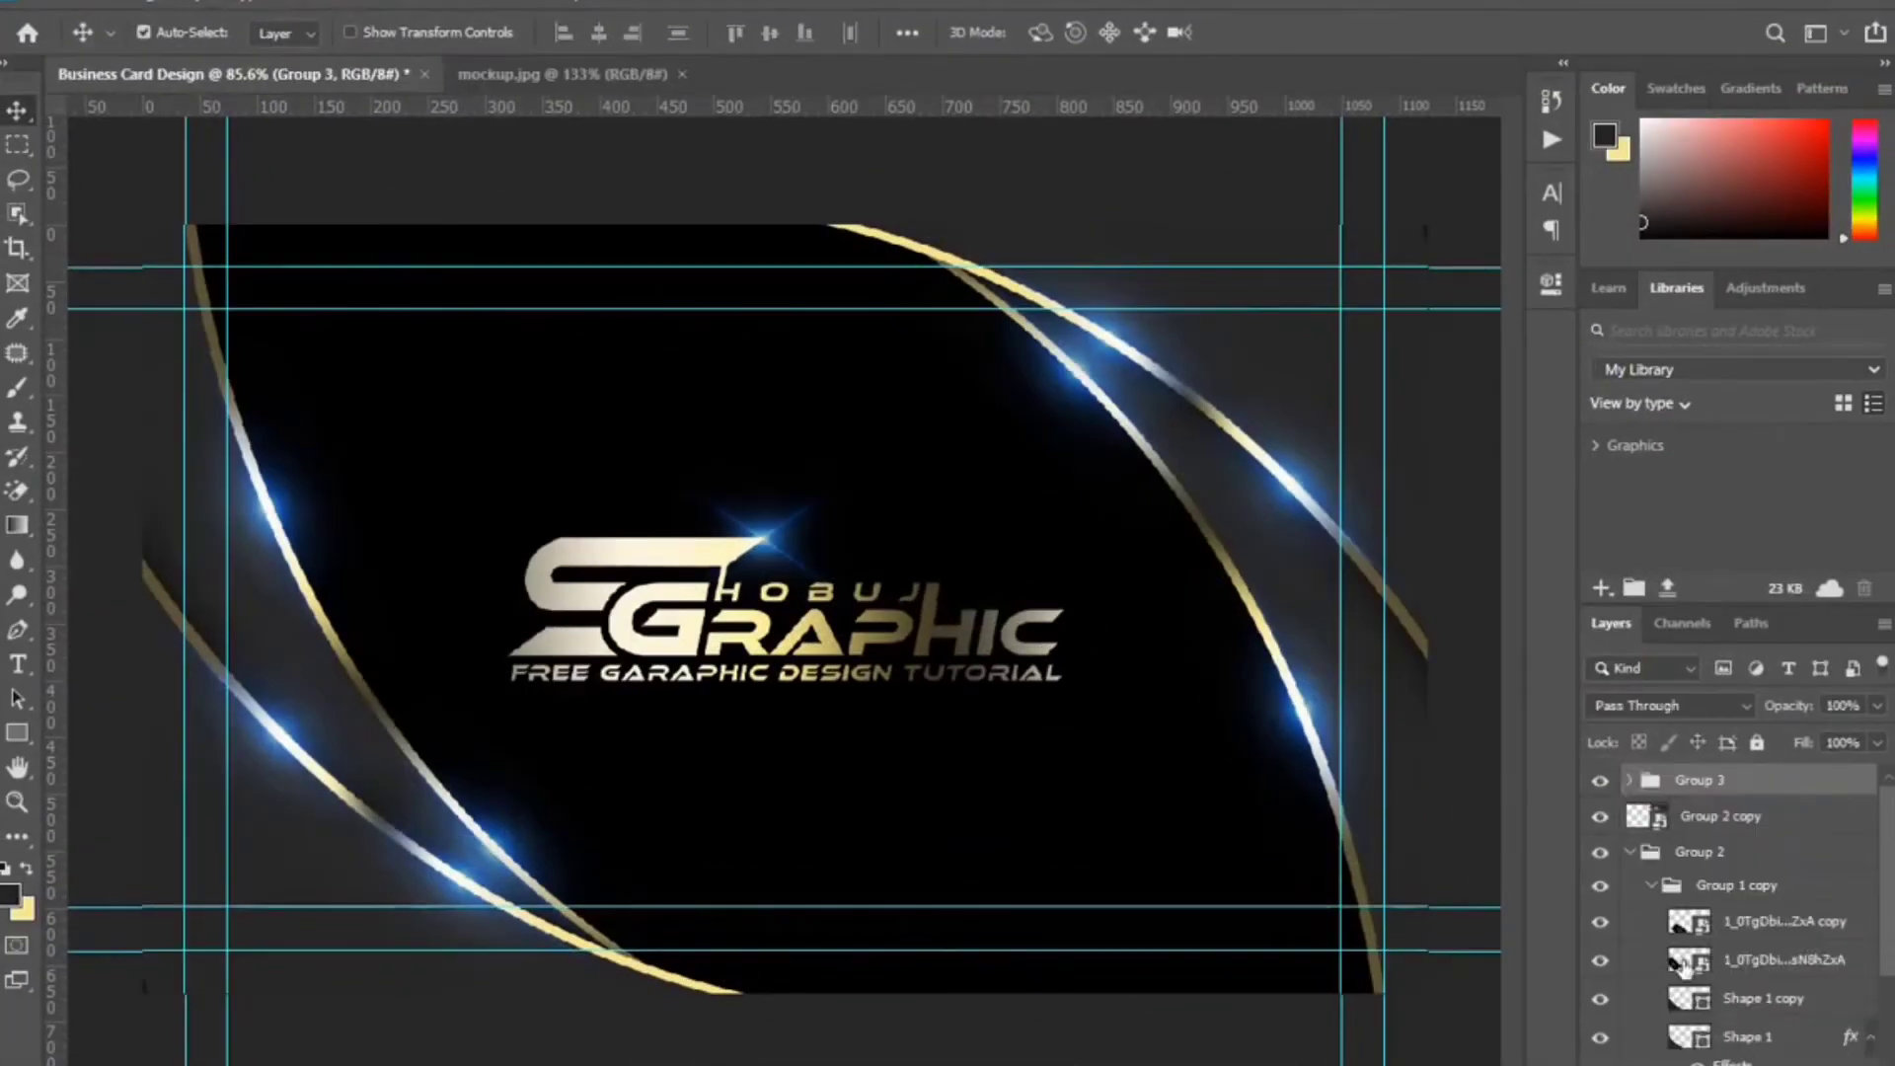
Delete the mirrored swoosh copy and collapse the Group 1 copy and Group 2 folders.
{"action": "left_click", "coordinate": [1737, 816]}
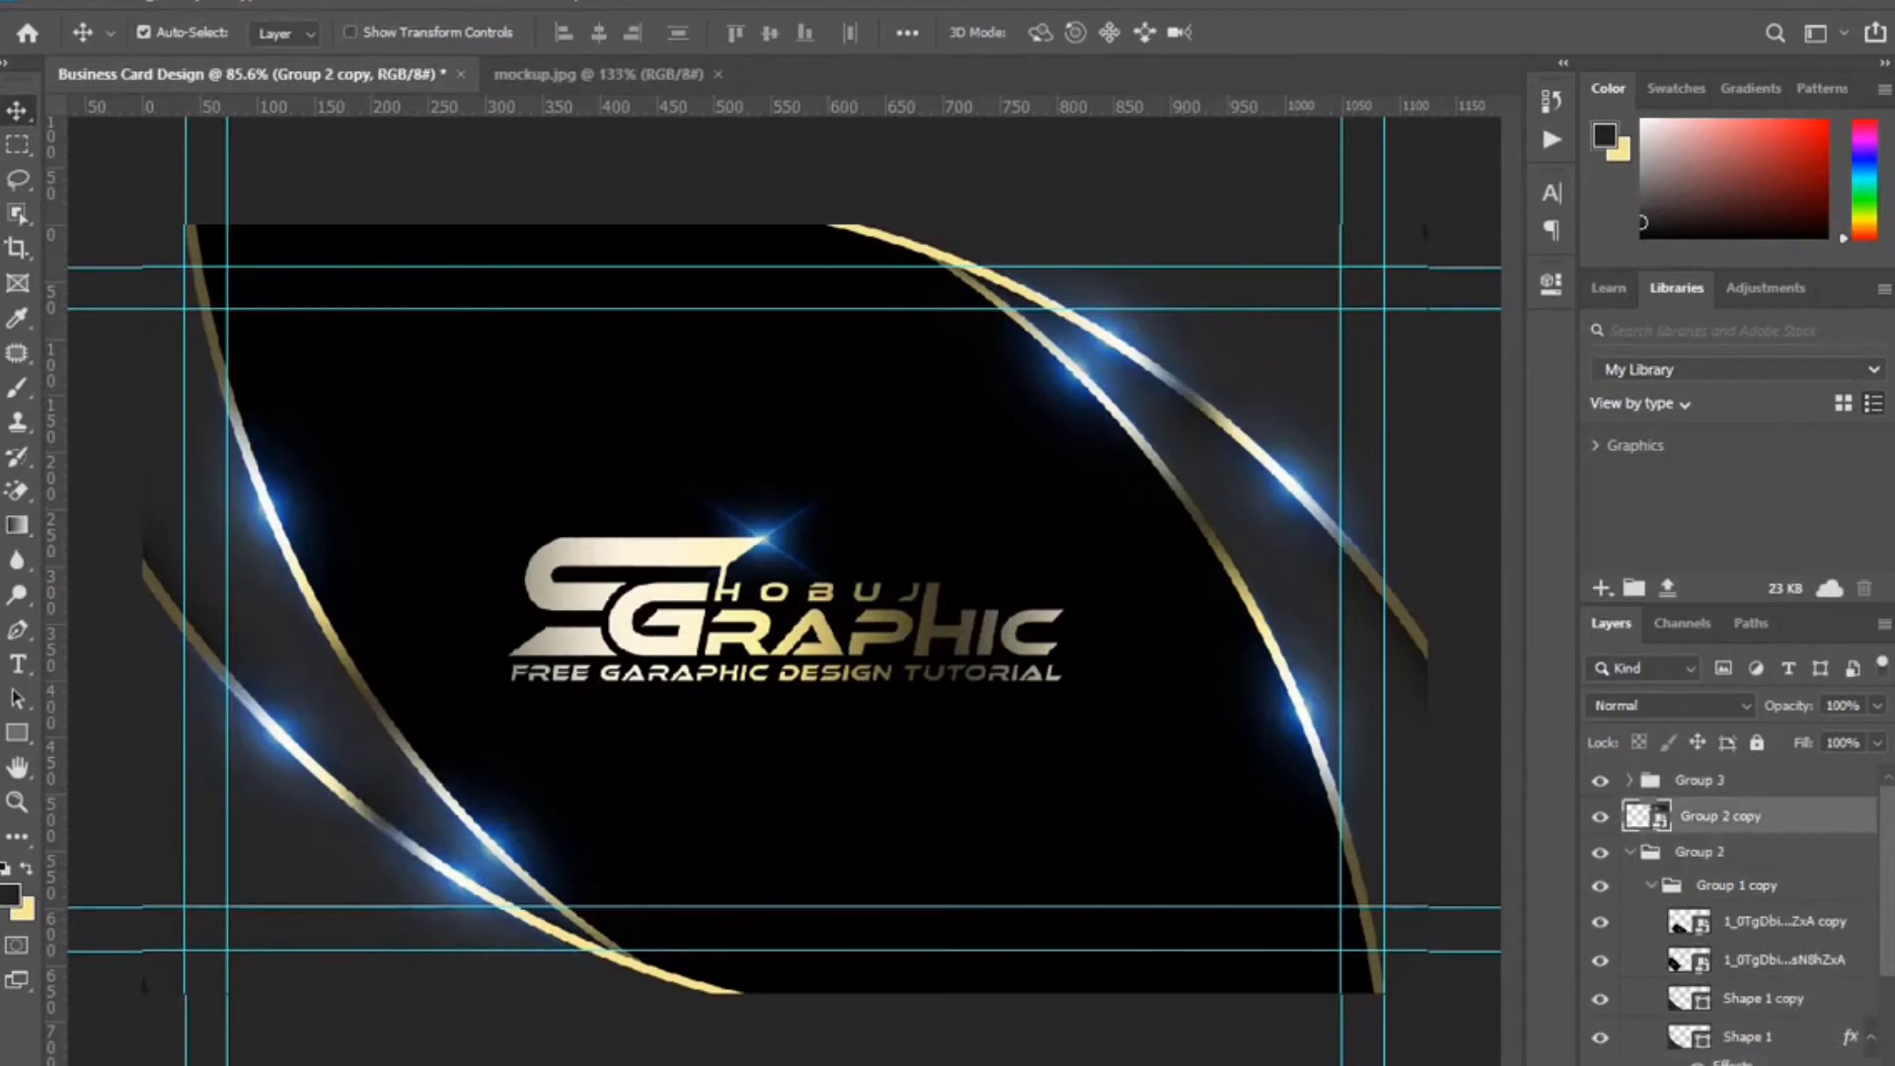
{"action": "key", "text": "Delete"}
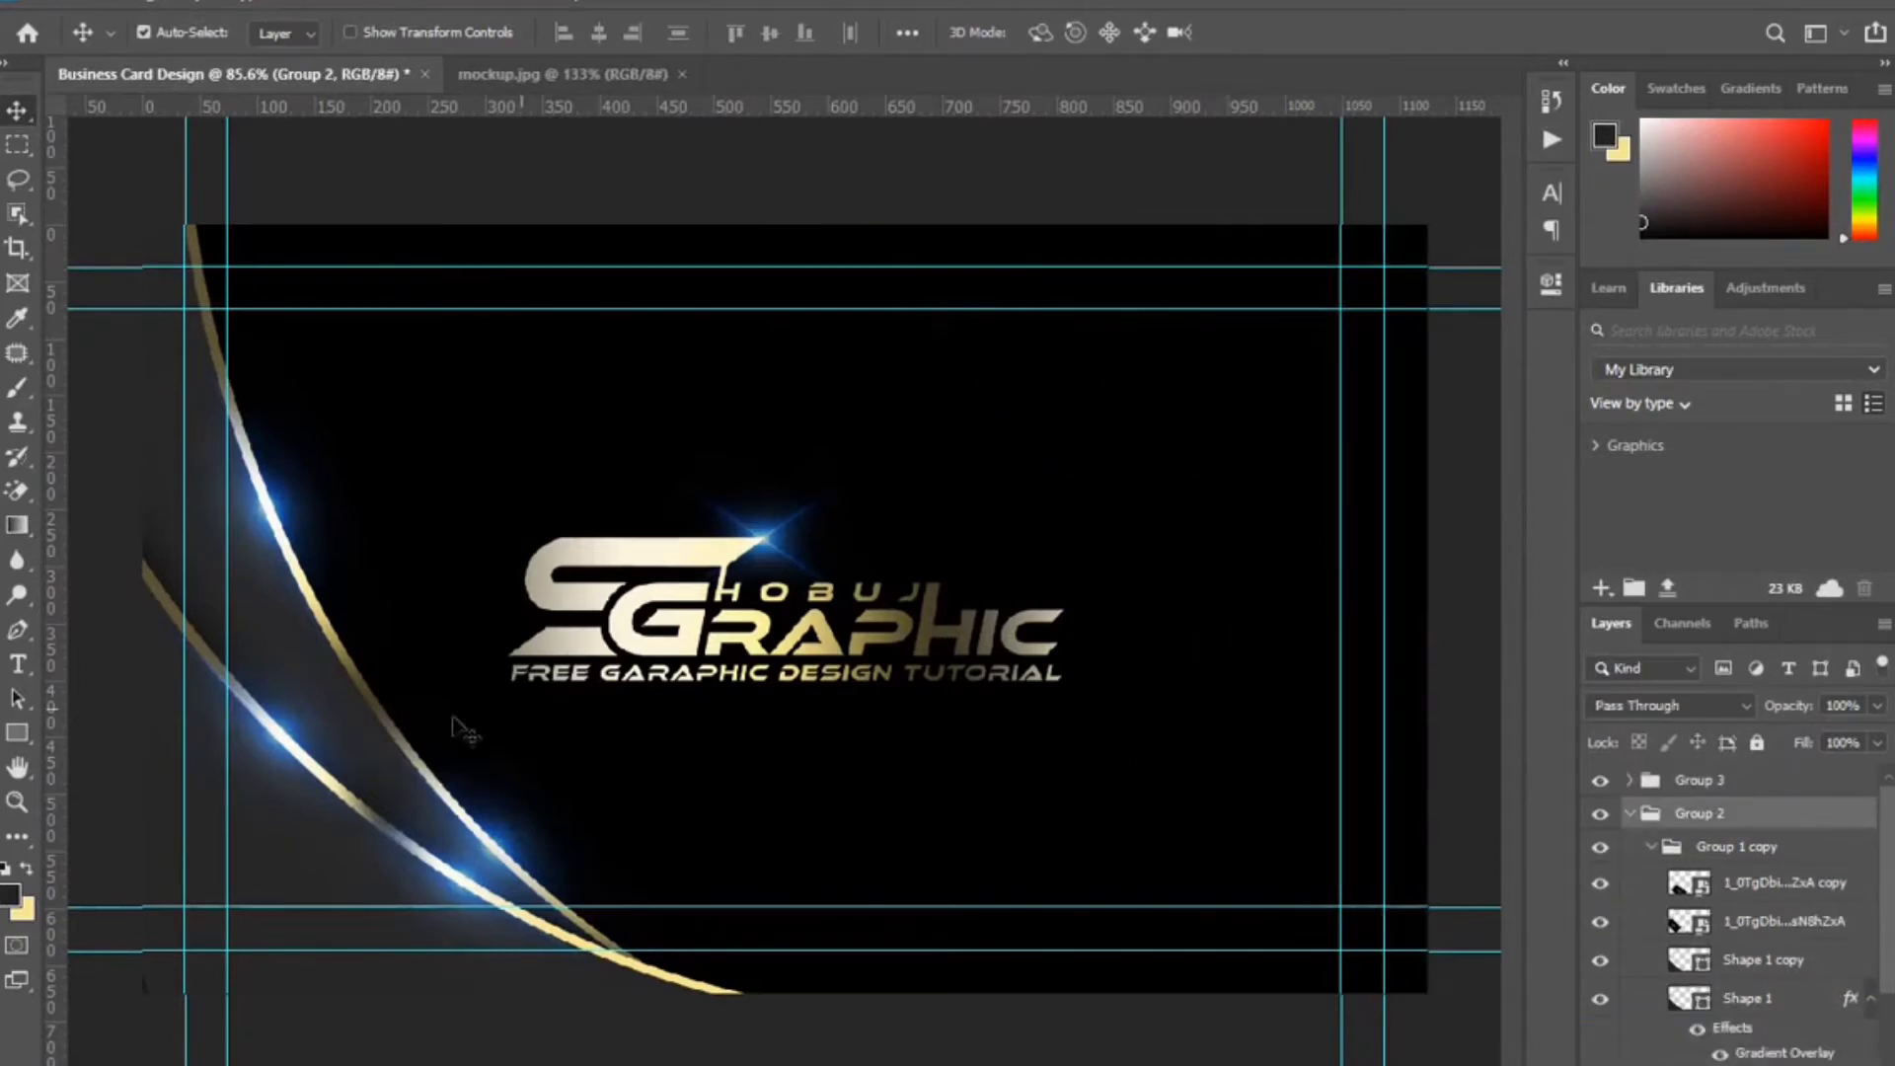
{"action": "left_click", "coordinate": [1650, 848]}
{"action": "left_click", "coordinate": [1629, 815]}
{"action": "left_click", "coordinate": [1601, 814]}
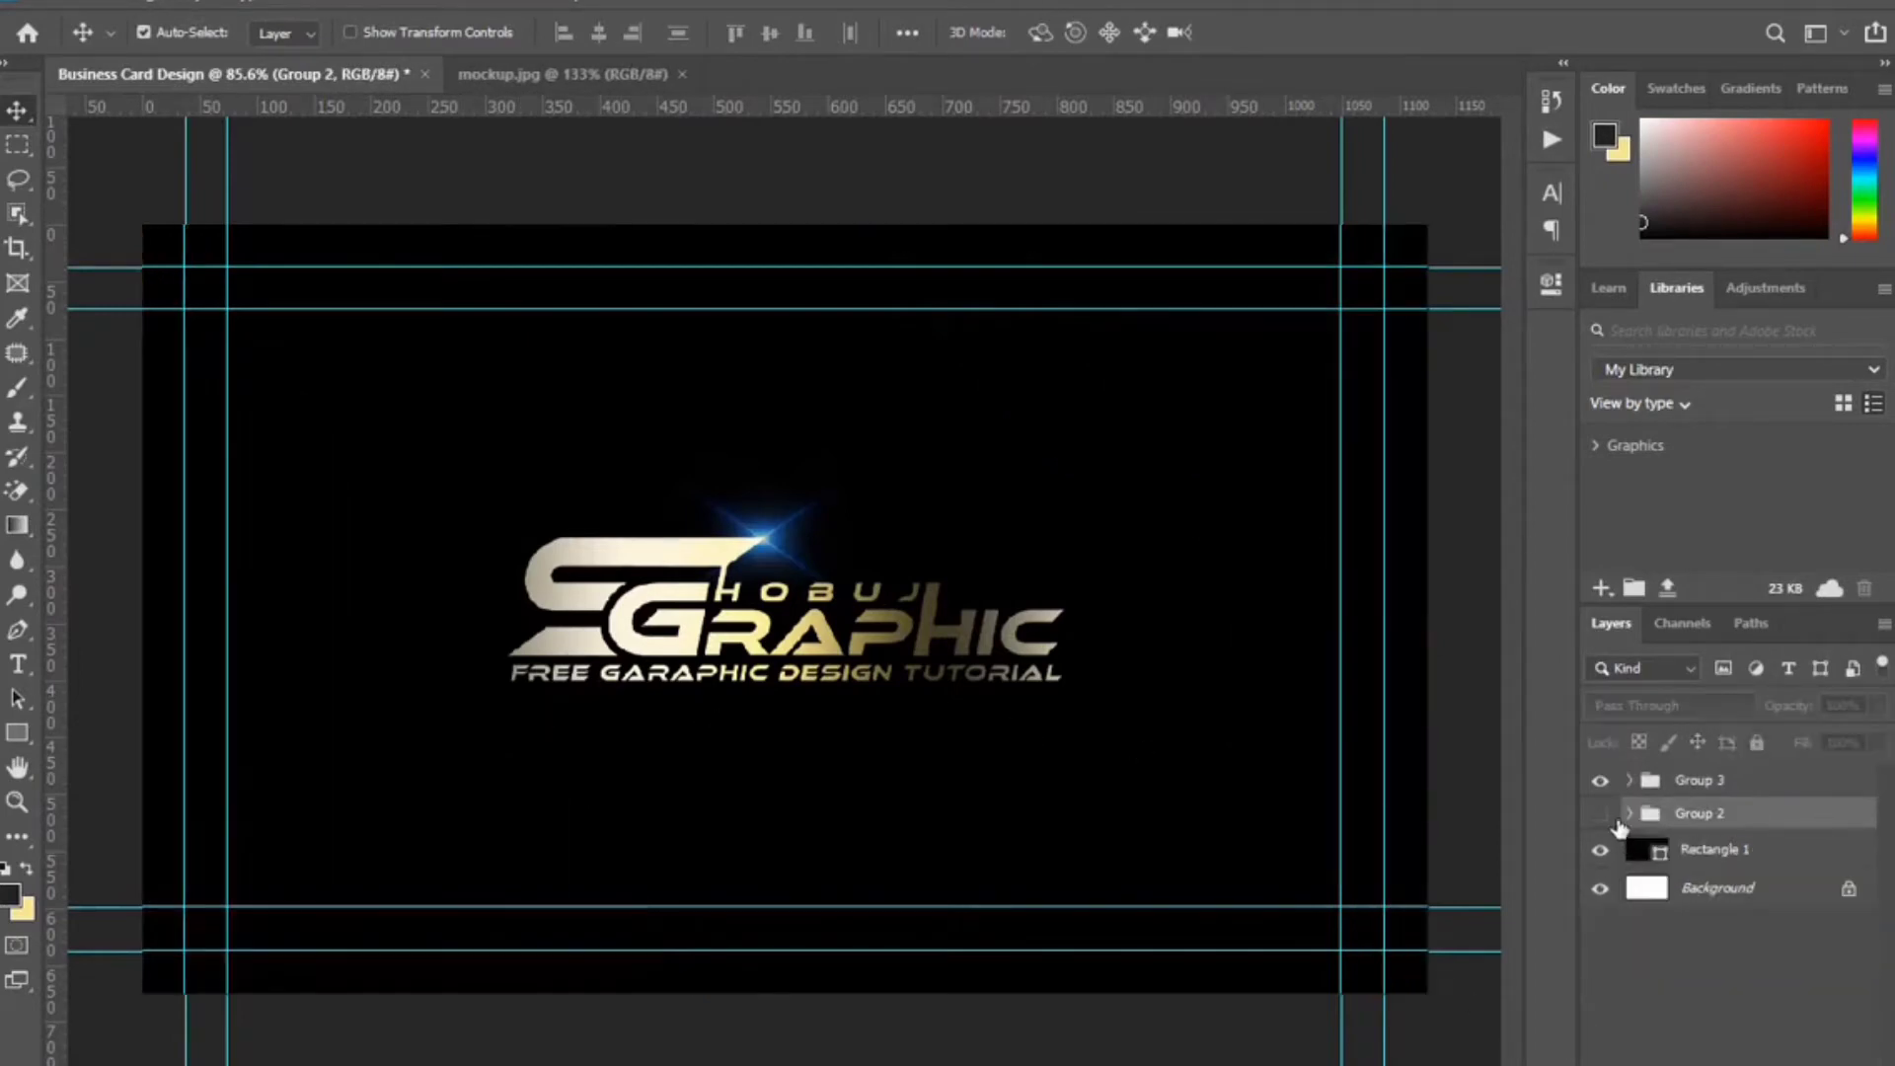
{"action": "left_click", "coordinate": [1602, 815]}
Flip the Group 2 swooshes vertically and move them up on the card.
{"action": "key", "text": "ctrl+t"}
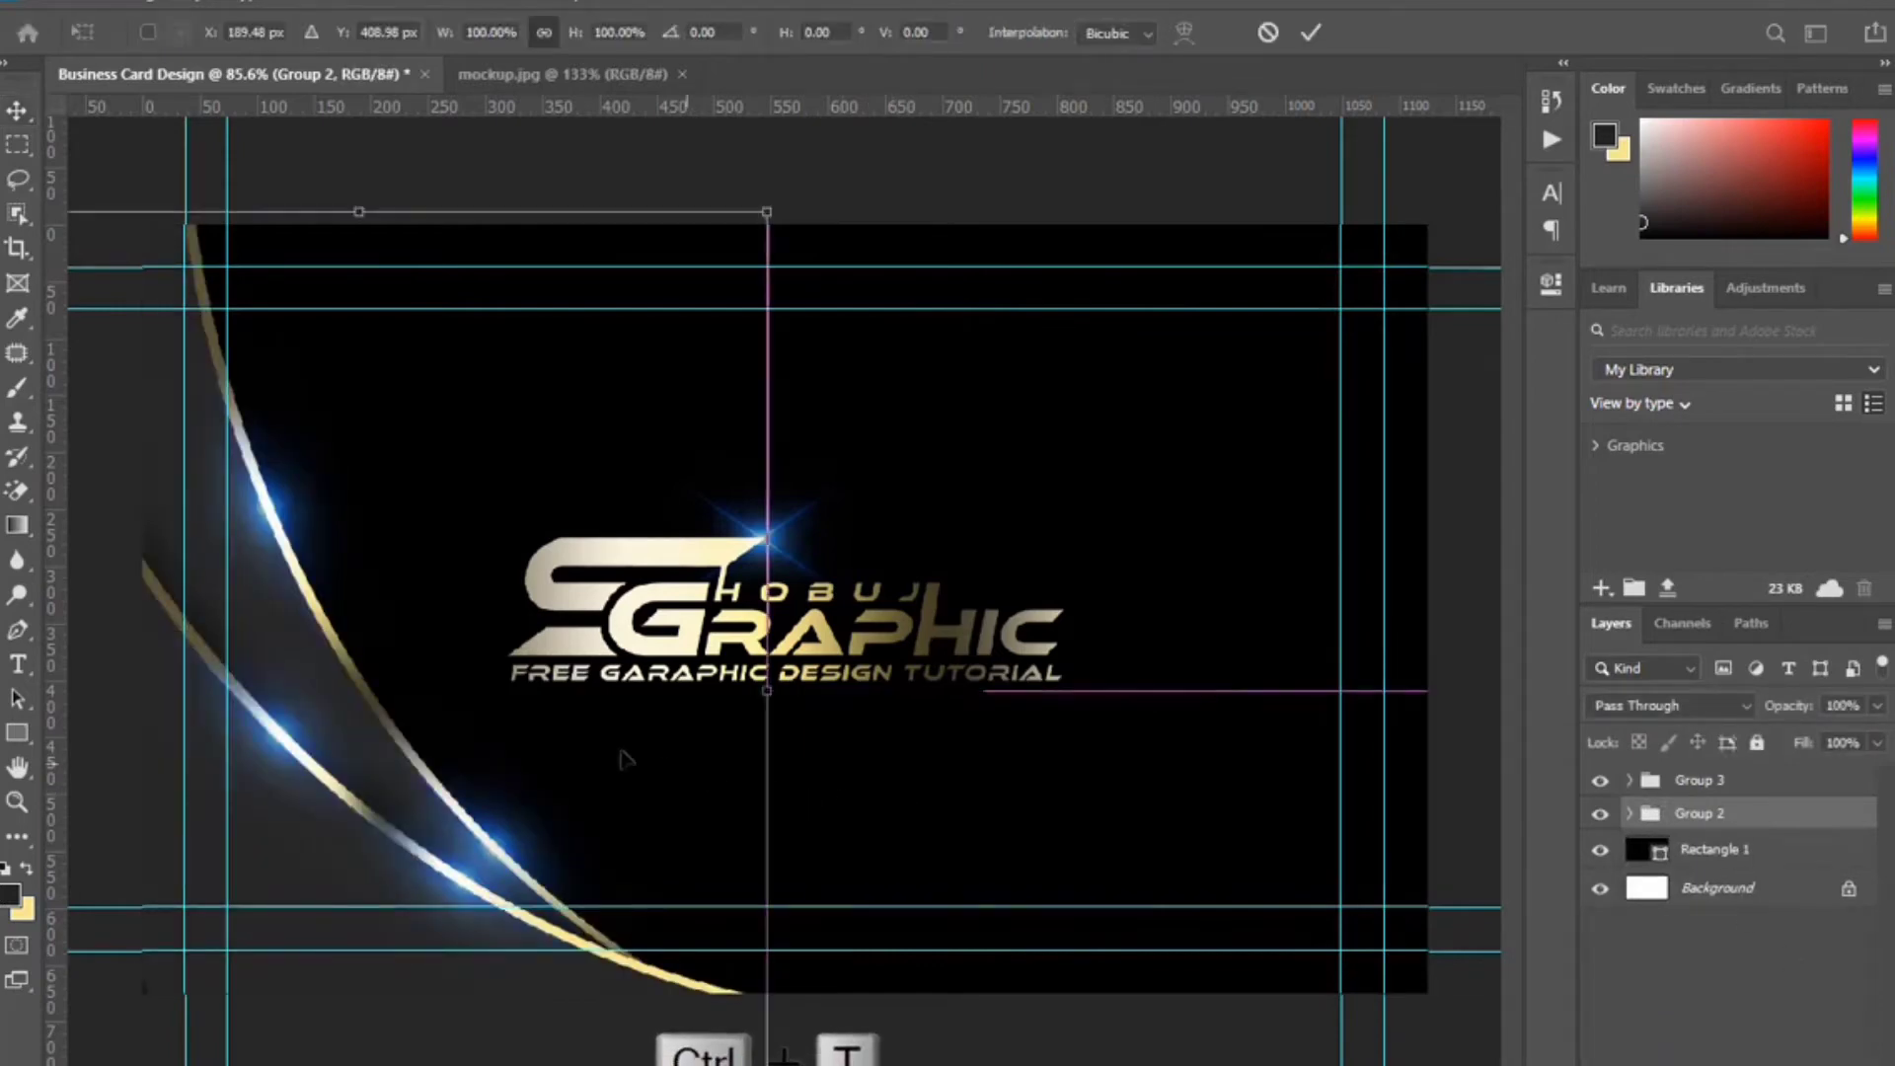
{"action": "right_click", "coordinate": [459, 699]}
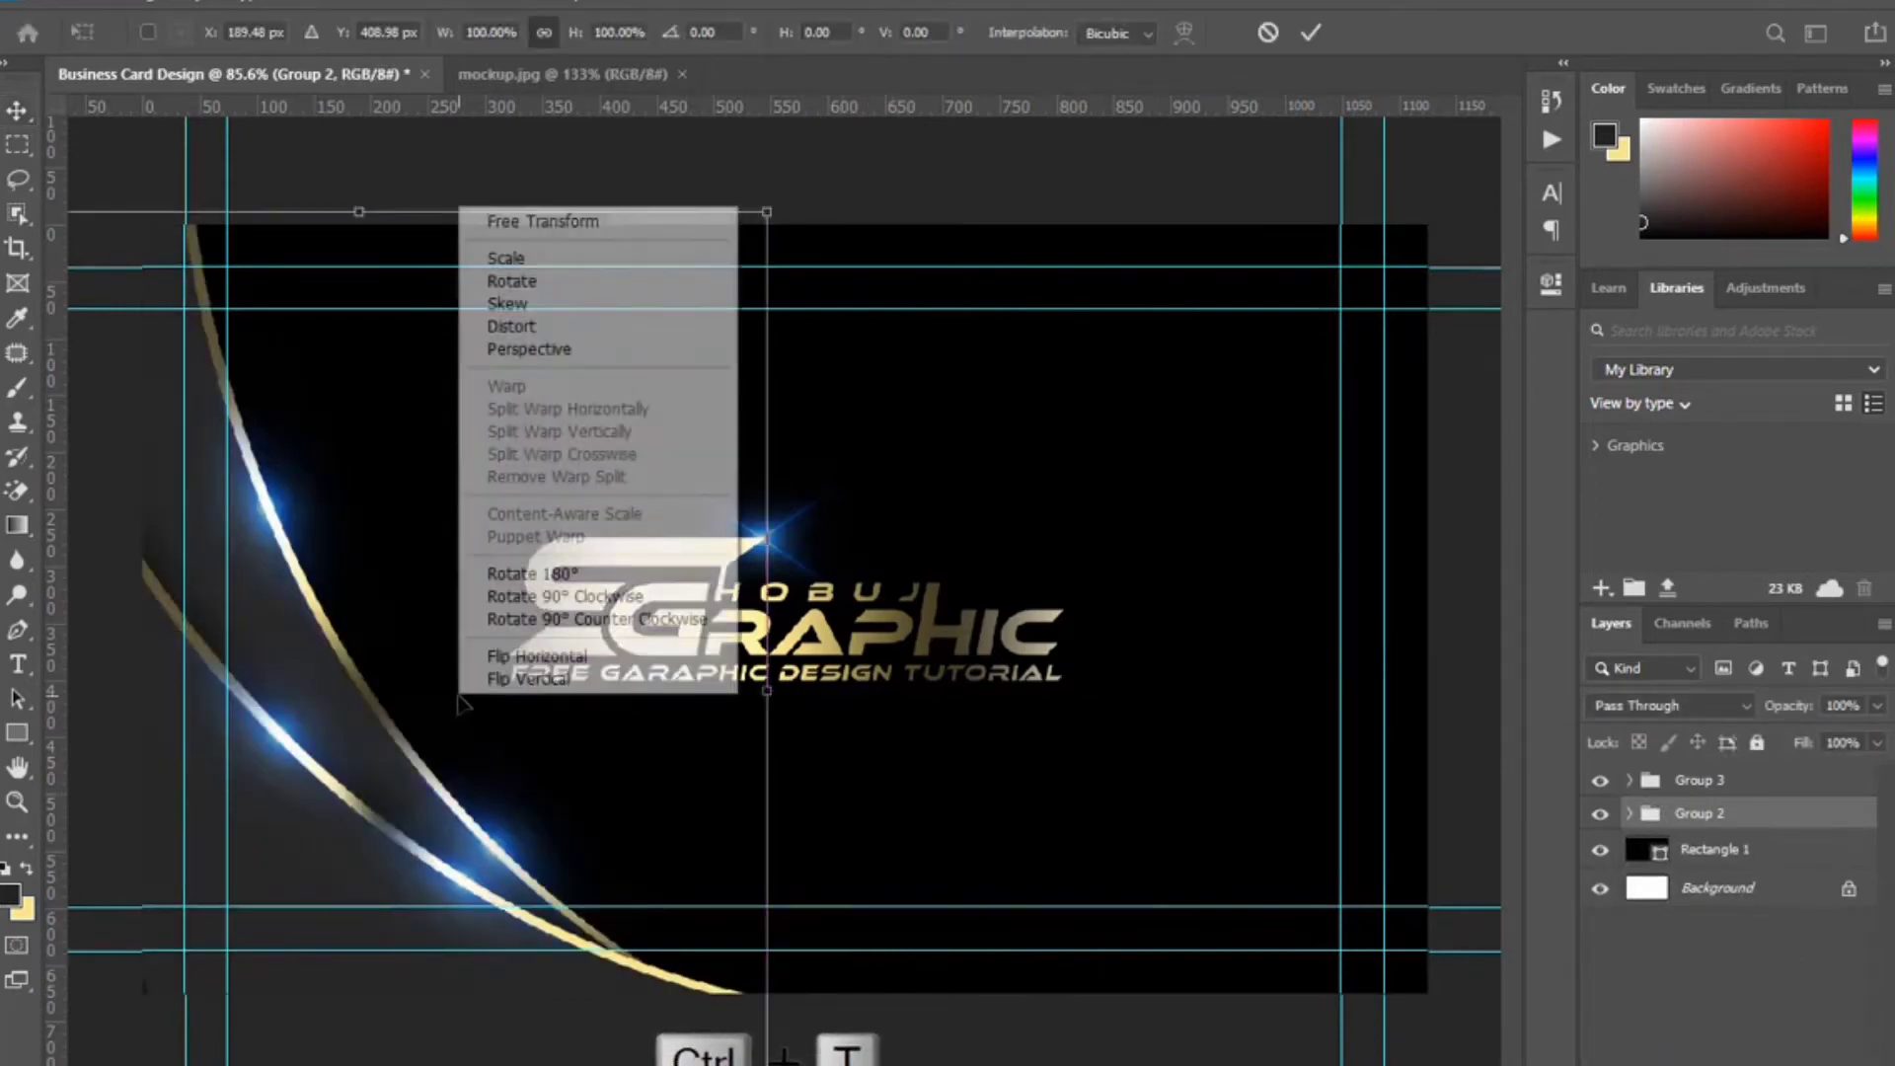
{"action": "left_click", "coordinate": [572, 677]}
{"action": "left_click_drag", "start_coordinate": [440, 489], "coordinate": [686, 389]}
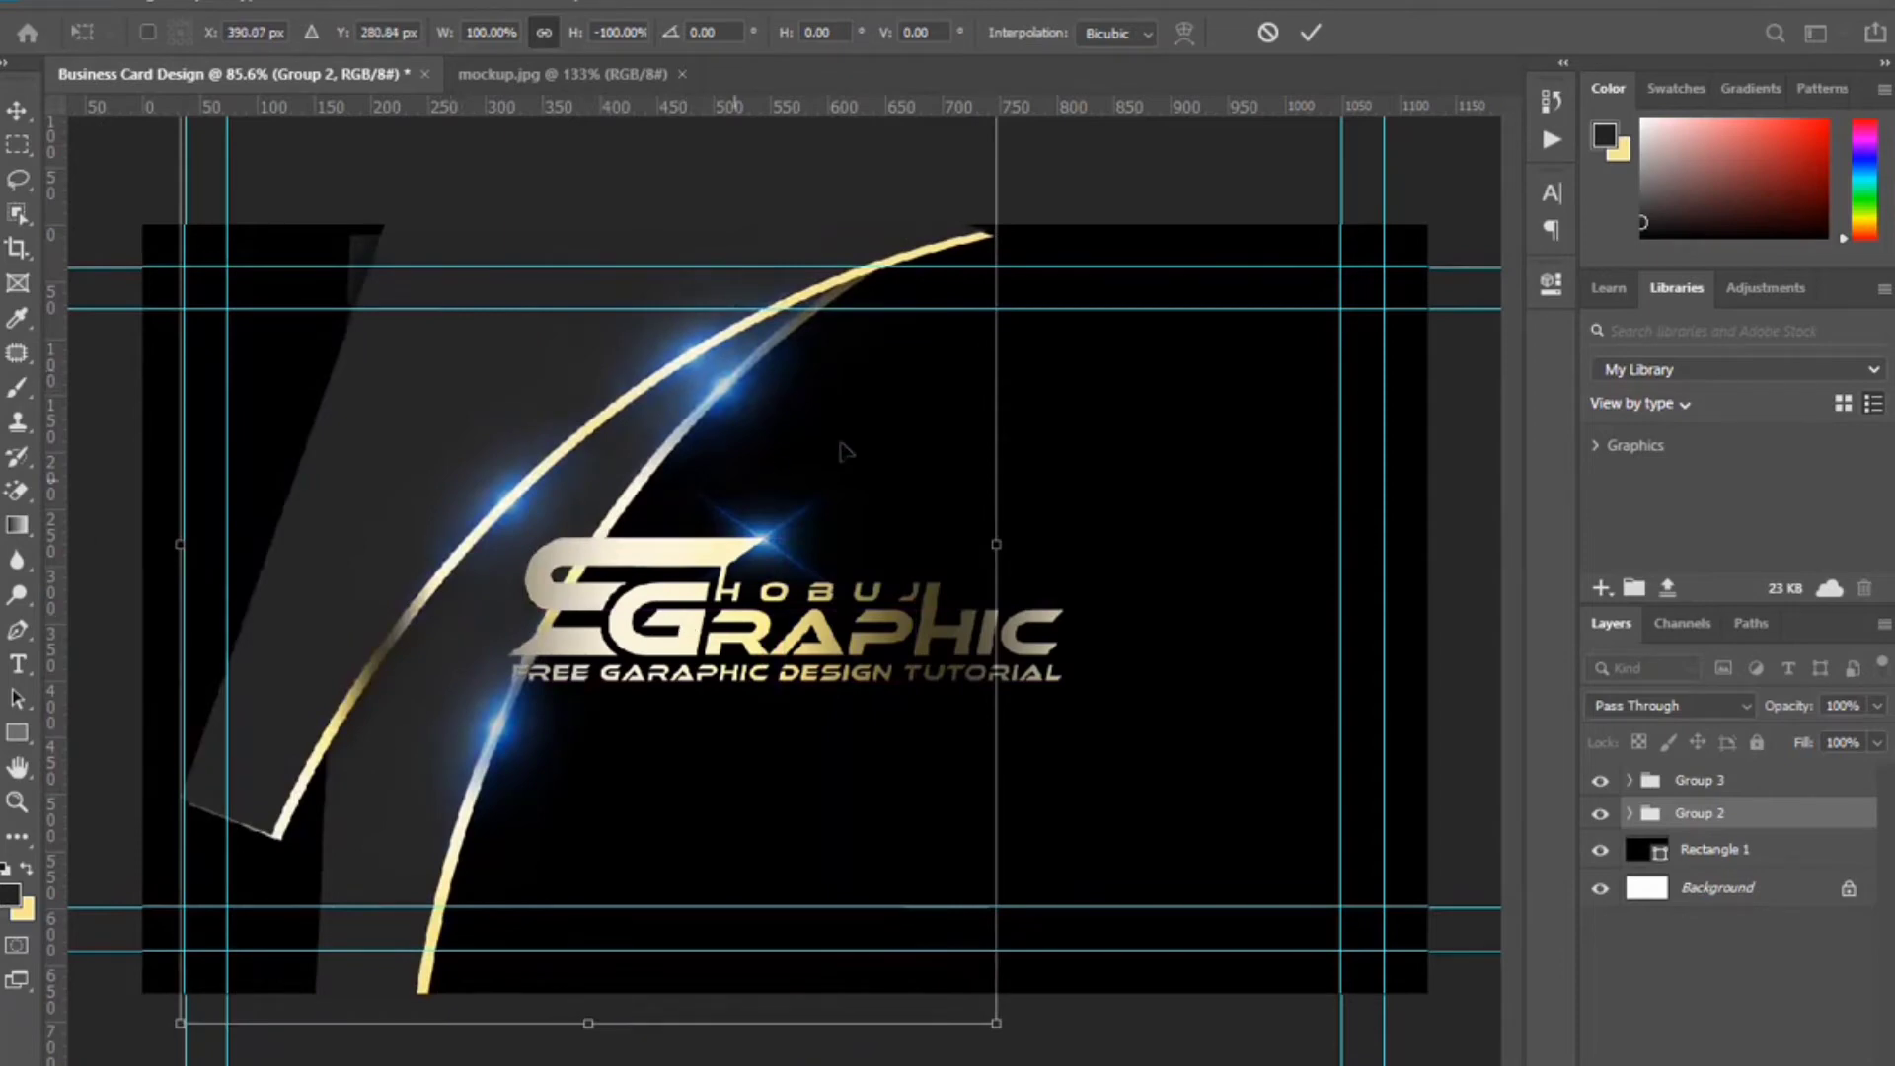
{"action": "left_click", "coordinate": [1310, 38]}
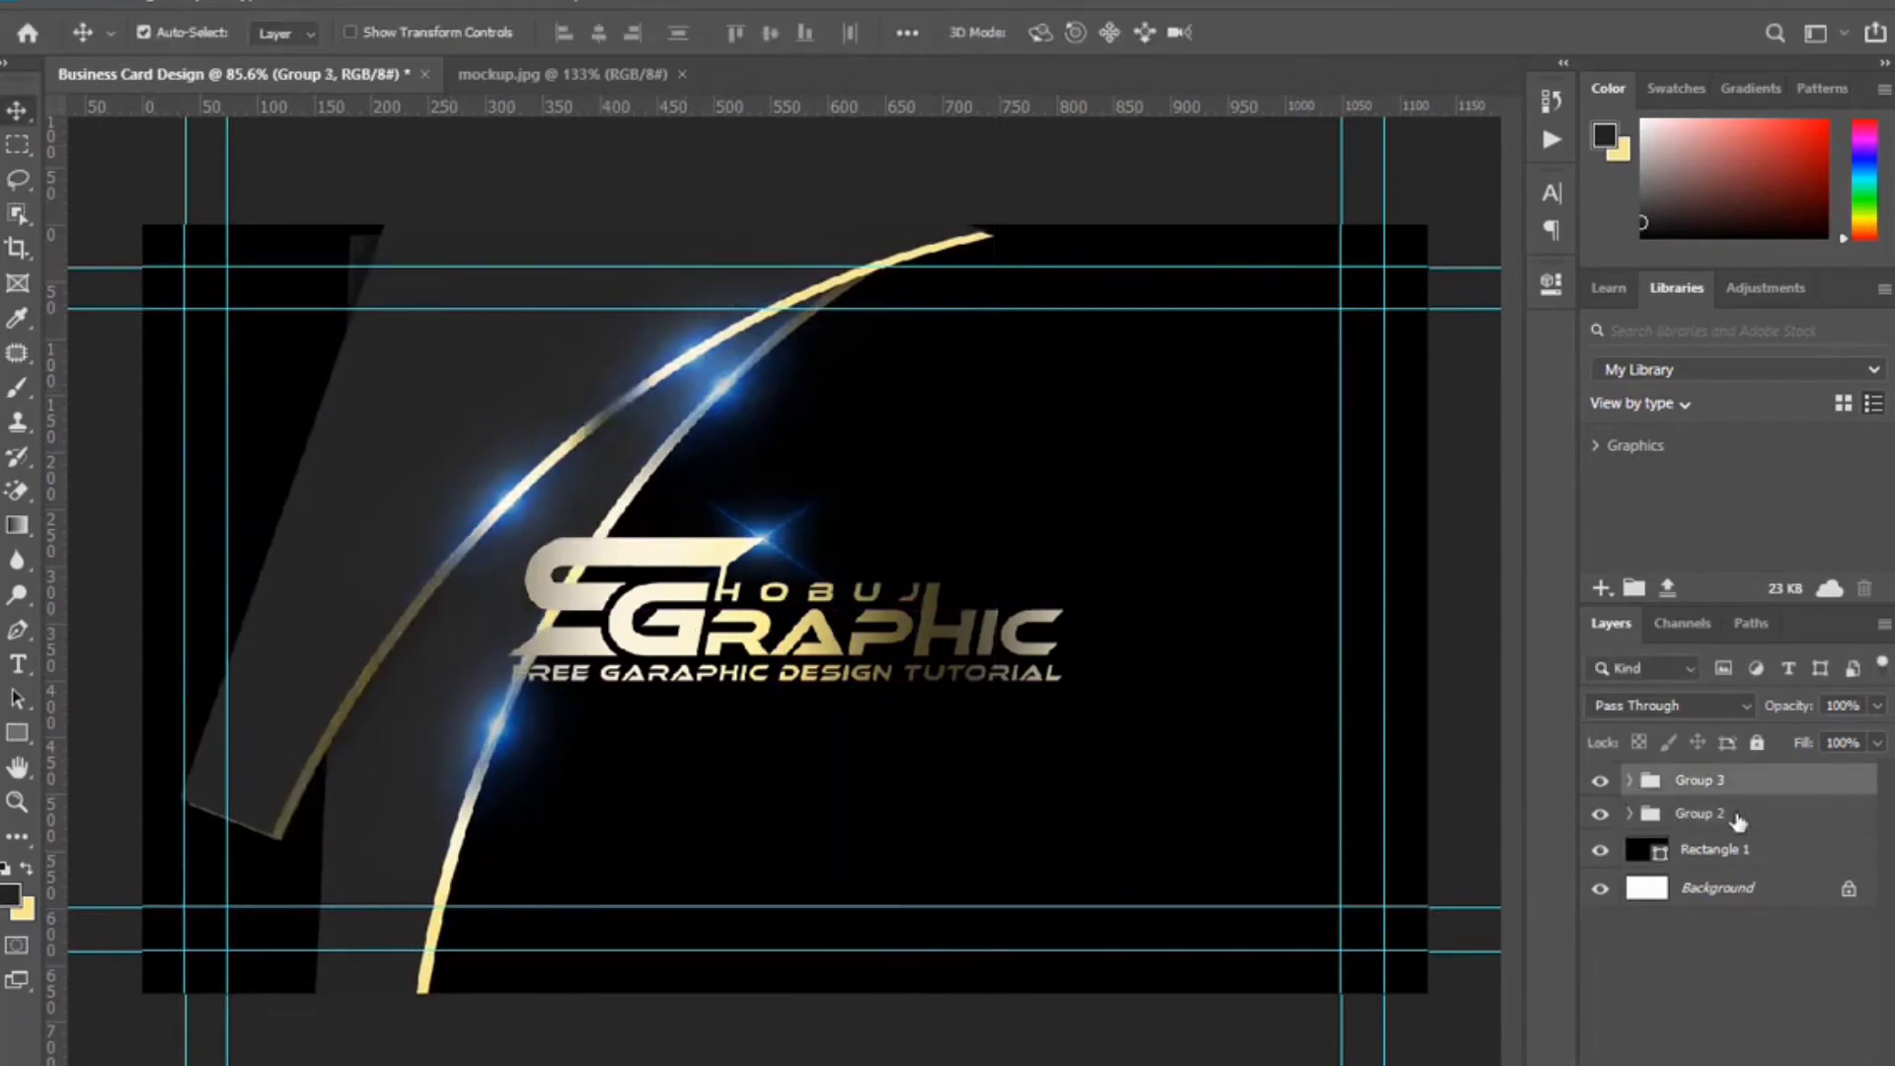
Tilt the Group 1 copy swooshes by about 5 degrees.
{"action": "left_click", "coordinate": [1629, 815]}
{"action": "left_click", "coordinate": [1751, 847]}
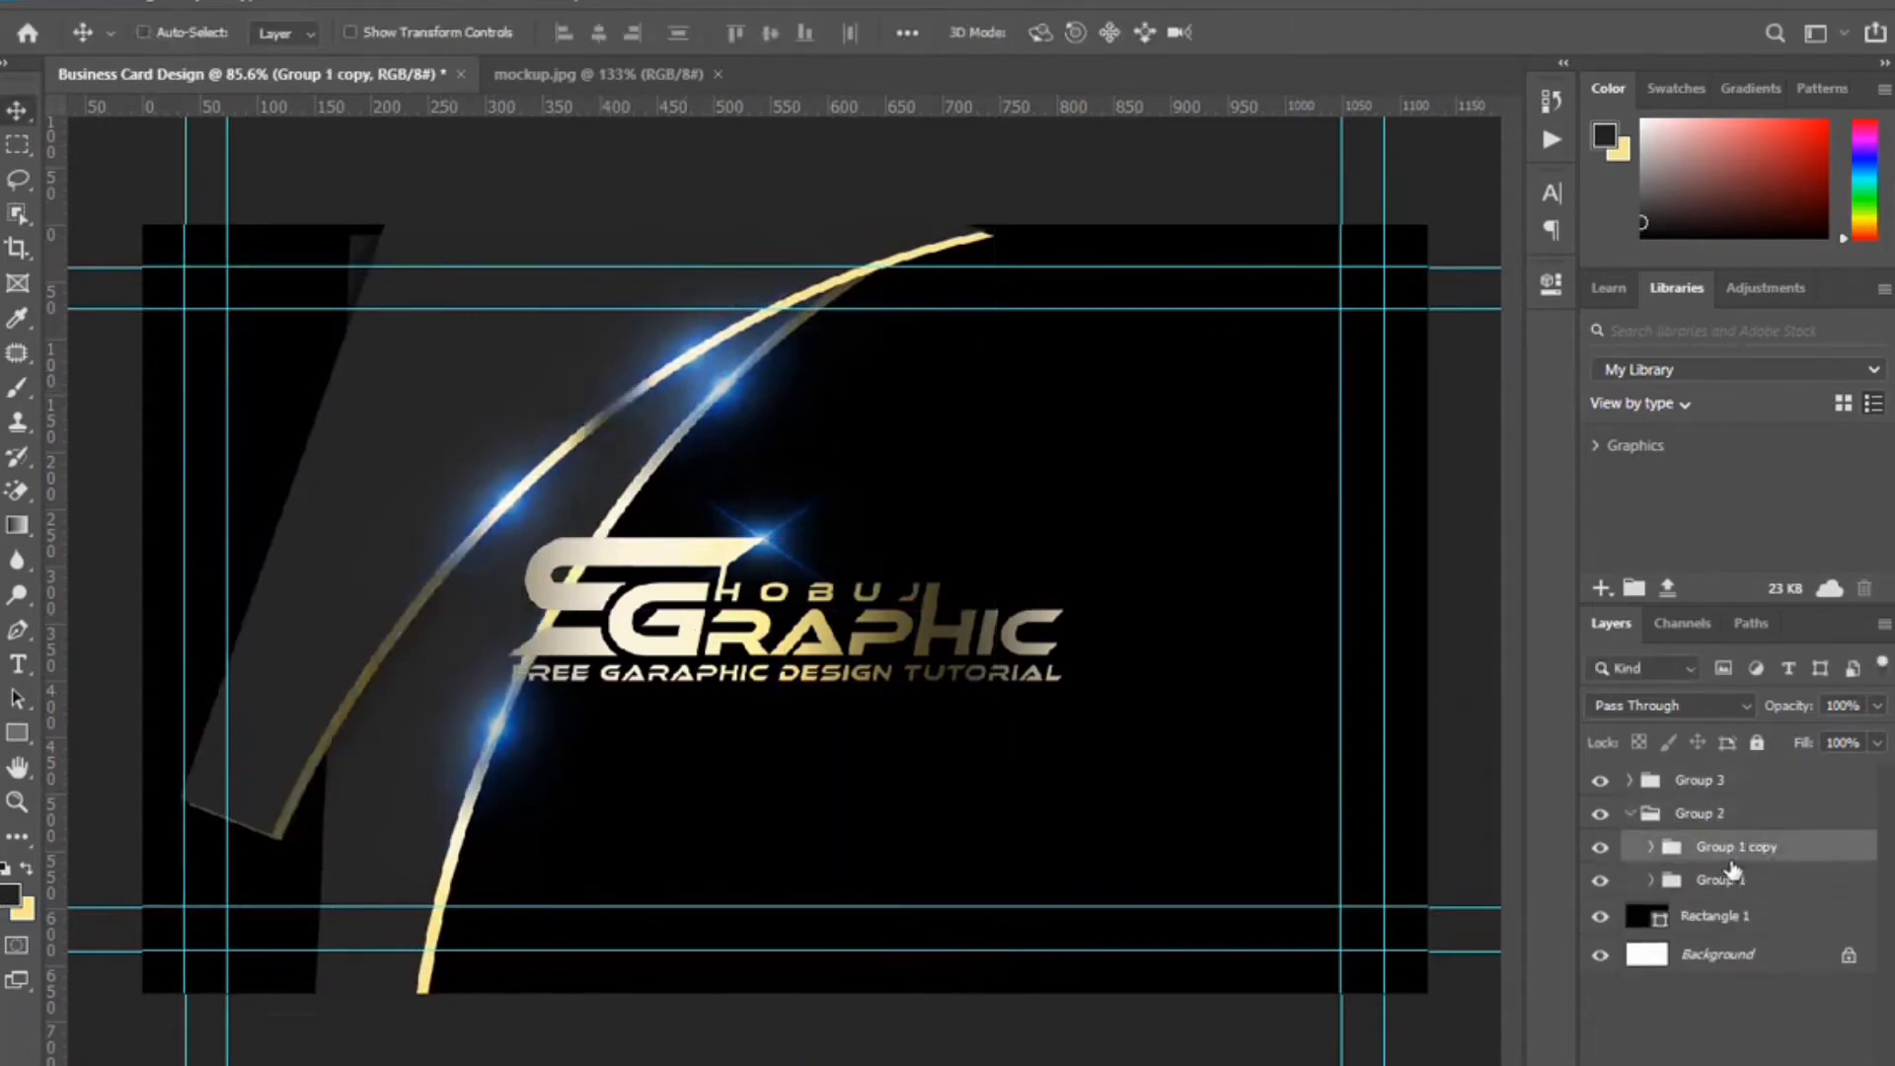
{"action": "key", "text": "ctrl+t"}
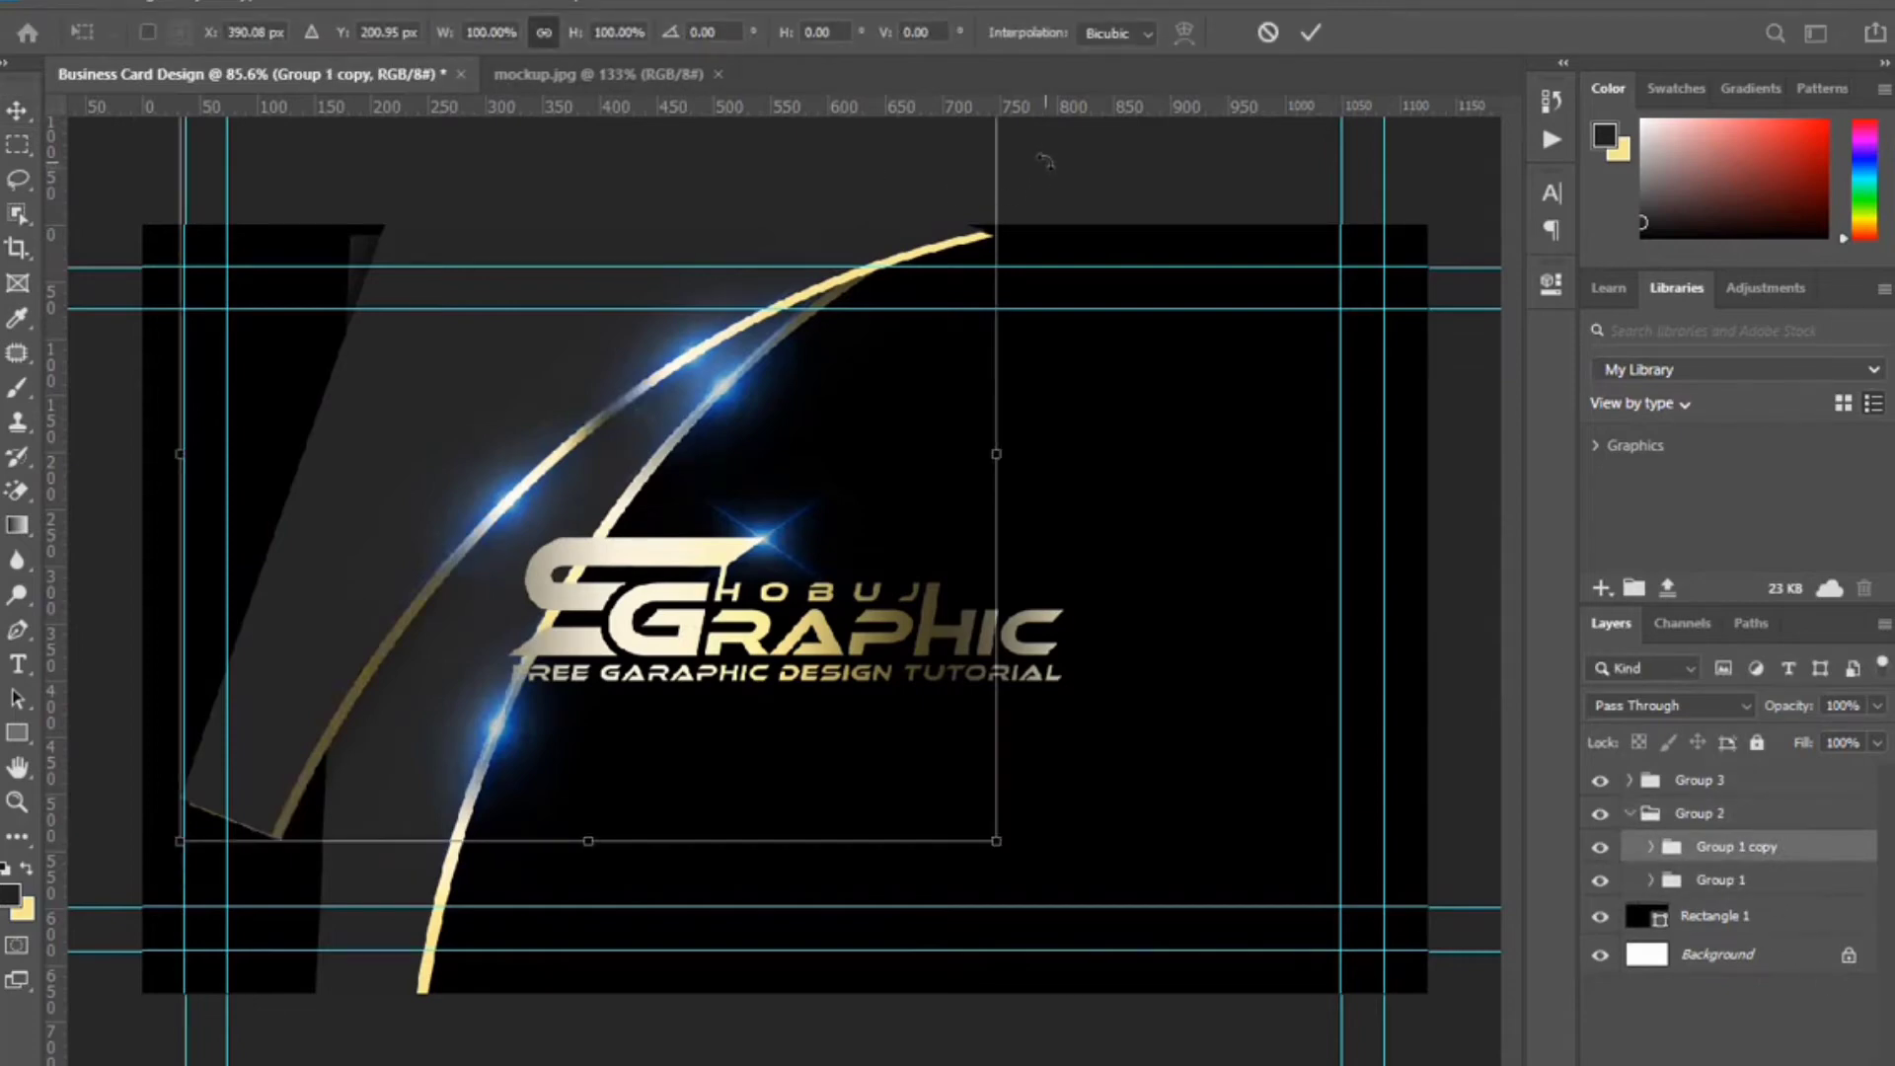
{"action": "left_click_drag", "start_coordinate": [1044, 161], "coordinate": [1059, 227]}
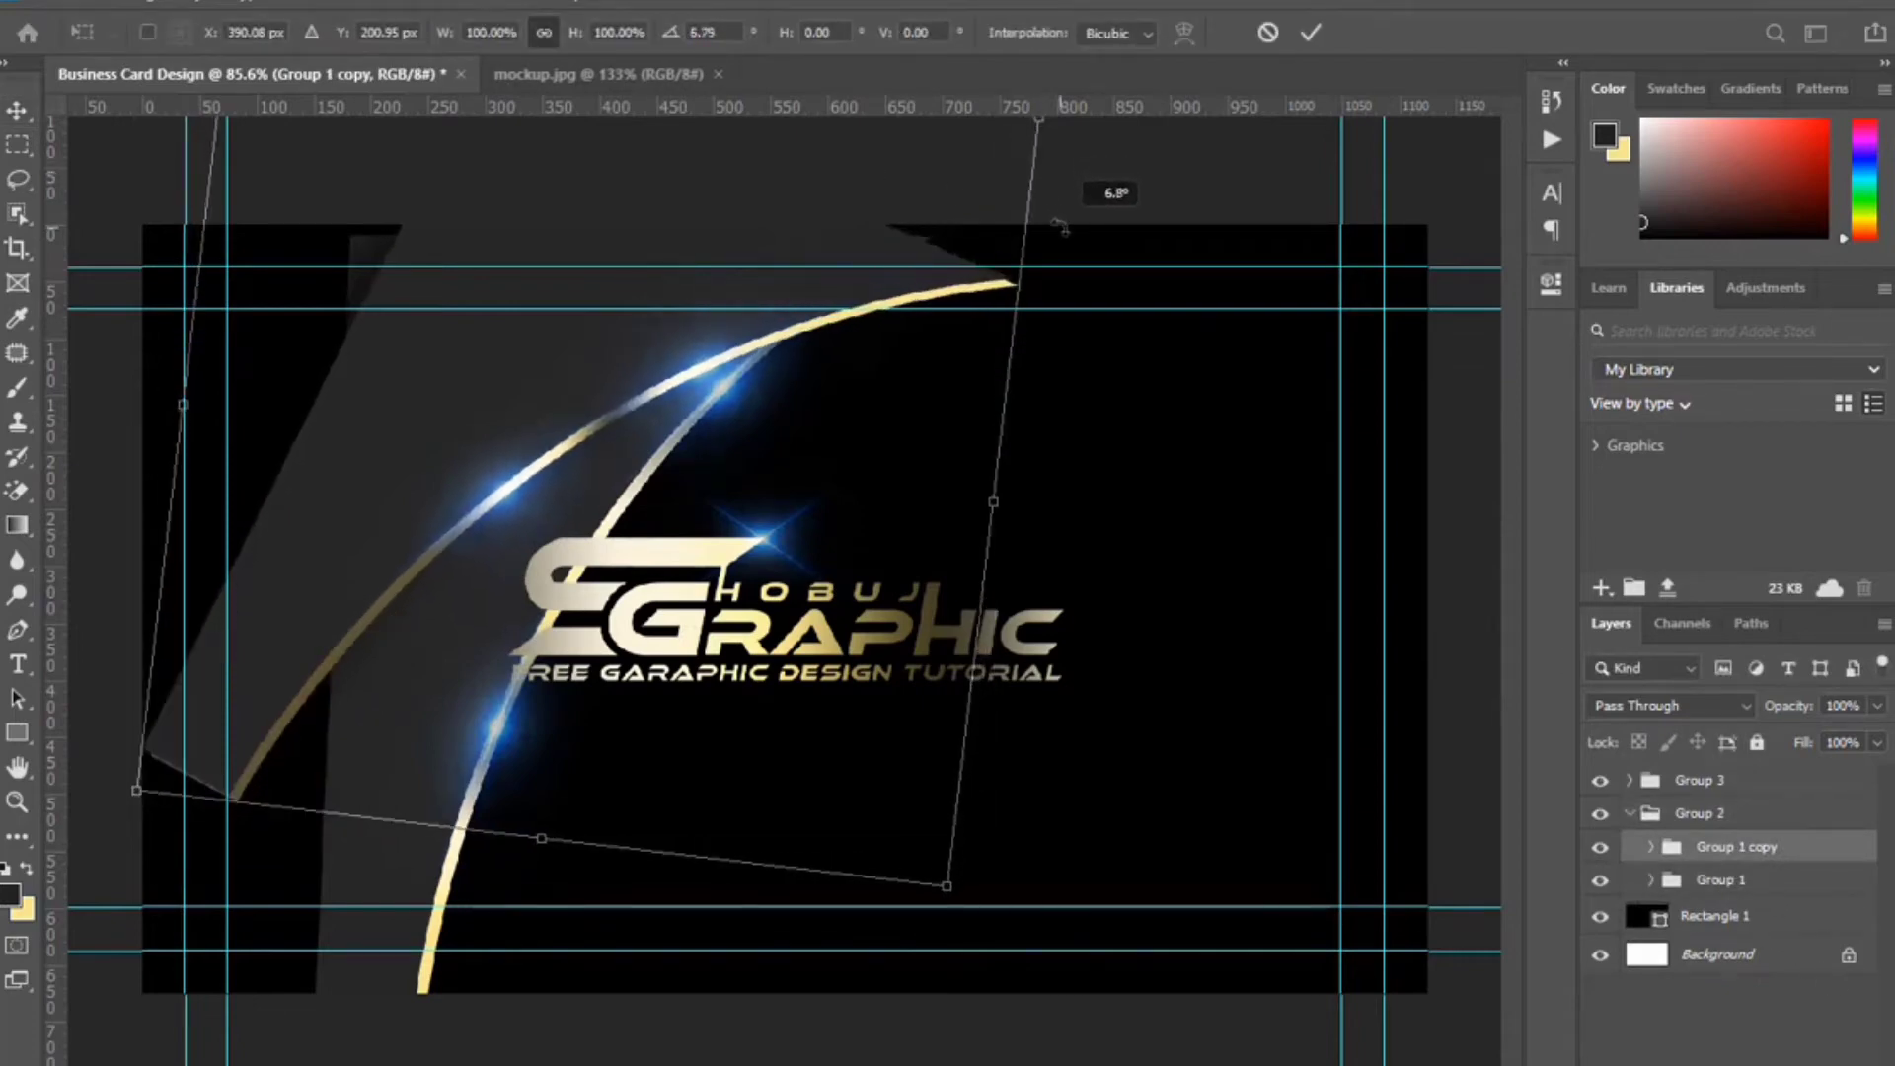
{"action": "left_click_drag", "start_coordinate": [878, 284], "coordinate": [815, 263]}
{"action": "left_click_drag", "start_coordinate": [1021, 488], "coordinate": [1021, 476]}
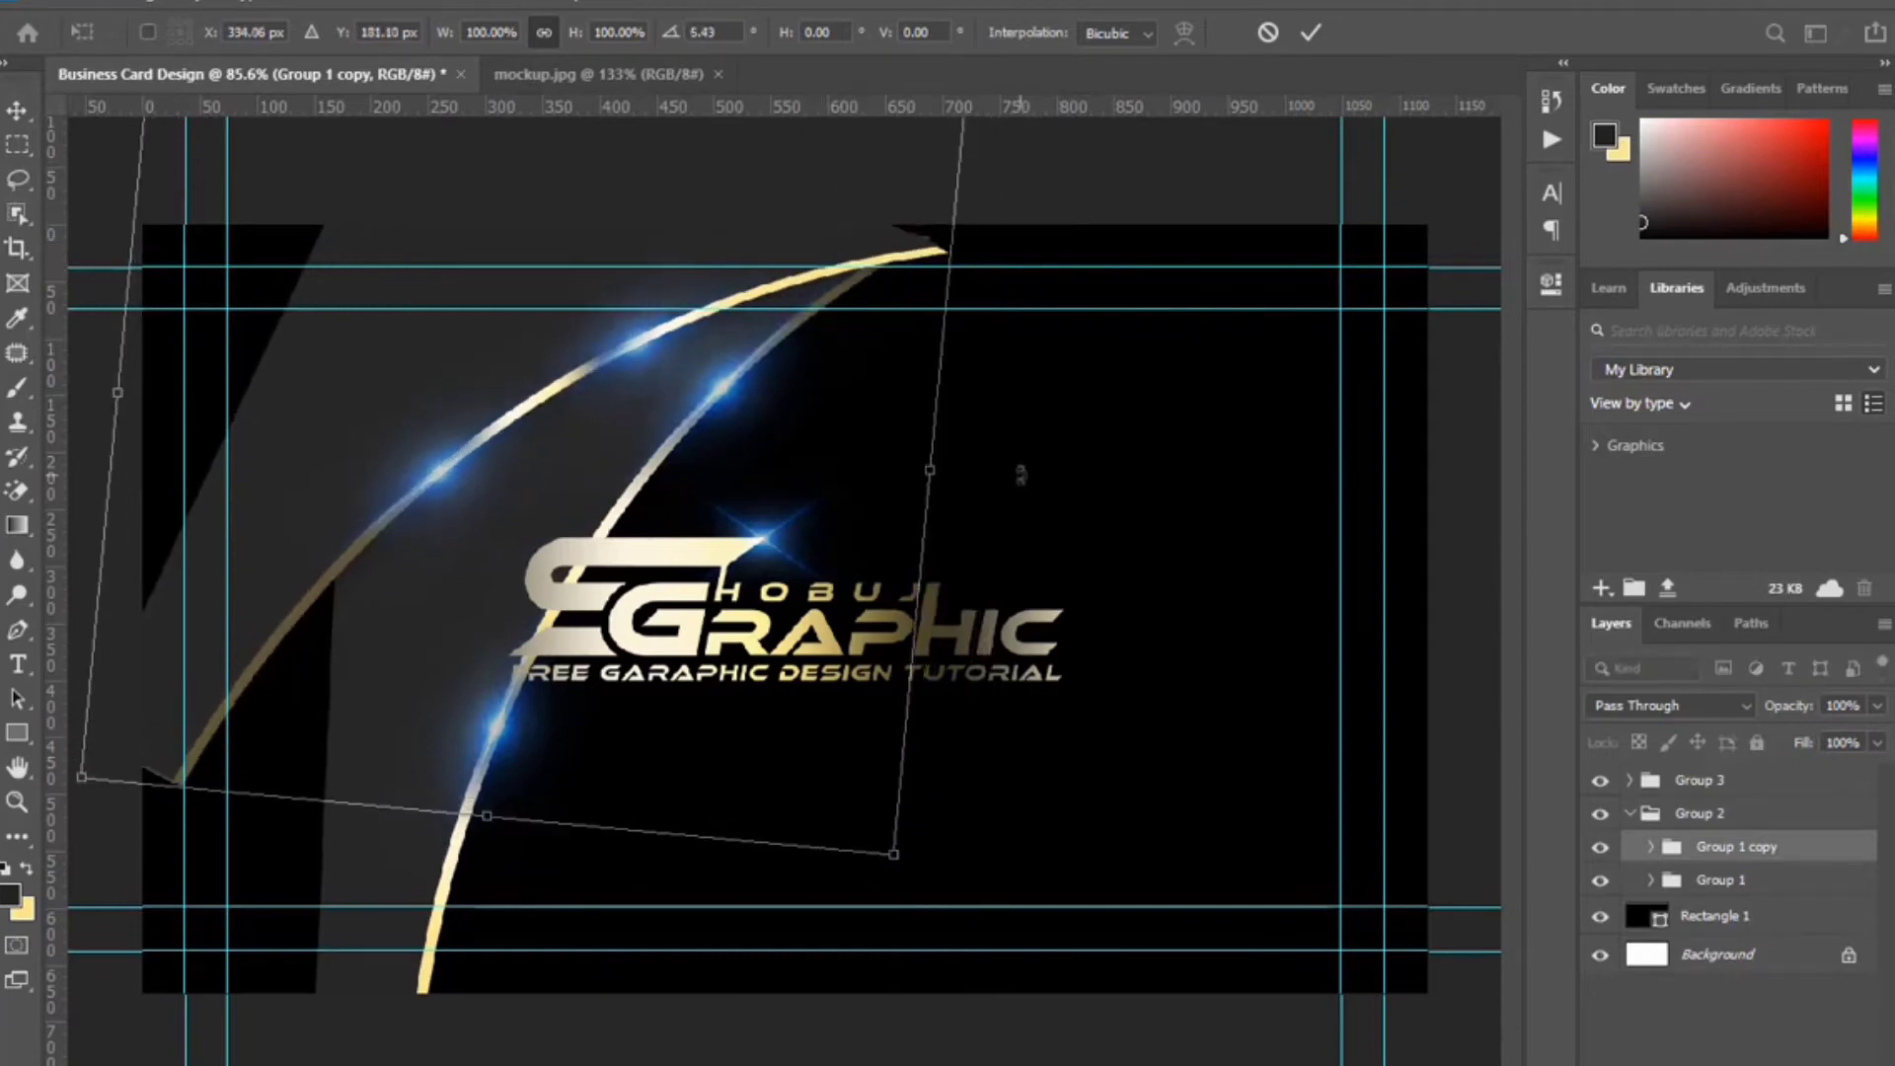
{"action": "left_click", "coordinate": [1311, 33]}
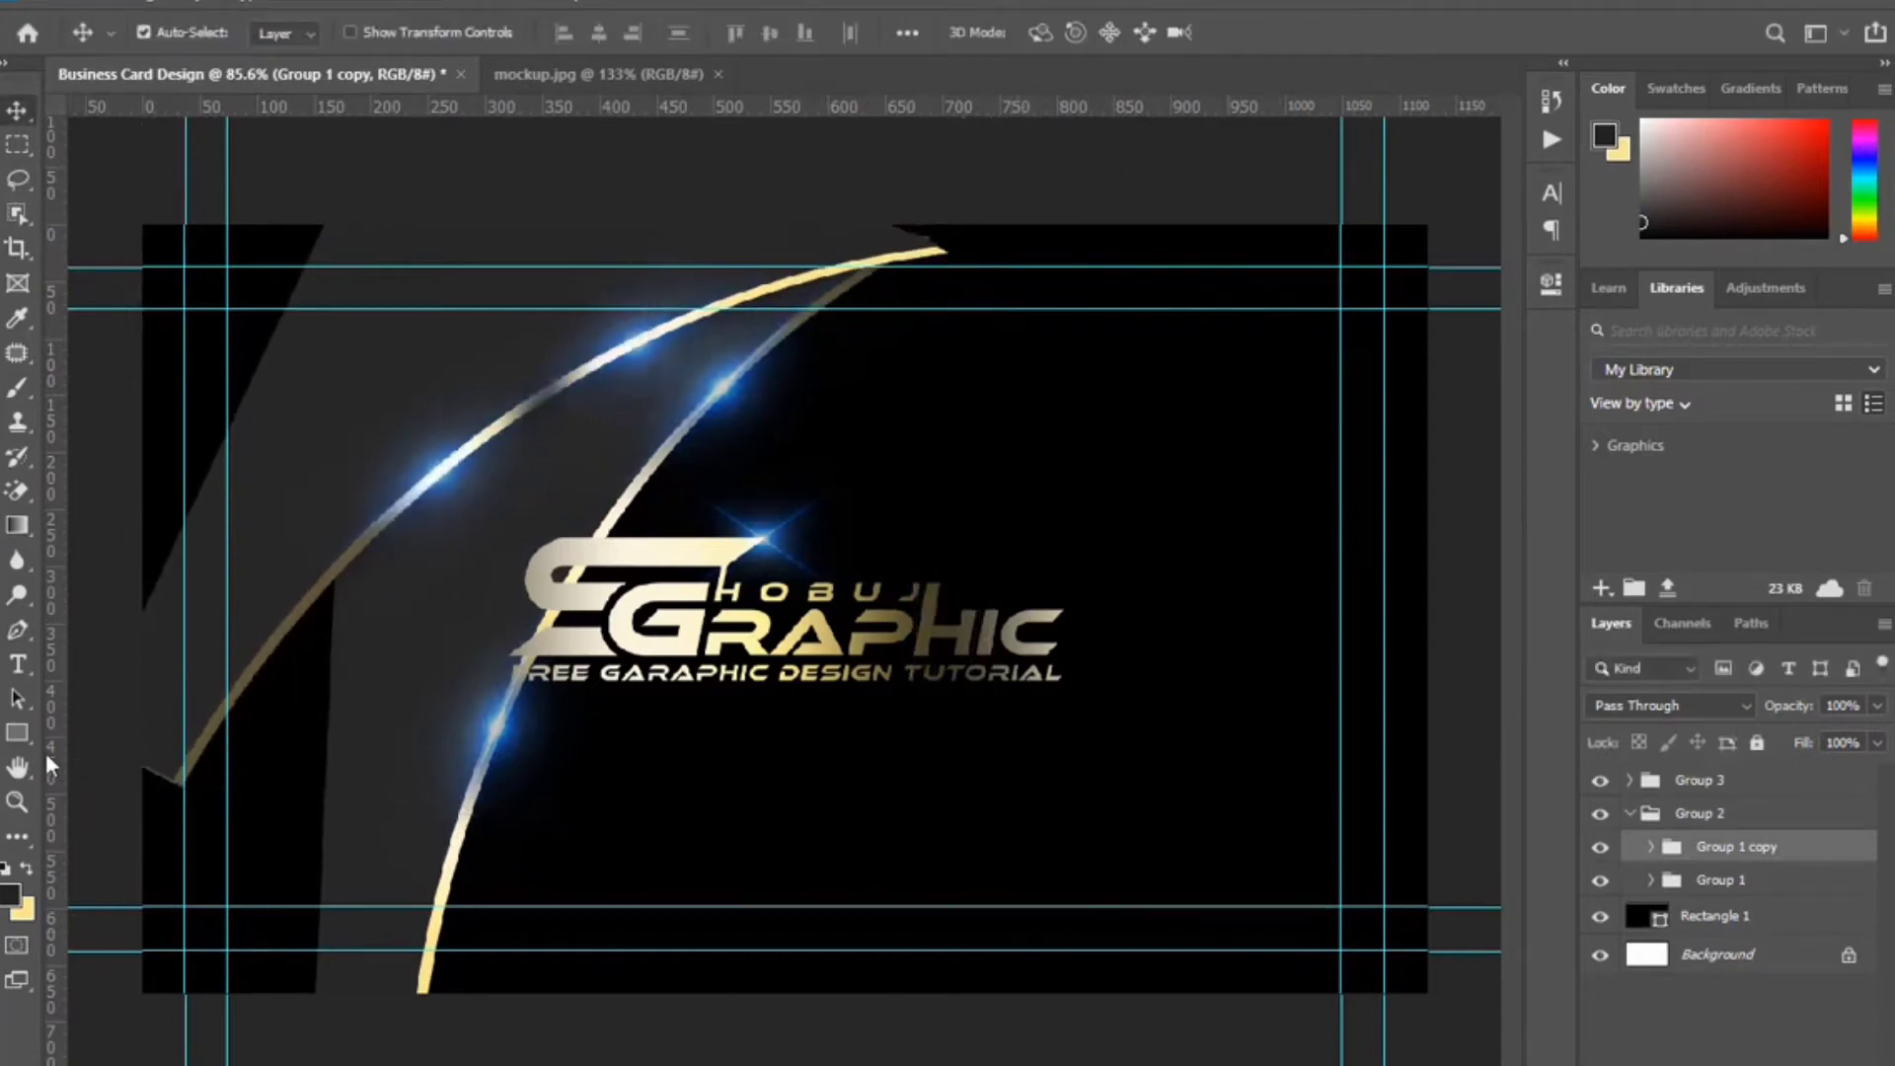
Draw a tall rectangle over the card's left edge and move Rectangle 2 into Group 1.
{"action": "left_click", "coordinate": [16, 733]}
{"action": "left_click_drag", "start_coordinate": [106, 190], "coordinate": [367, 1046]}
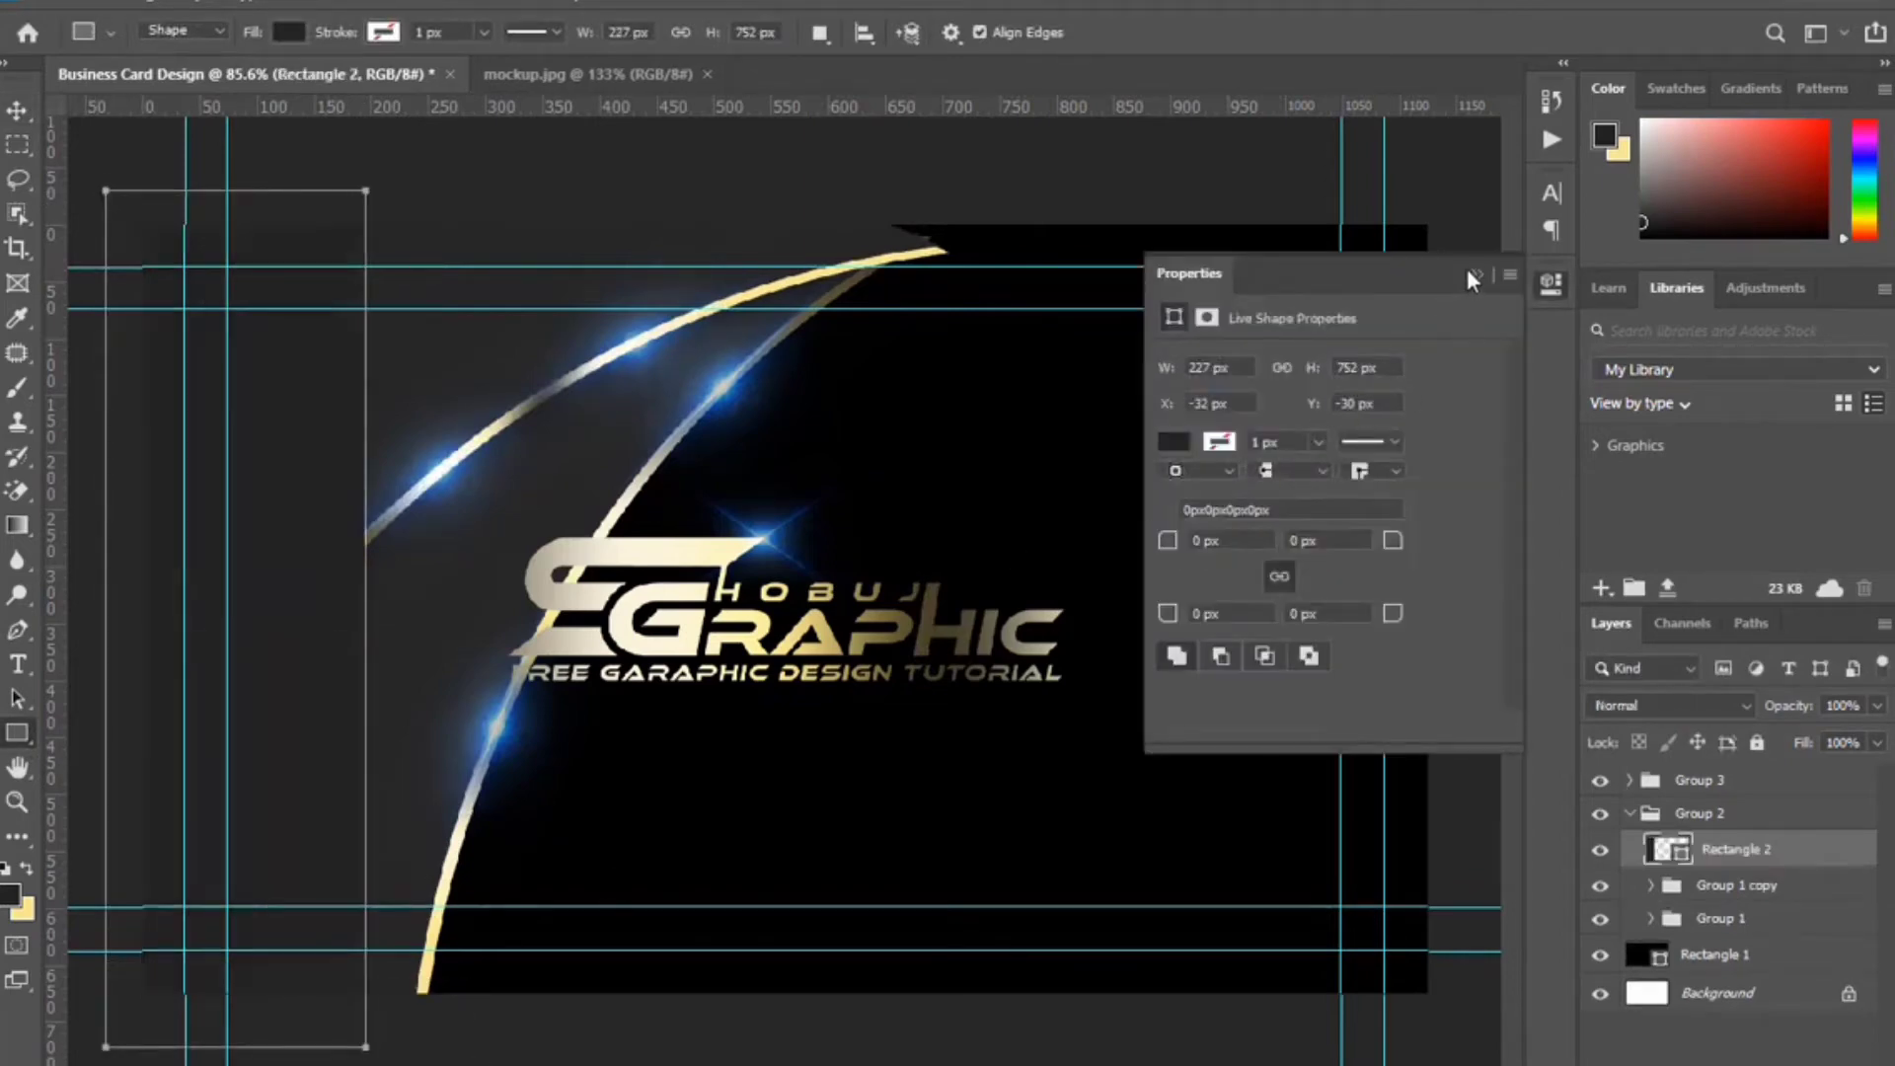
{"action": "left_click", "coordinate": [1552, 283]}
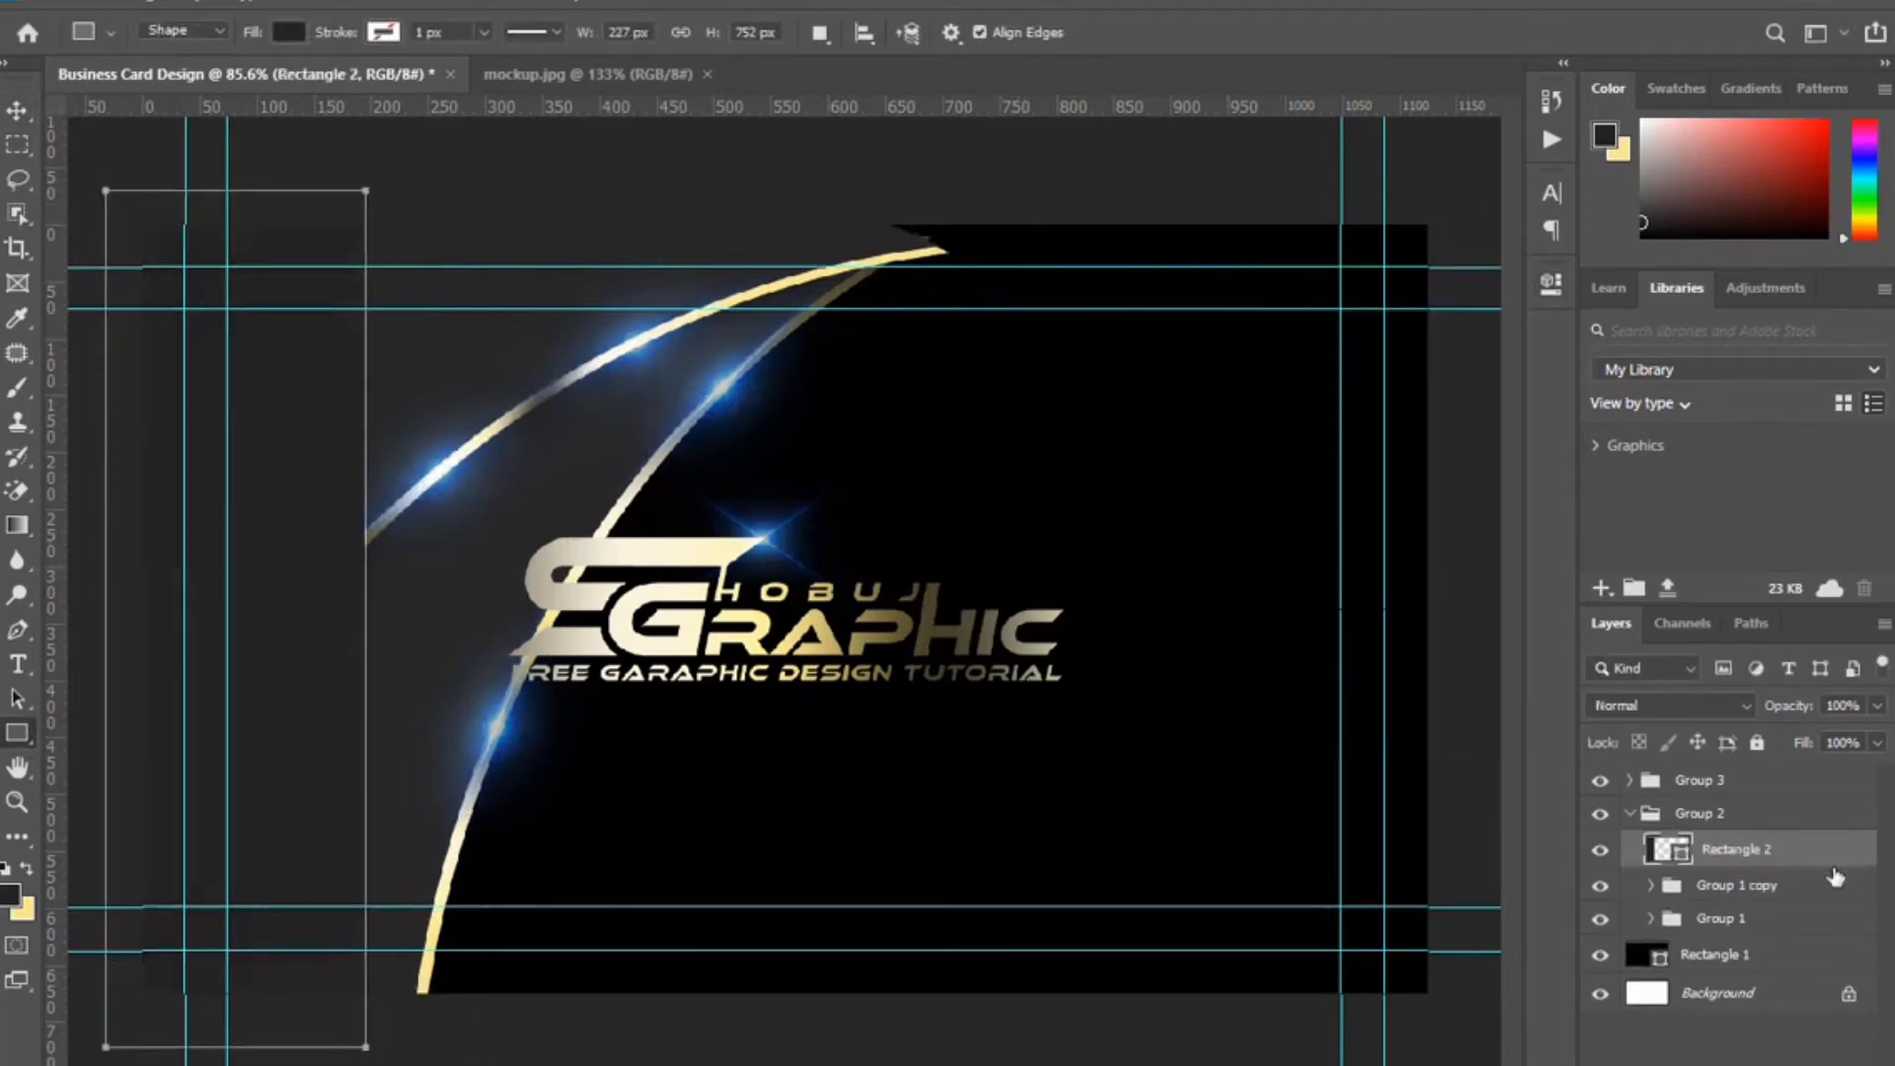
{"action": "left_click_drag", "start_coordinate": [1822, 859], "coordinate": [1818, 900]}
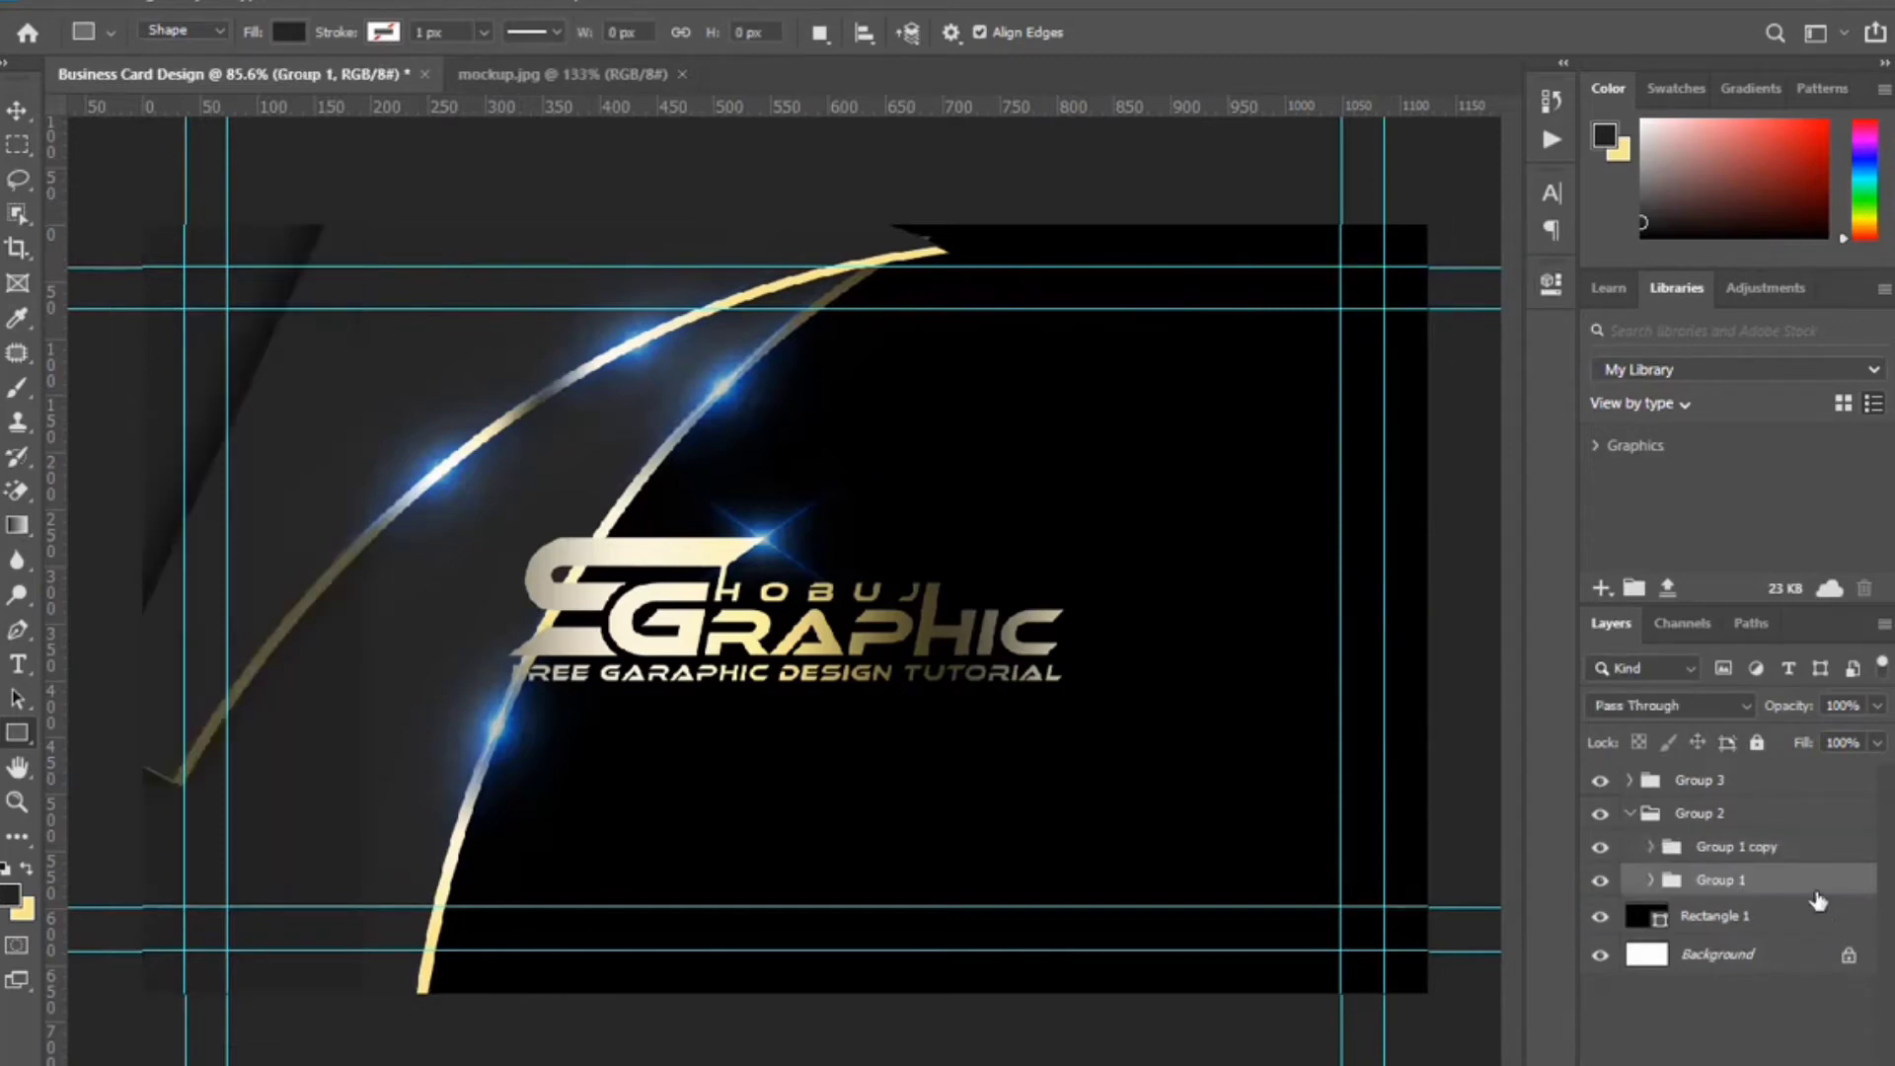
{"action": "left_click", "coordinate": [17, 111]}
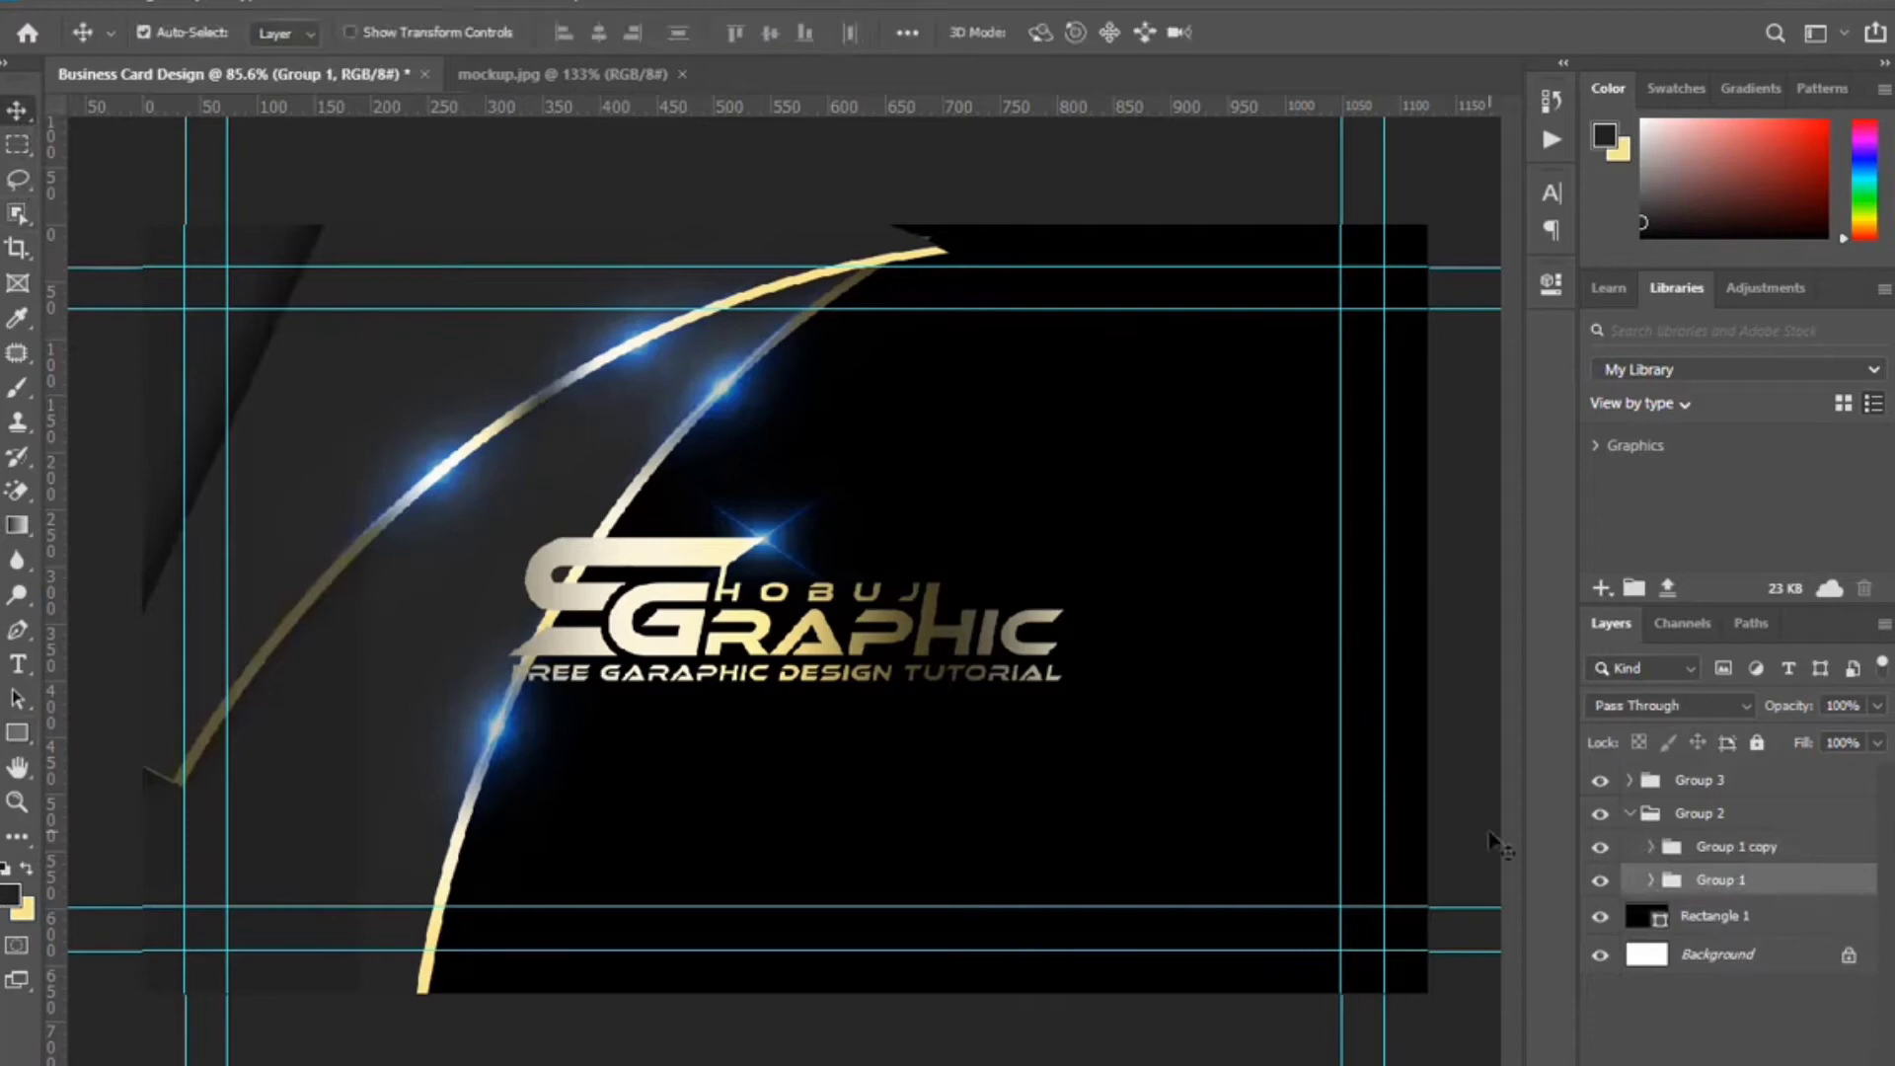
Remove the Drop Shadow effect from Shape 1 in Group 1 copy.
{"action": "left_click", "coordinate": [1652, 847]}
{"action": "scroll", "coordinate": [1804, 1015], "scroll_direction": "down", "scroll_amount": 2}
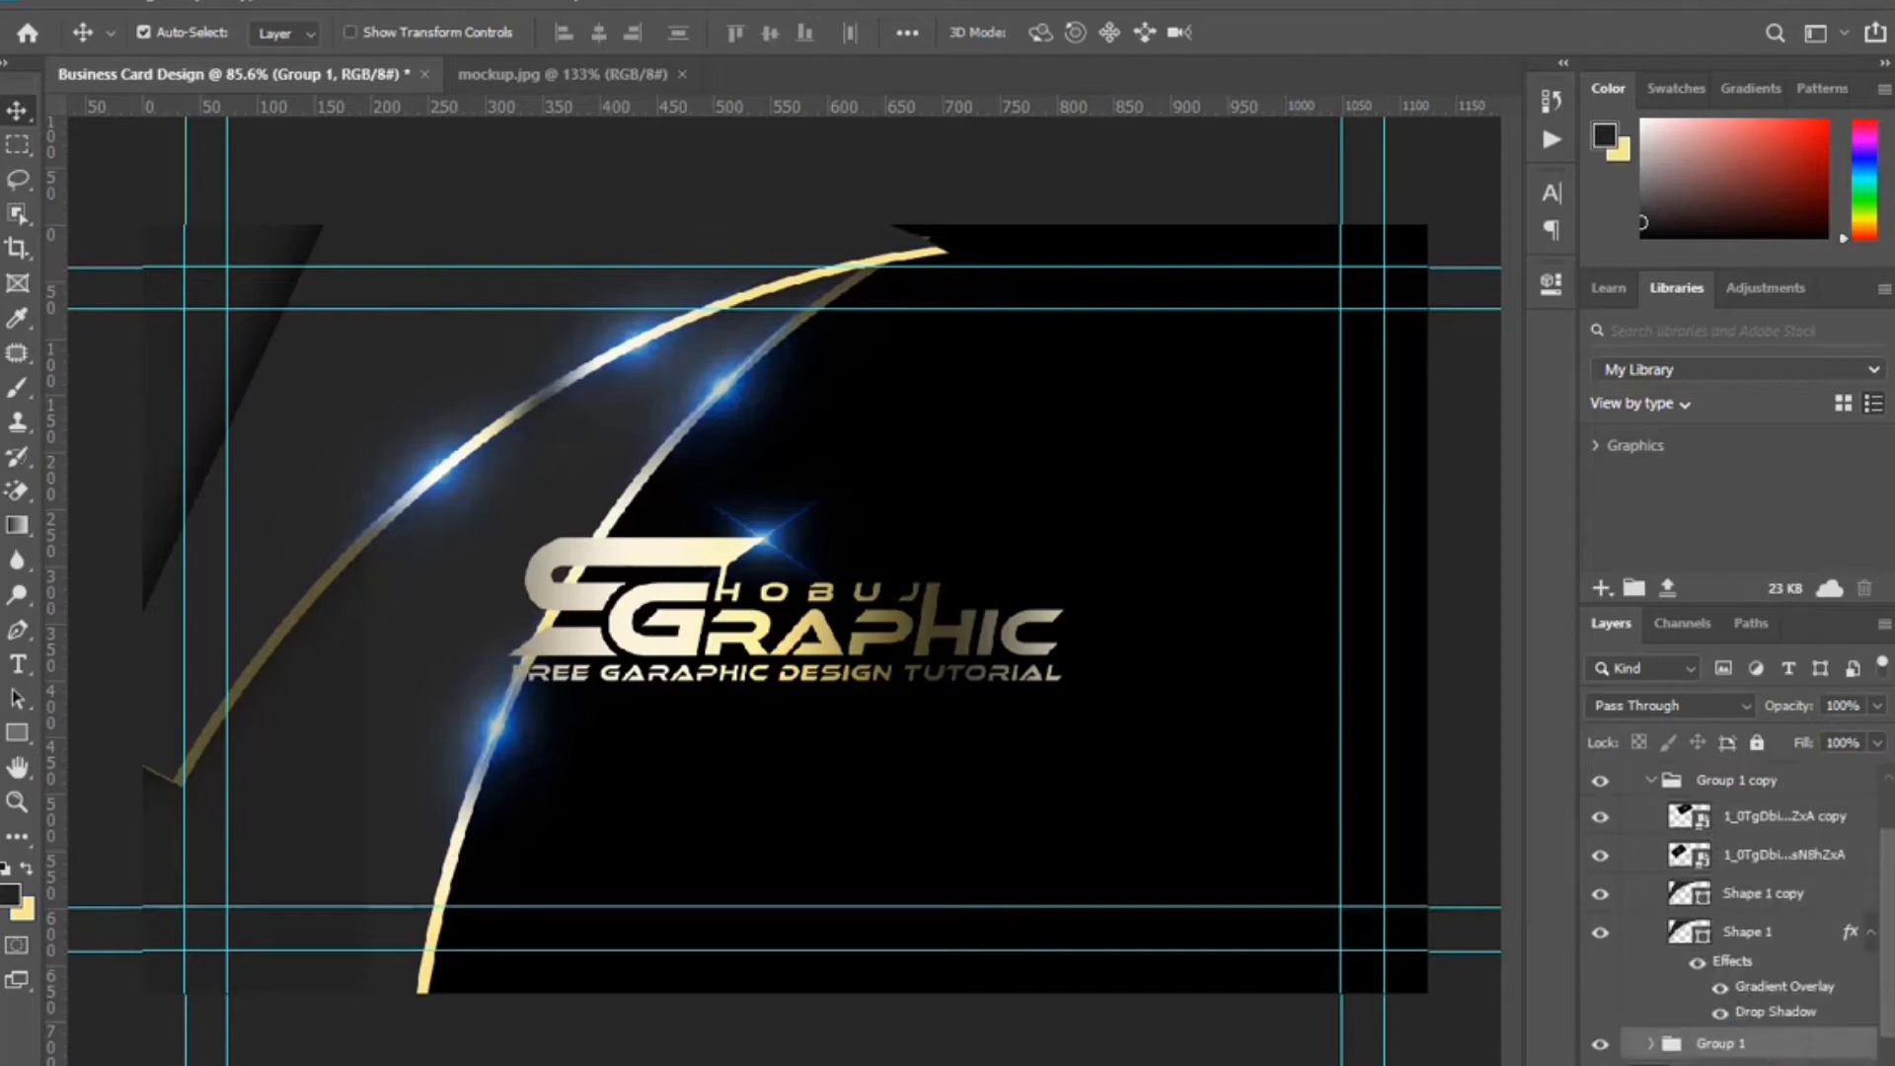
{"action": "left_click_drag", "start_coordinate": [1775, 1012], "coordinate": [1862, 1065]}
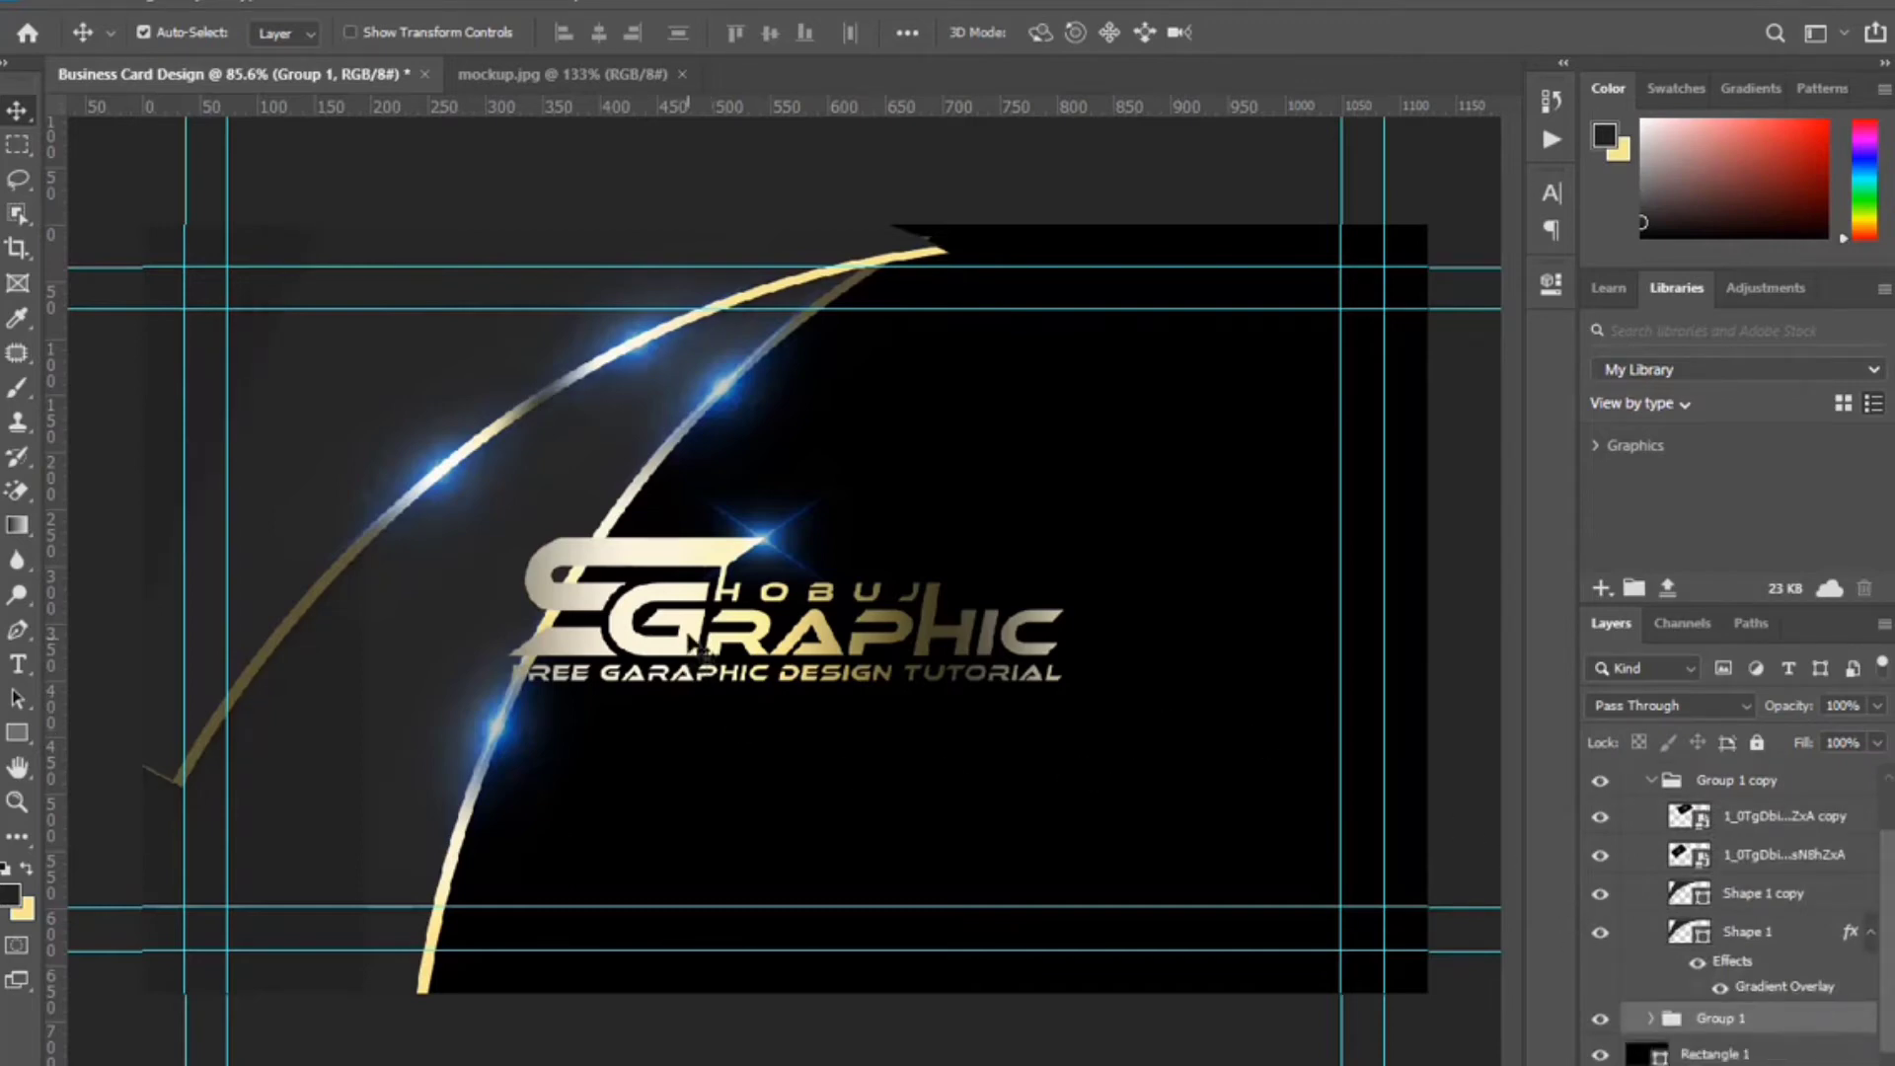
{"action": "scroll", "coordinate": [1819, 943], "scroll_direction": "up", "scroll_amount": 2}
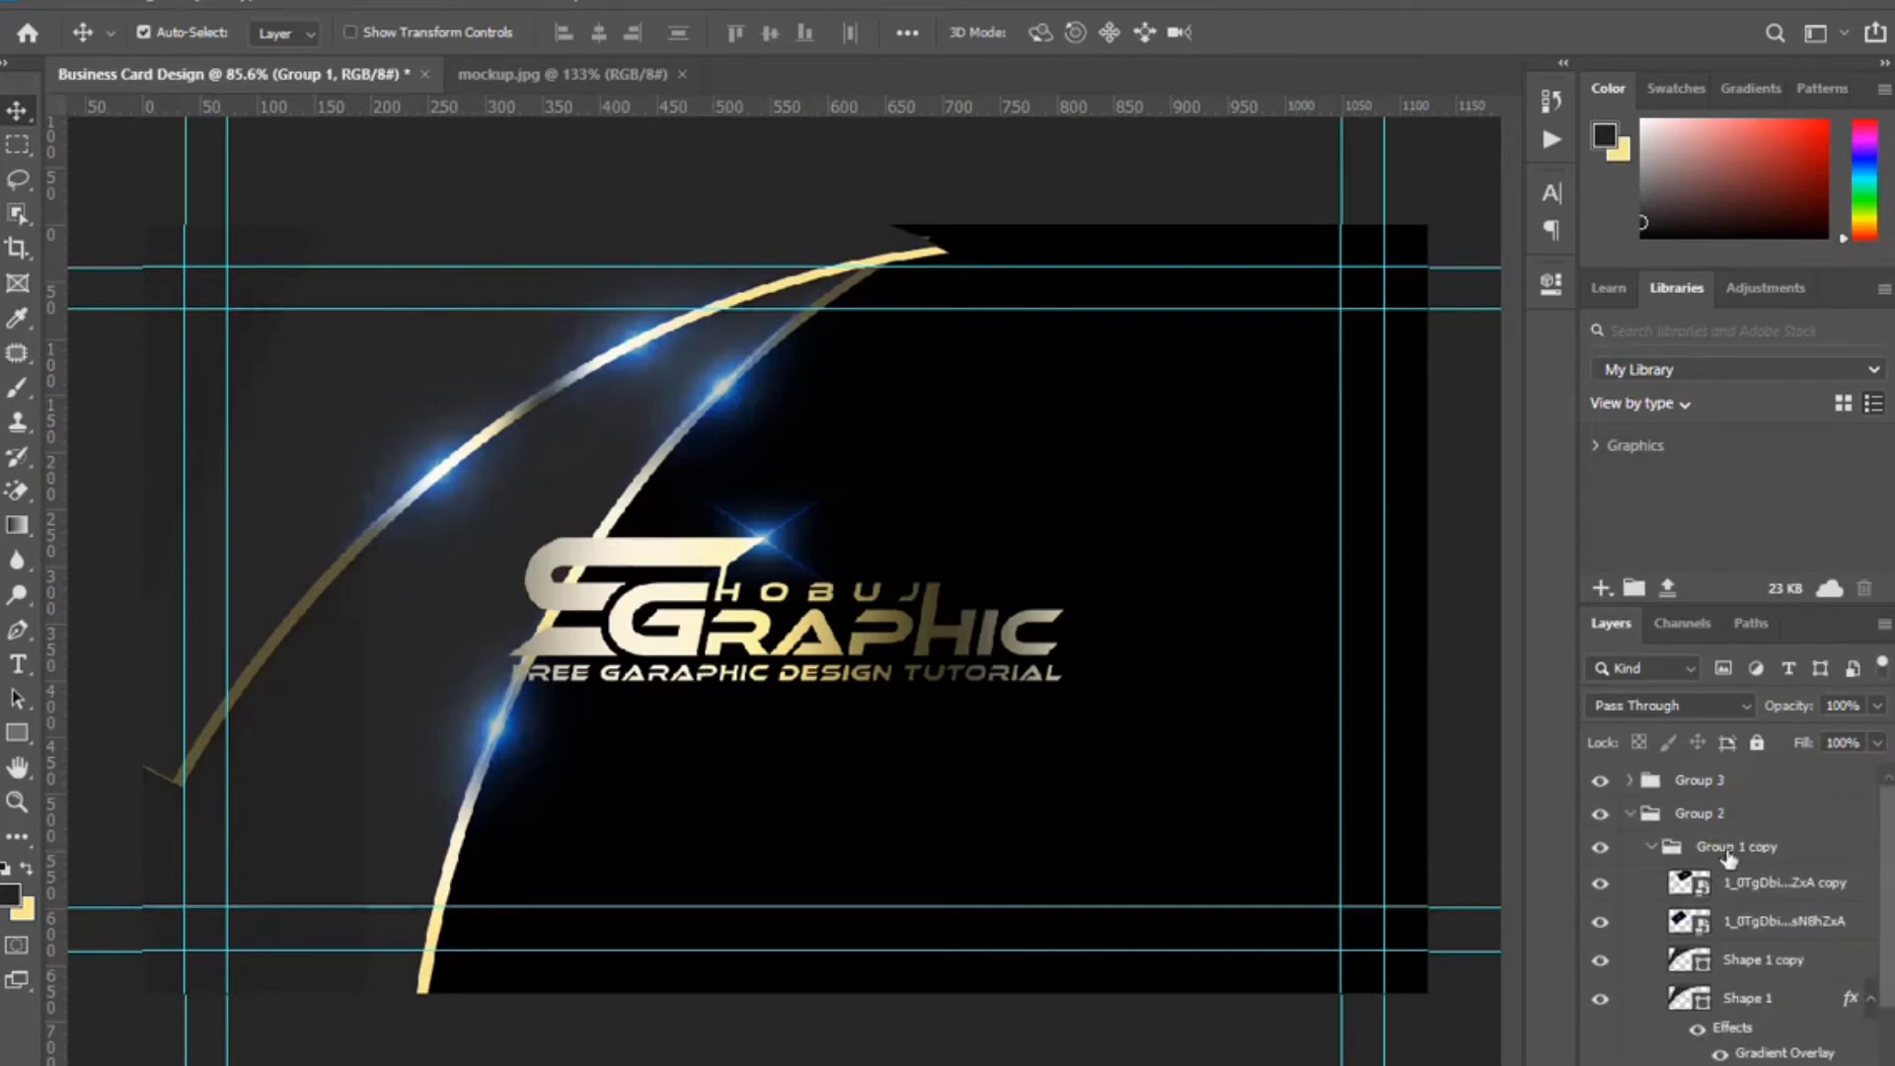
Scale the Group 3 logo down to about 43% and nudge it into the card's top-left corner.
{"action": "left_click", "coordinate": [1688, 790]}
{"action": "key", "text": "ctrl+t"}
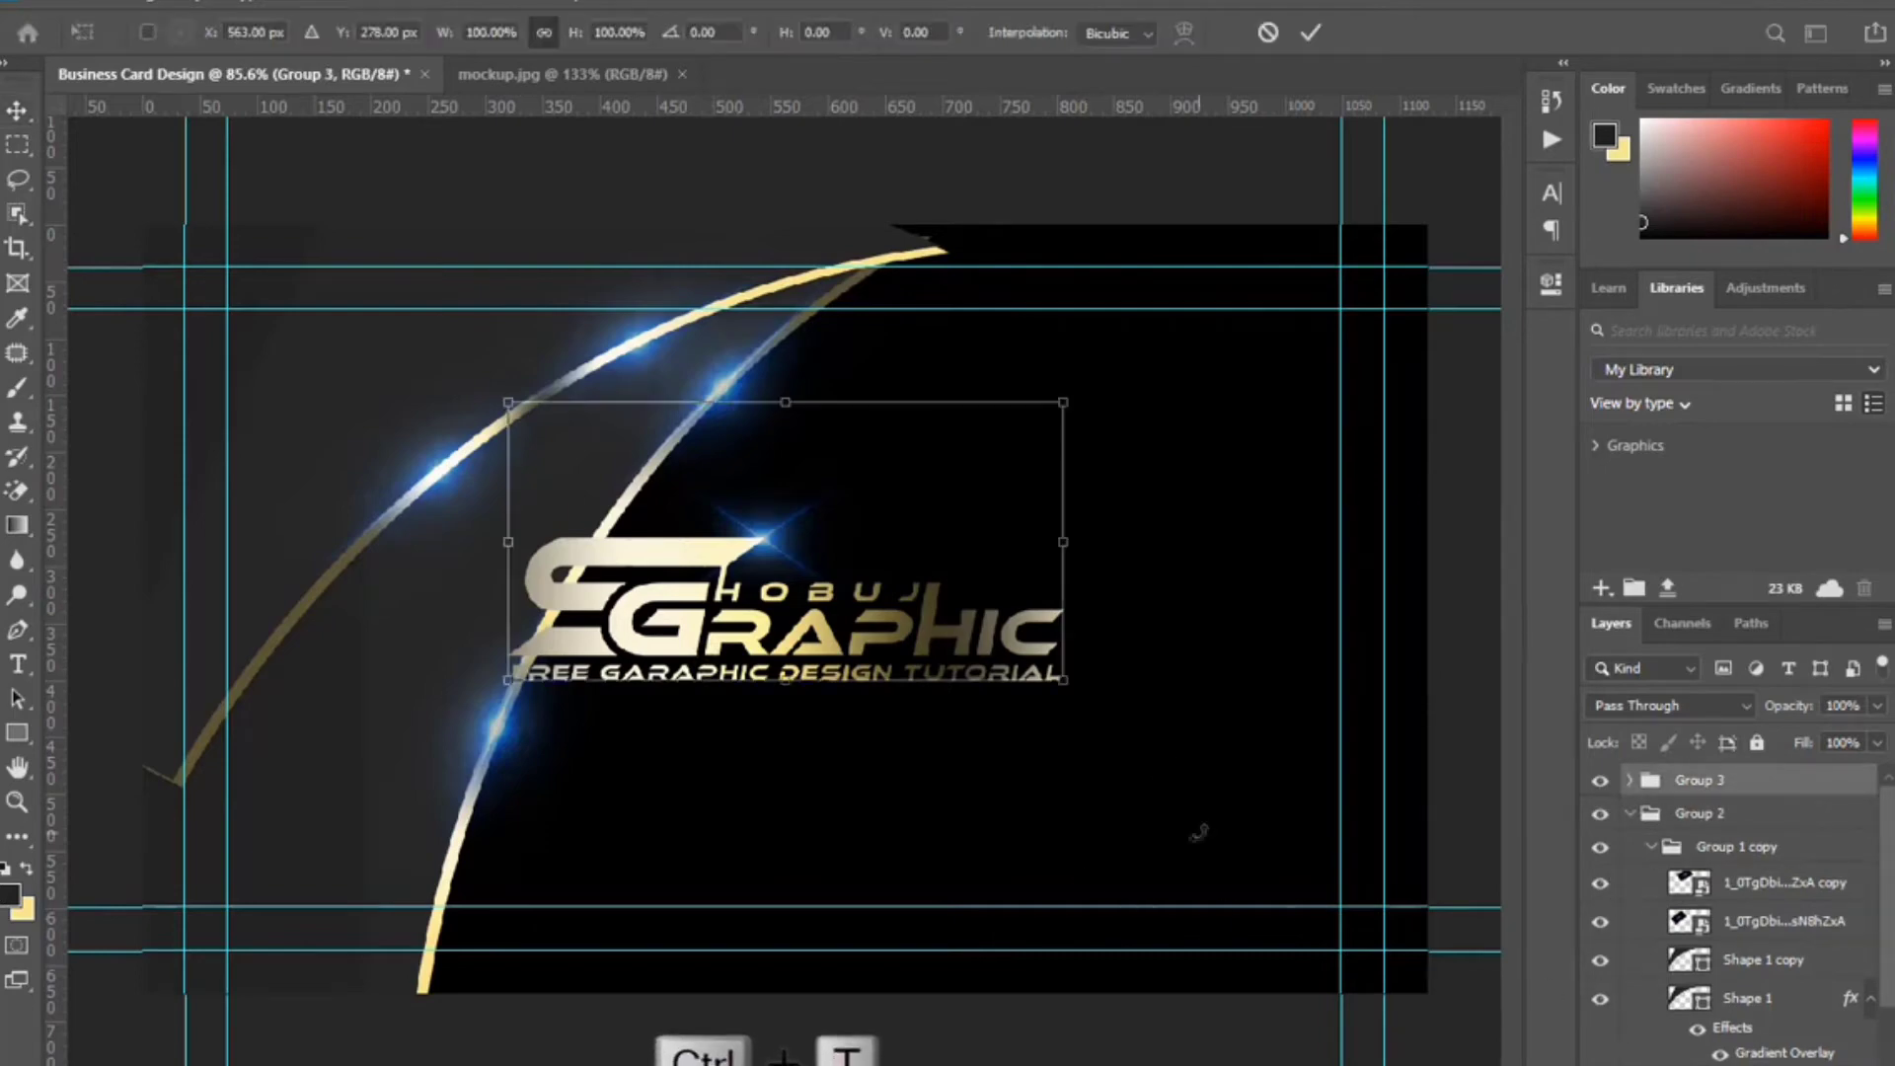
{"action": "left_click_drag", "start_coordinate": [1071, 542], "coordinate": [745, 542]}
{"action": "left_click_drag", "start_coordinate": [468, 438], "coordinate": [451, 387]}
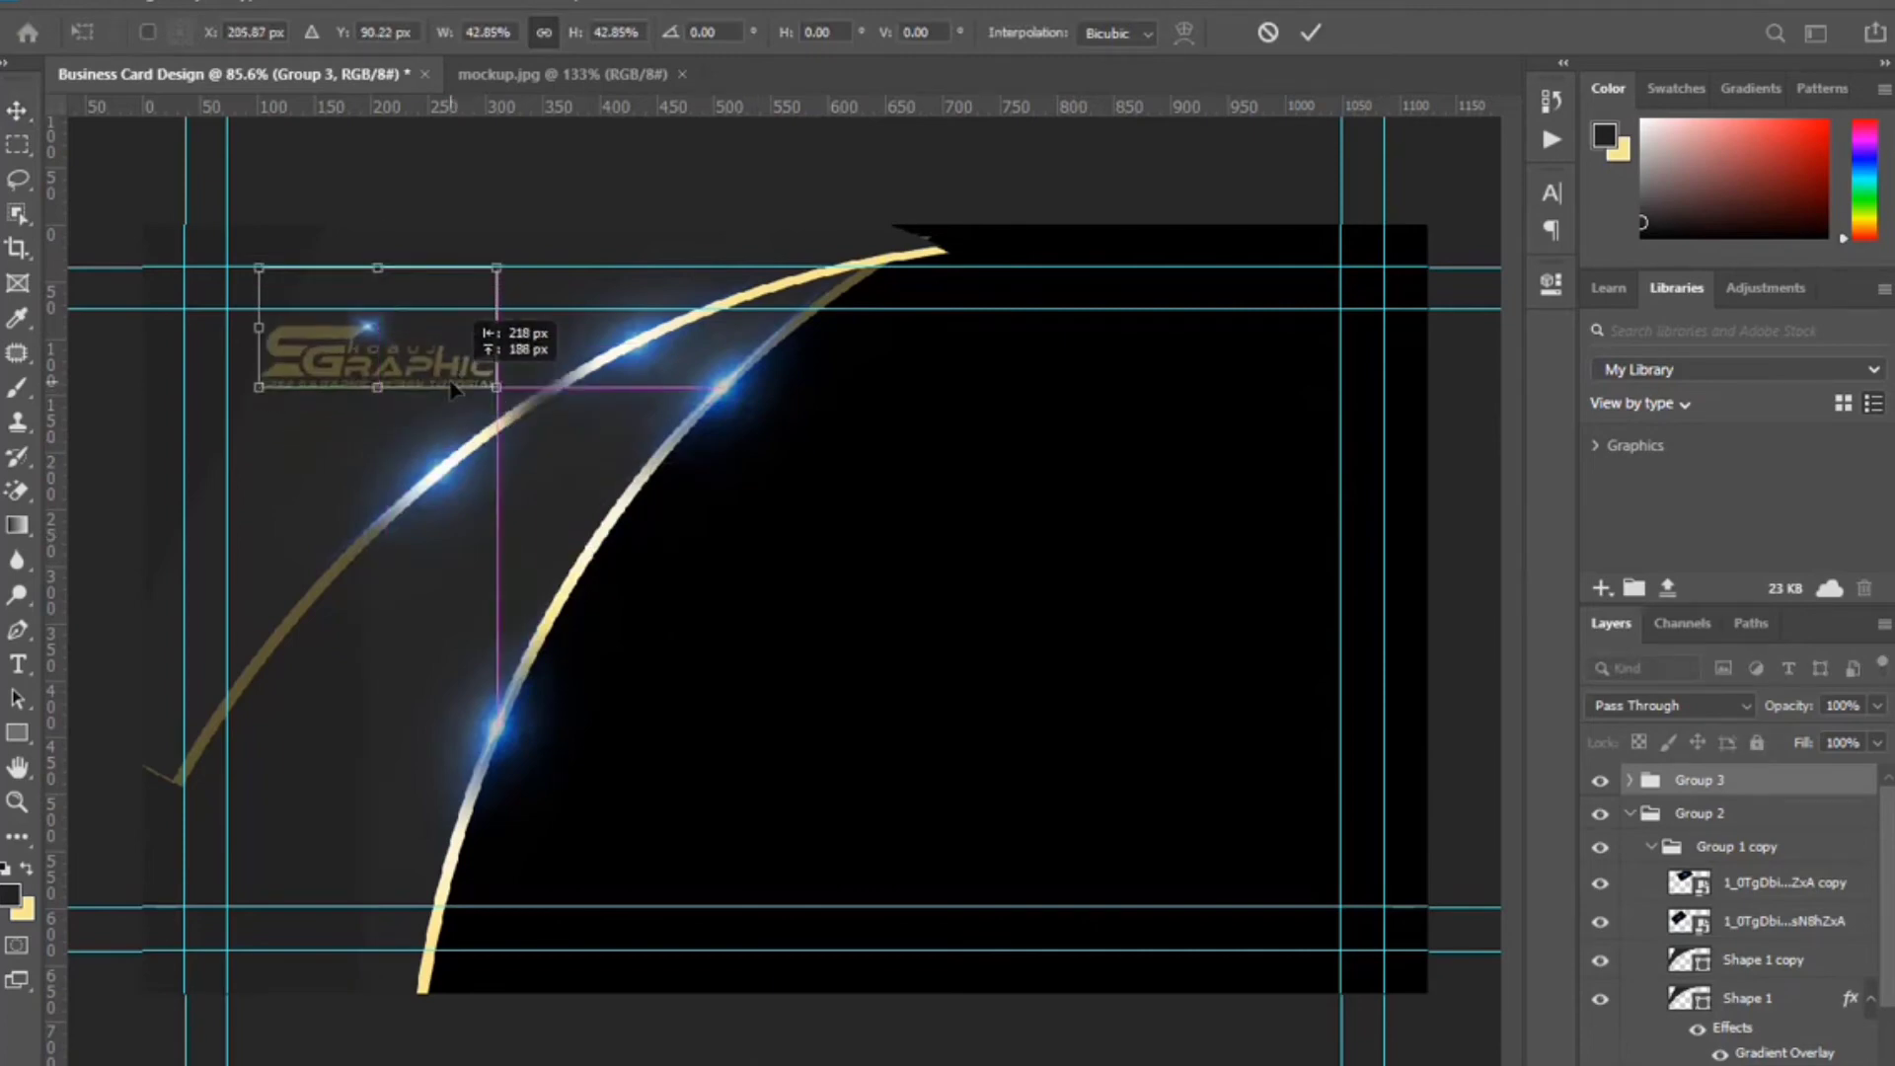
{"action": "key", "text": "Down"}
{"action": "key", "text": "Down"}
{"action": "key", "text": "Down"}
{"action": "key", "text": "Down"}
{"action": "key", "text": "Down"}
{"action": "key", "text": "Down"}
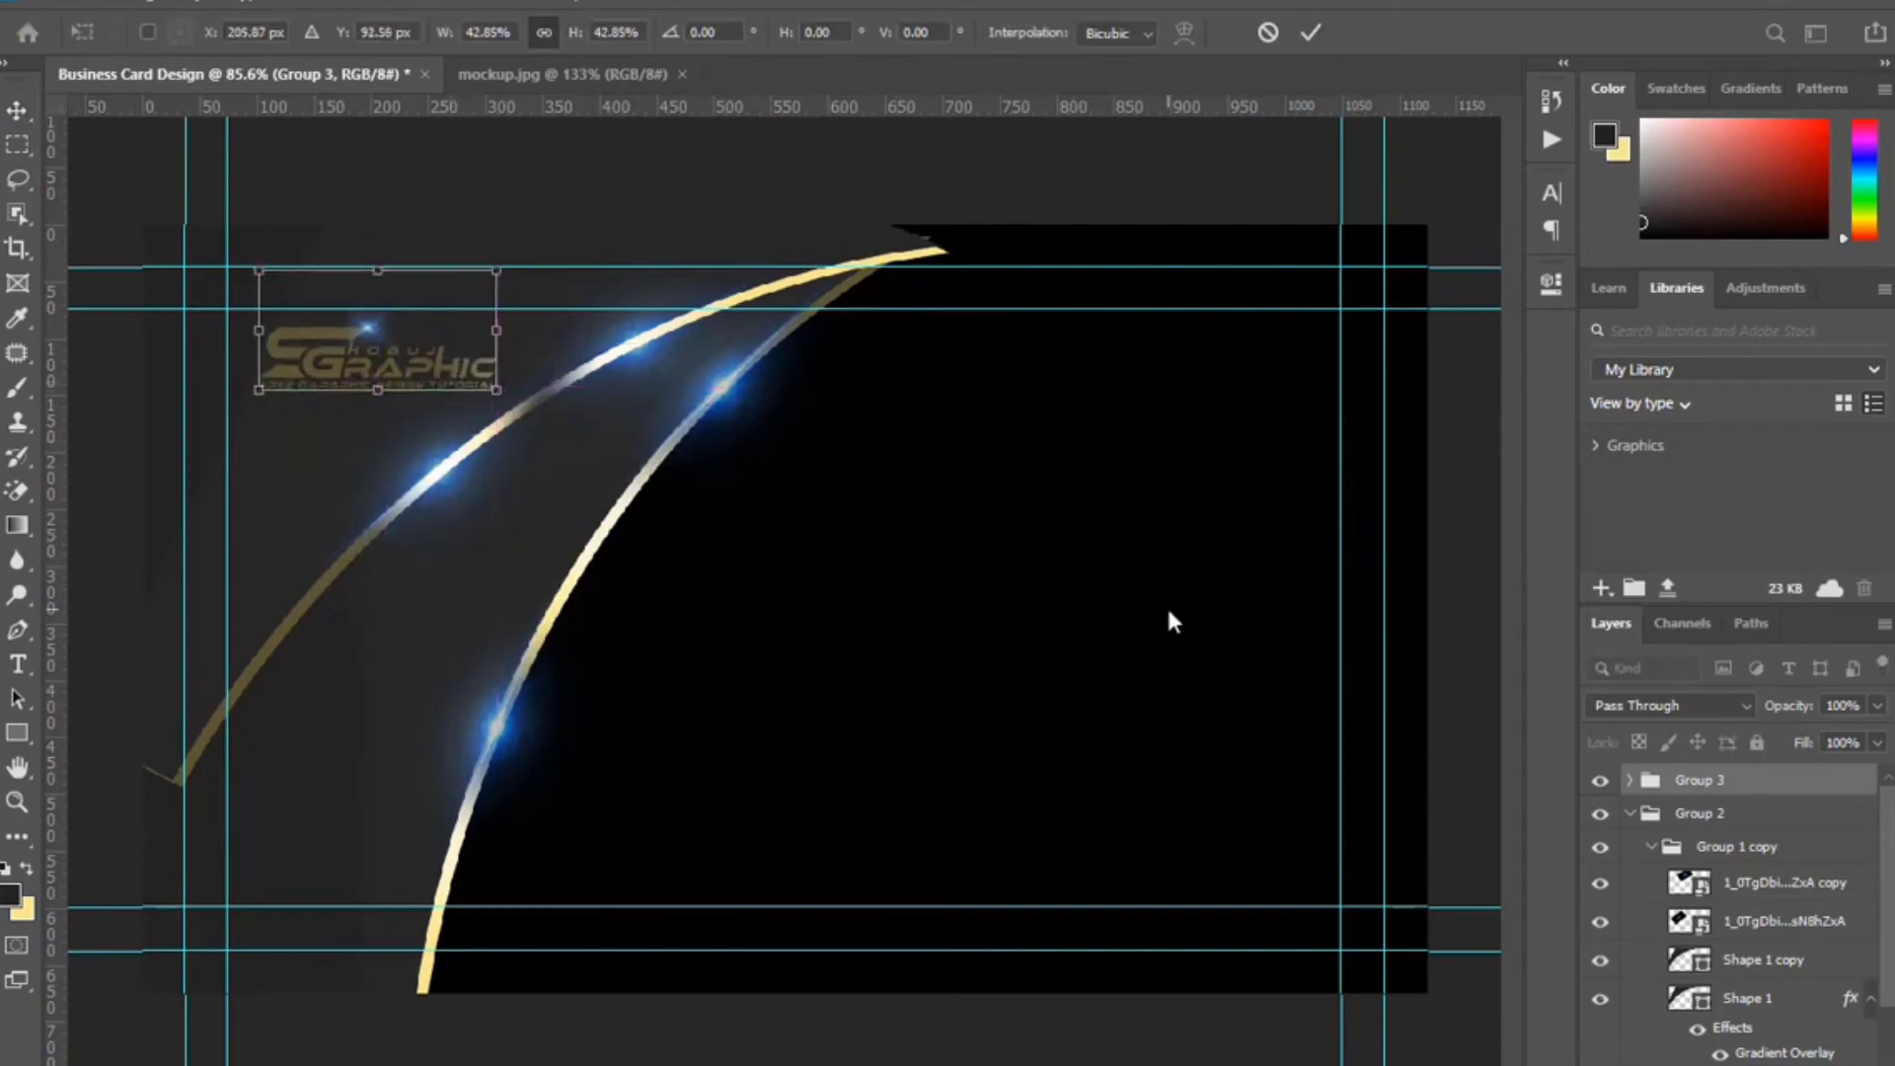
{"action": "key", "text": "Down"}
{"action": "key", "text": "Down"}
{"action": "key", "text": "Down"}
{"action": "key", "text": "Left"}
{"action": "key", "text": "Left"}
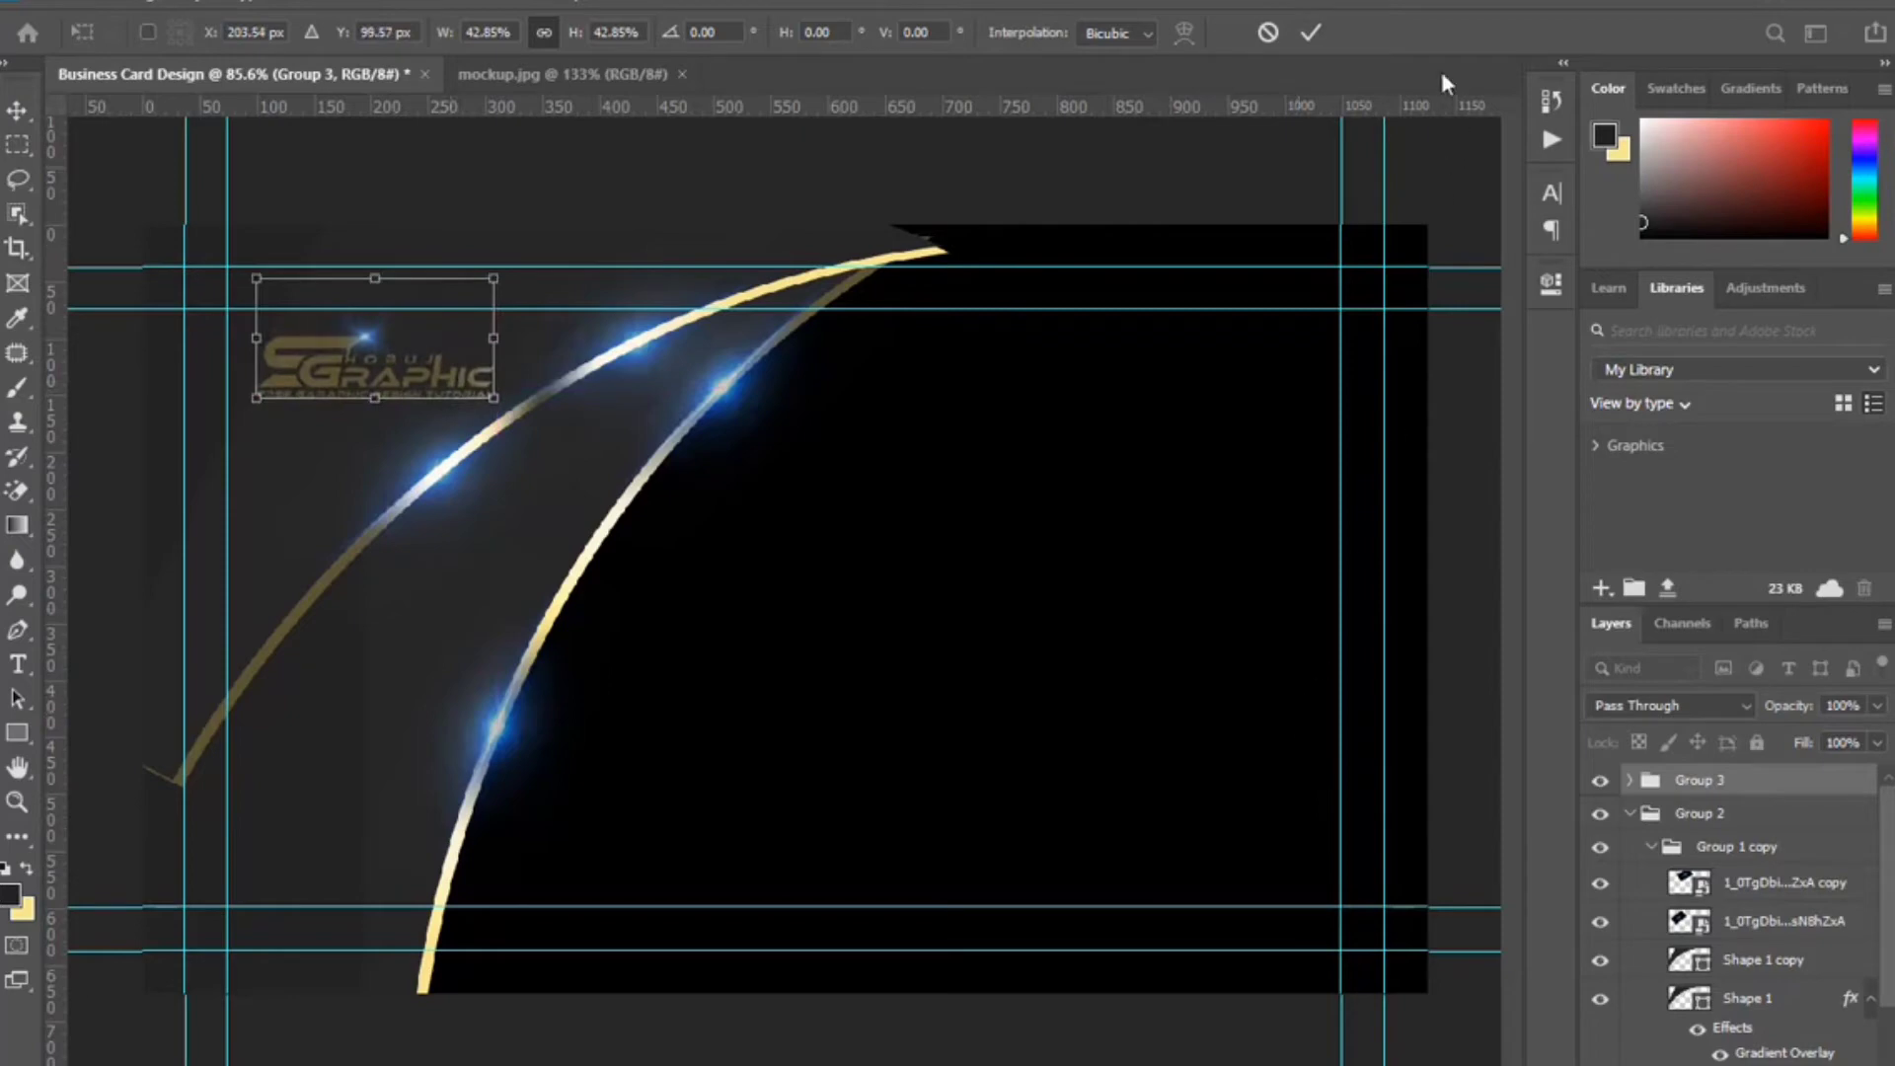
{"action": "left_click", "coordinate": [1313, 29]}
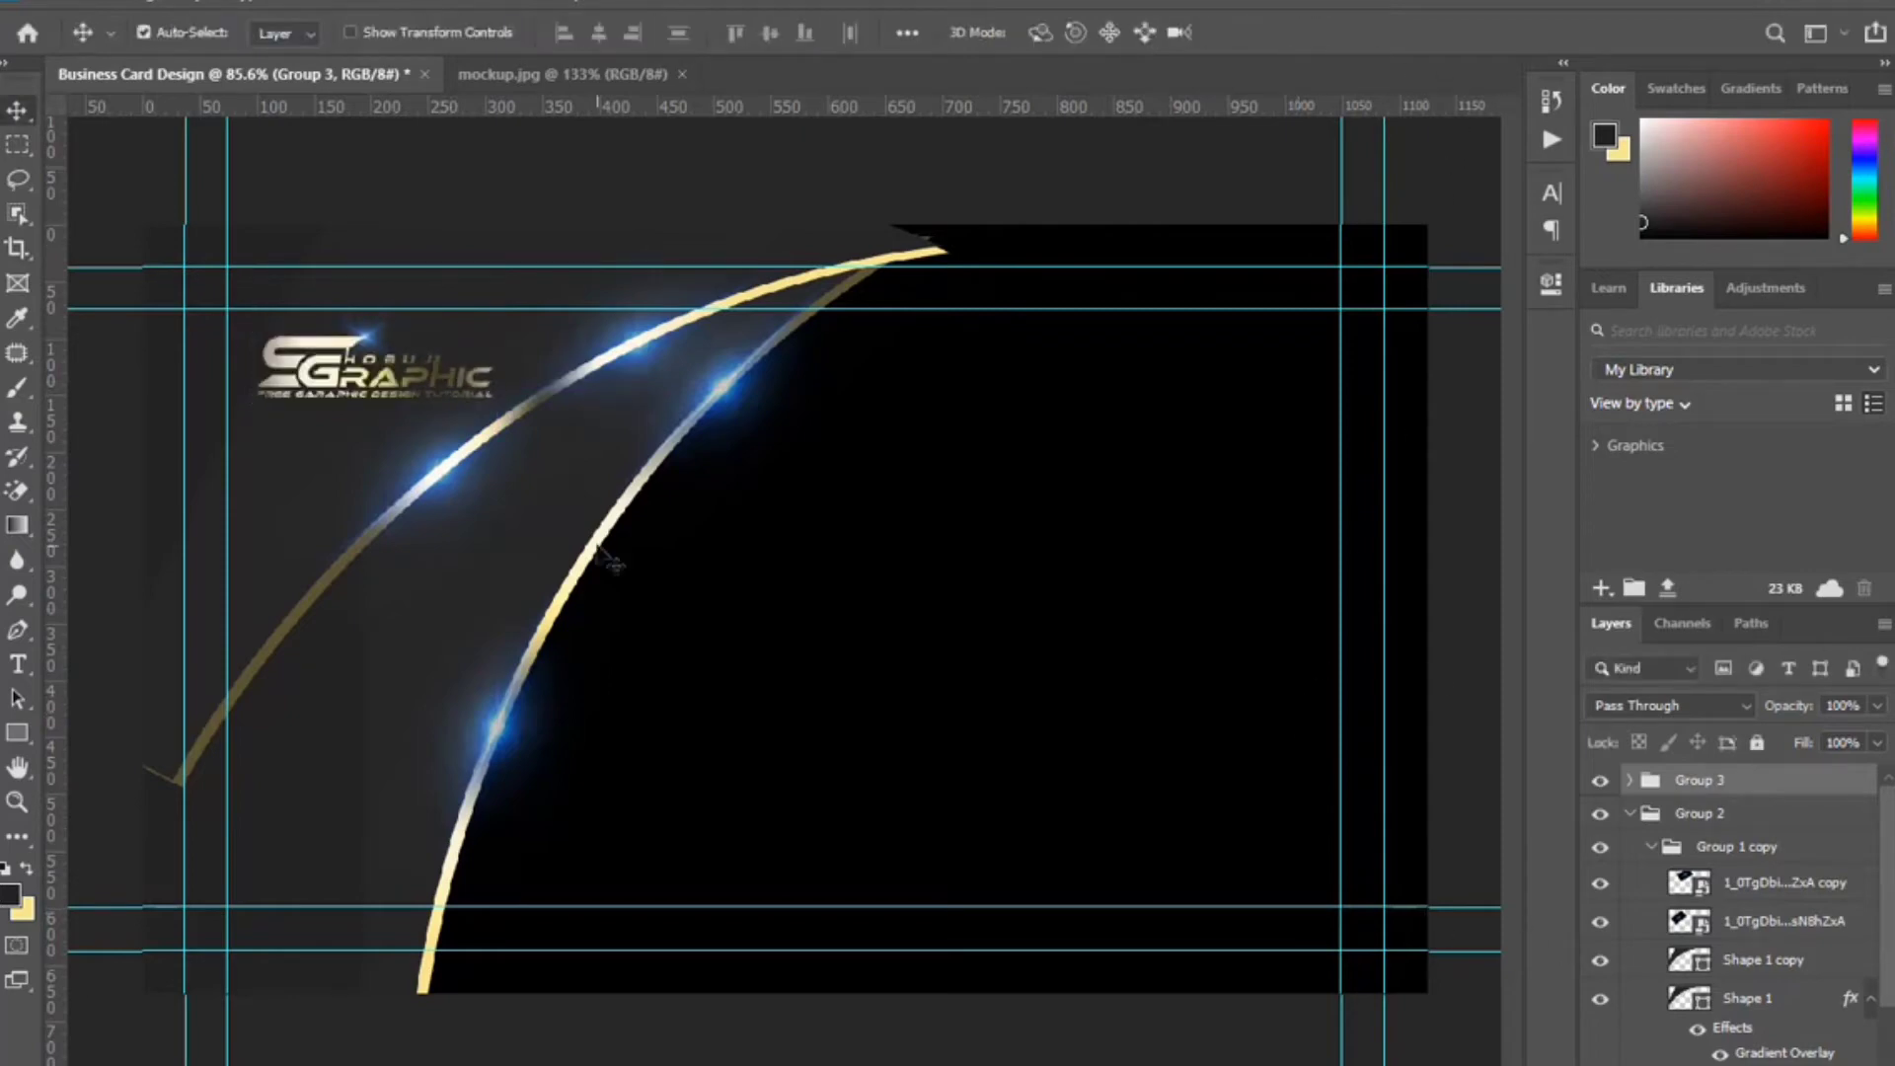
{"action": "left_click", "coordinate": [600, 546]}
Toggle Reverse on Shape 1's gold Gradient Overlay to flip the gradient's direction.
{"action": "scroll", "coordinate": [1804, 1061], "scroll_direction": "down", "scroll_amount": 2}
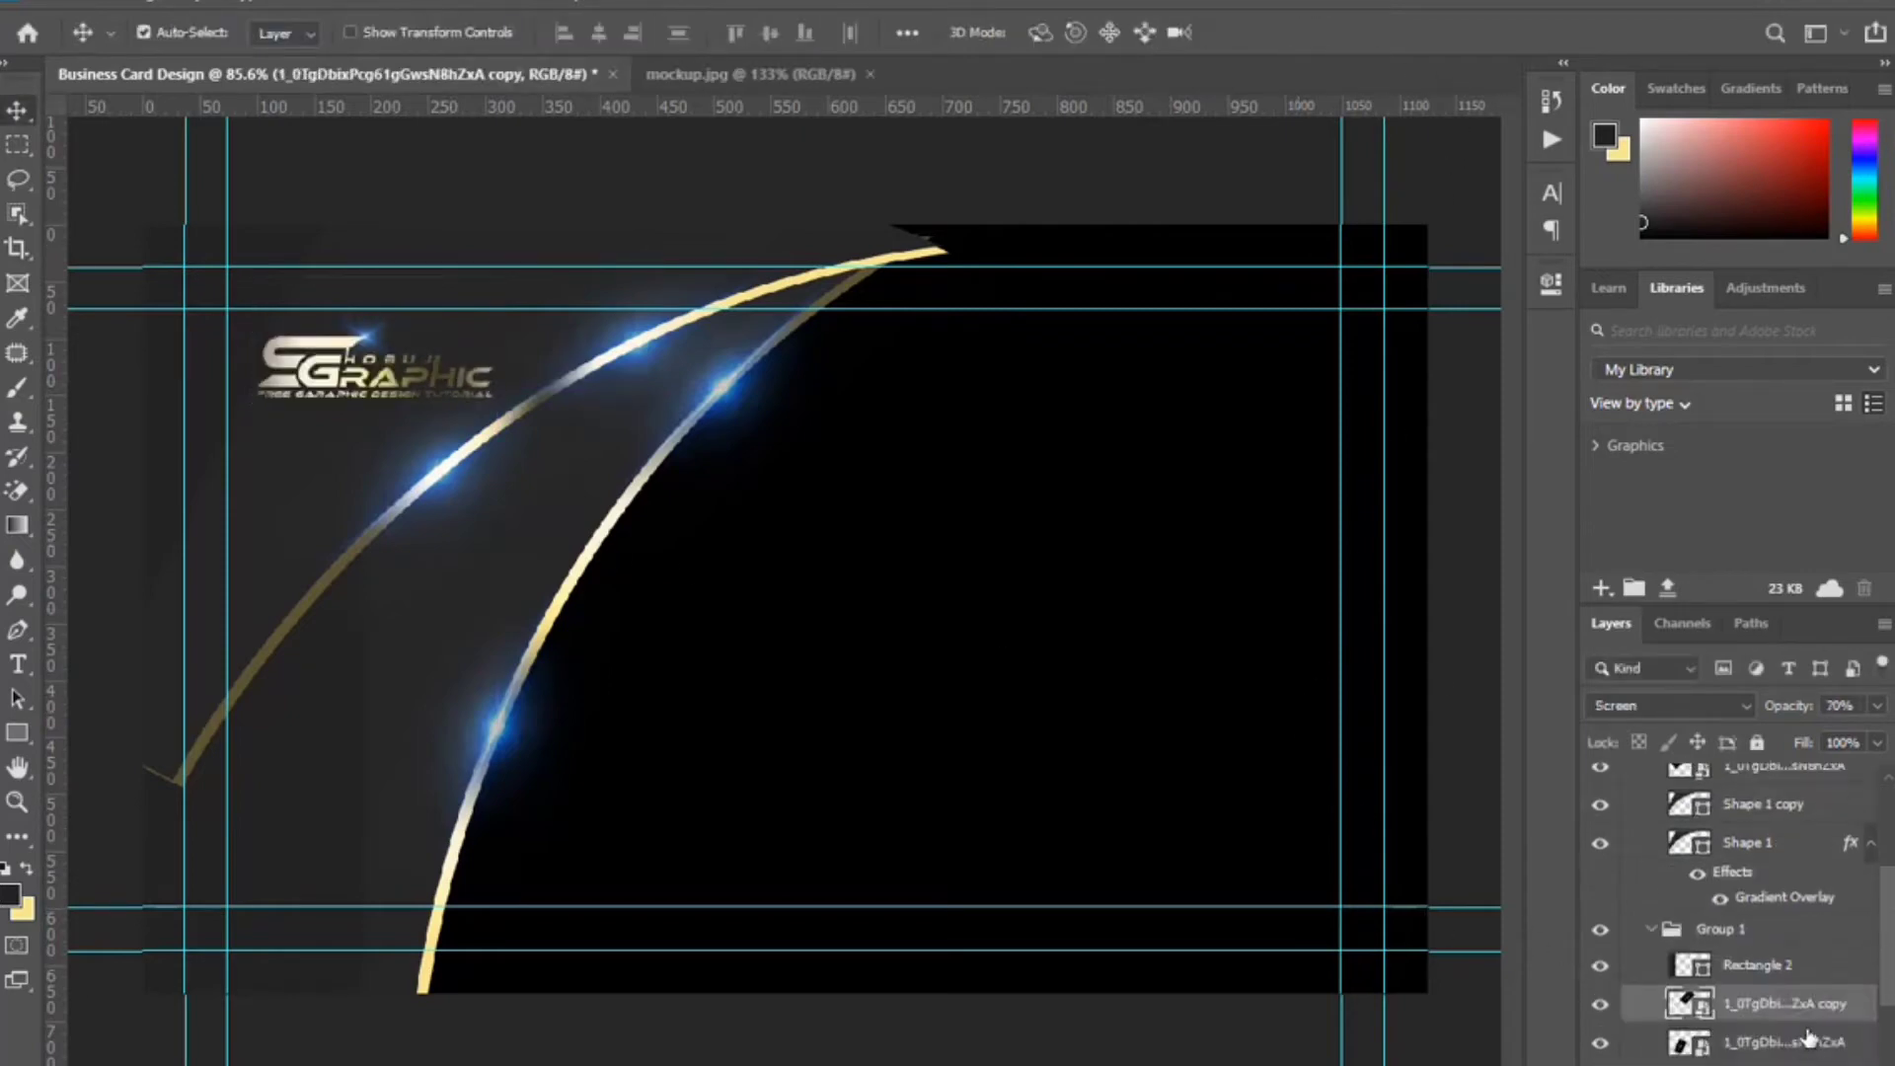
{"action": "scroll", "coordinate": [1809, 1037], "scroll_direction": "down", "scroll_amount": 5}
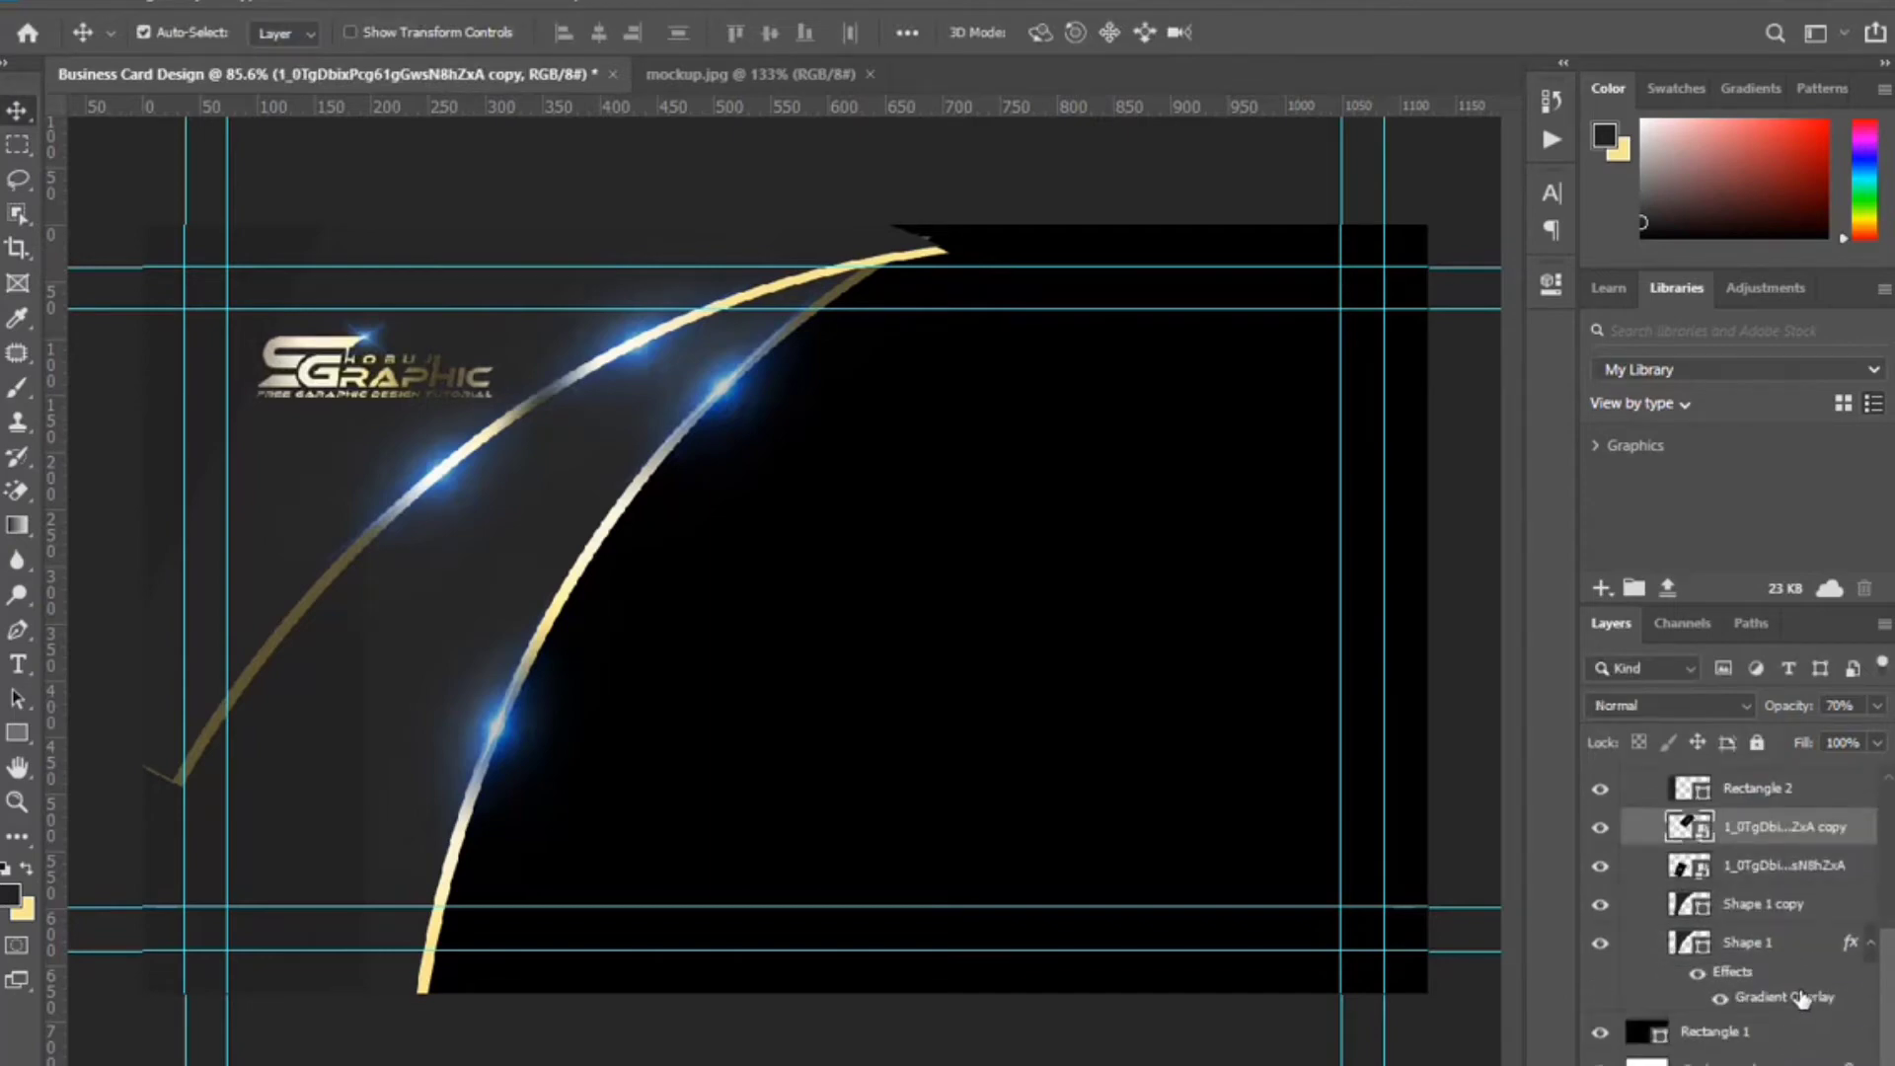
{"action": "double_click", "coordinate": [1805, 999]}
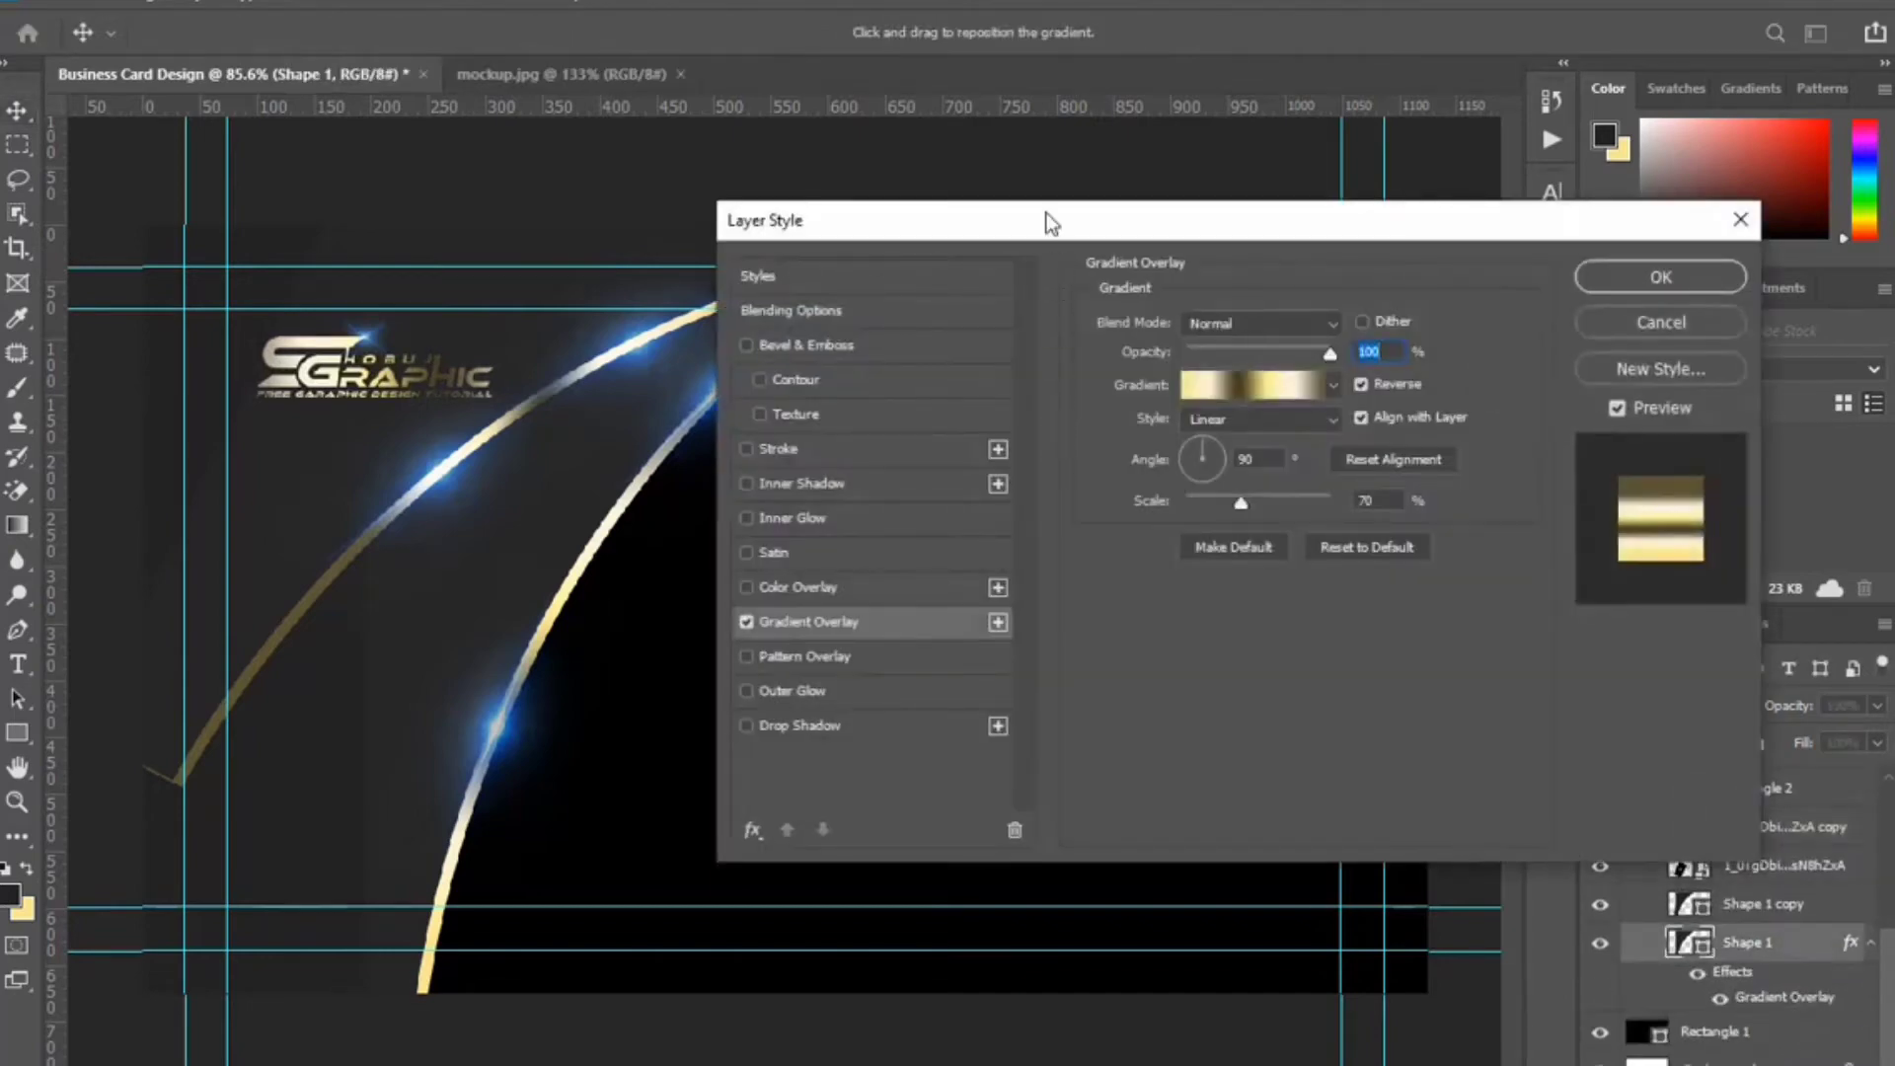
{"action": "left_click_drag", "start_coordinate": [1049, 221], "coordinate": [1368, 210]}
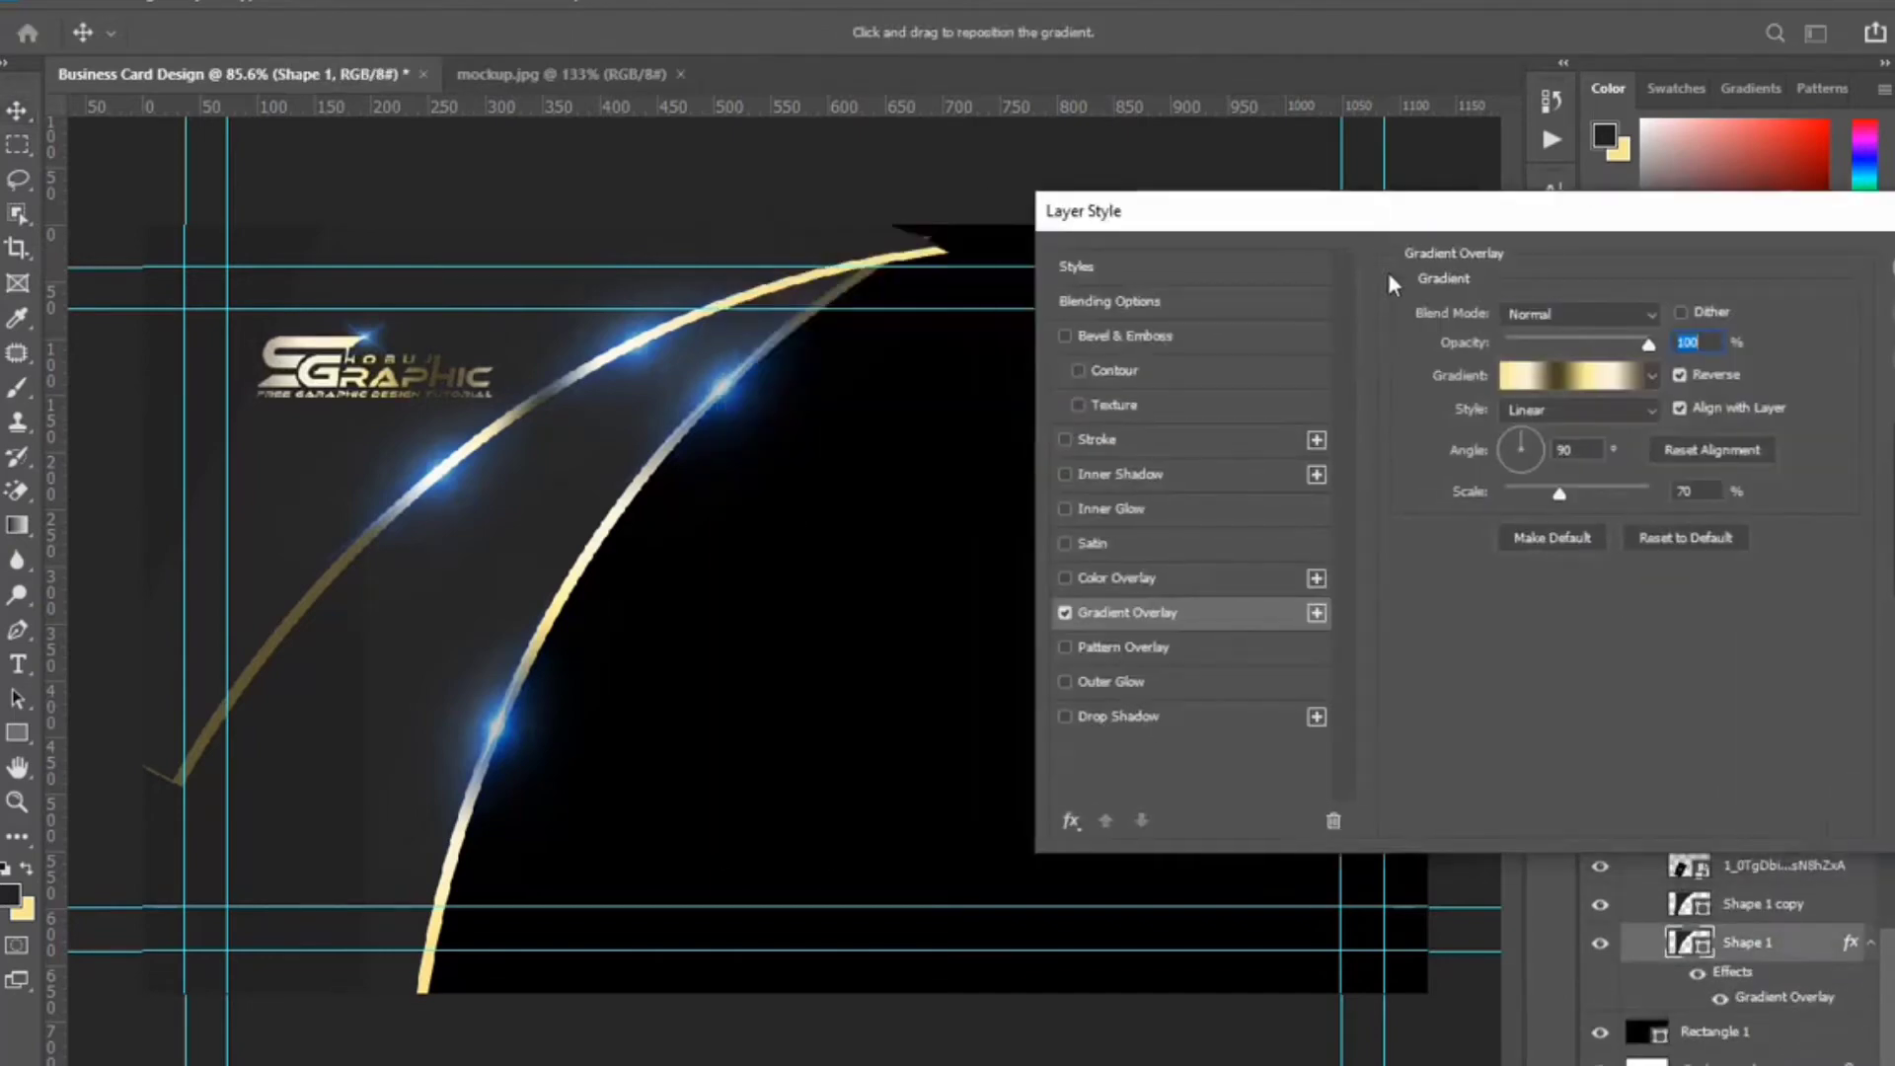
{"action": "left_click", "coordinate": [1680, 373]}
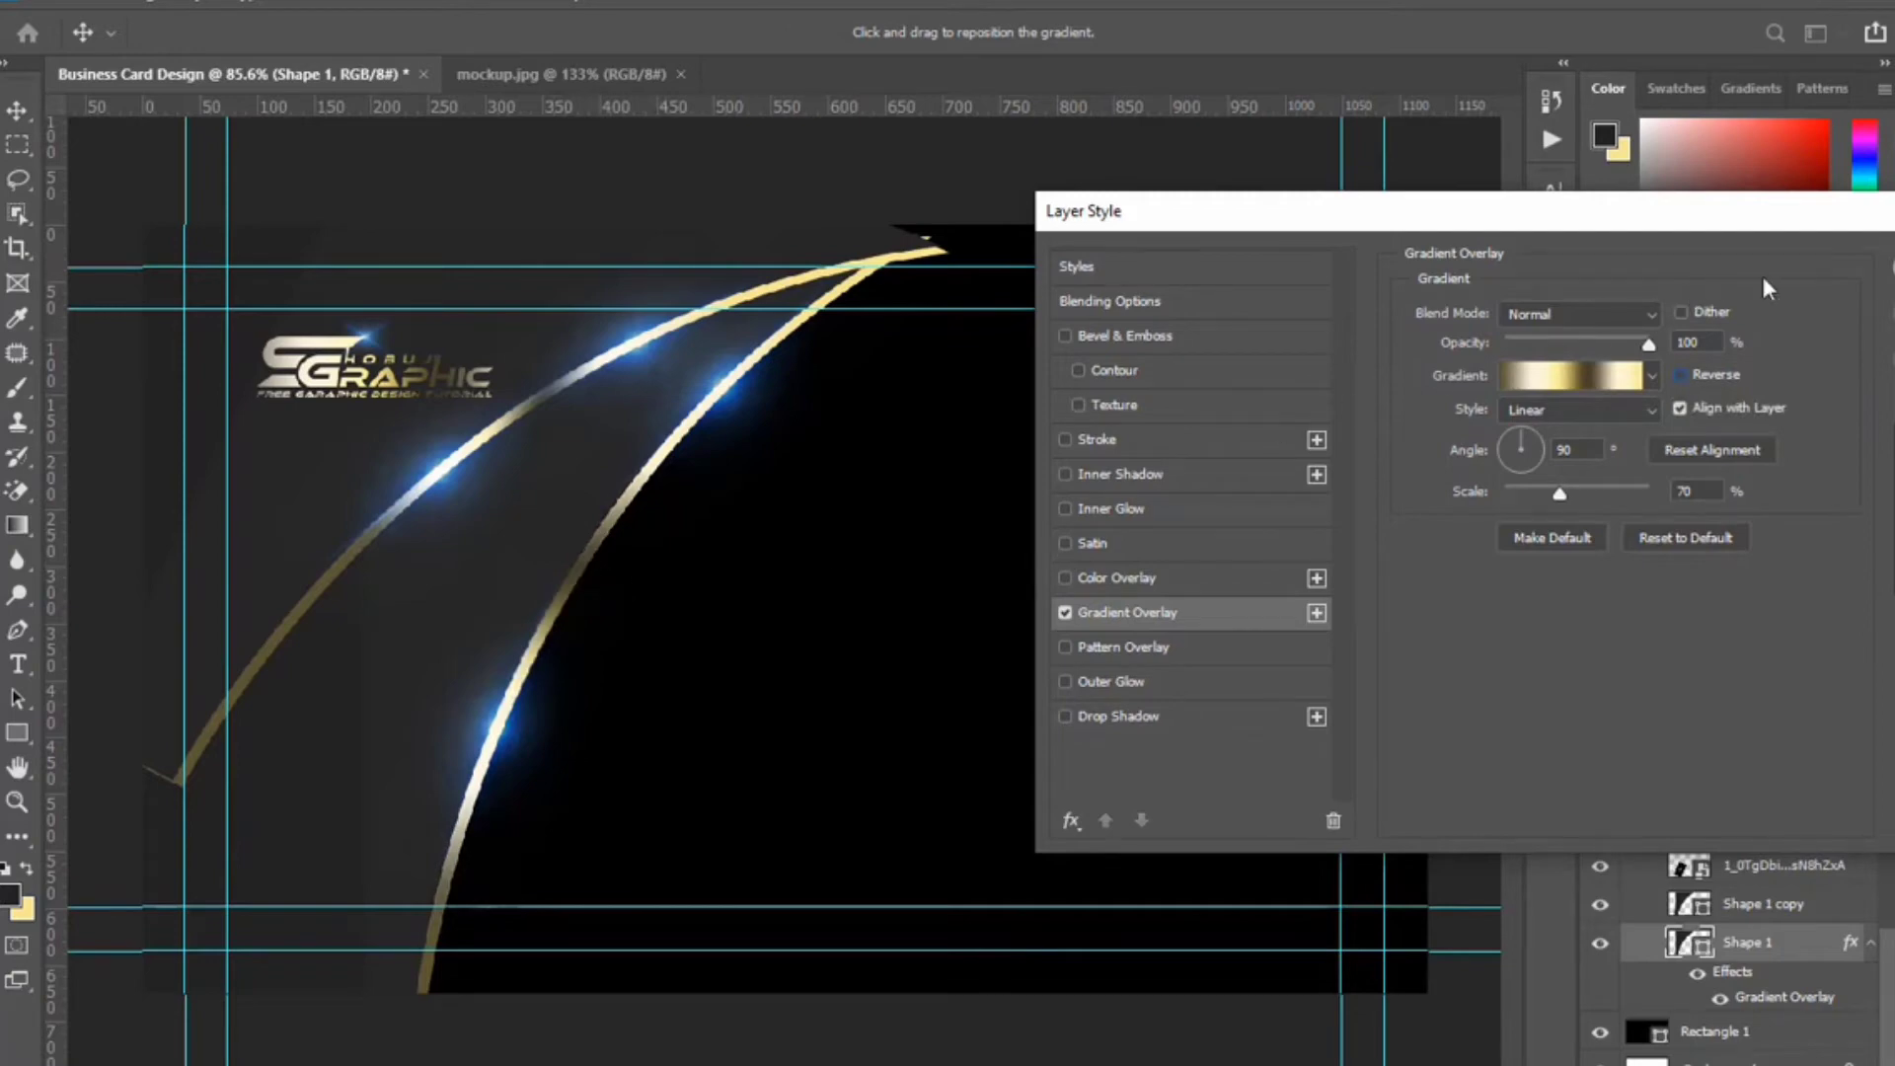
{"action": "left_click", "coordinate": [1891, 266]}
{"action": "left_click", "coordinate": [757, 423]}
{"action": "key", "text": "ctrl+t"}
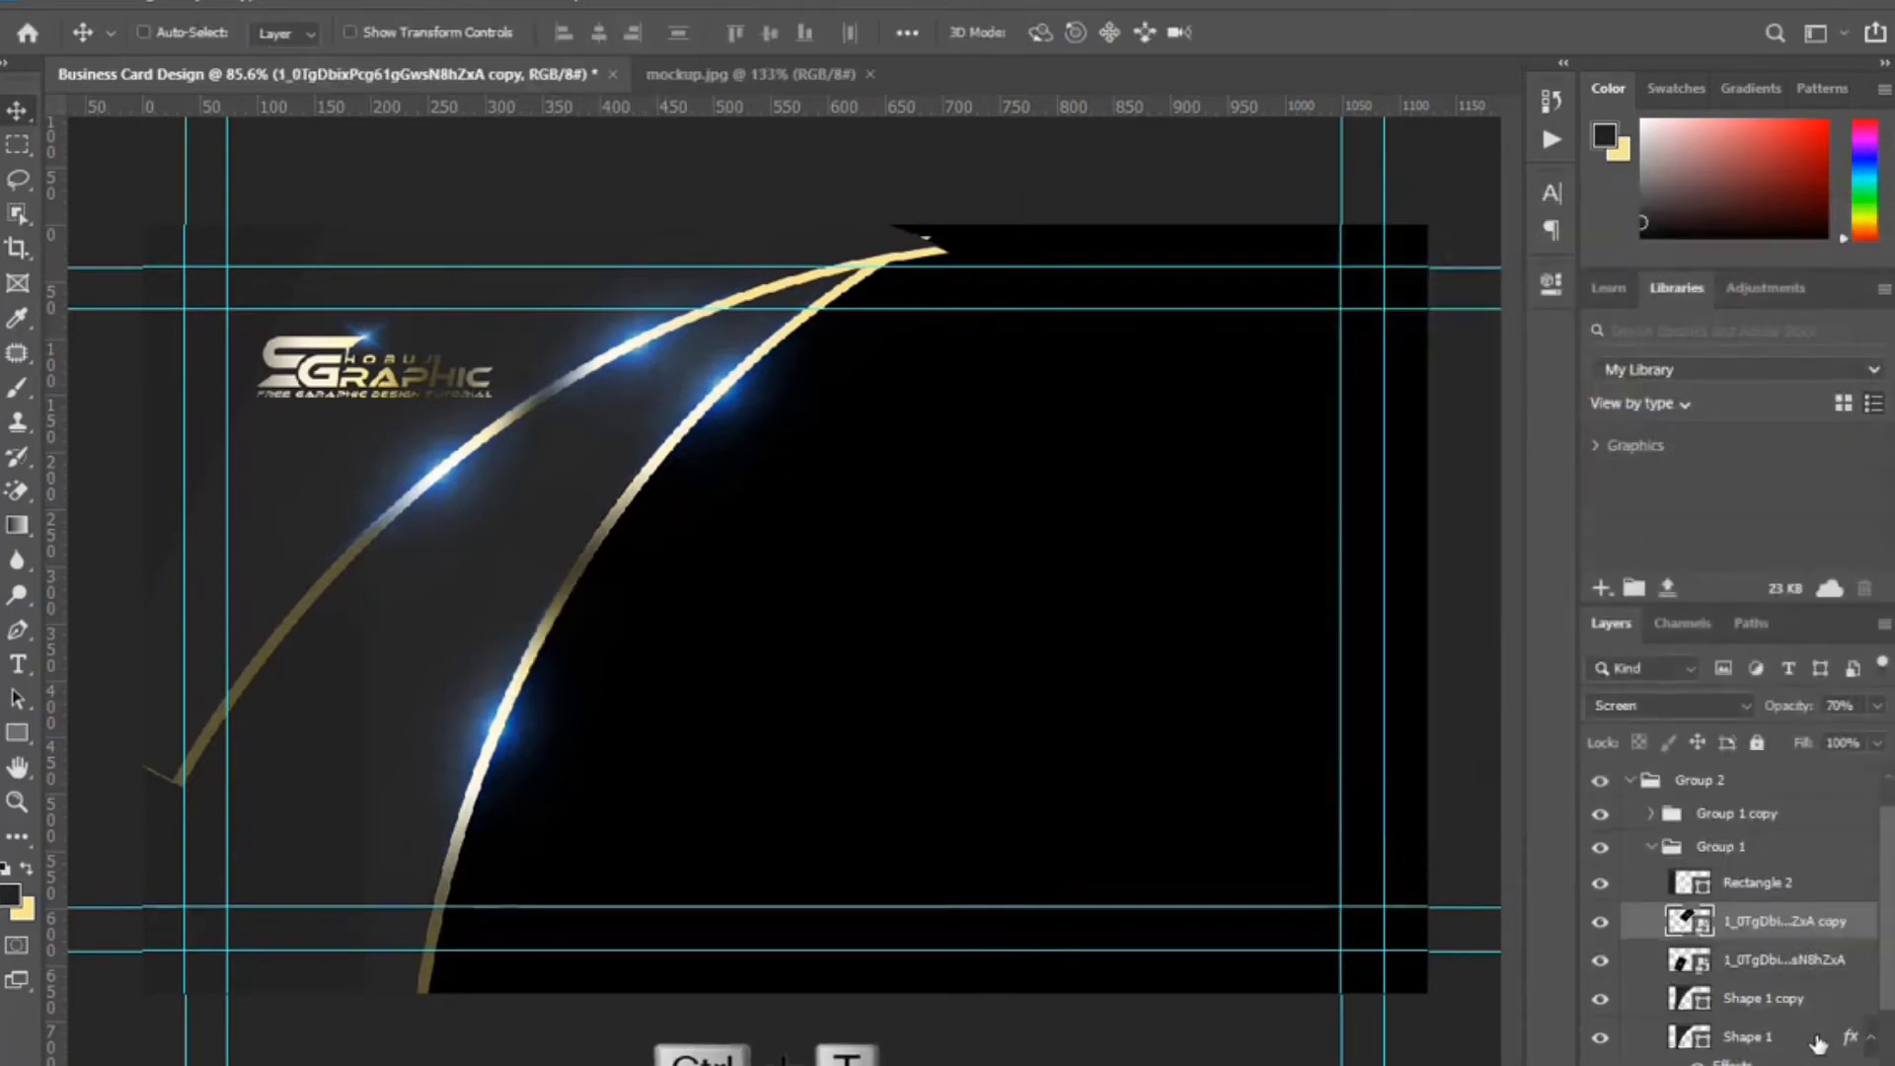
Shift both blue flares down-left along the arcs, rotating the second to about -70°.
{"action": "left_click_drag", "start_coordinate": [747, 421], "coordinate": [713, 456]}
{"action": "left_click_drag", "start_coordinate": [1031, 323], "coordinate": [1031, 325]}
{"action": "left_click", "coordinate": [1283, 32]}
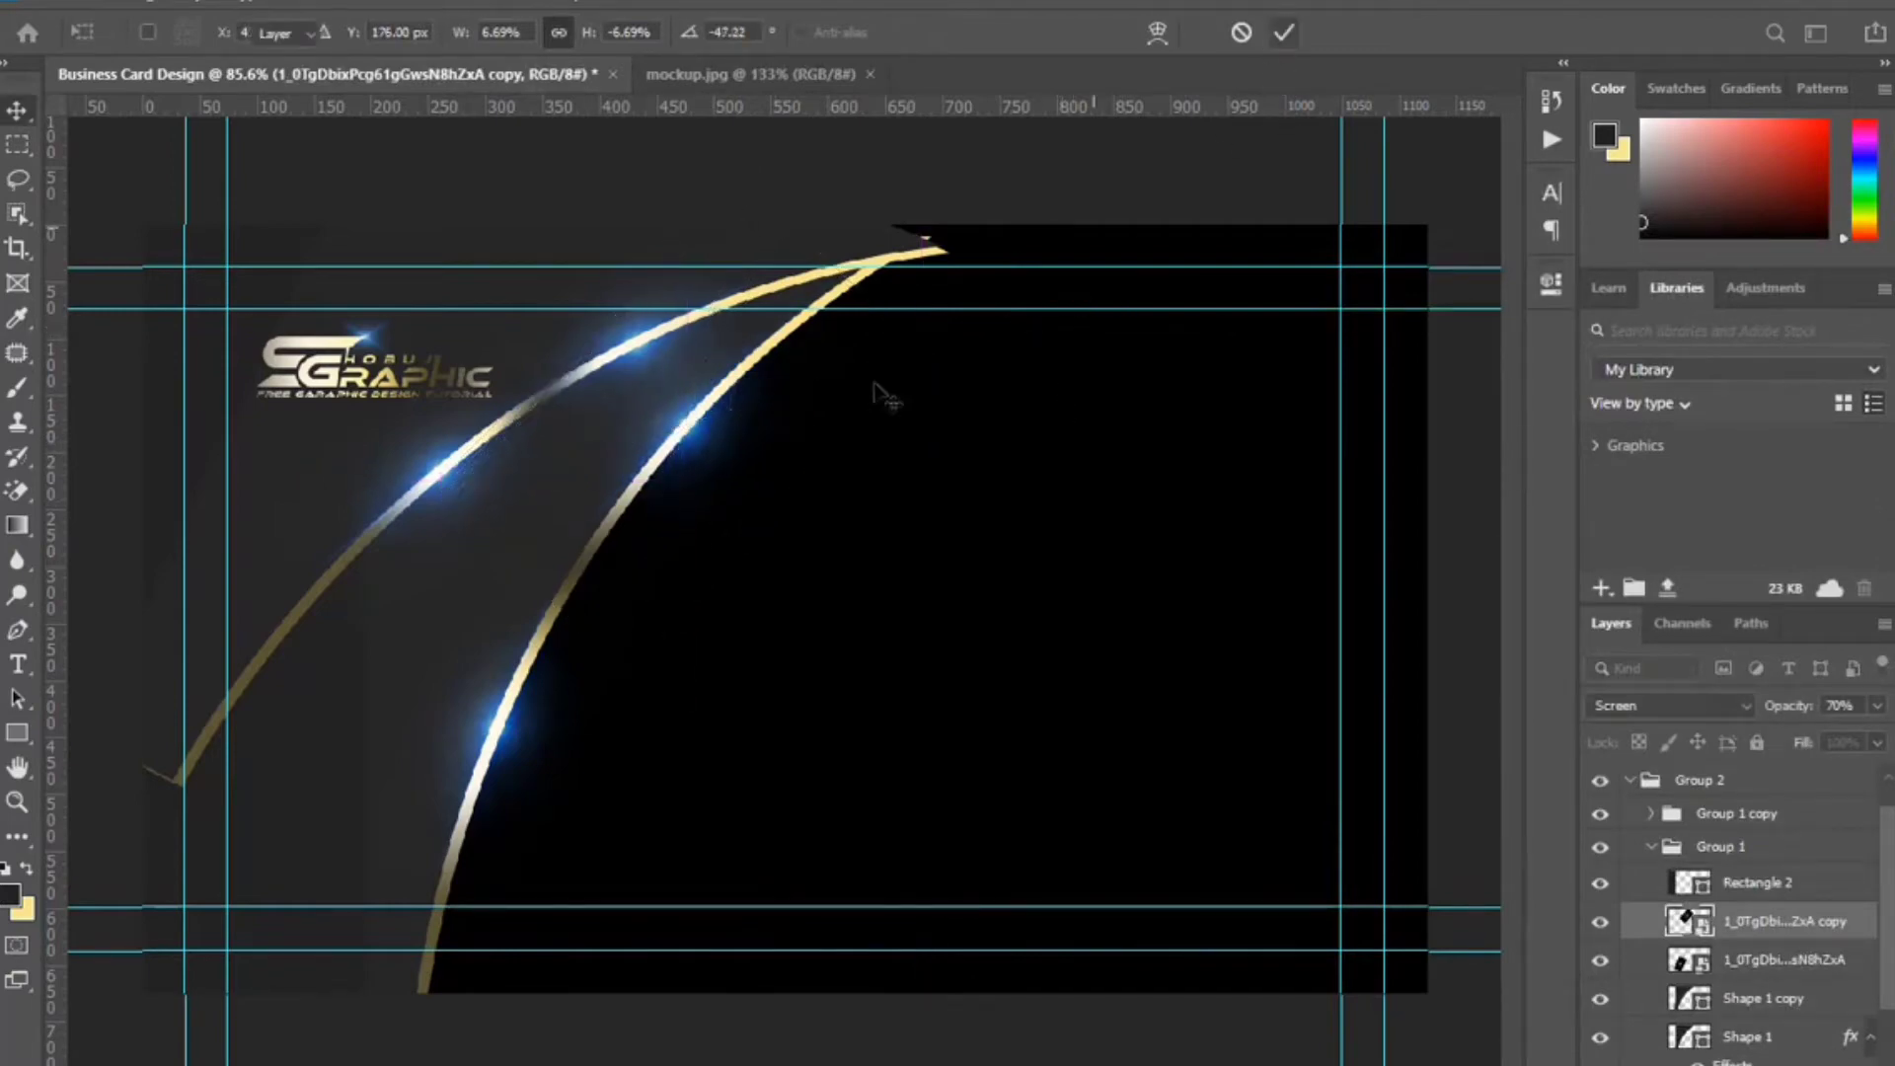
{"action": "left_click_drag", "start_coordinate": [501, 733], "coordinate": [467, 822]}
{"action": "key", "text": "ctrl+t"}
{"action": "left_click_drag", "start_coordinate": [639, 885], "coordinate": [728, 579]}
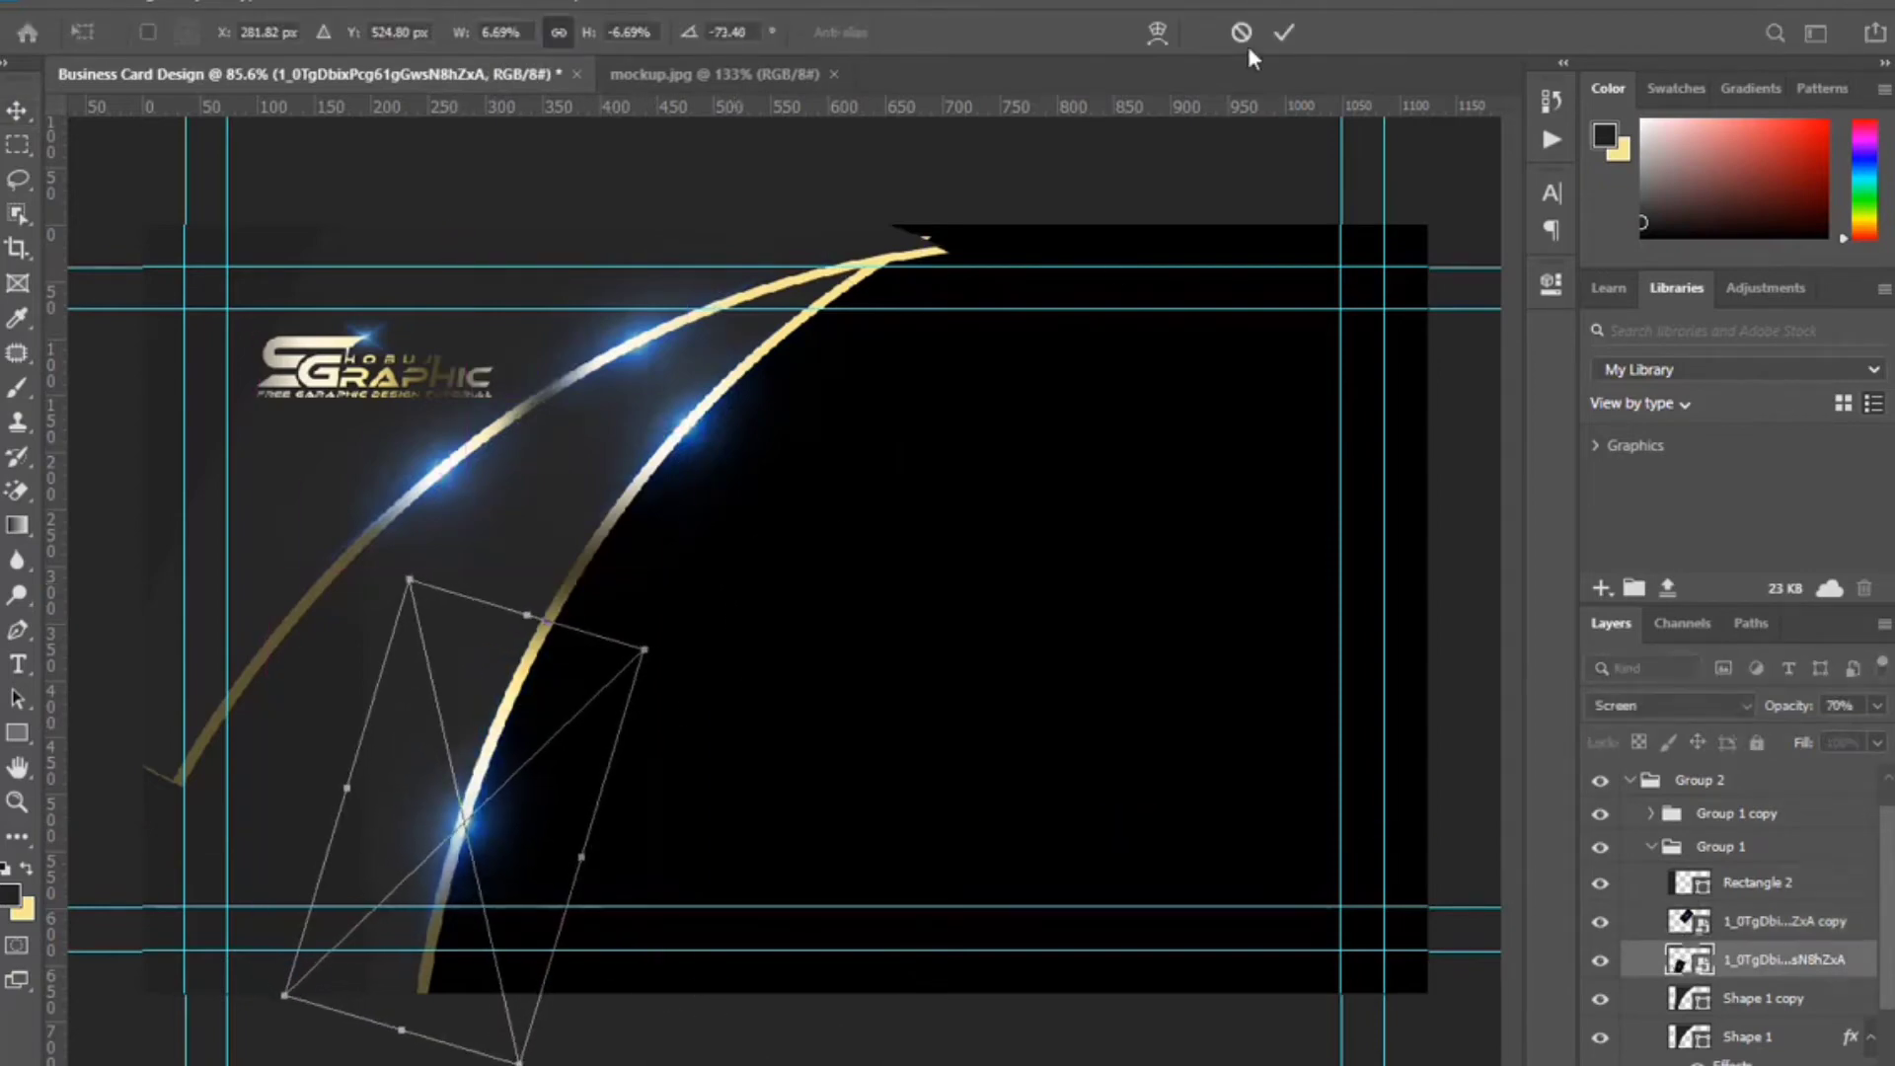
{"action": "left_click", "coordinate": [1284, 32]}
Adjust the Shape 1 arc's gold gradient with value 60, shift it along the arc, and apply it.
{"action": "left_click", "coordinate": [401, 598]}
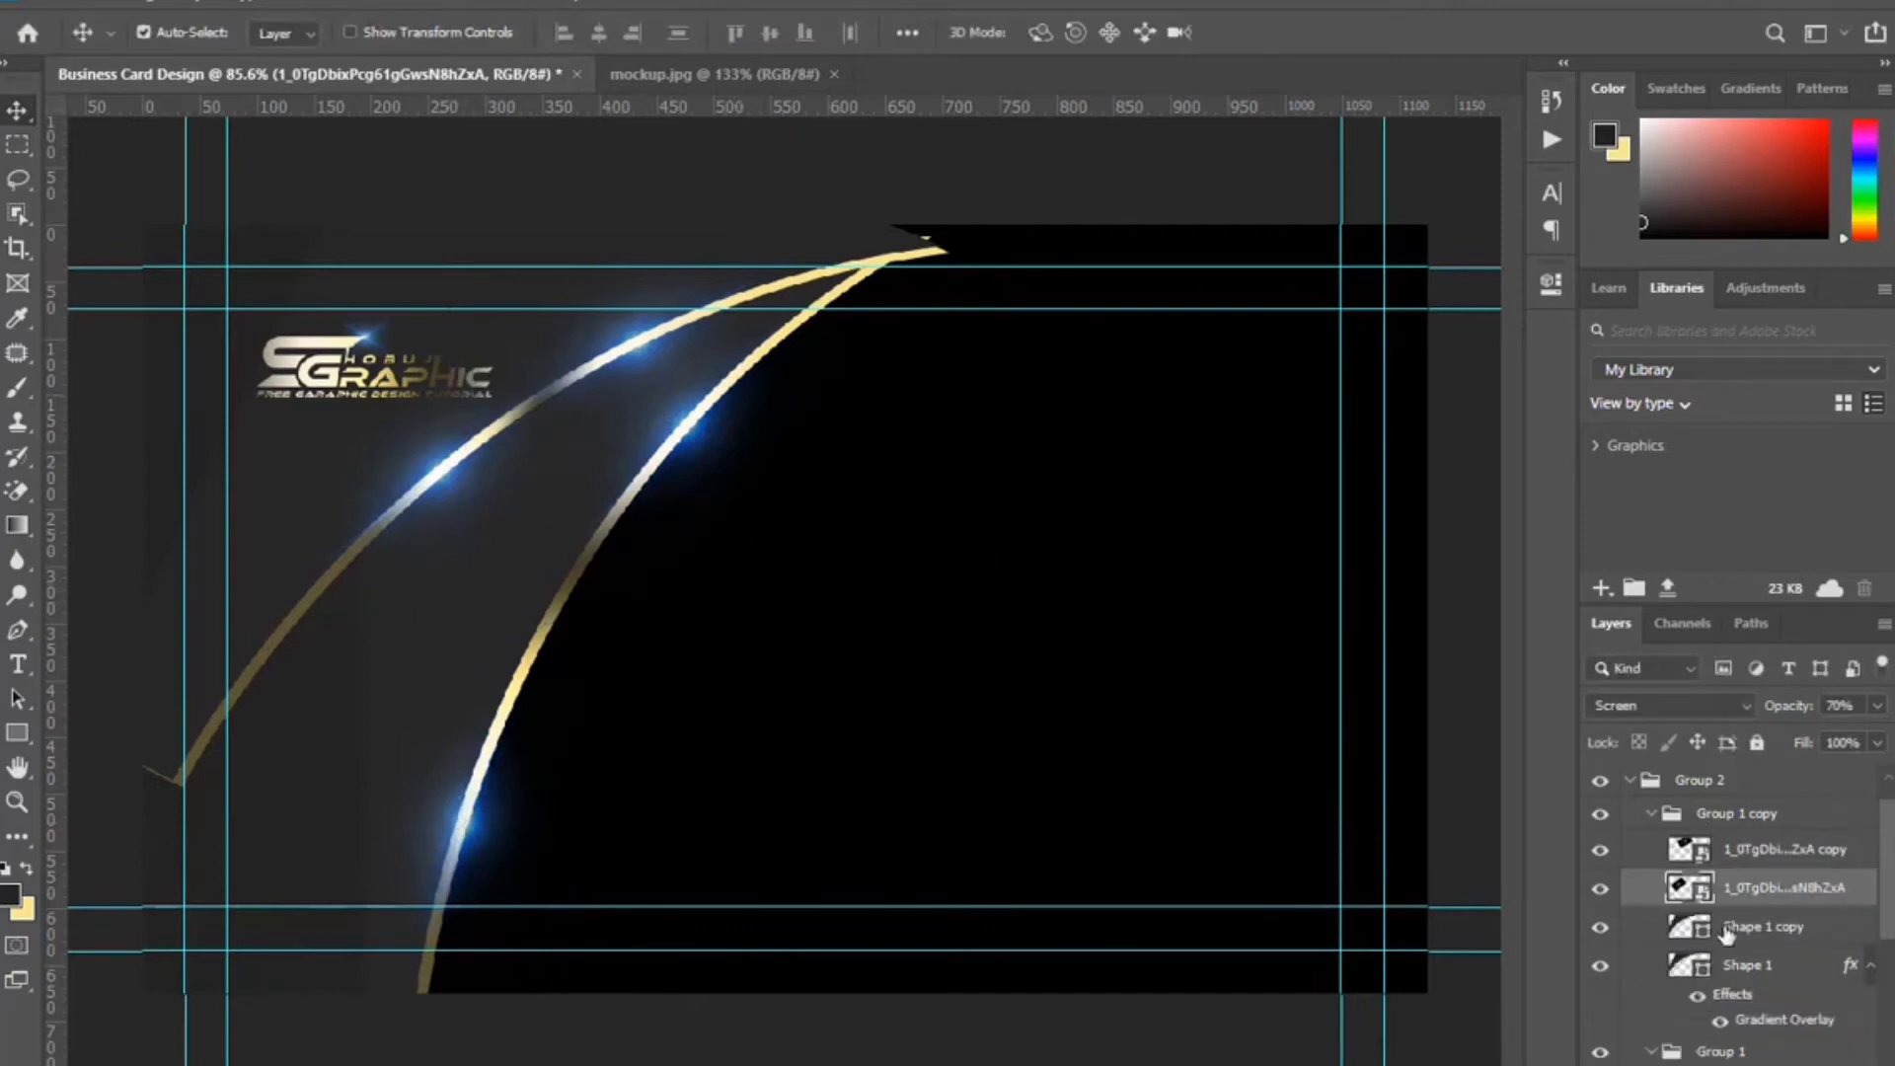
{"action": "left_click", "coordinate": [1667, 968]}
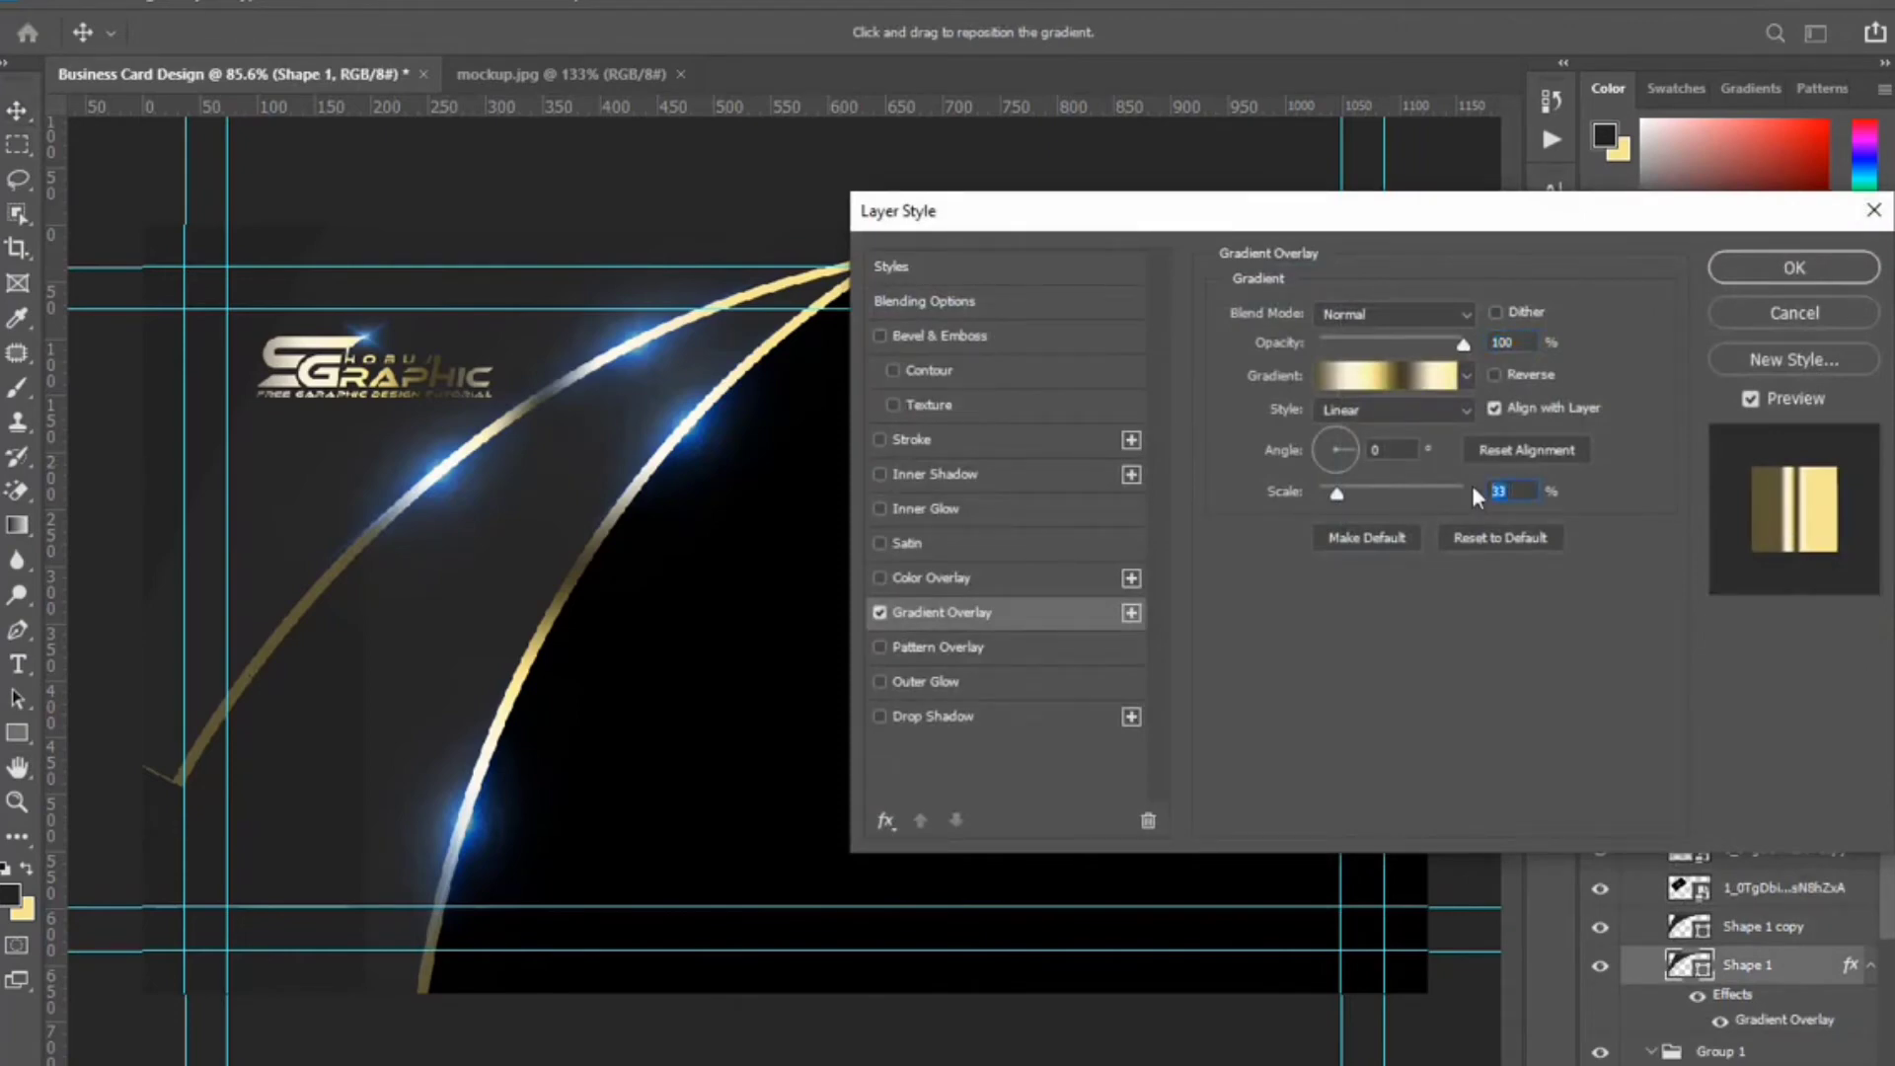
{"action": "type", "text": "60"}
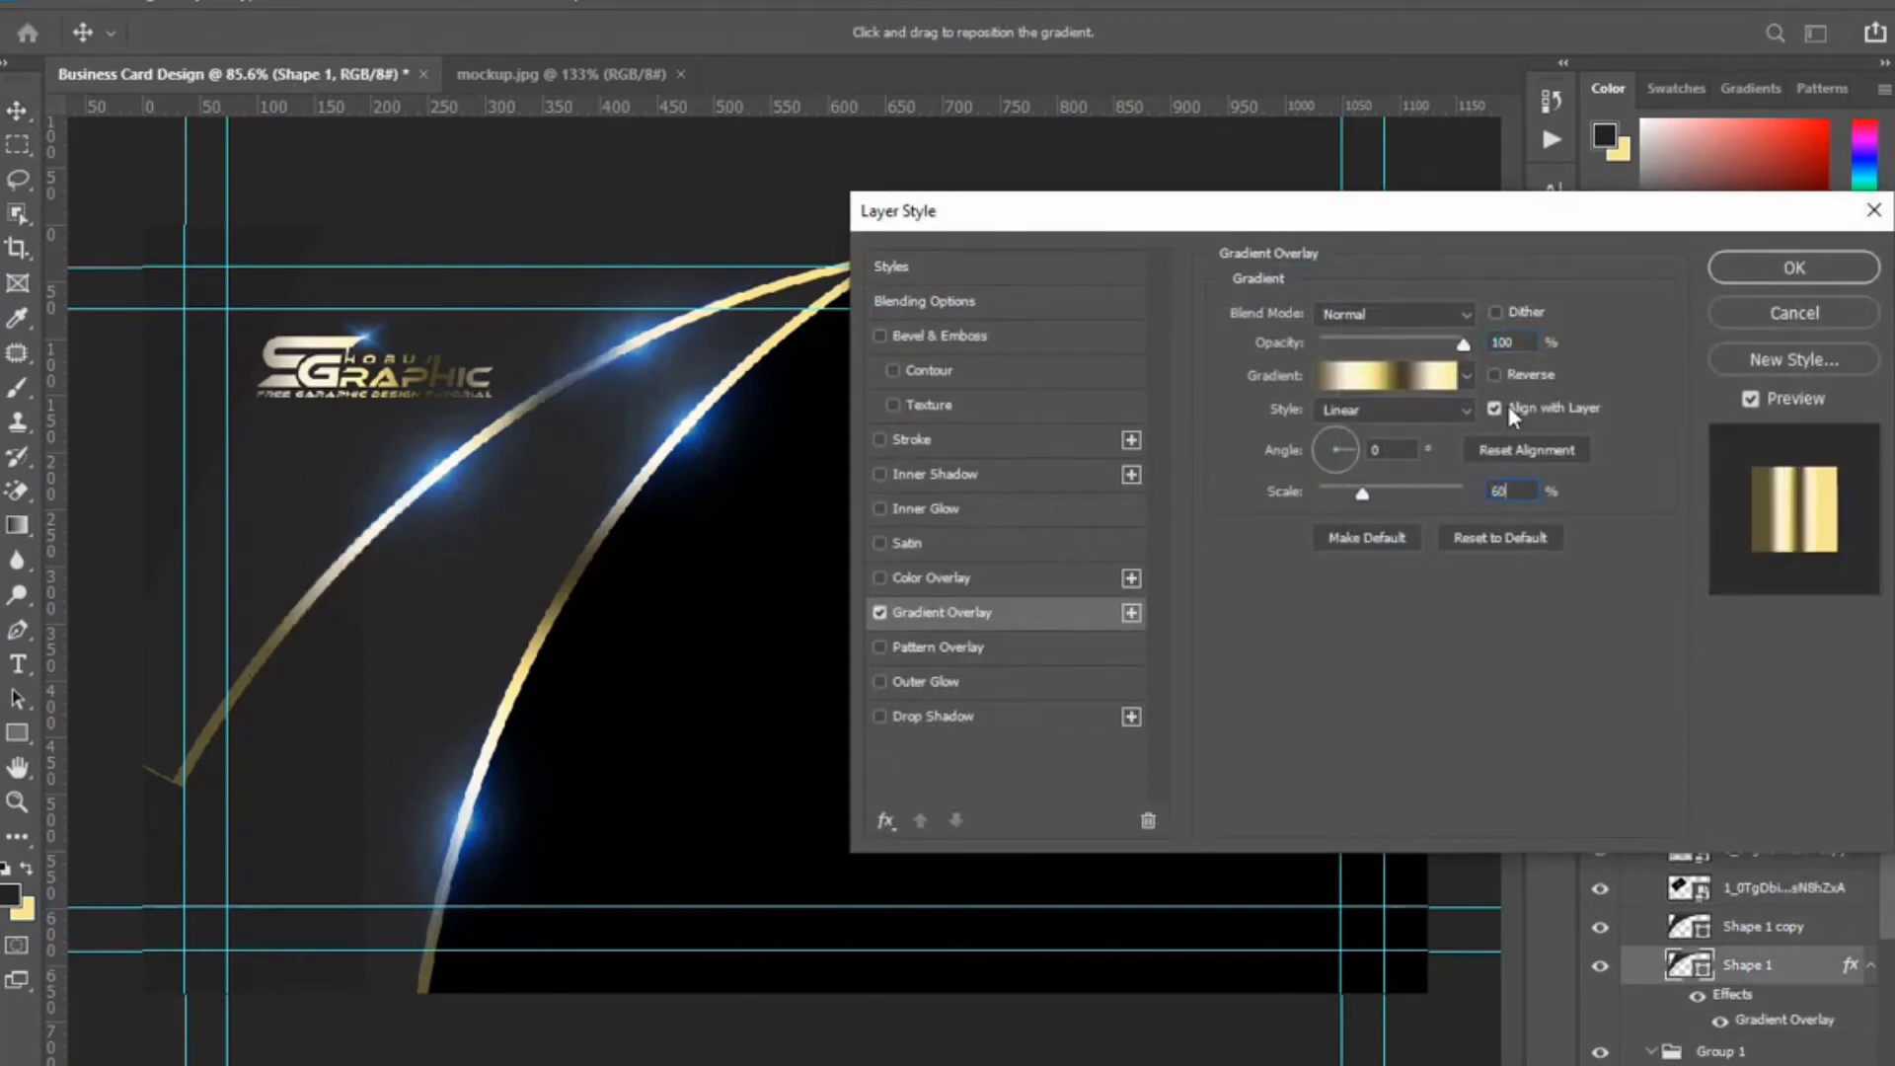
{"action": "left_click_drag", "start_coordinate": [335, 589], "coordinate": [267, 640]}
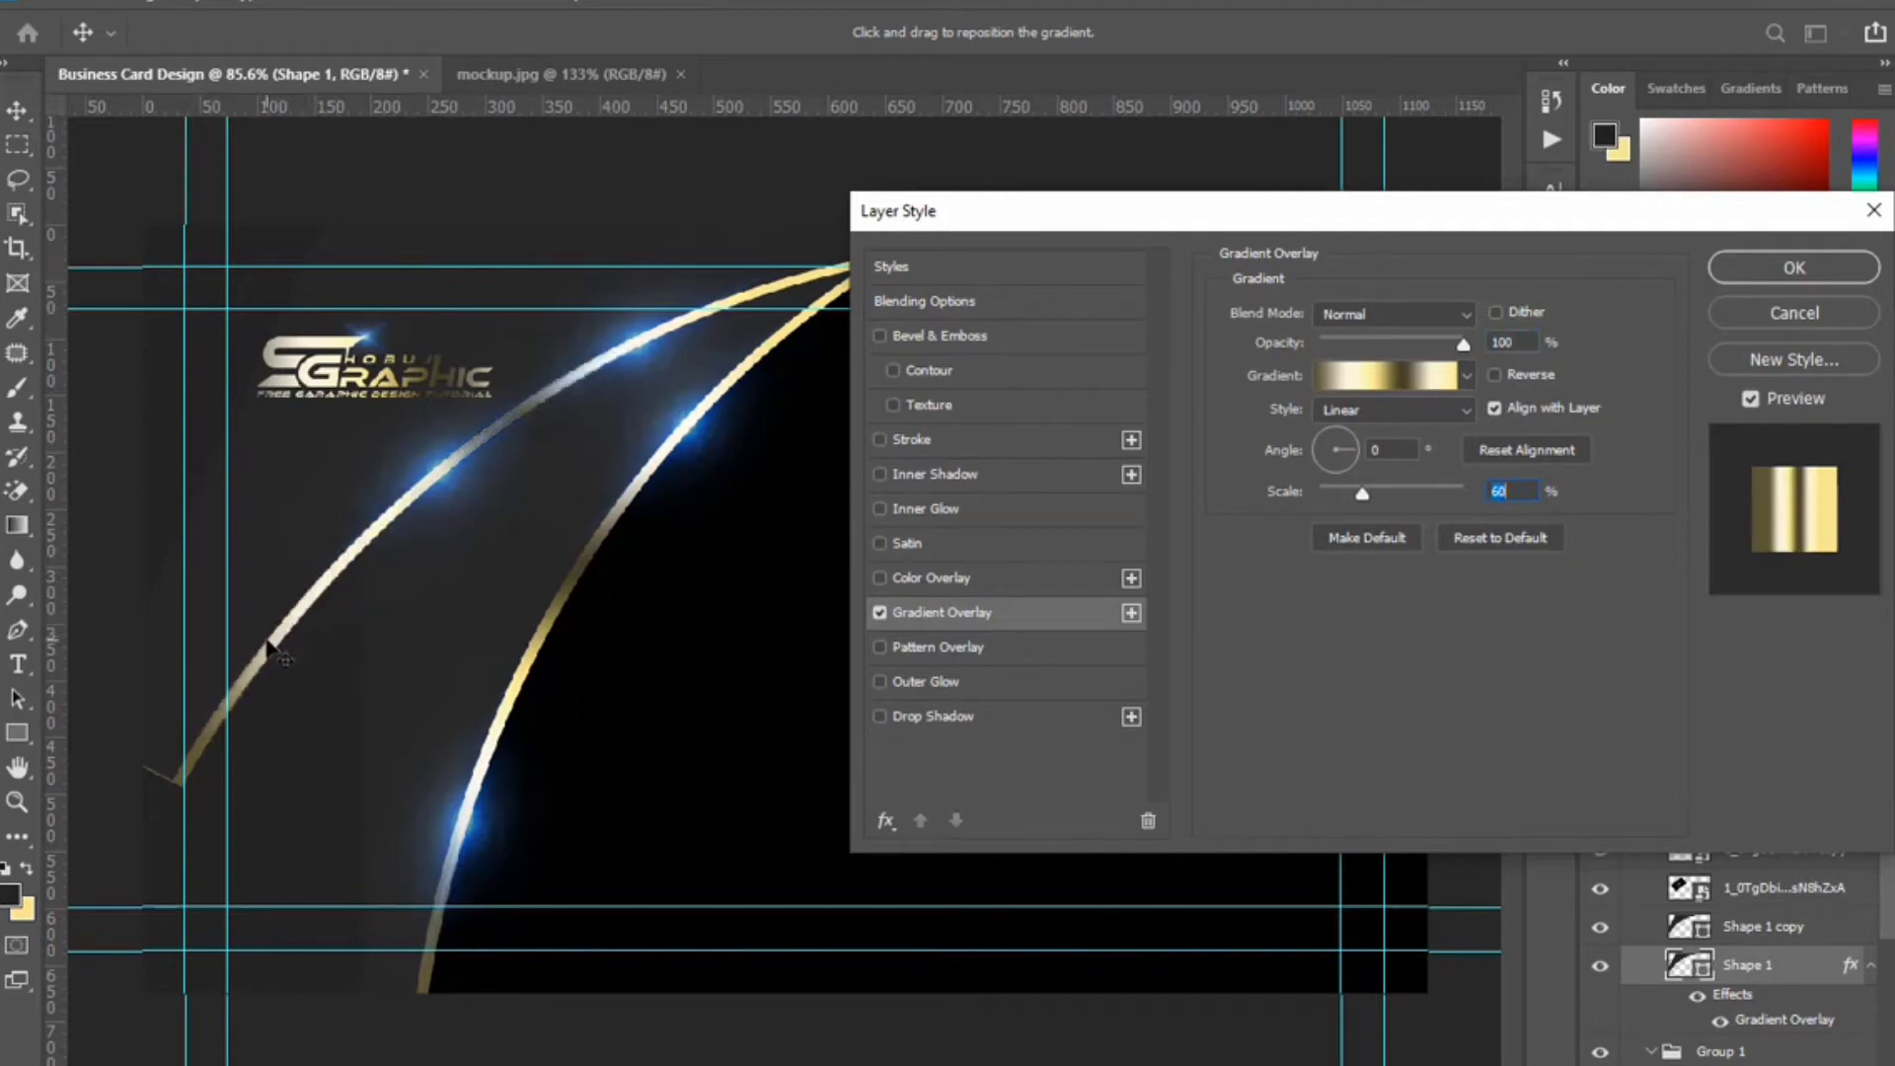
{"action": "left_click", "coordinate": [1739, 278]}
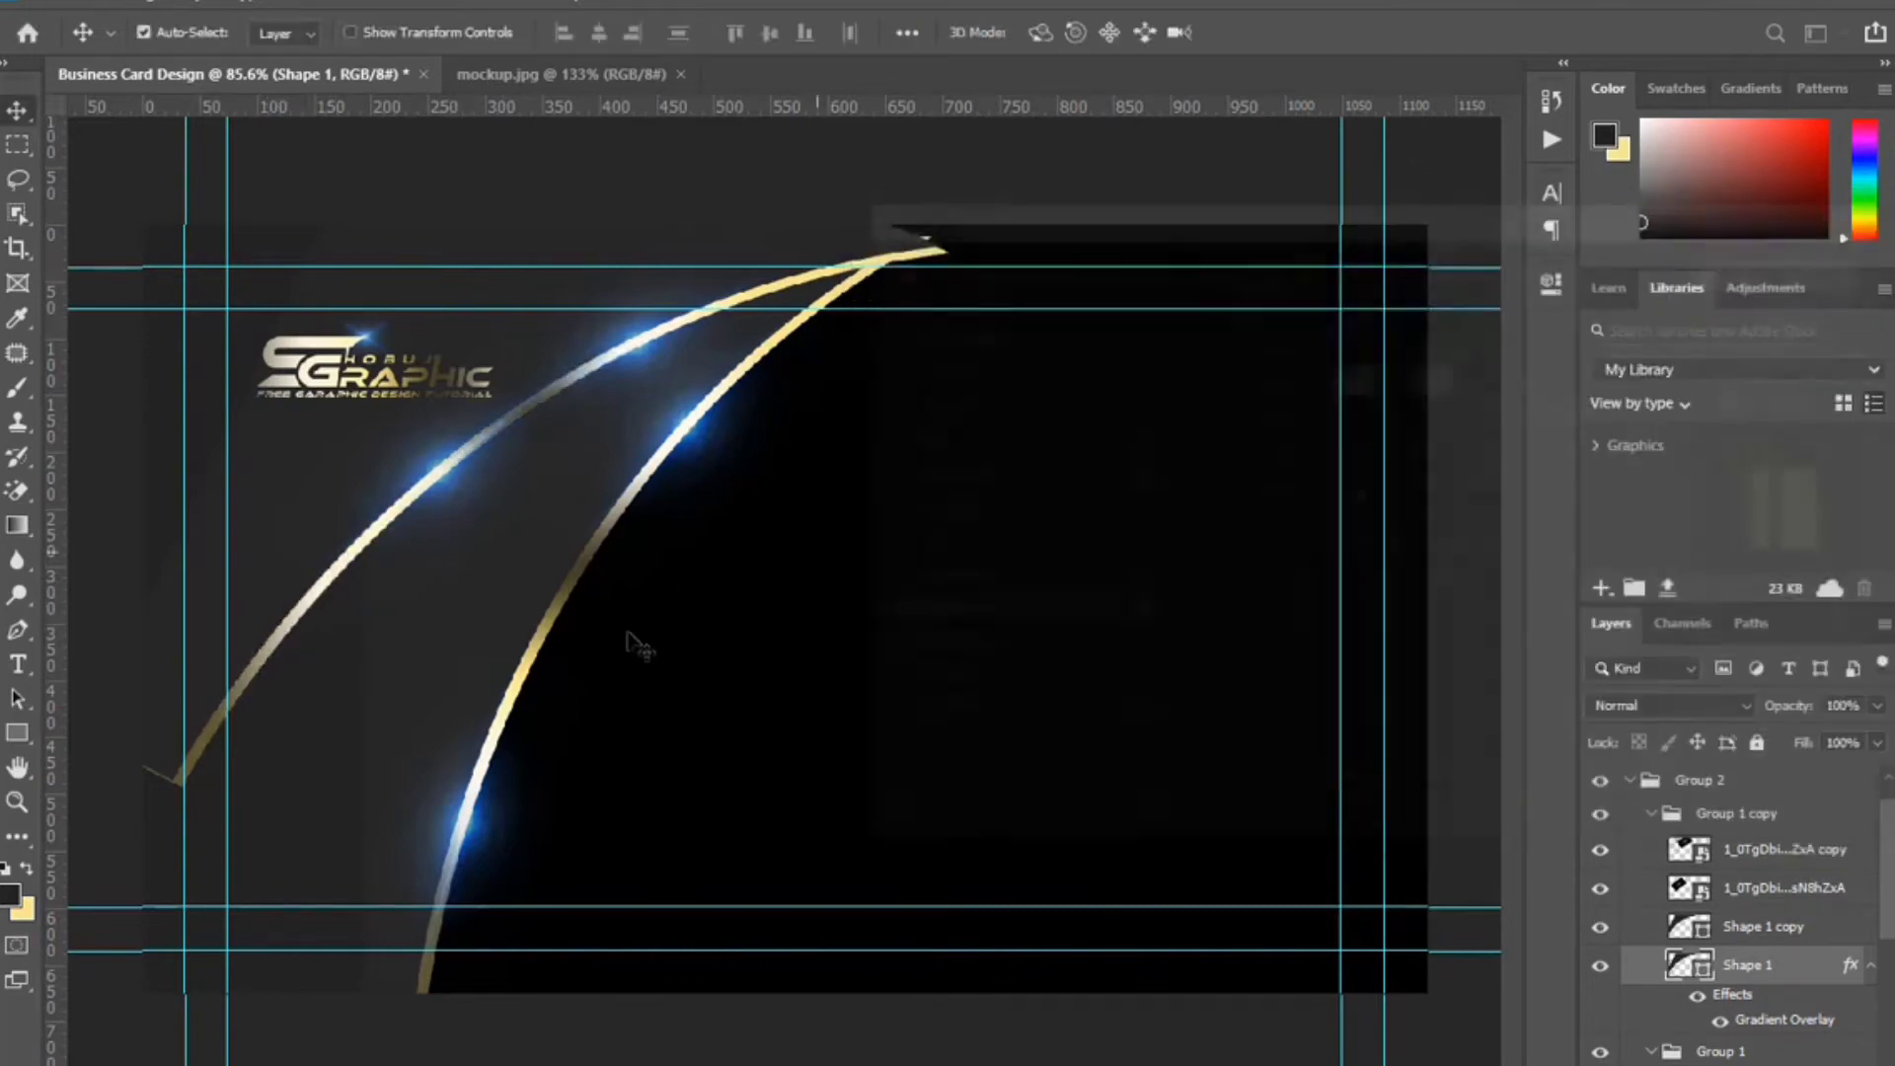
Move the flare down-left along the inner arc and rotate it to about -45 degrees.
{"action": "left_click", "coordinate": [434, 499]}
{"action": "left_click_drag", "start_coordinate": [363, 541], "coordinate": [246, 657]}
{"action": "key", "text": "ctrl+t"}
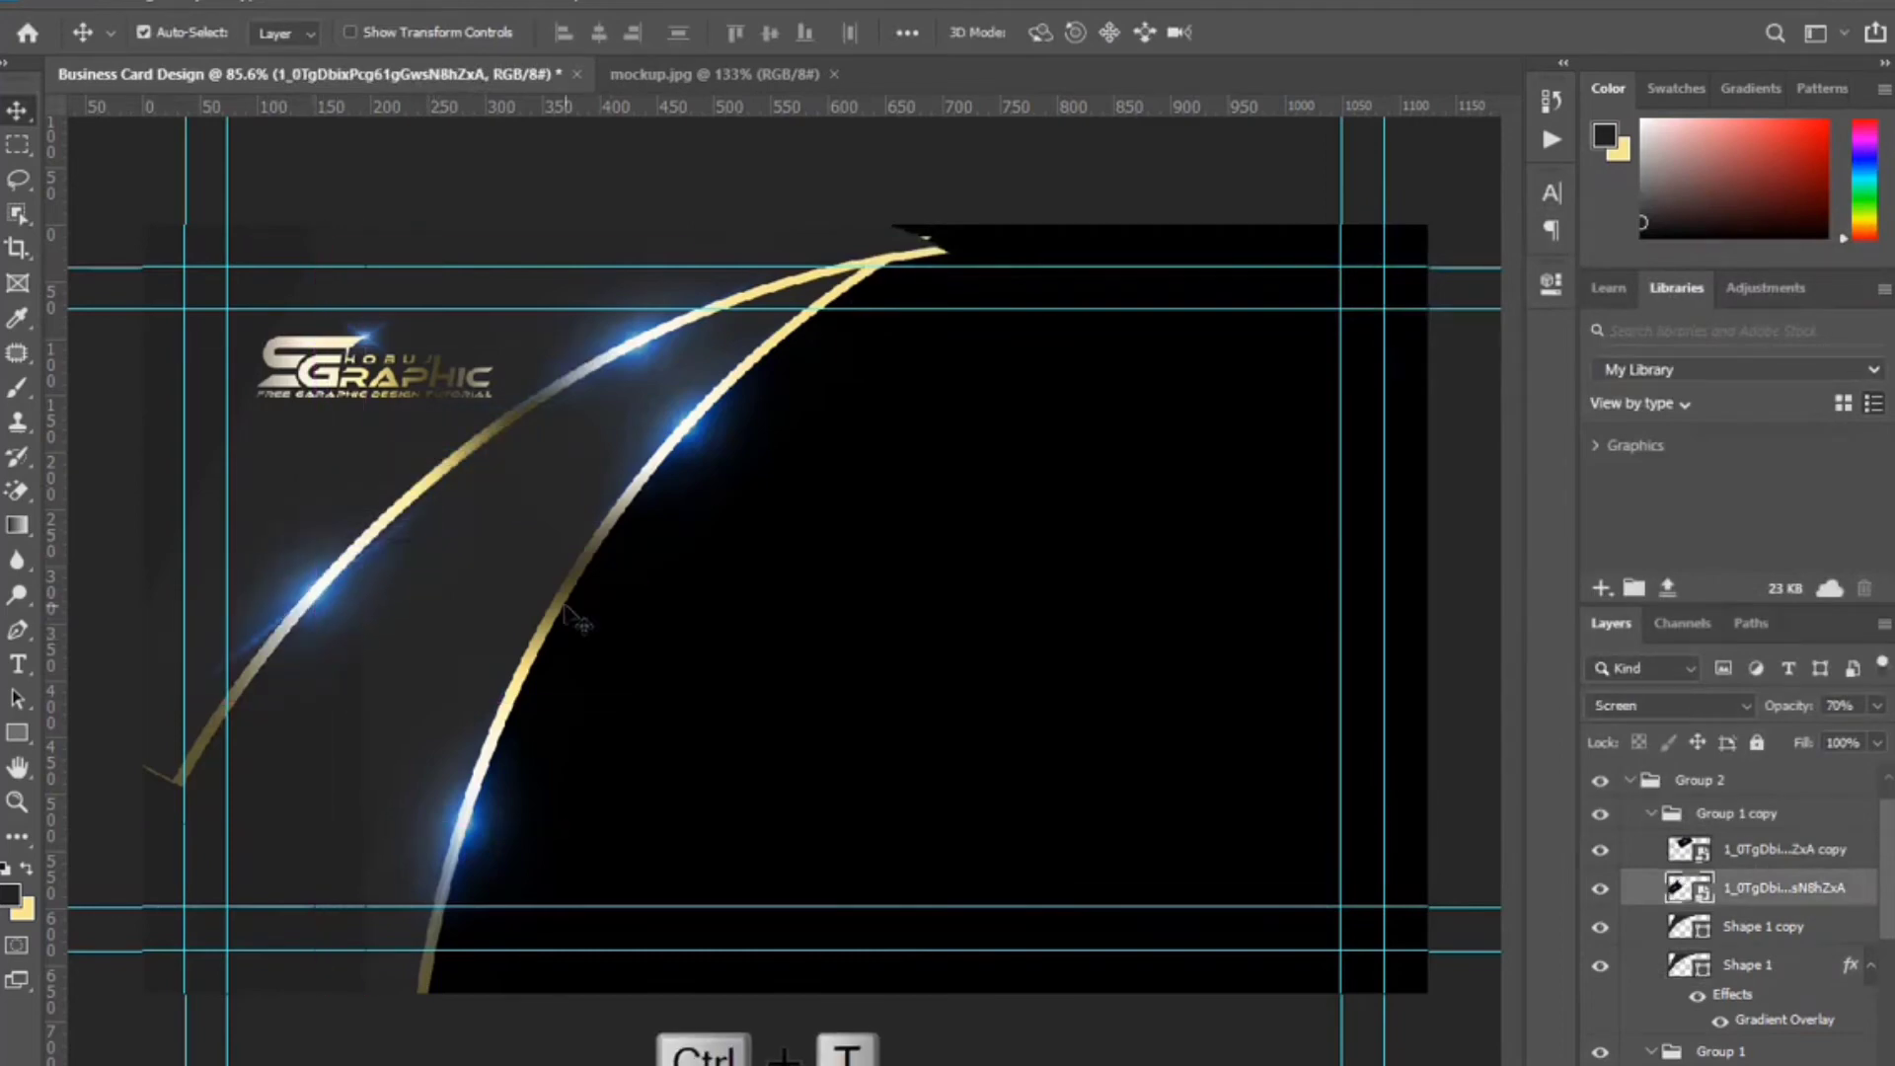
{"action": "left_click_drag", "start_coordinate": [614, 452], "coordinate": [622, 439]}
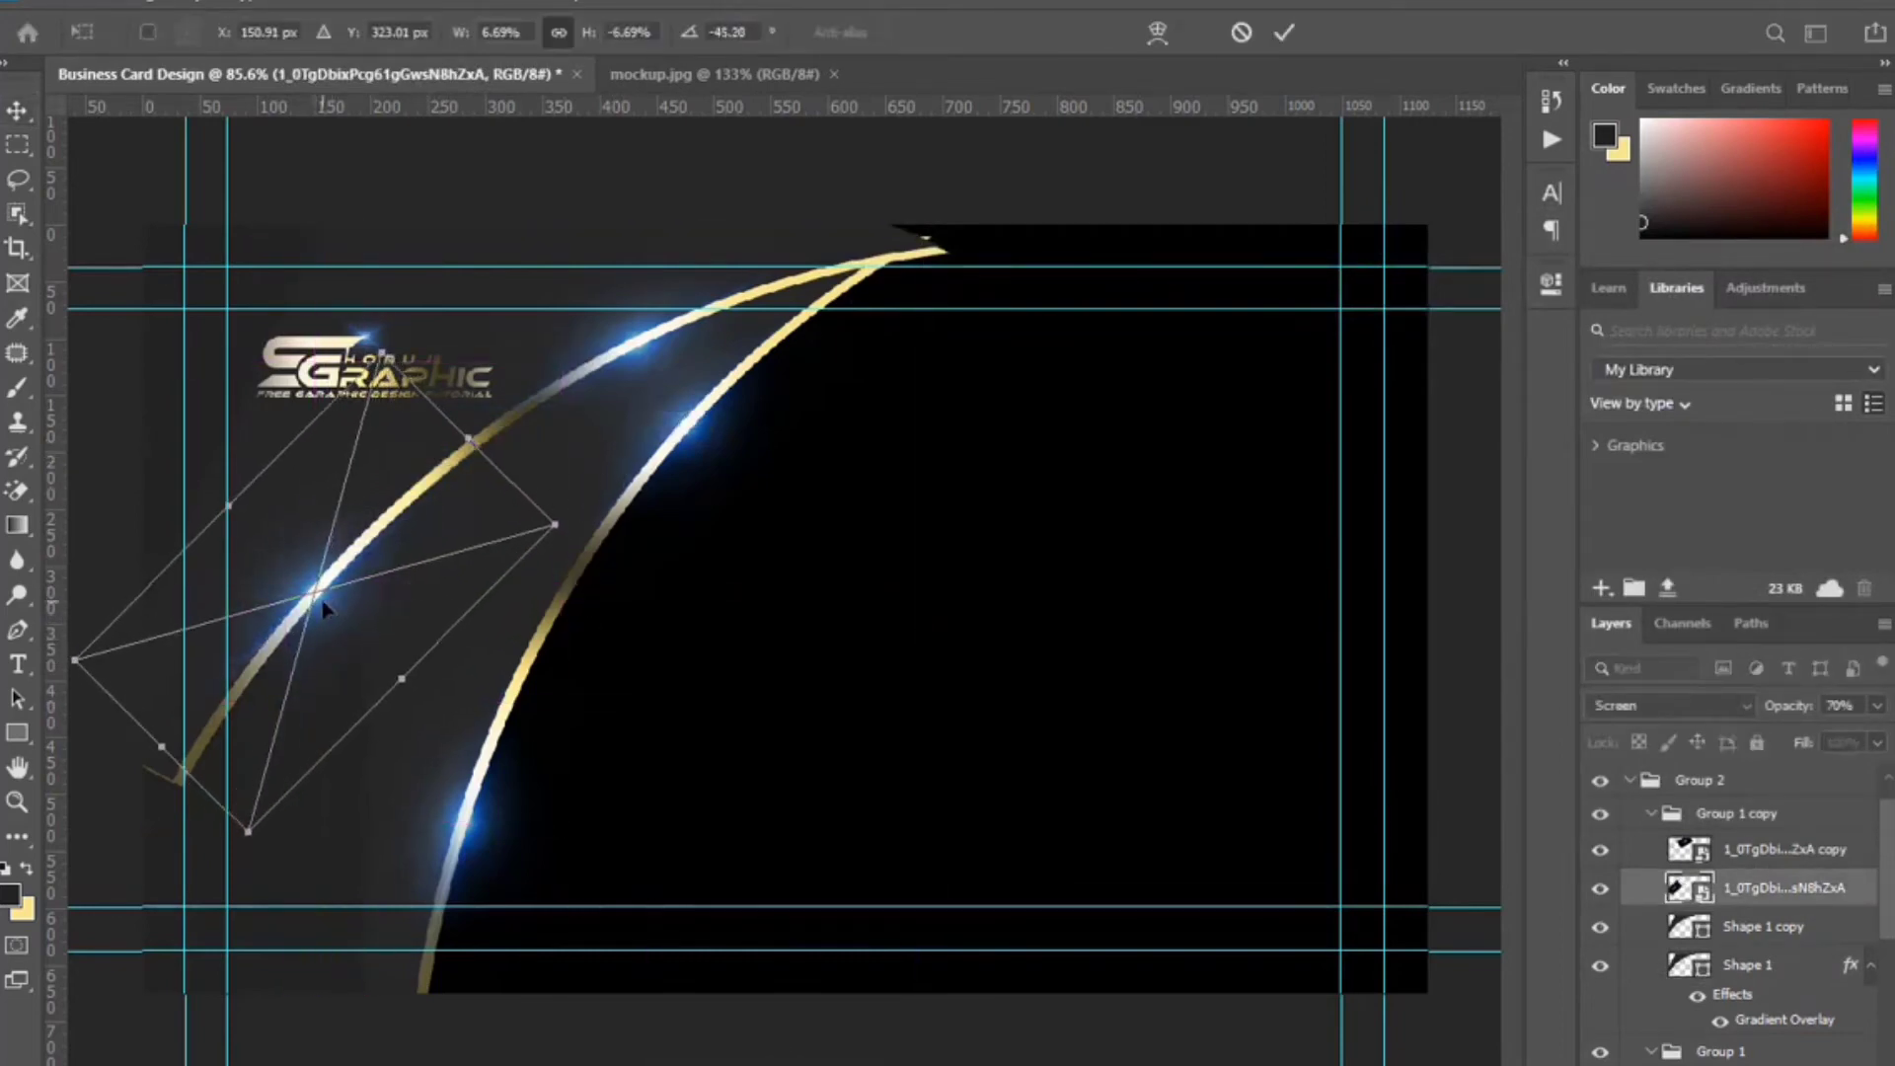
{"action": "key", "text": "Return"}
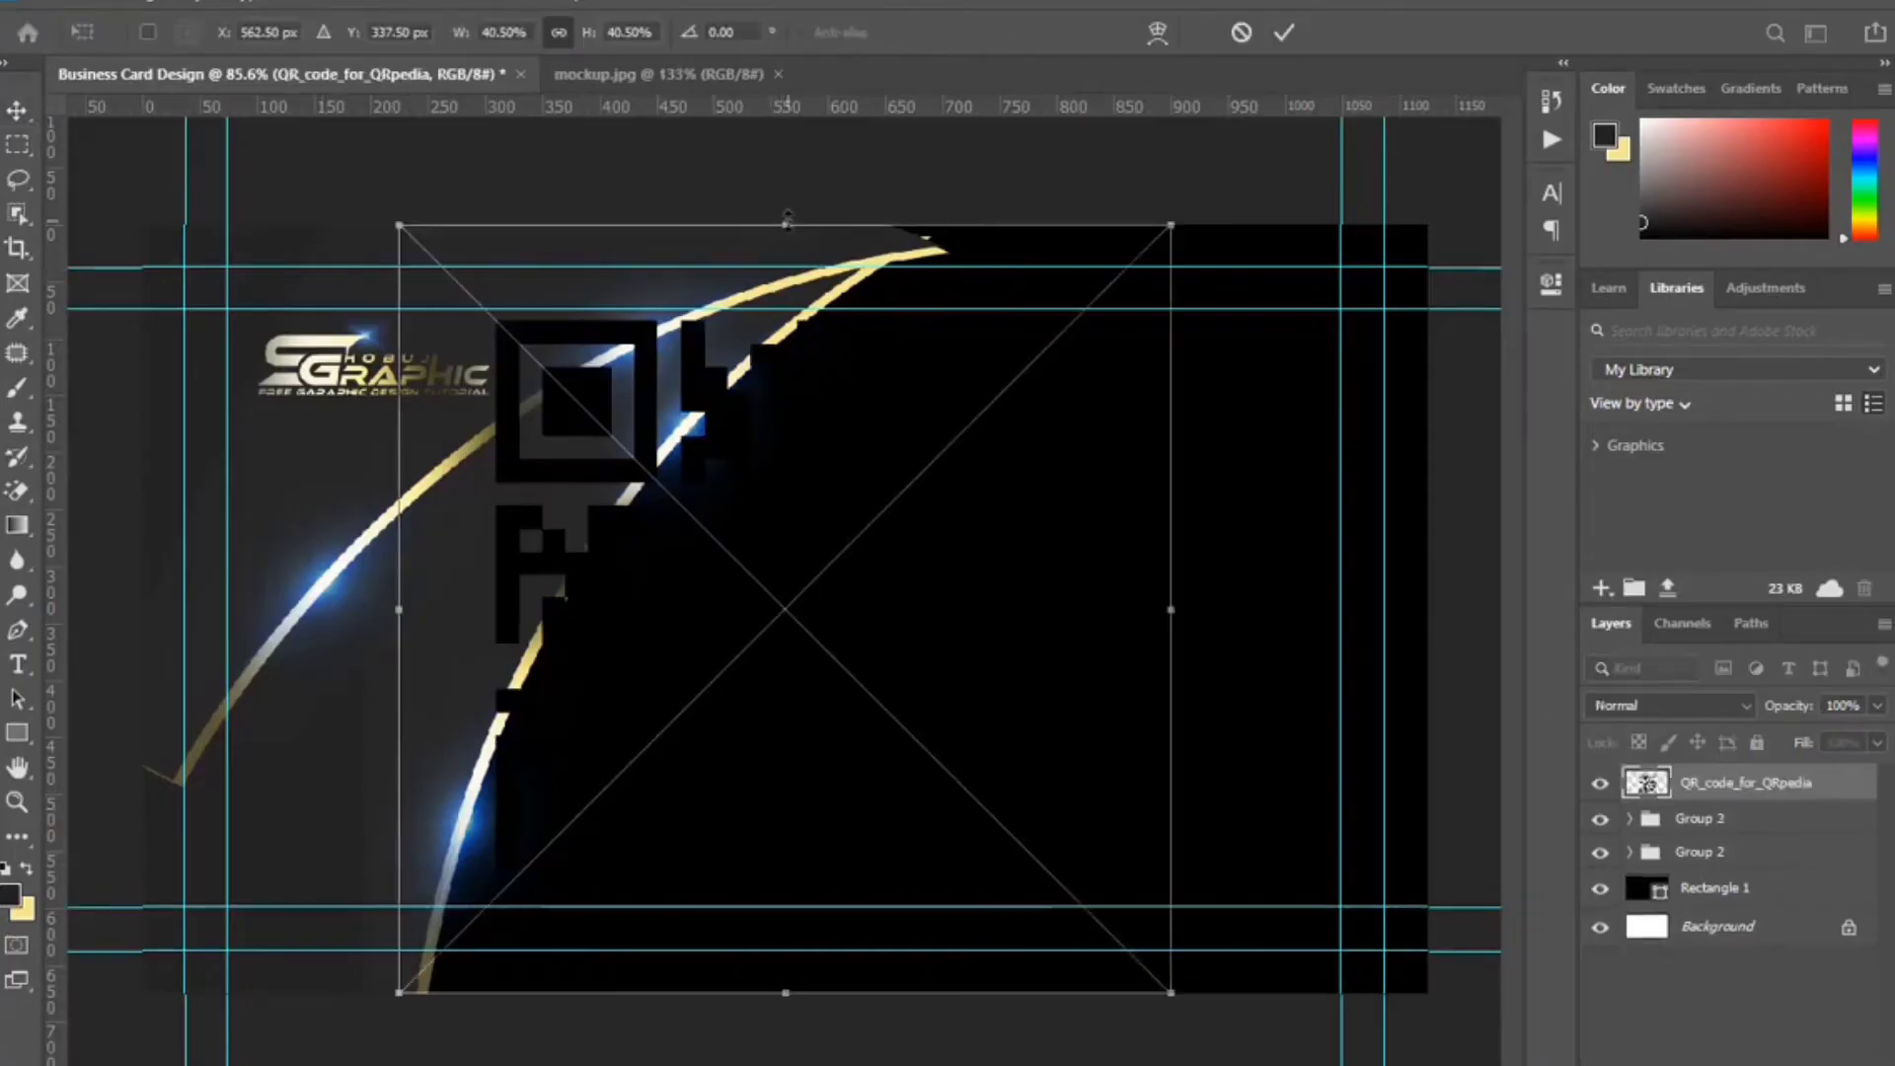
Shrink the placed QR code to a small size in the card's lower-left and commit it.
{"action": "left_click_drag", "start_coordinate": [786, 225], "coordinate": [318, 826]}
{"action": "left_click", "coordinate": [1285, 33]}
{"action": "scroll", "coordinate": [201, 874], "scroll_direction": "up", "scroll_amount": 5}
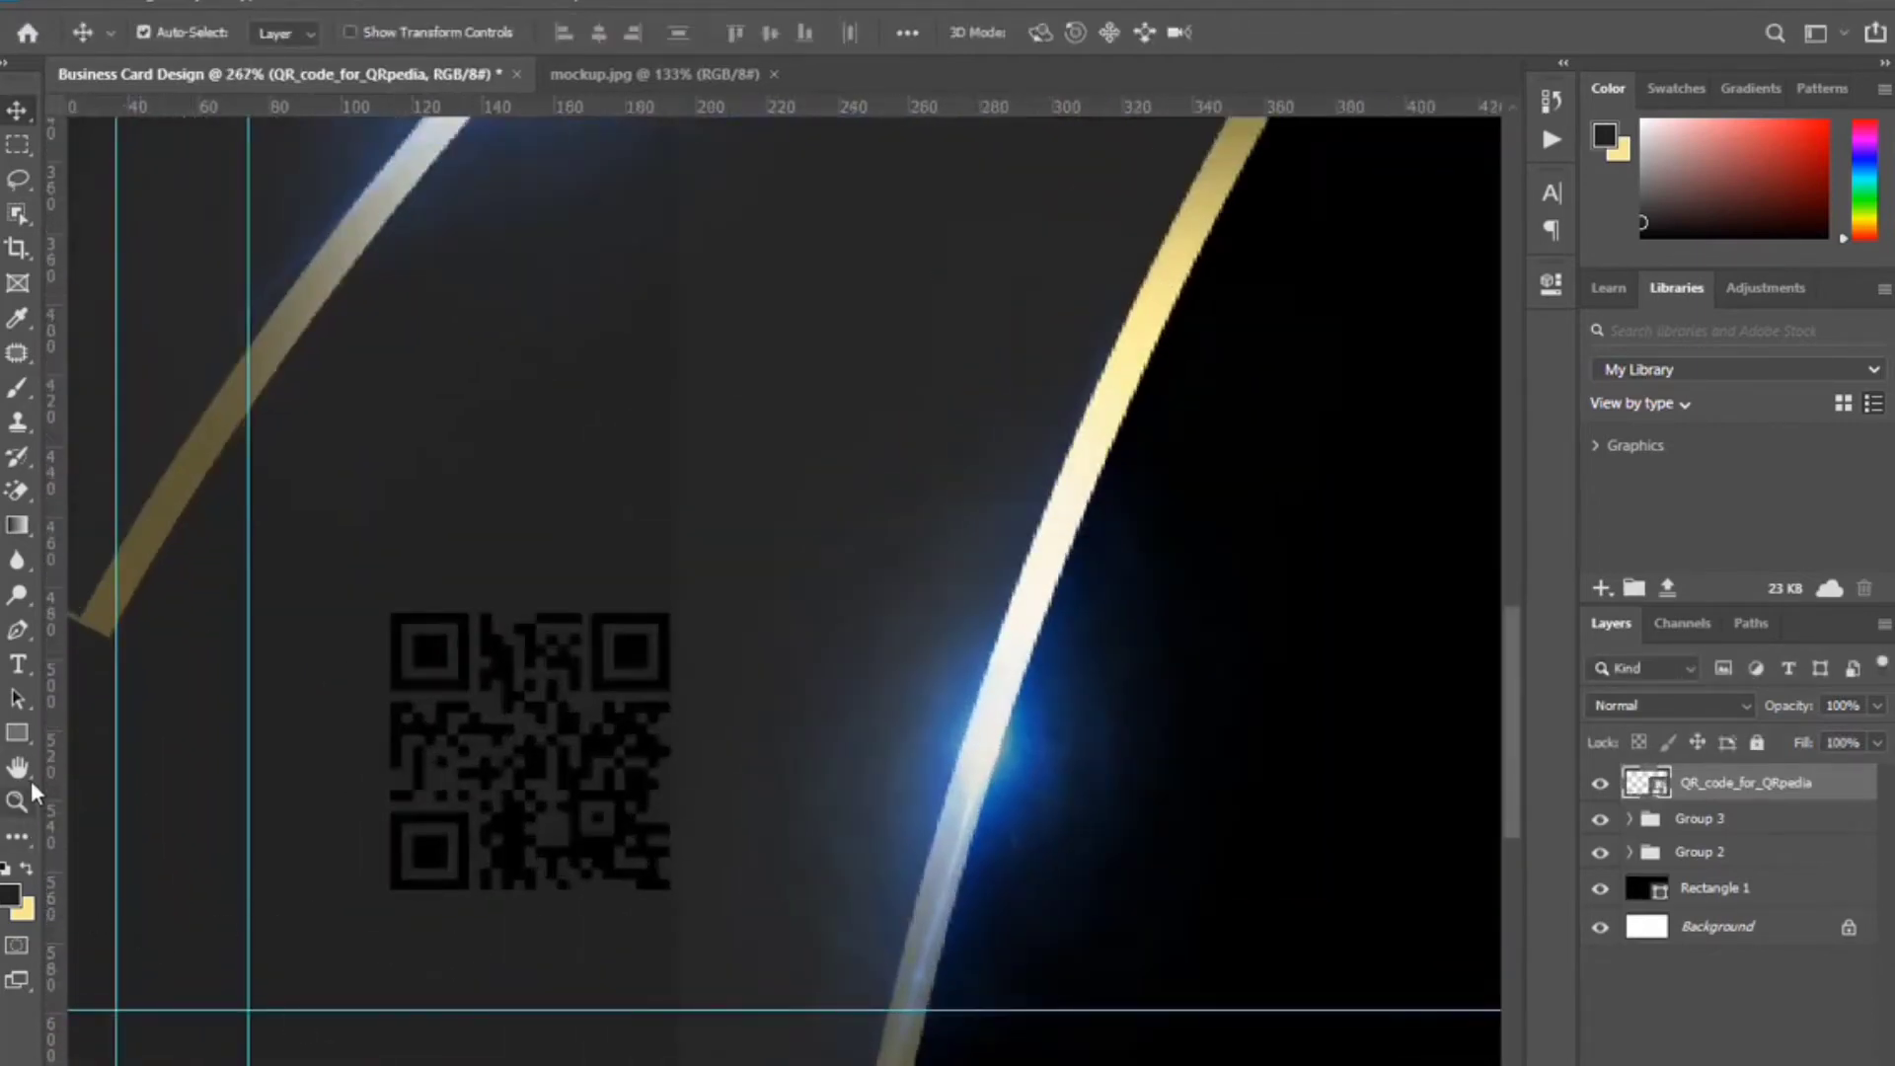
Draw a 96 × 96 px Rectangle 3 square covering the QR code.
{"action": "left_click", "coordinate": [19, 731]}
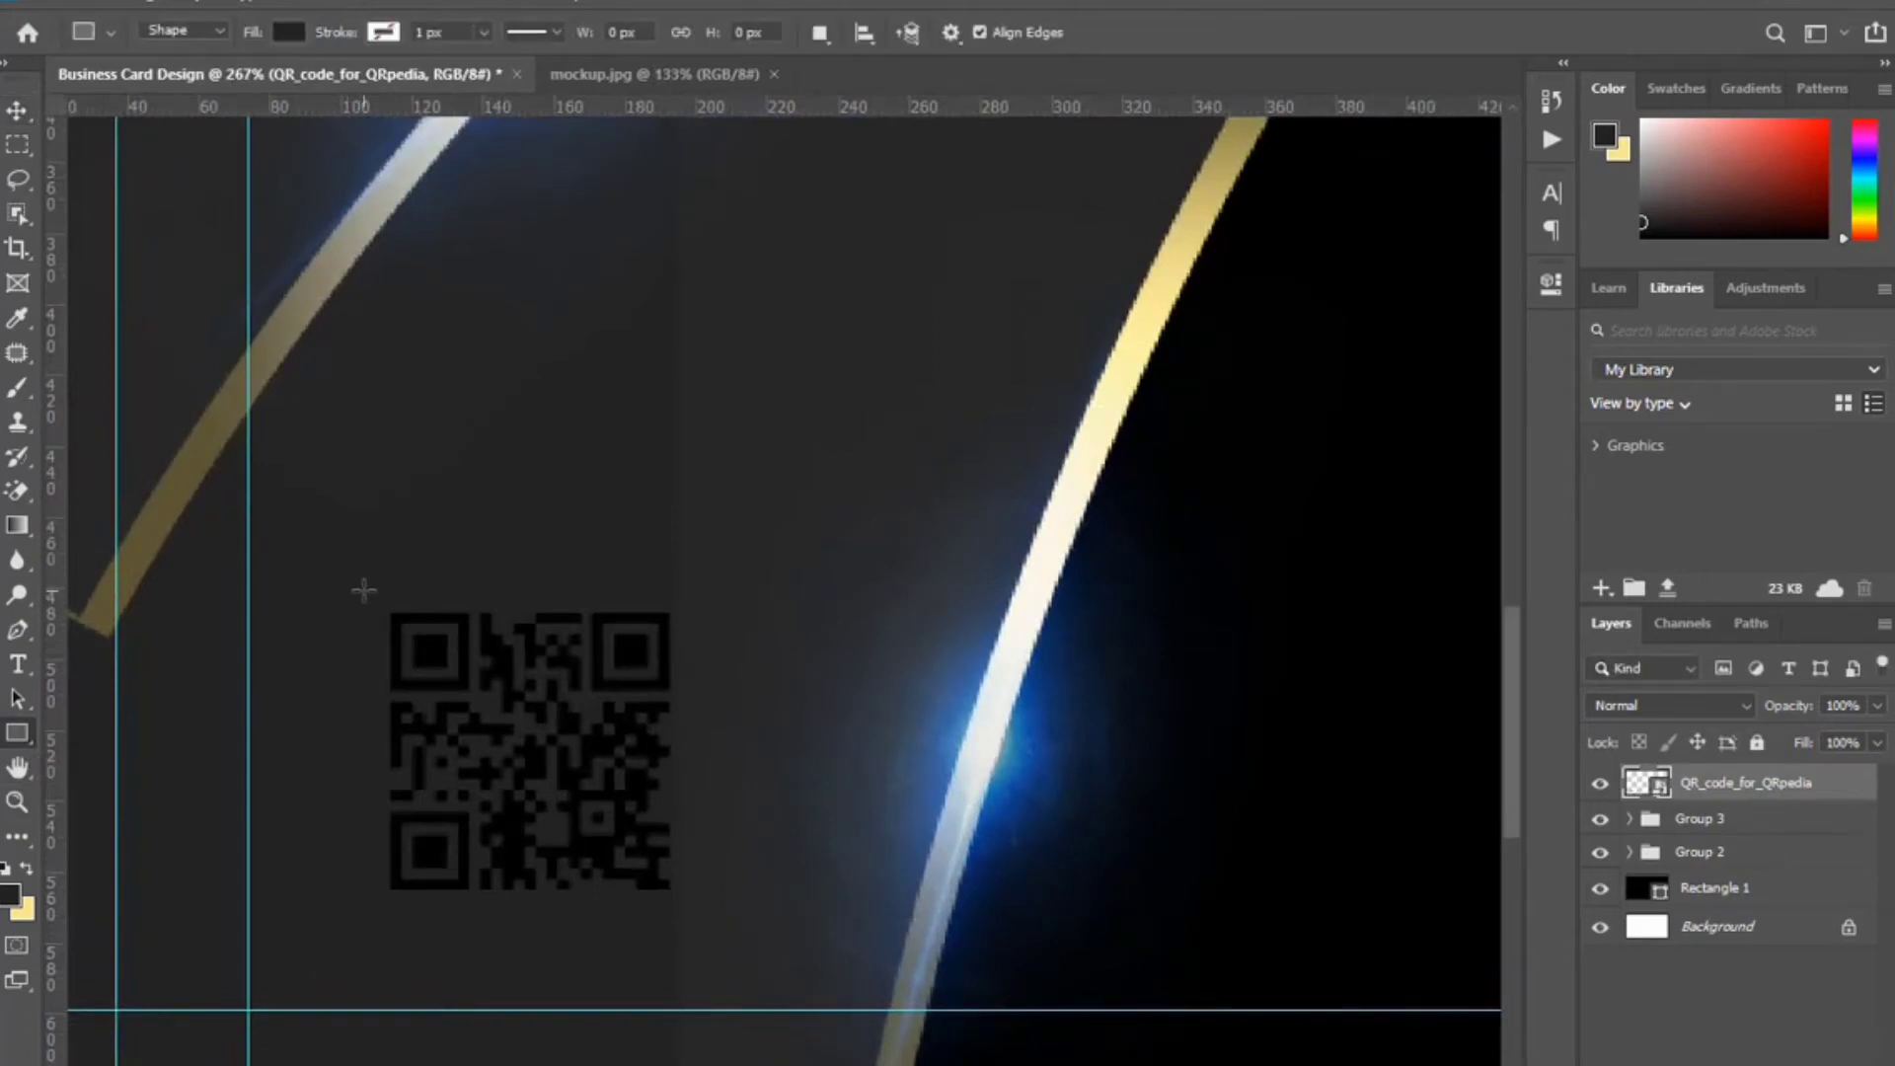
{"action": "left_click_drag", "start_coordinate": [364, 588], "coordinate": [703, 928]}
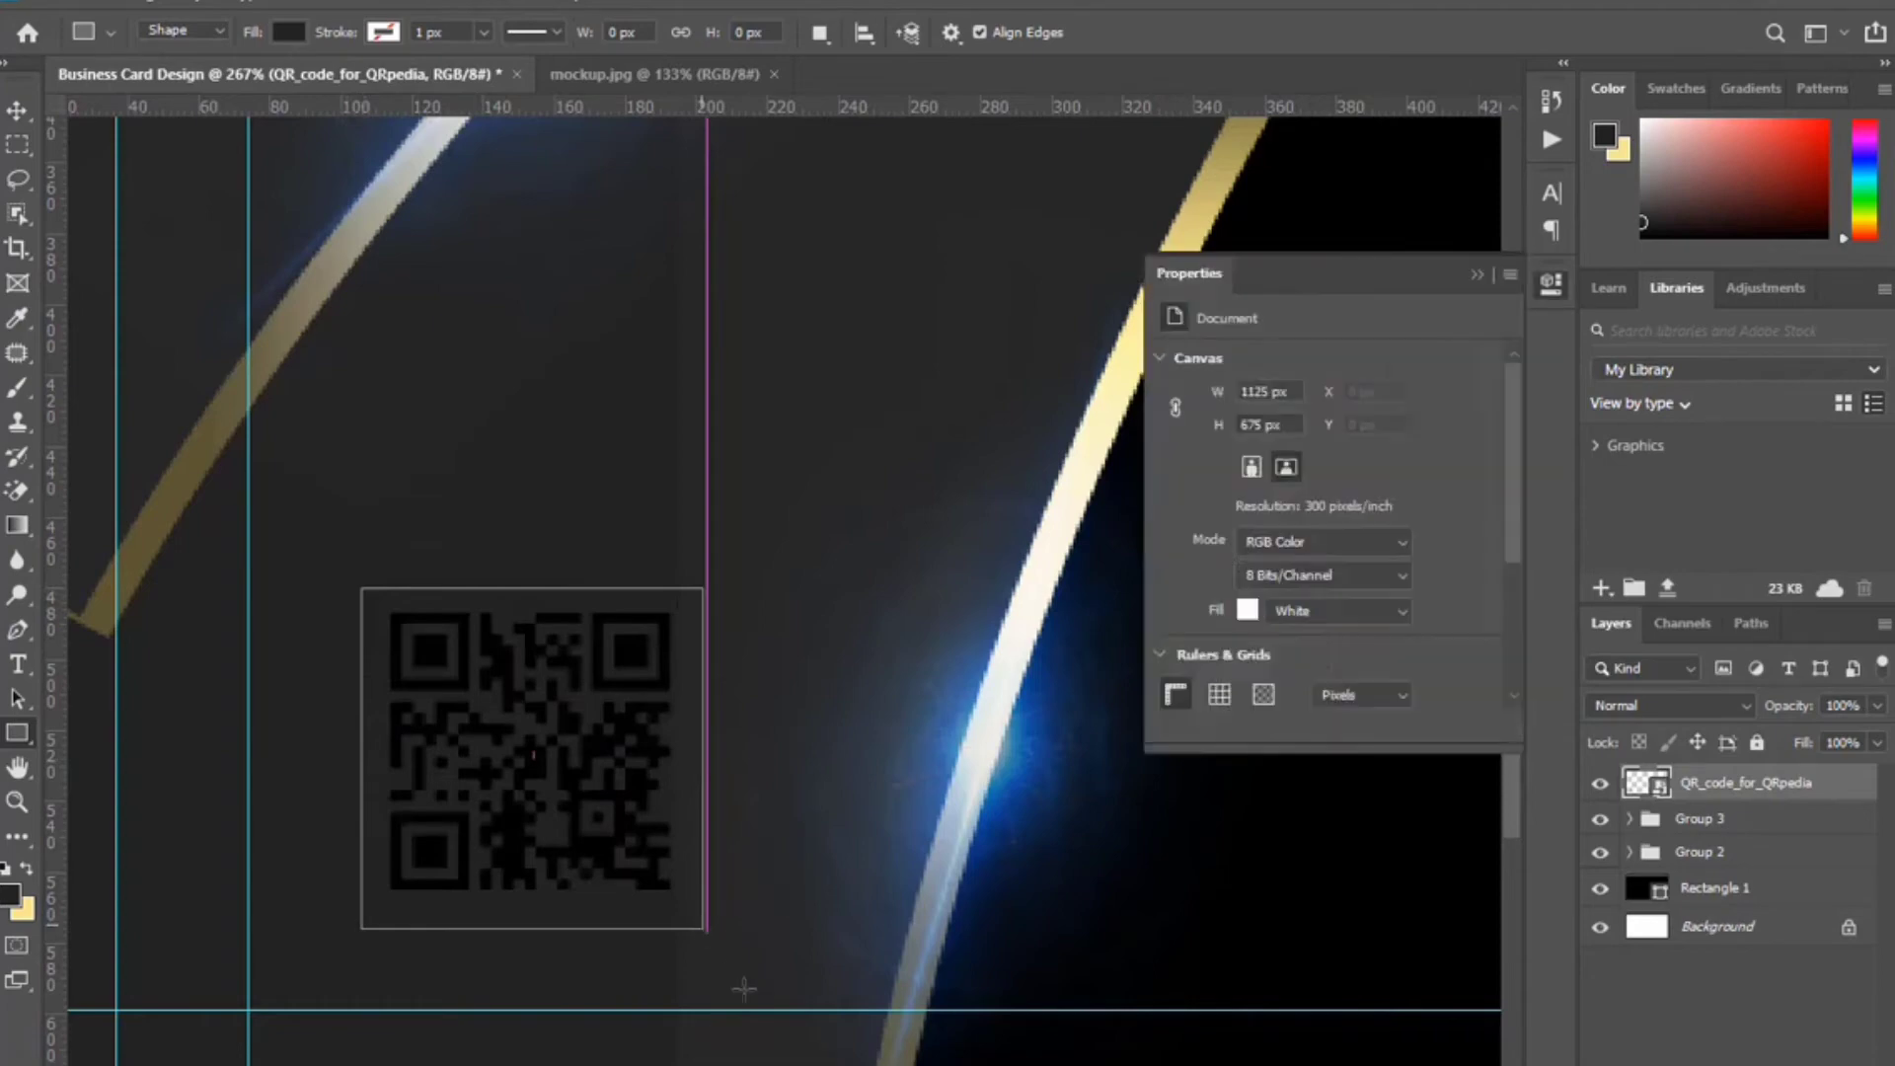
{"action": "left_click", "coordinate": [1474, 273]}
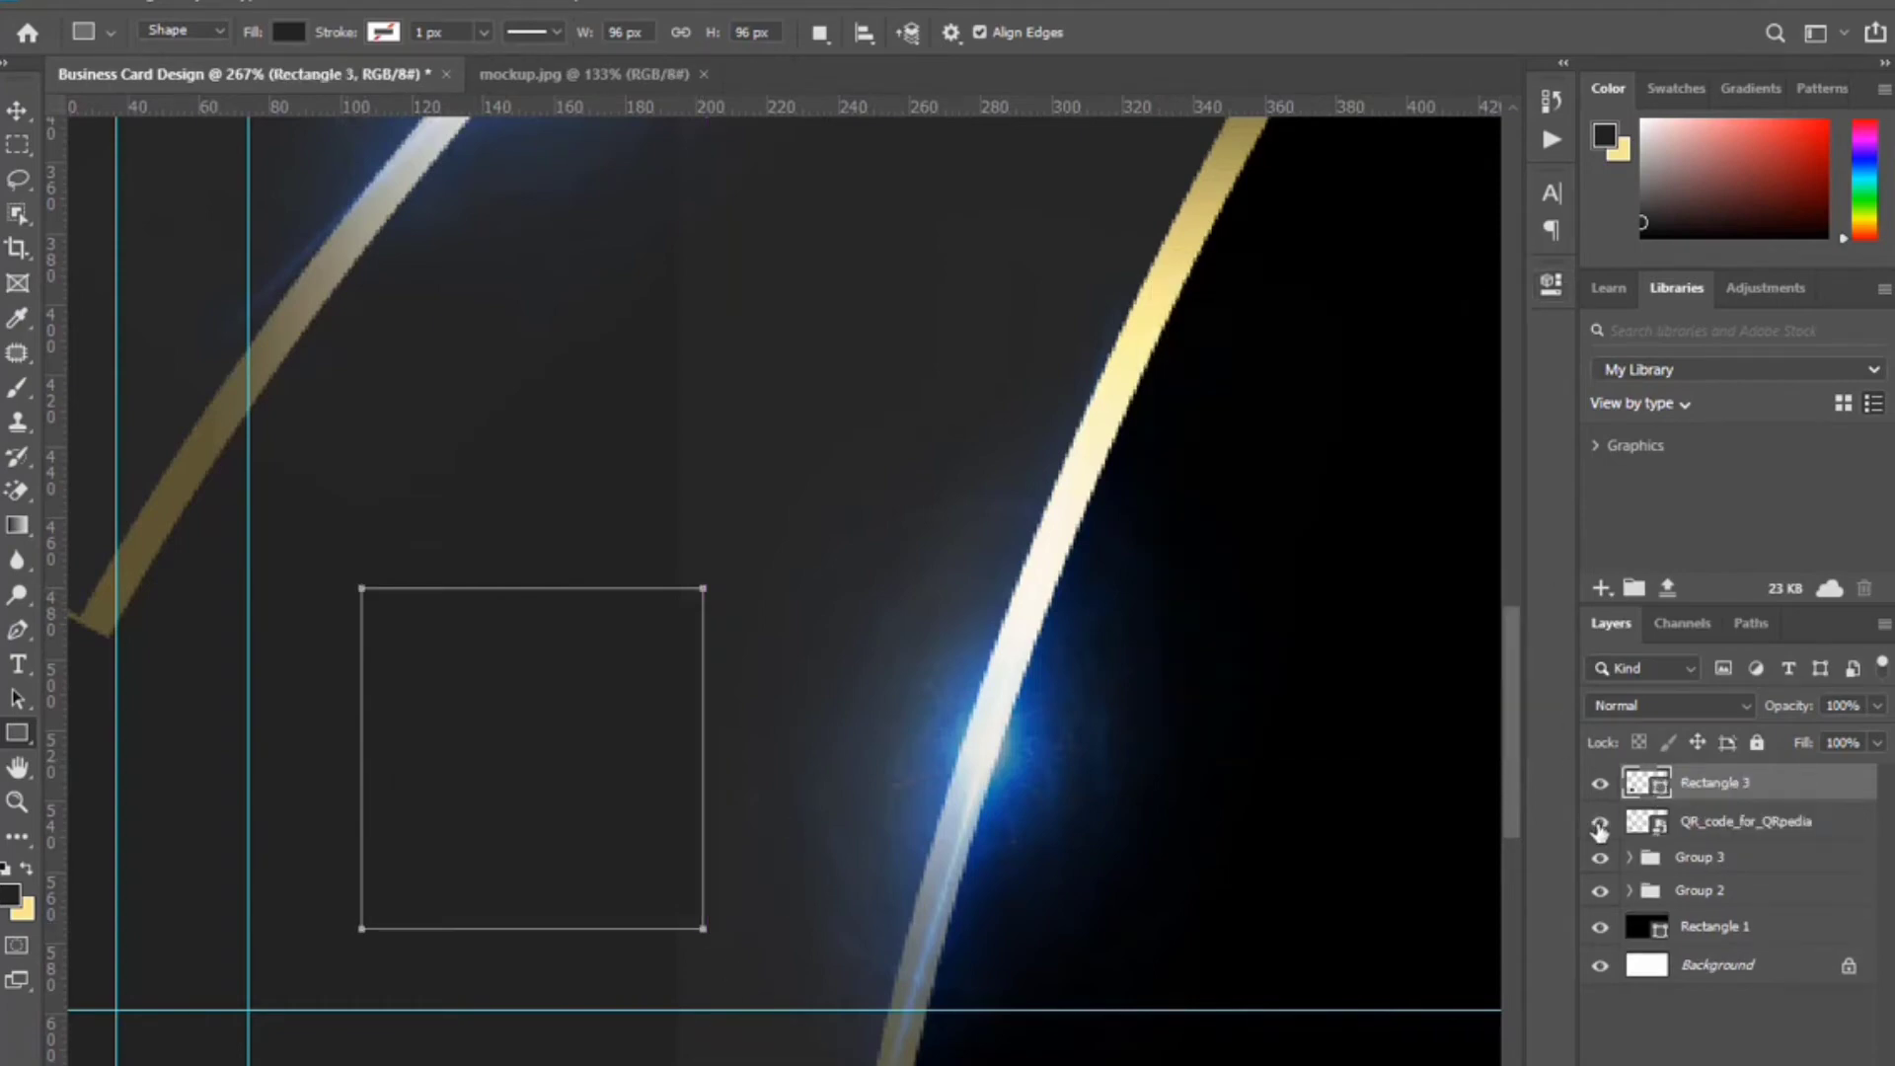
Fill the square with cream sampled from the arc and make a slightly larger 102 px duplicate.
{"action": "left_click", "coordinate": [1102, 422]}
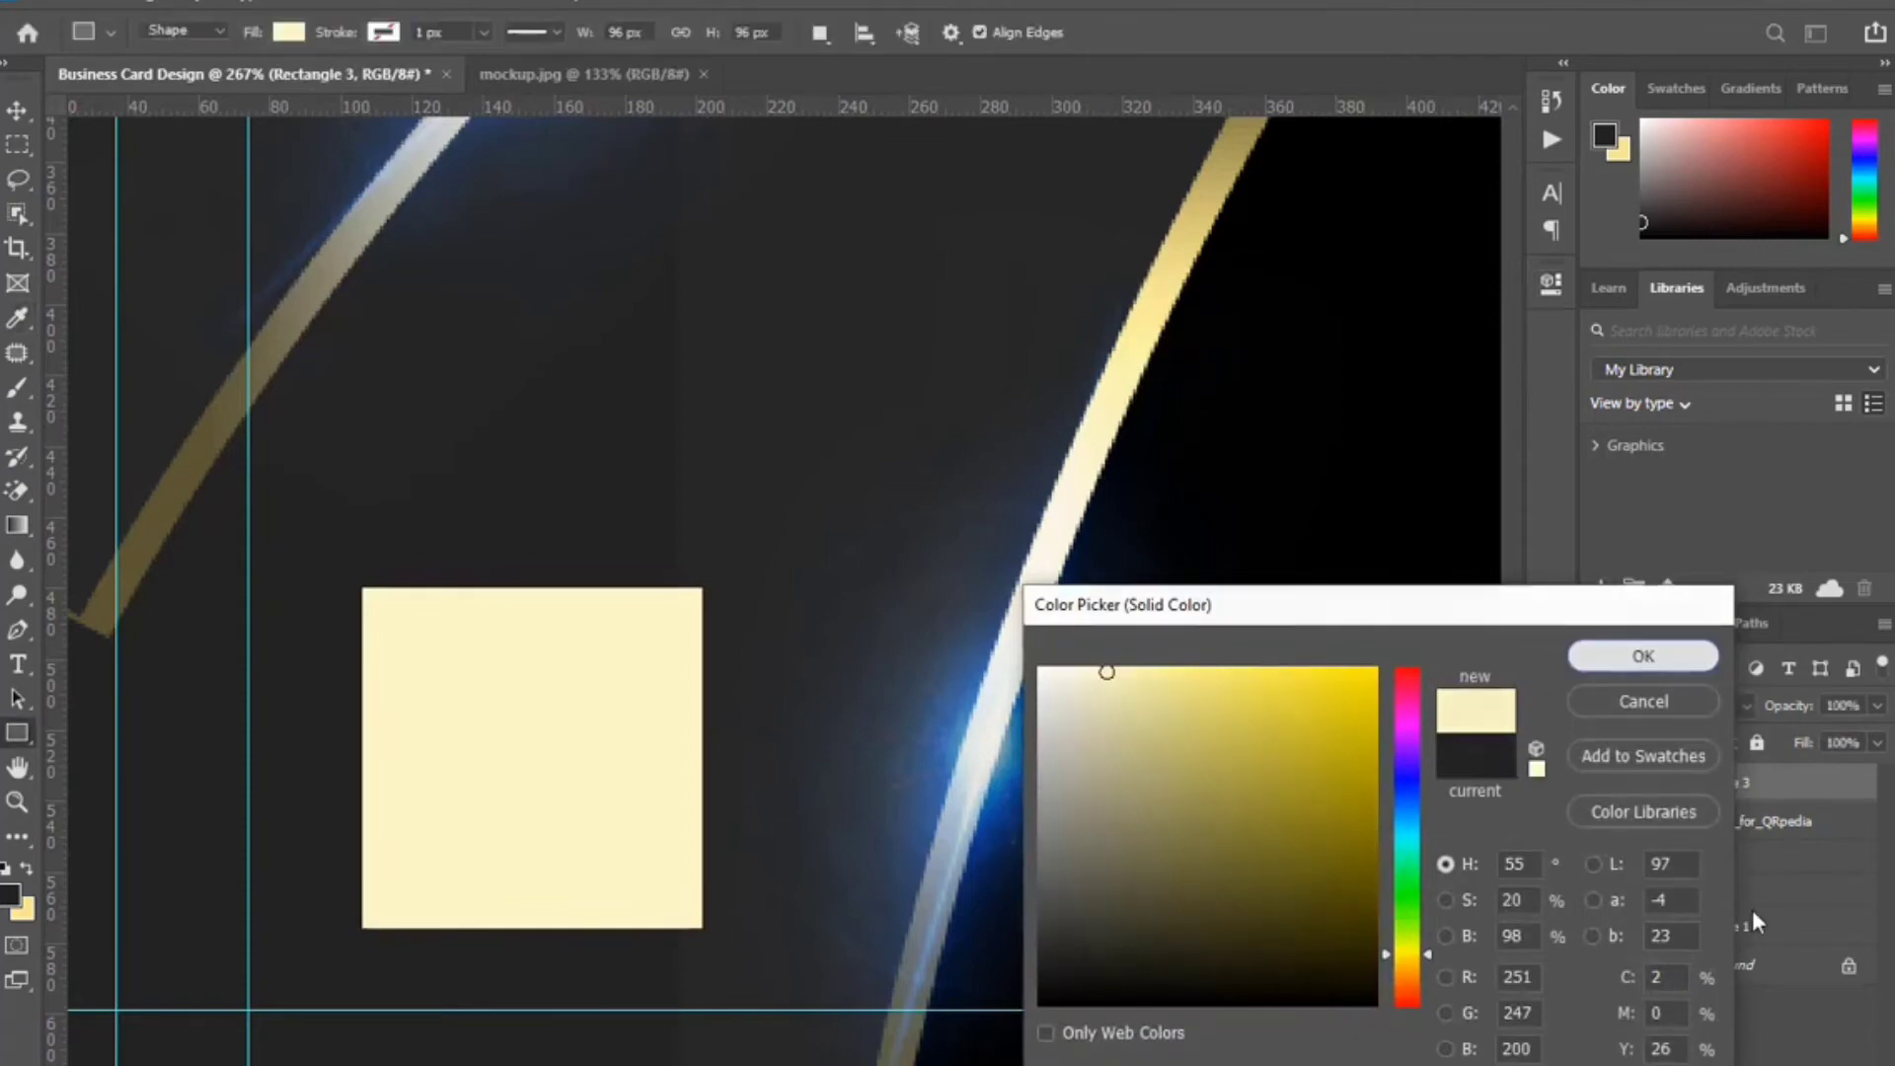
{"action": "left_click", "coordinate": [1638, 657]}
{"action": "key", "text": "ctrl+j"}
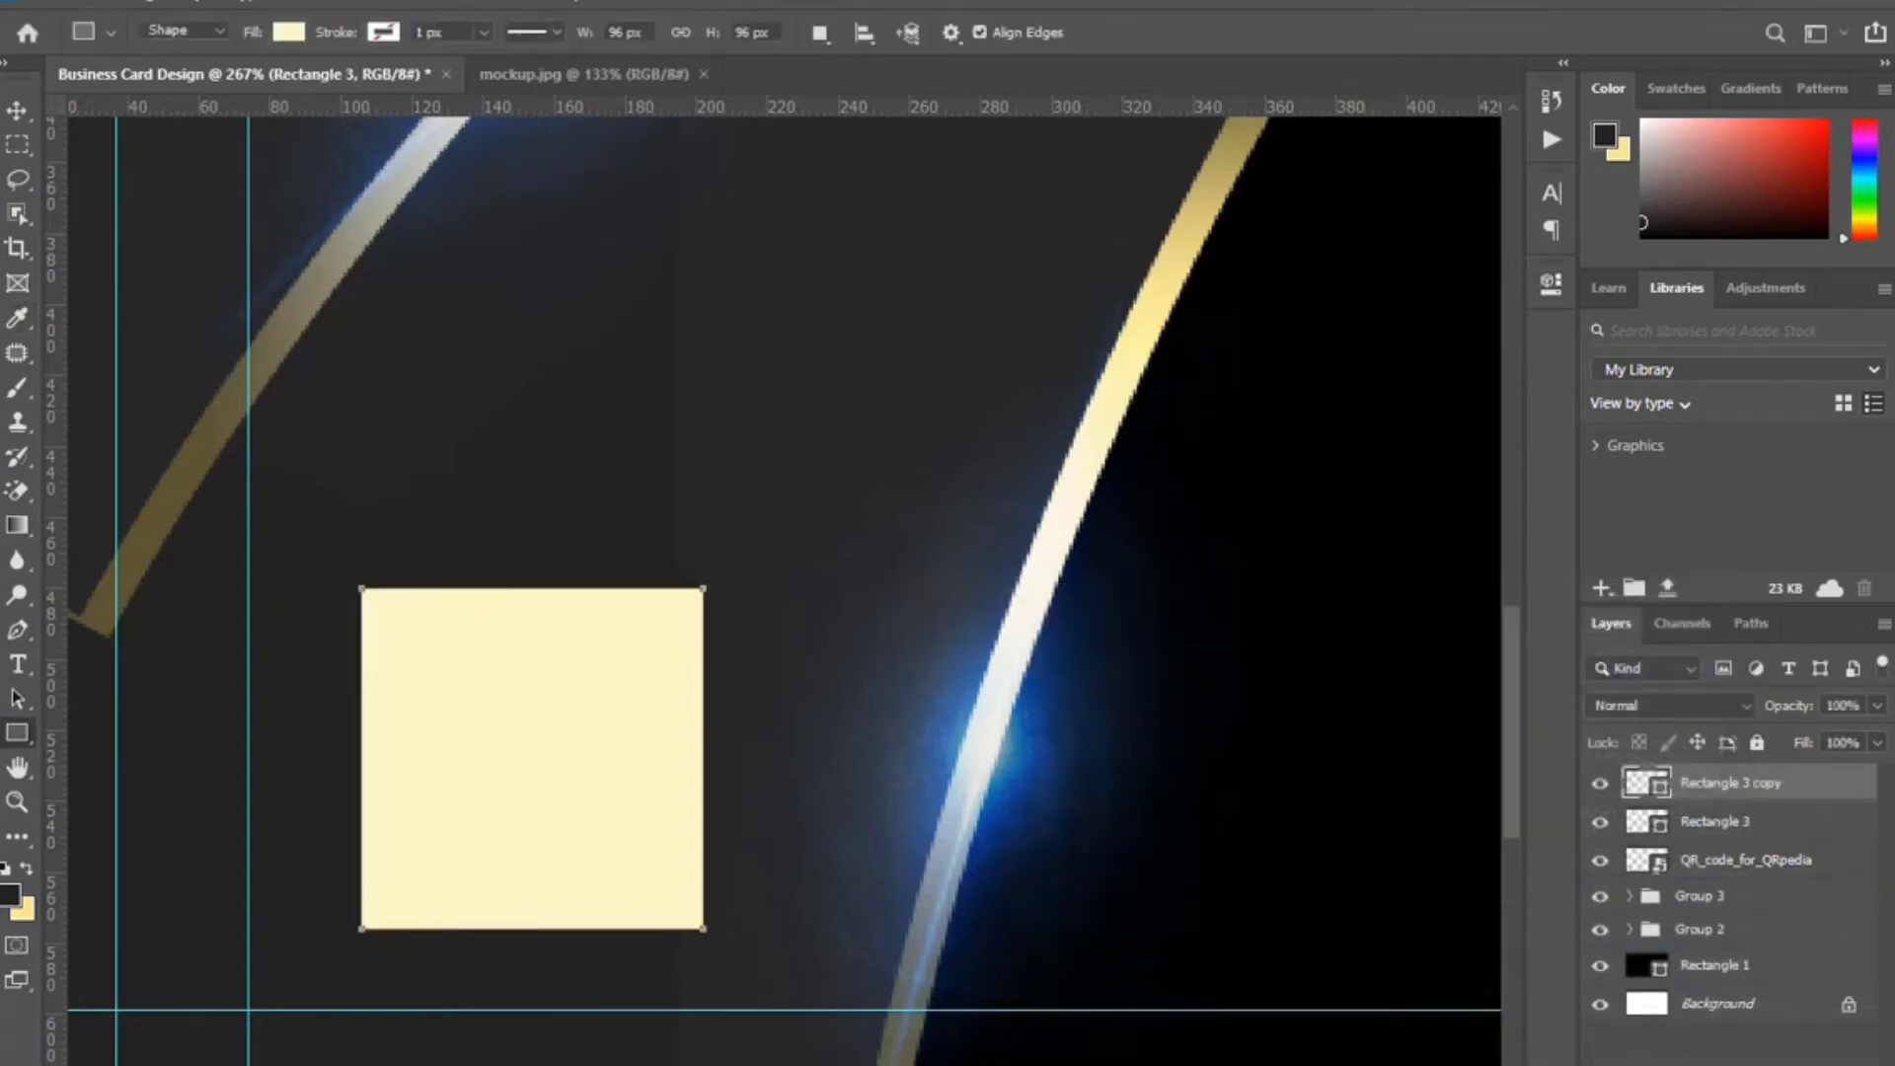
{"action": "key", "text": "ctrl+t"}
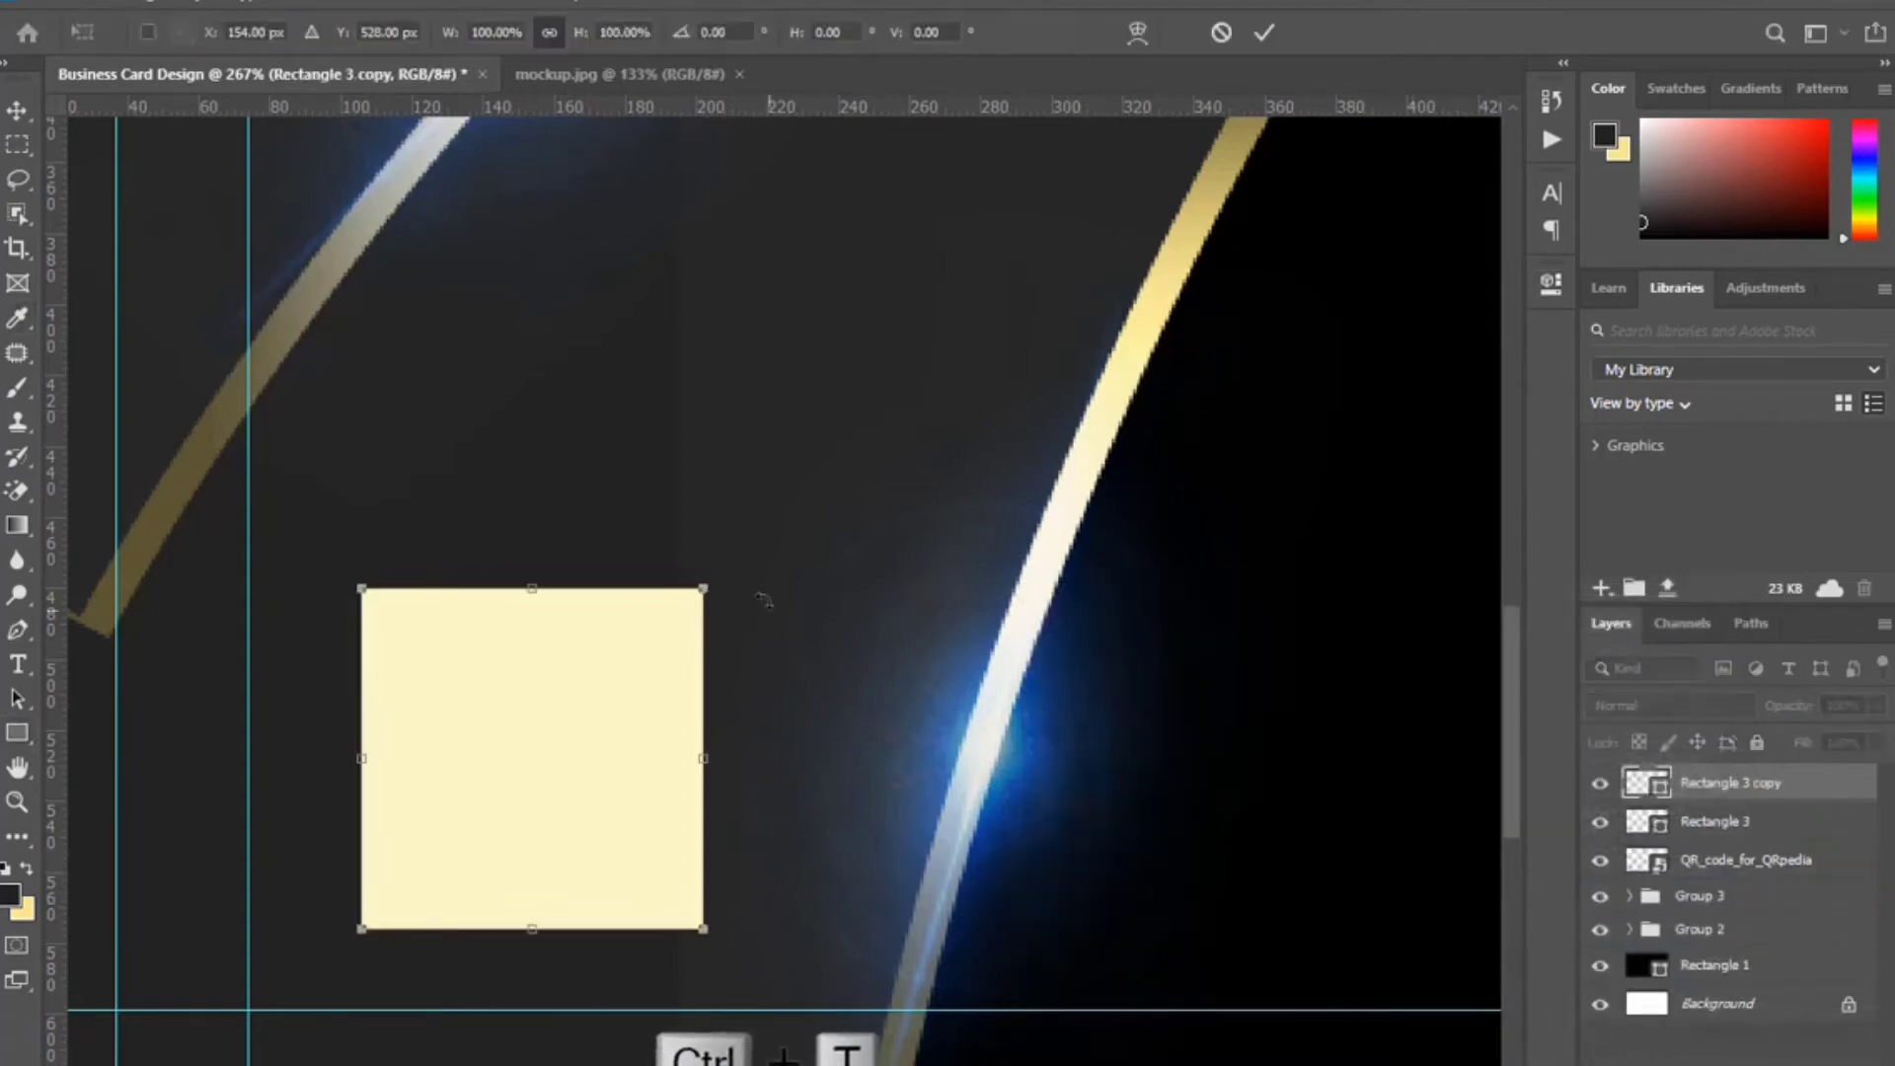
{"action": "left_click_drag", "start_coordinate": [704, 589], "coordinate": [736, 563]}
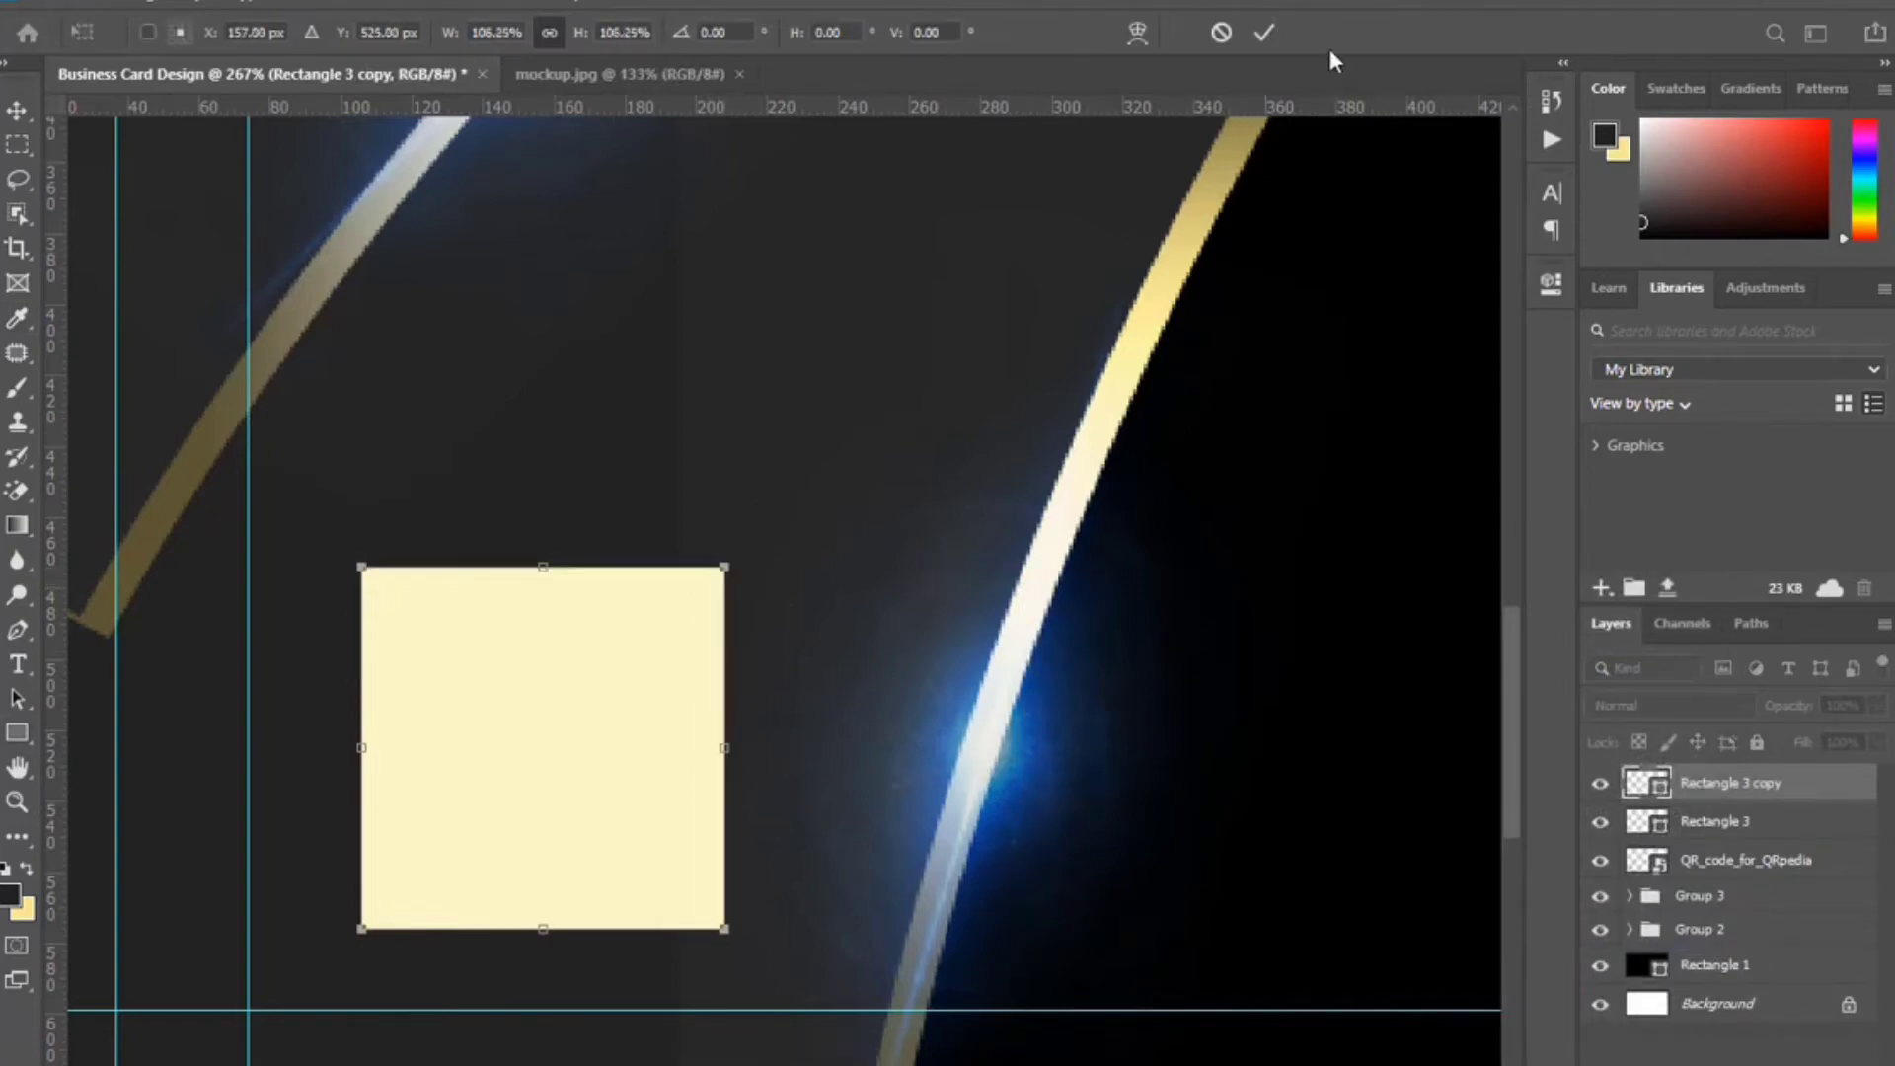
{"action": "left_click", "coordinate": [1265, 31]}
Give the duplicate square a gold Gradient Overlay at 45° angle and 150% scale.
{"action": "double_click", "coordinate": [1853, 781]}
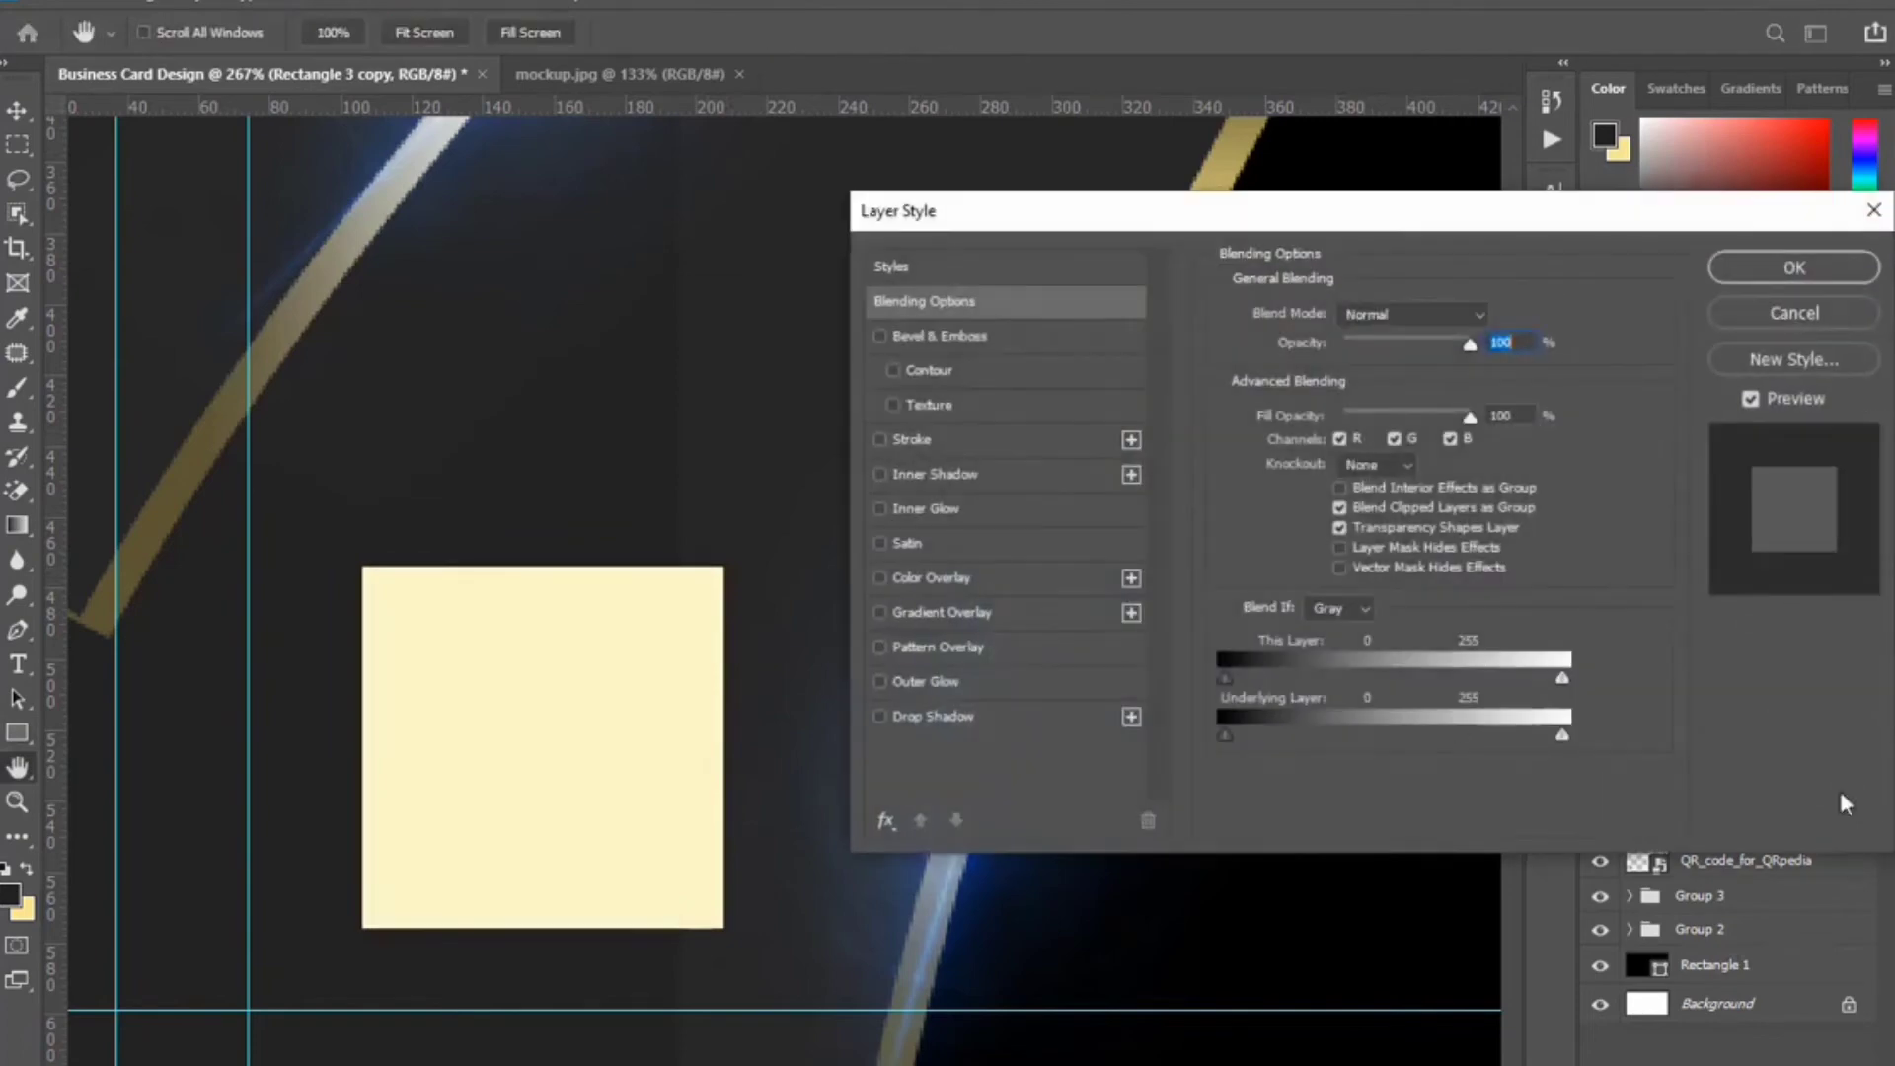
{"action": "left_click", "coordinate": [1001, 614]}
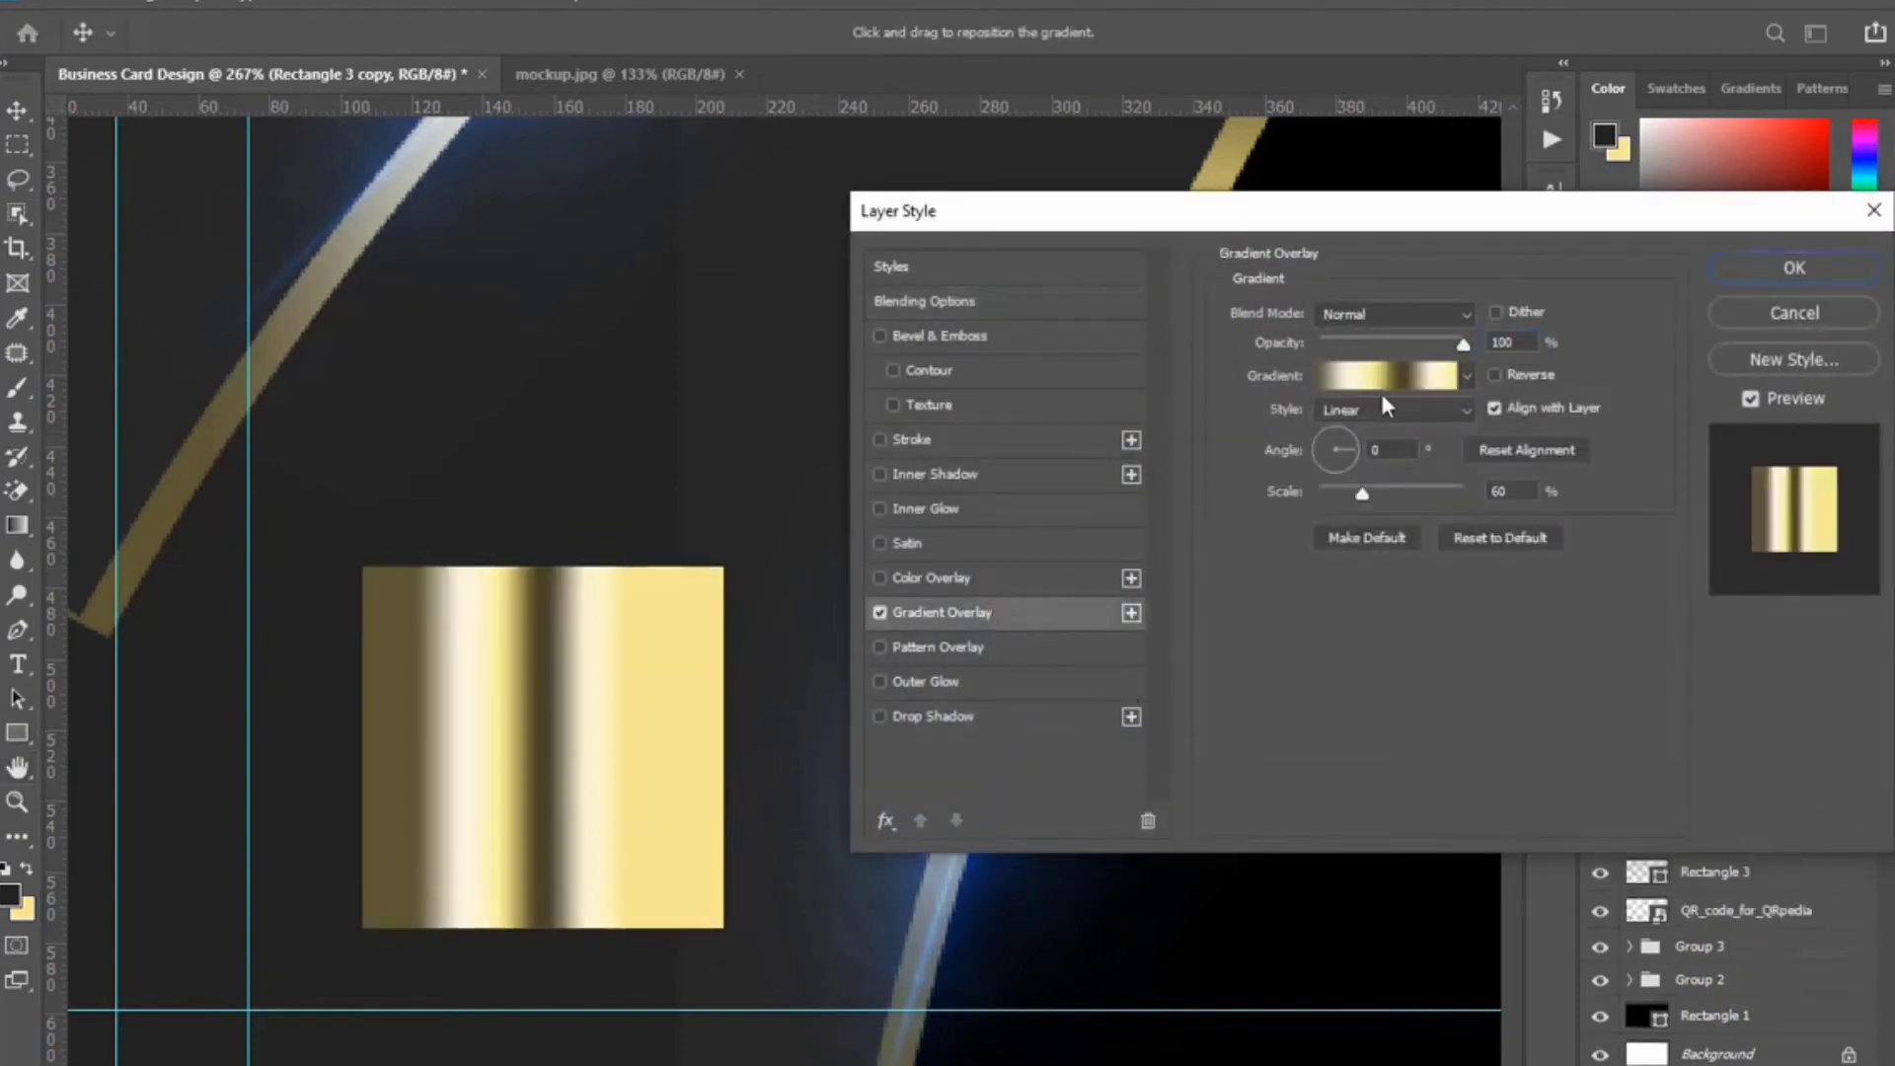
{"action": "left_click_drag", "start_coordinate": [1359, 494], "coordinate": [1489, 499]}
{"action": "left_click_drag", "start_coordinate": [648, 760], "coordinate": [604, 772]}
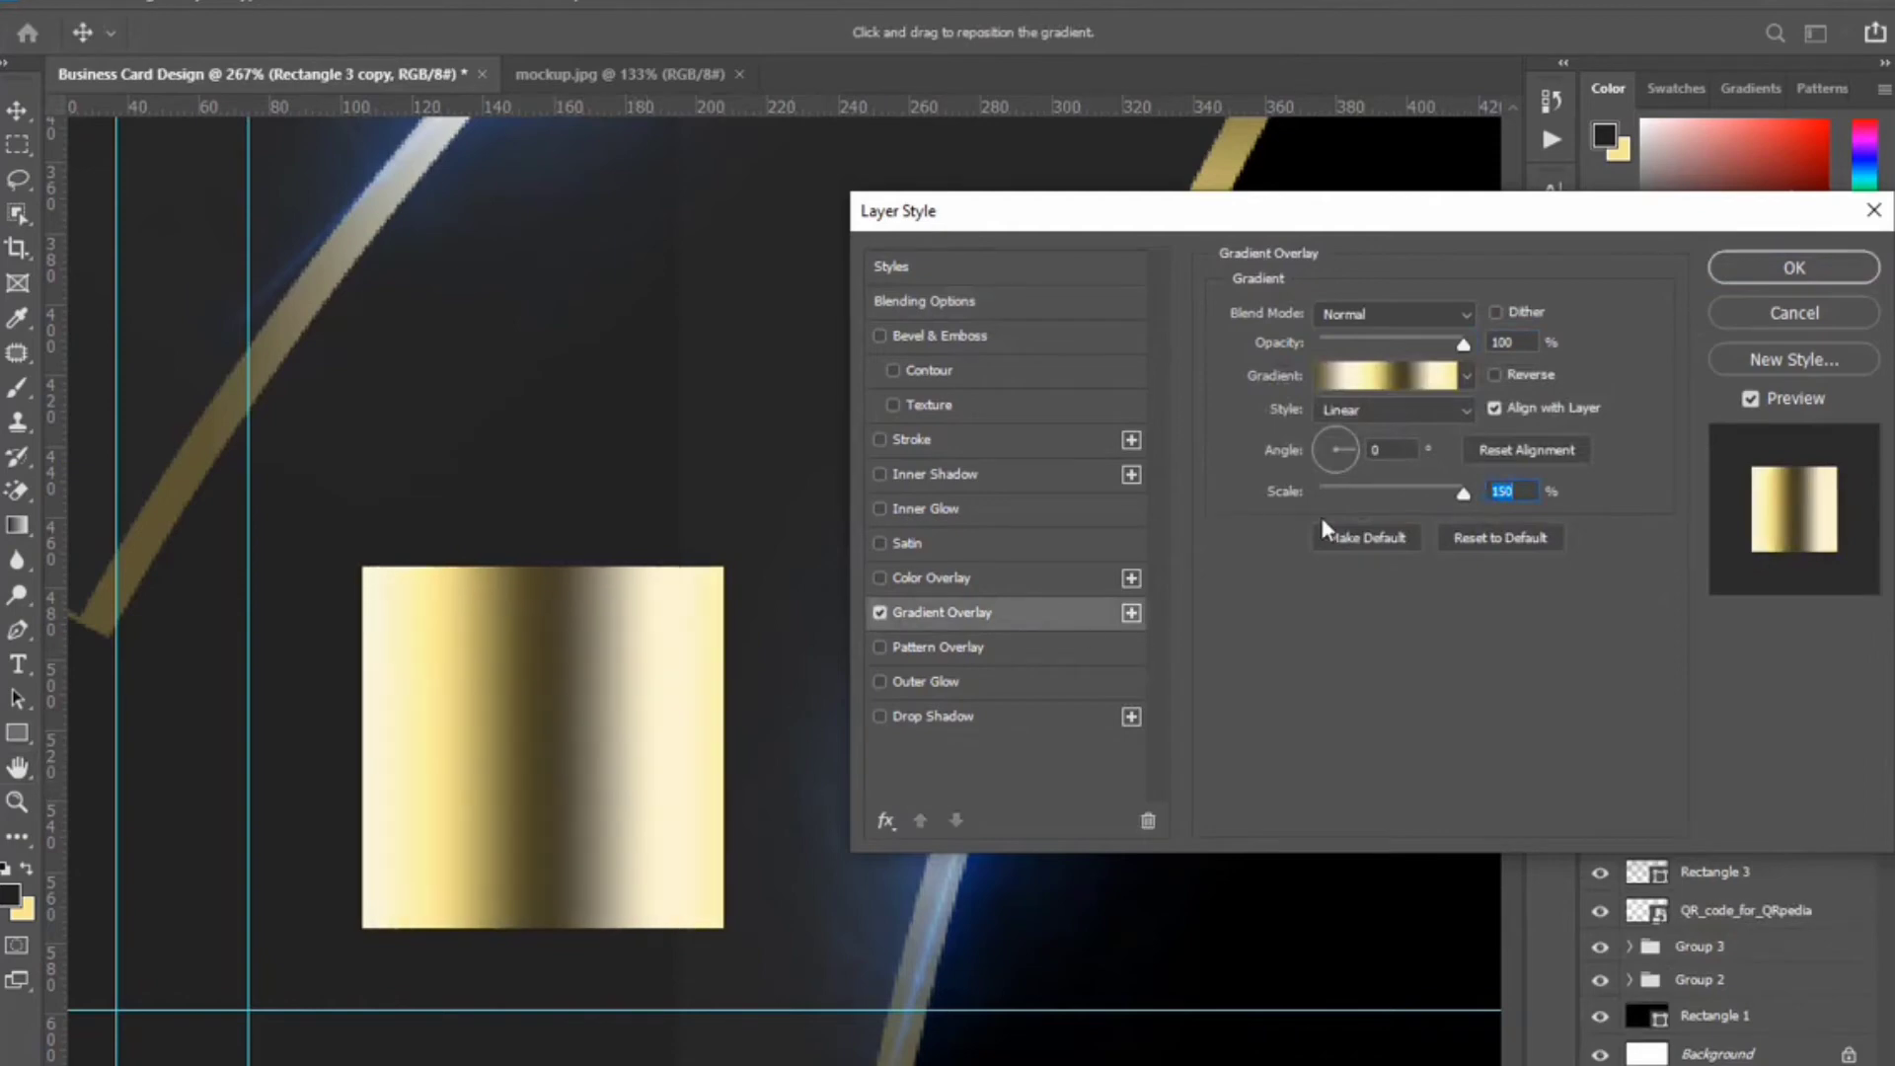
{"action": "type", "text": "45"}
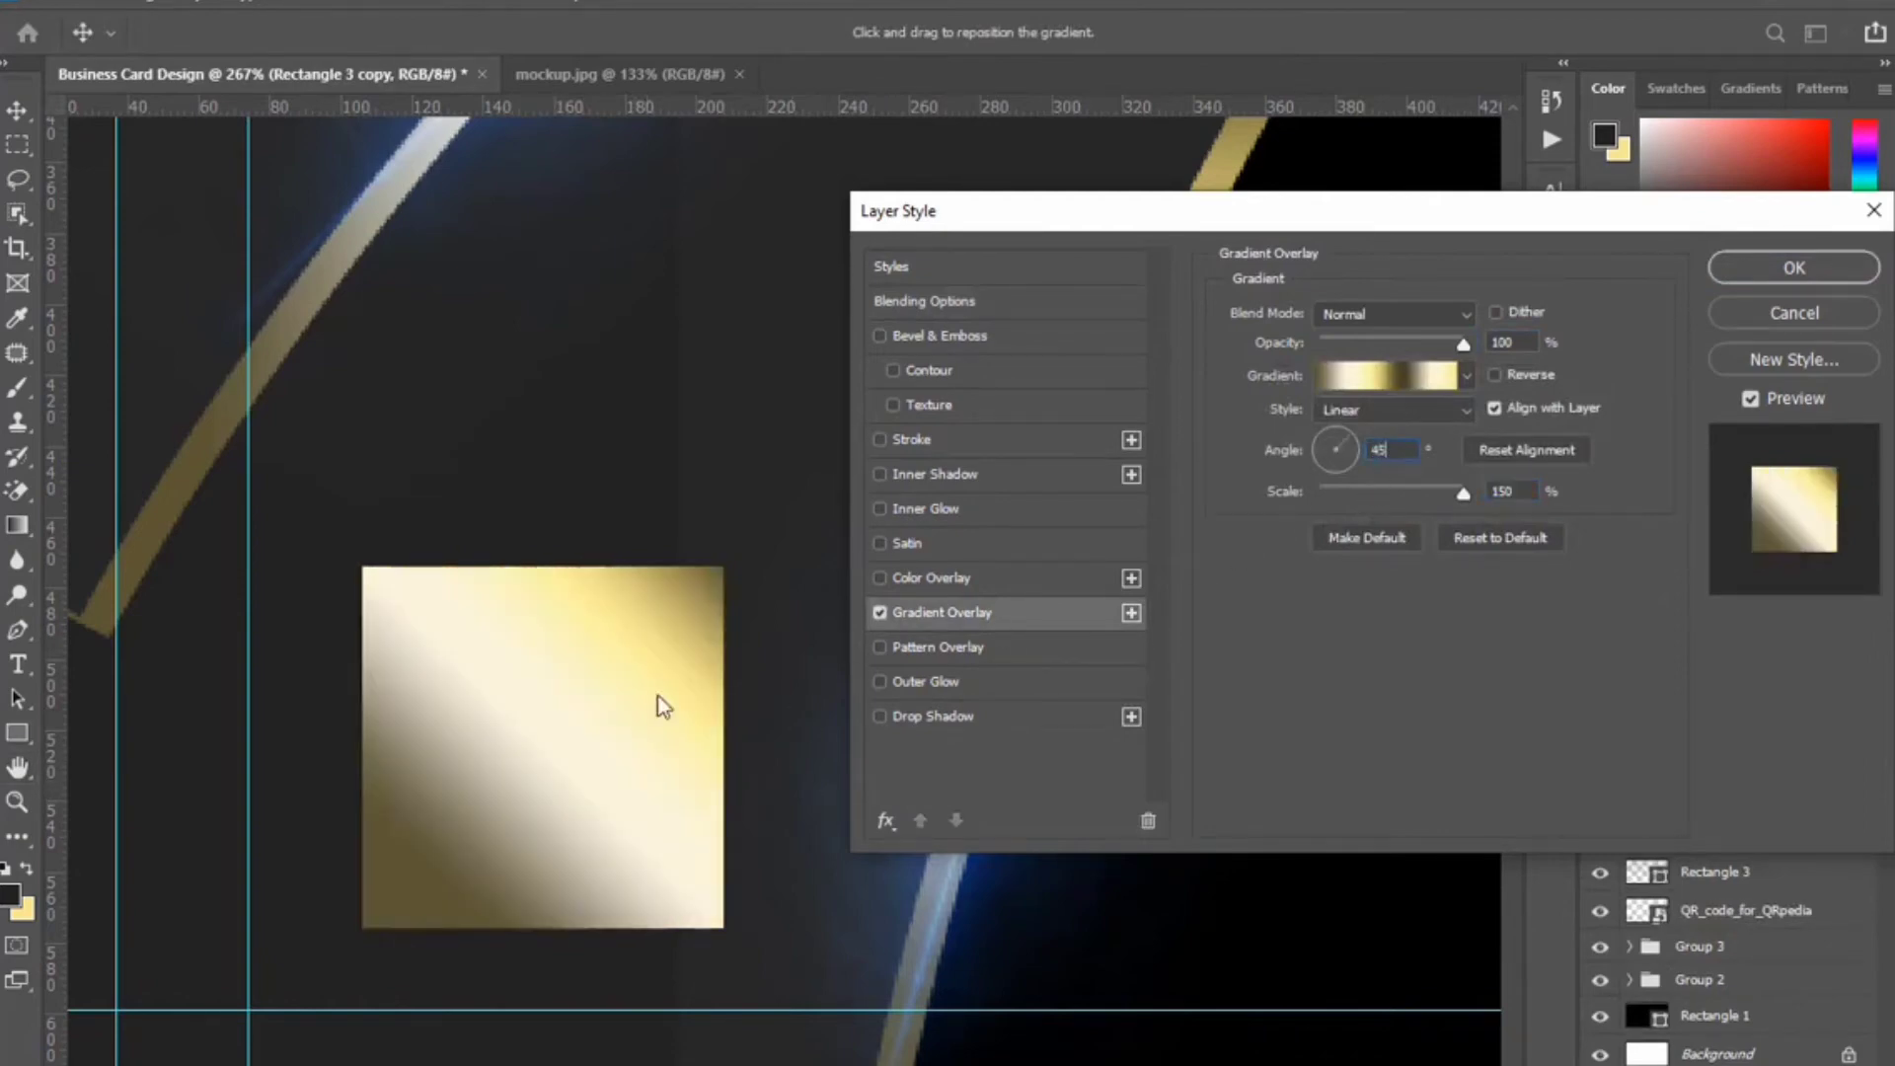
{"action": "left_click_drag", "start_coordinate": [655, 702], "coordinate": [486, 859]}
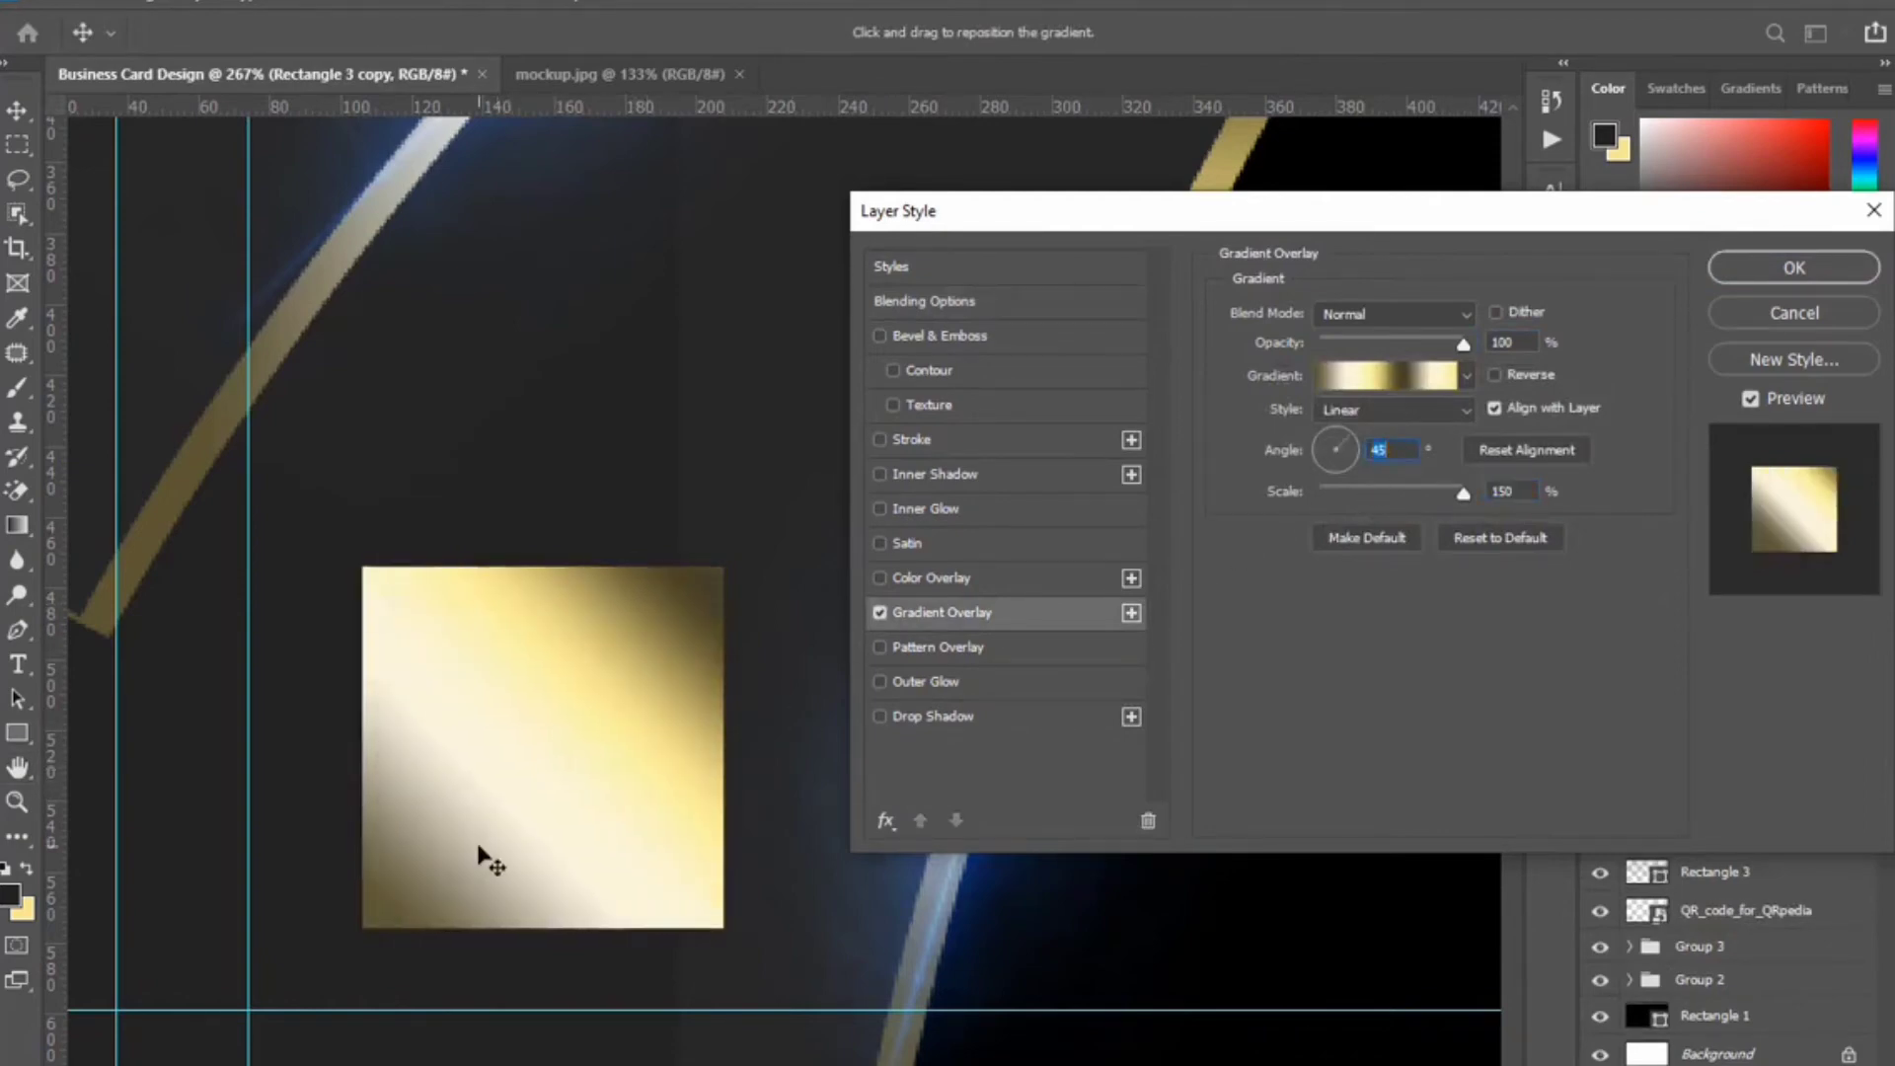
{"action": "left_click", "coordinate": [1759, 270]}
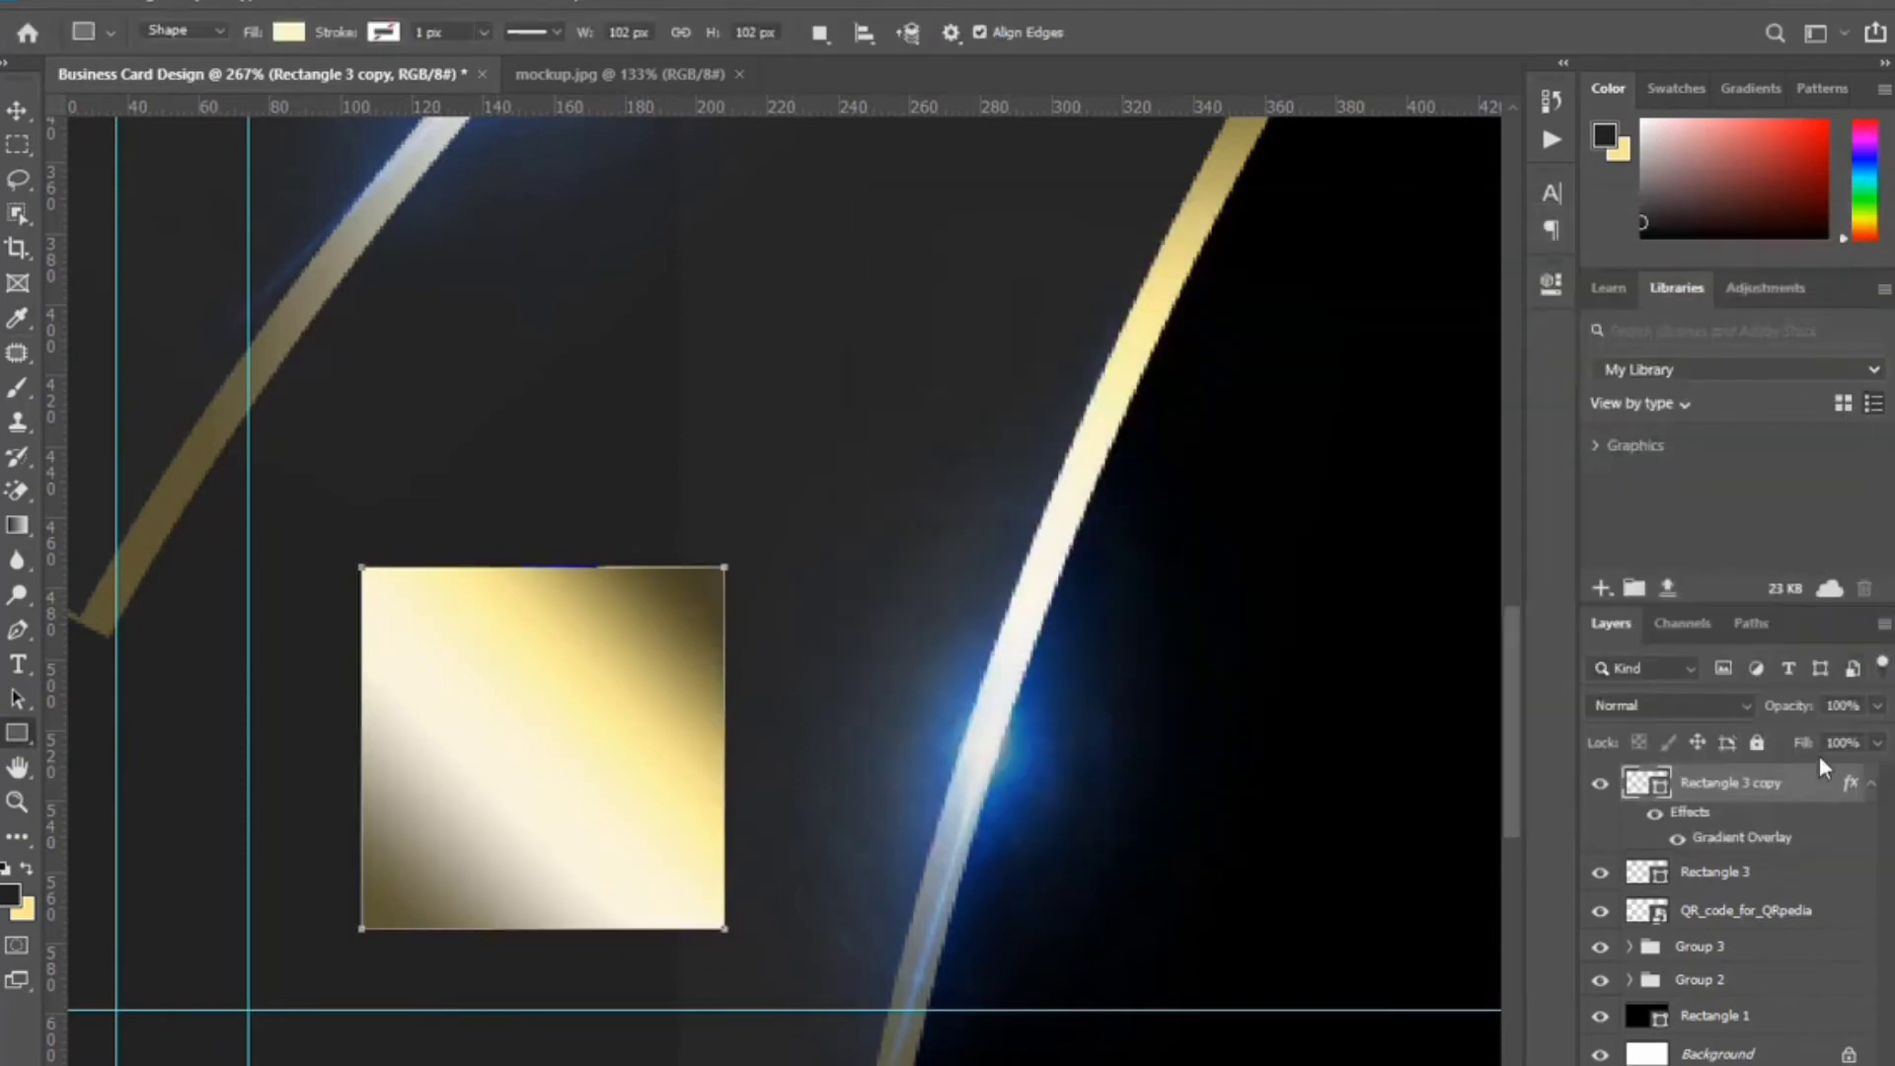
Put the gold square beneath the cream square and centre the cream square within it.
{"action": "left_click_drag", "start_coordinate": [1806, 790], "coordinate": [1804, 893]}
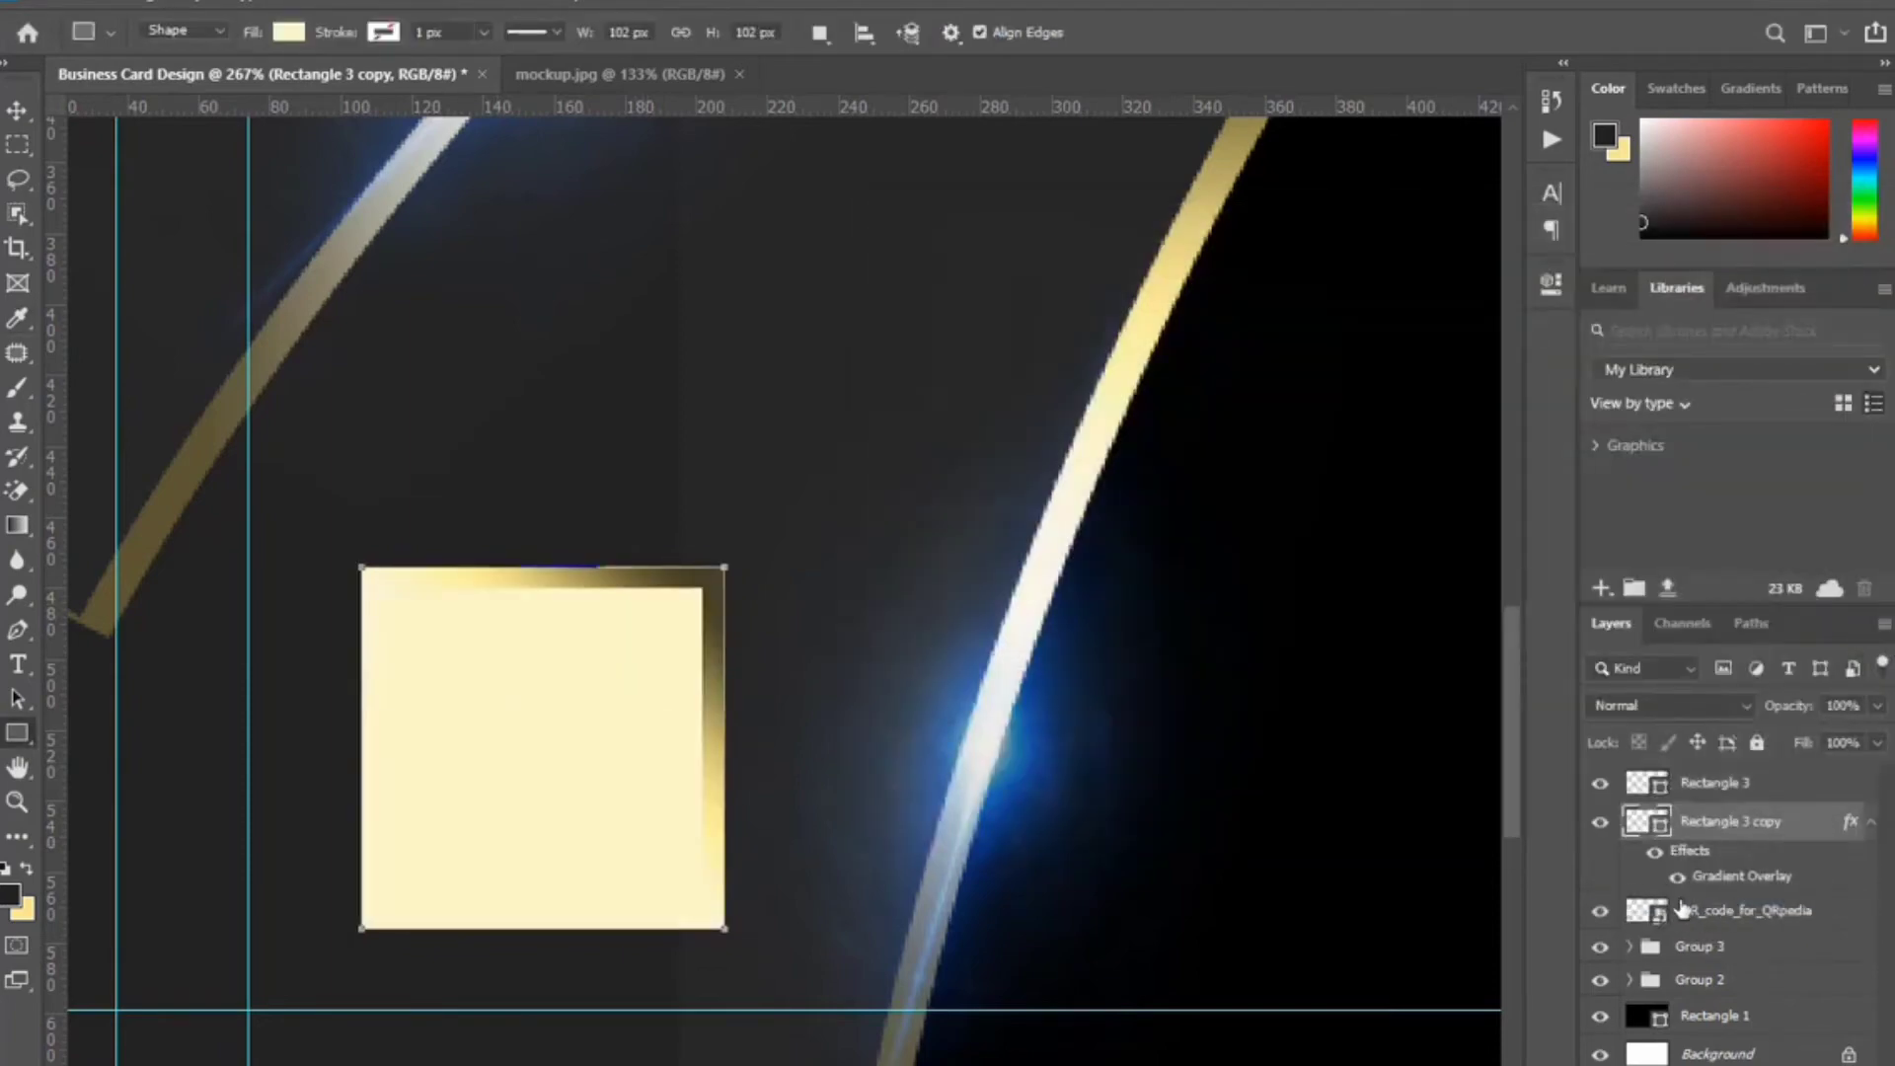
{"action": "left_click", "coordinate": [1663, 829], "text": "ctrl"}
{"action": "left_click", "coordinate": [1738, 783]}
{"action": "key", "text": "v"}
{"action": "key", "text": "Right"}
{"action": "key", "text": "Right"}
{"action": "key", "text": "Right"}
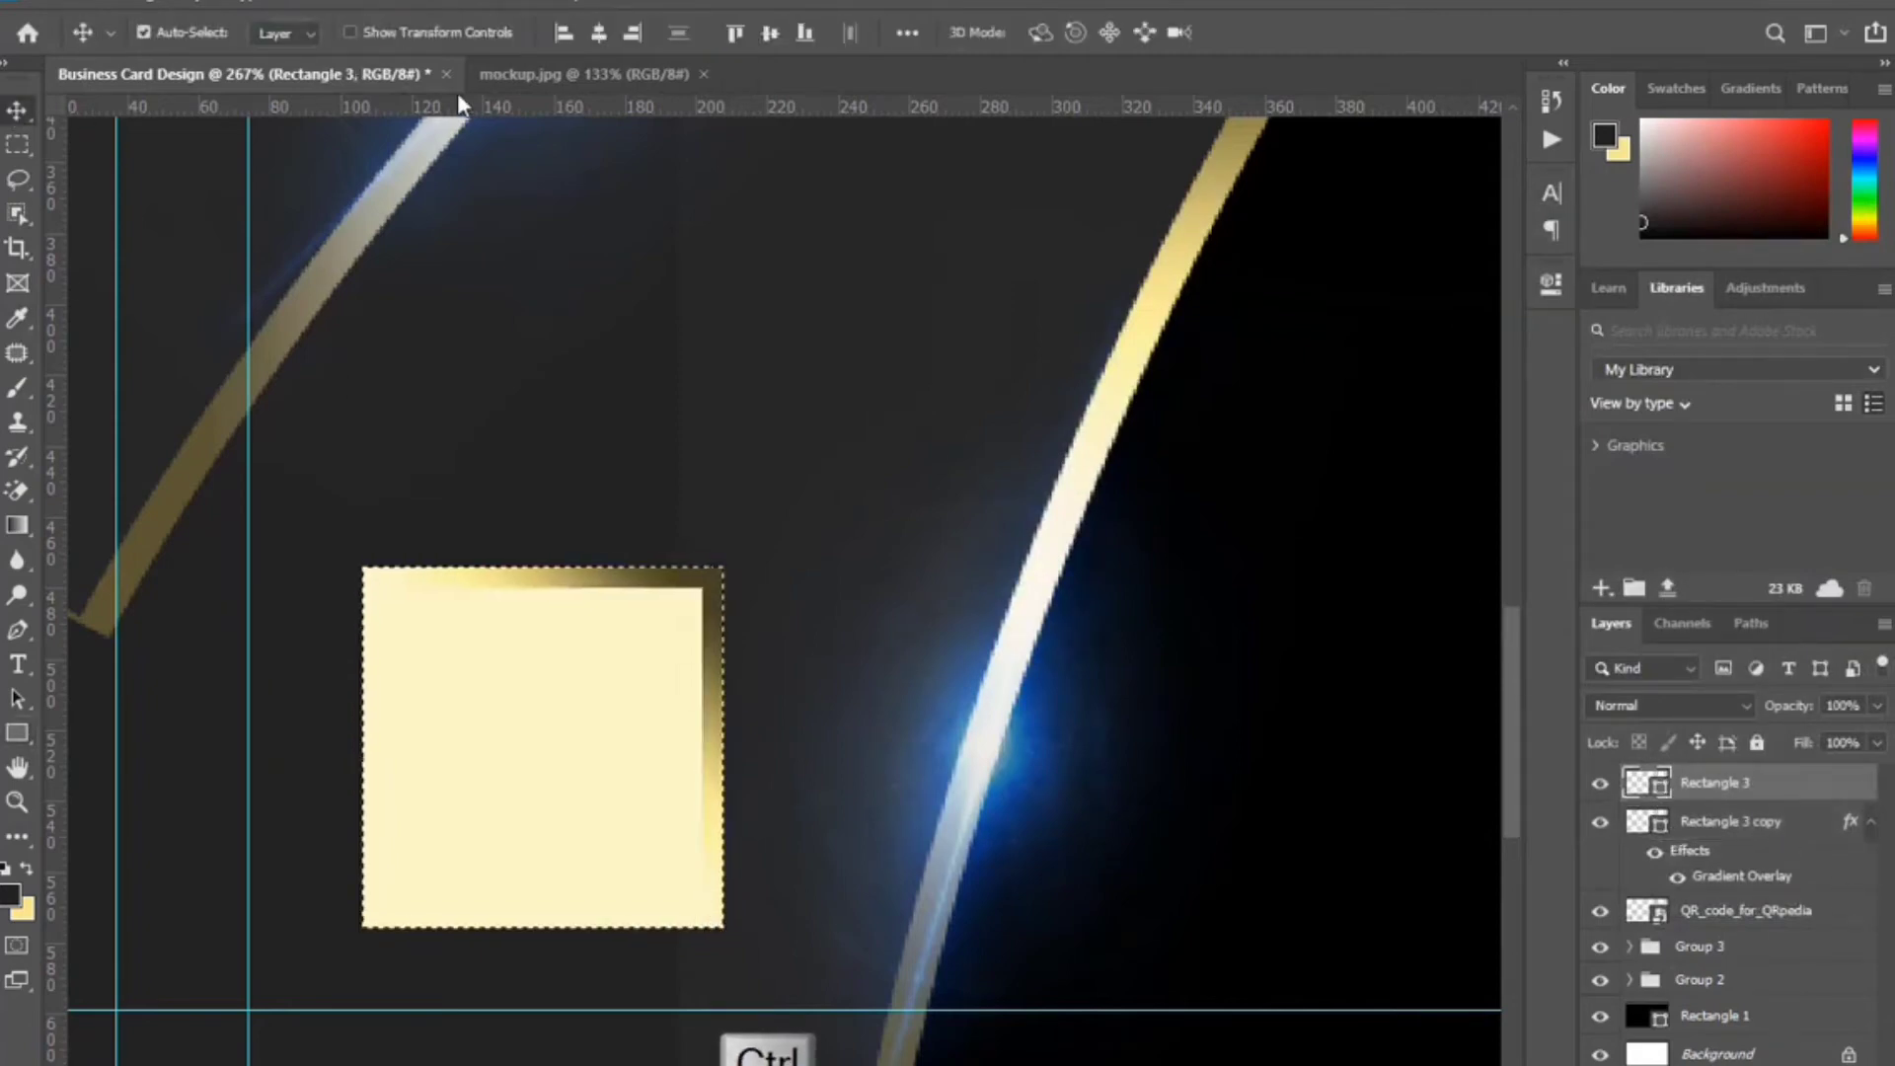
{"action": "left_click", "coordinate": [771, 34]}
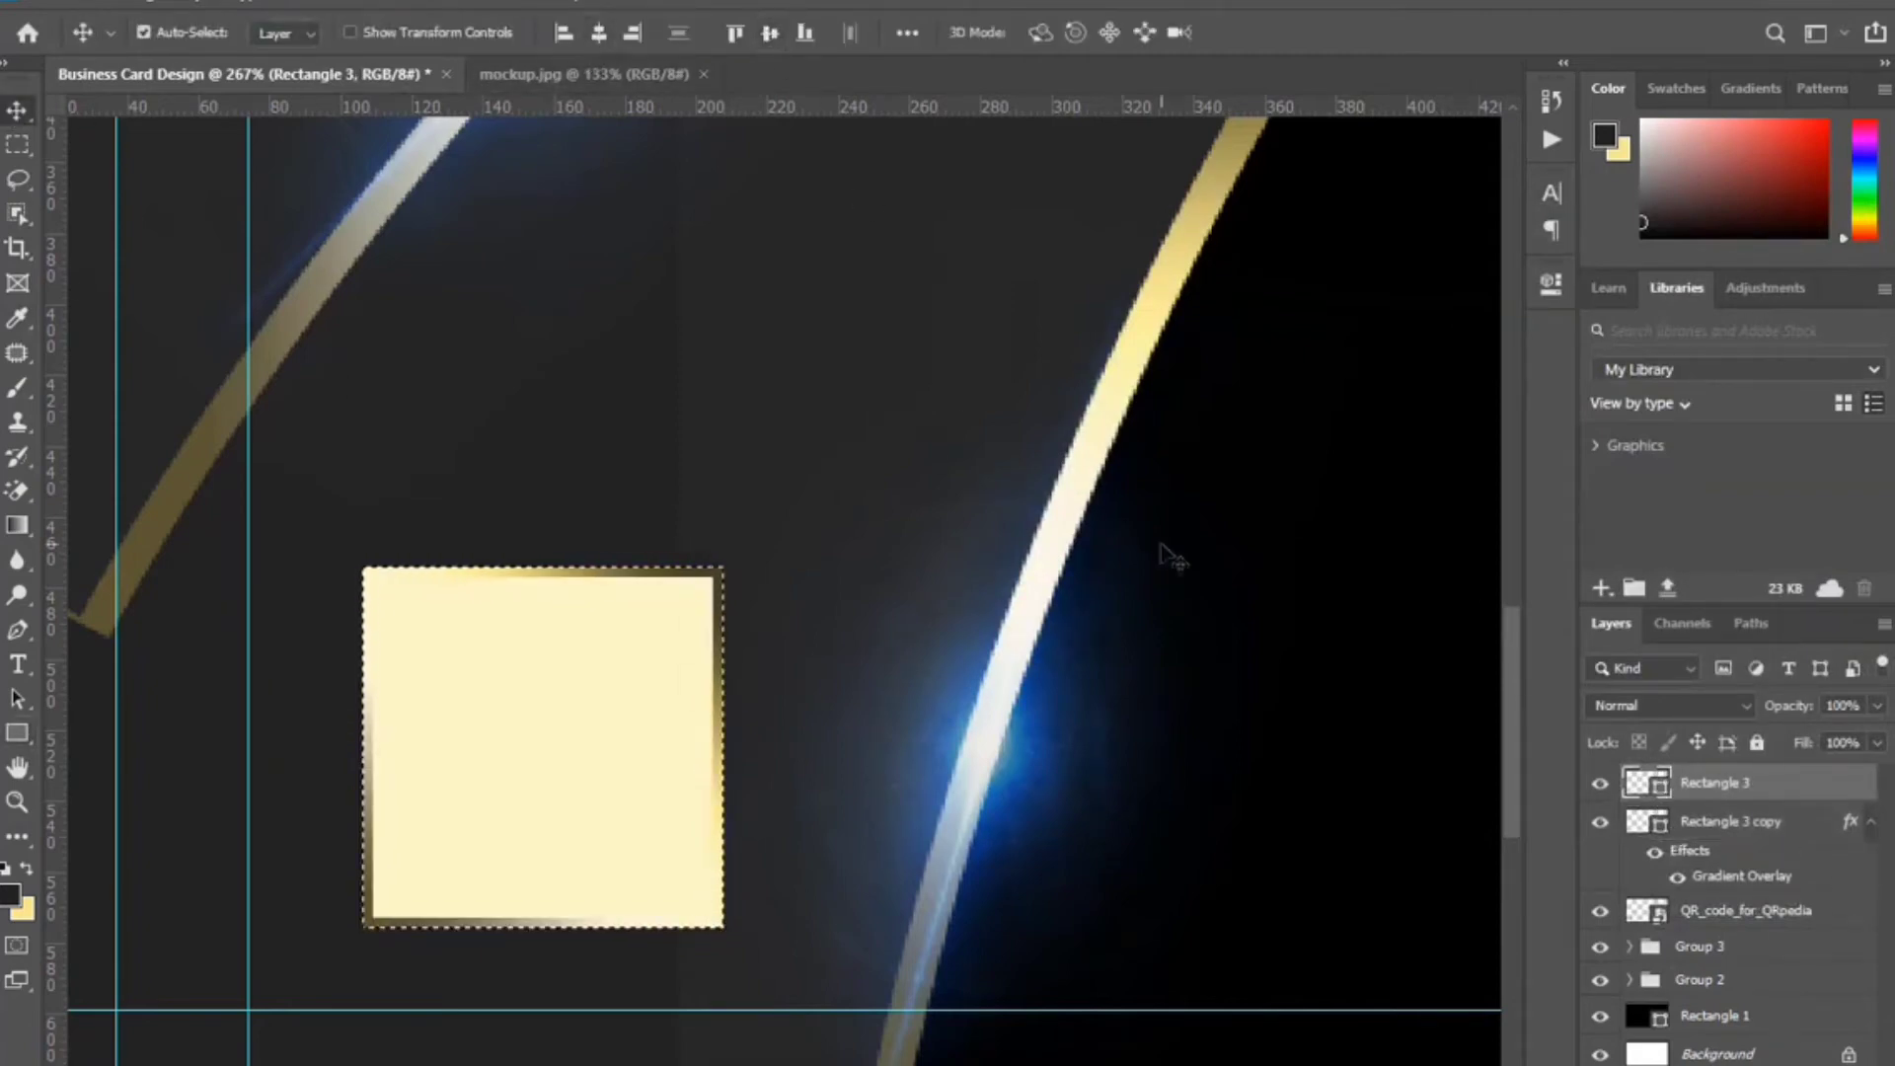
{"action": "key", "text": "ctrl+d"}
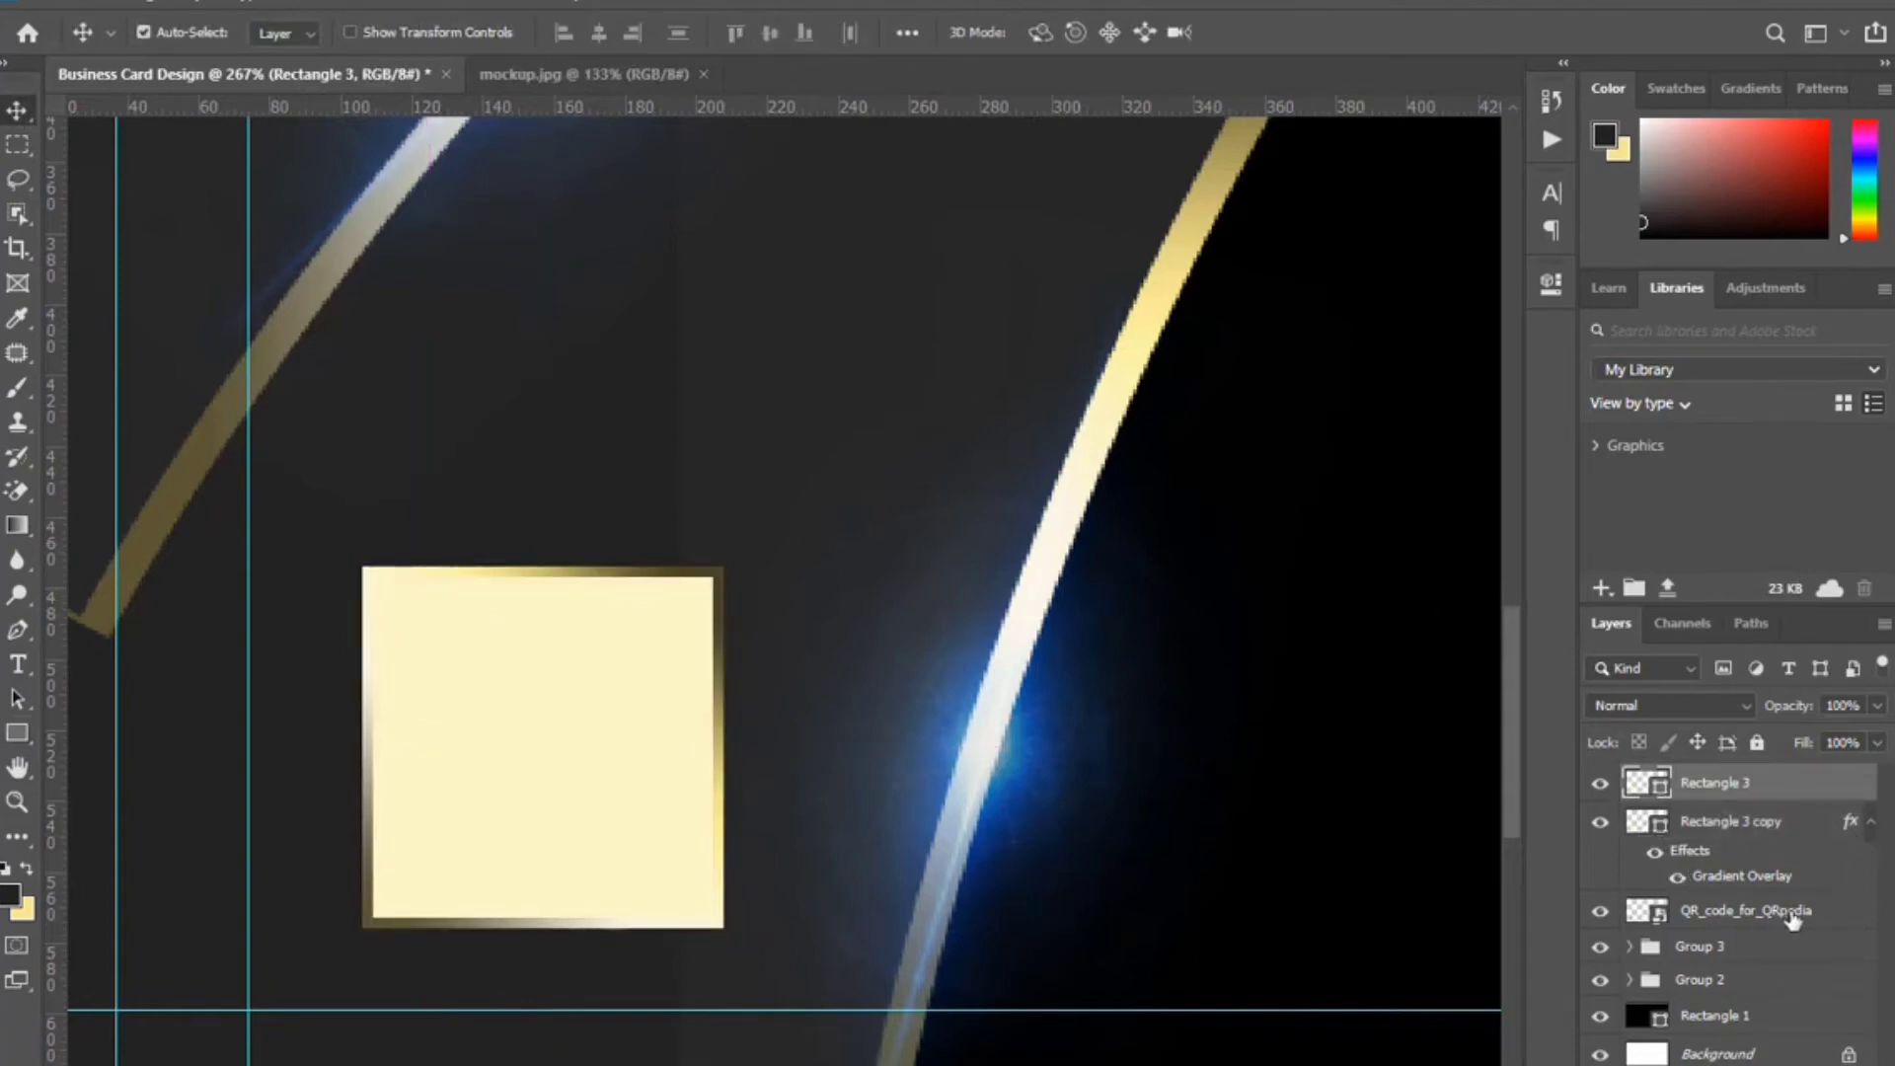
Move the QR code above the cream square and centre it on the gold square.
{"action": "left_click_drag", "start_coordinate": [1794, 920], "coordinate": [1797, 782]}
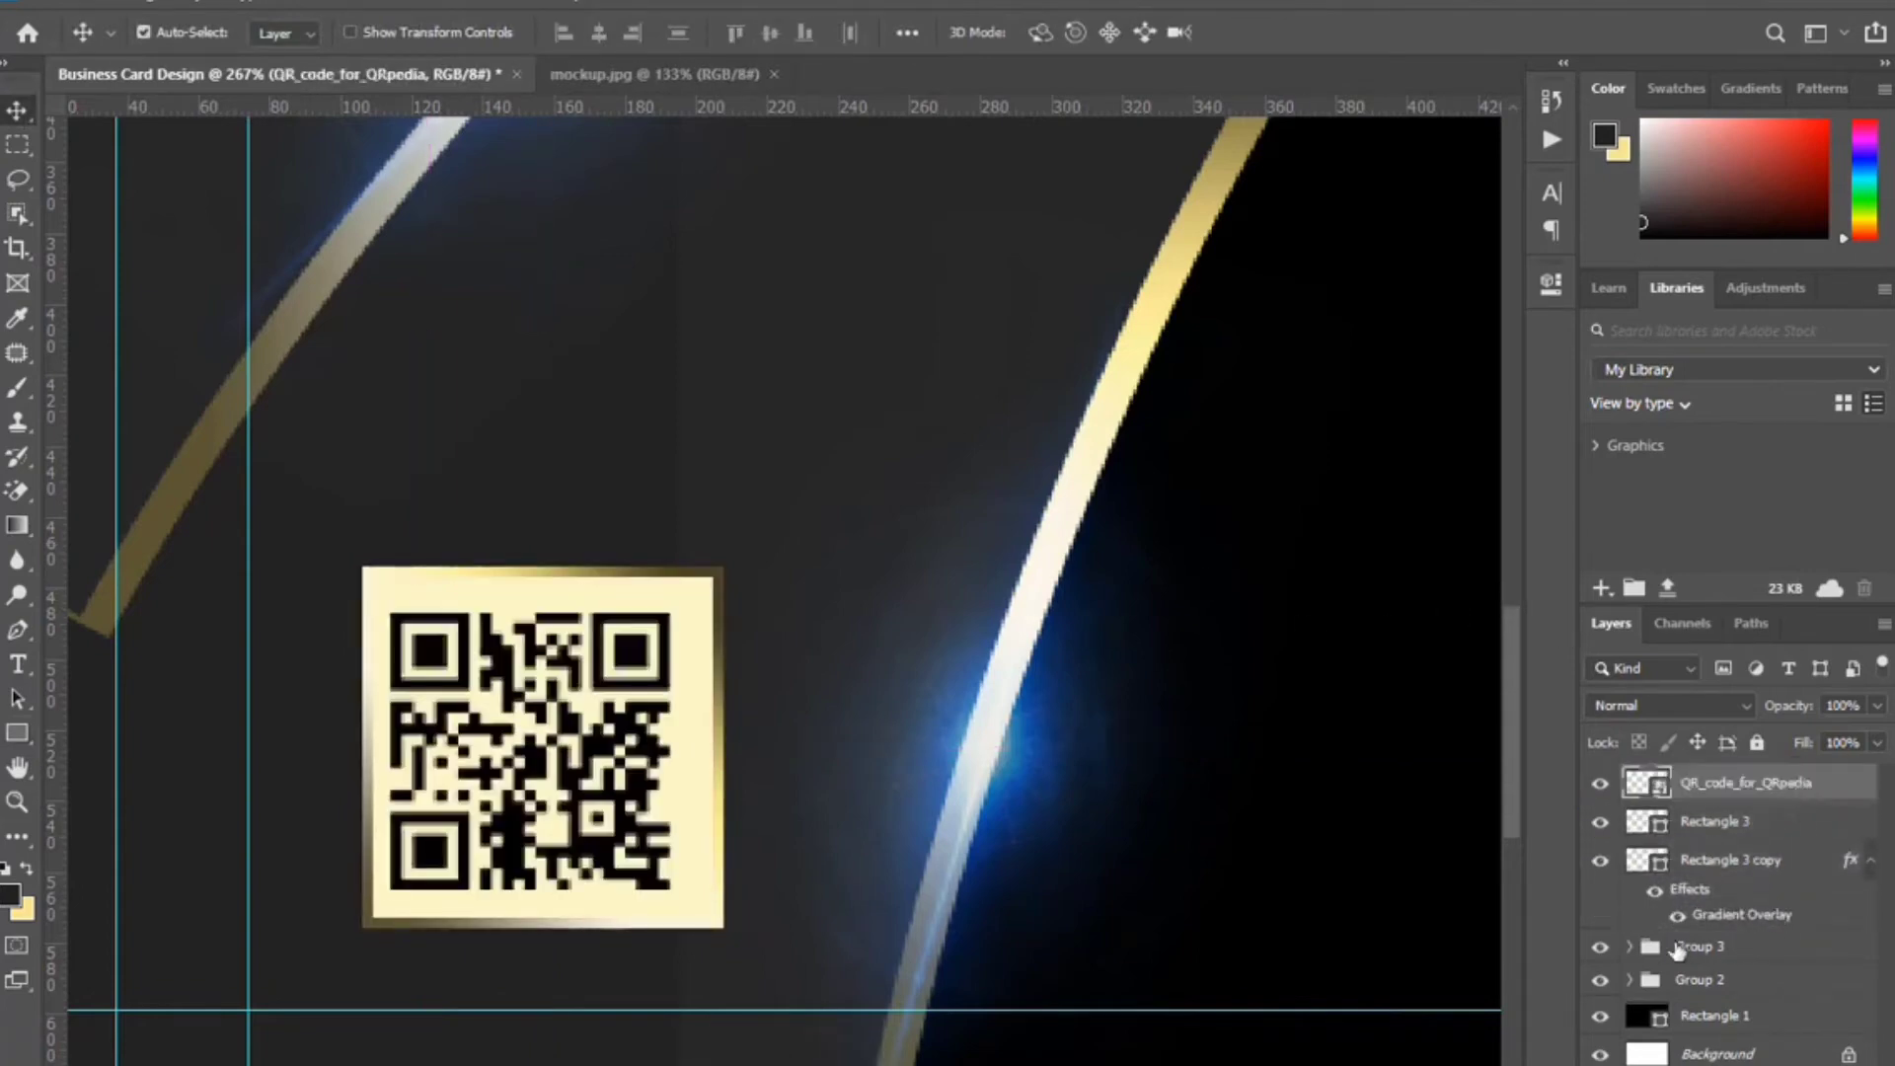
{"action": "left_click", "coordinate": [1662, 867], "text": "ctrl"}
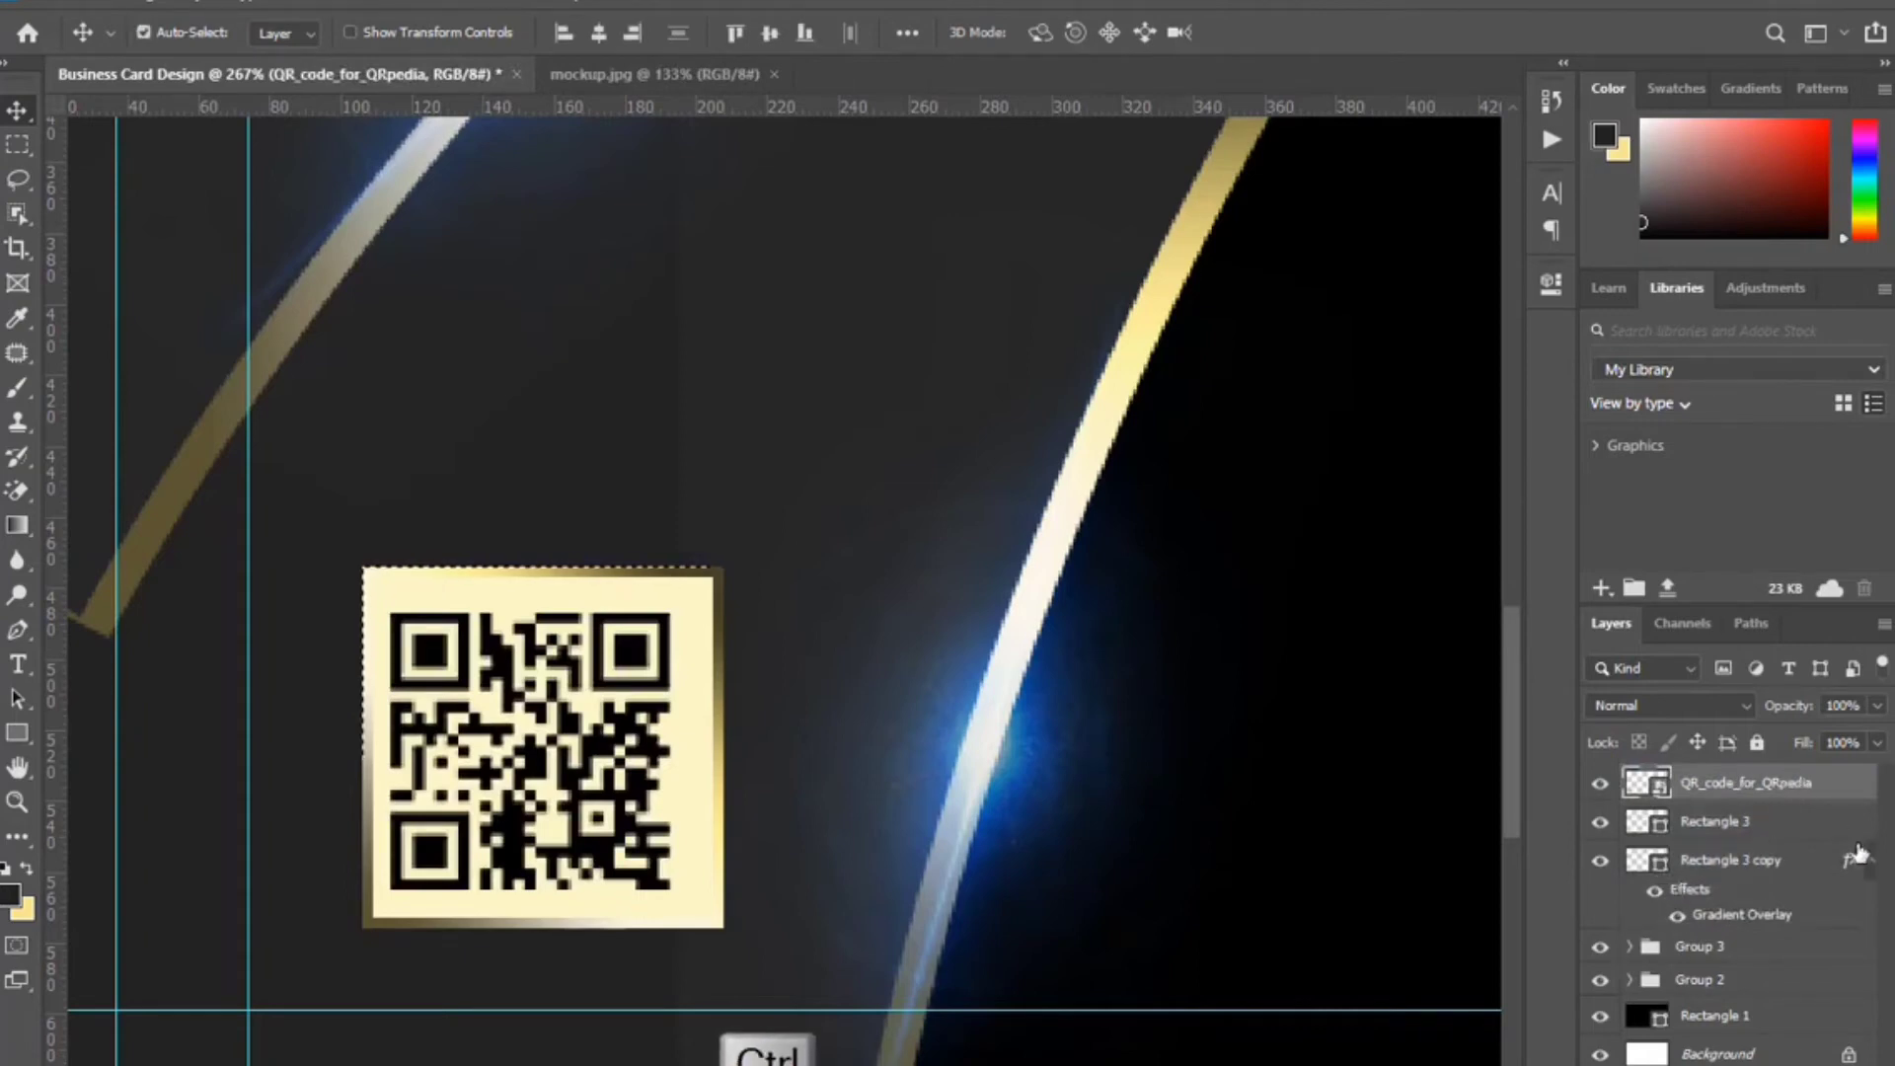
{"action": "left_click", "coordinate": [598, 33]}
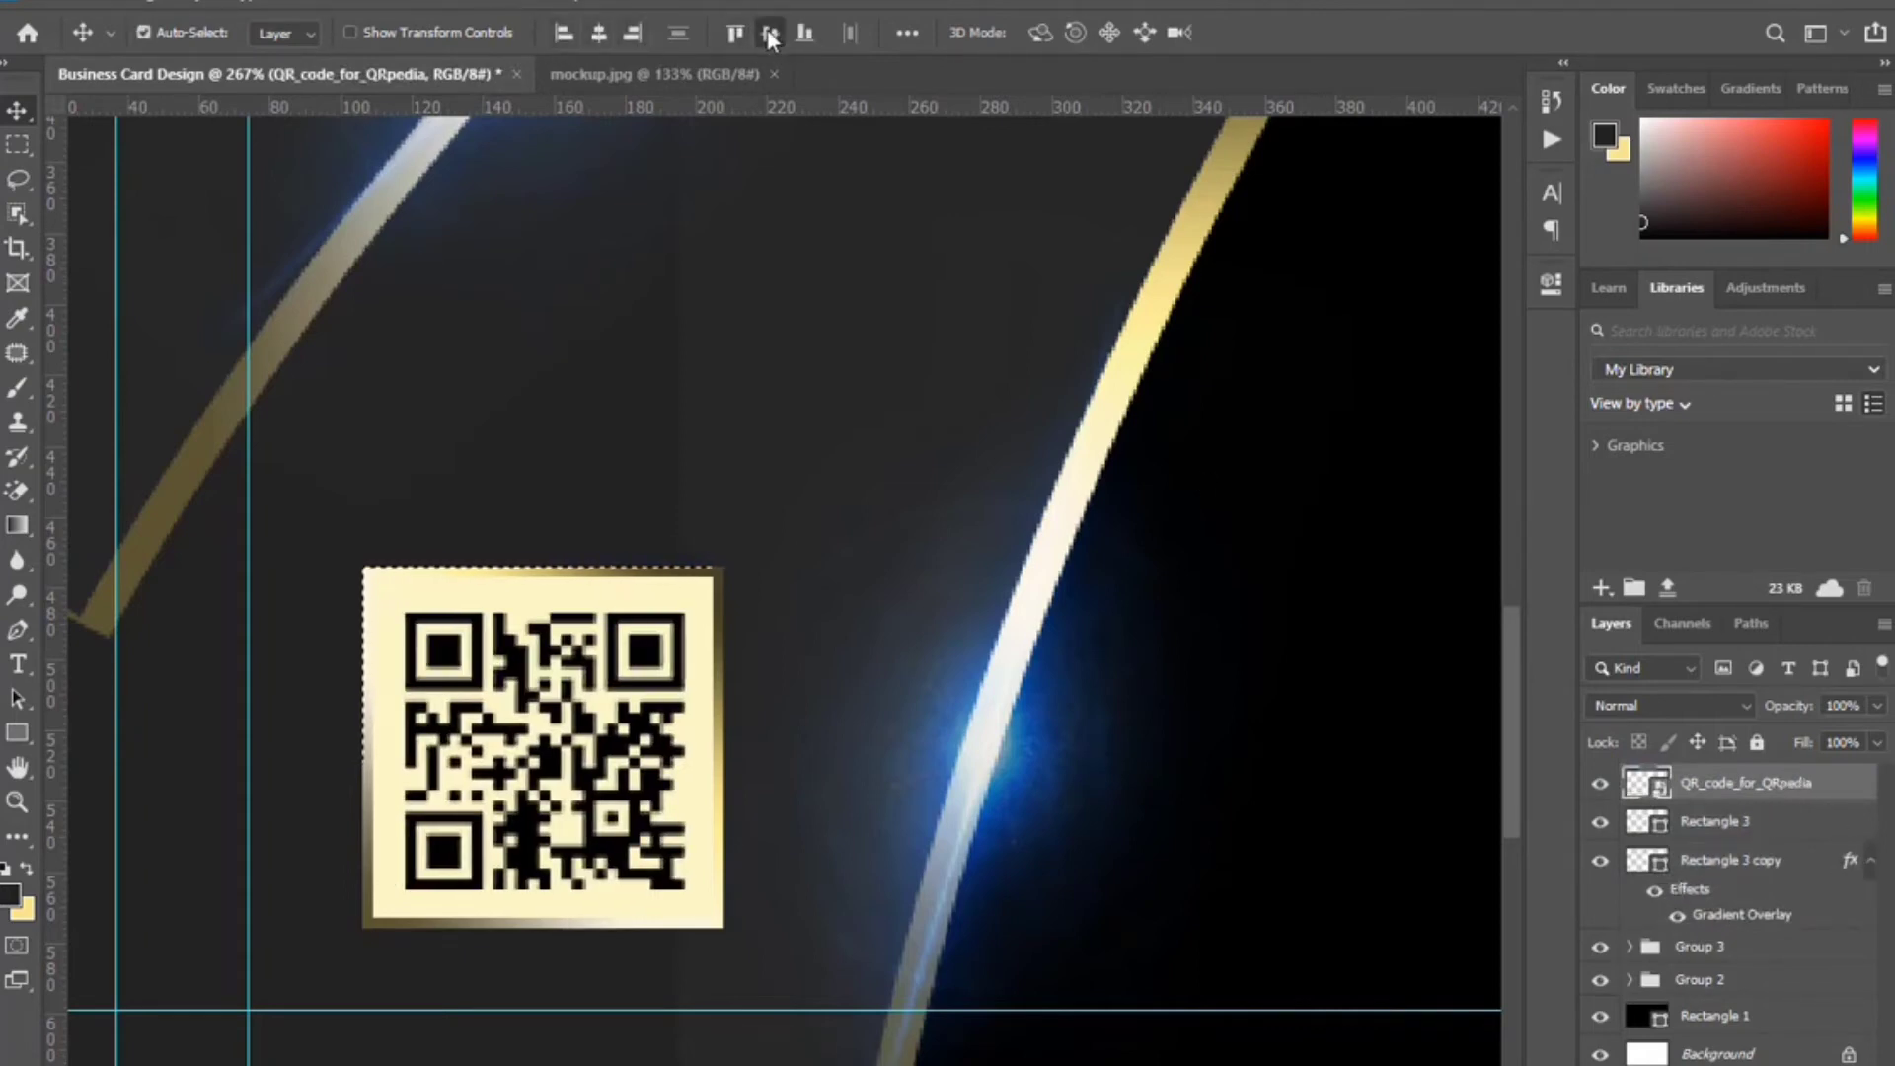
{"action": "left_click", "coordinate": [770, 33]}
{"action": "key", "text": "ctrl+d"}
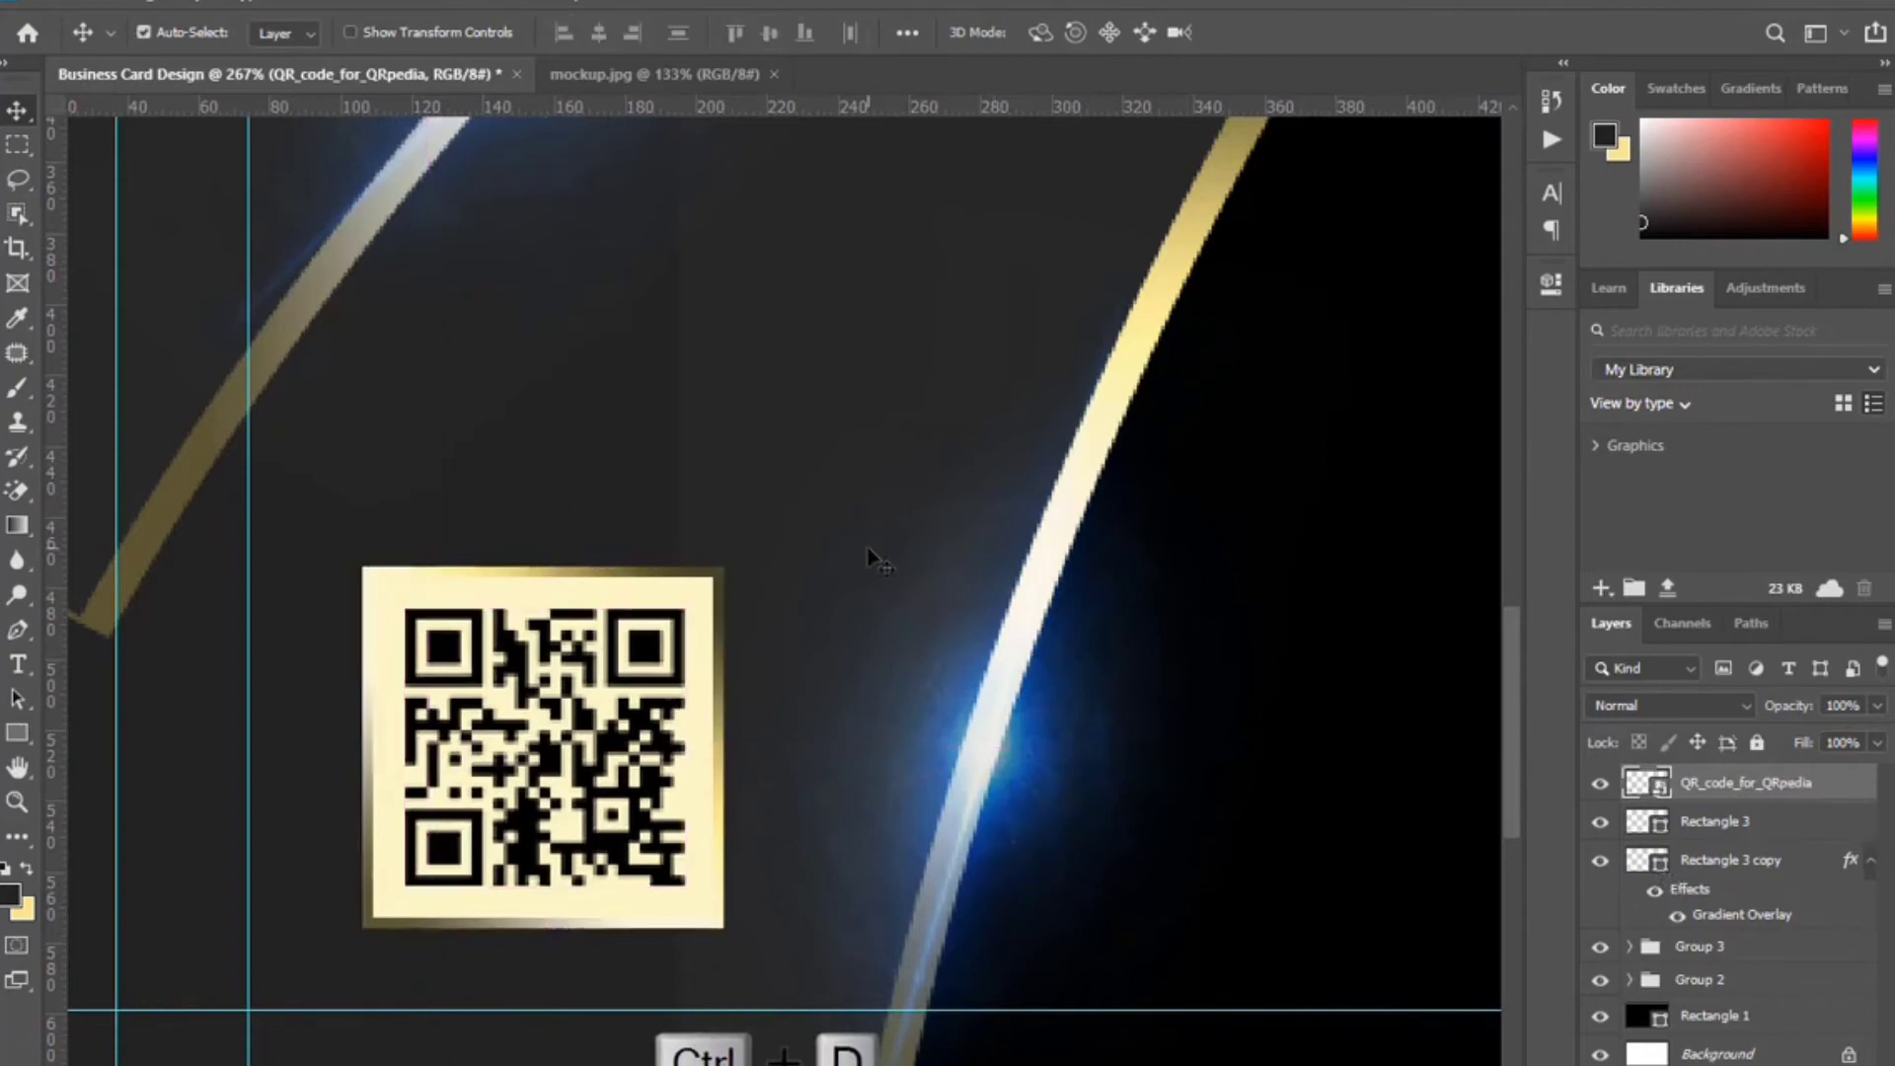
{"action": "key", "text": "ctrl+0"}
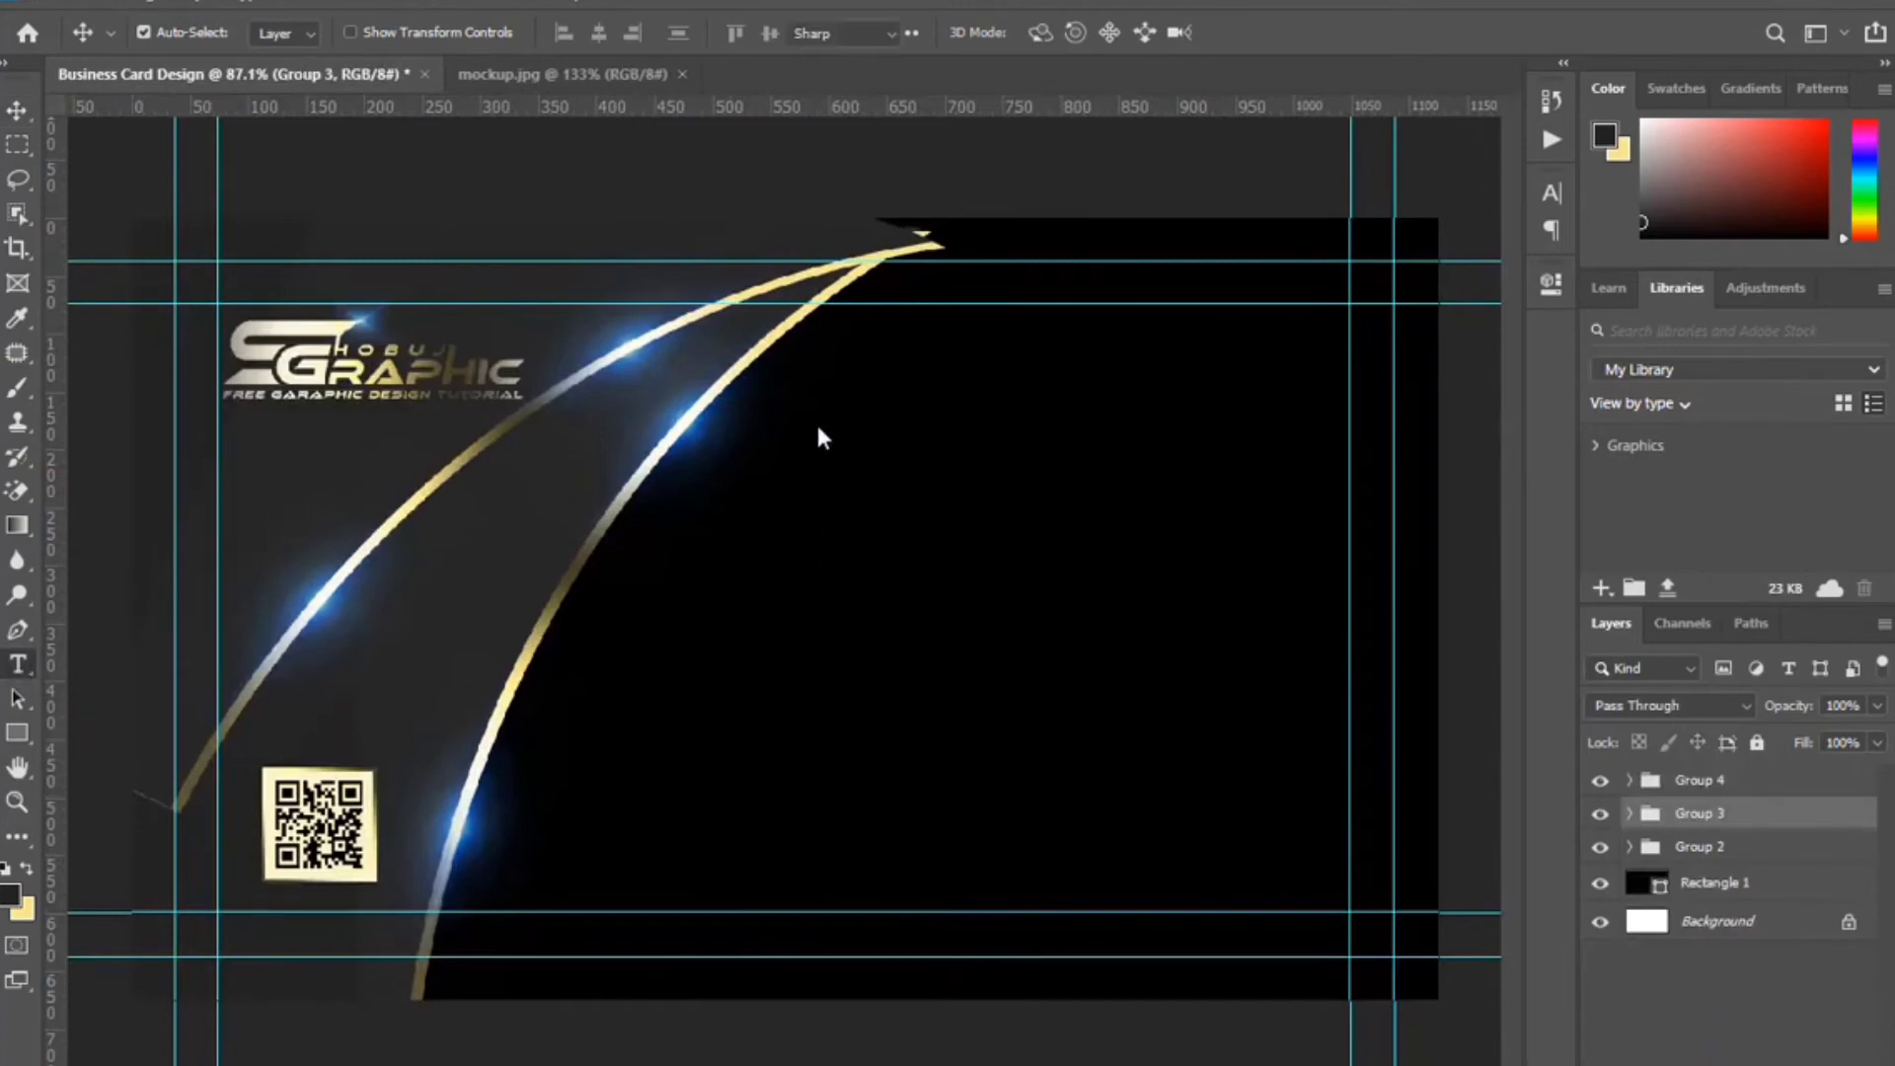
Add the cardholder's name at the upper right in bold all-capitals text.
{"action": "key", "text": "t"}
{"action": "left_click", "coordinate": [855, 412]}
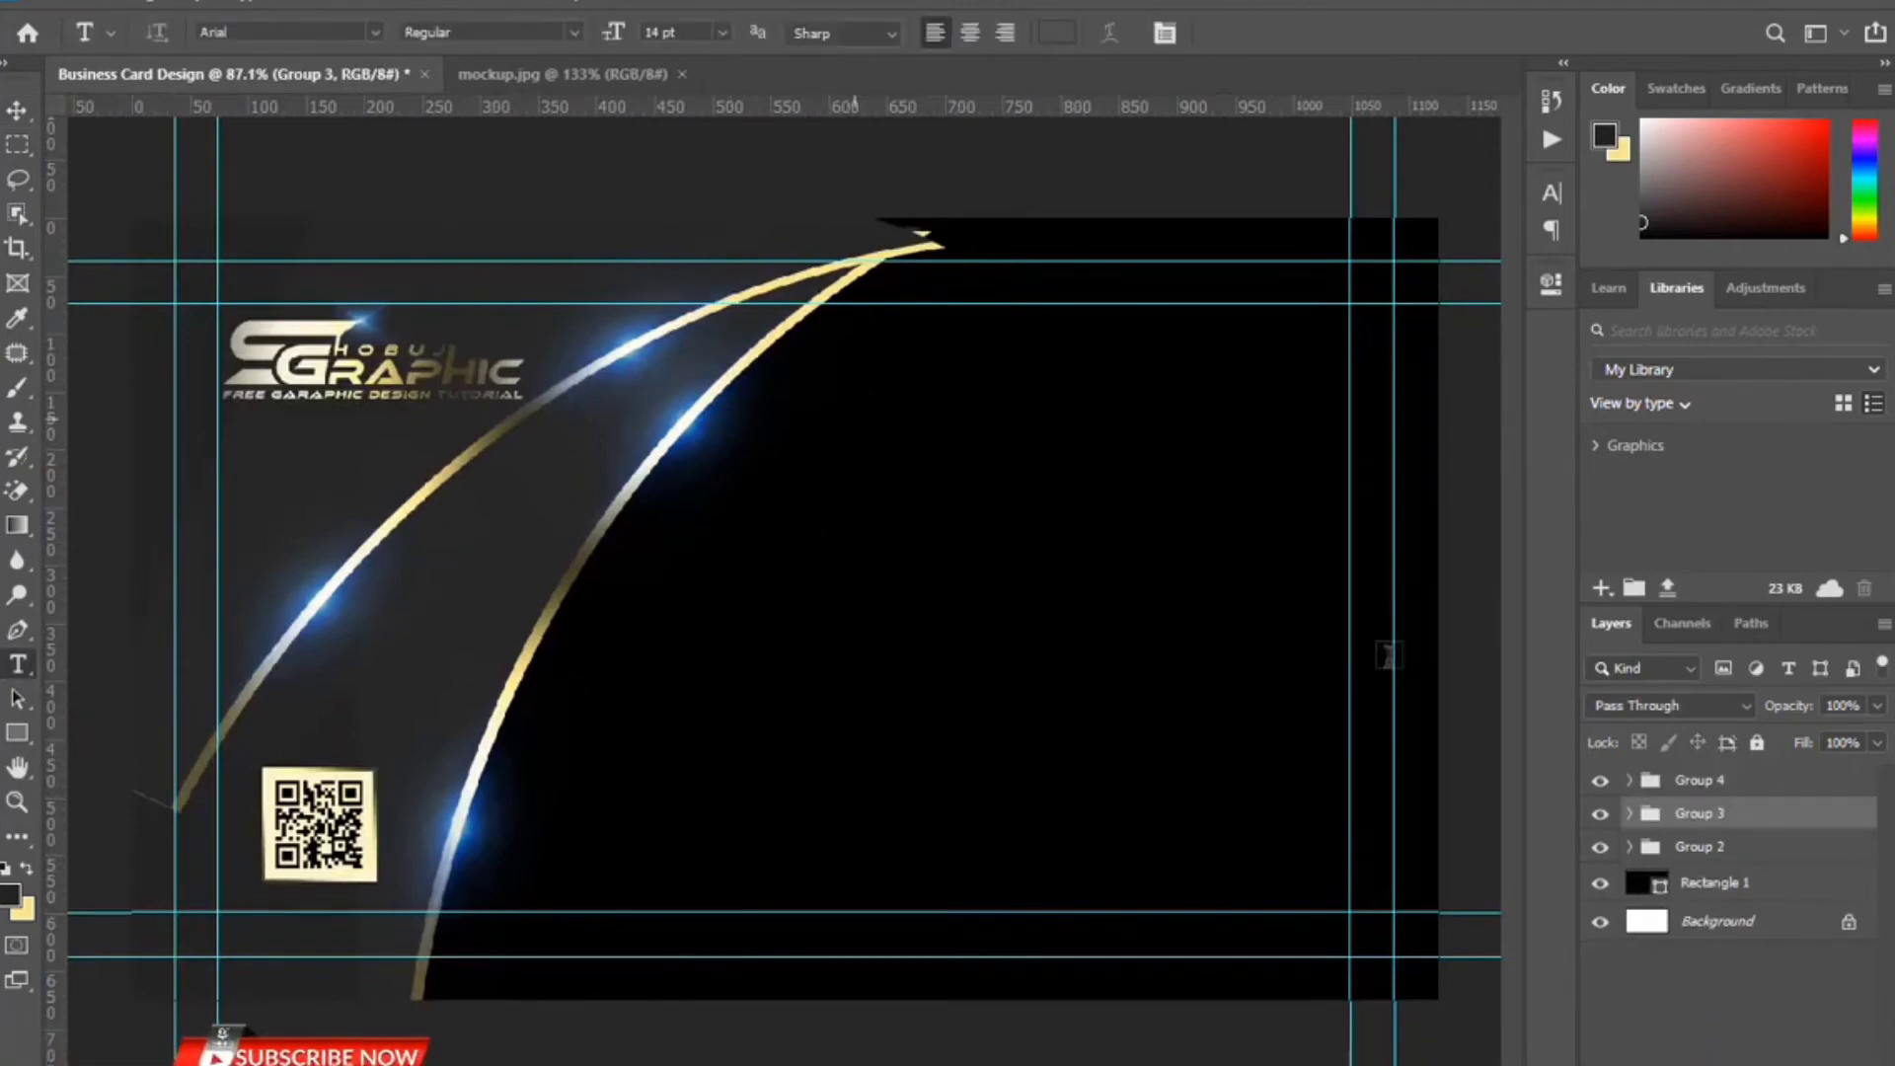
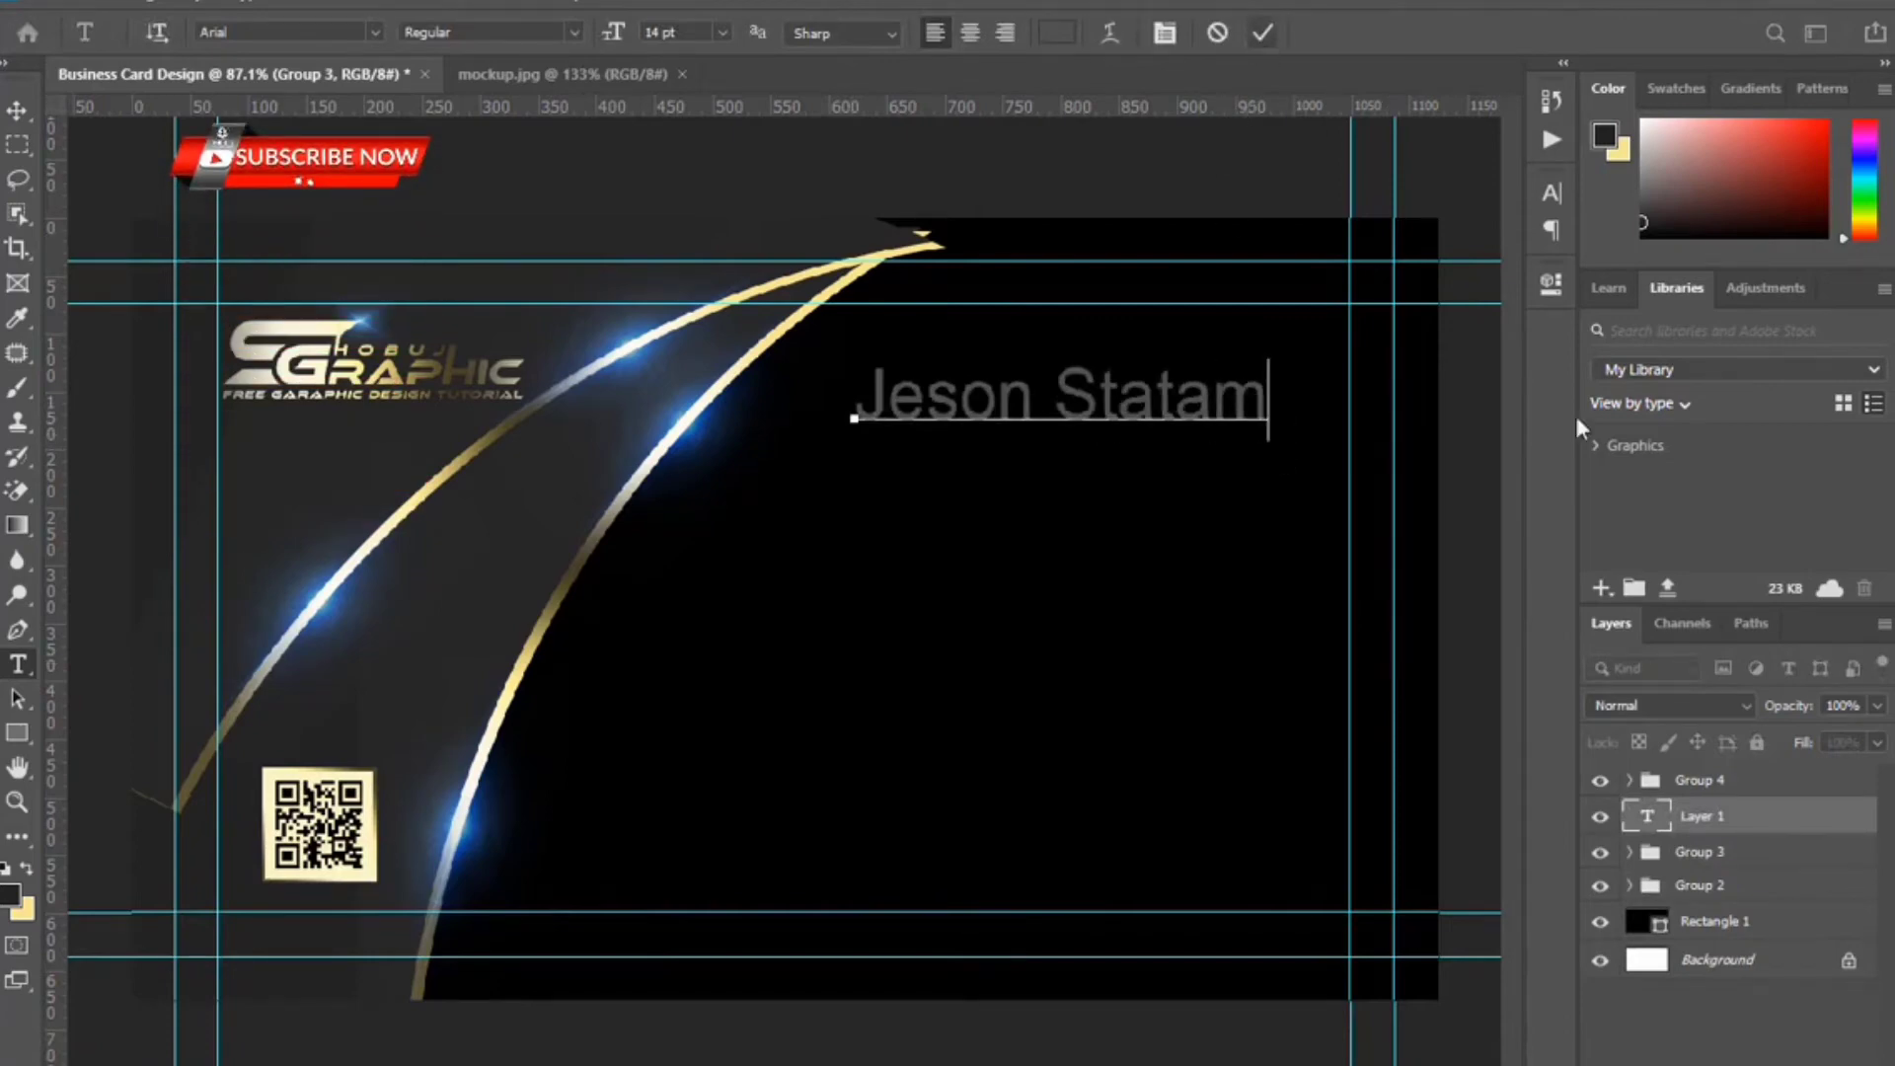
{"action": "key", "text": "ctrl+Return"}
{"action": "left_click", "coordinate": [1551, 194]}
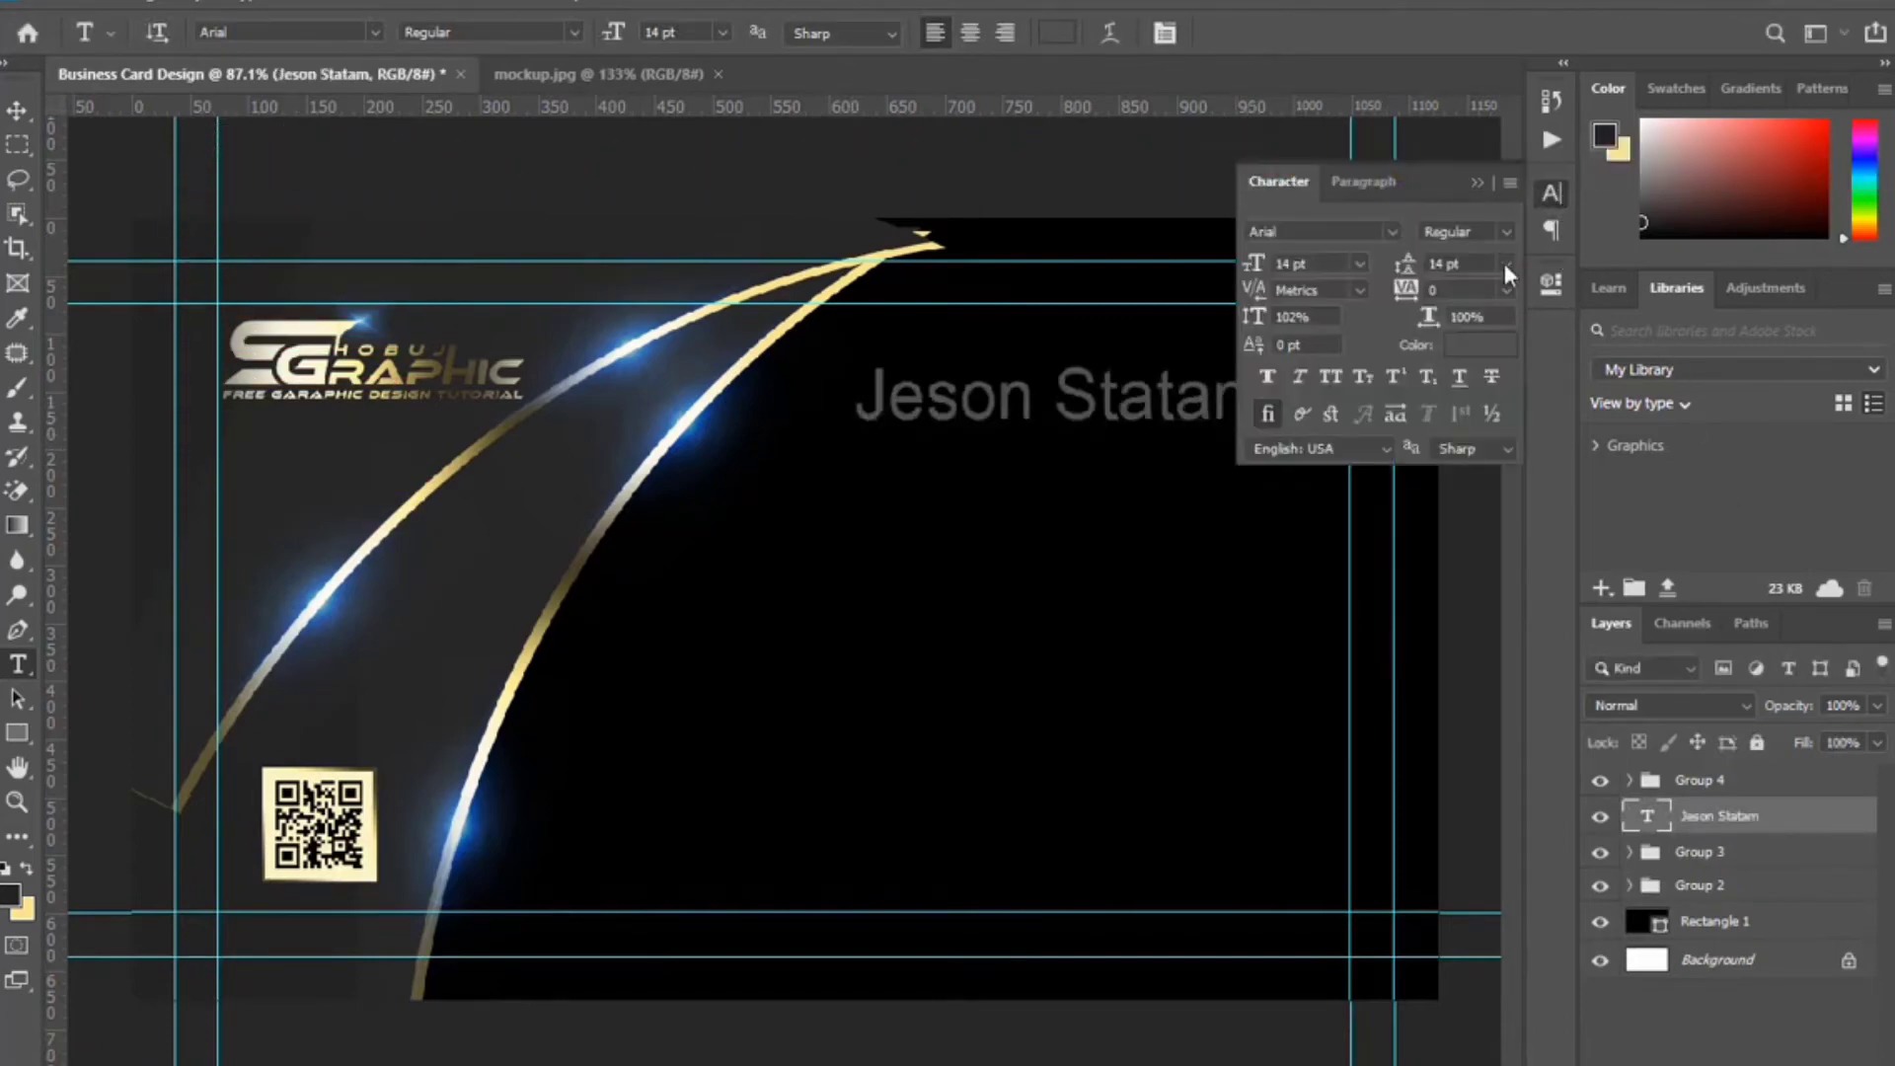
{"action": "left_click", "coordinate": [1328, 377]}
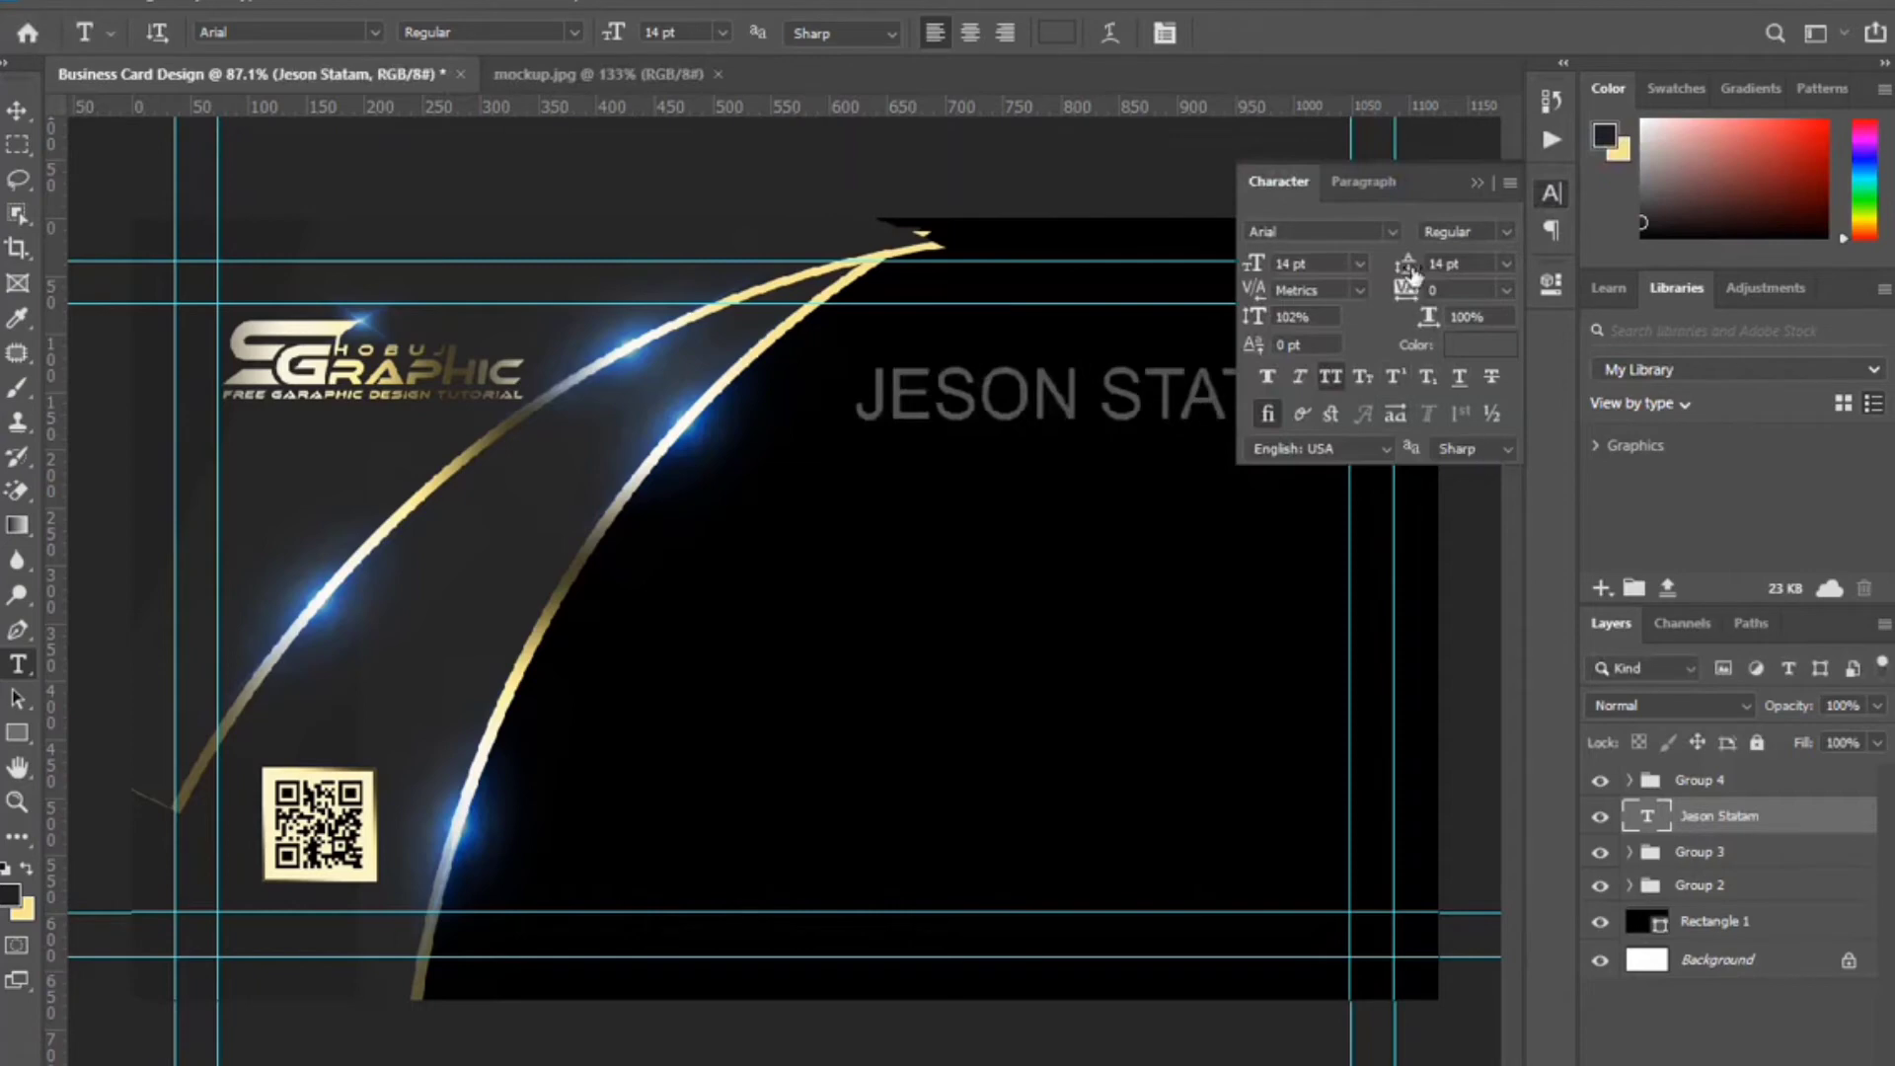
{"action": "left_click", "coordinate": [1506, 231]}
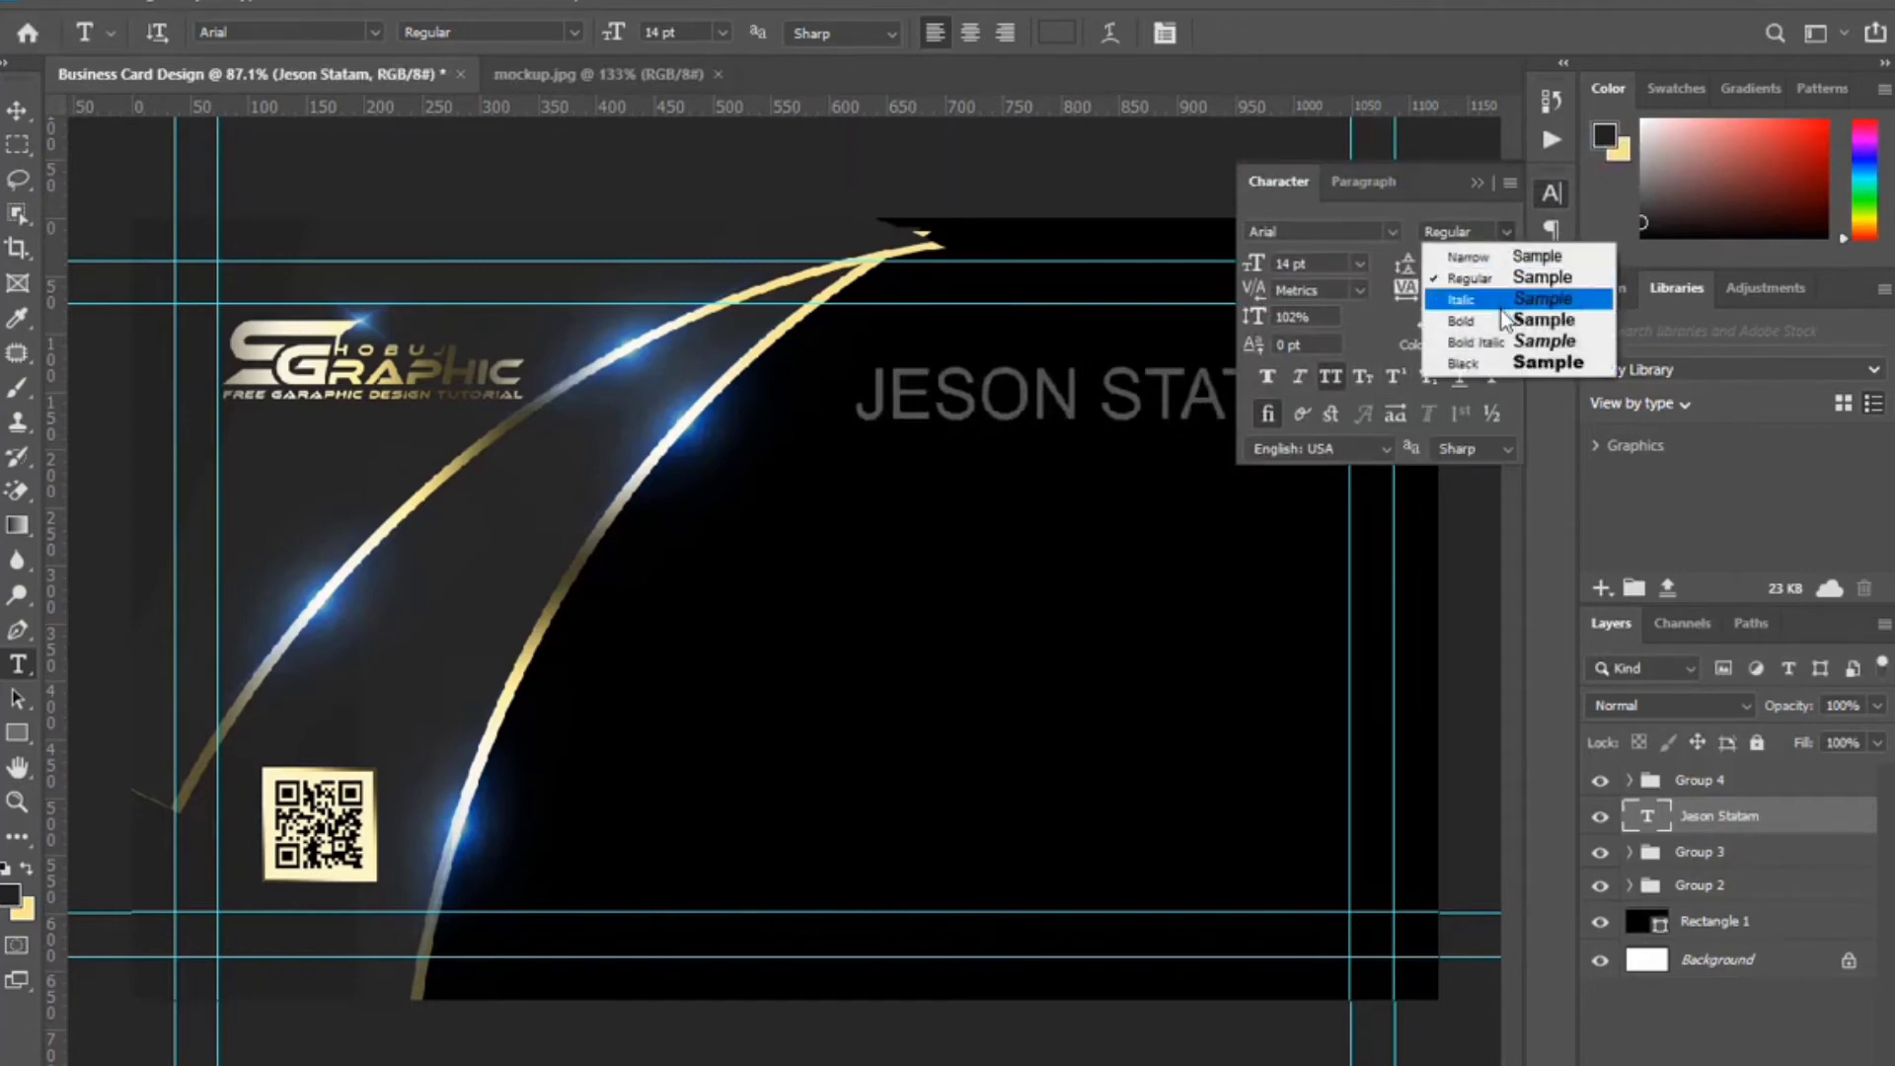
{"action": "left_click", "coordinate": [1459, 295]}
{"action": "left_click", "coordinate": [1477, 182]}
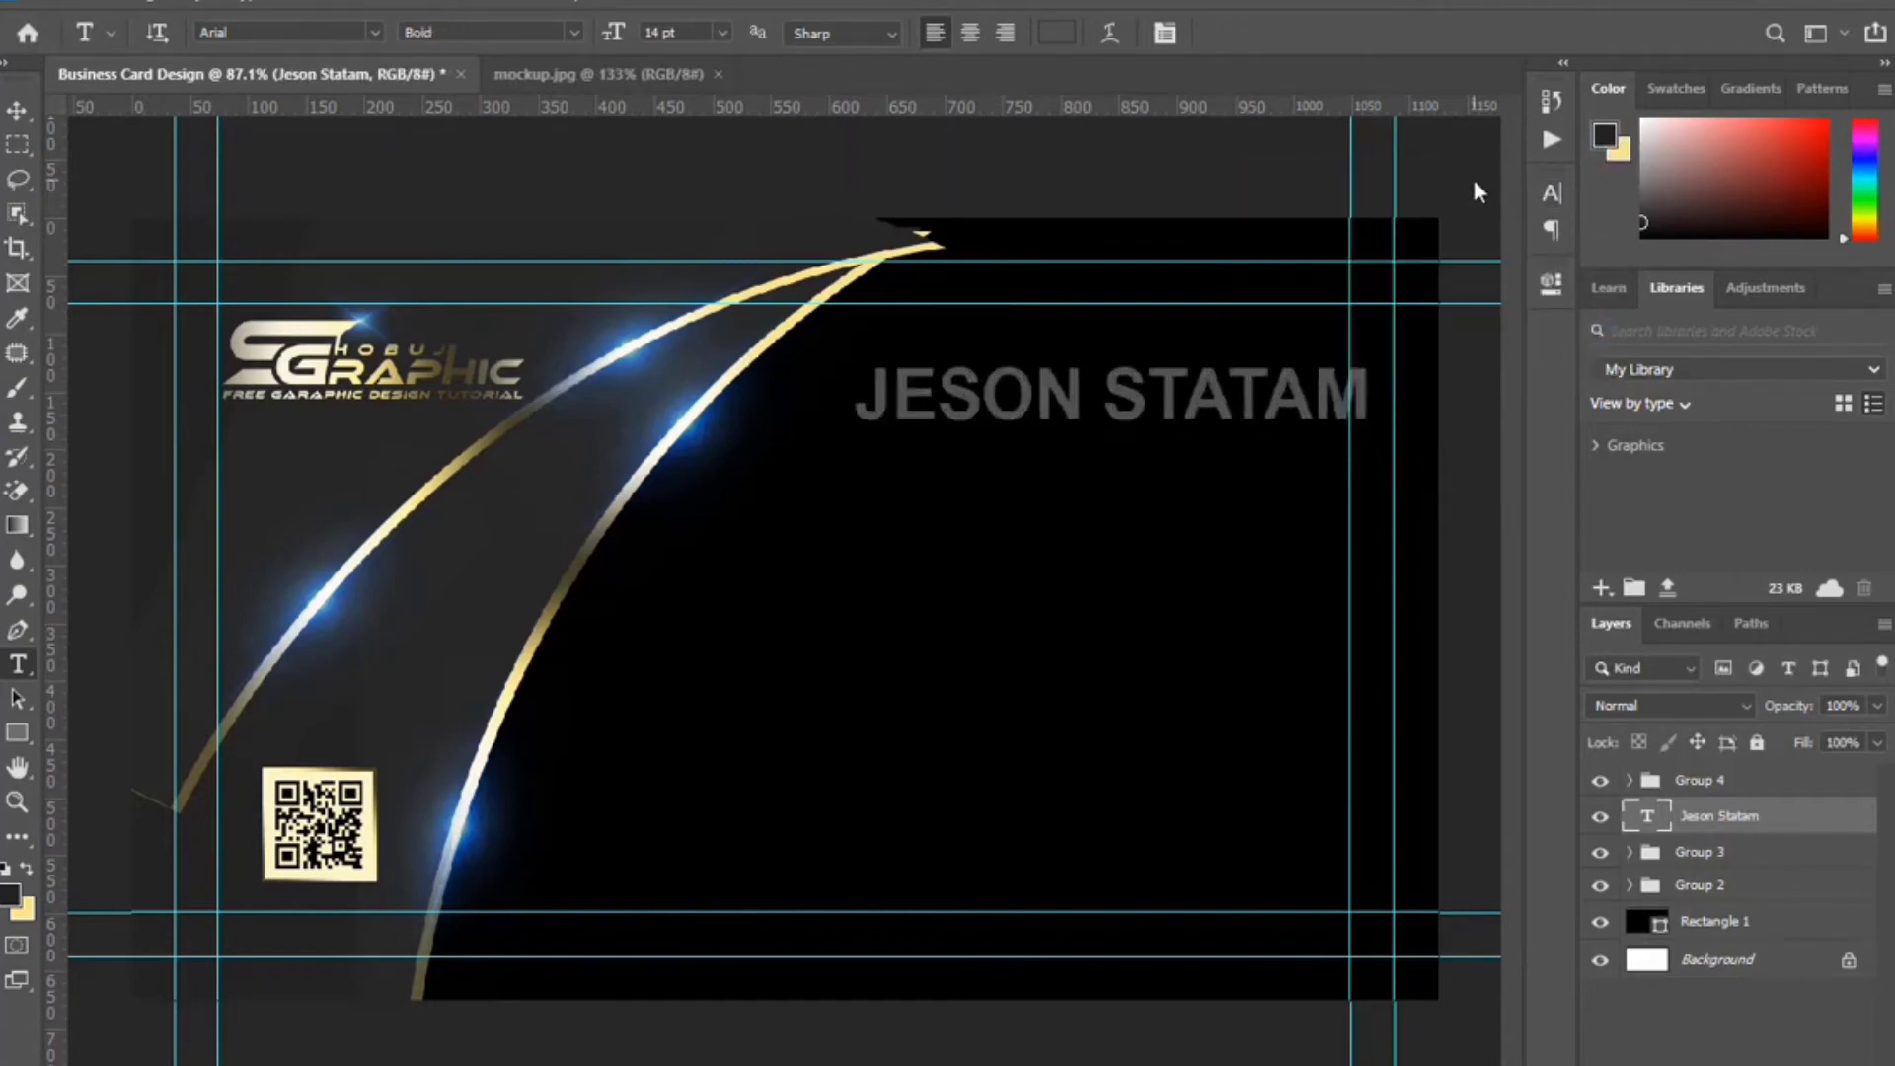
Move the name slightly left and scale it down to about 93%.
{"action": "key", "text": "ctrl+t"}
{"action": "left_click_drag", "start_coordinate": [1305, 419], "coordinate": [1247, 399]}
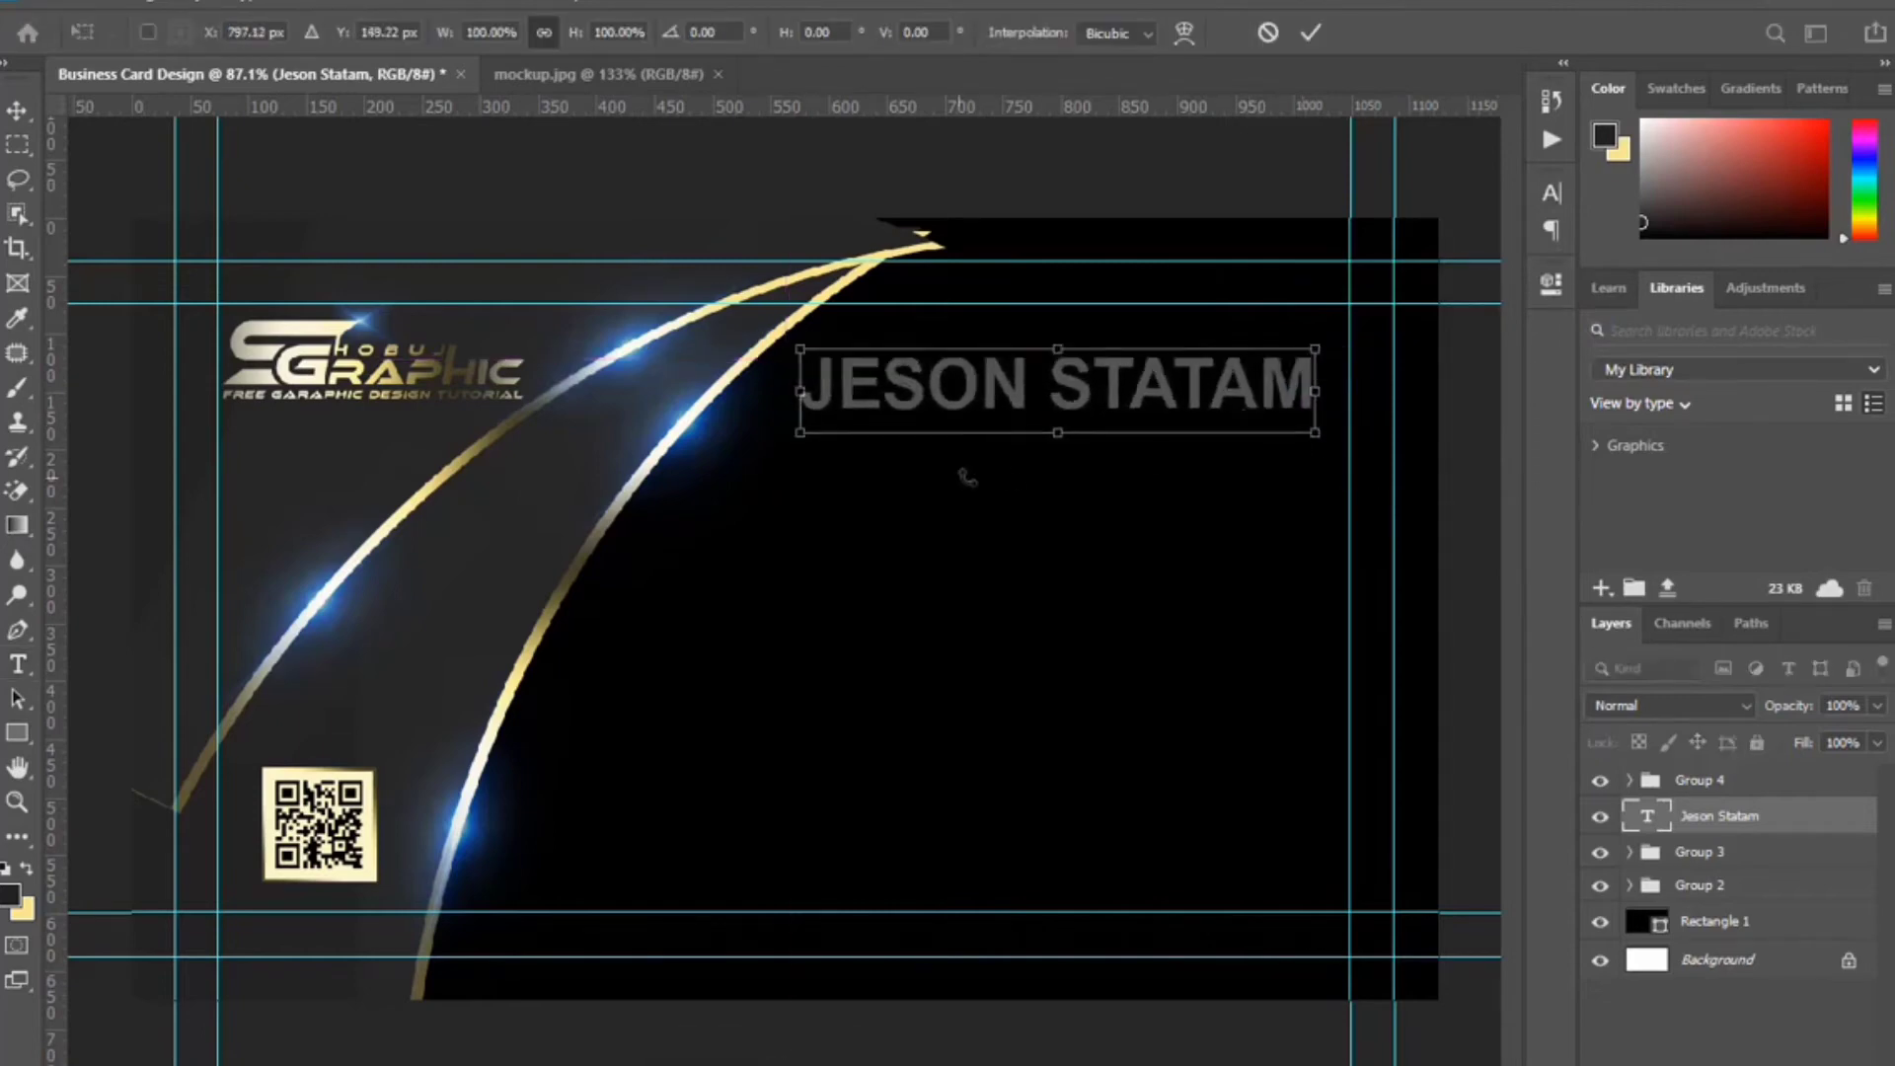
{"action": "left_click_drag", "start_coordinate": [800, 391], "coordinate": [840, 391]}
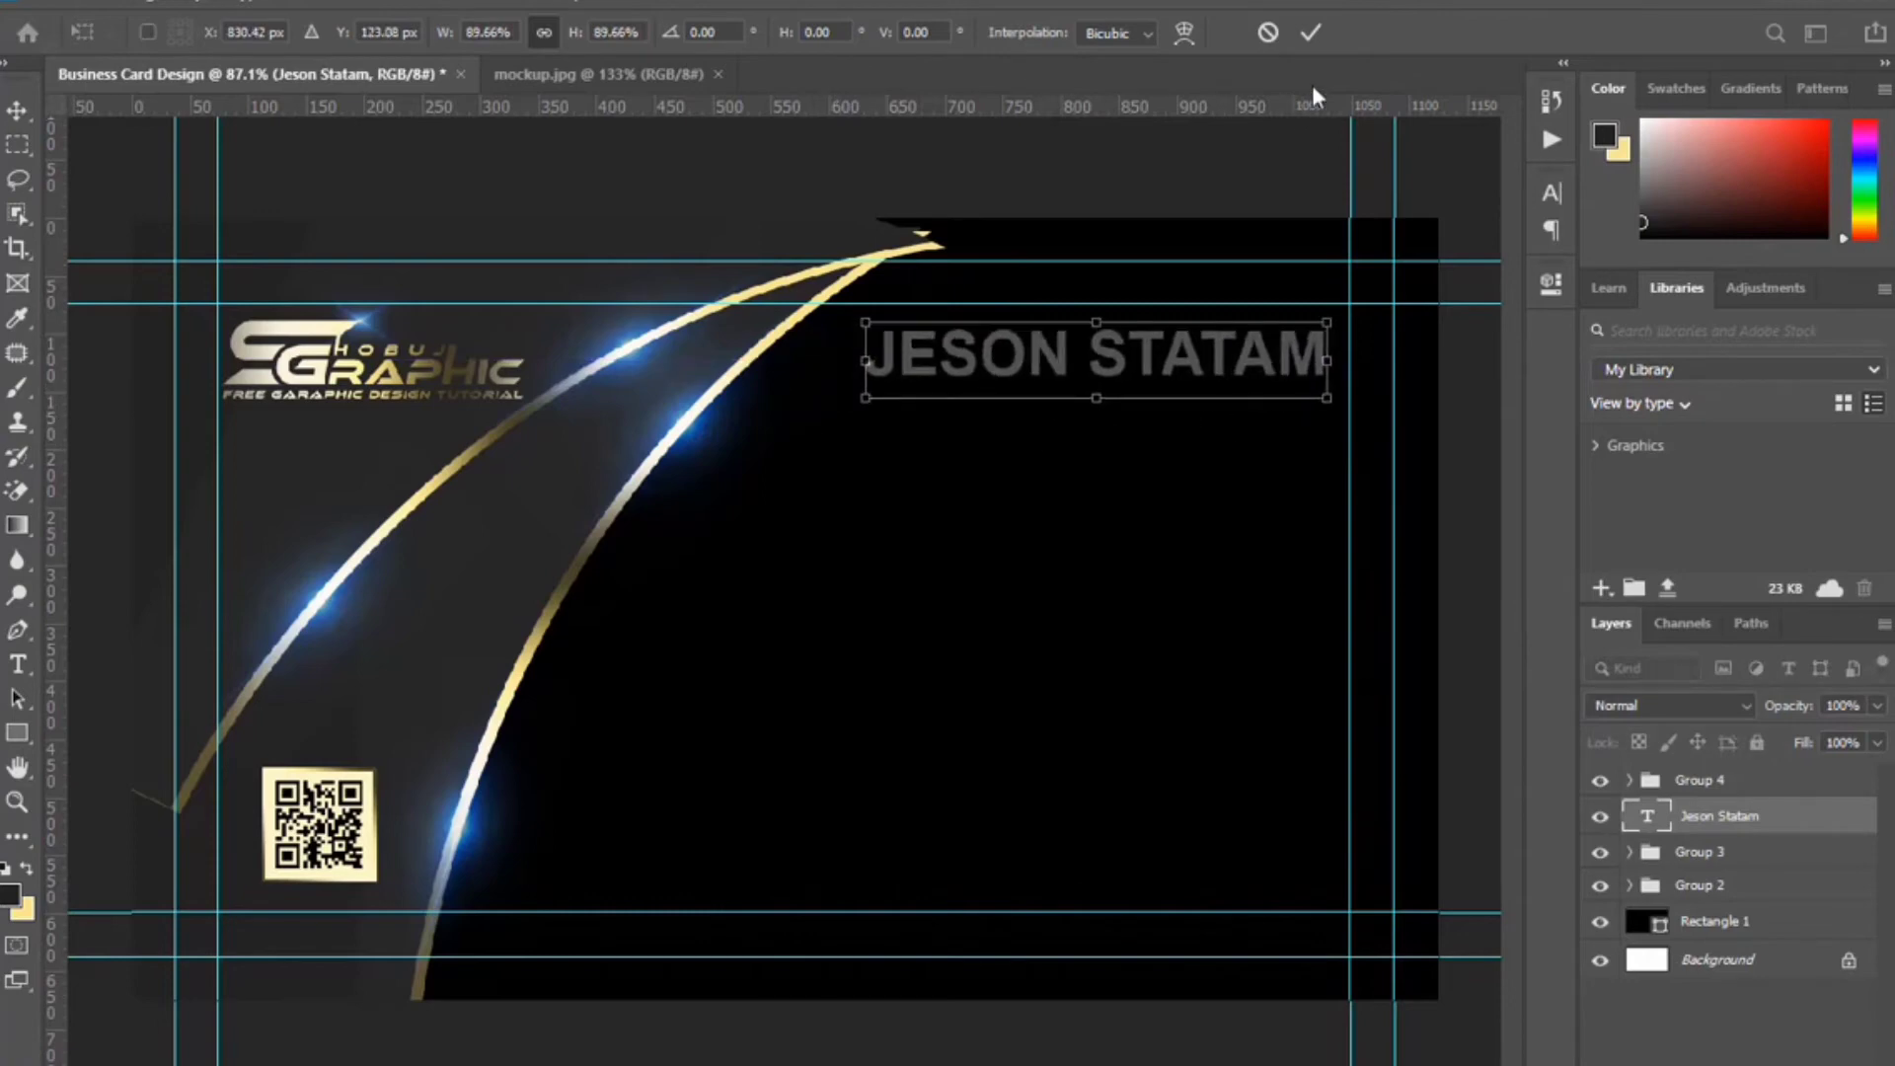
{"action": "key", "text": "t"}
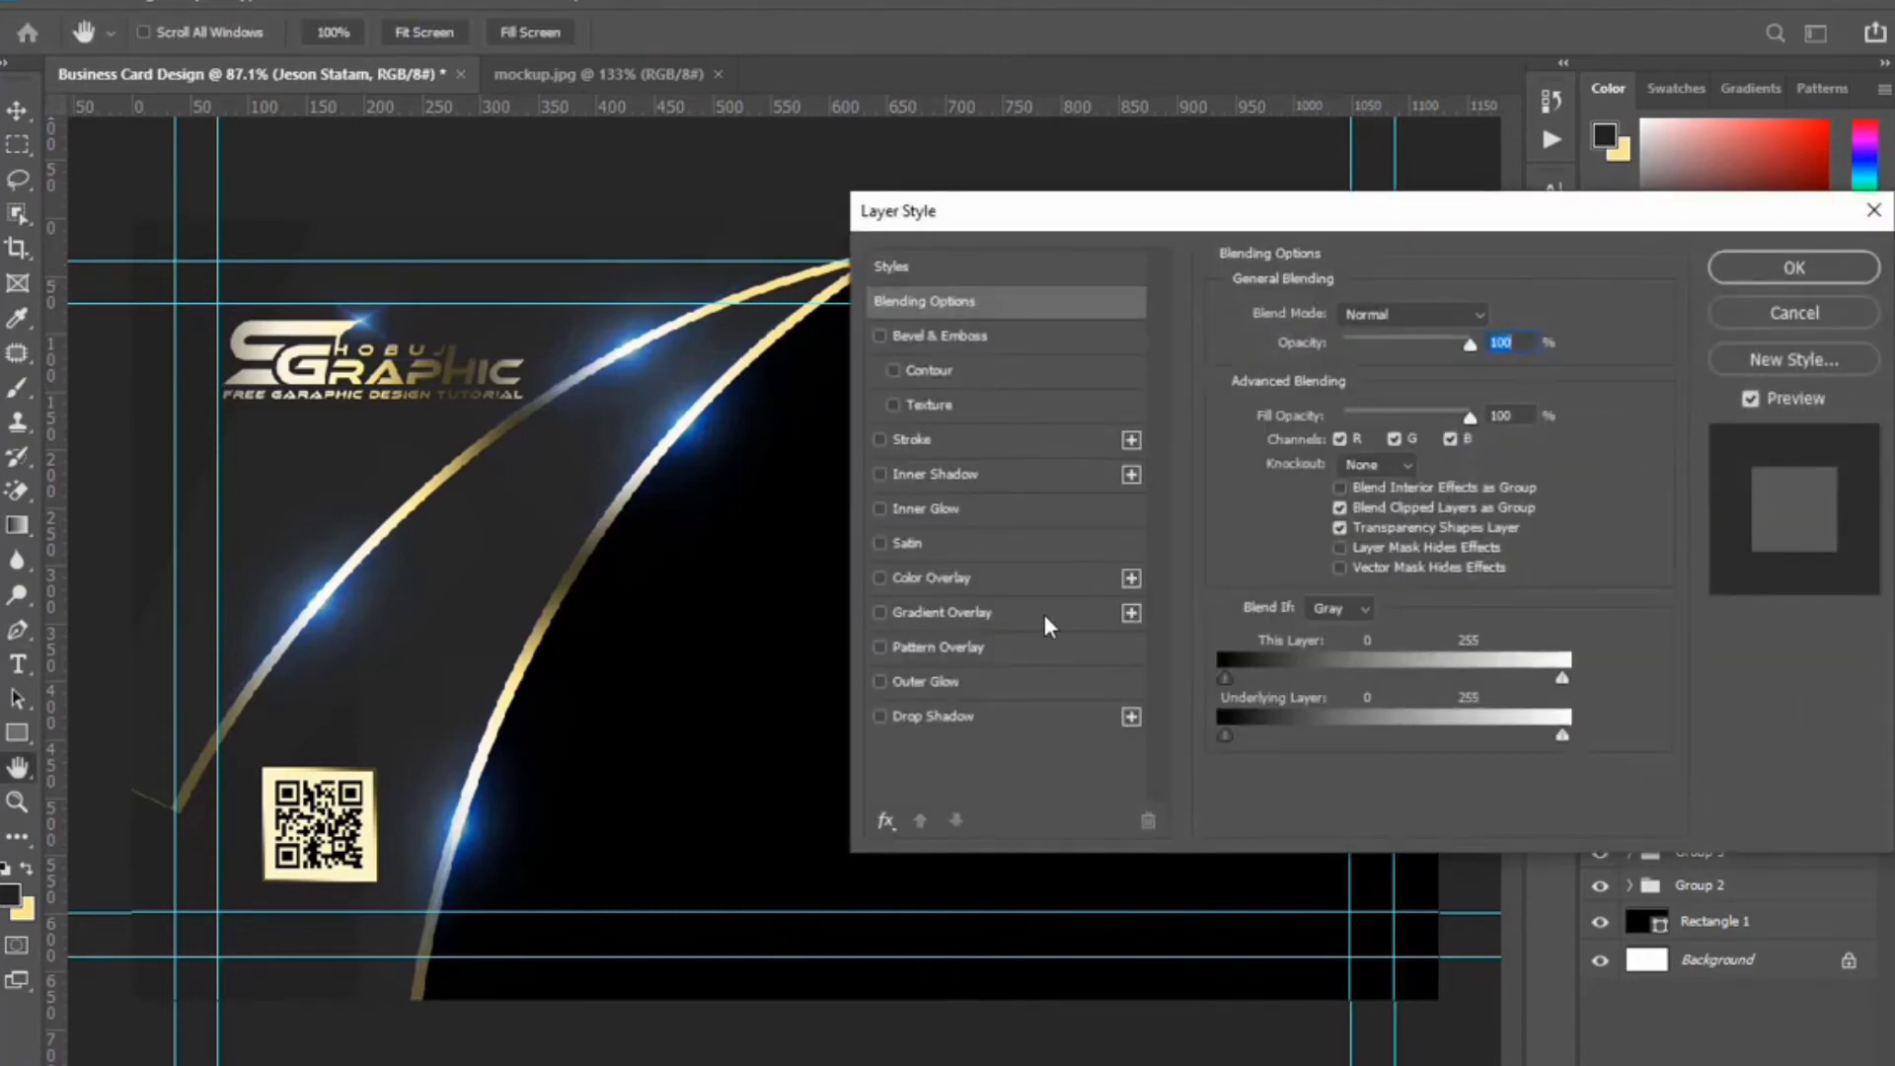
Add a Gradient Overlay to the name with stops at about 25% and 53%, angled 77 degrees.
{"action": "left_click", "coordinate": [1037, 612]}
{"action": "left_click_drag", "start_coordinate": [1267, 210], "coordinate": [1235, 551]}
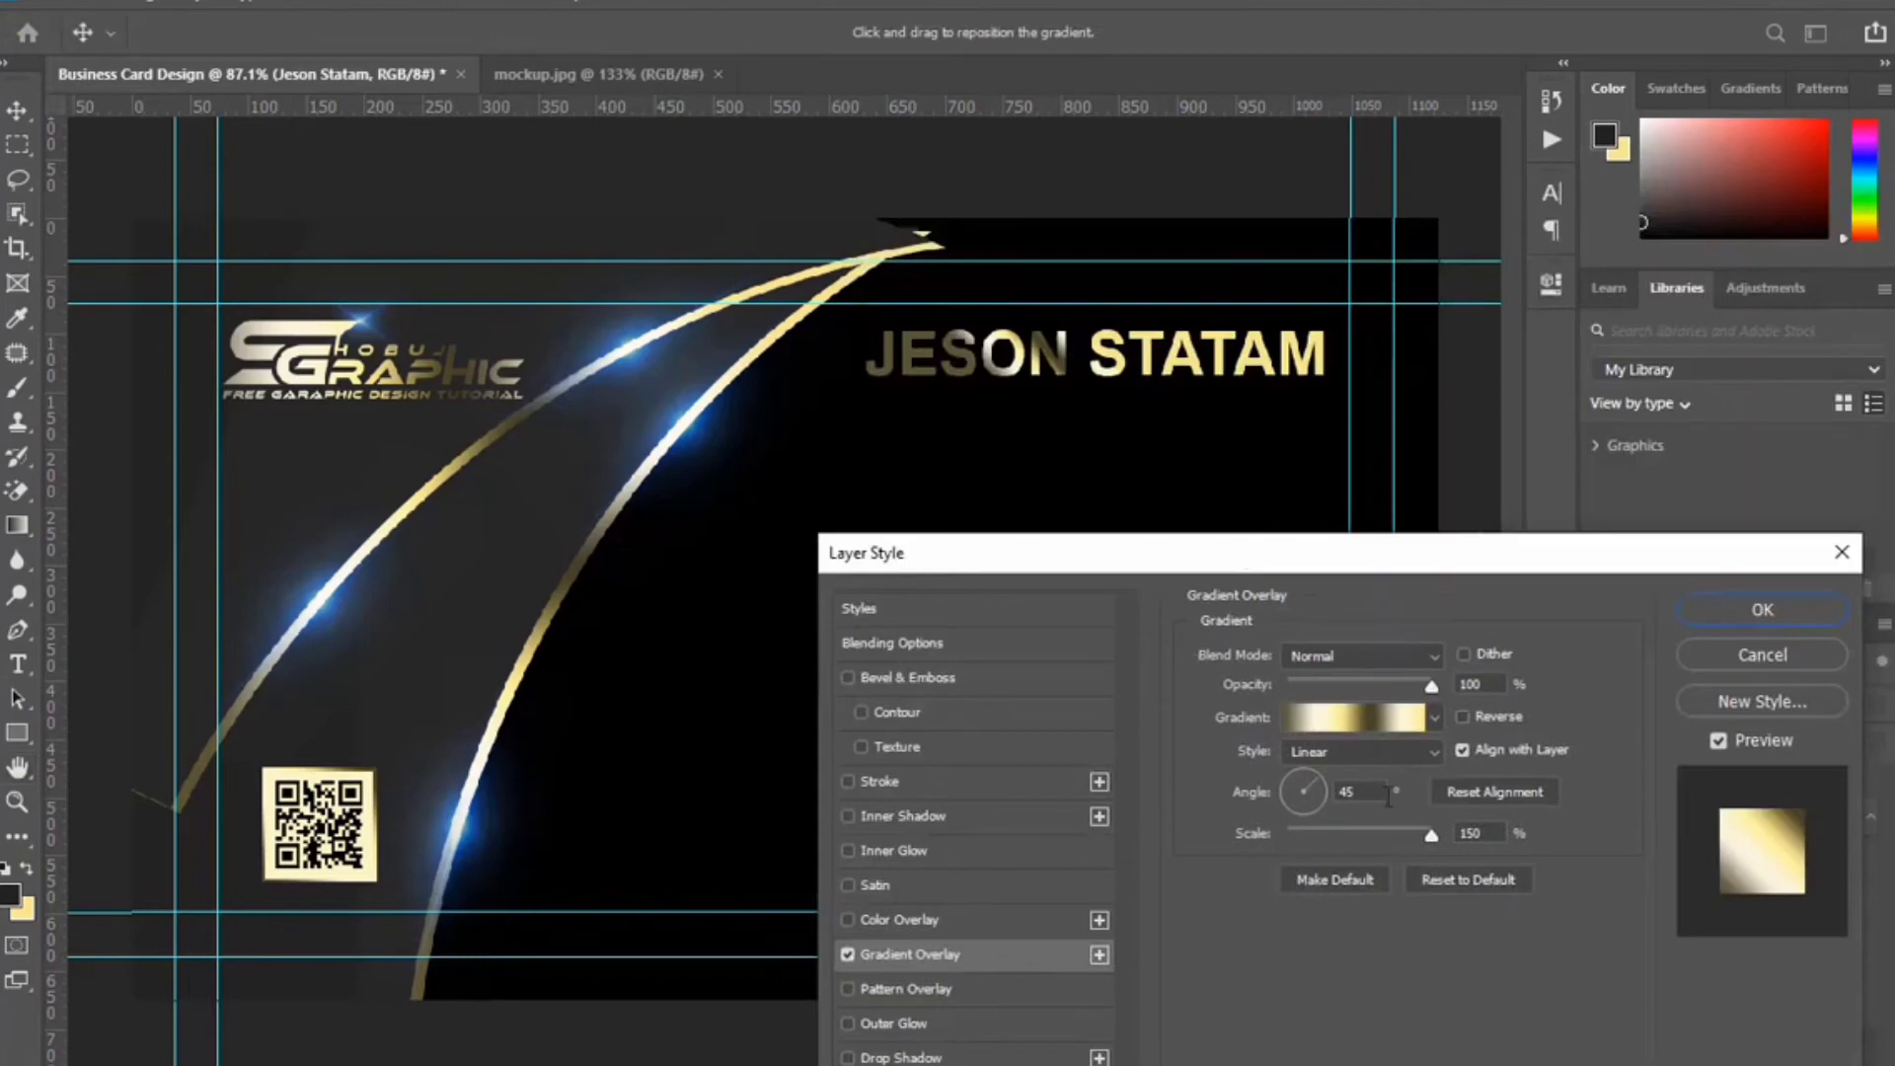
{"action": "left_click", "coordinate": [1361, 730]}
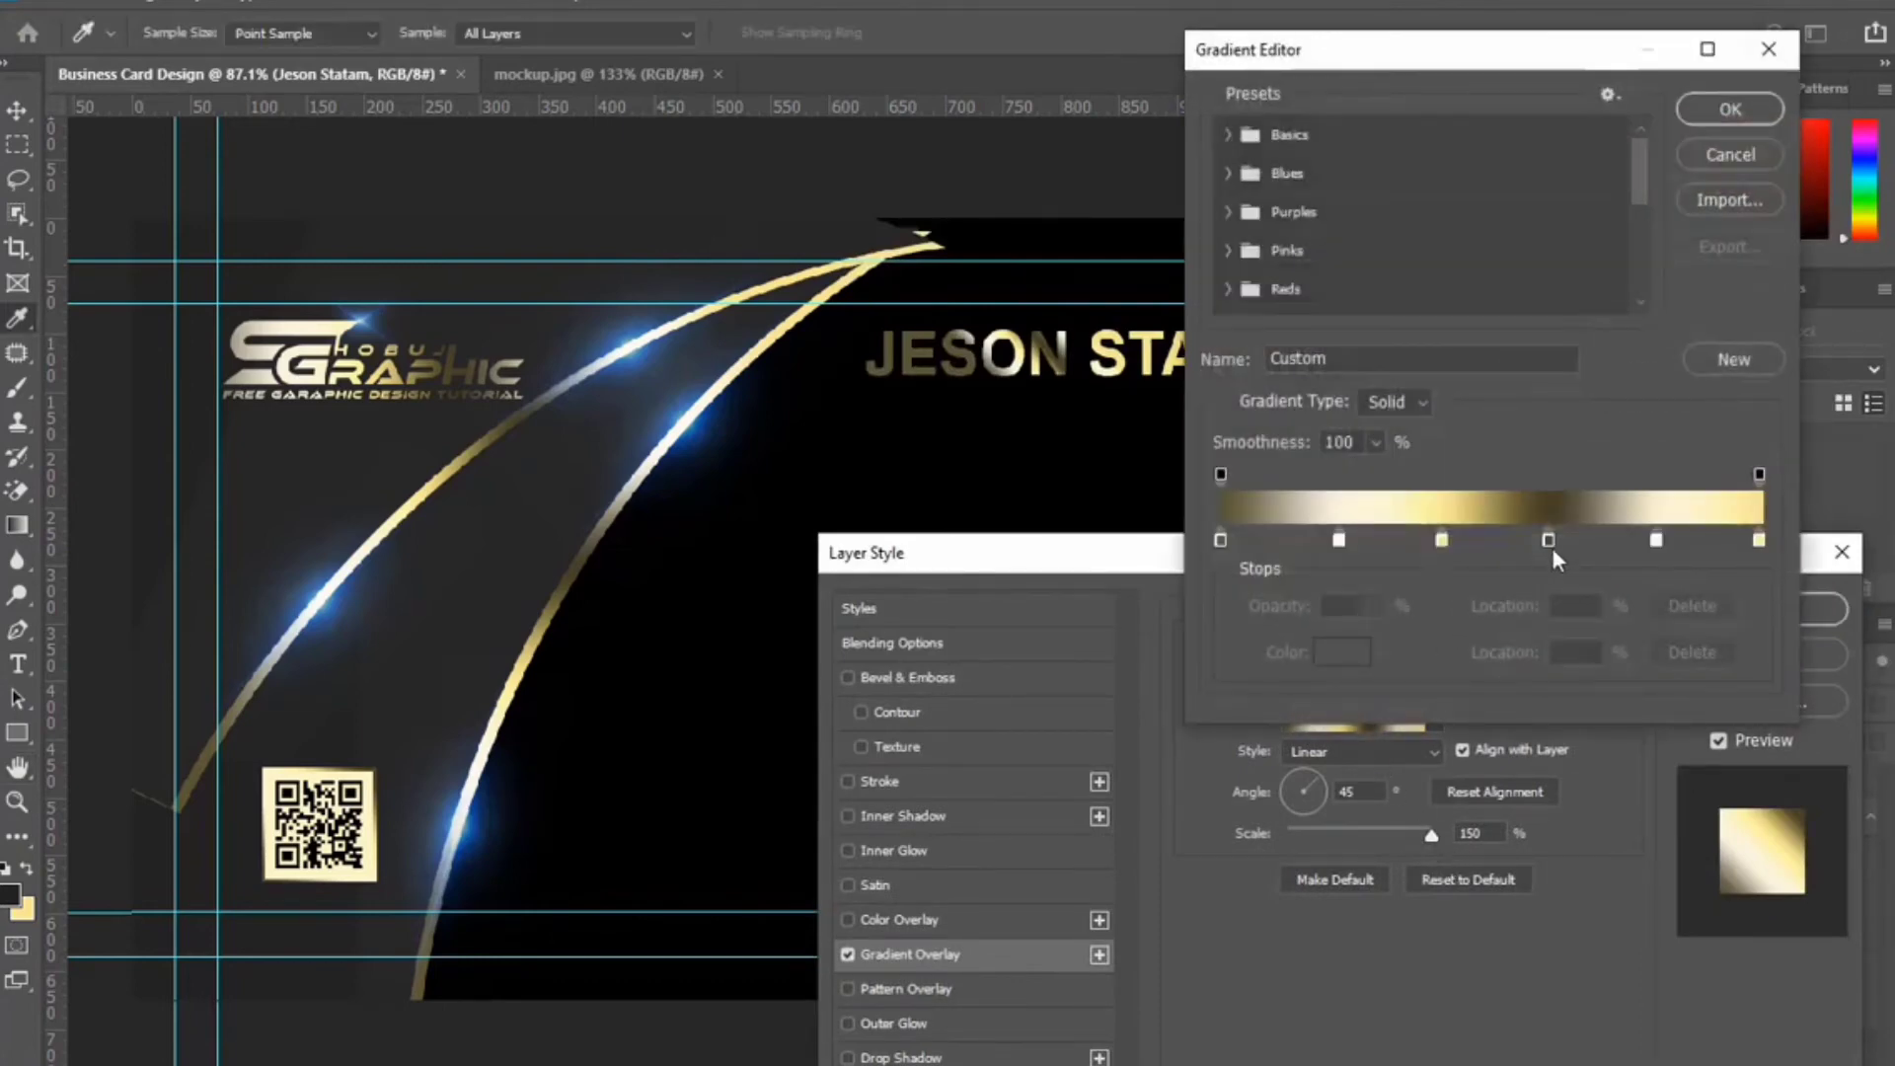
{"action": "left_click_drag", "start_coordinate": [1339, 540], "coordinate": [1222, 543]}
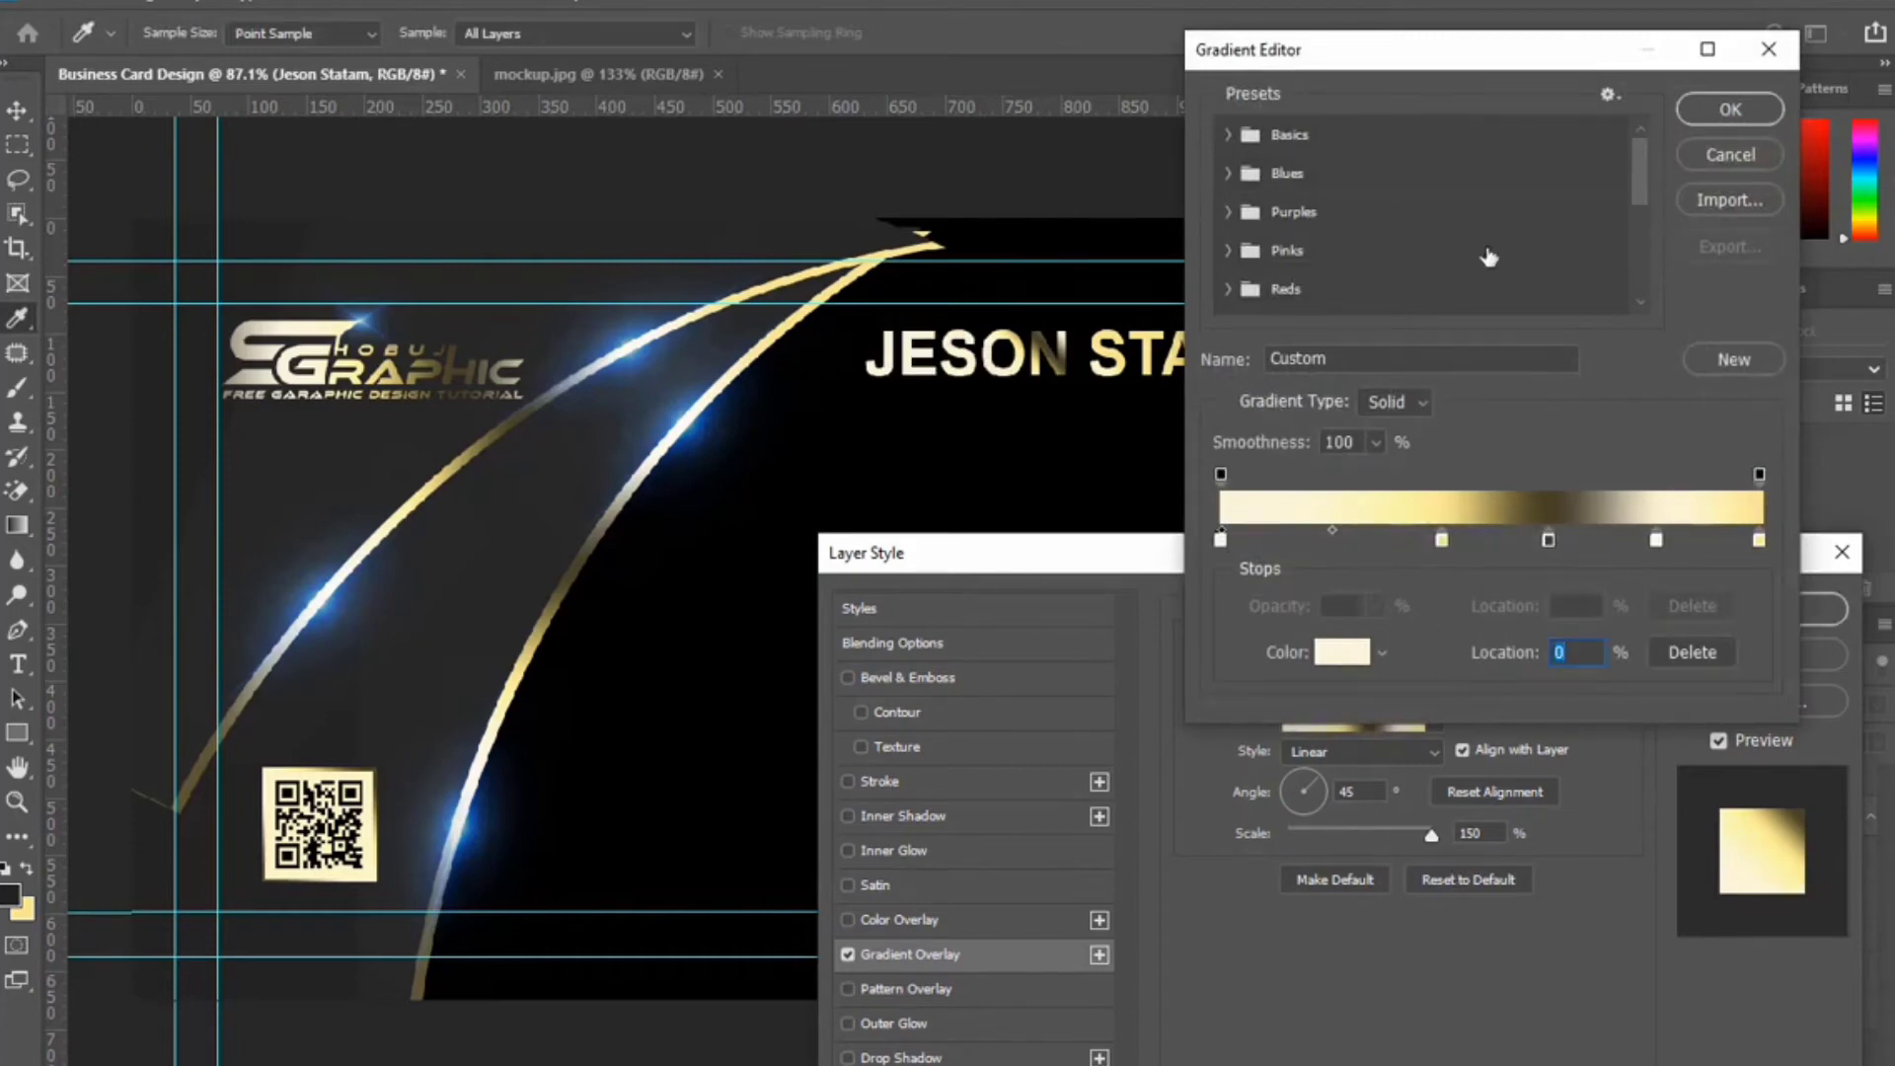
{"action": "left_click_drag", "start_coordinate": [1577, 73], "coordinate": [1546, 257]}
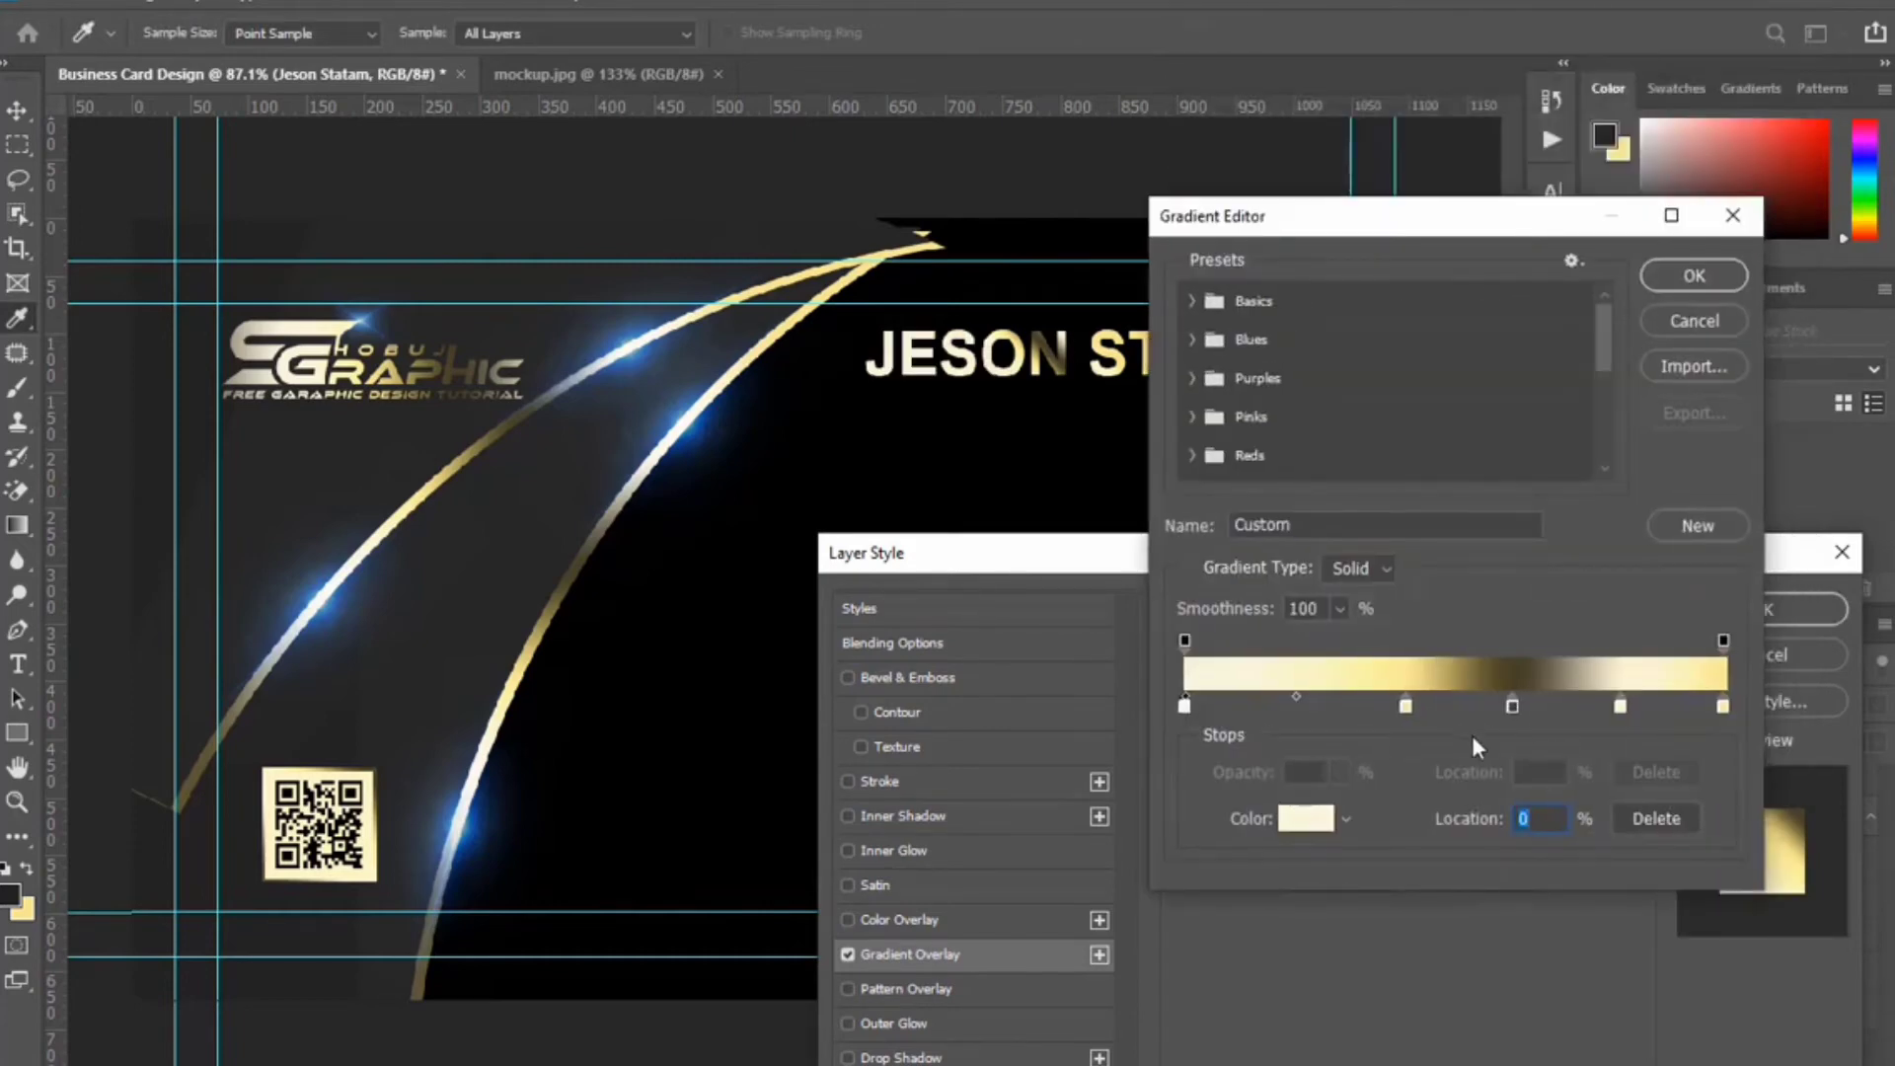
{"action": "left_click_drag", "start_coordinate": [1406, 708], "coordinate": [1324, 707]}
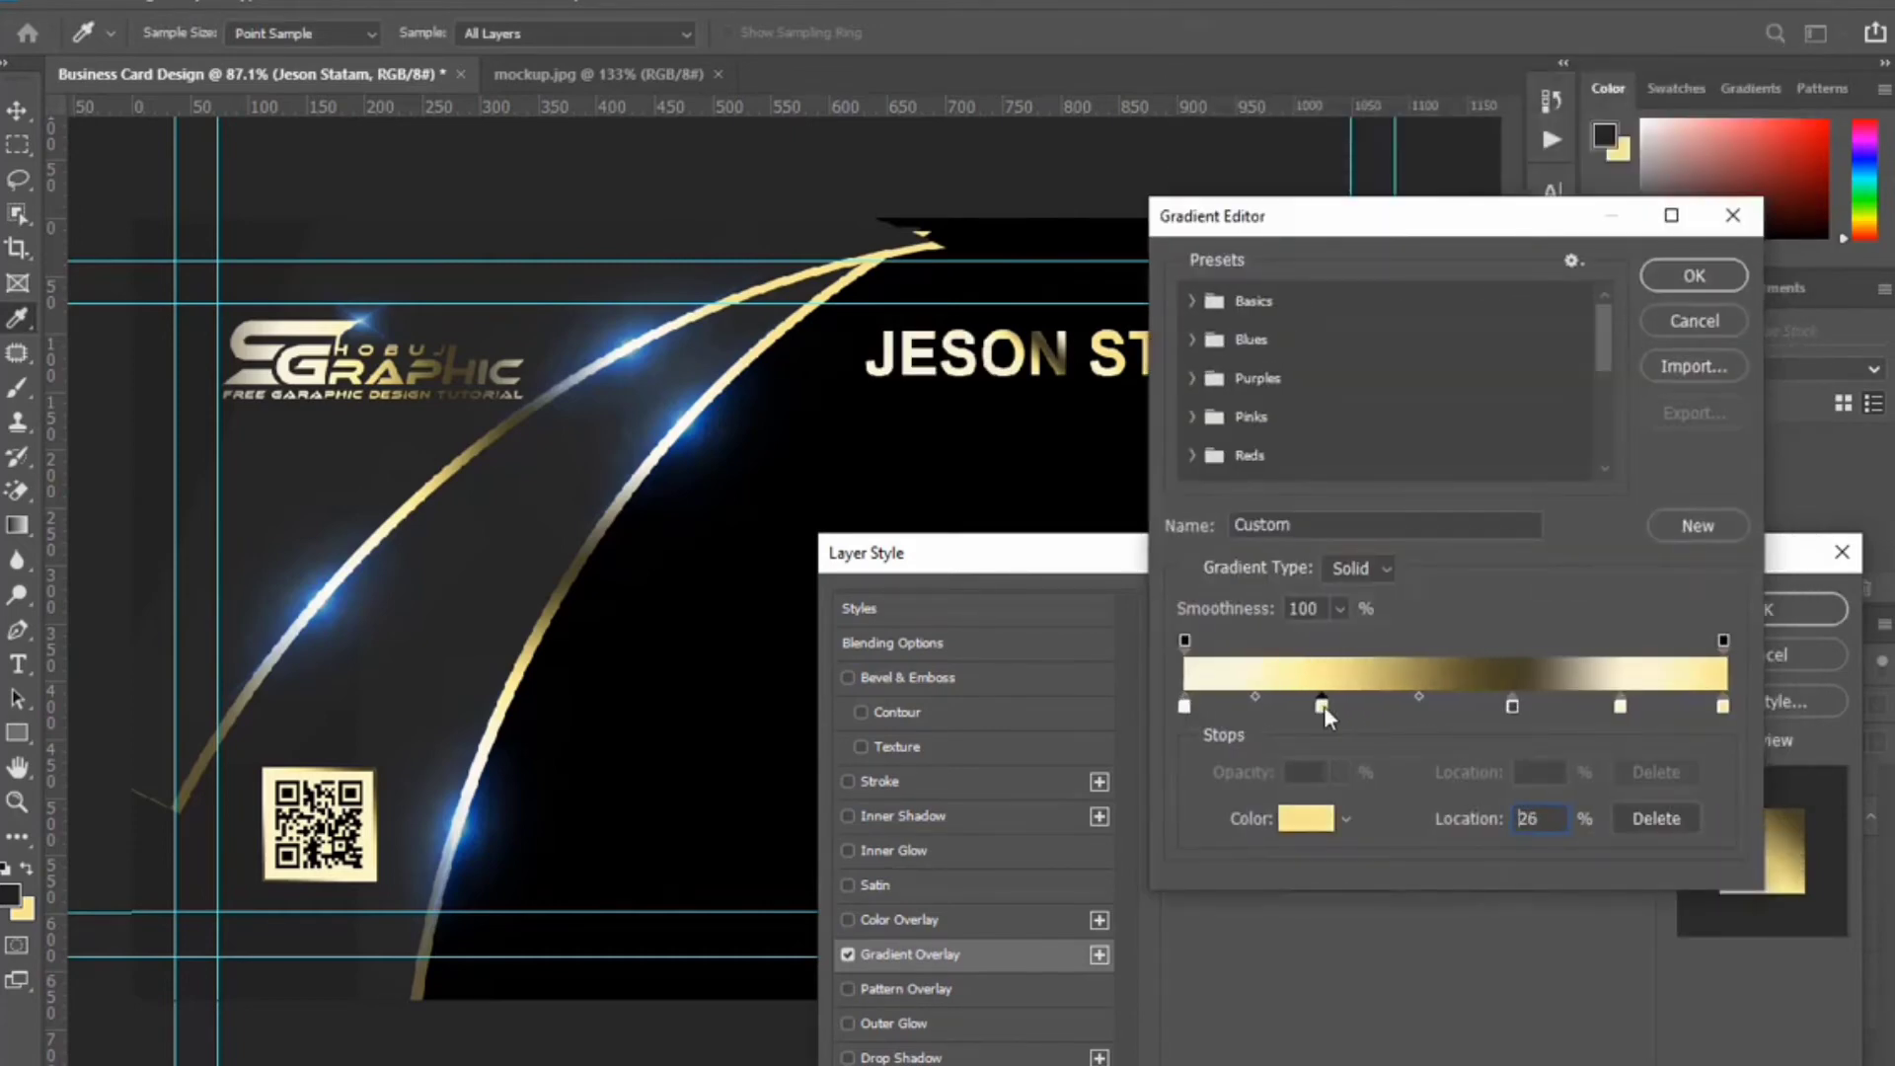
{"action": "left_click", "coordinate": [1619, 707]}
{"action": "left_click_drag", "start_coordinate": [1621, 711], "coordinate": [1472, 703]}
{"action": "key", "text": "Return"}
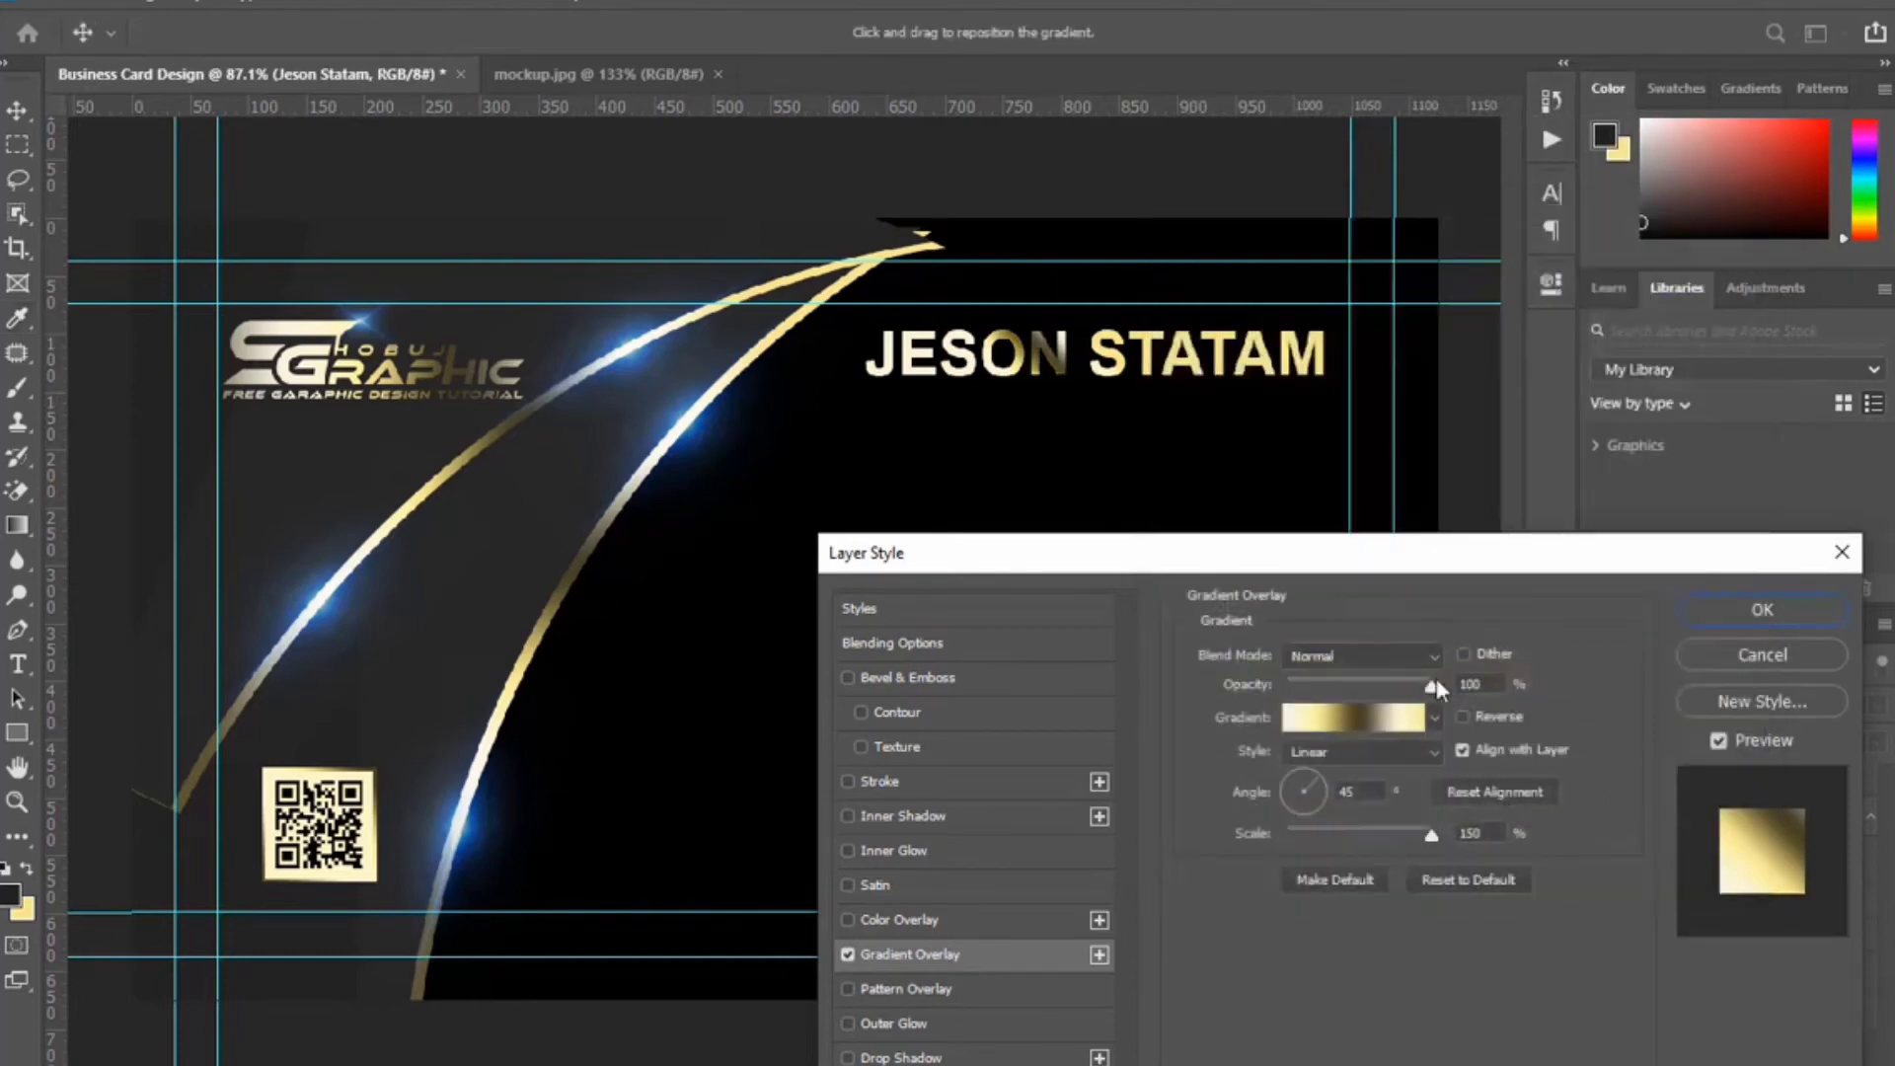
{"action": "left_click", "coordinate": [1308, 774]}
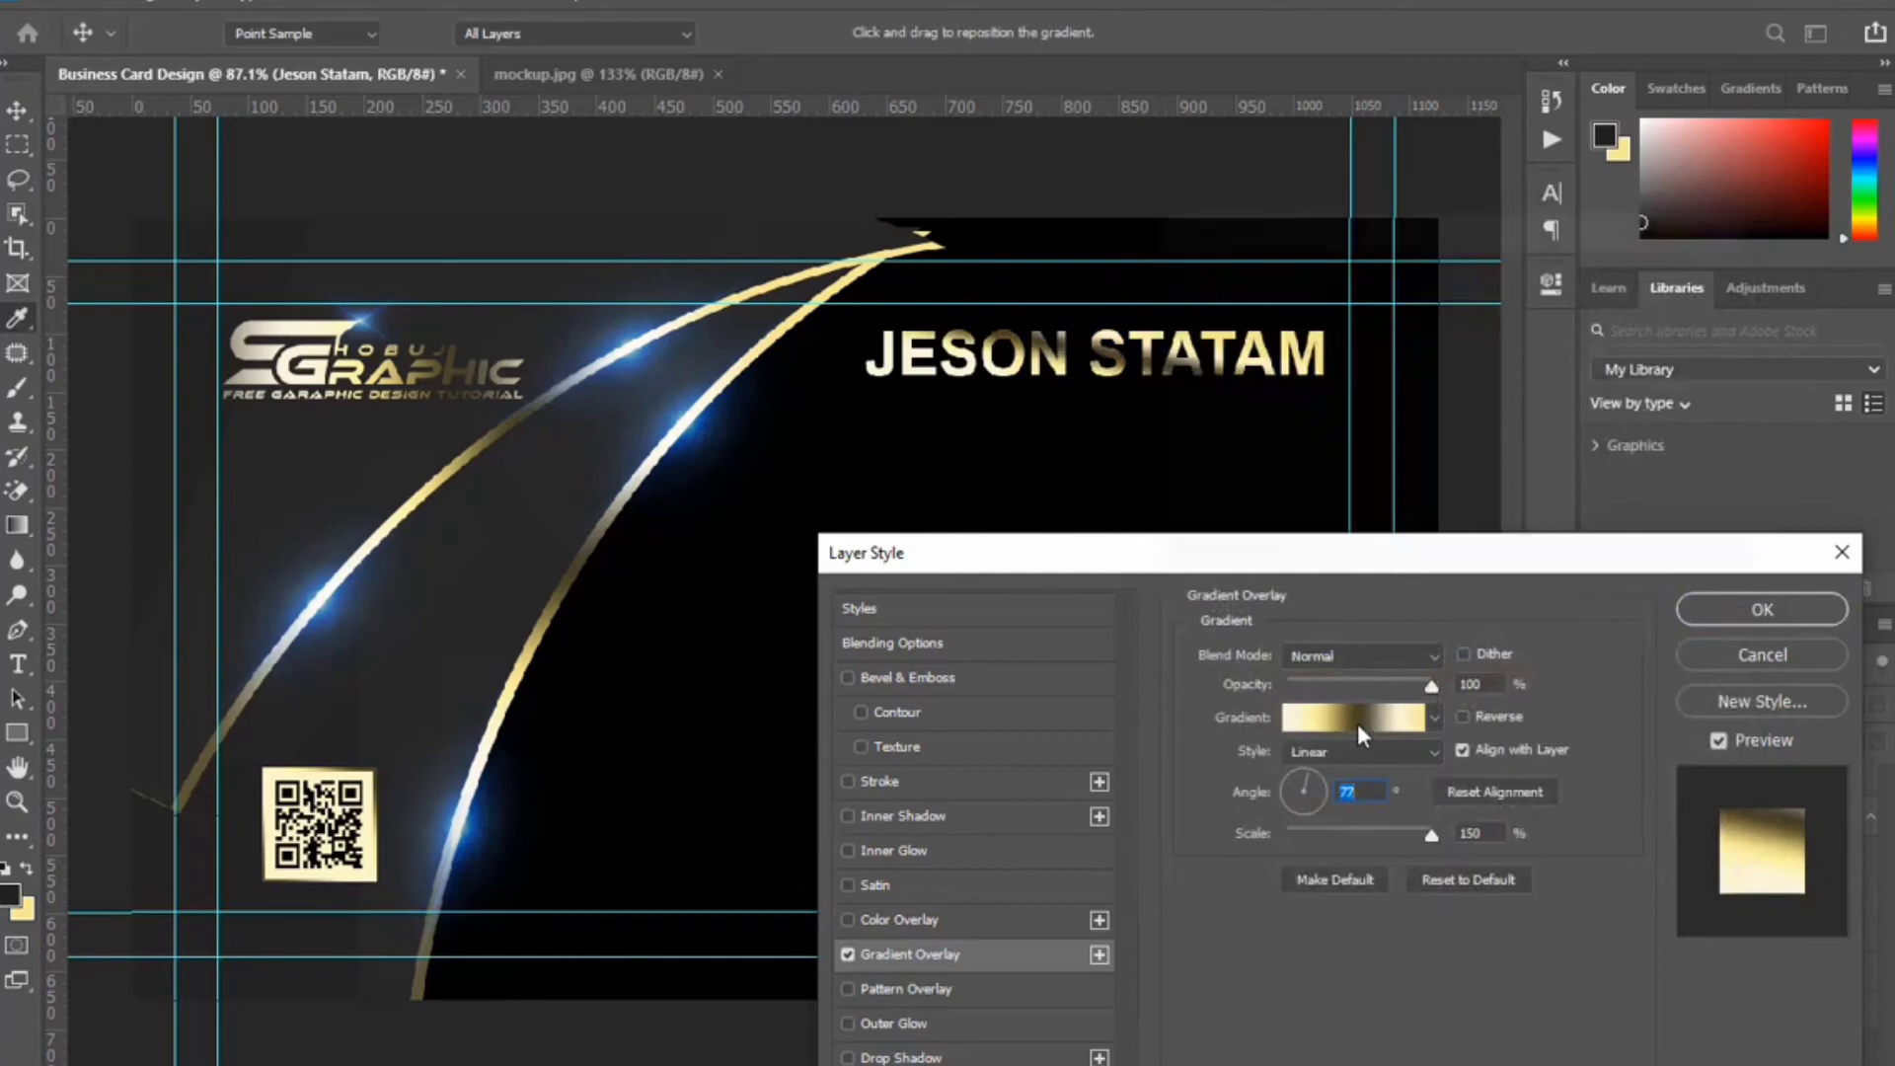
Recolour the dark gradient stop to a lighter gold and apply the overlay.
{"action": "left_click", "coordinate": [1358, 726]}
{"action": "double_click", "coordinate": [1472, 707]}
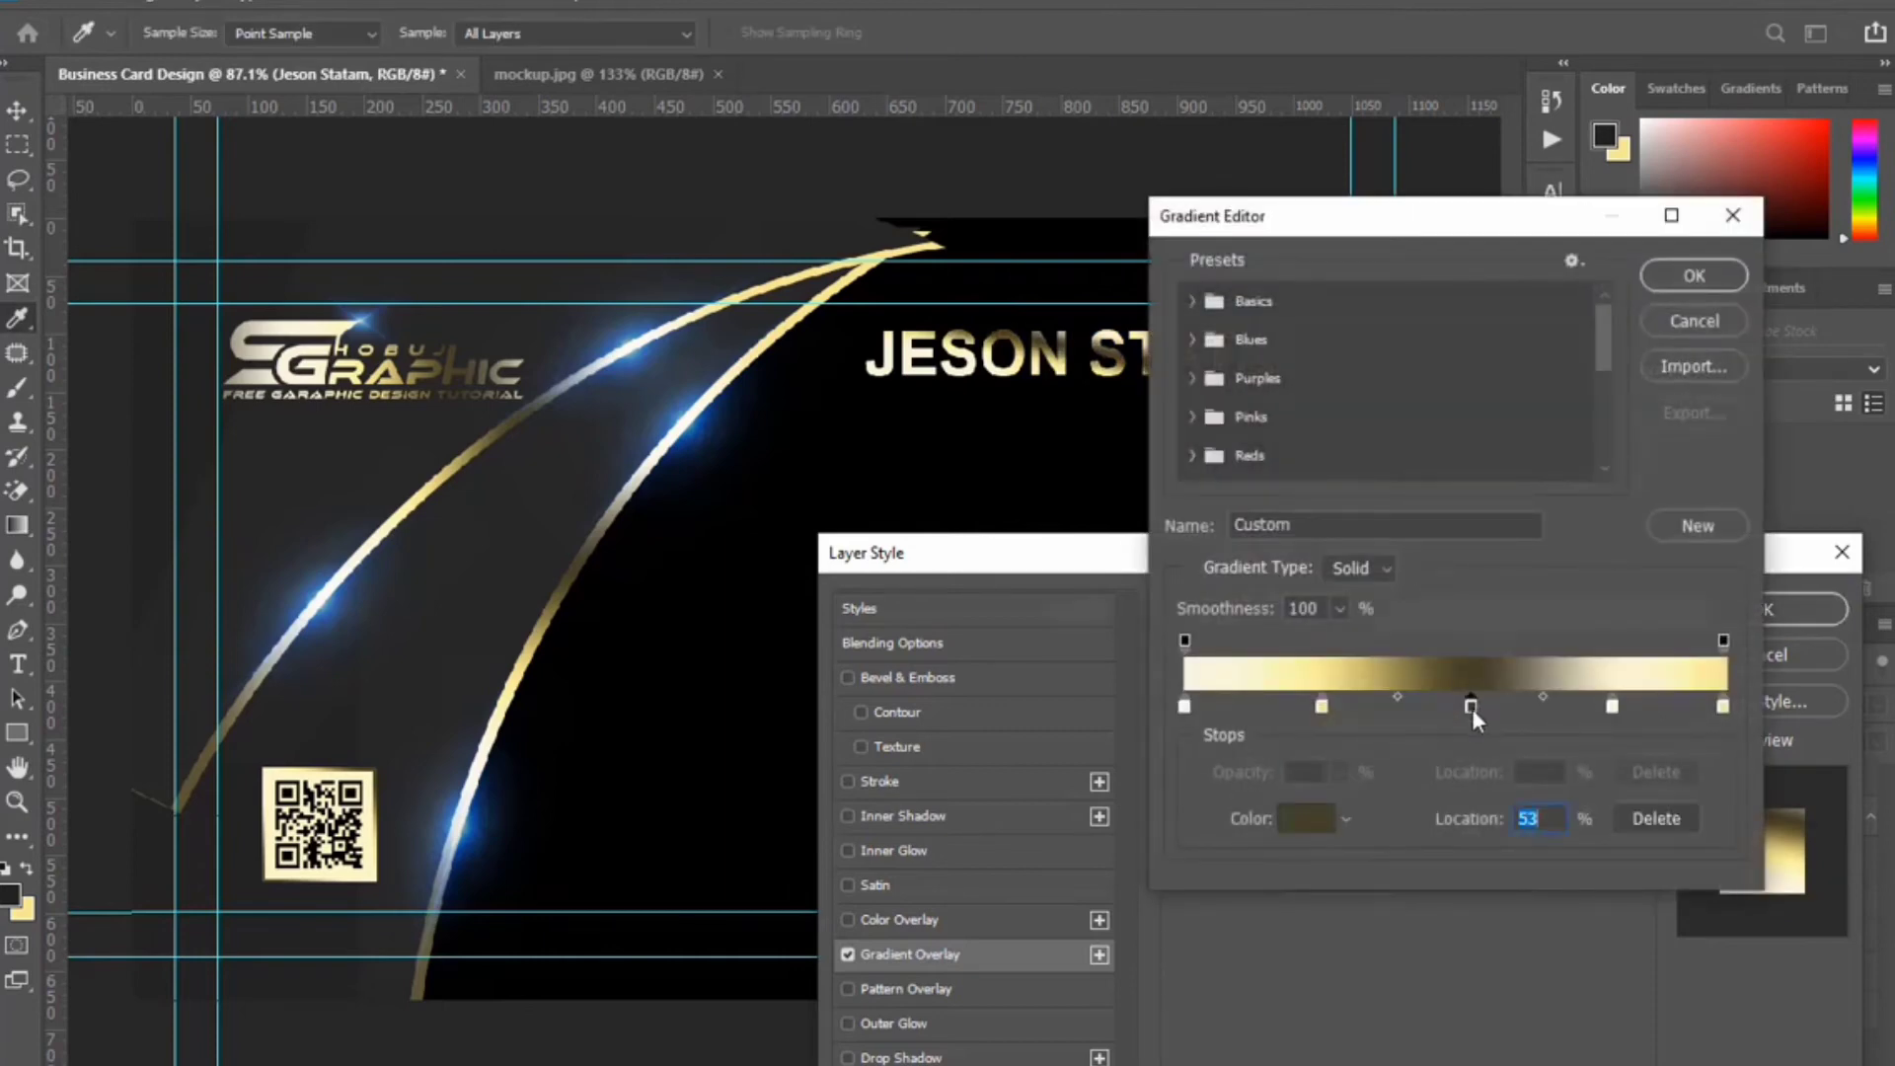
{"action": "left_click", "coordinate": [1185, 948]}
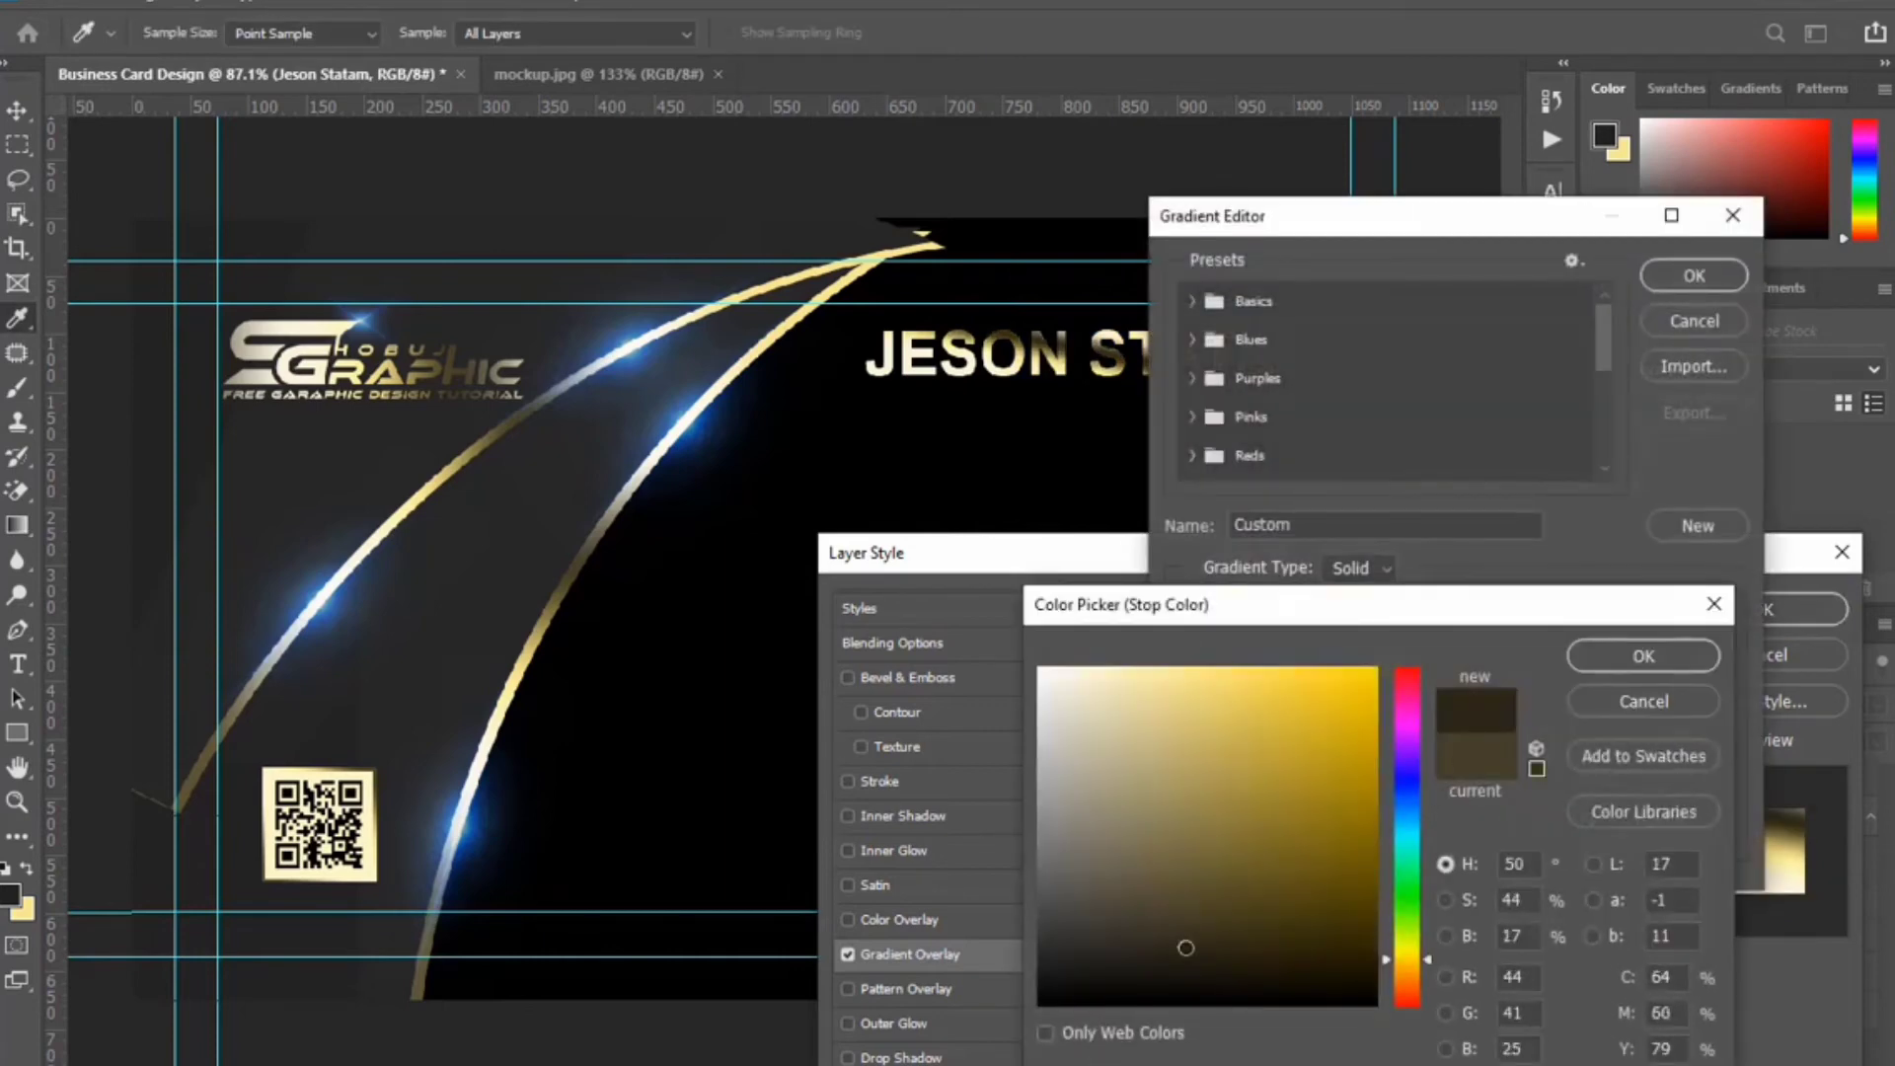
{"action": "mouse_move", "coordinate": [1188, 913]}
{"action": "left_mouse_down"}
{"action": "mouse_move", "coordinate": [1188, 858]}
{"action": "mouse_move", "coordinate": [1264, 759]}
{"action": "left_mouse_up"}
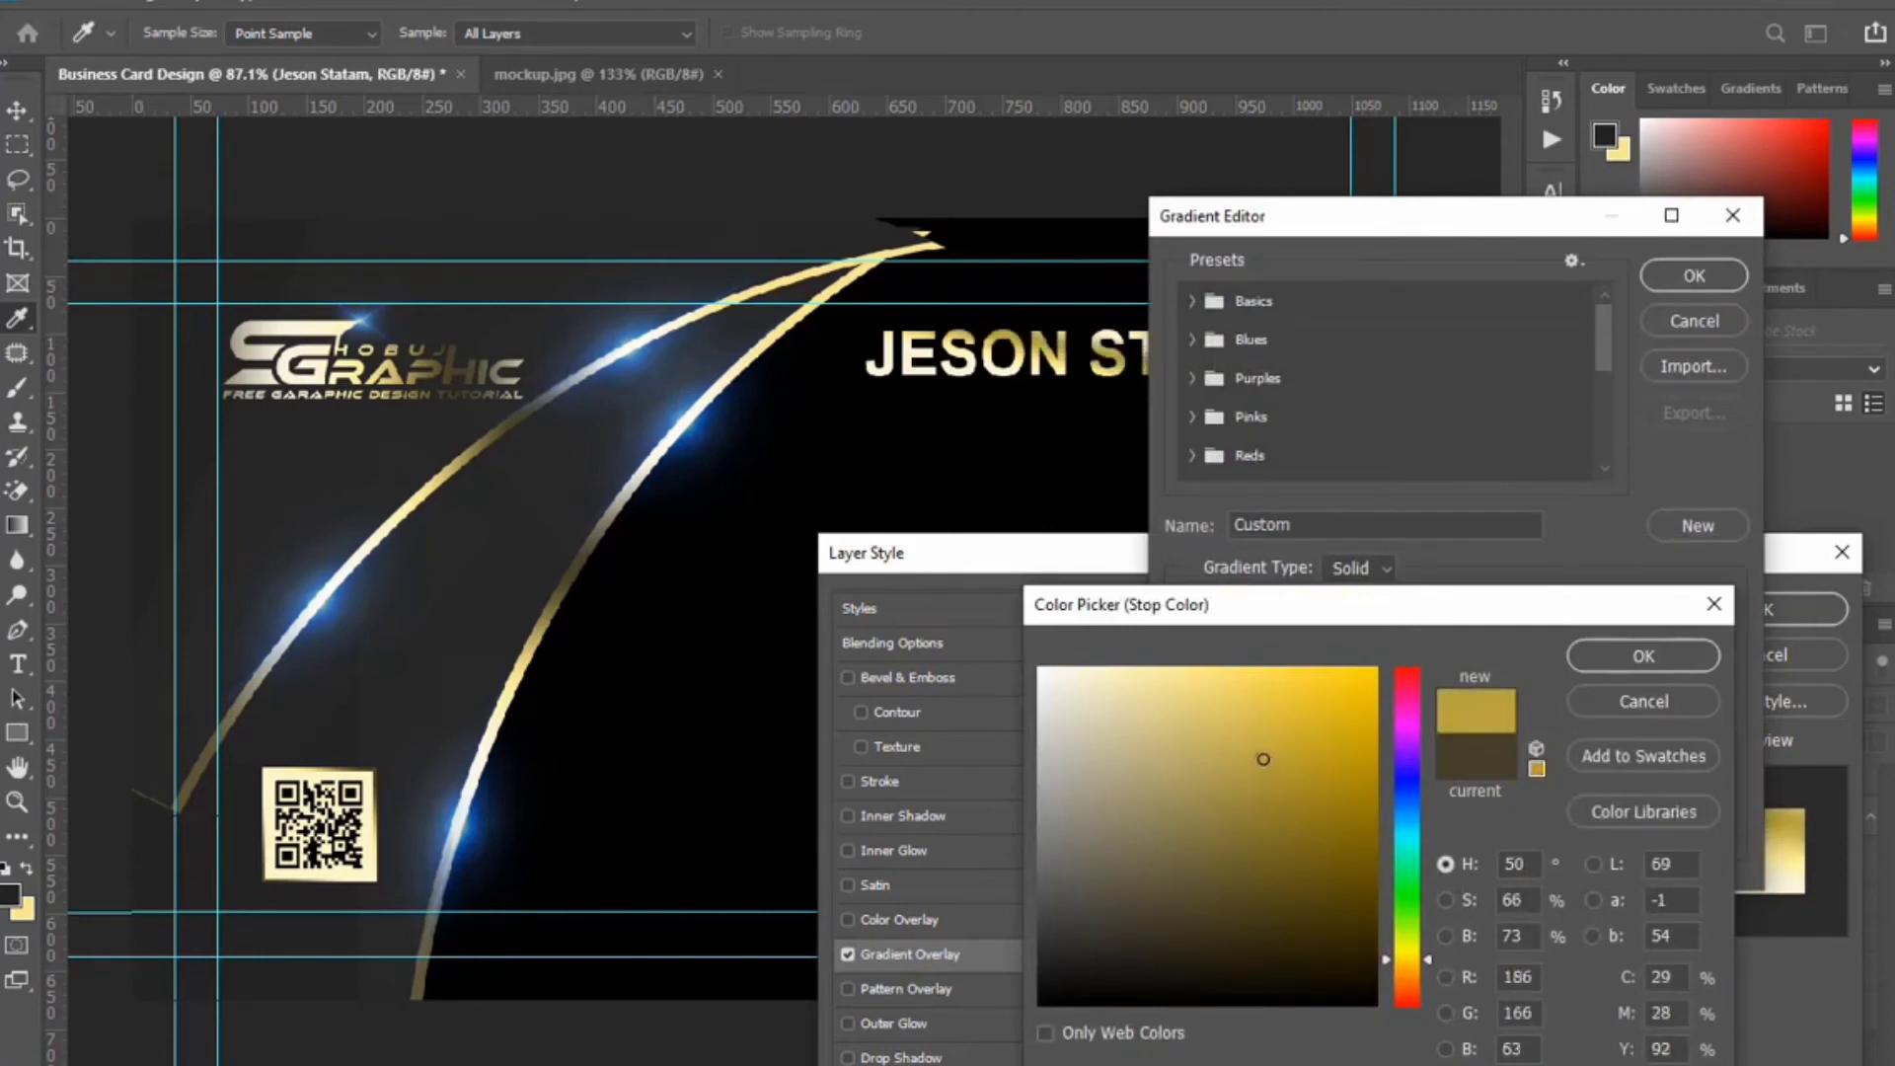
{"action": "left_click", "coordinate": [1643, 655]}
{"action": "left_click", "coordinate": [1694, 276]}
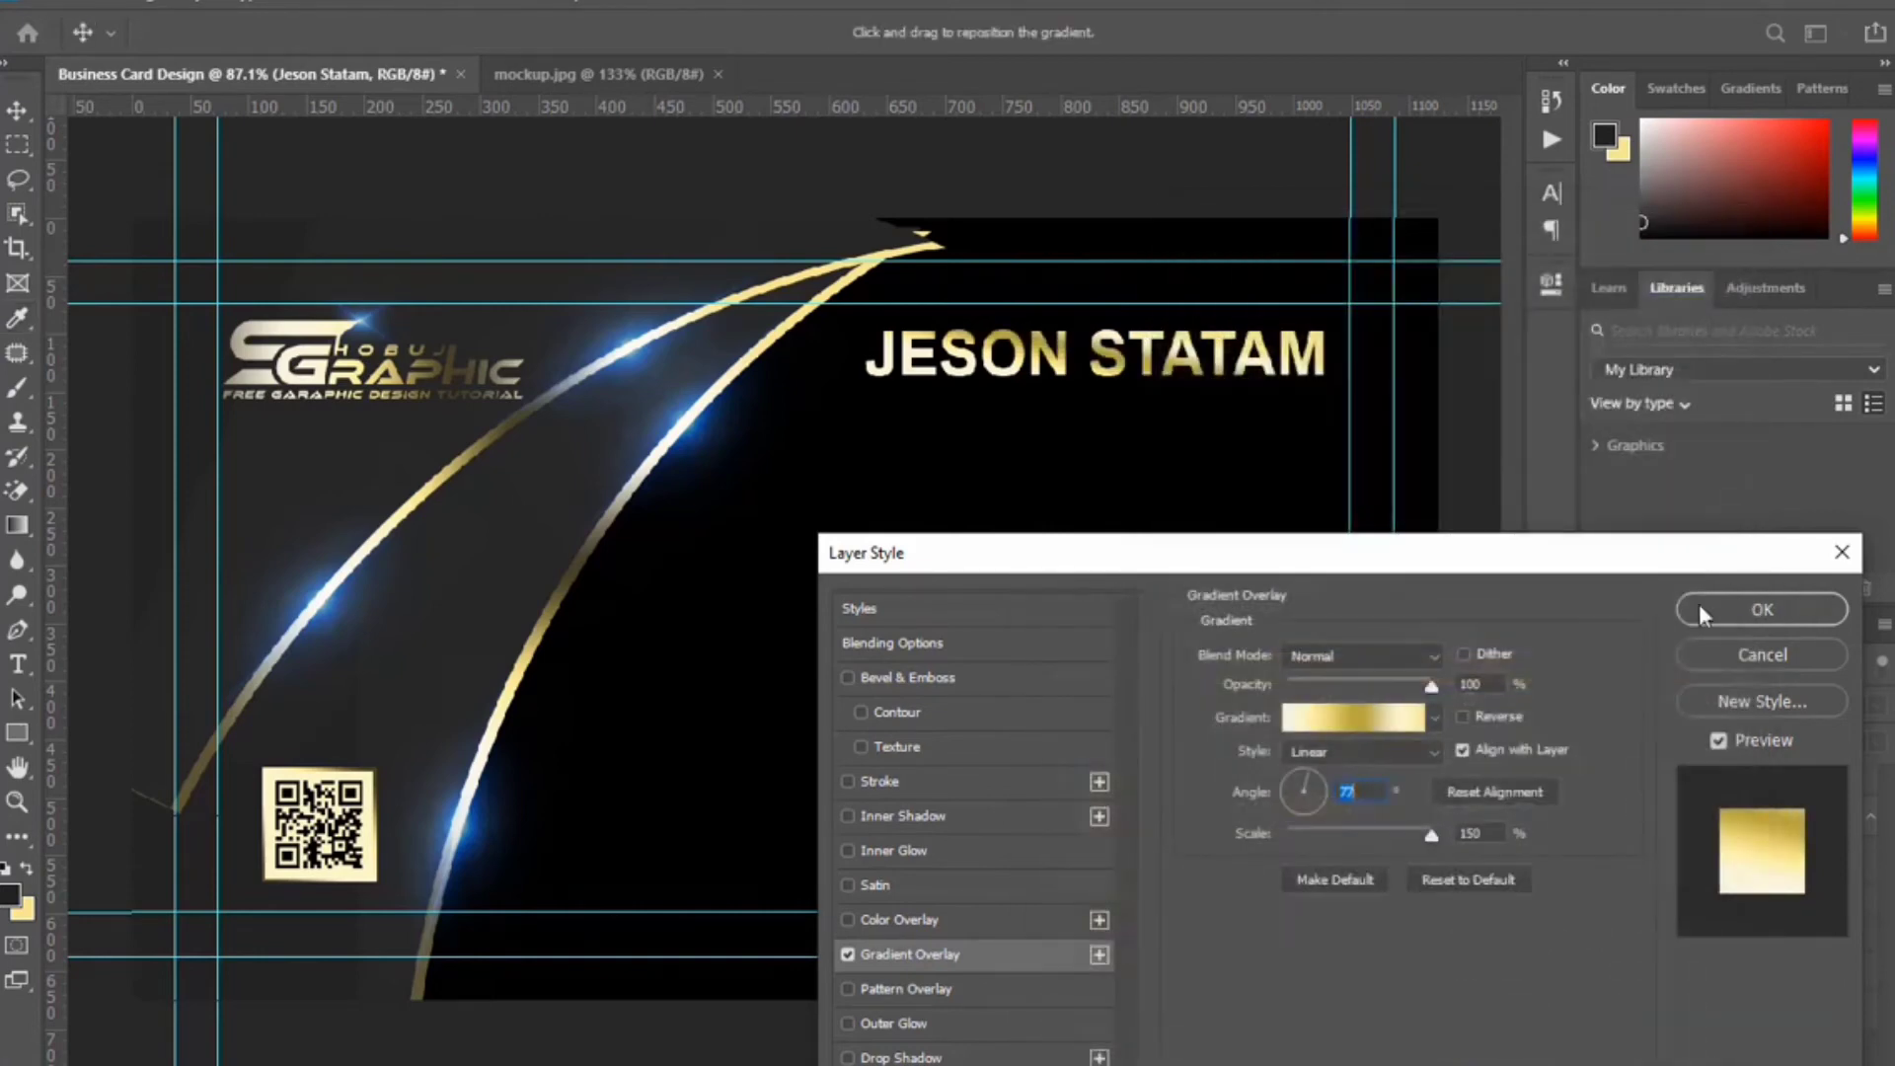
{"action": "left_click", "coordinate": [1795, 612]}
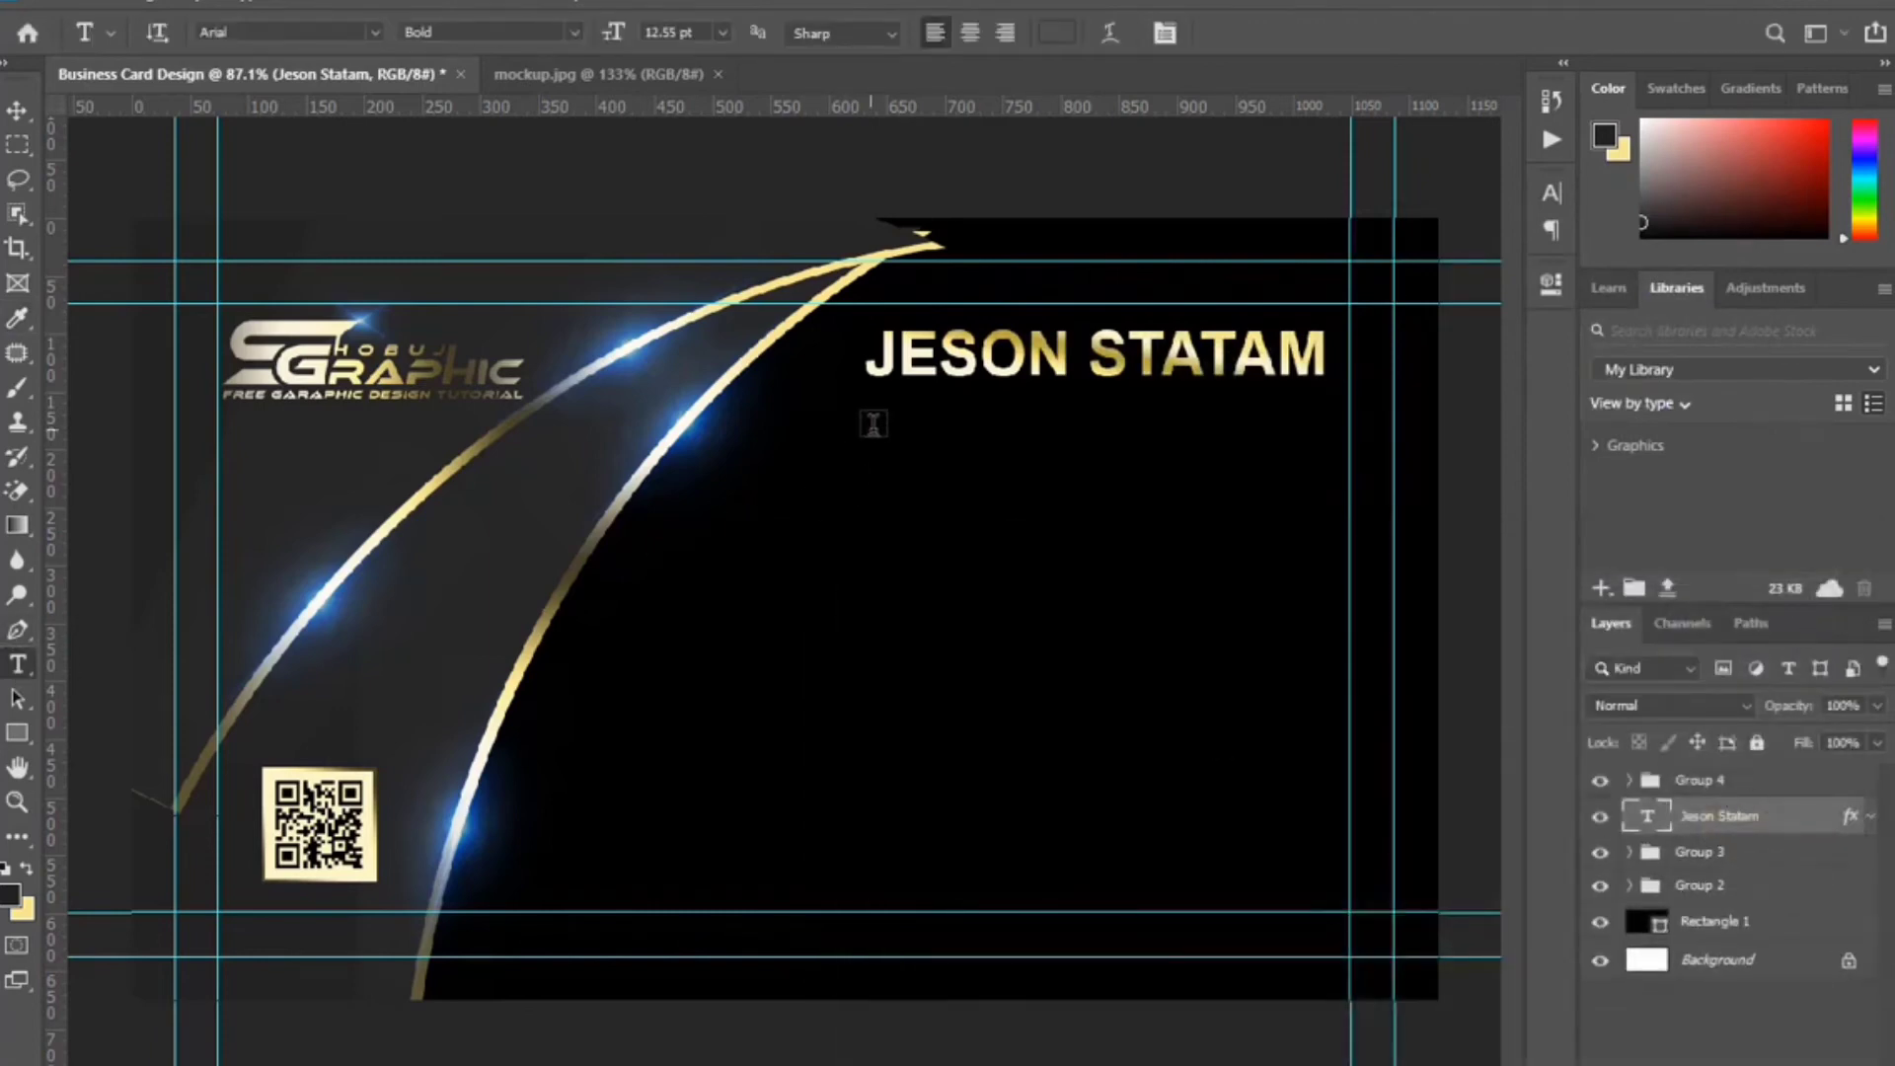
Type GRAPHIC DESIGNER below the name and scale it down to about 6.97 pt.
{"action": "left_click", "coordinate": [901, 421]}
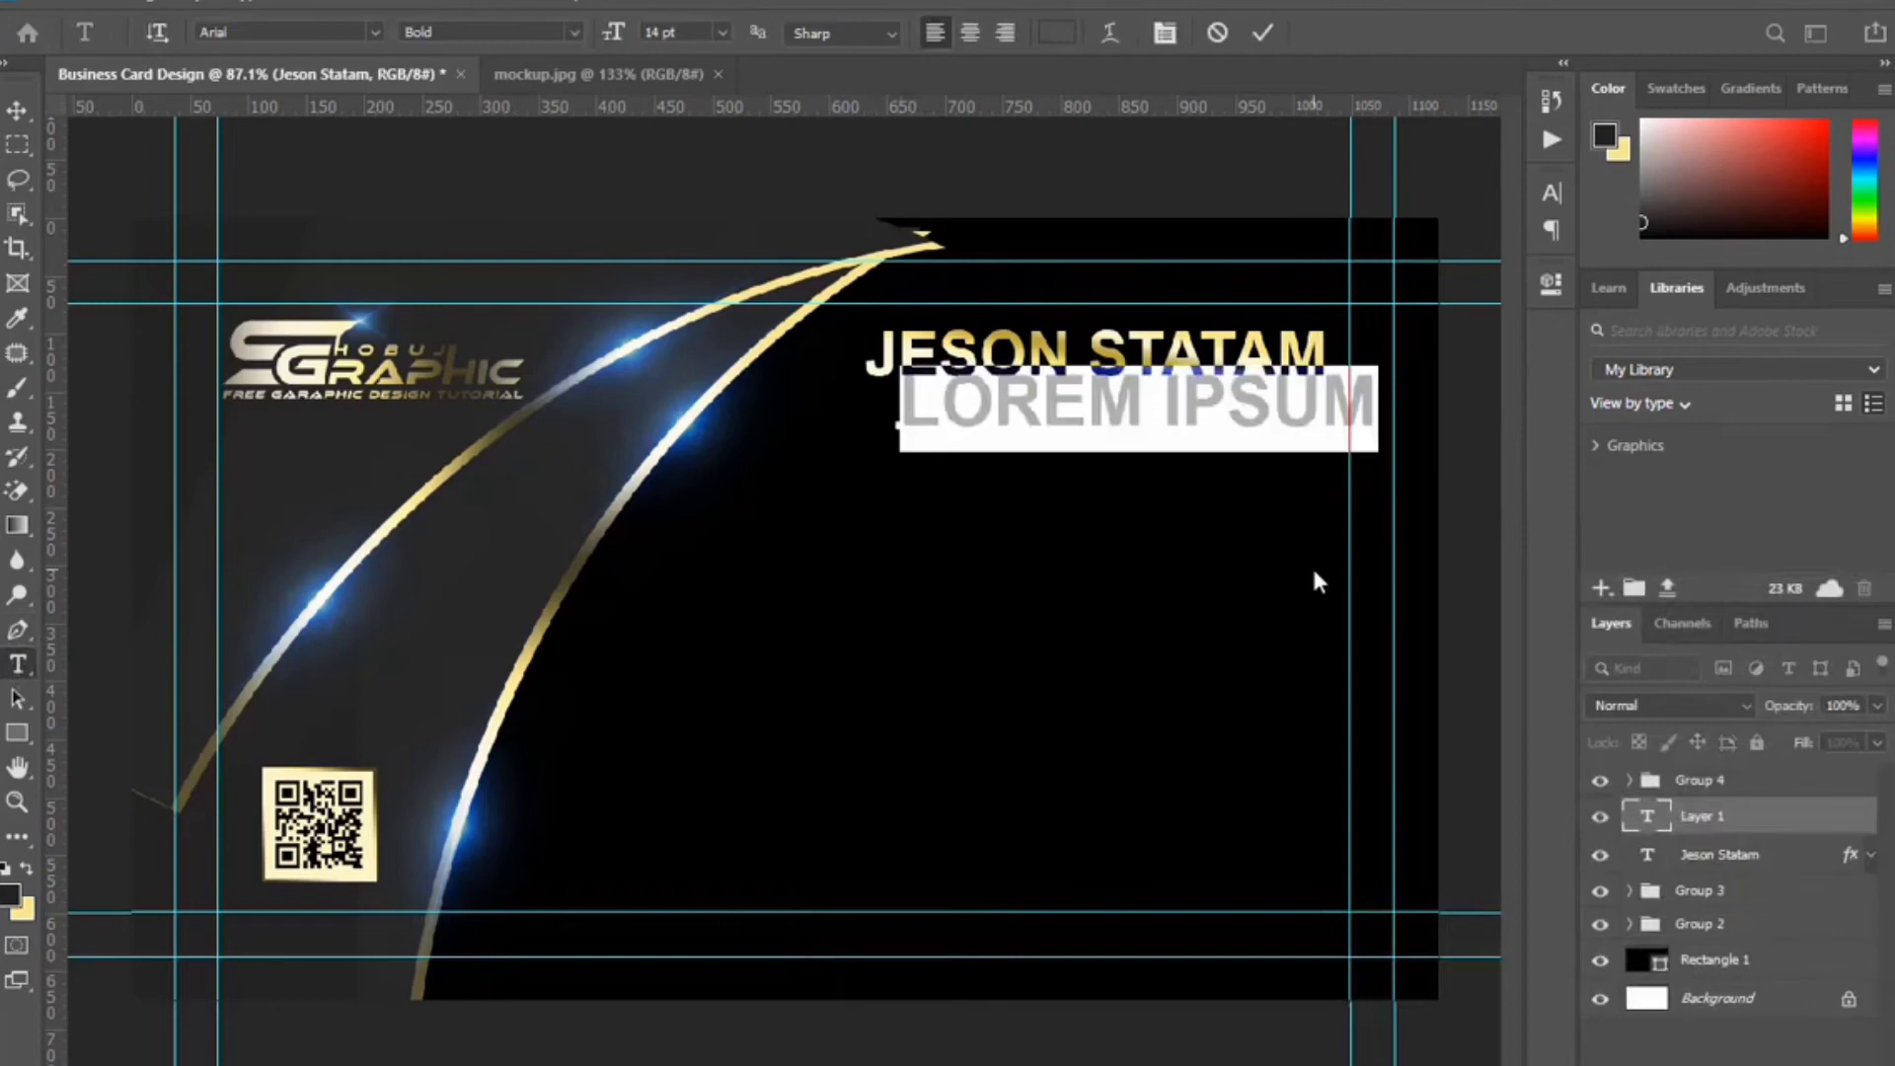
{"action": "type", "text": "GRAPHIC DESIGN"}
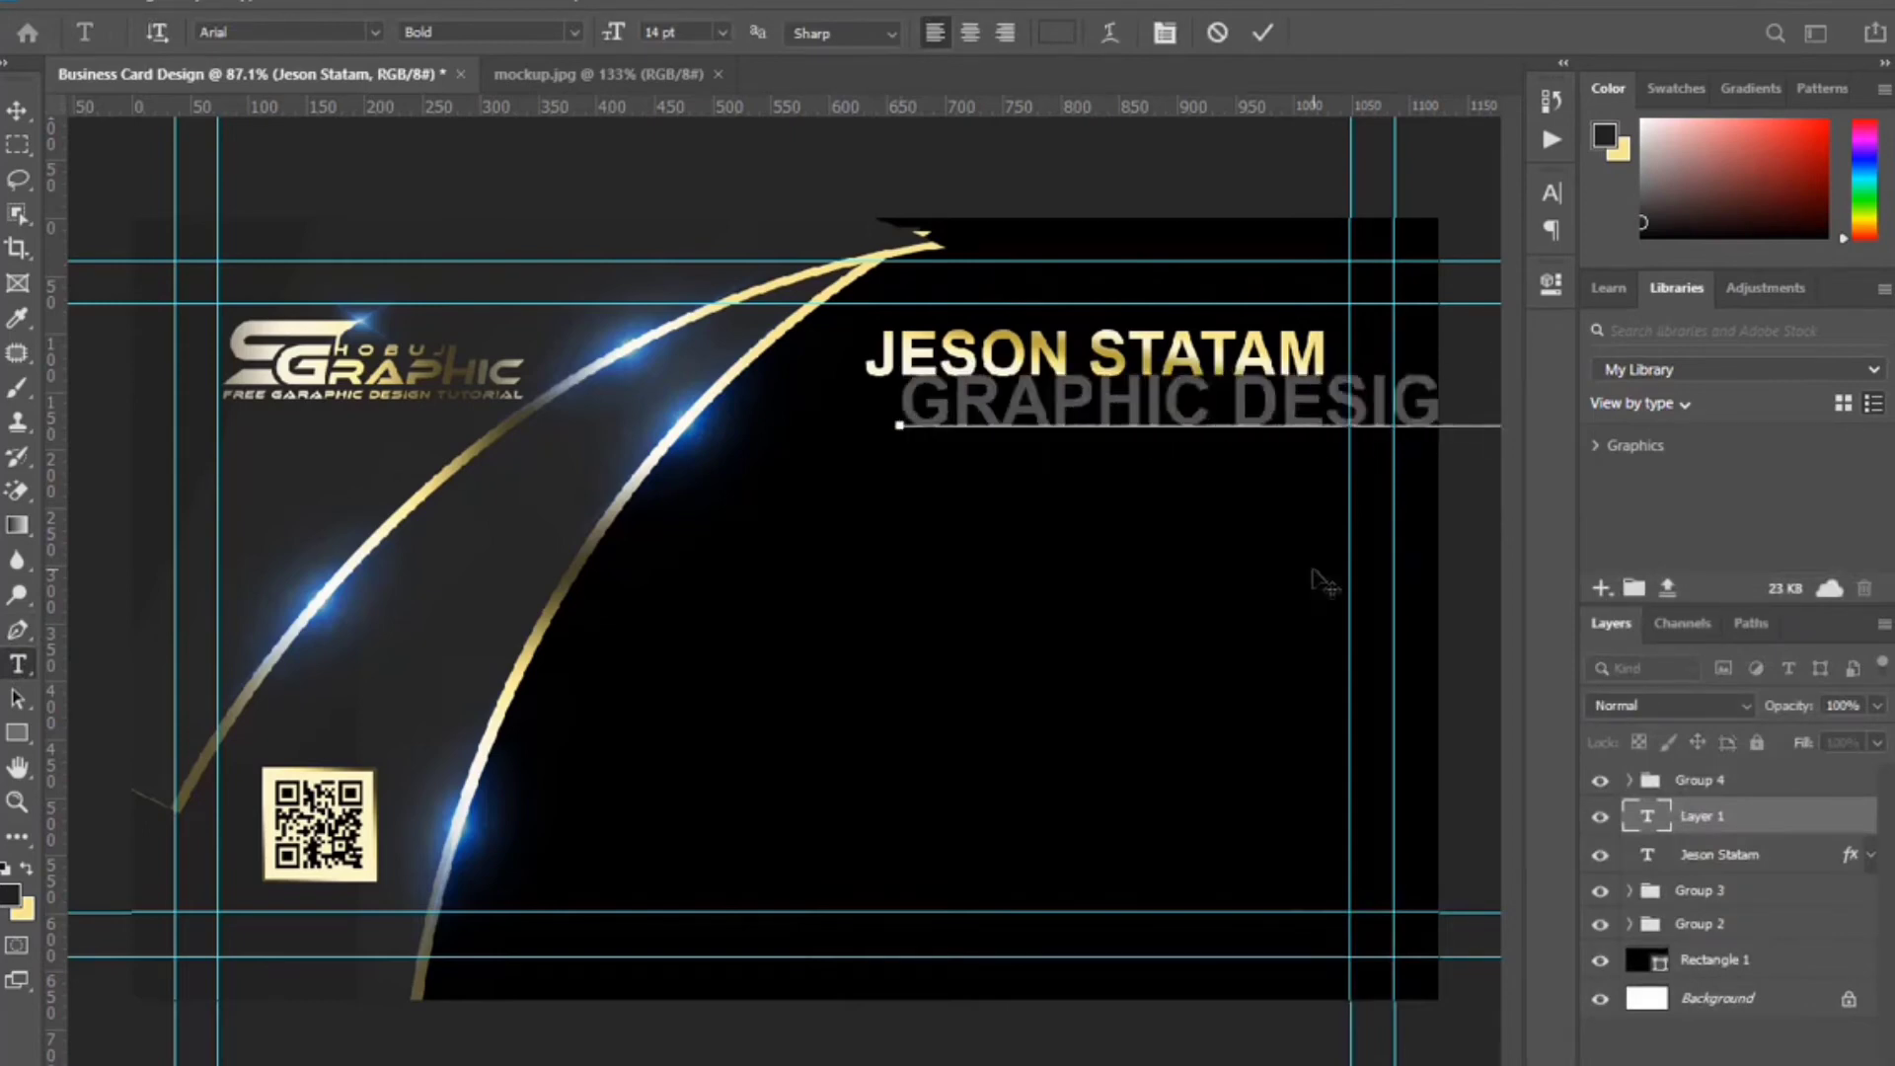
{"action": "left_click", "coordinate": [1263, 32]}
{"action": "key", "text": "ctrl+t"}
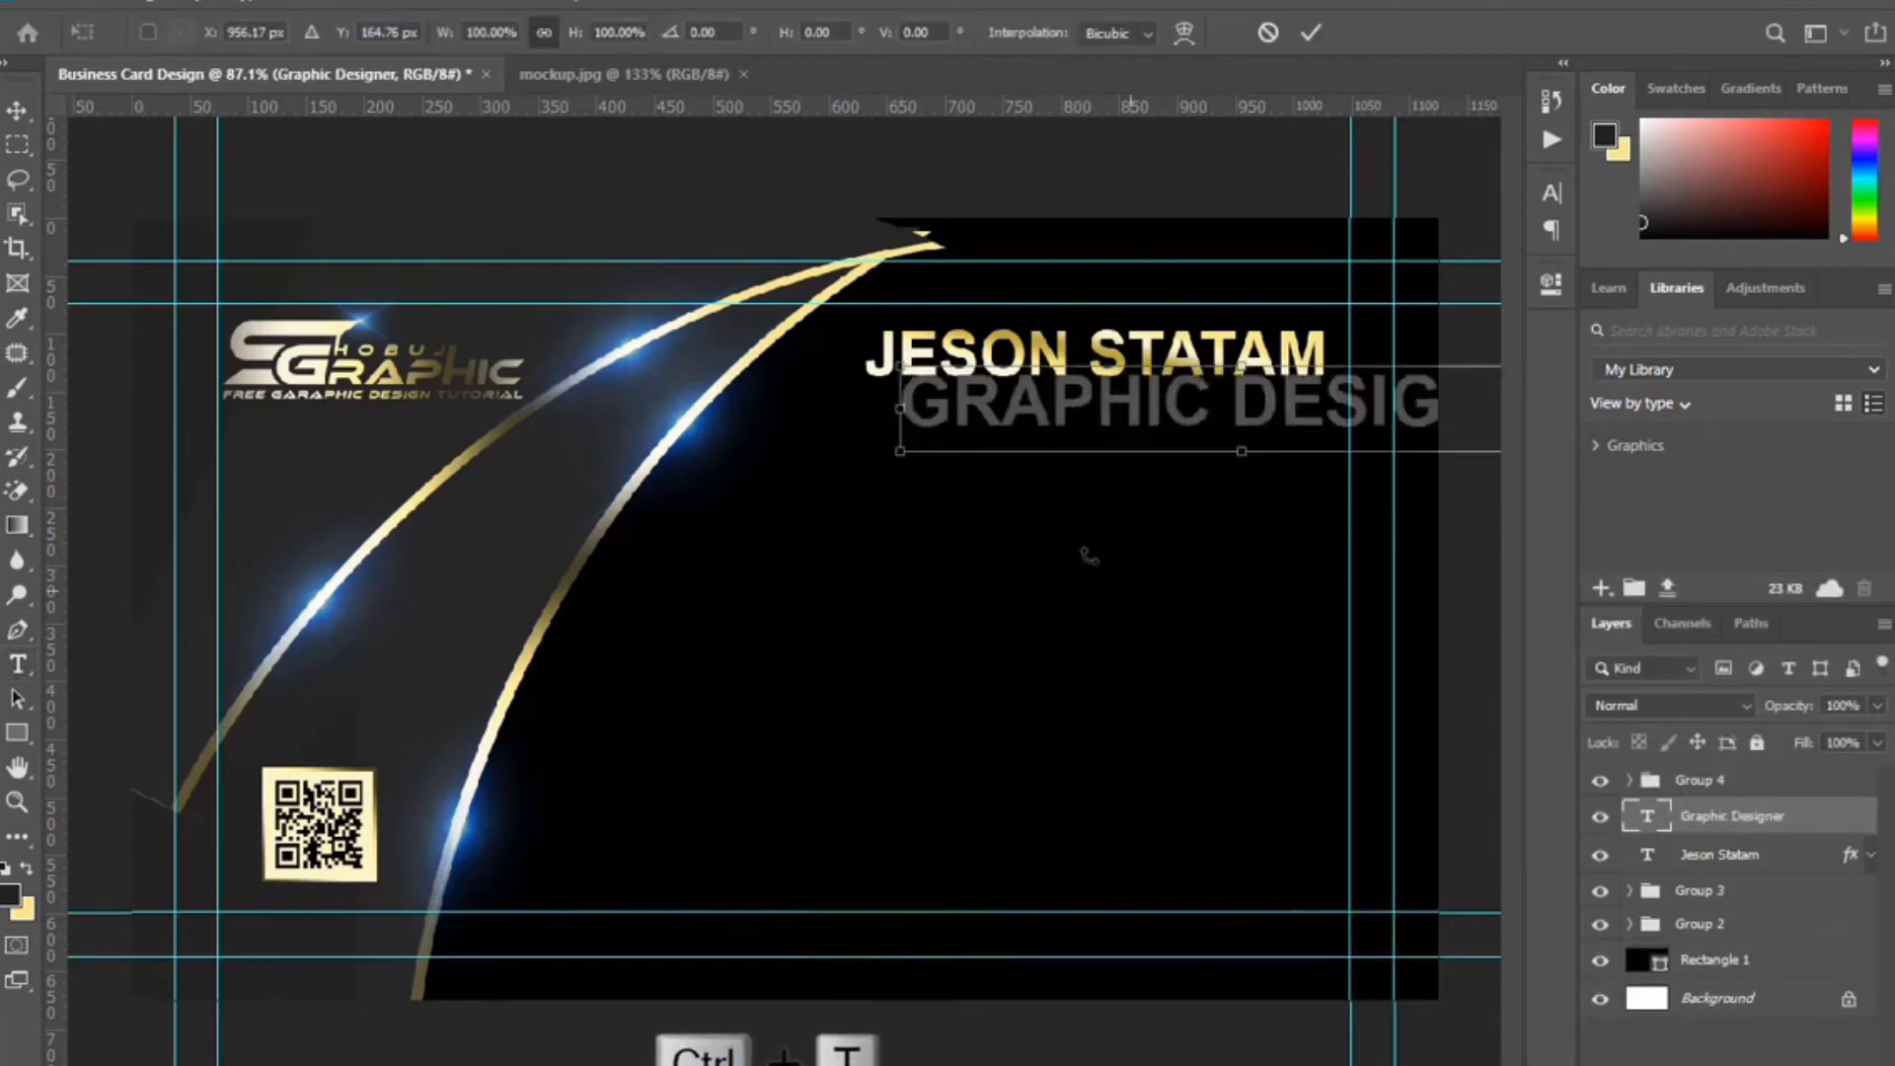
{"action": "left_click_drag", "start_coordinate": [902, 403], "coordinate": [1002, 415]}
{"action": "left_click_drag", "start_coordinate": [1313, 439], "coordinate": [1361, 365]}
{"action": "left_click", "coordinate": [1310, 33]}
Set the title to Regular weight and turn it white with a Color Overlay.
{"action": "left_click", "coordinate": [1554, 197]}
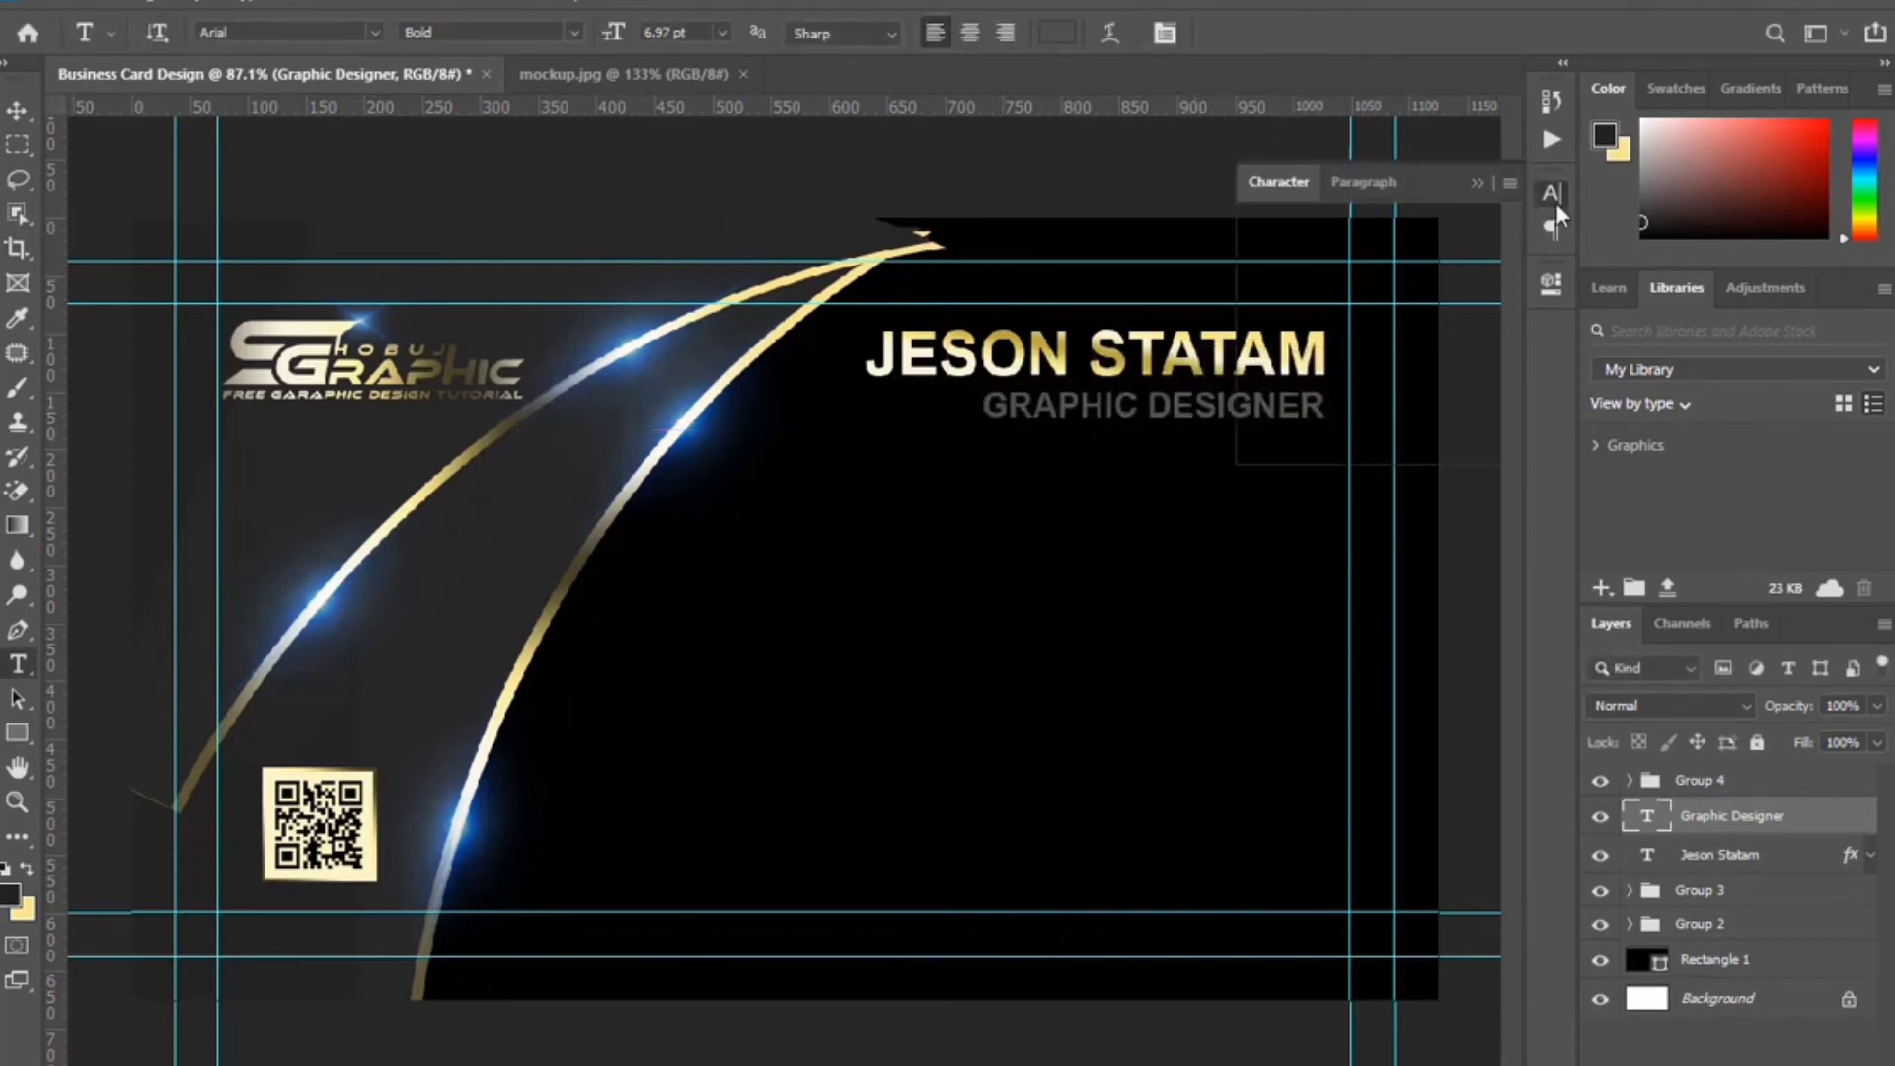
{"action": "left_click", "coordinate": [1507, 233]}
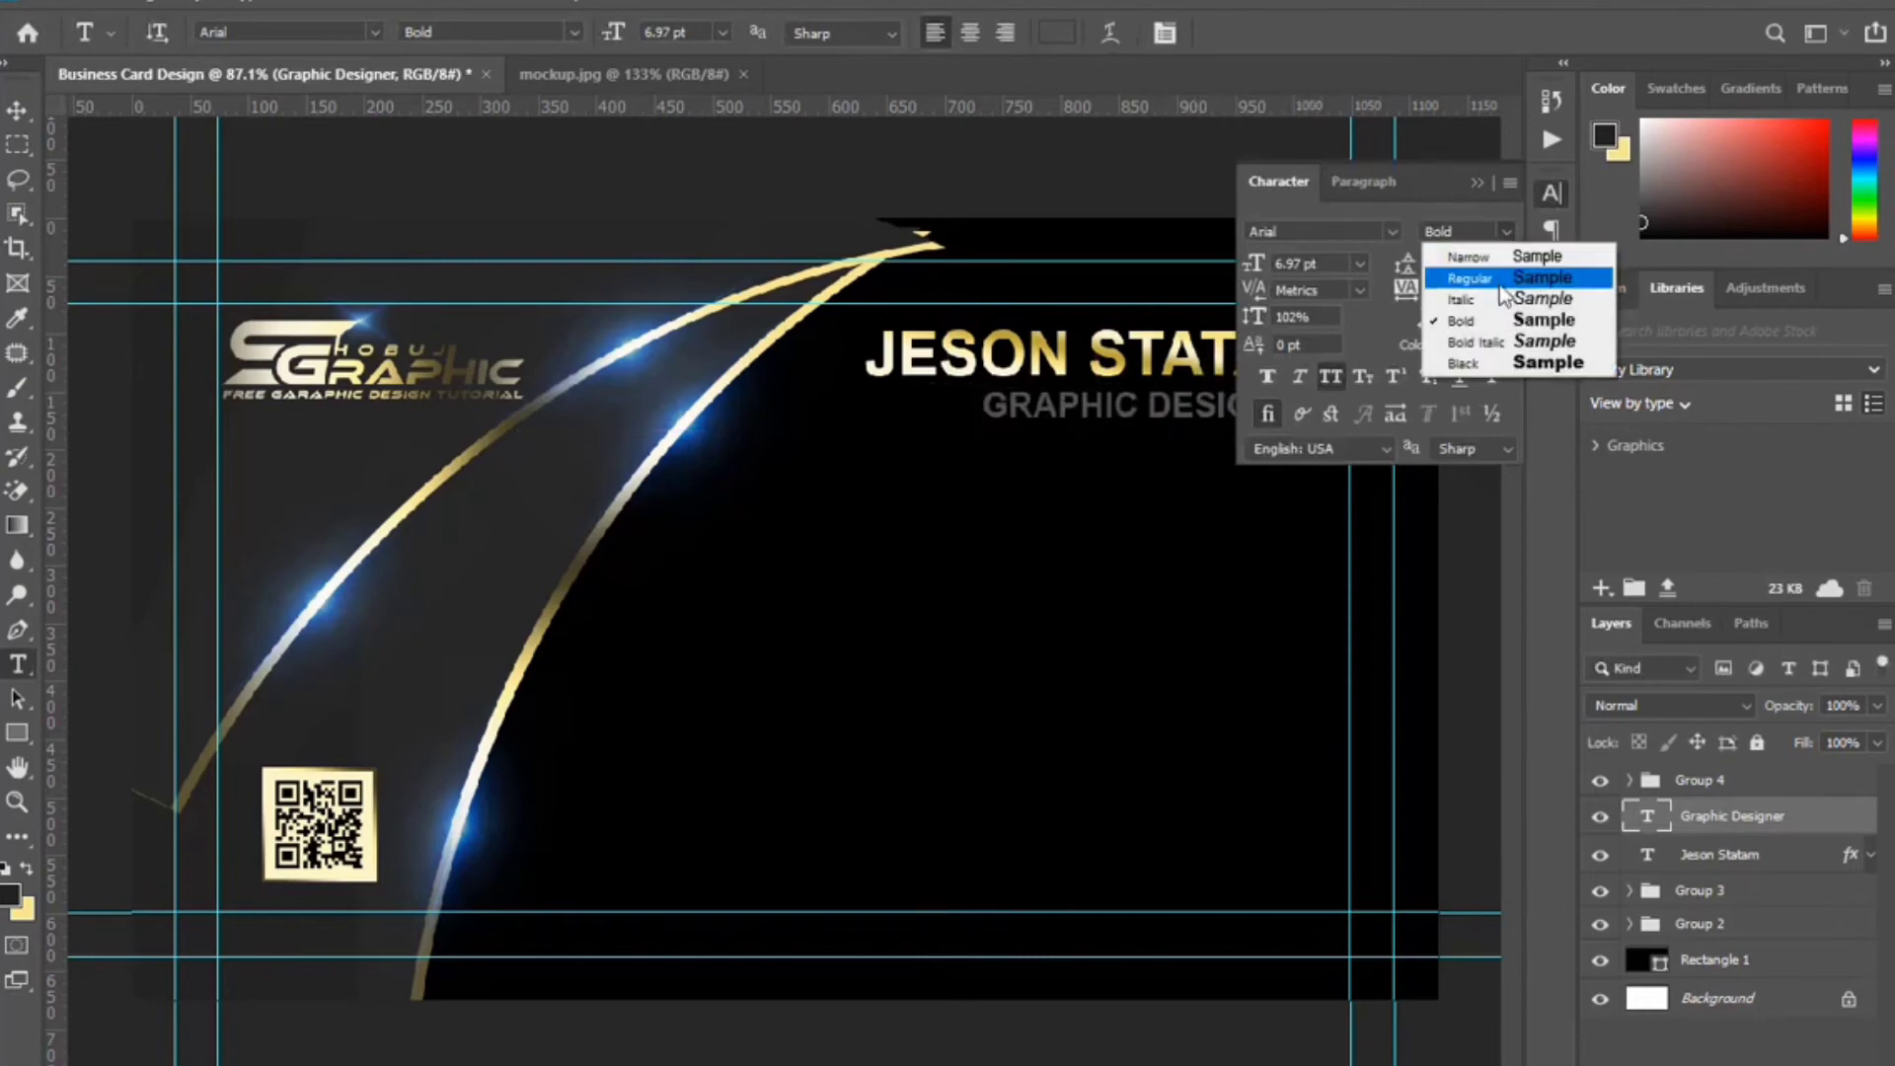
{"action": "left_click", "coordinate": [1500, 282]}
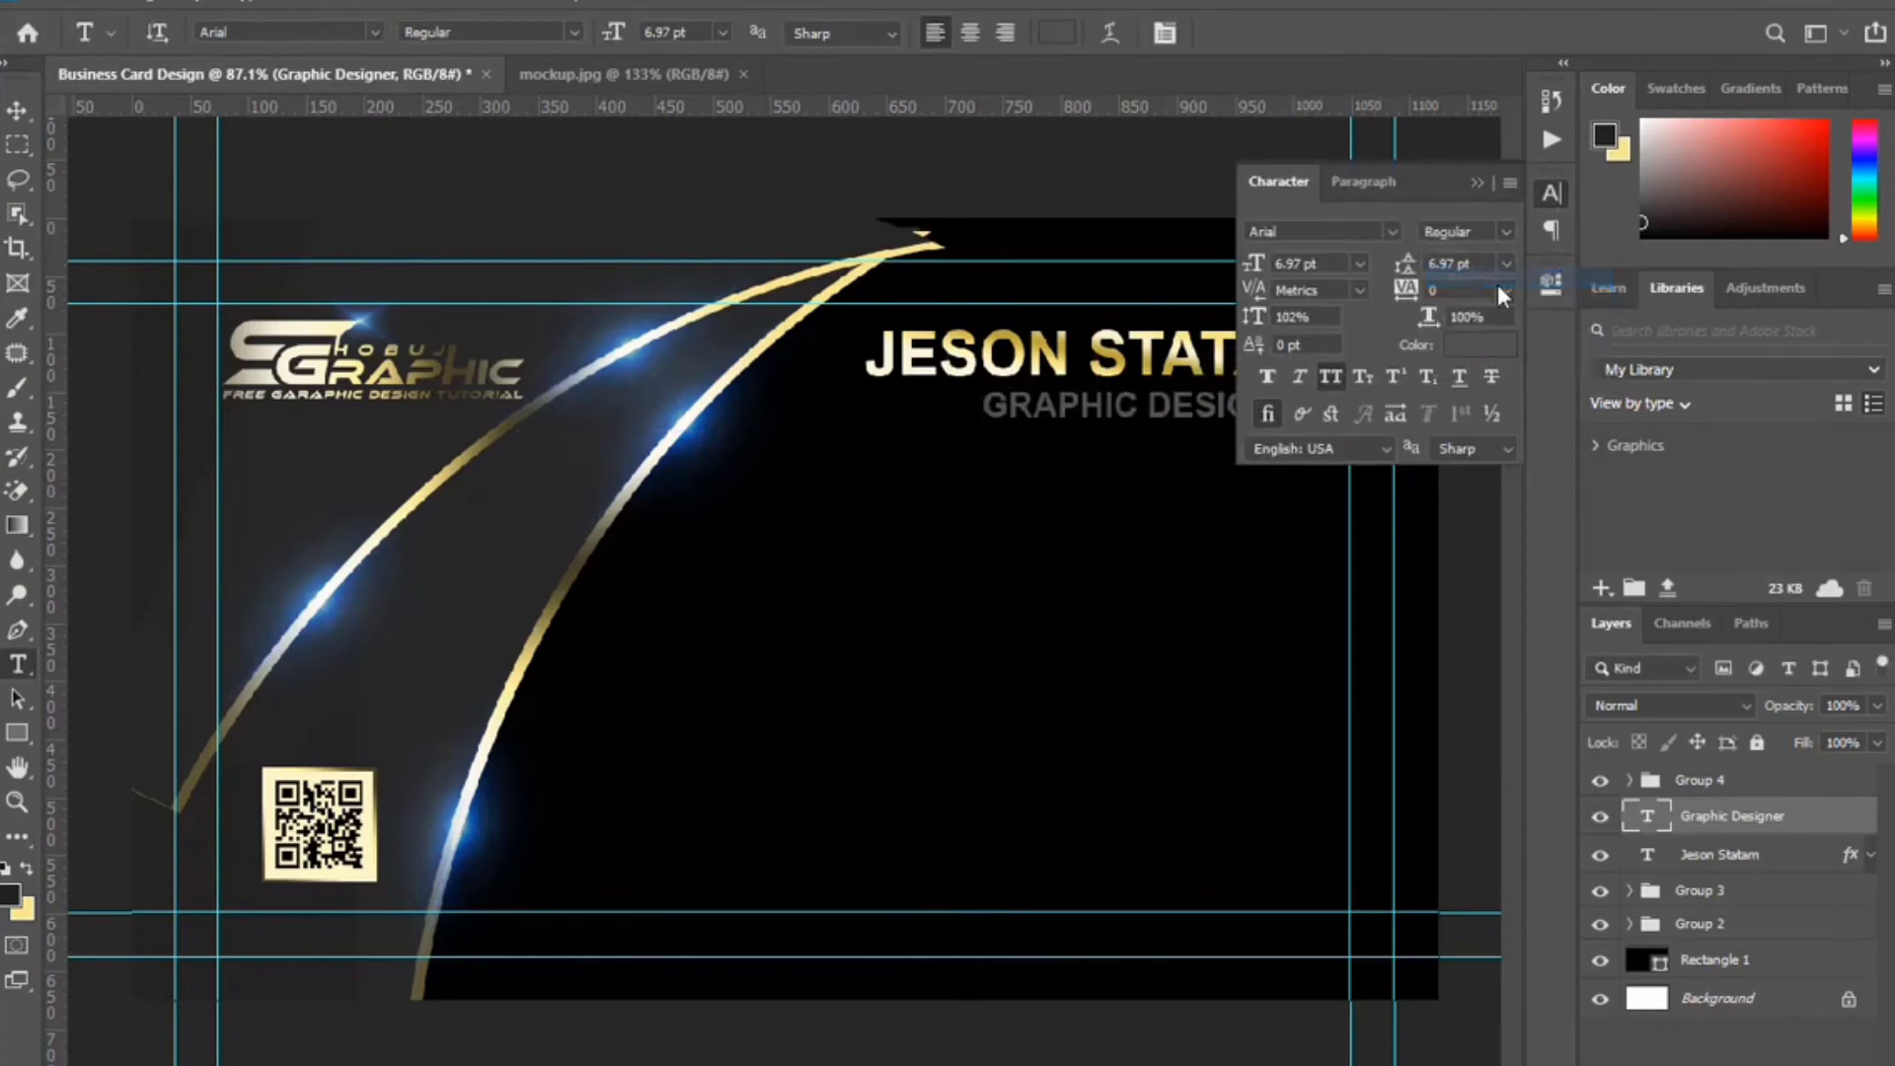
{"action": "left_click", "coordinate": [1476, 184]}
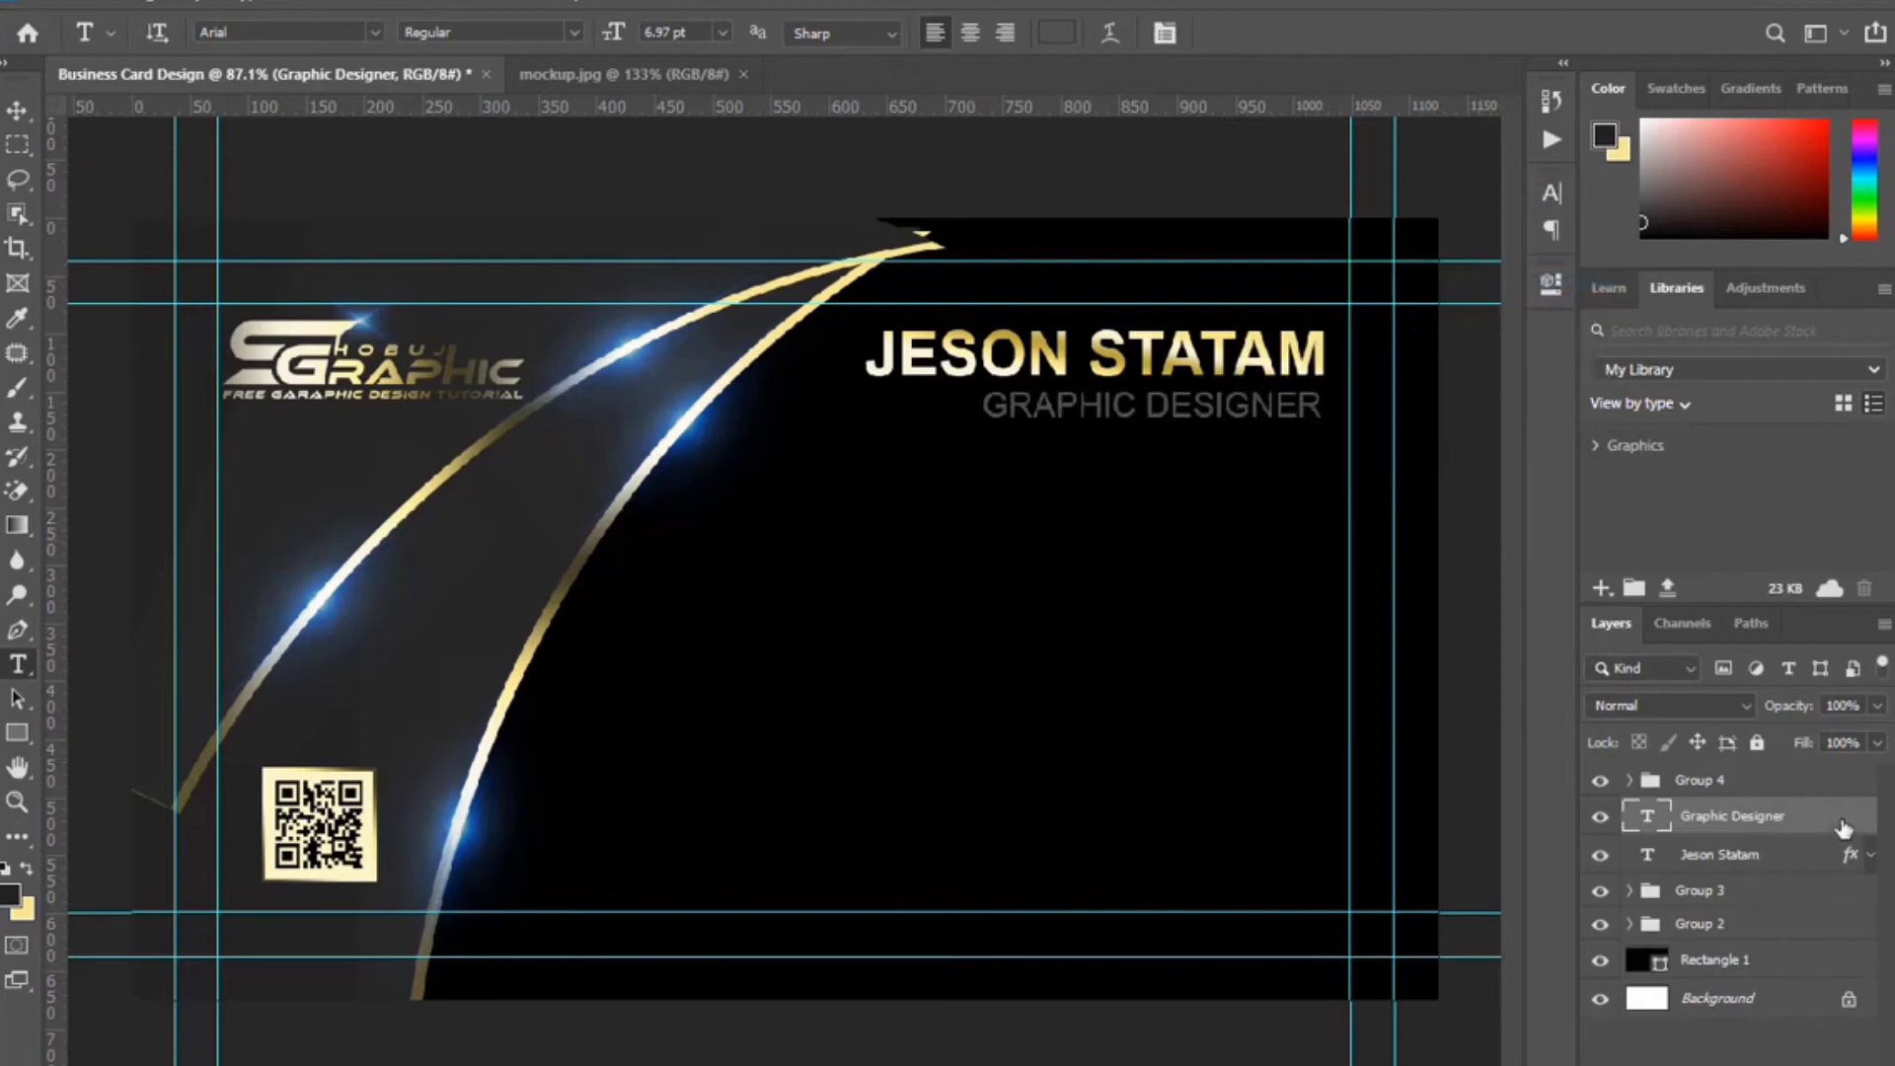
{"action": "left_click", "coordinate": [969, 845]}
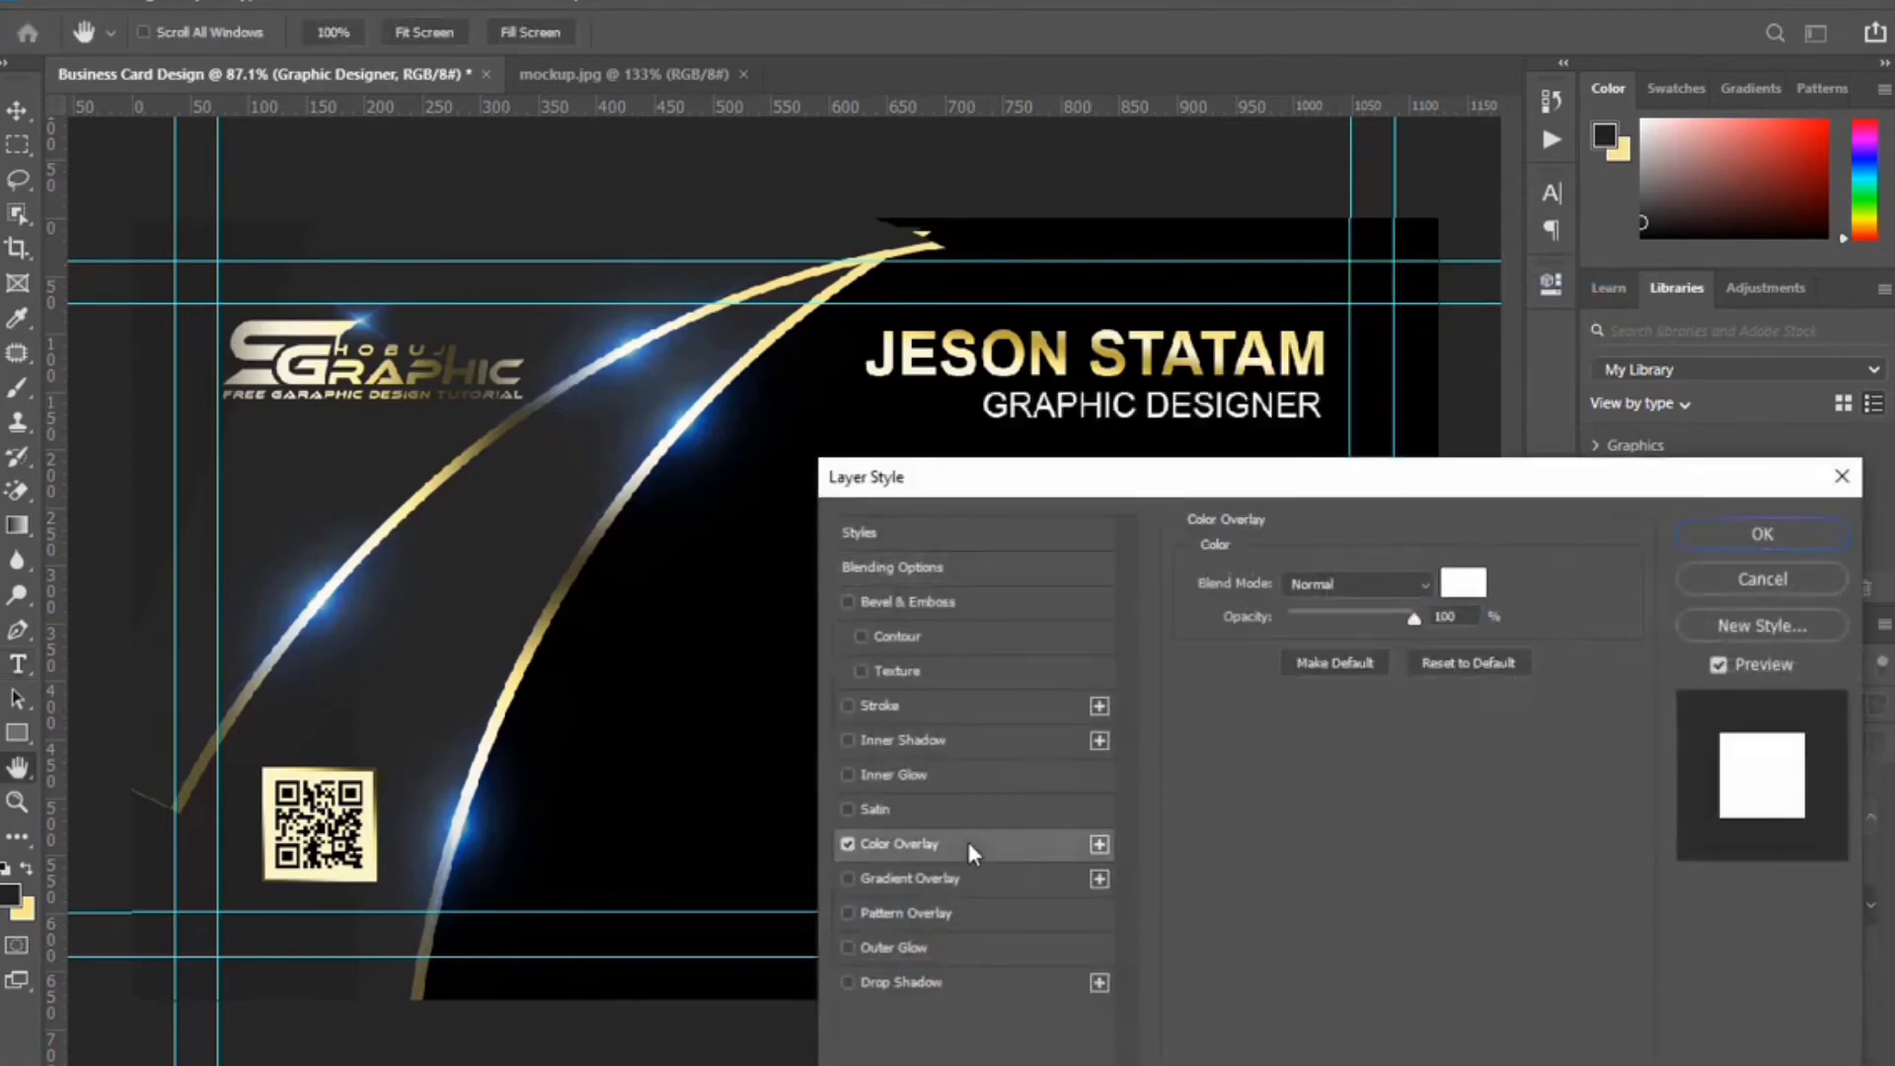
{"action": "left_click", "coordinate": [1791, 527]}
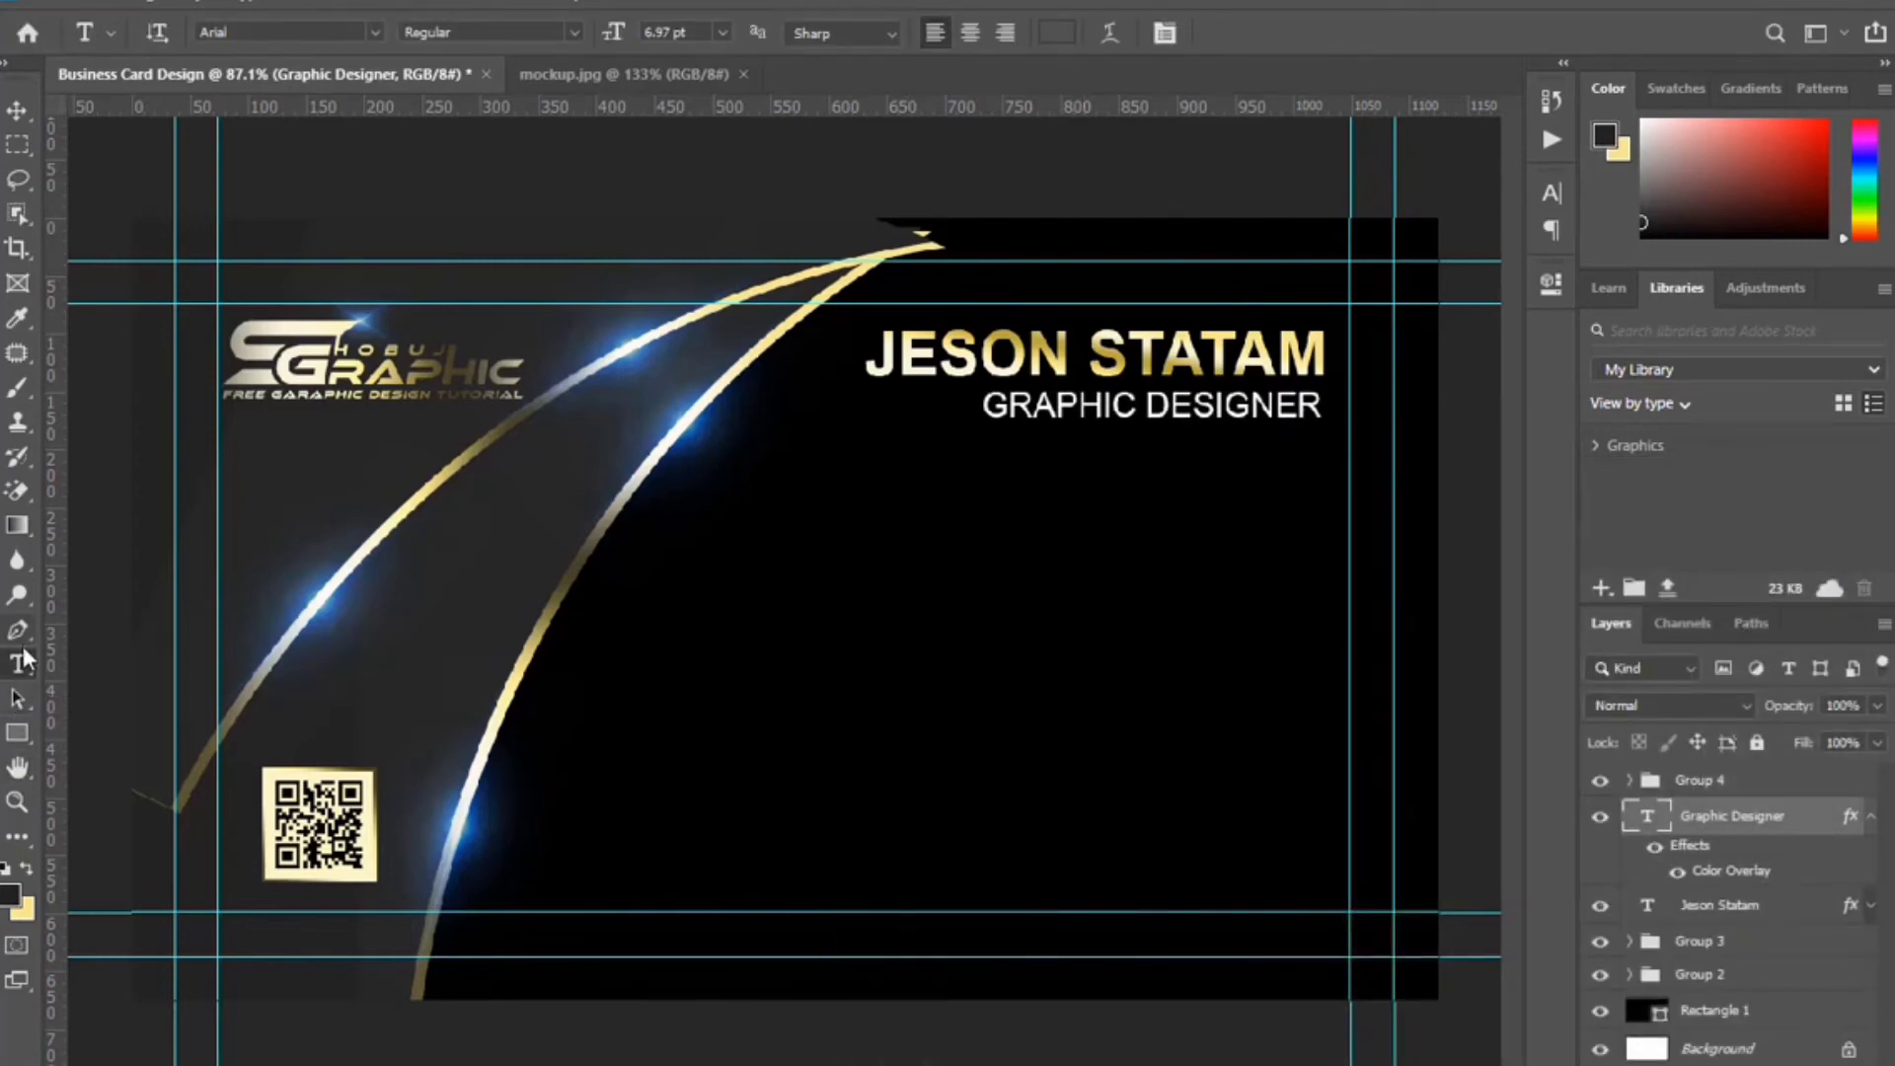
{"action": "left_click", "coordinate": [18, 733]}
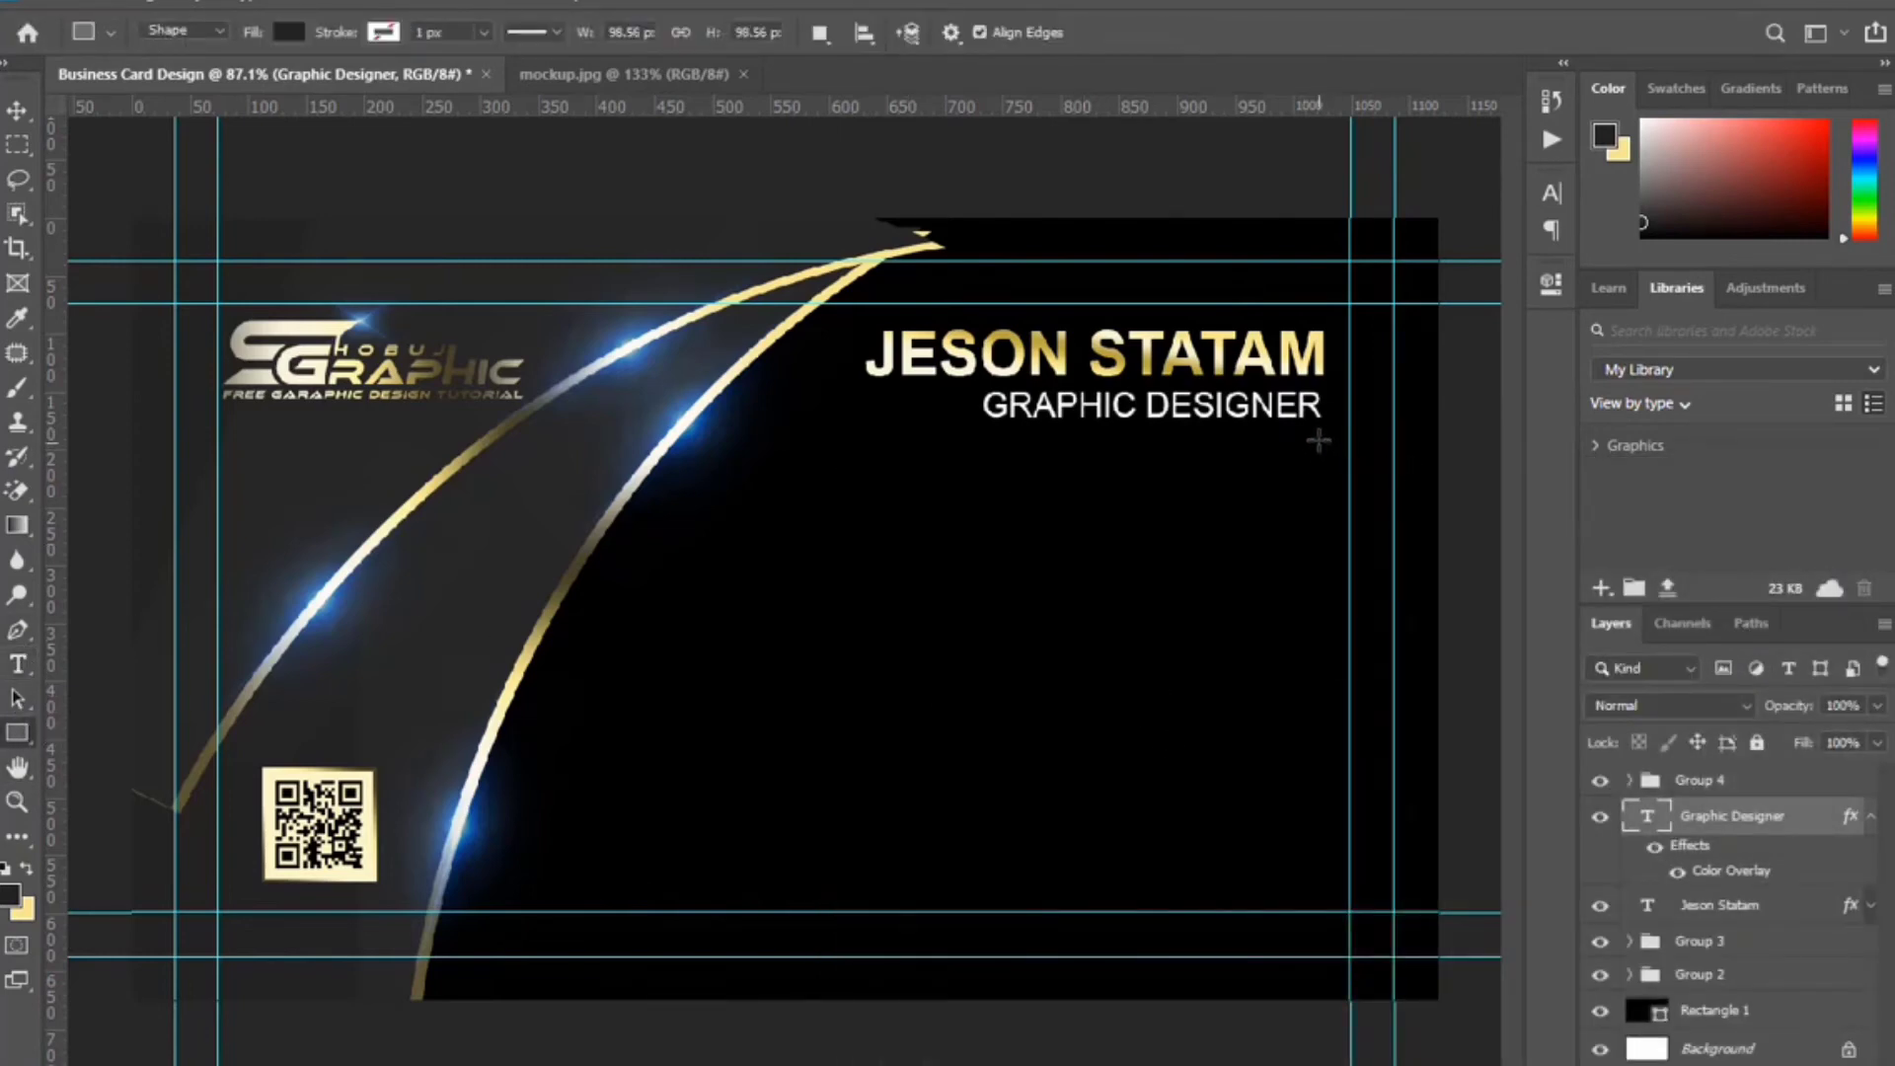
Draw a thin divider line under the title and give it a gold Gradient Overlay.
{"action": "left_click_drag", "start_coordinate": [1323, 438], "coordinate": [912, 443]}
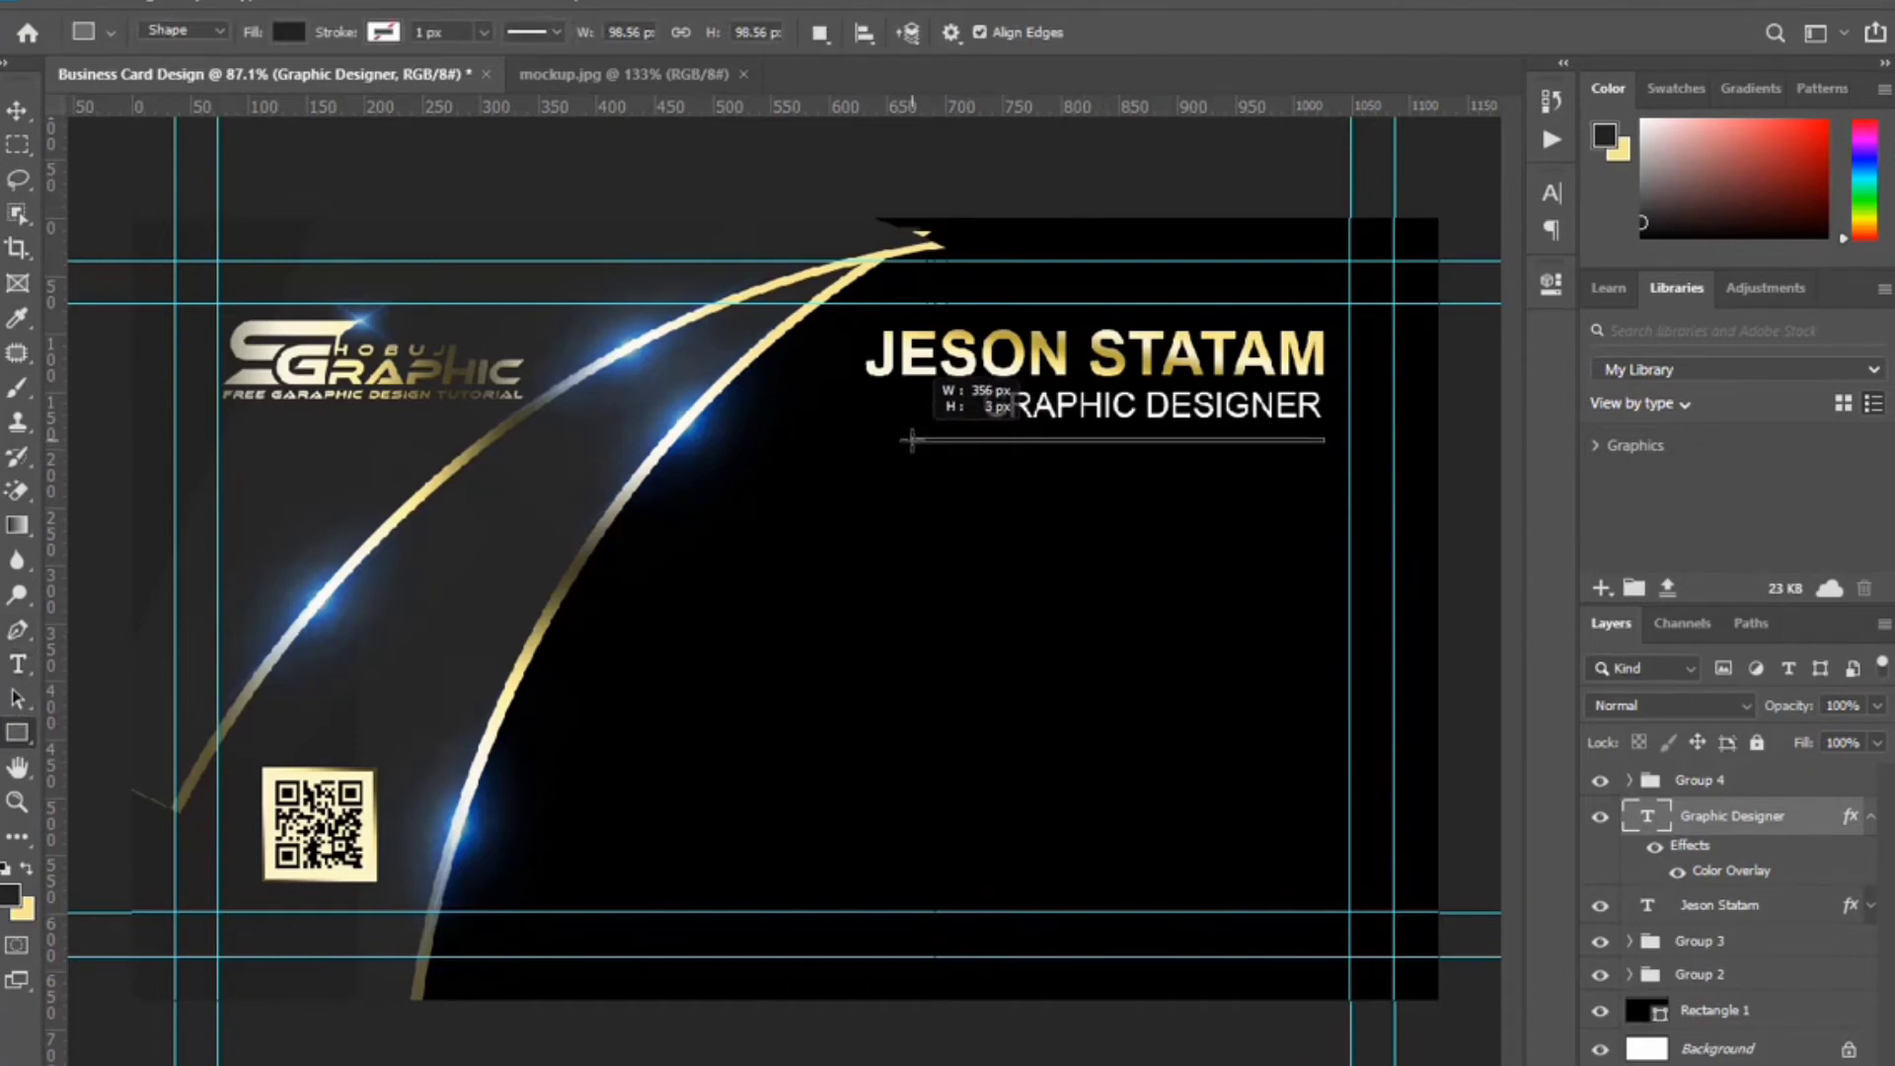
{"action": "left_click", "coordinate": [1490, 272]}
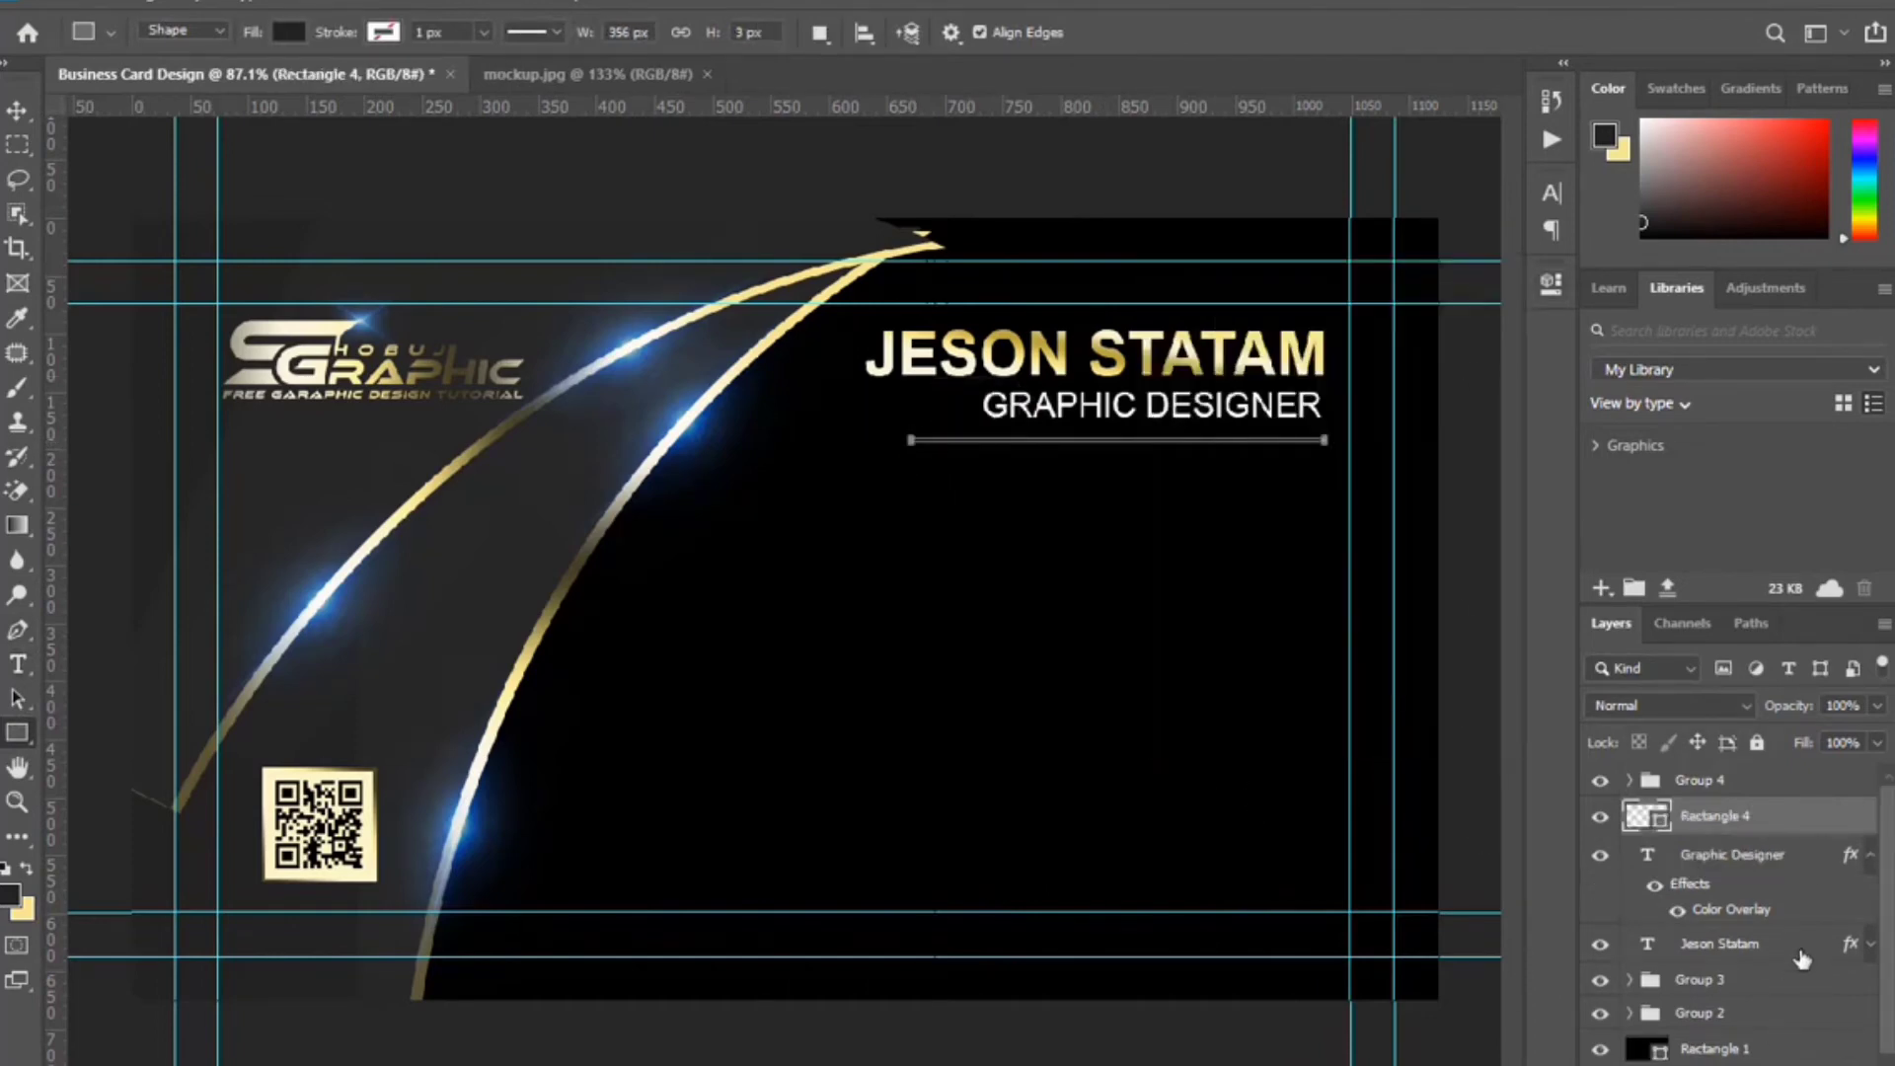
{"action": "double_click", "coordinate": [1796, 816]}
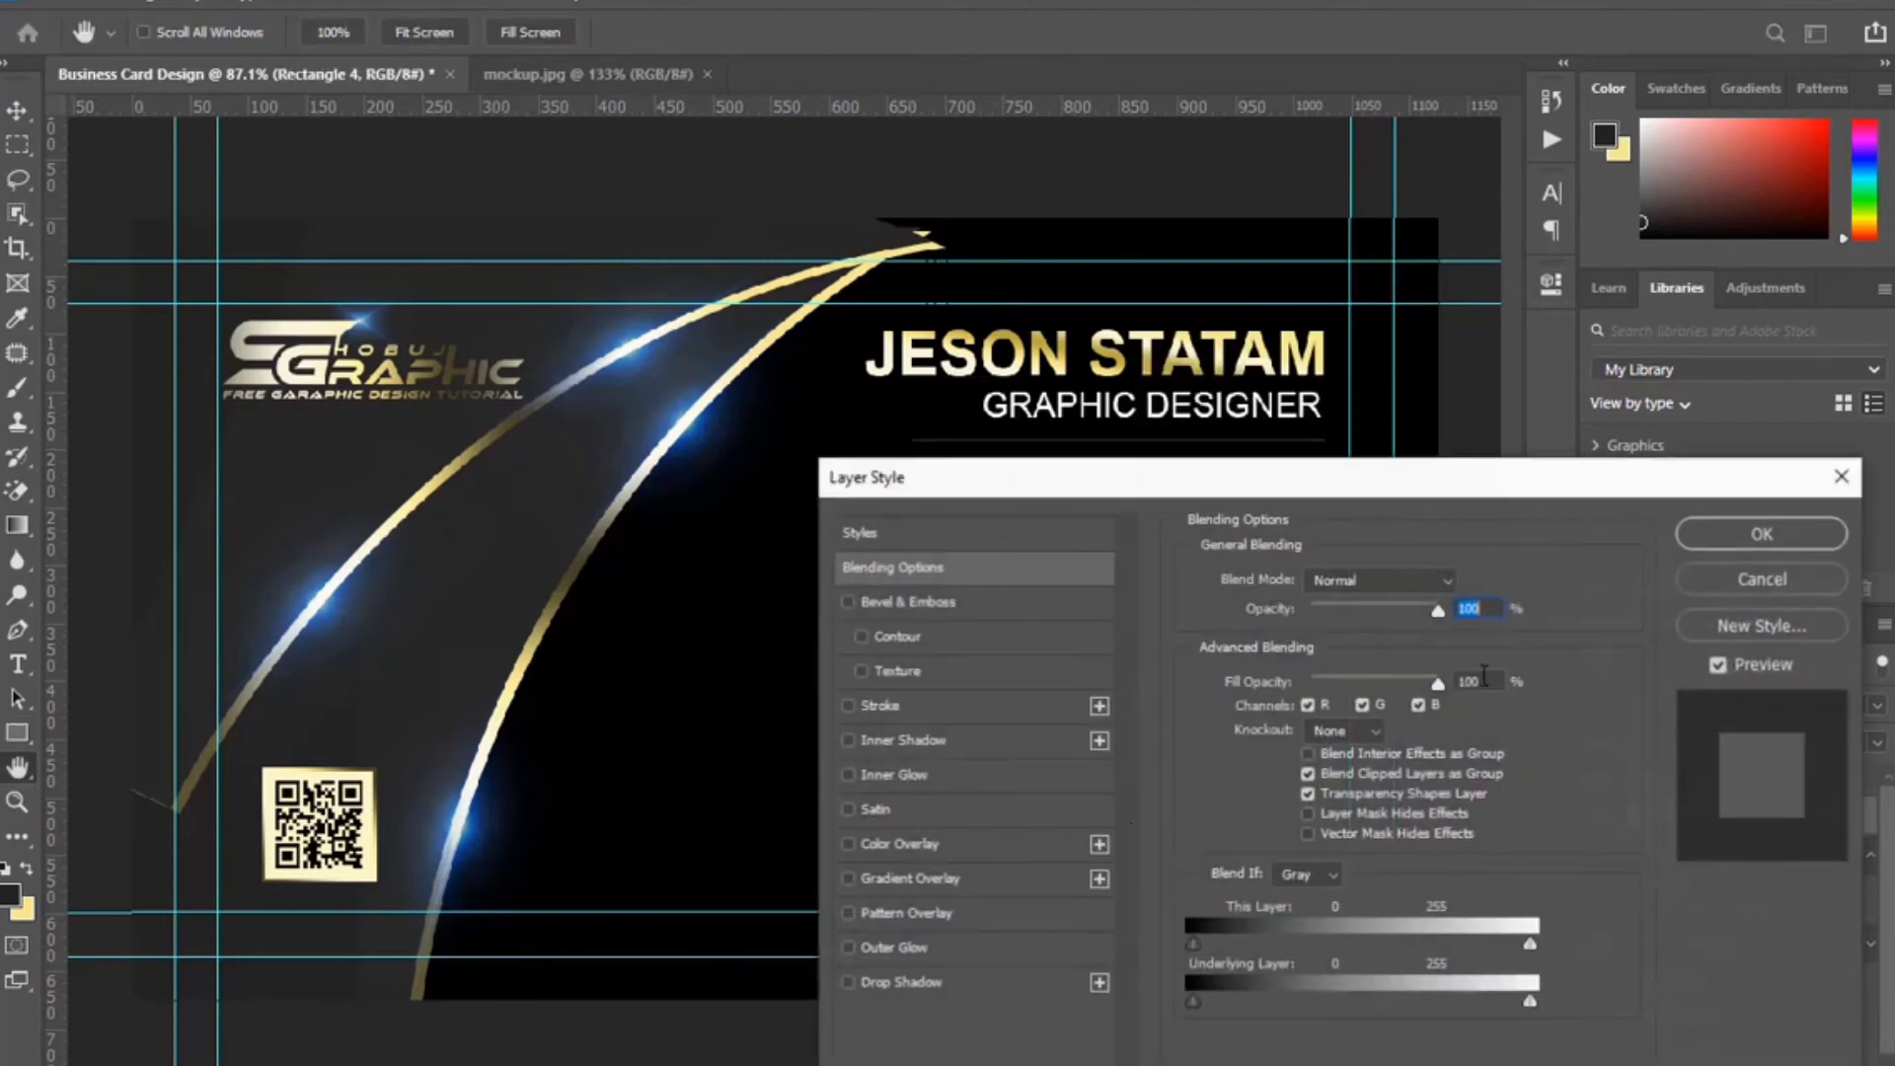
{"action": "left_click", "coordinate": [988, 884]}
{"action": "left_click", "coordinate": [1763, 534]}
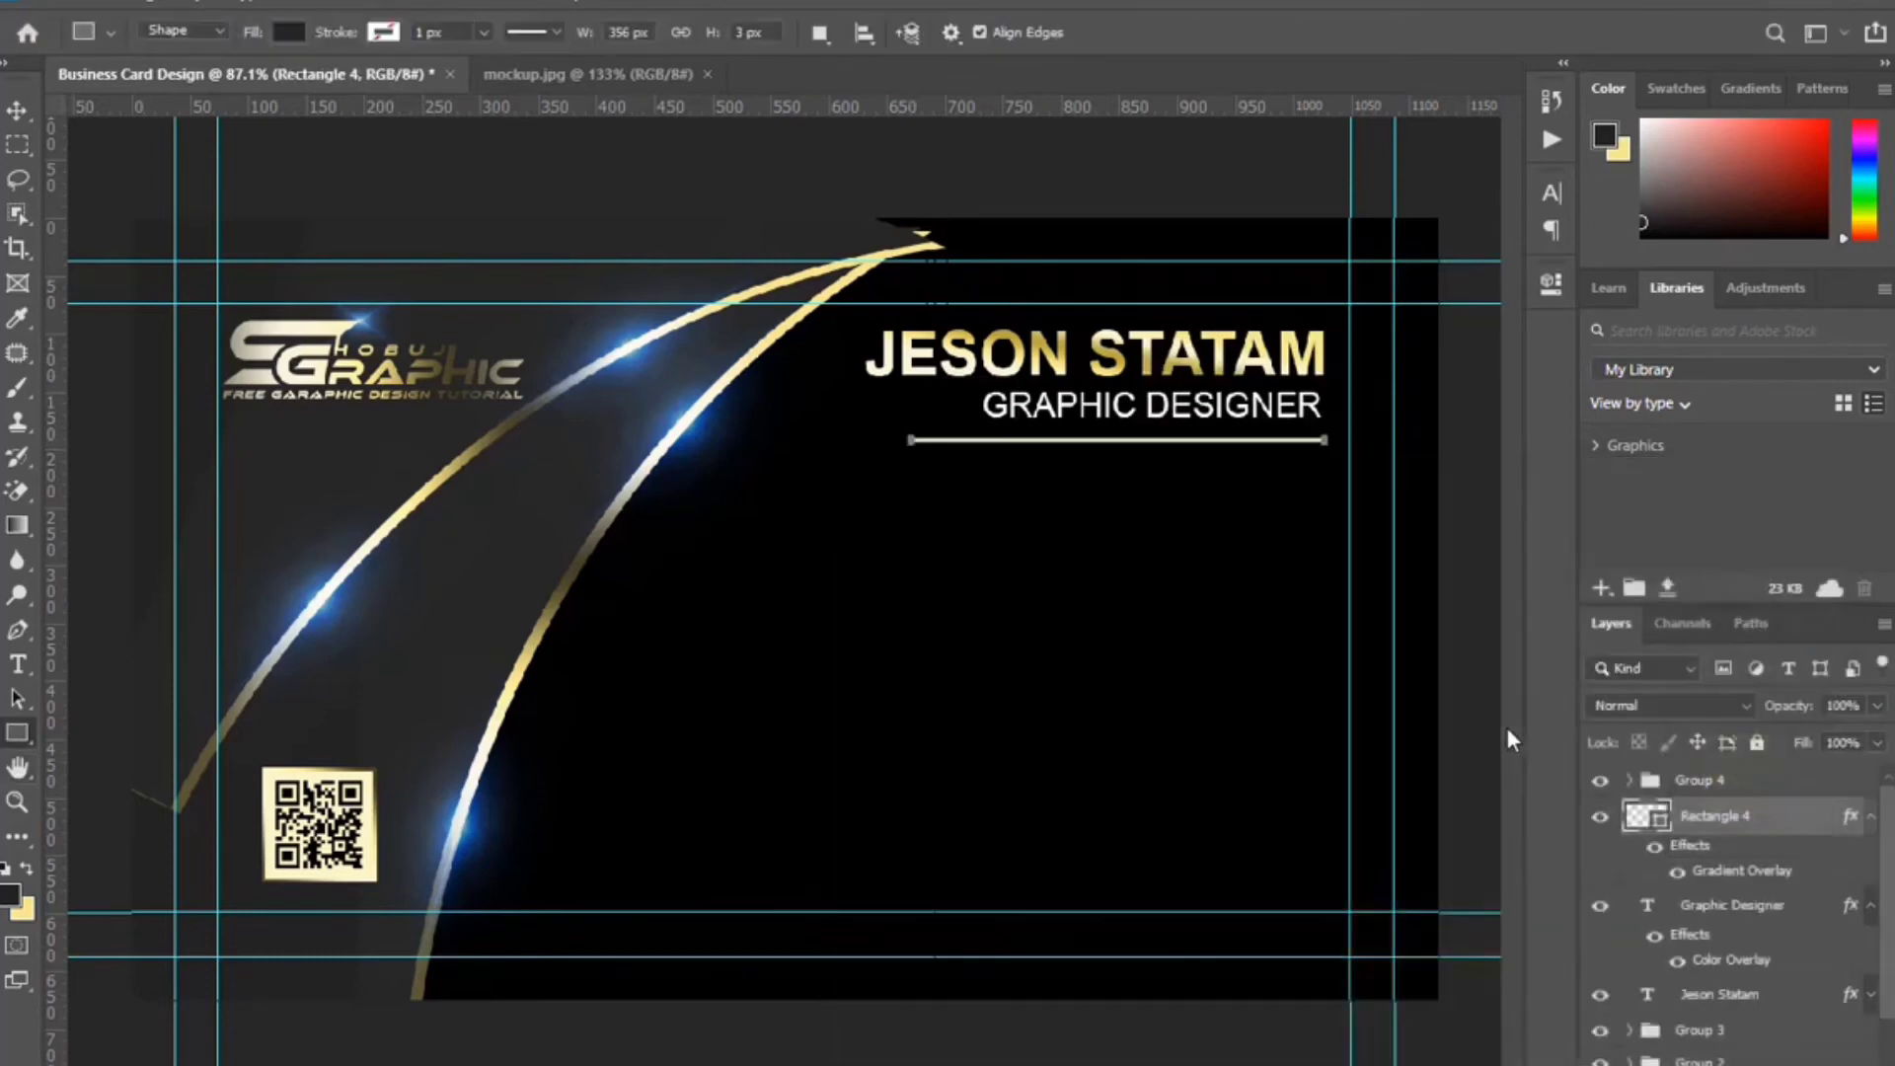
Draw a small square on a new layer below the divider with a gold Gradient Overlay.
{"action": "key", "text": "ctrl+shift+alt+n"}
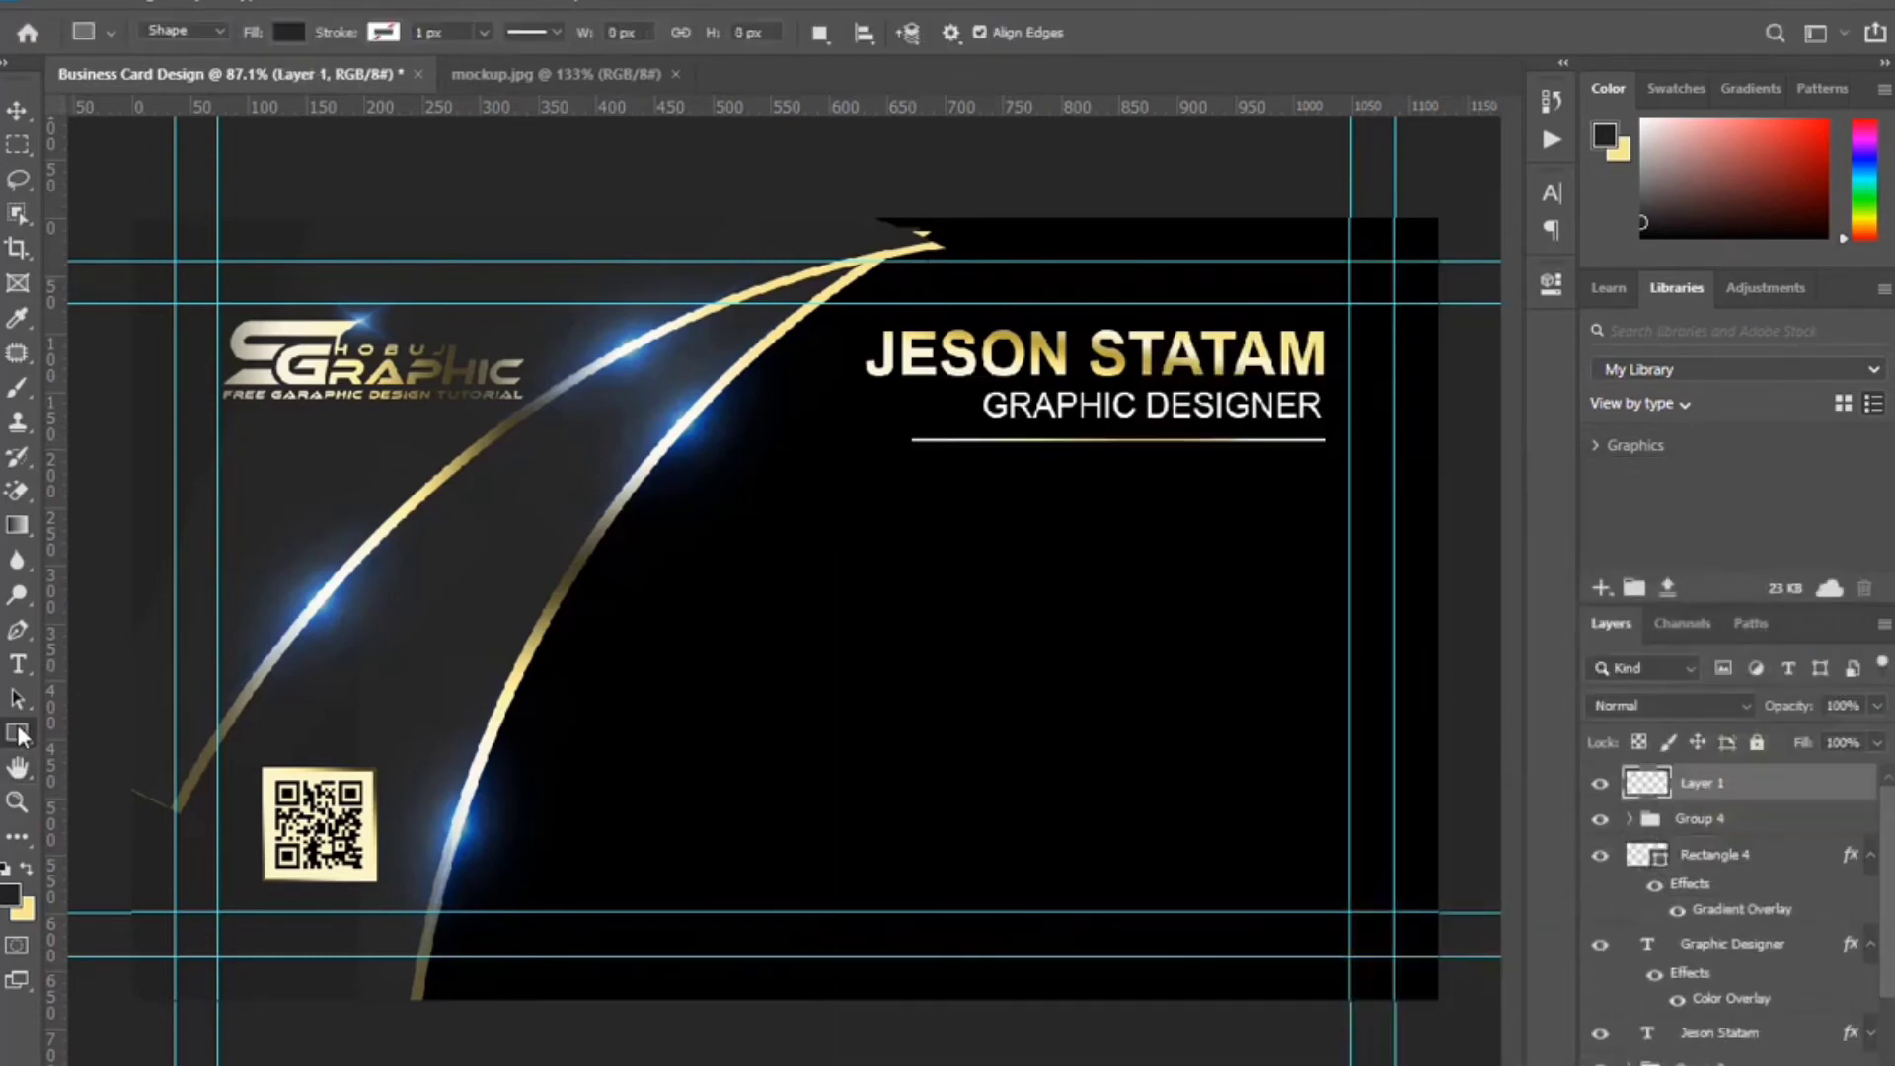
{"action": "left_click_drag", "start_coordinate": [1270, 475], "coordinate": [1321, 581]}
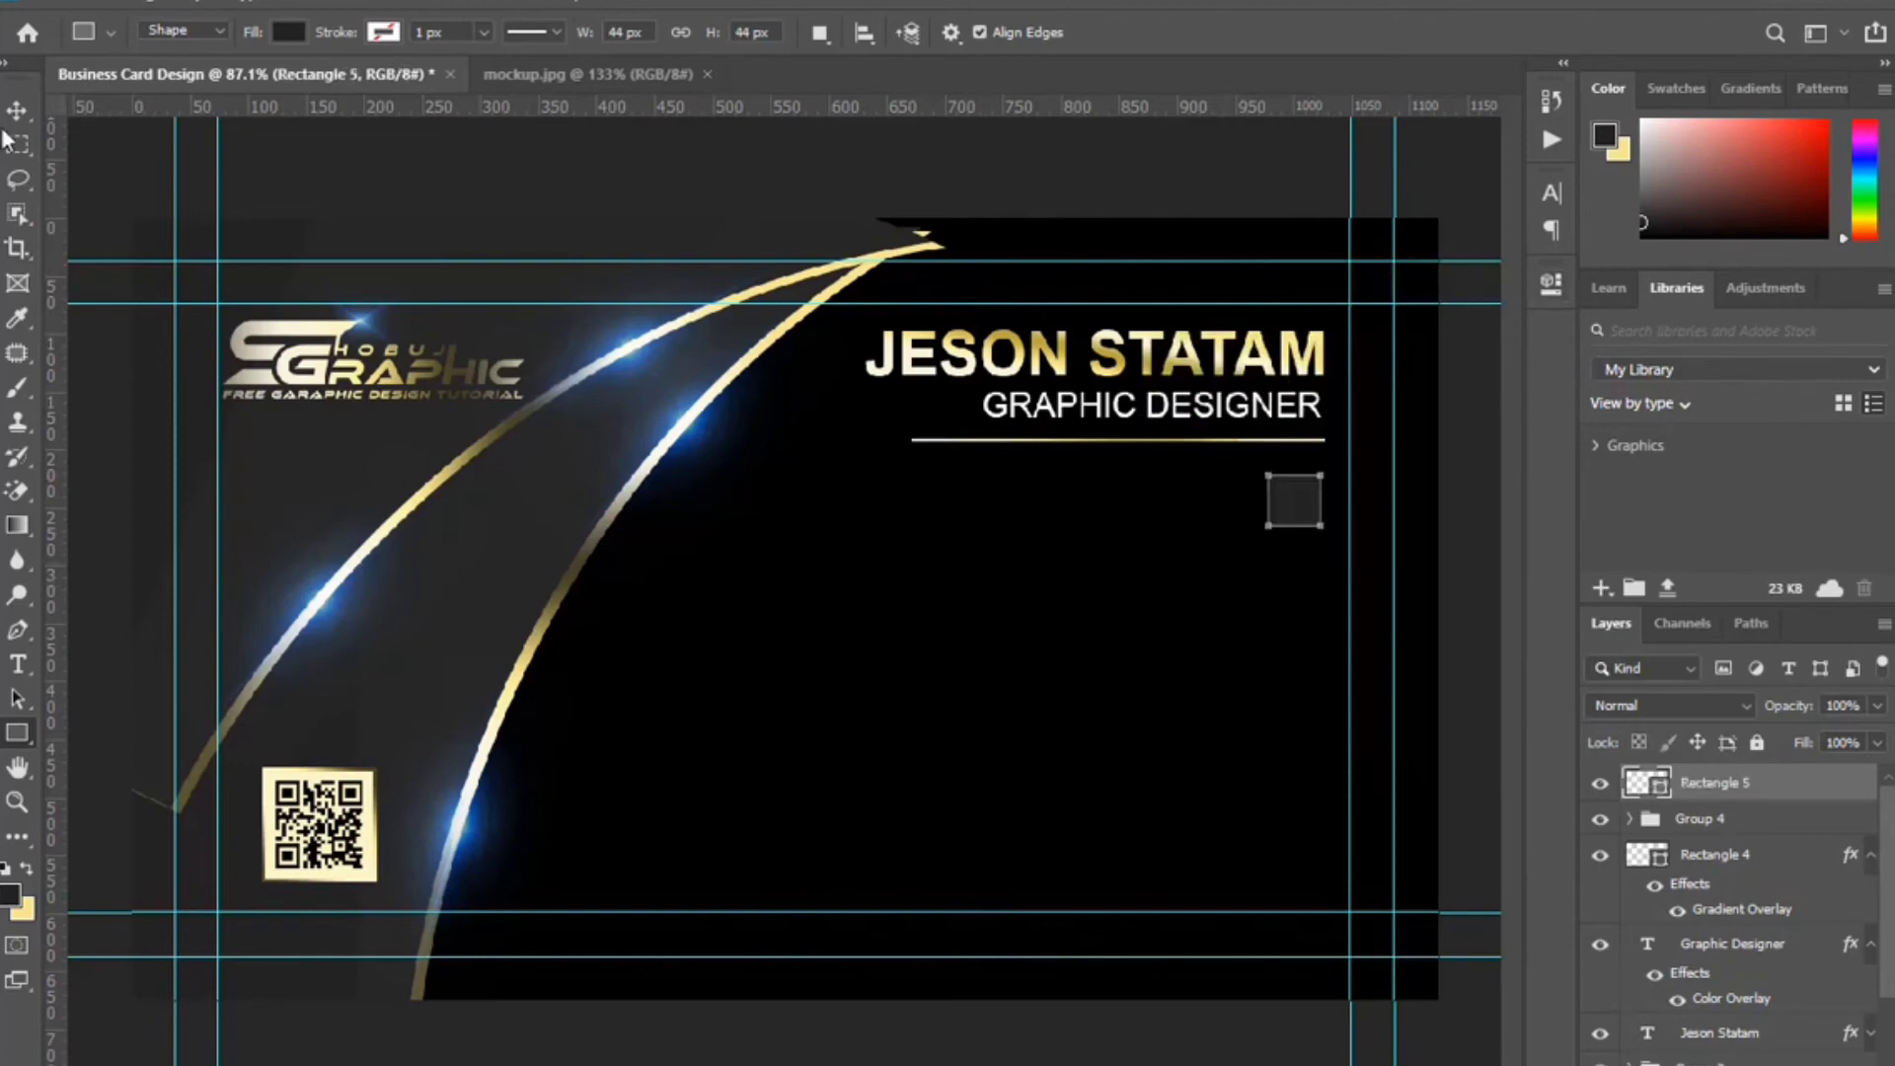
{"action": "key", "text": "v"}
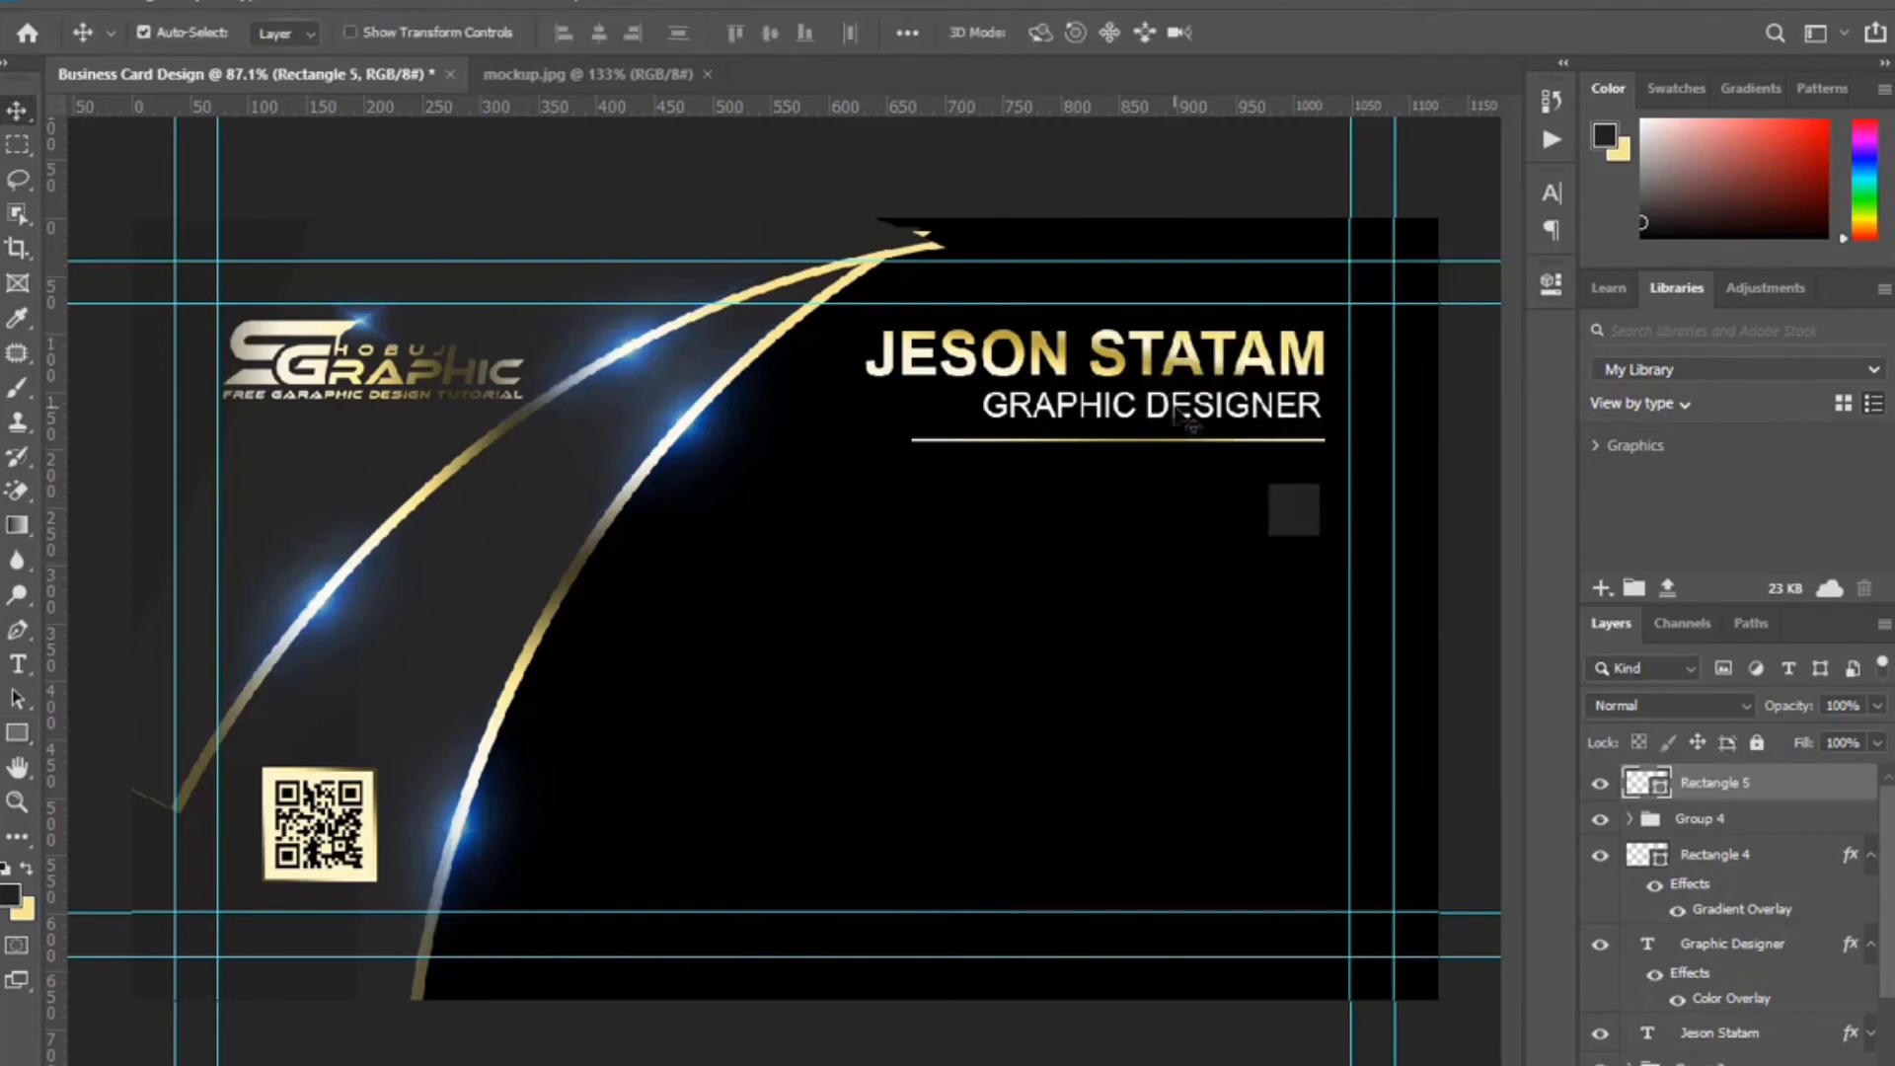
{"action": "key", "text": "Down"}
{"action": "key", "text": "Down"}
{"action": "key", "text": "Down"}
{"action": "key", "text": "Down"}
{"action": "key", "text": "Down"}
{"action": "key", "text": "Down"}
{"action": "key", "text": "Down"}
{"action": "key", "text": "Down"}
{"action": "key", "text": "Down"}
{"action": "key", "text": "Down"}
{"action": "key", "text": "Down"}
{"action": "key", "text": "Down"}
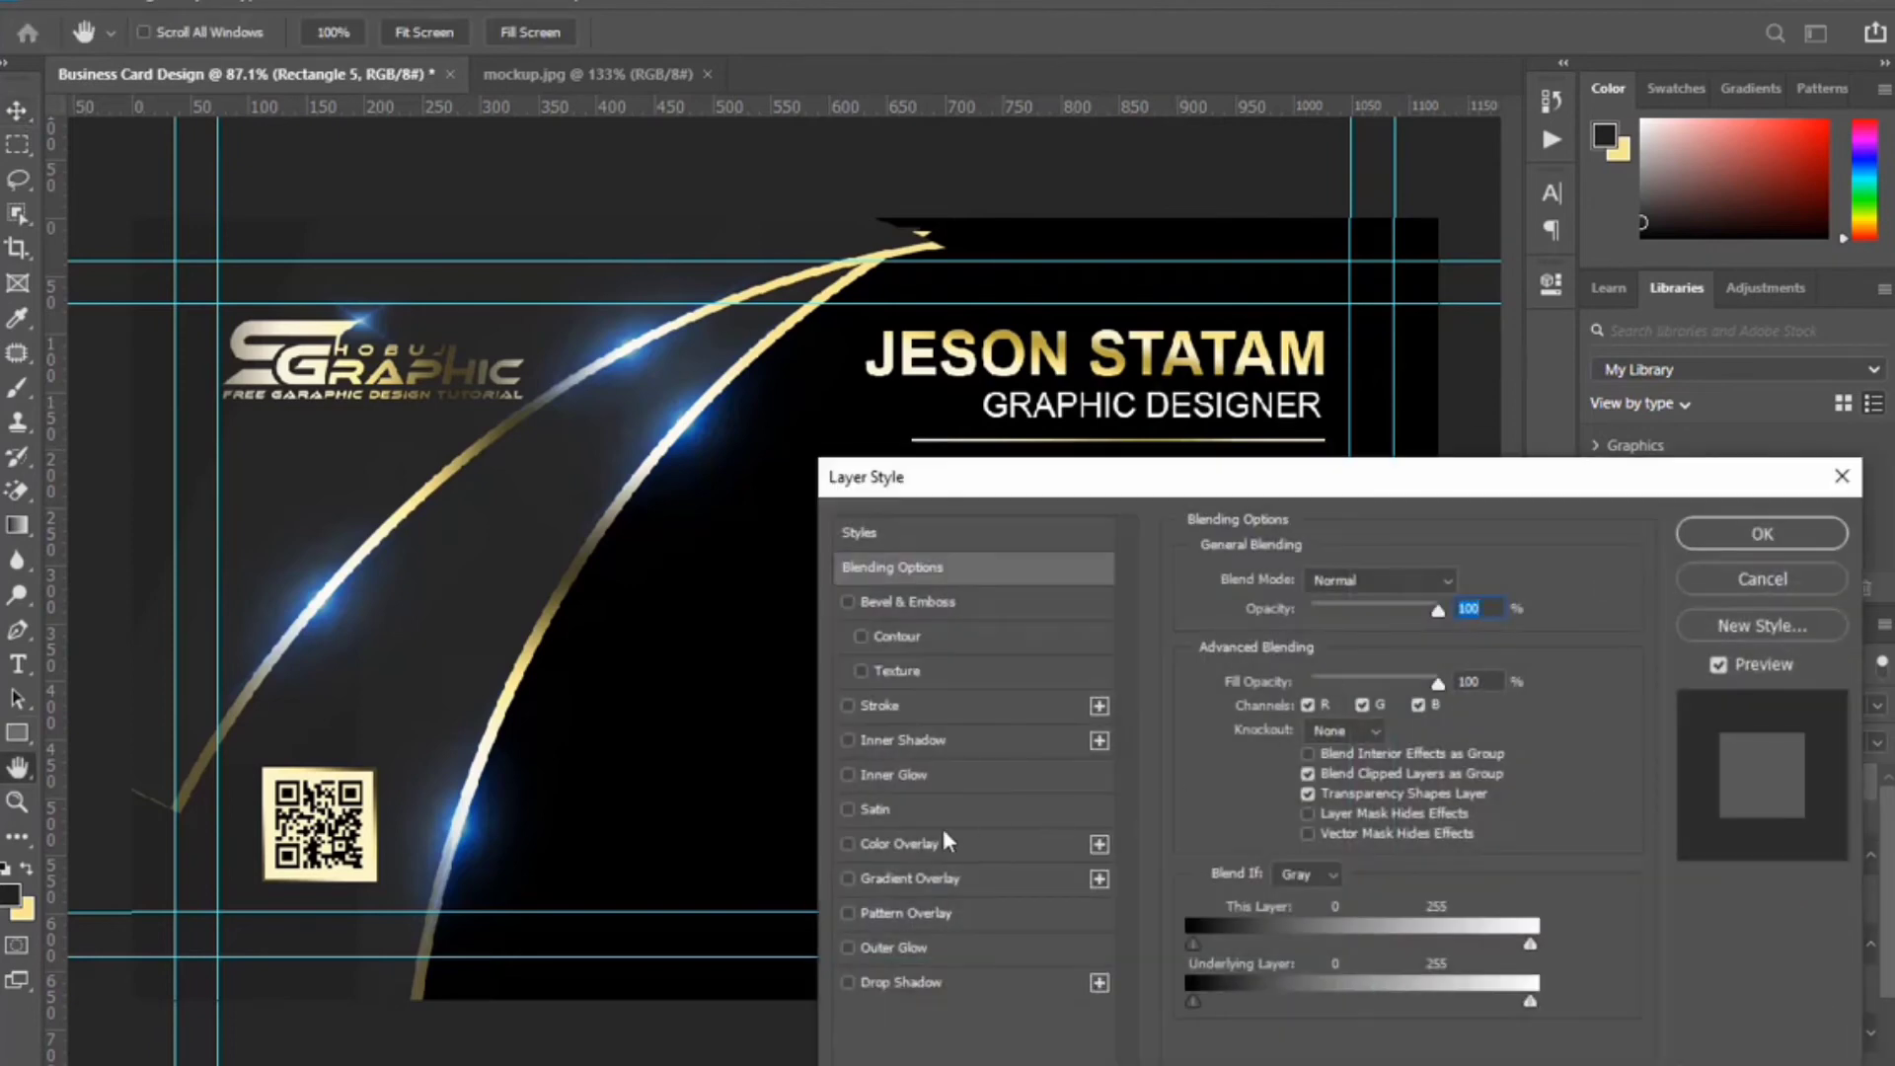
{"action": "left_click", "coordinate": [966, 878]}
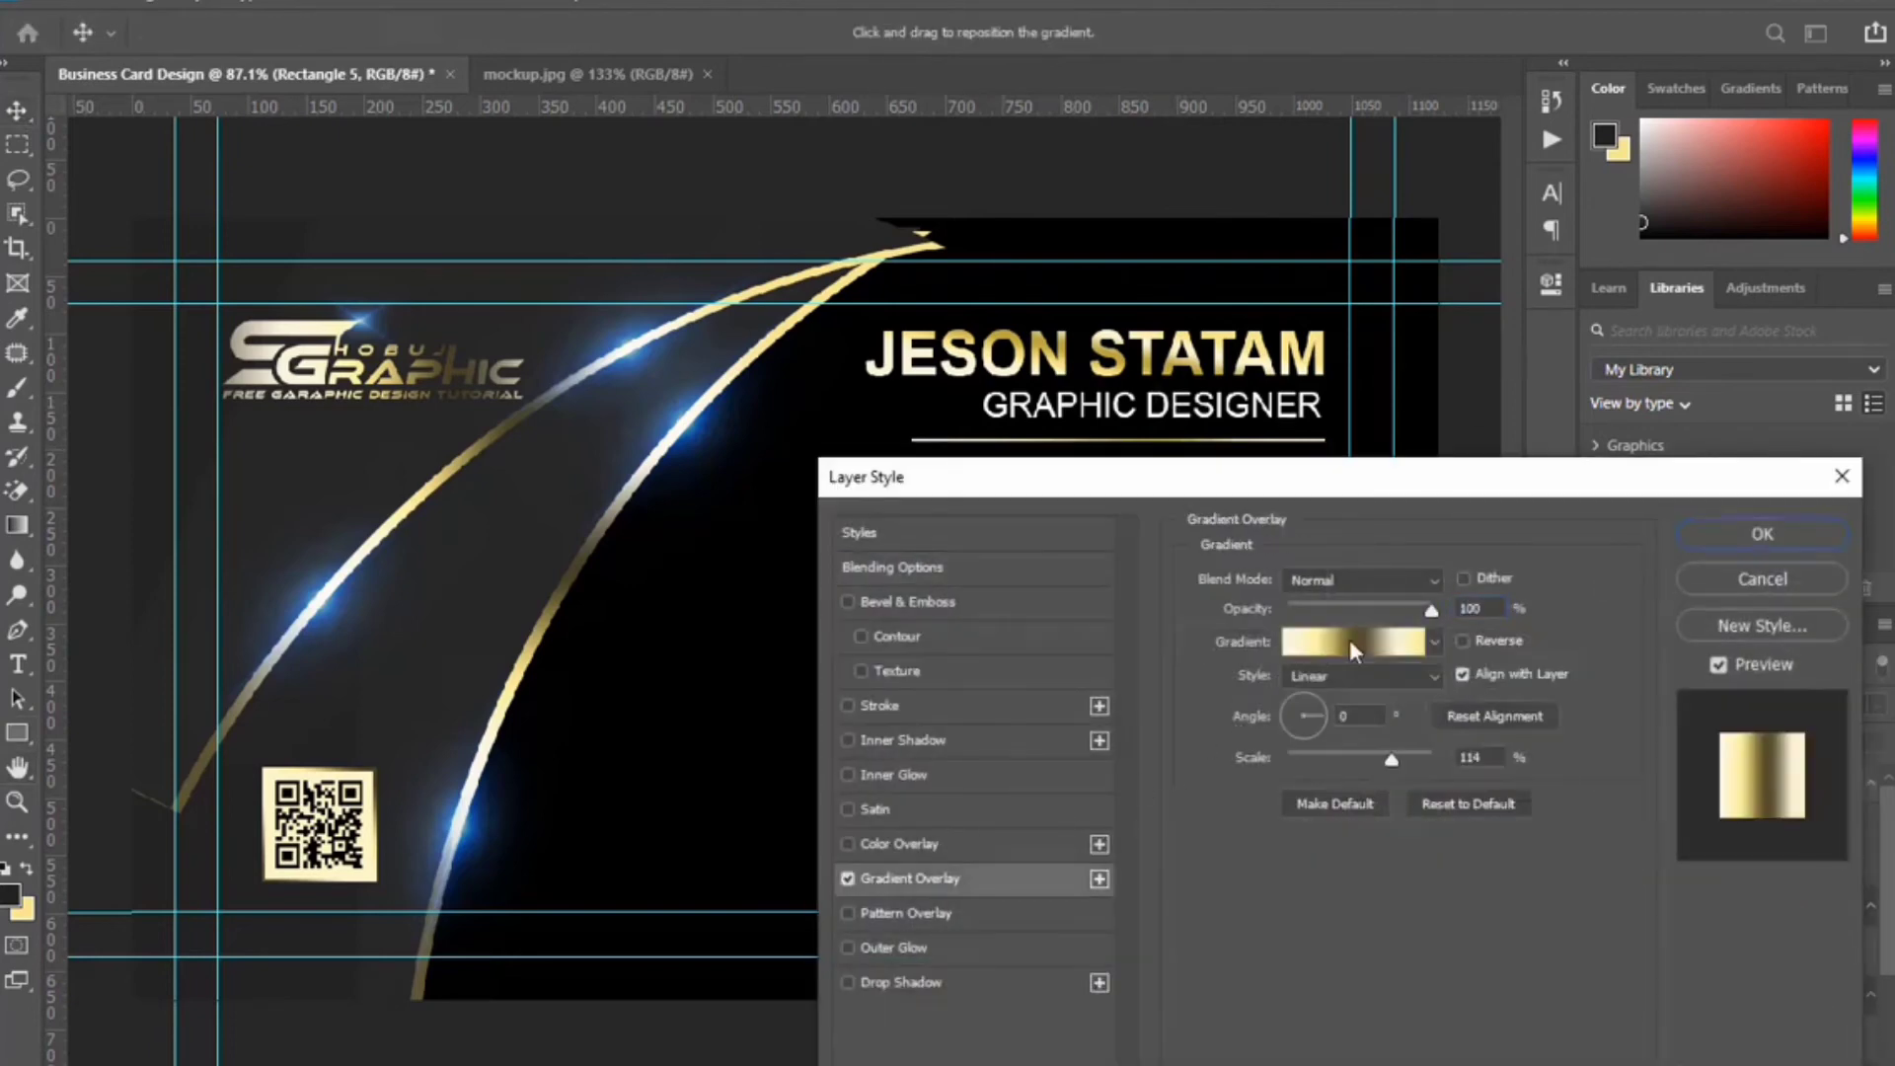
{"action": "left_click", "coordinate": [1802, 533]}
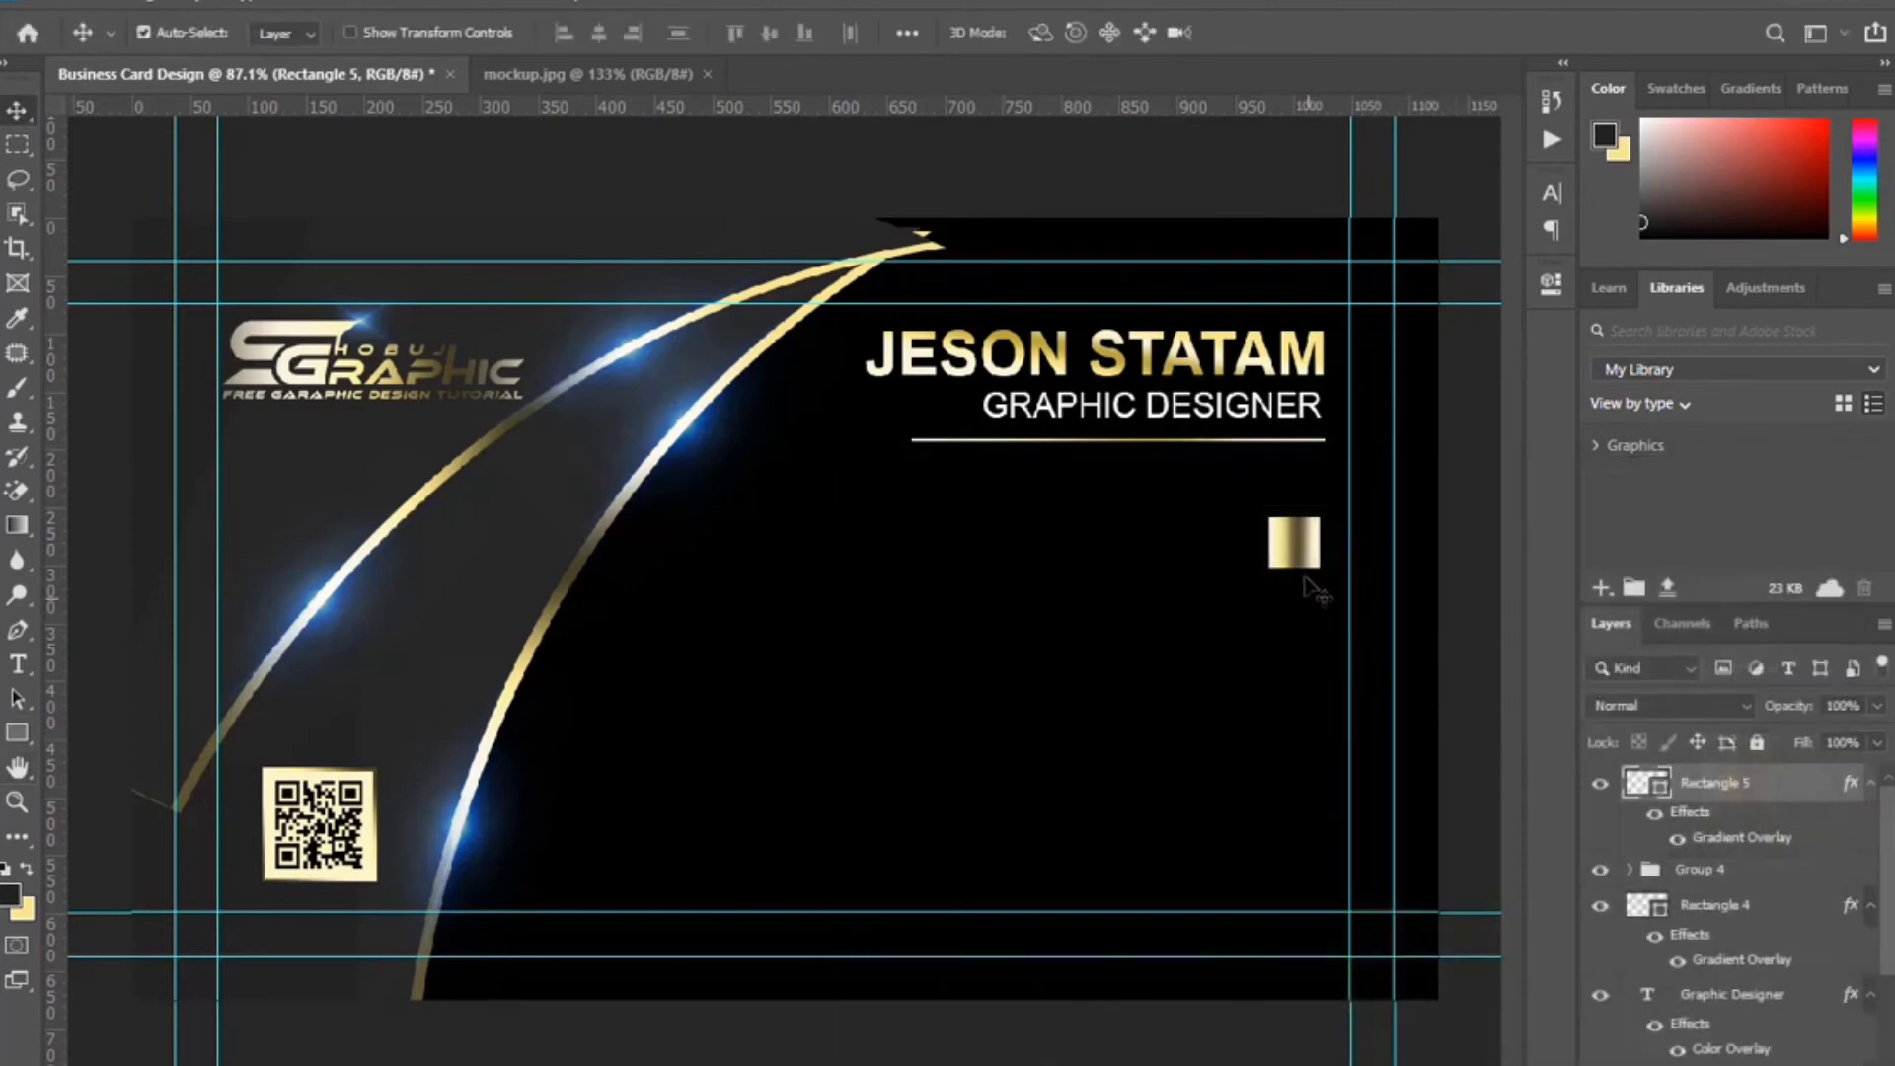
Set the square's gradient angle to 45°, reposition it, then place the phone handset icon.
{"action": "scroll", "coordinate": [1333, 558], "scroll_direction": "up", "scroll_amount": 5}
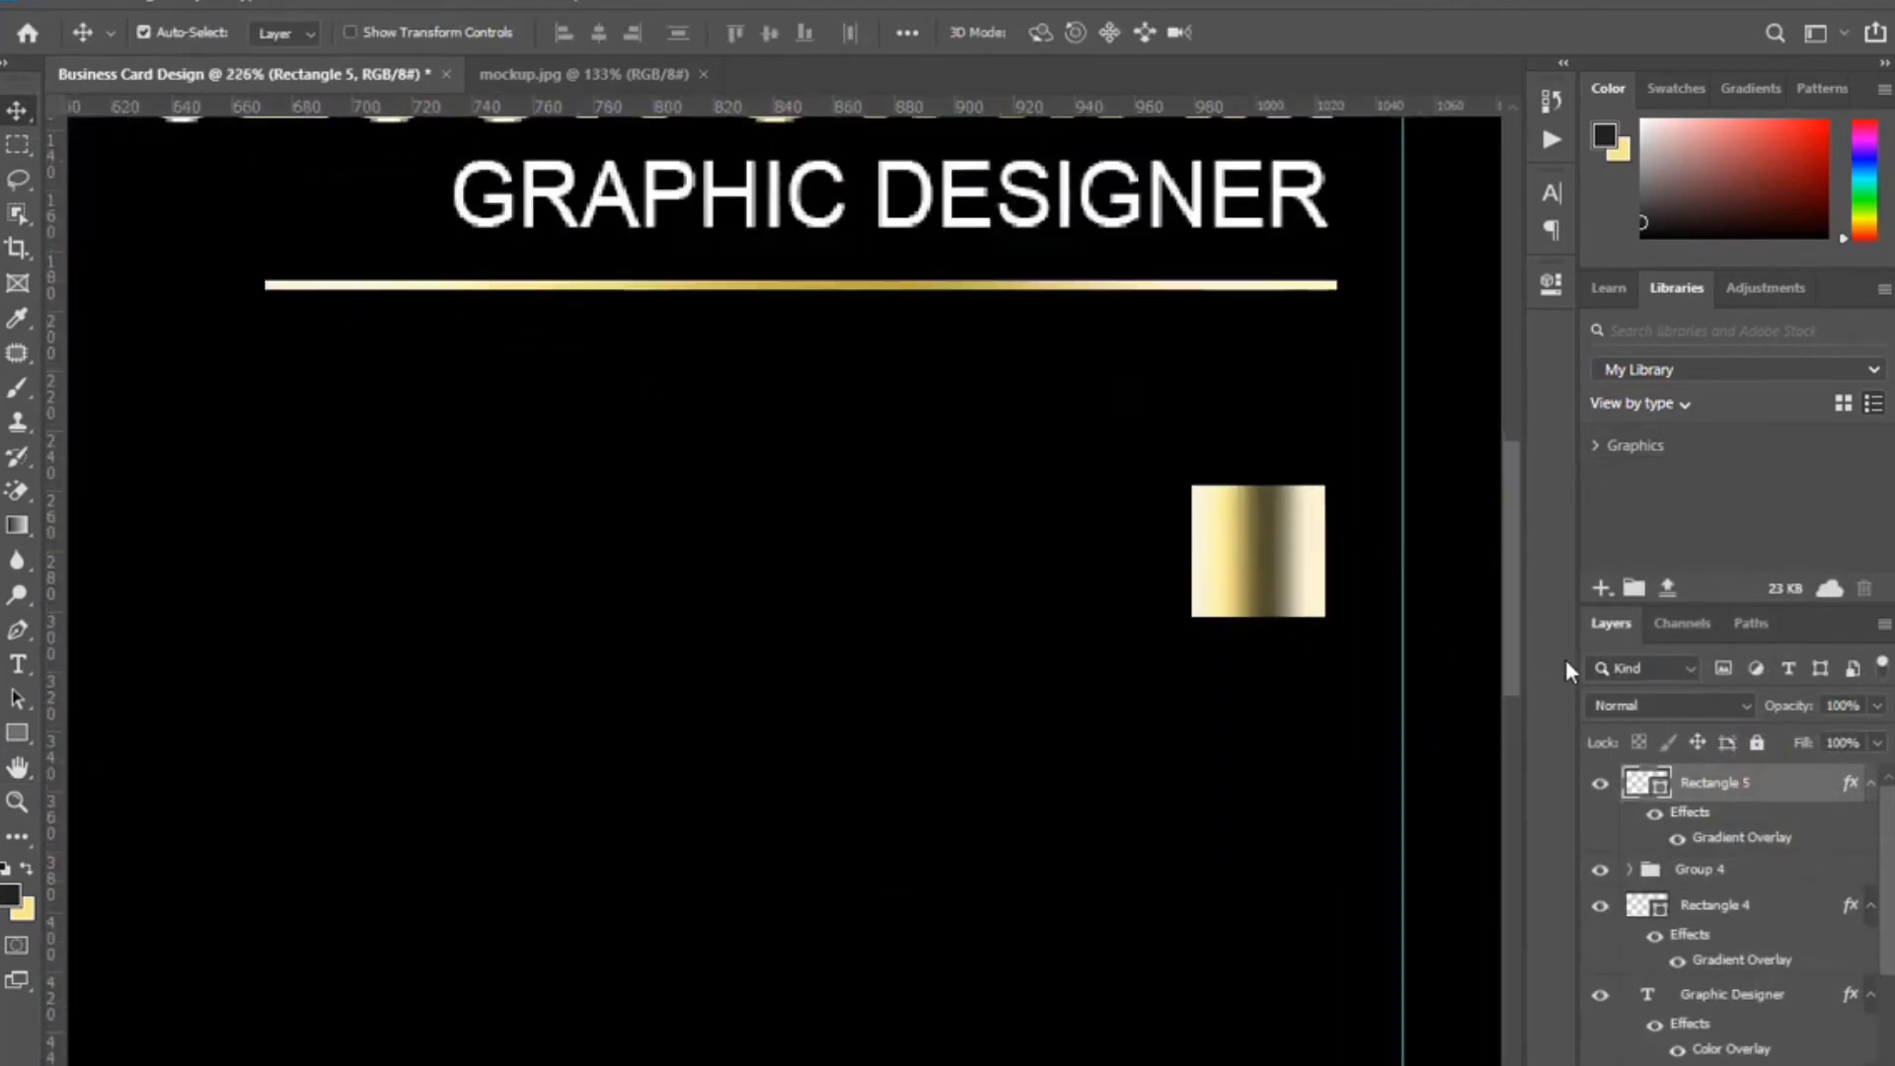
{"action": "double_click", "coordinate": [1742, 837]}
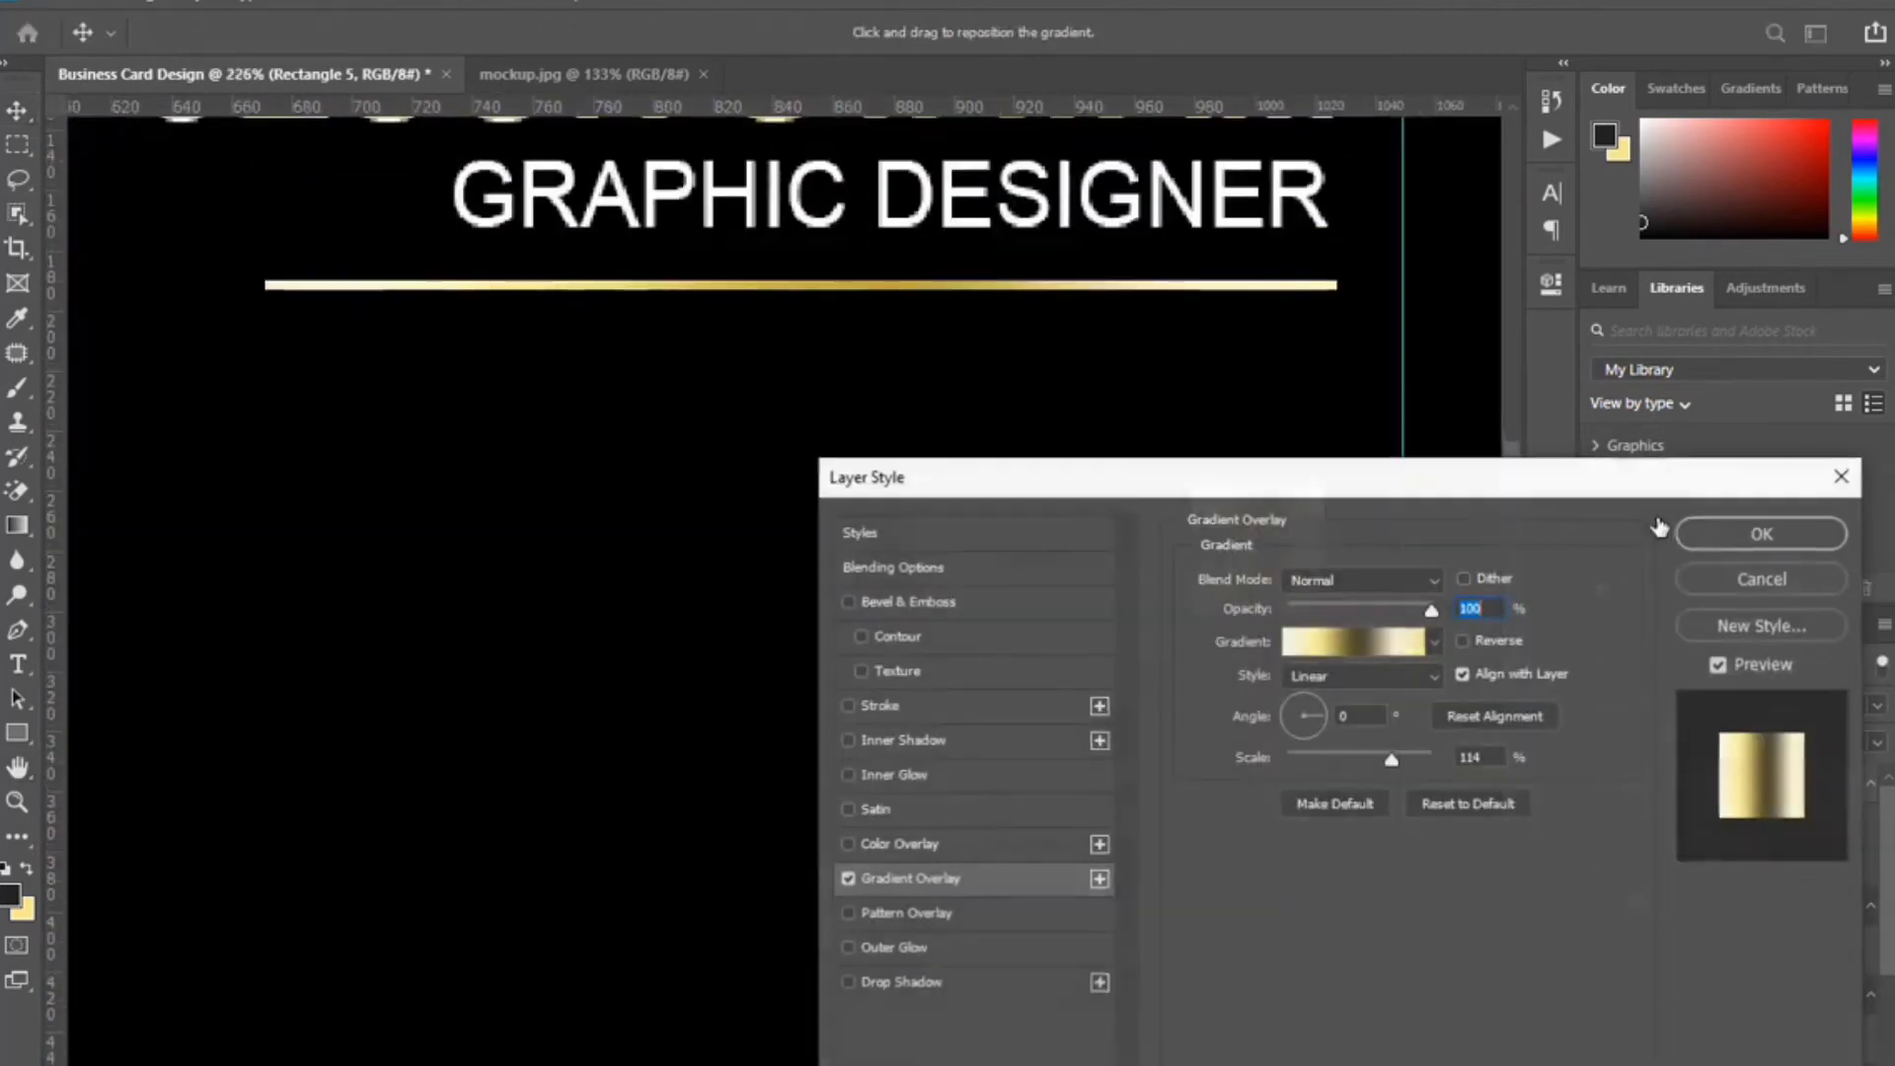
{"action": "left_click_drag", "start_coordinate": [1358, 495], "coordinate": [1444, 709]}
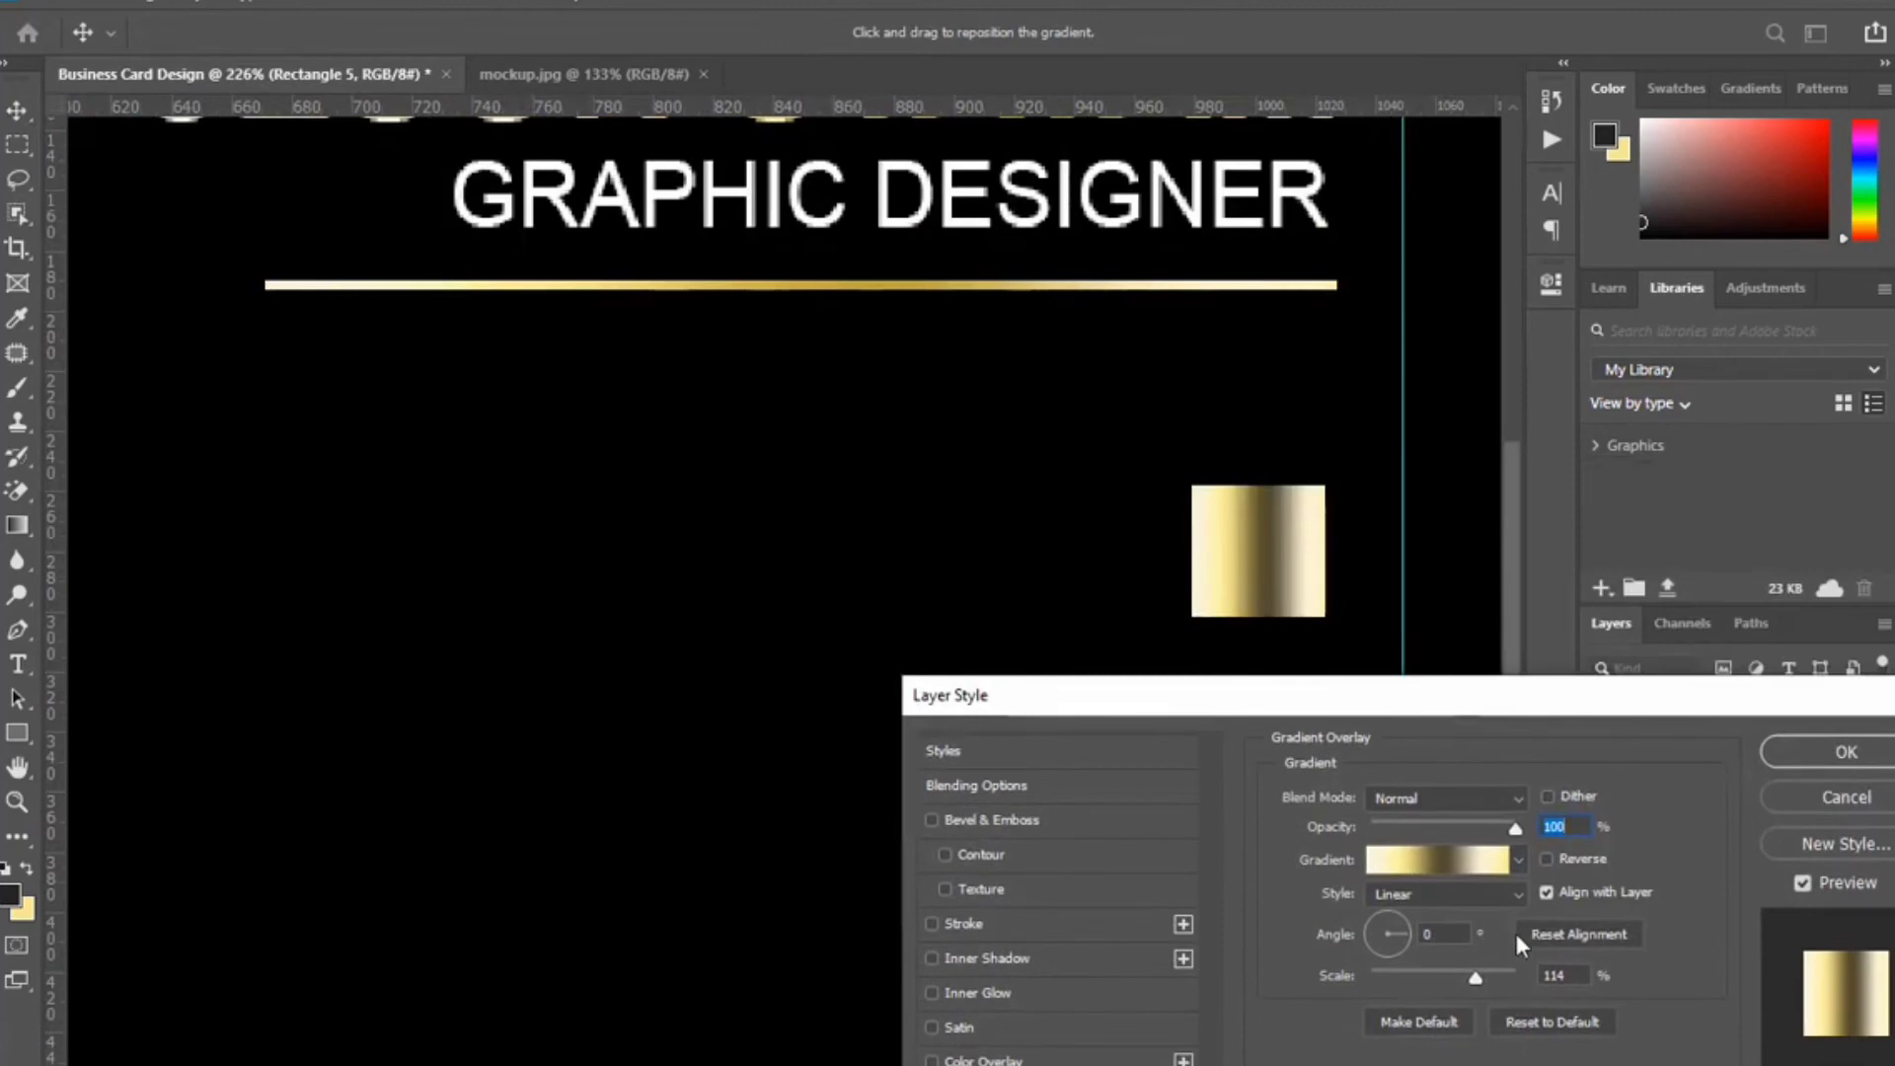
{"action": "left_click_drag", "start_coordinate": [1465, 935], "coordinate": [1372, 934]}
{"action": "type", "text": "45"}
{"action": "left_click_drag", "start_coordinate": [1336, 622], "coordinate": [1205, 622]}
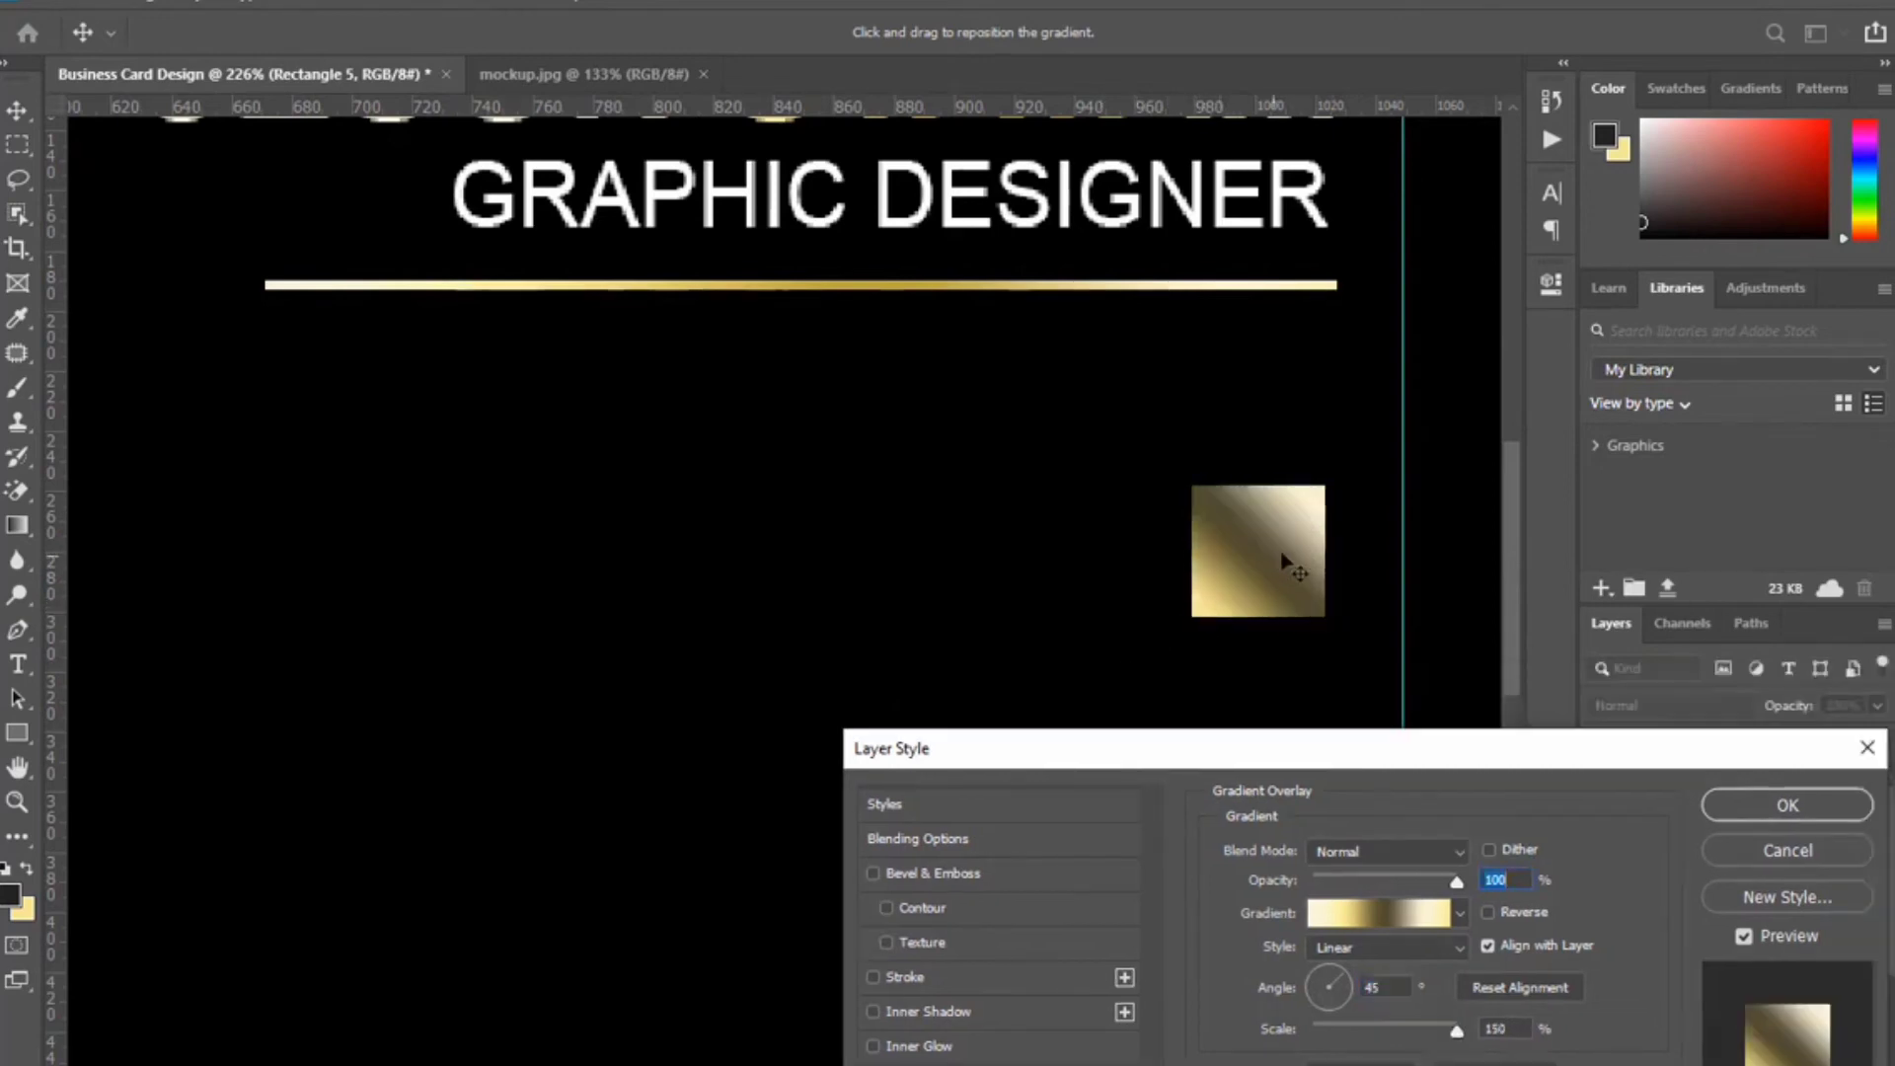
{"action": "left_click_drag", "start_coordinate": [1290, 516], "coordinate": [1336, 536]}
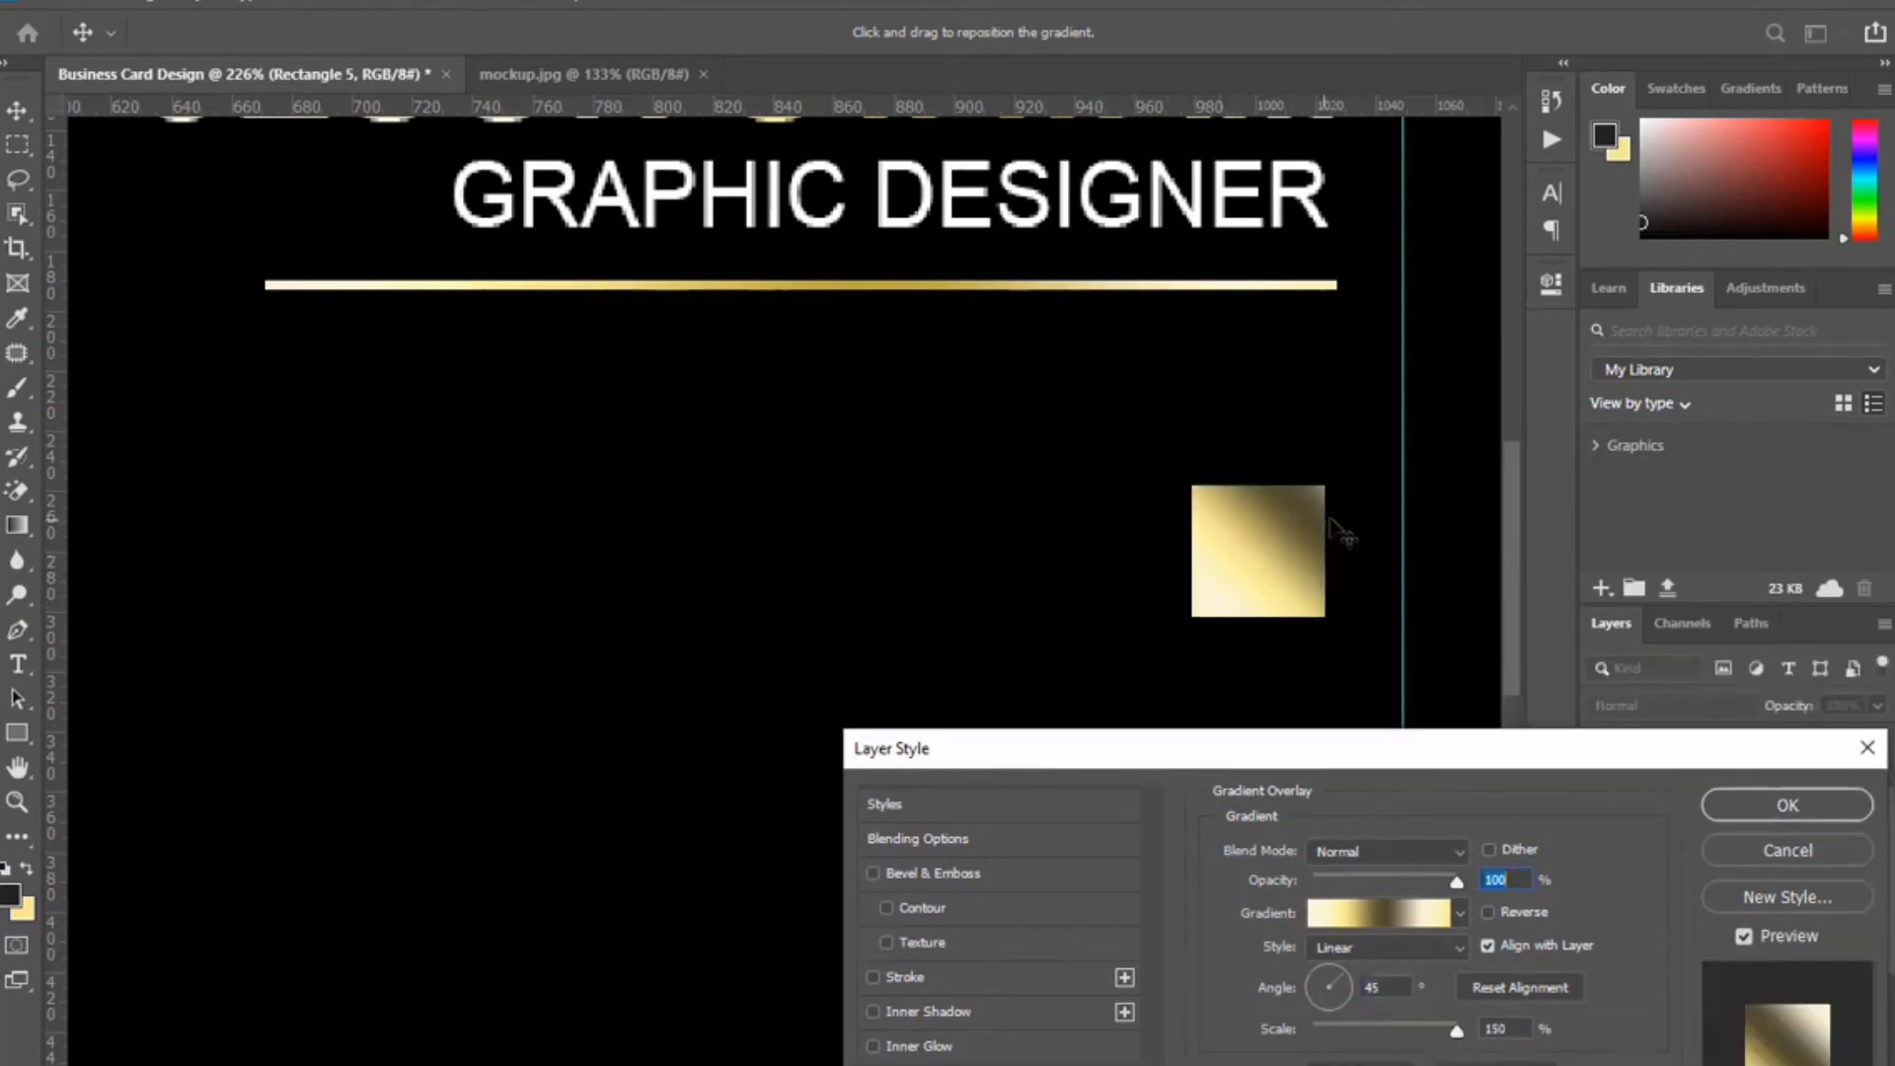
{"action": "left_click", "coordinate": [1788, 801]}
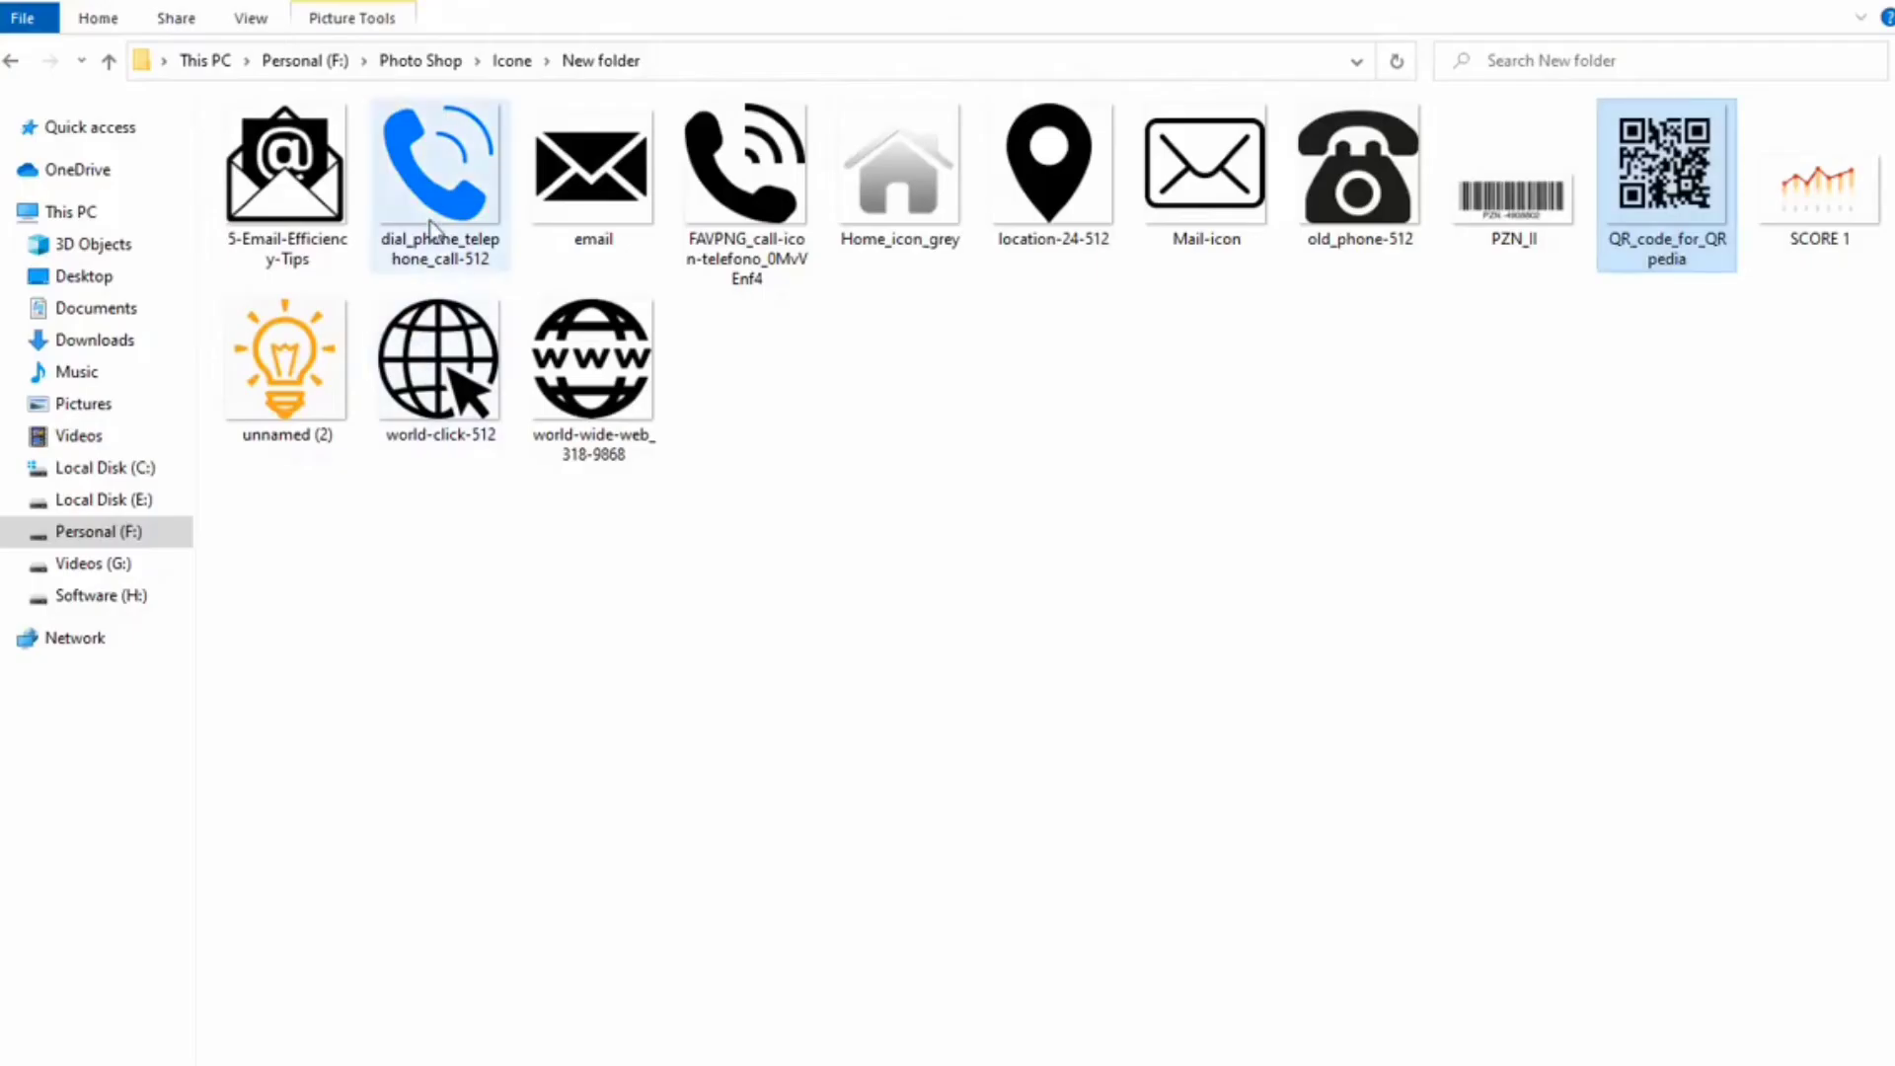
{"action": "left_click", "coordinate": [439, 177]}
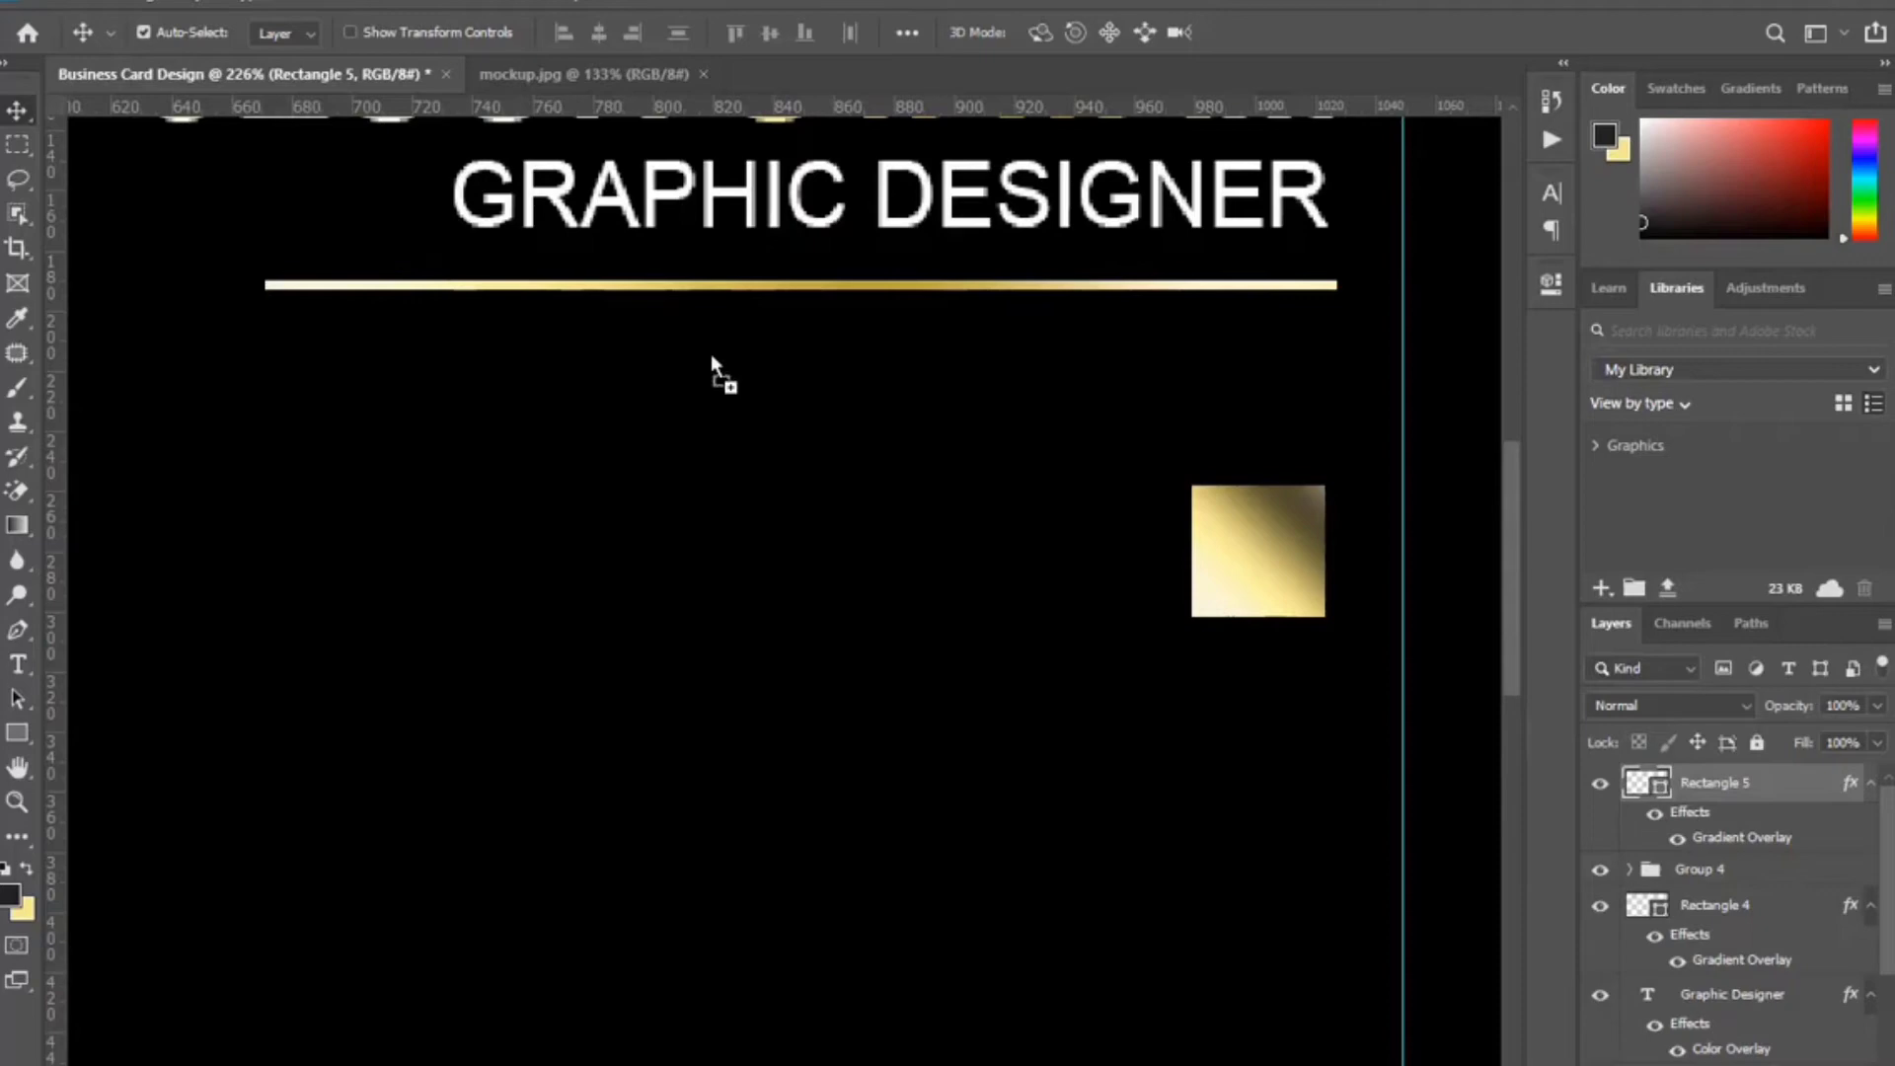
{"action": "left_click_drag", "start_coordinate": [711, 365], "coordinate": [875, 668]}
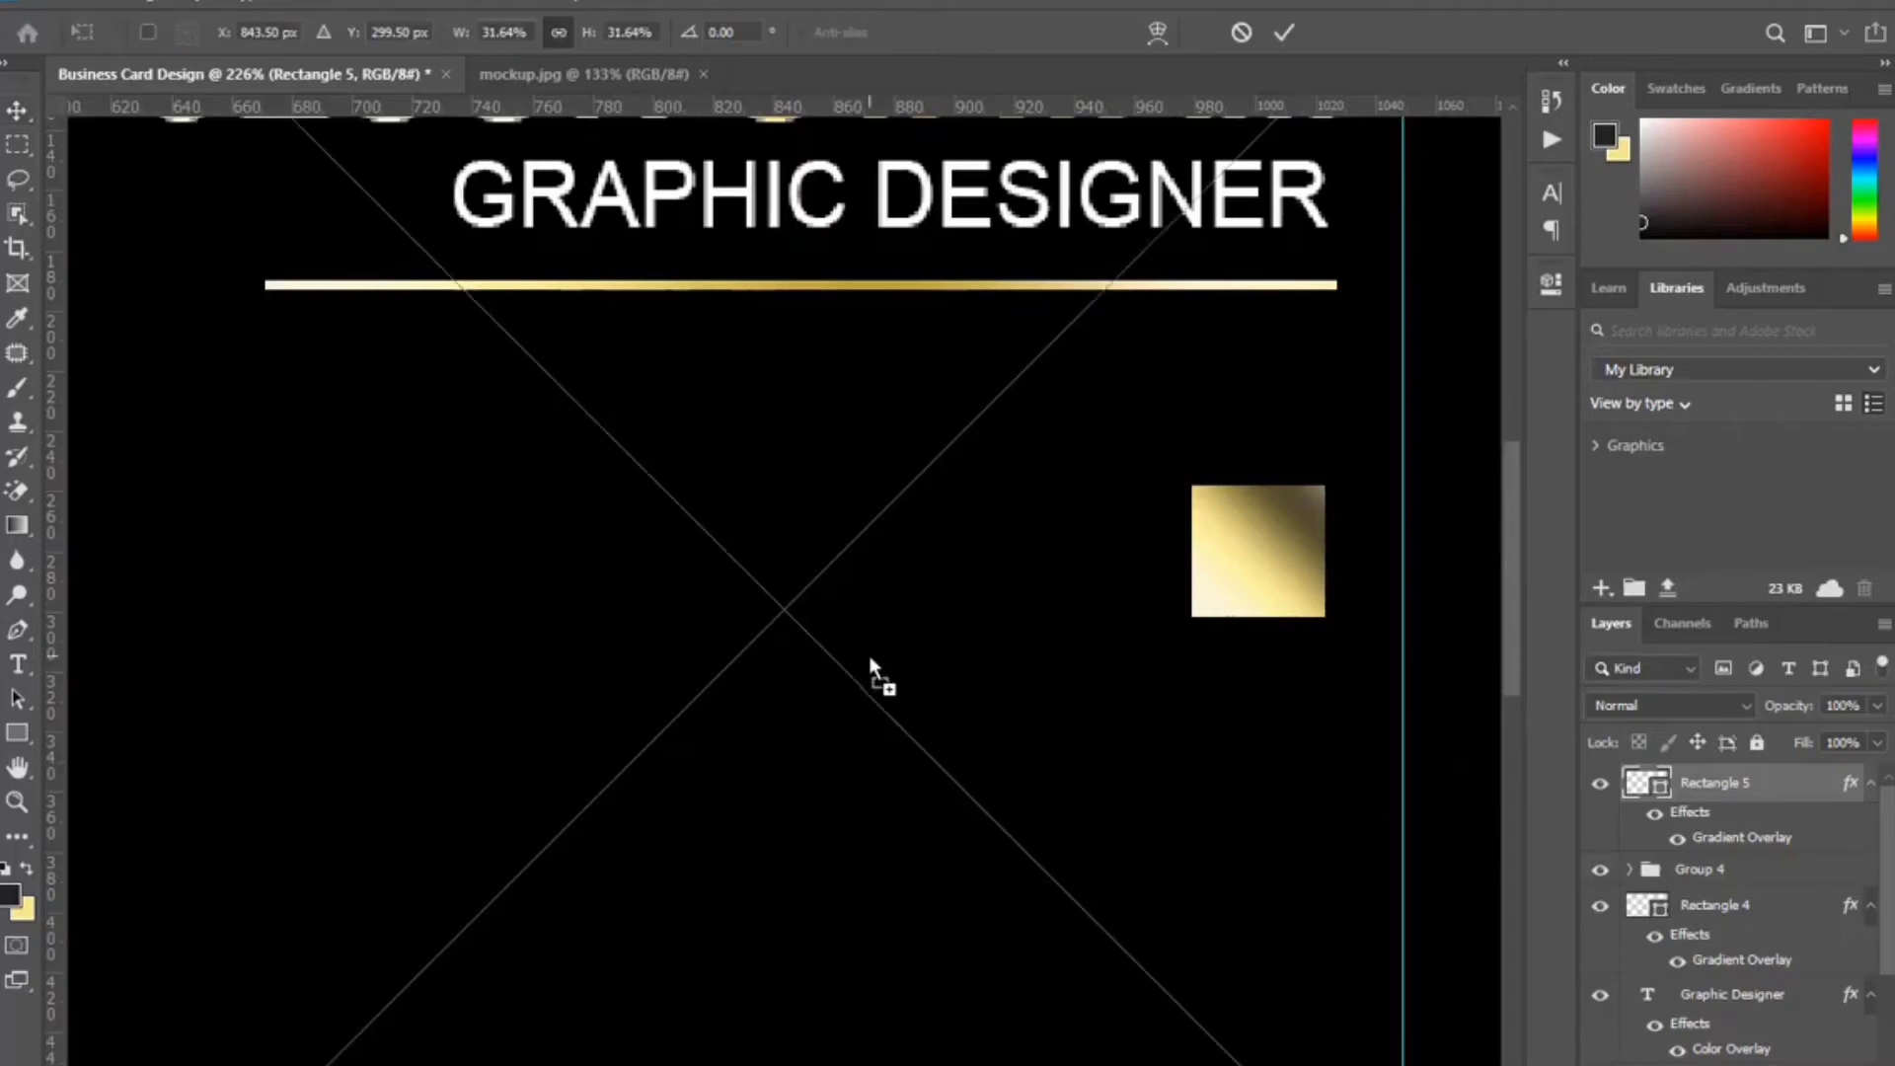
Shrink the placed phone icon to fit inside the small gold square.
{"action": "scroll", "coordinate": [869, 656], "scroll_direction": "down", "scroll_amount": 3}
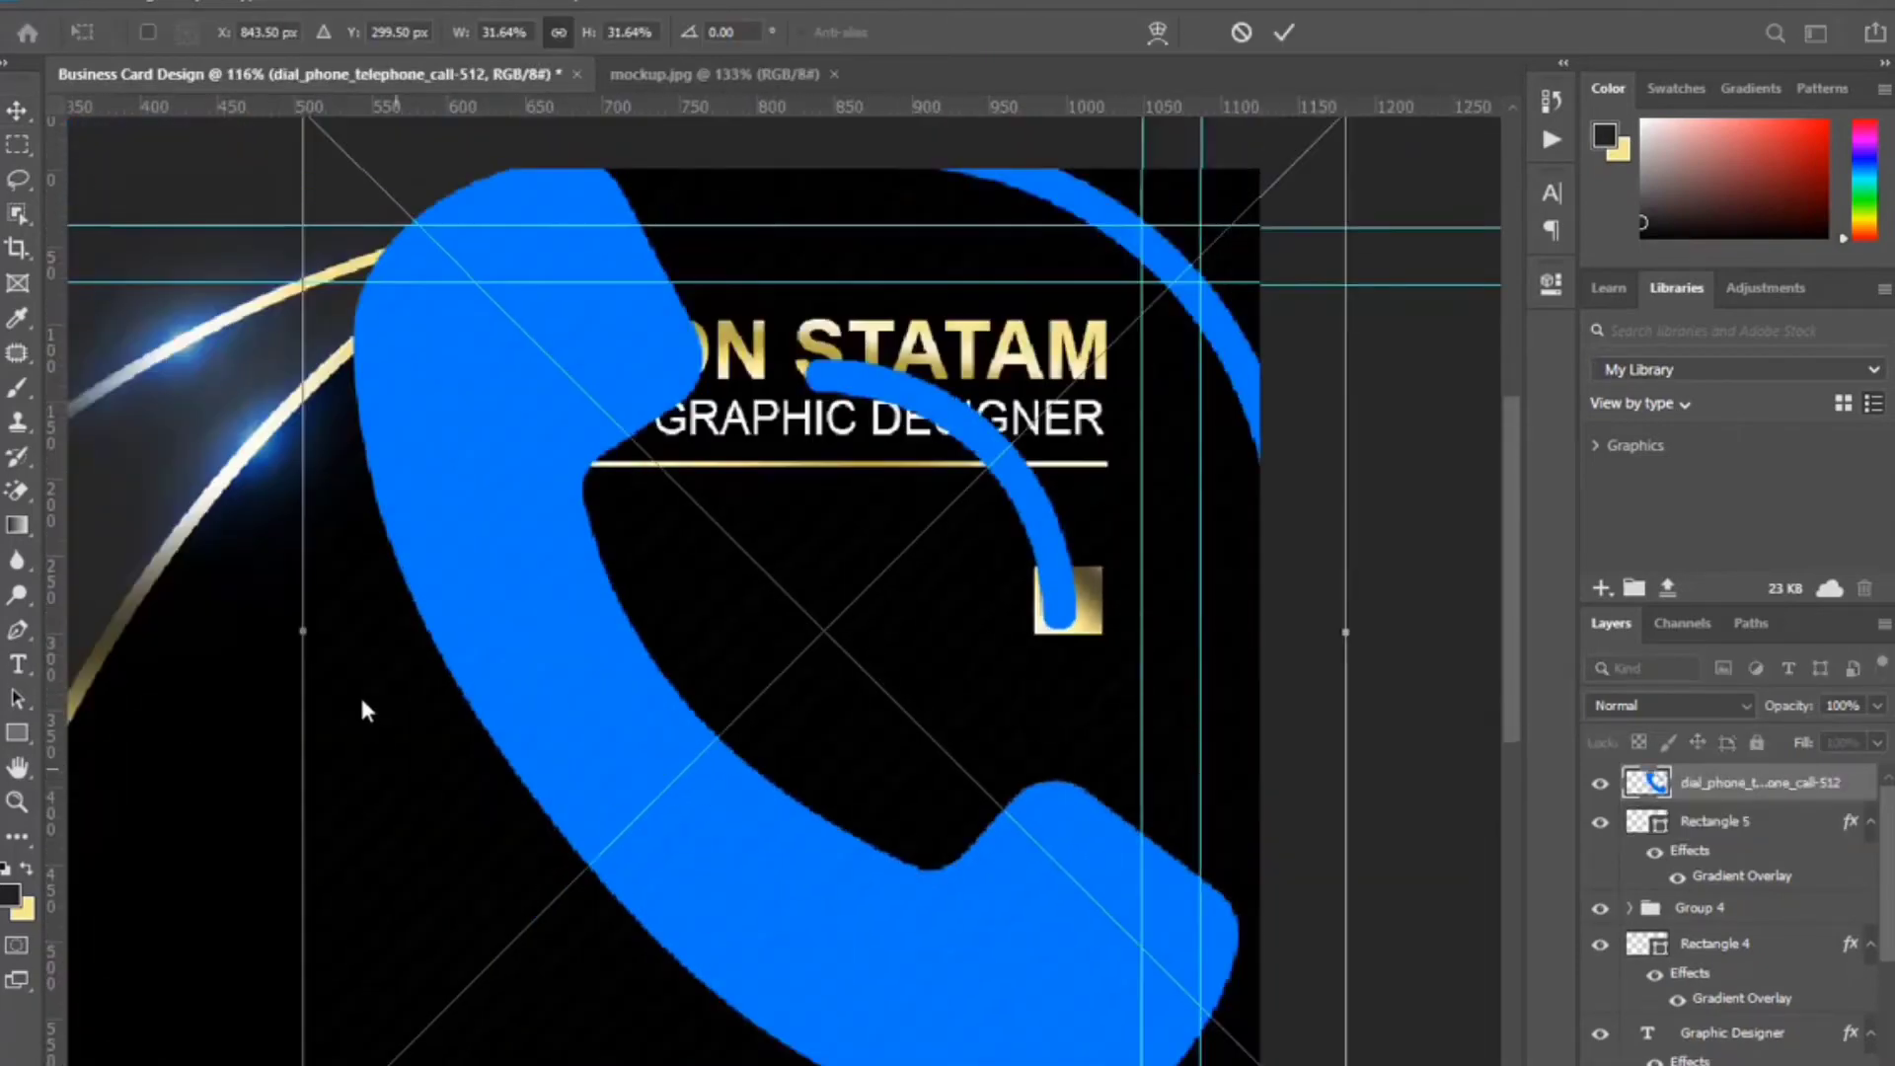
{"action": "left_click_drag", "start_coordinate": [303, 630], "coordinate": [980, 620]}
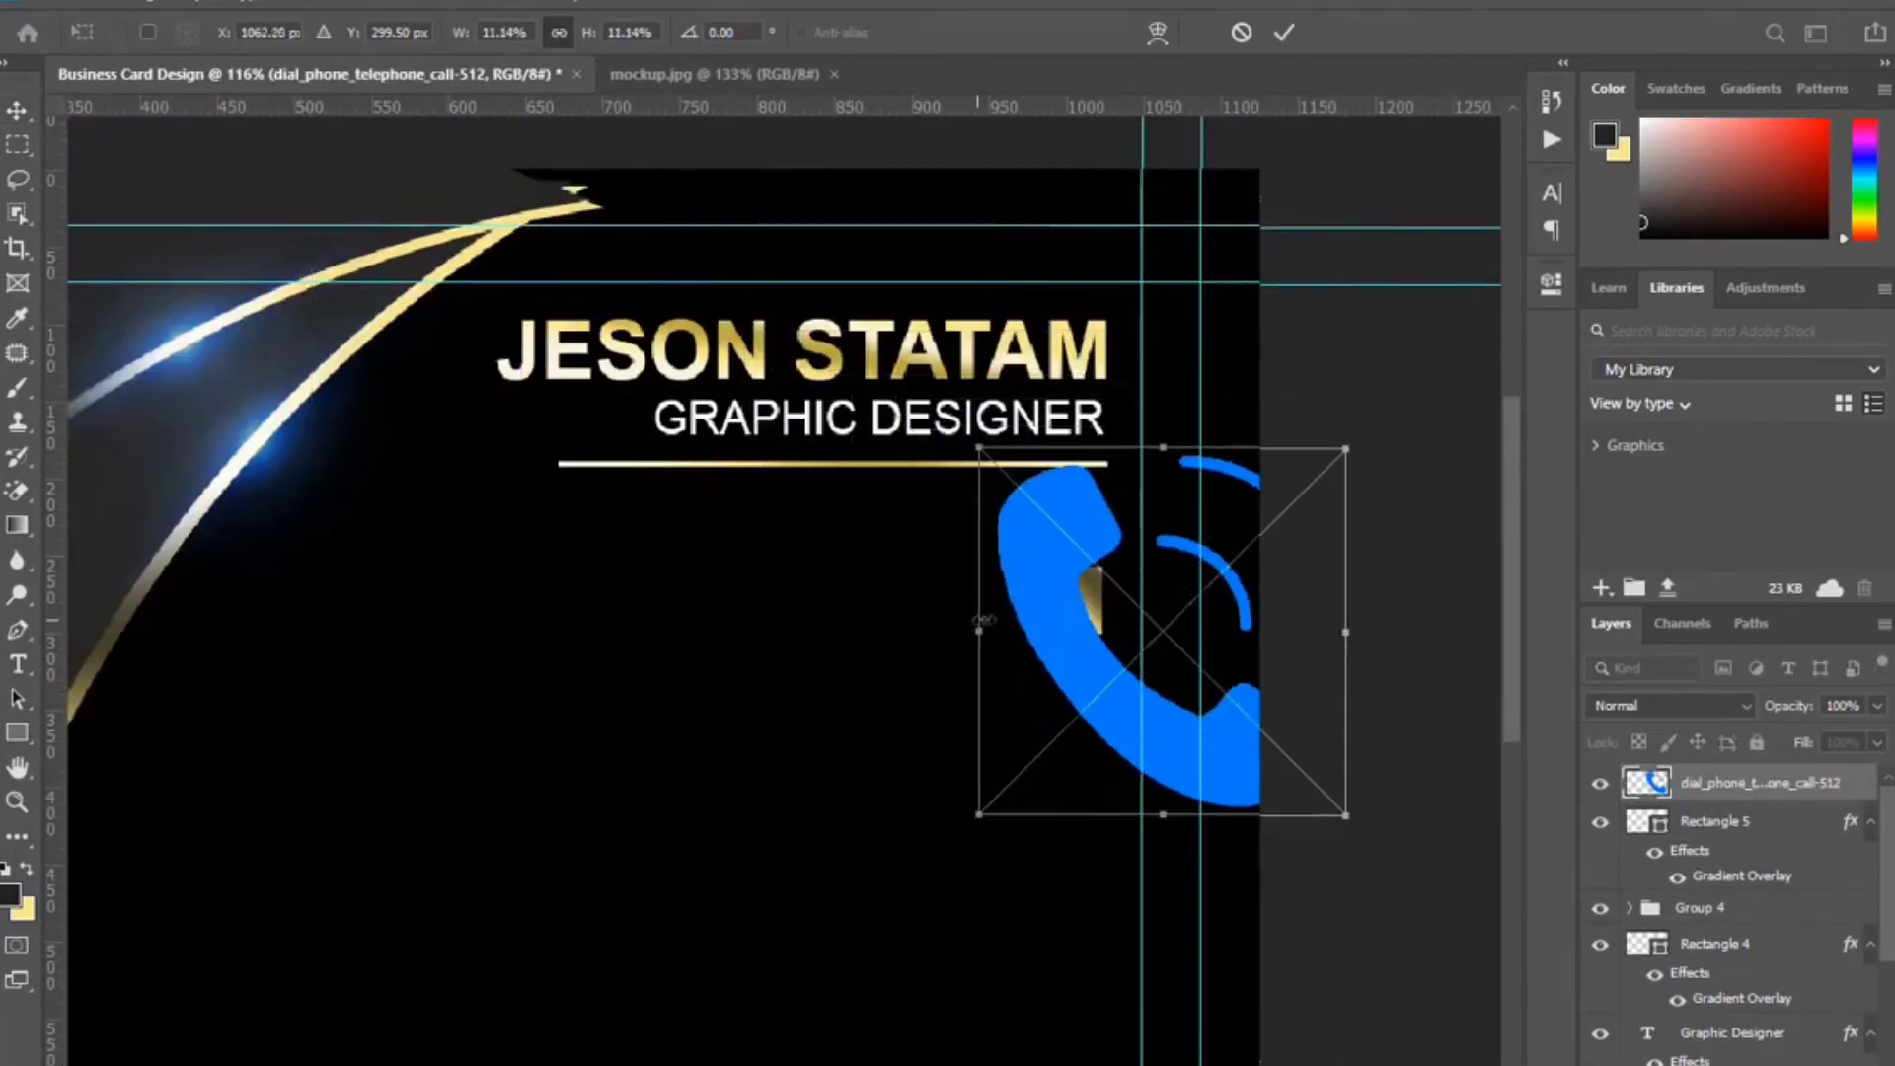
{"action": "left_click_drag", "start_coordinate": [1349, 637], "coordinate": [1036, 619]}
{"action": "scroll", "coordinate": [1081, 622], "scroll_direction": "up", "scroll_amount": 6}
{"action": "left_click", "coordinate": [1284, 35]}
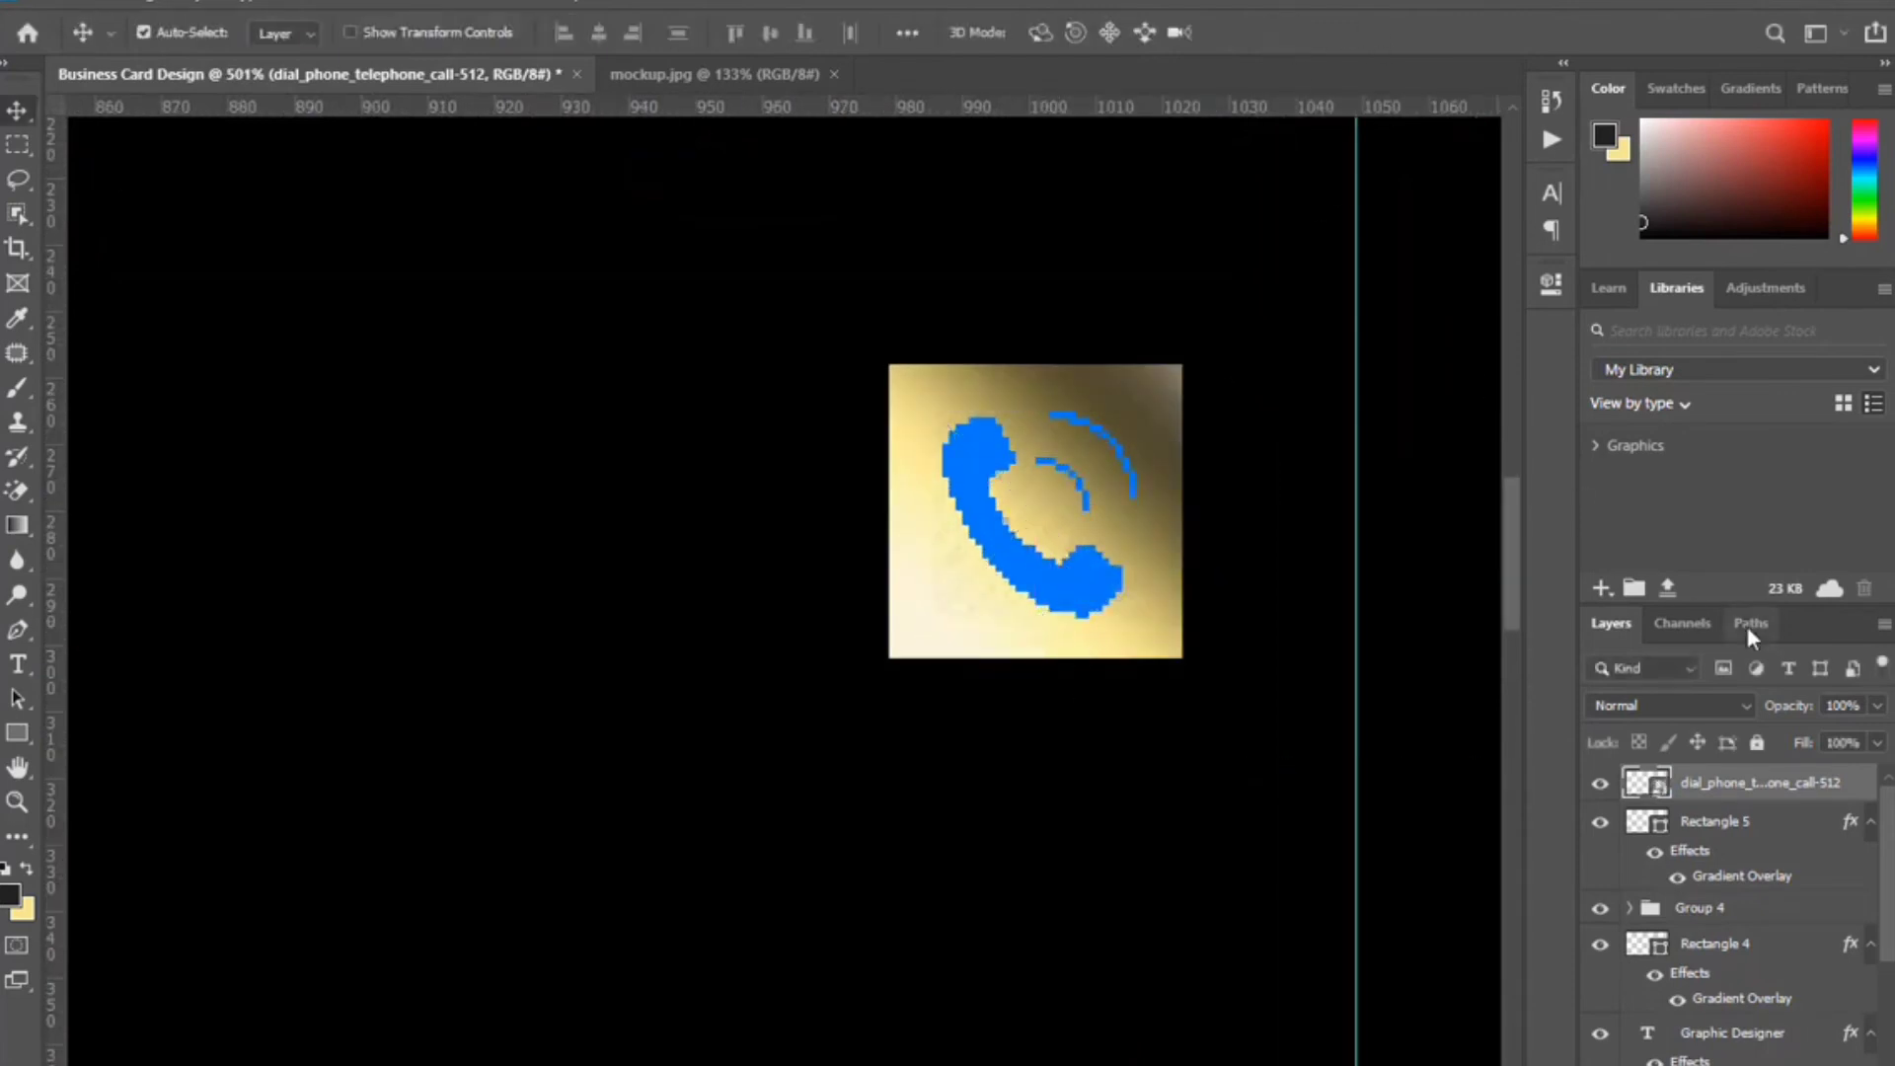
Turn the phone icon black with a Color Overlay layer style.
{"action": "double_click", "coordinate": [1862, 792]}
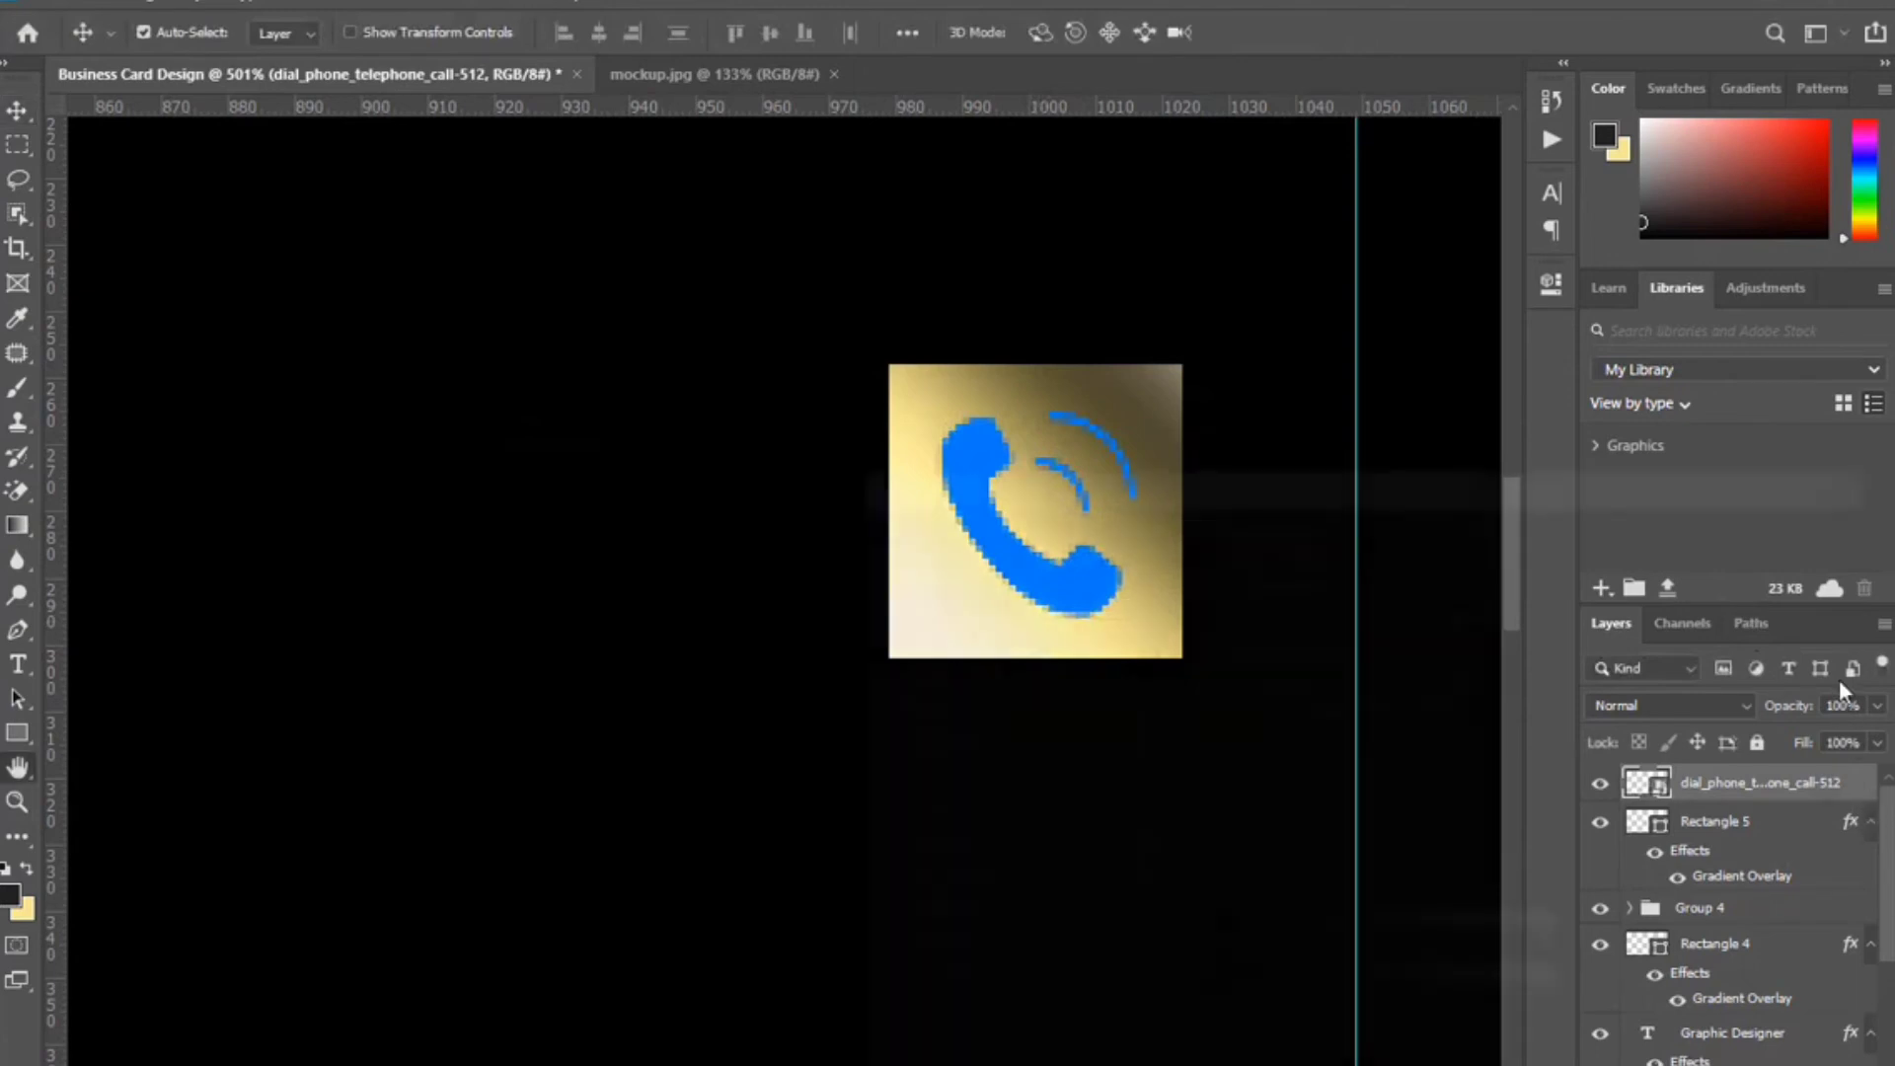
{"action": "left_click", "coordinate": [1040, 849]}
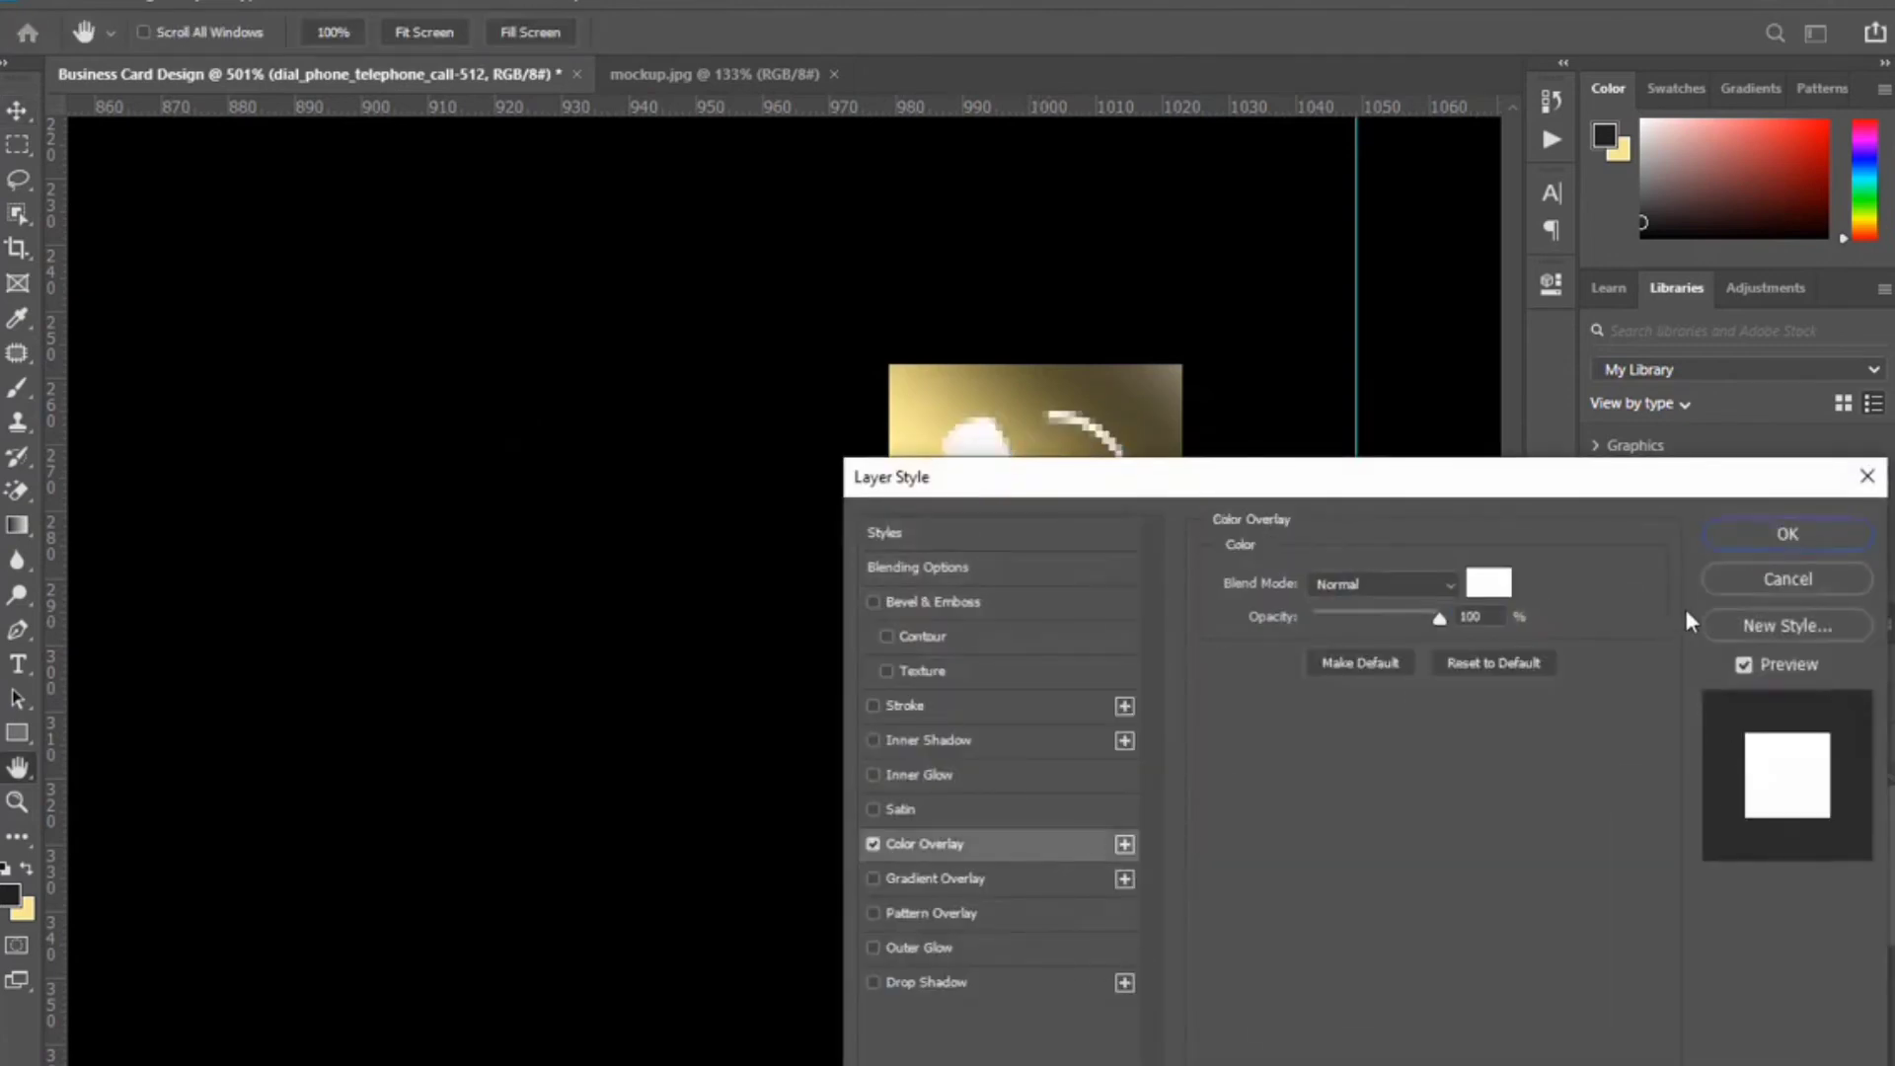
{"action": "left_click", "coordinate": [1788, 534]}
{"action": "scroll", "coordinate": [1165, 891], "scroll_direction": "down", "scroll_amount": 5}
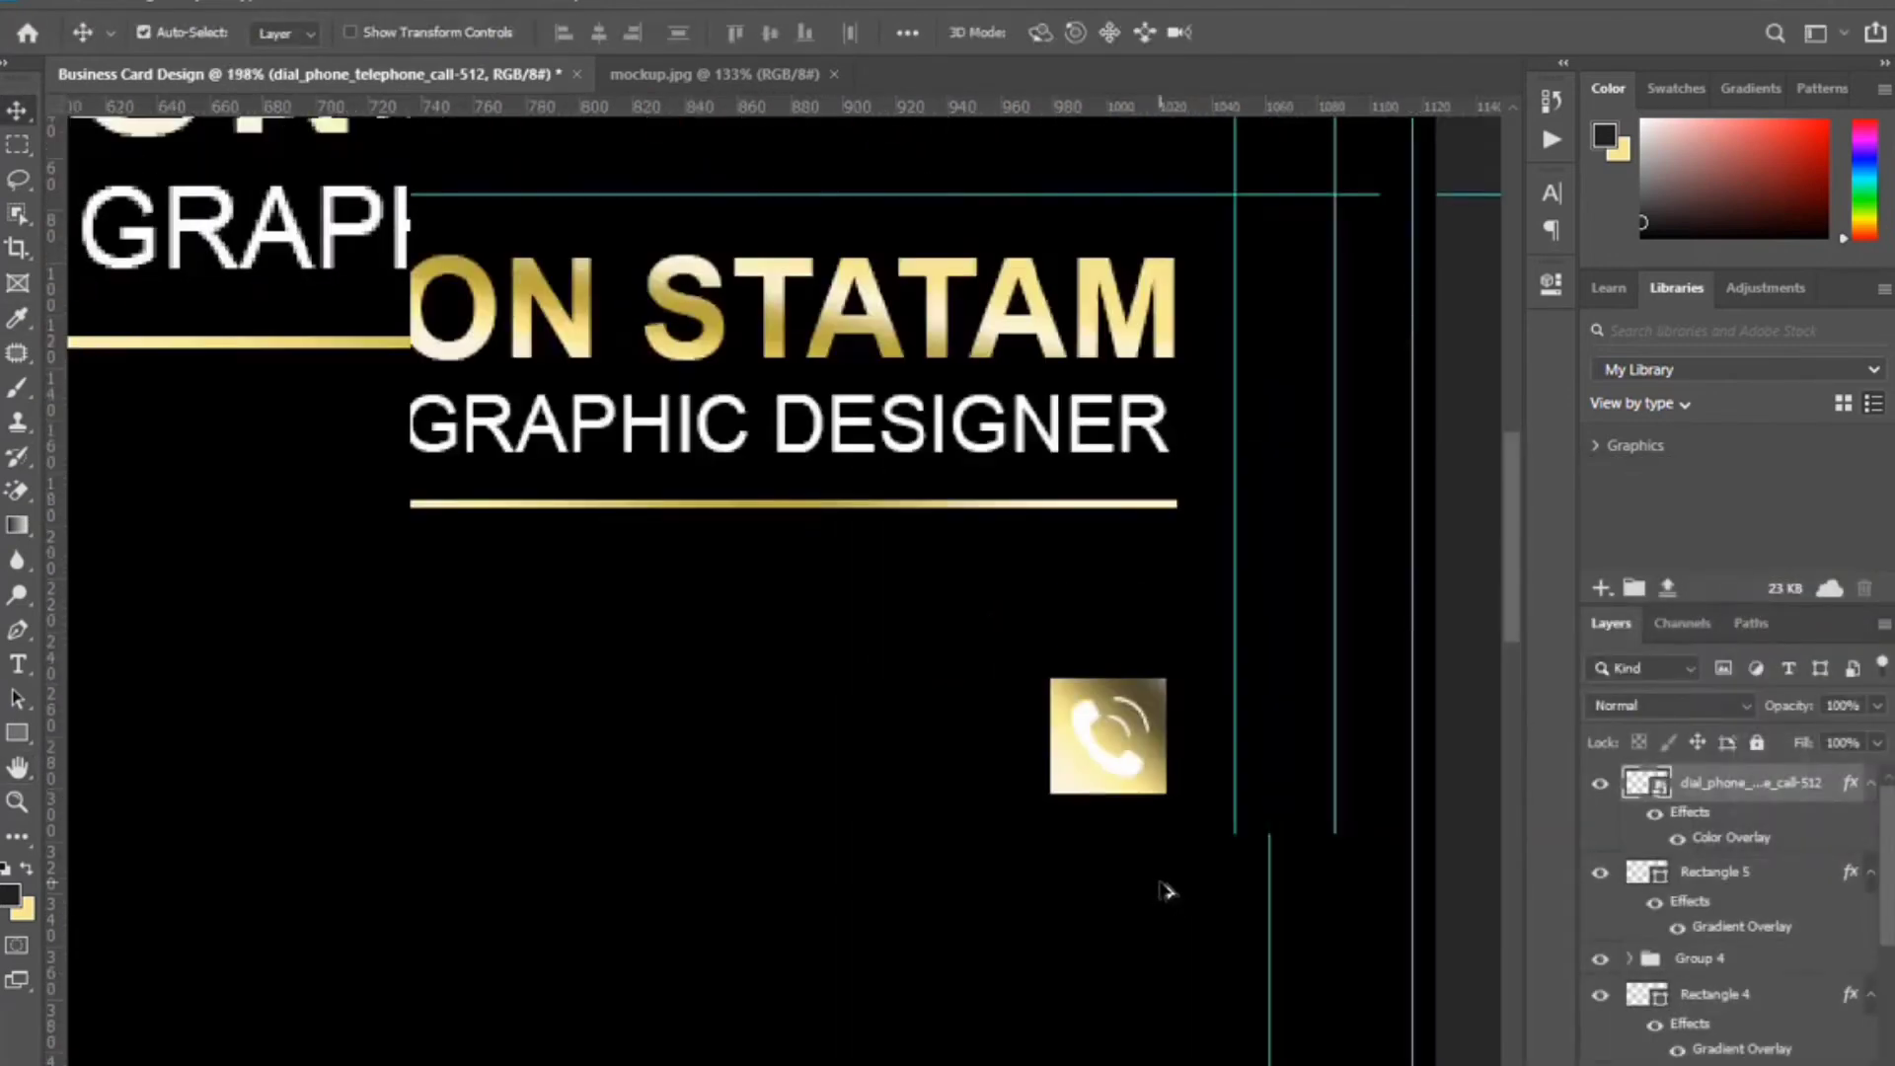
{"action": "scroll", "coordinate": [1165, 891], "scroll_direction": "down", "scroll_amount": 2}
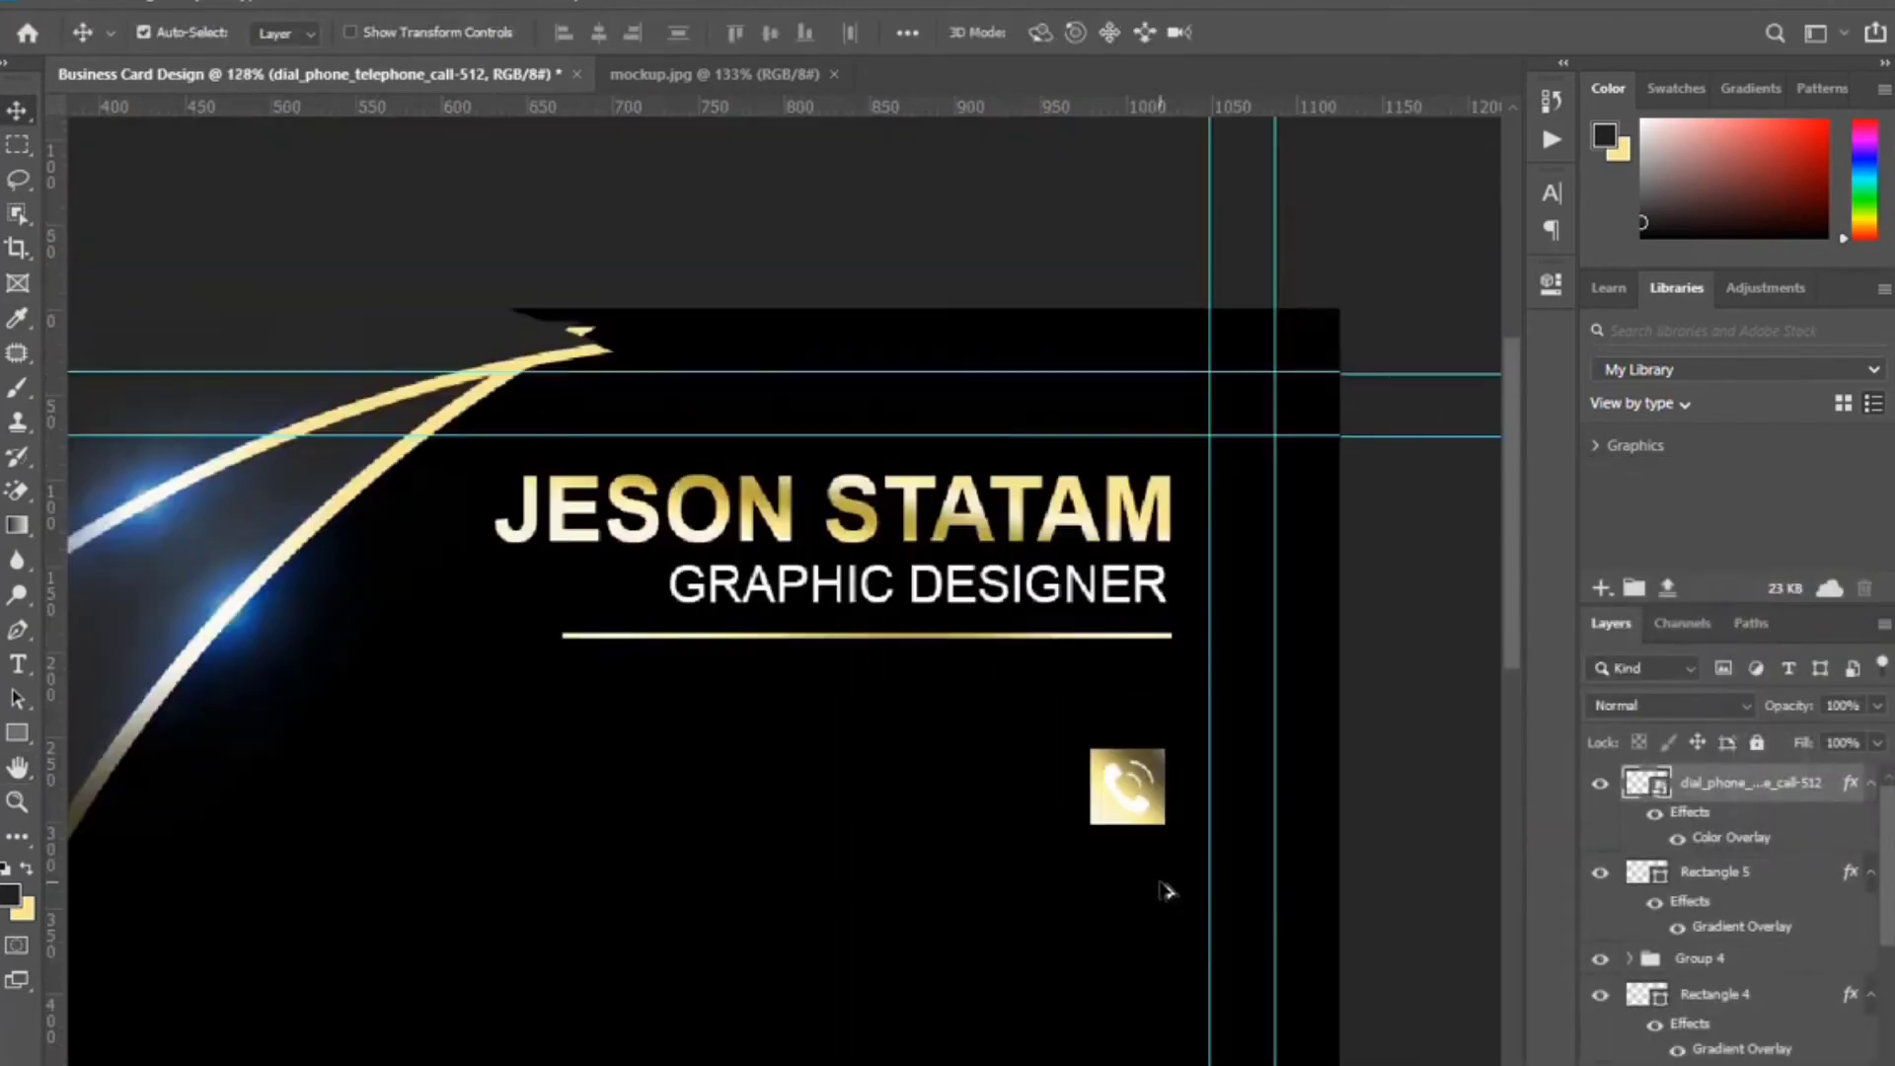
{"action": "double_click", "coordinate": [1743, 837]}
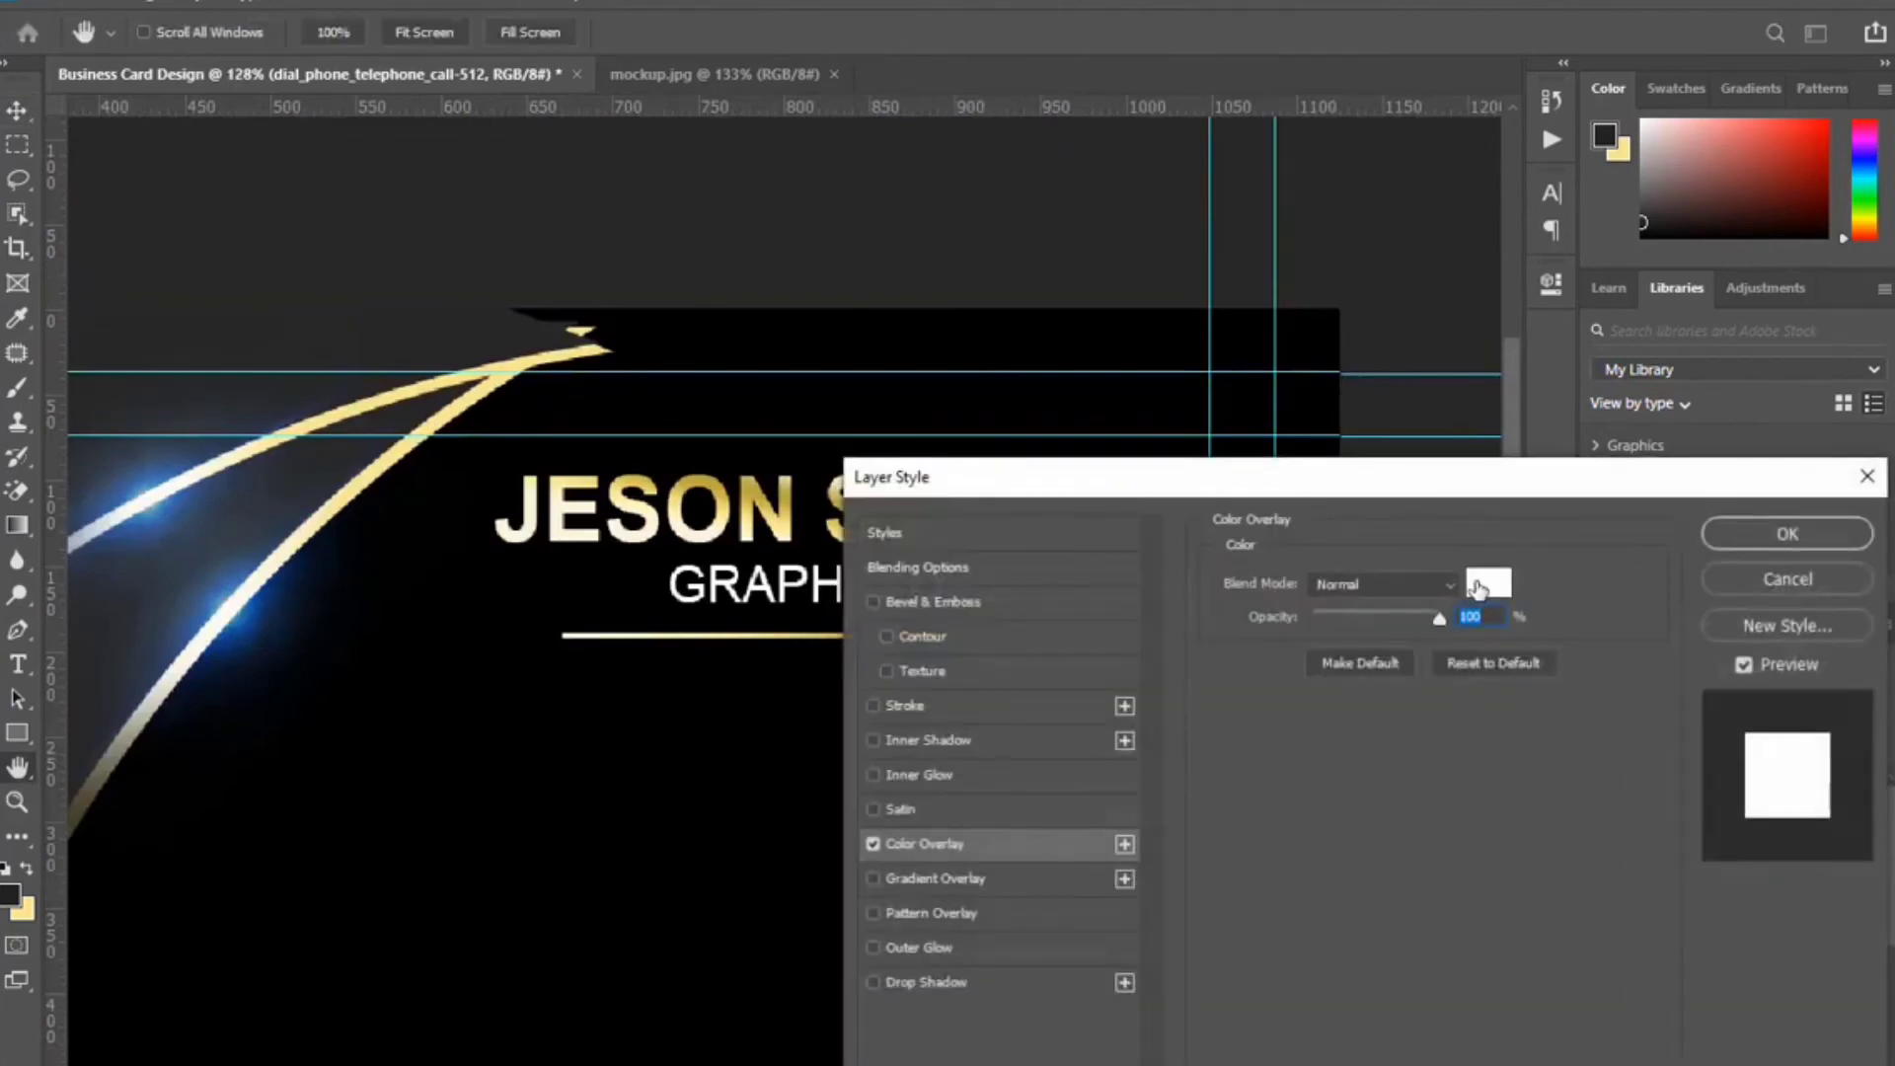
{"action": "left_click", "coordinate": [1485, 584]}
{"action": "left_click_drag", "start_coordinate": [1250, 894], "coordinate": [1039, 1004]}
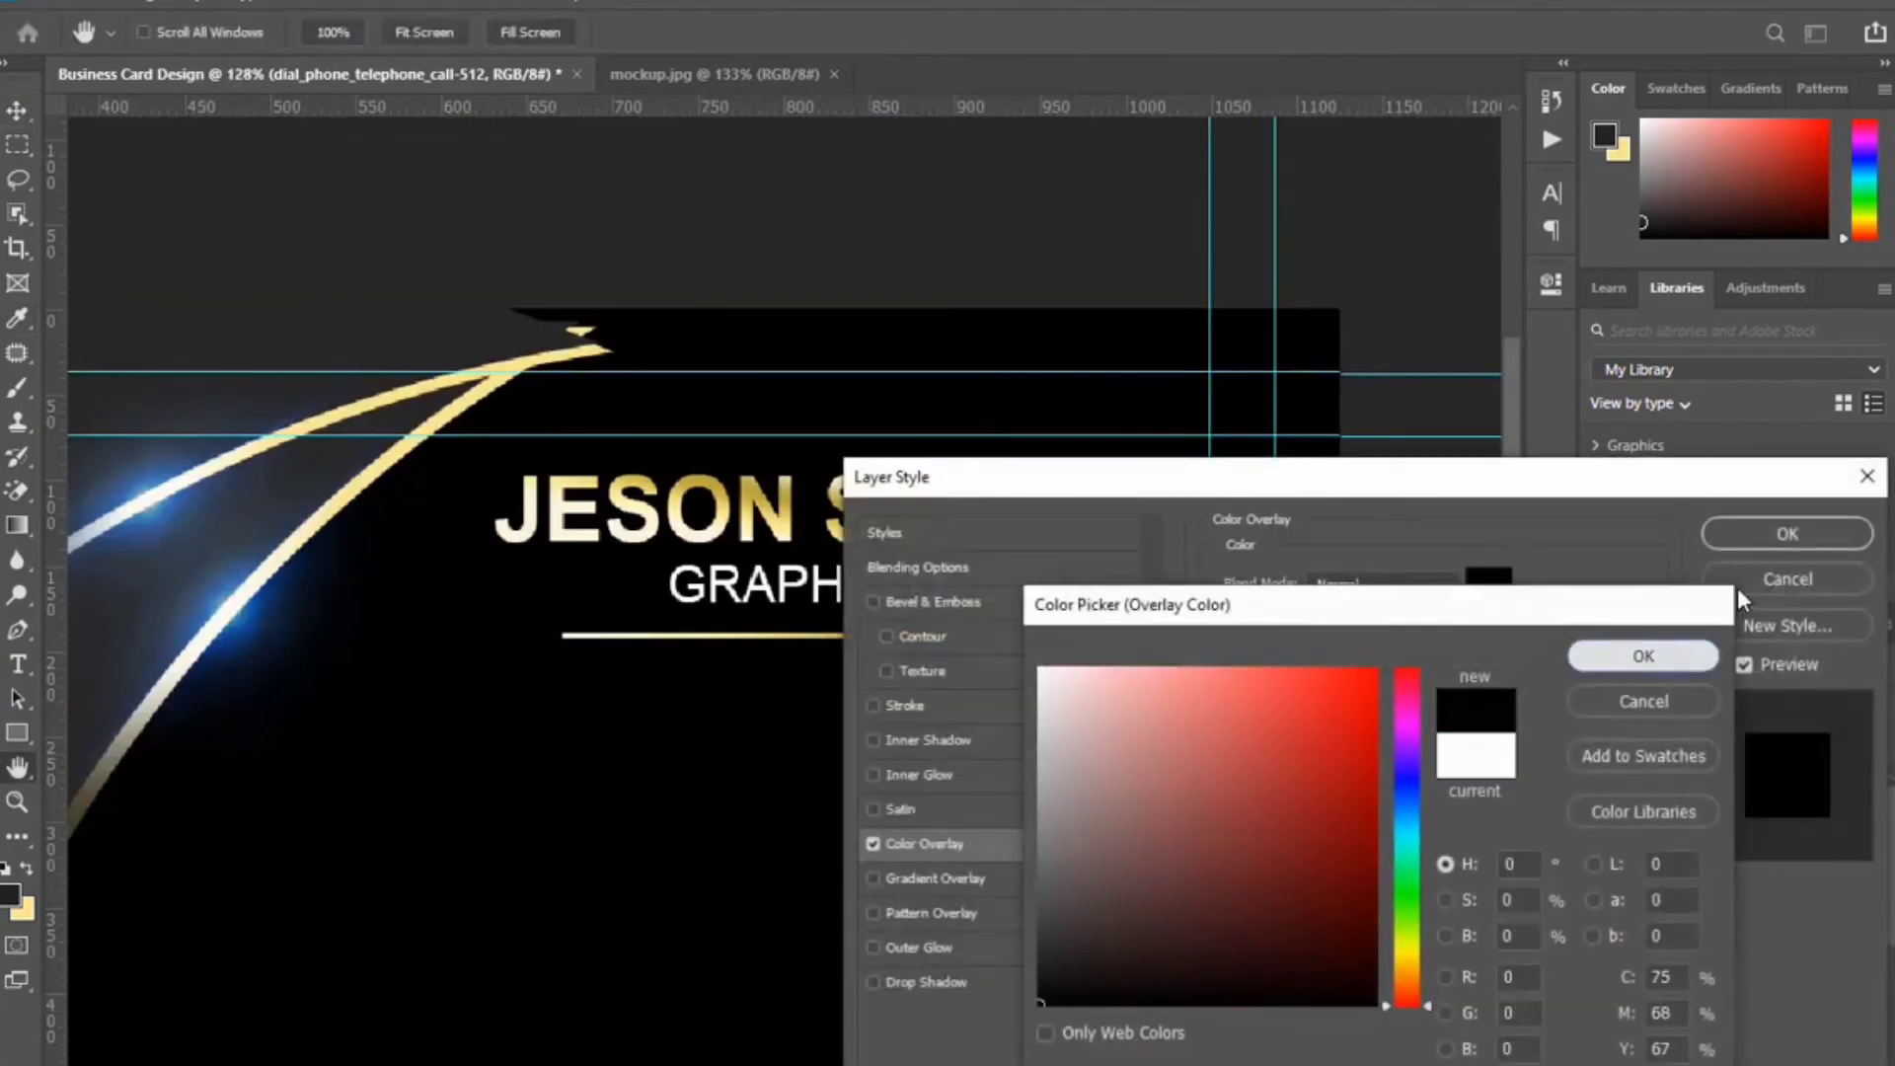
{"action": "left_click", "coordinate": [1643, 657]}
{"action": "left_click", "coordinate": [1788, 533]}
{"action": "key", "text": "ctrl+0"}
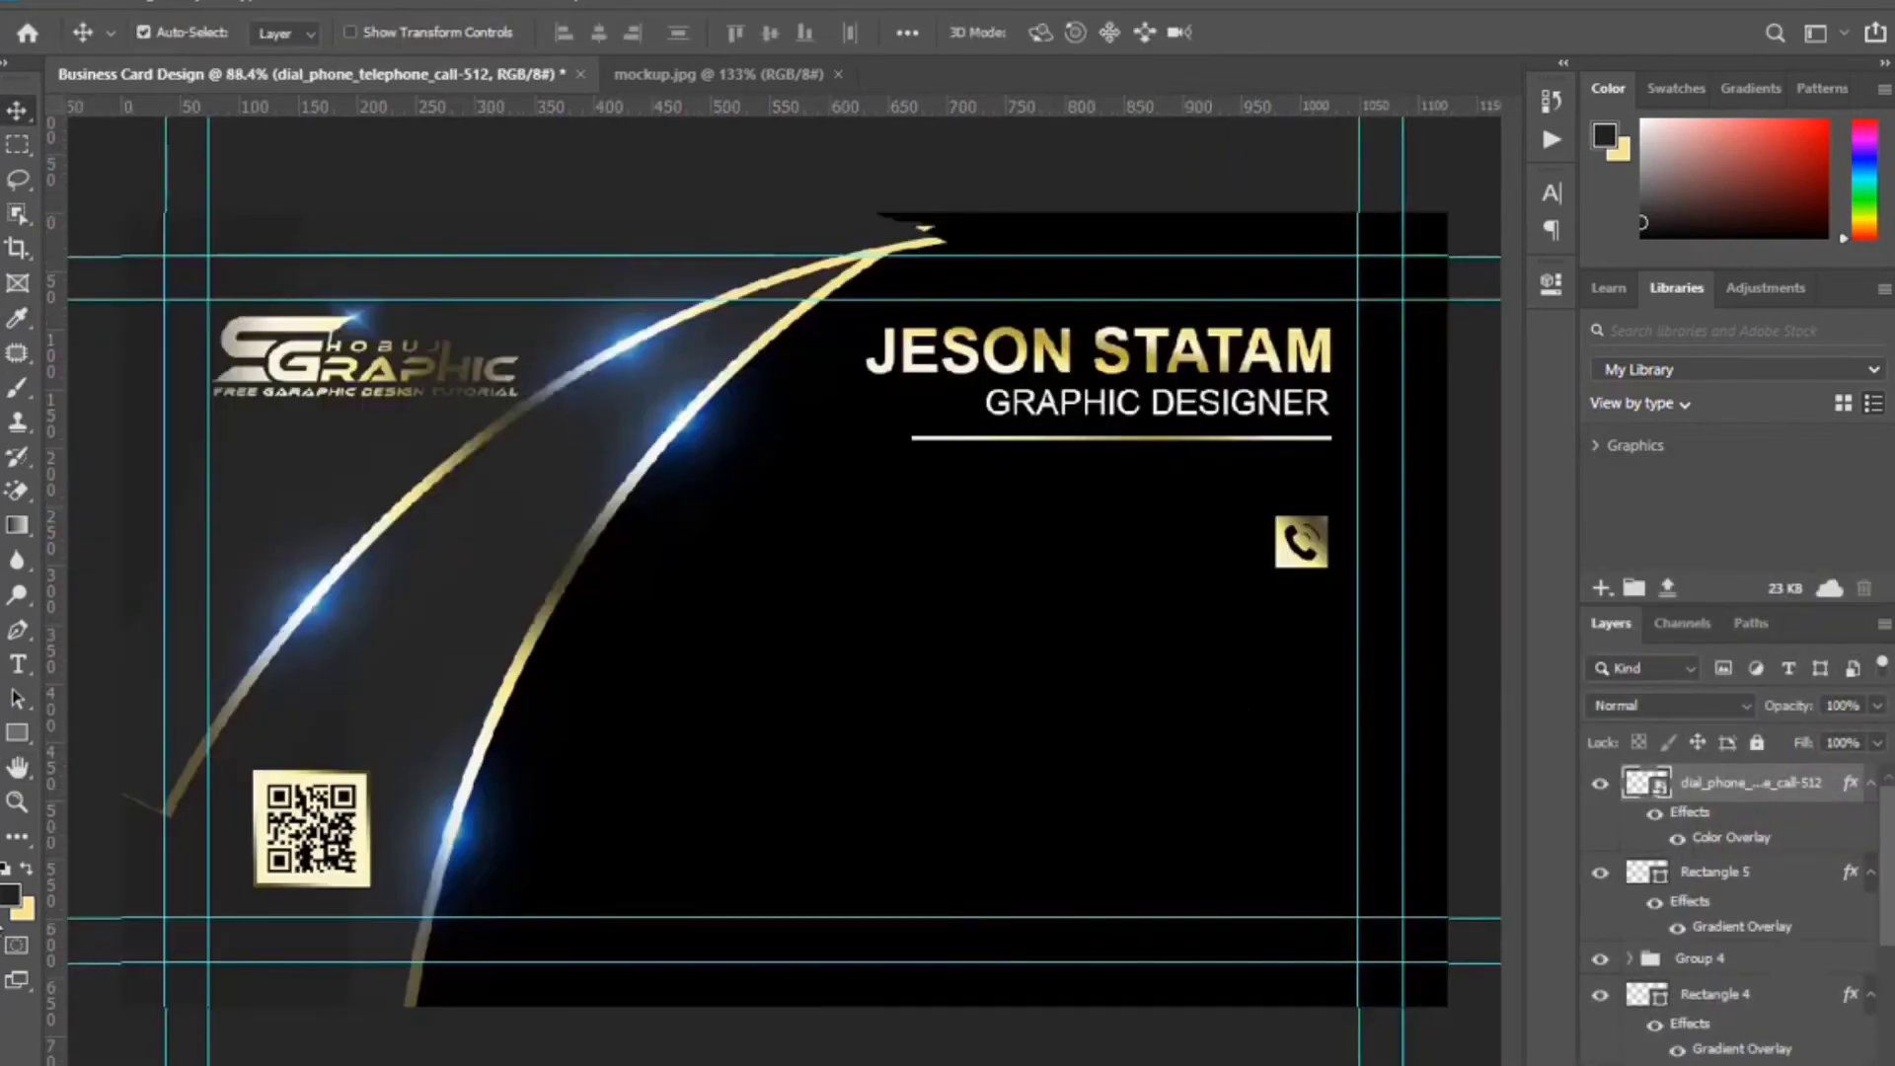
{"action": "left_click", "coordinate": [19, 666]}
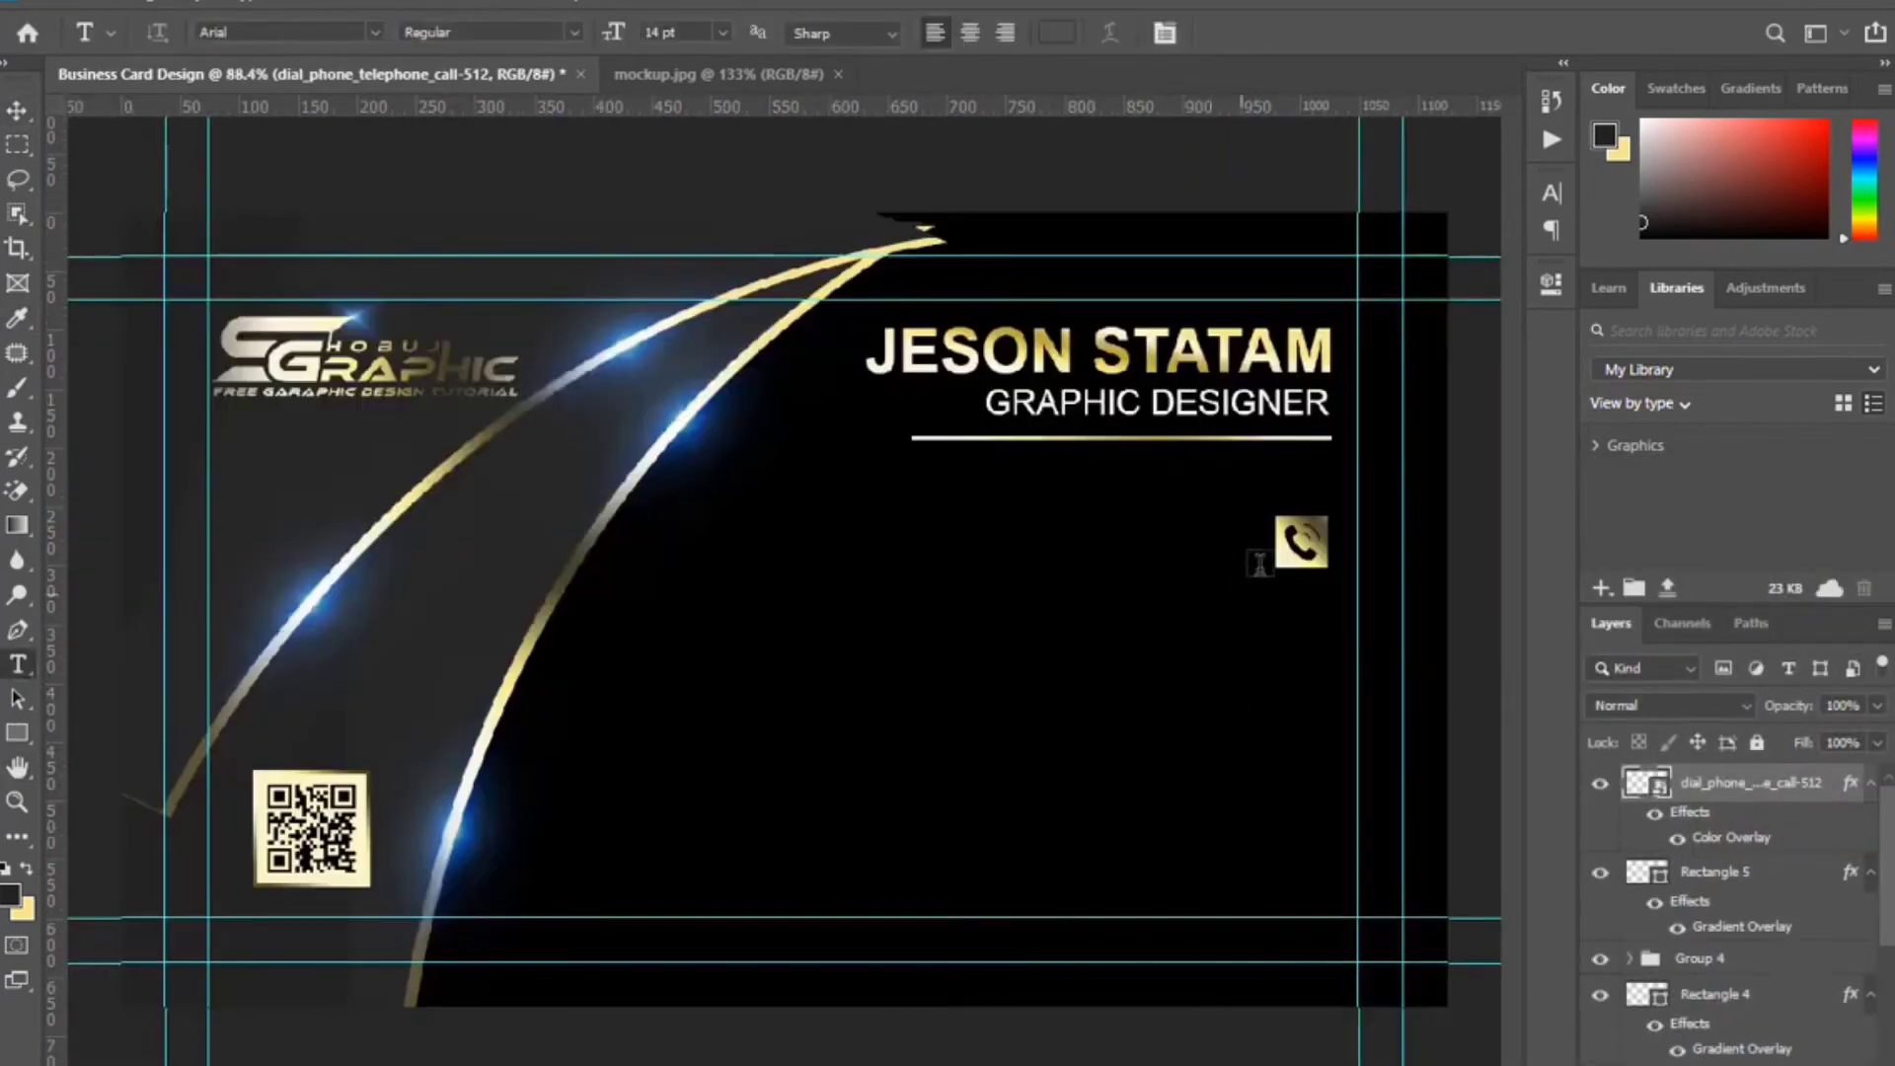
Type the phone number left of the icon and scale it down to about 66.65% (8.62 pt).
{"action": "left_click", "coordinate": [857, 546]}
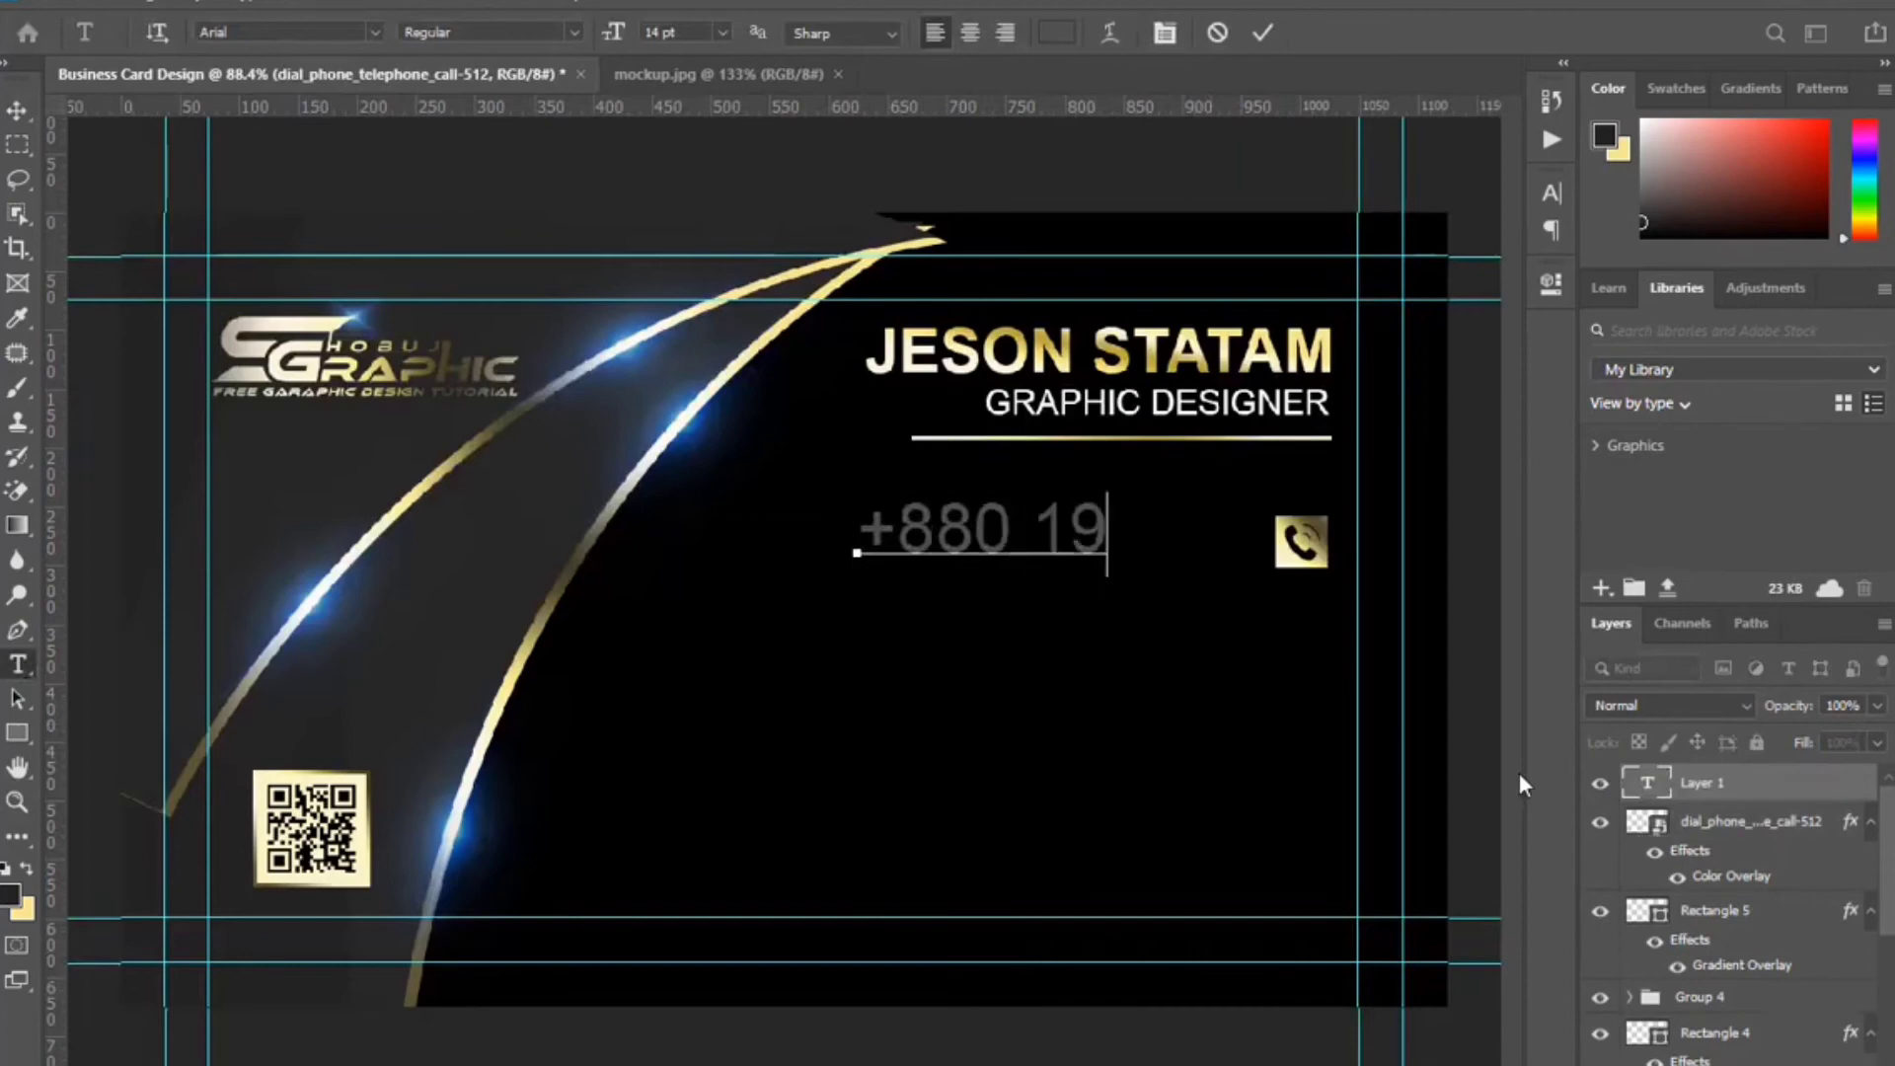
{"action": "left_click", "coordinate": [1263, 32]}
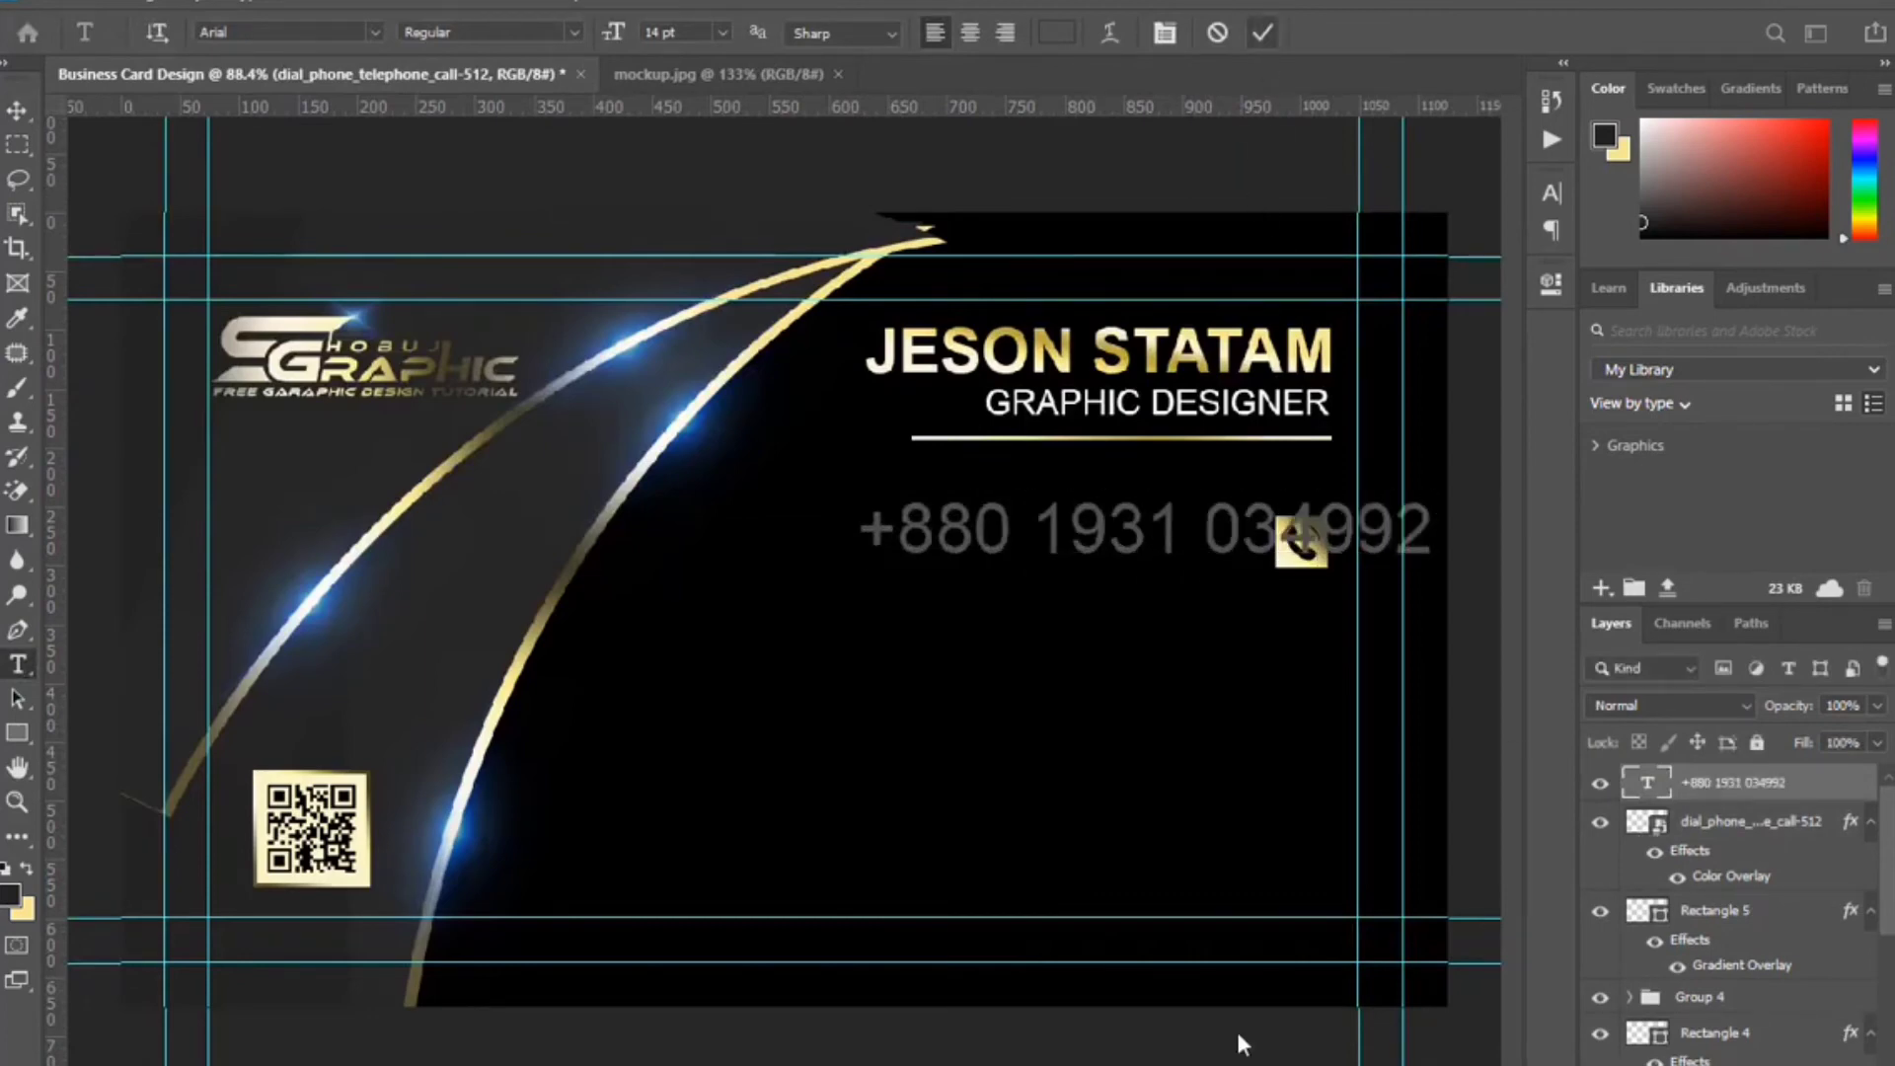
{"action": "key", "text": "ctrl+t"}
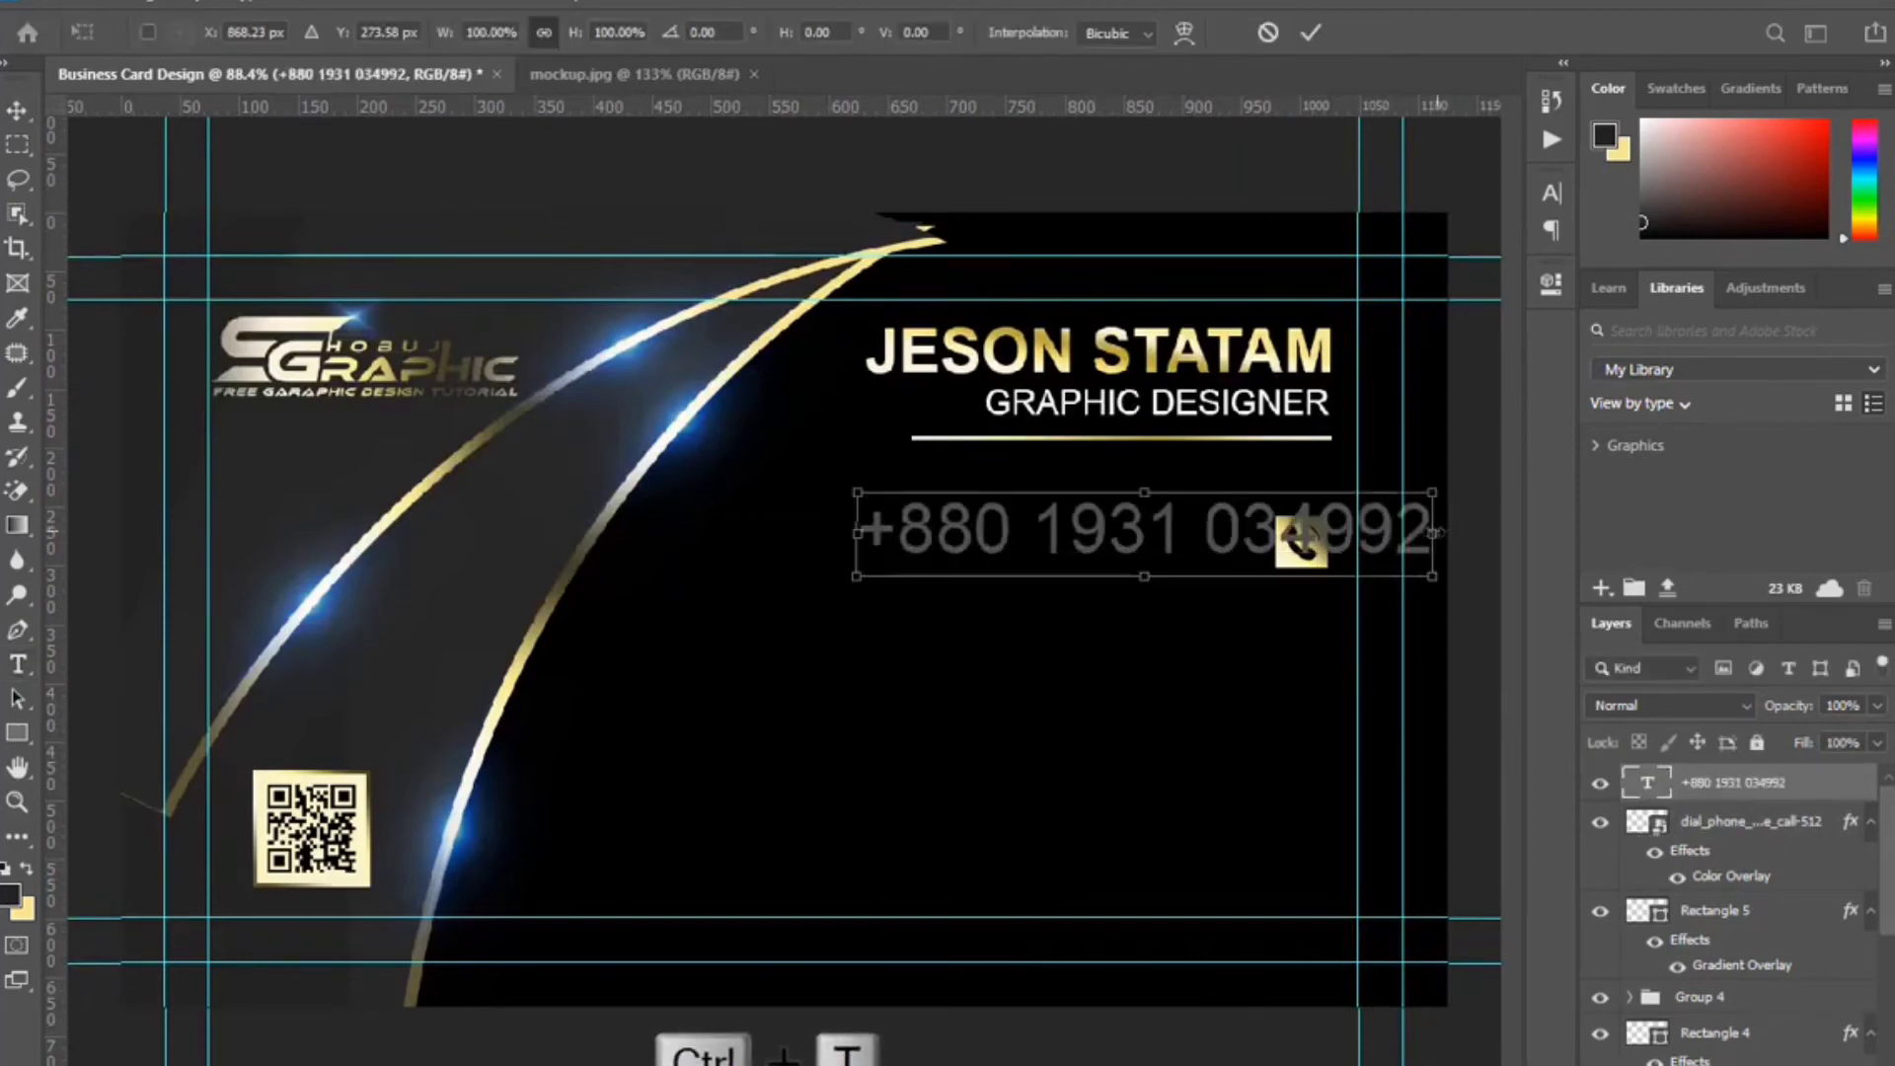
{"action": "left_click_drag", "start_coordinate": [1437, 533], "coordinate": [1226, 543]}
{"action": "left_click", "coordinate": [1311, 33]}
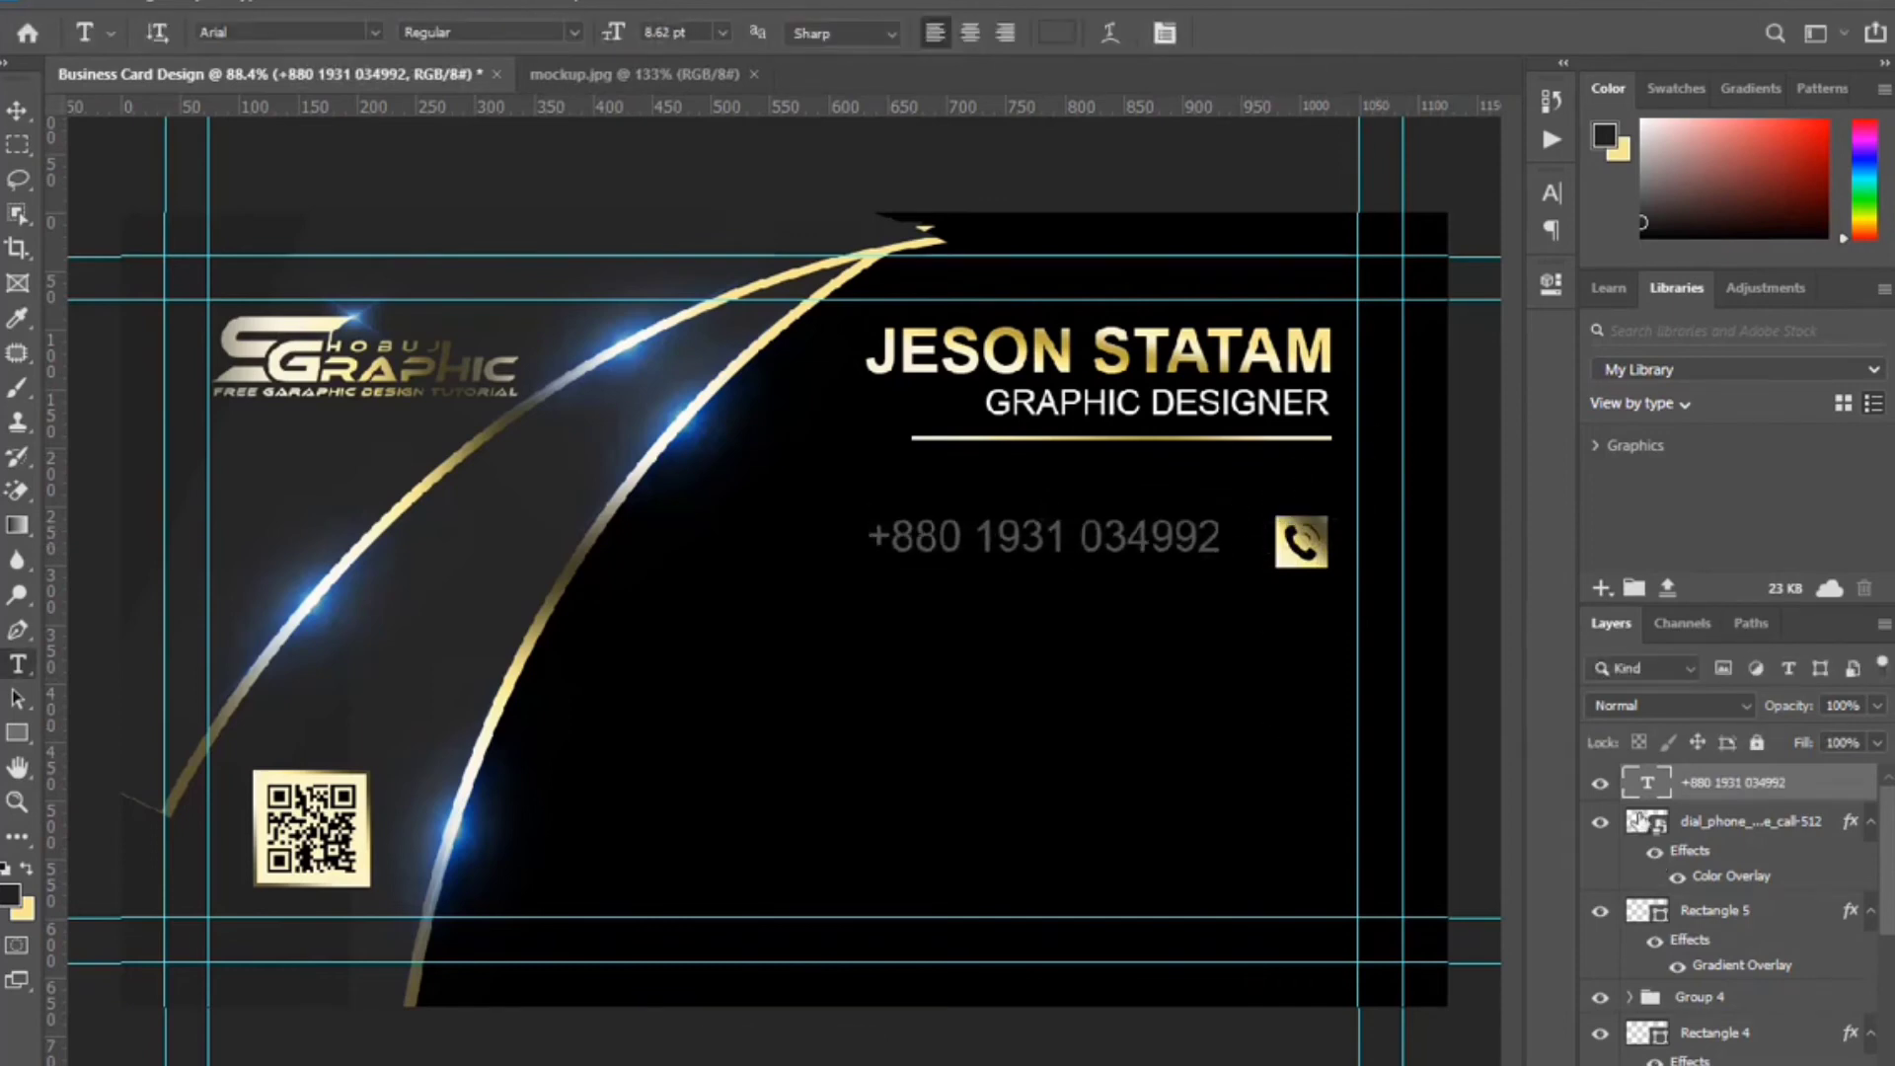
{"action": "key", "text": "v"}
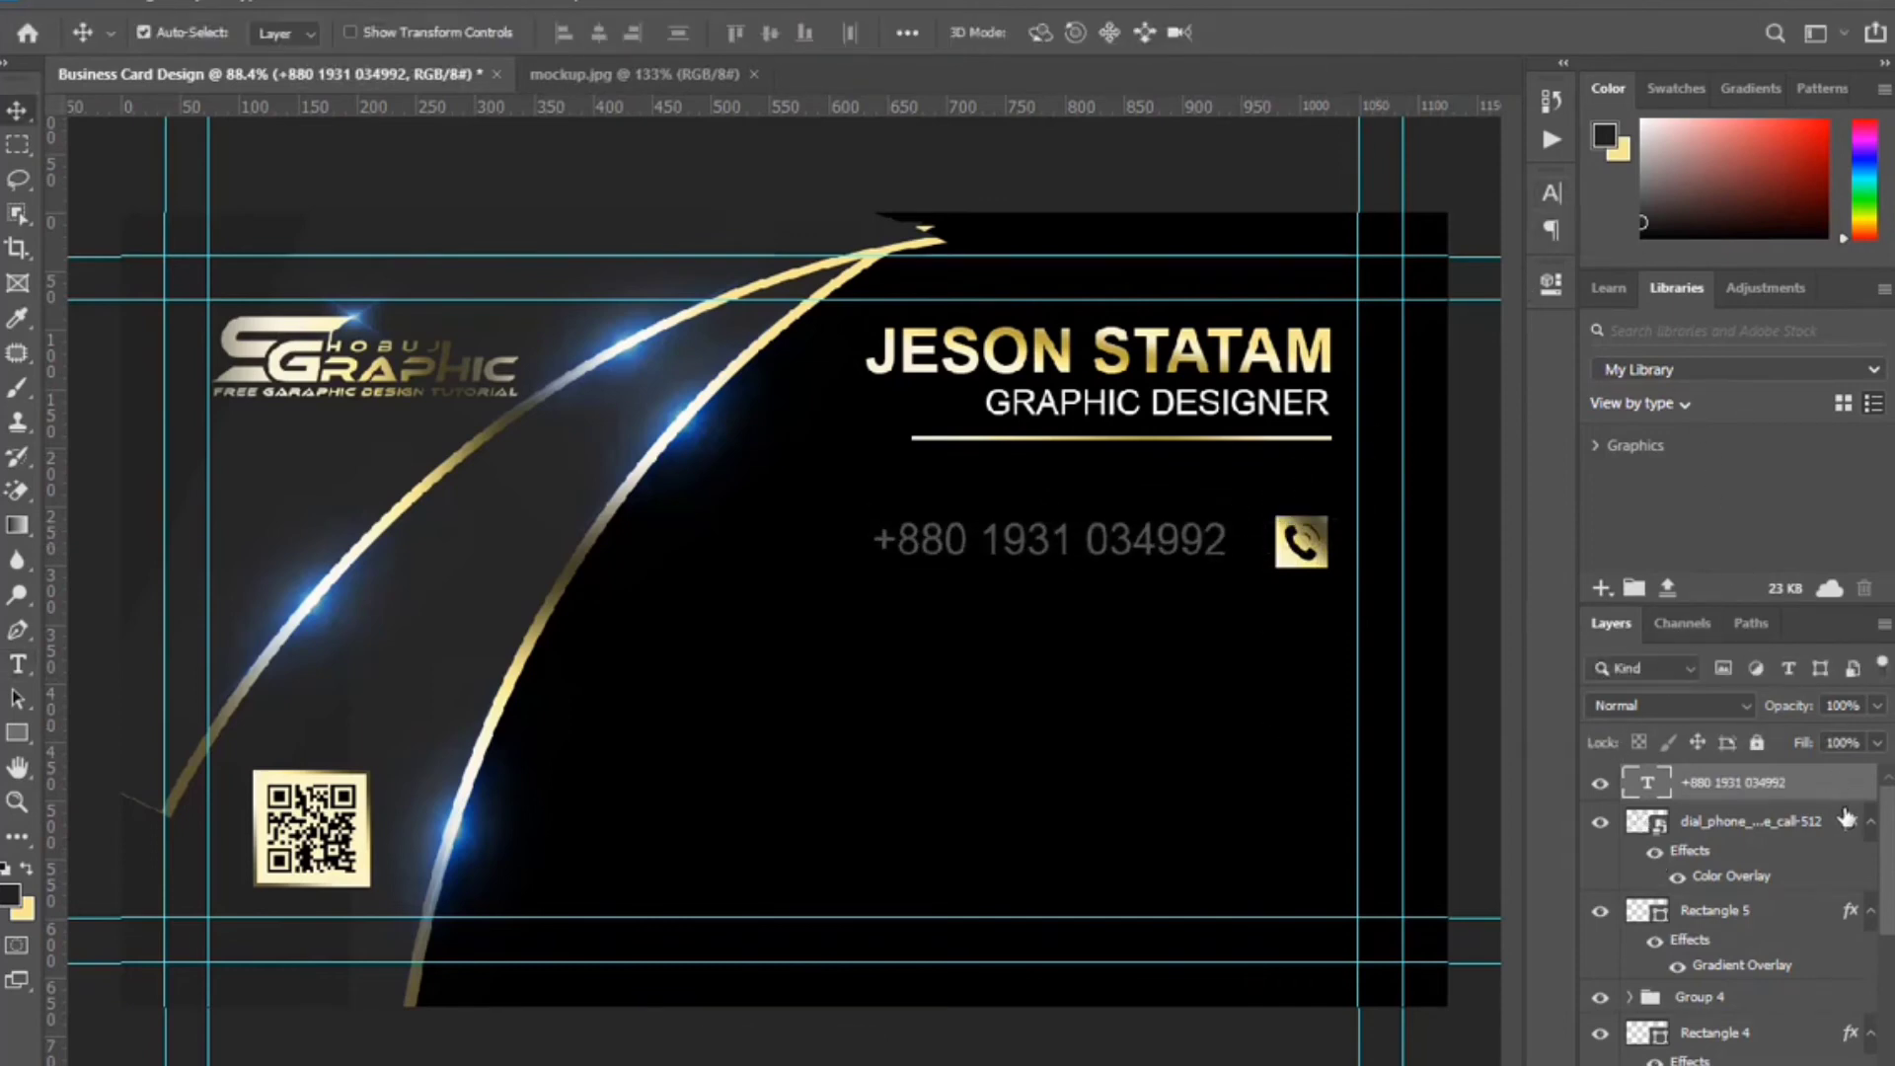
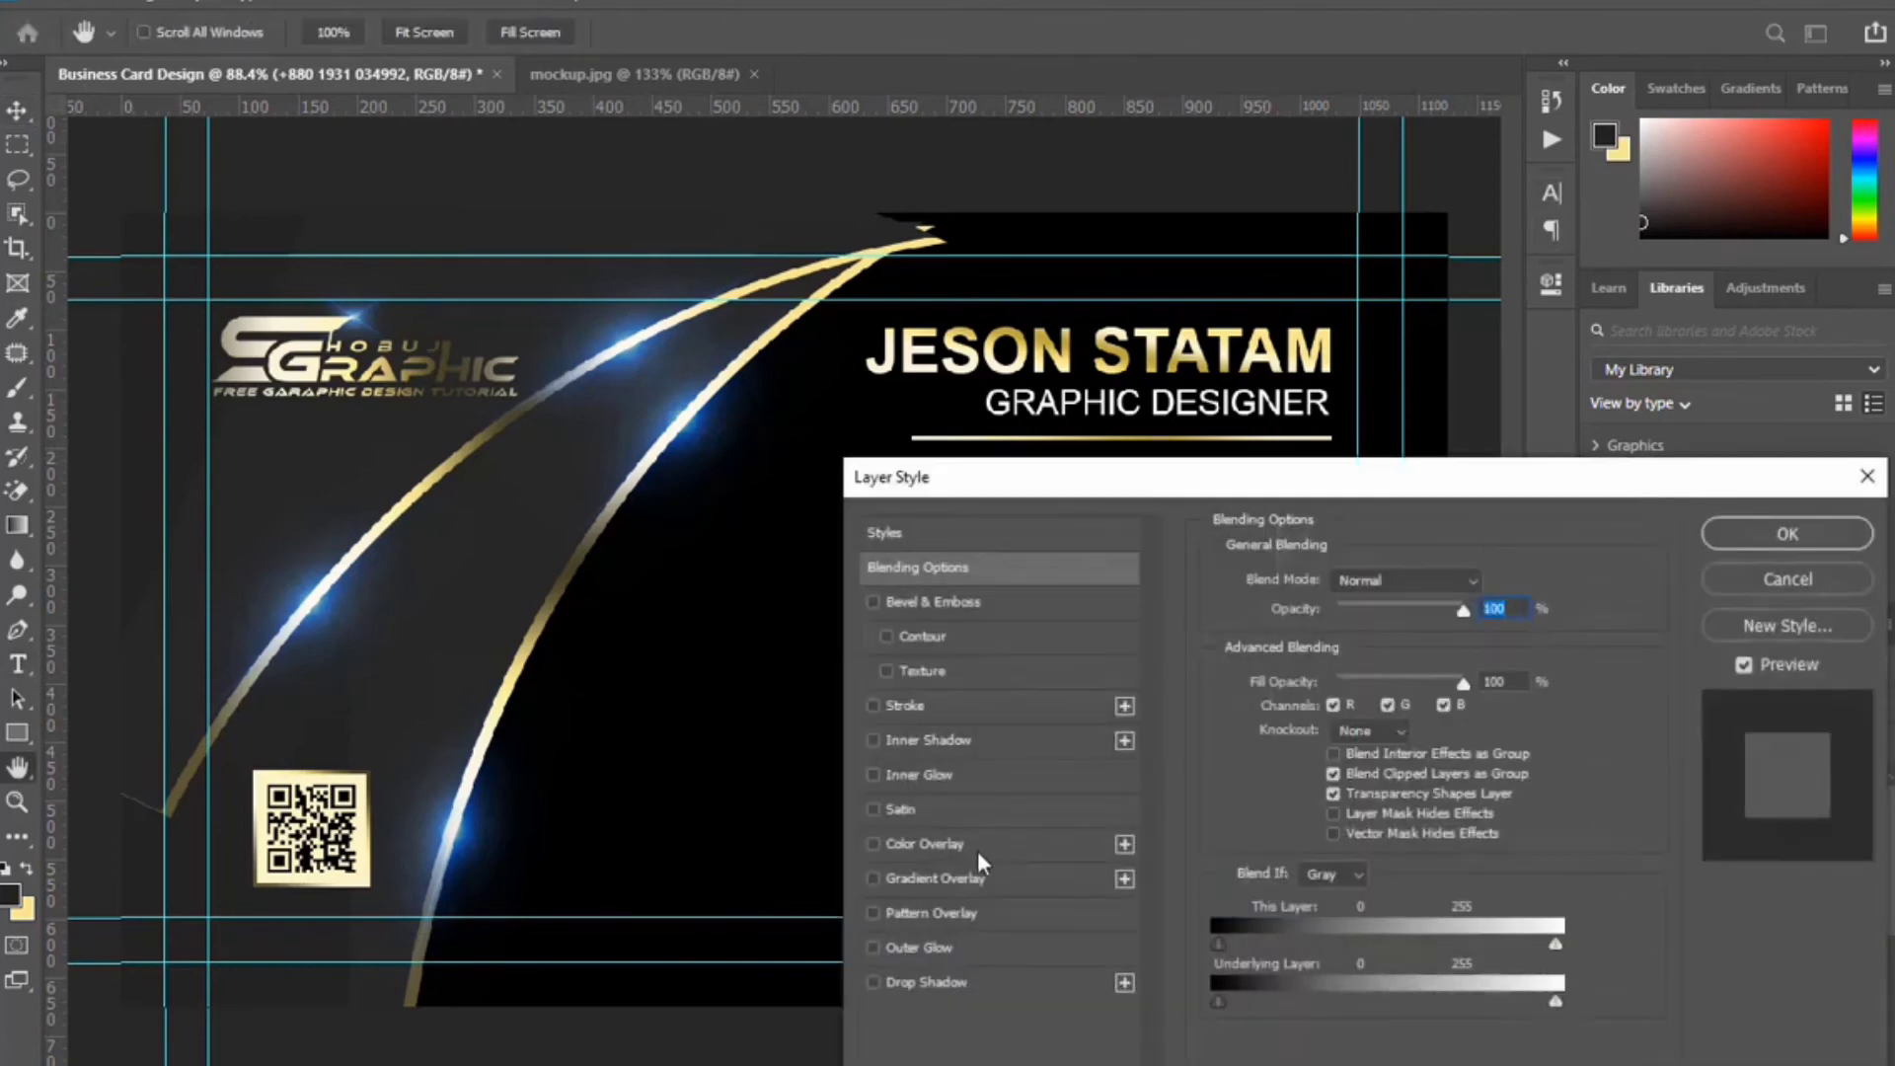
Give the phone number text a gold Gradient Overlay layer style.
{"action": "left_click_drag", "start_coordinate": [1300, 527], "coordinate": [1289, 639]}
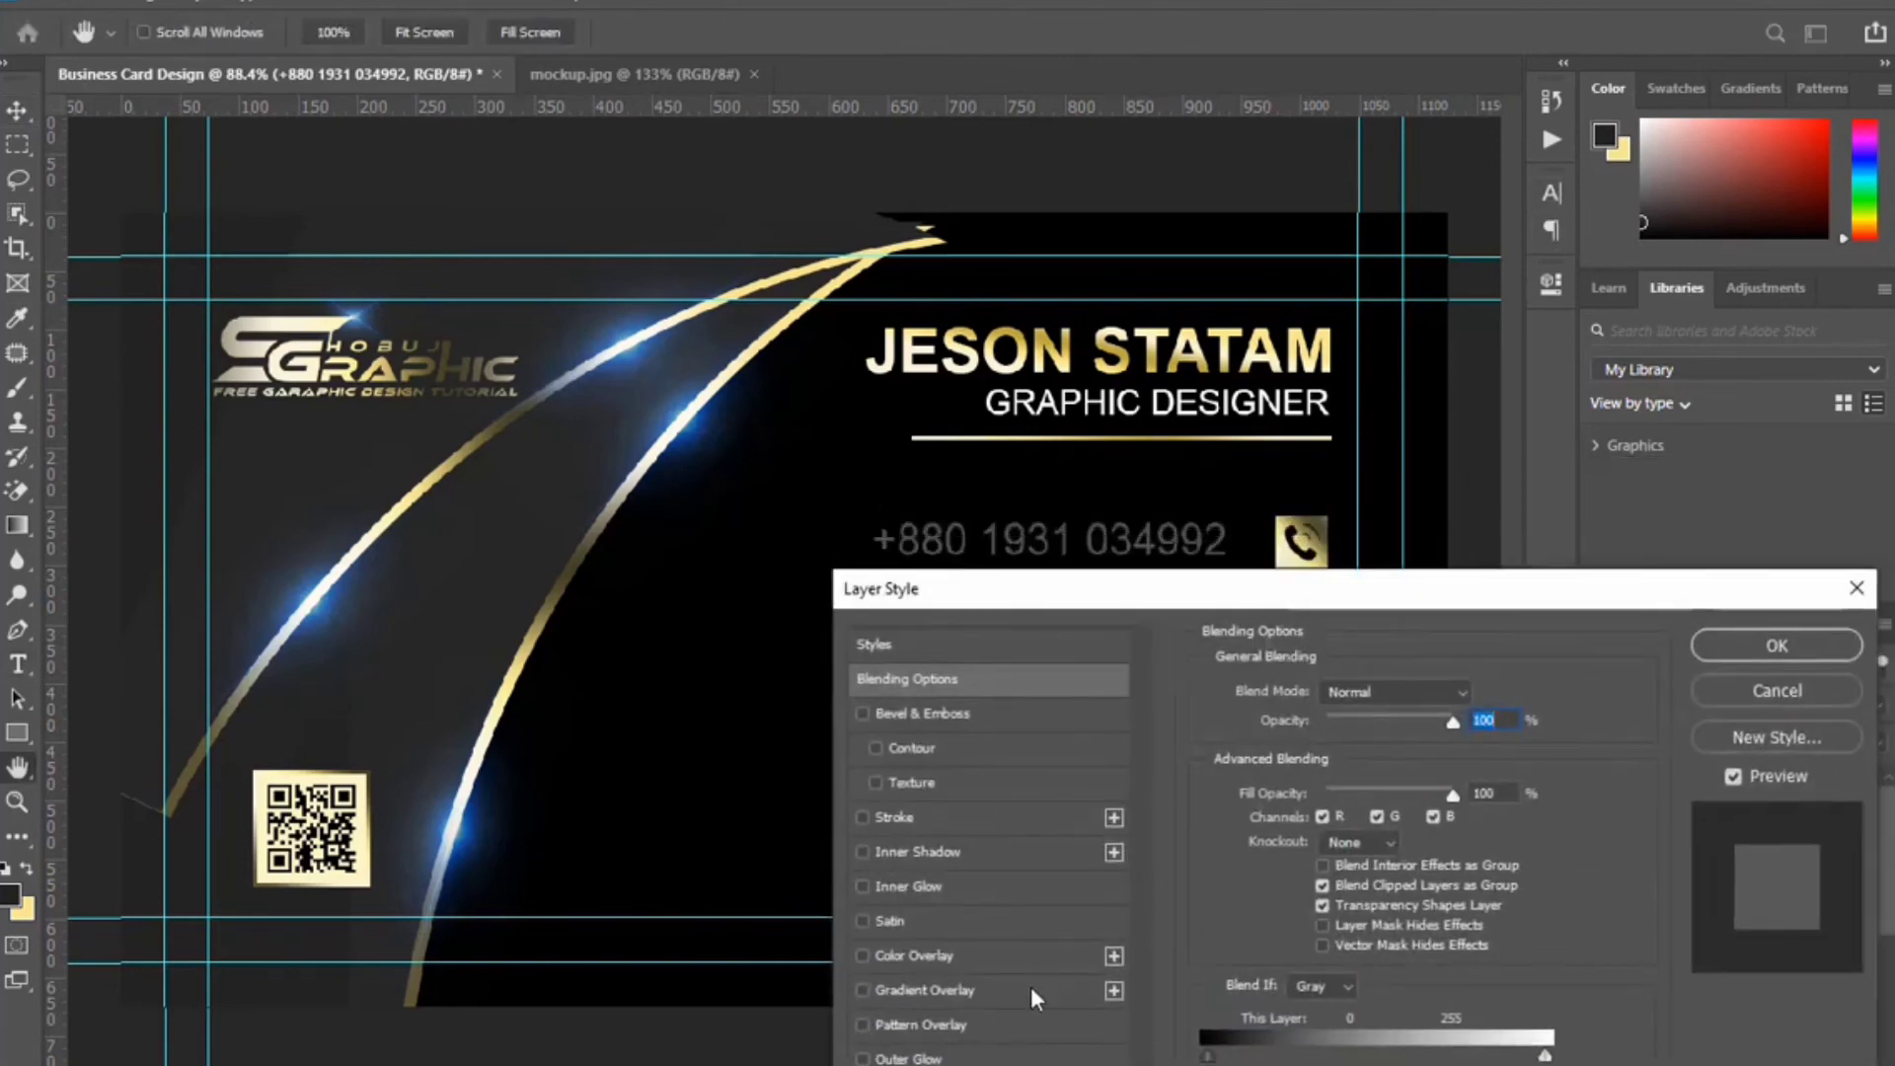
{"action": "left_click", "coordinate": [1030, 987]}
{"action": "left_click_drag", "start_coordinate": [1050, 531], "coordinate": [1015, 571]}
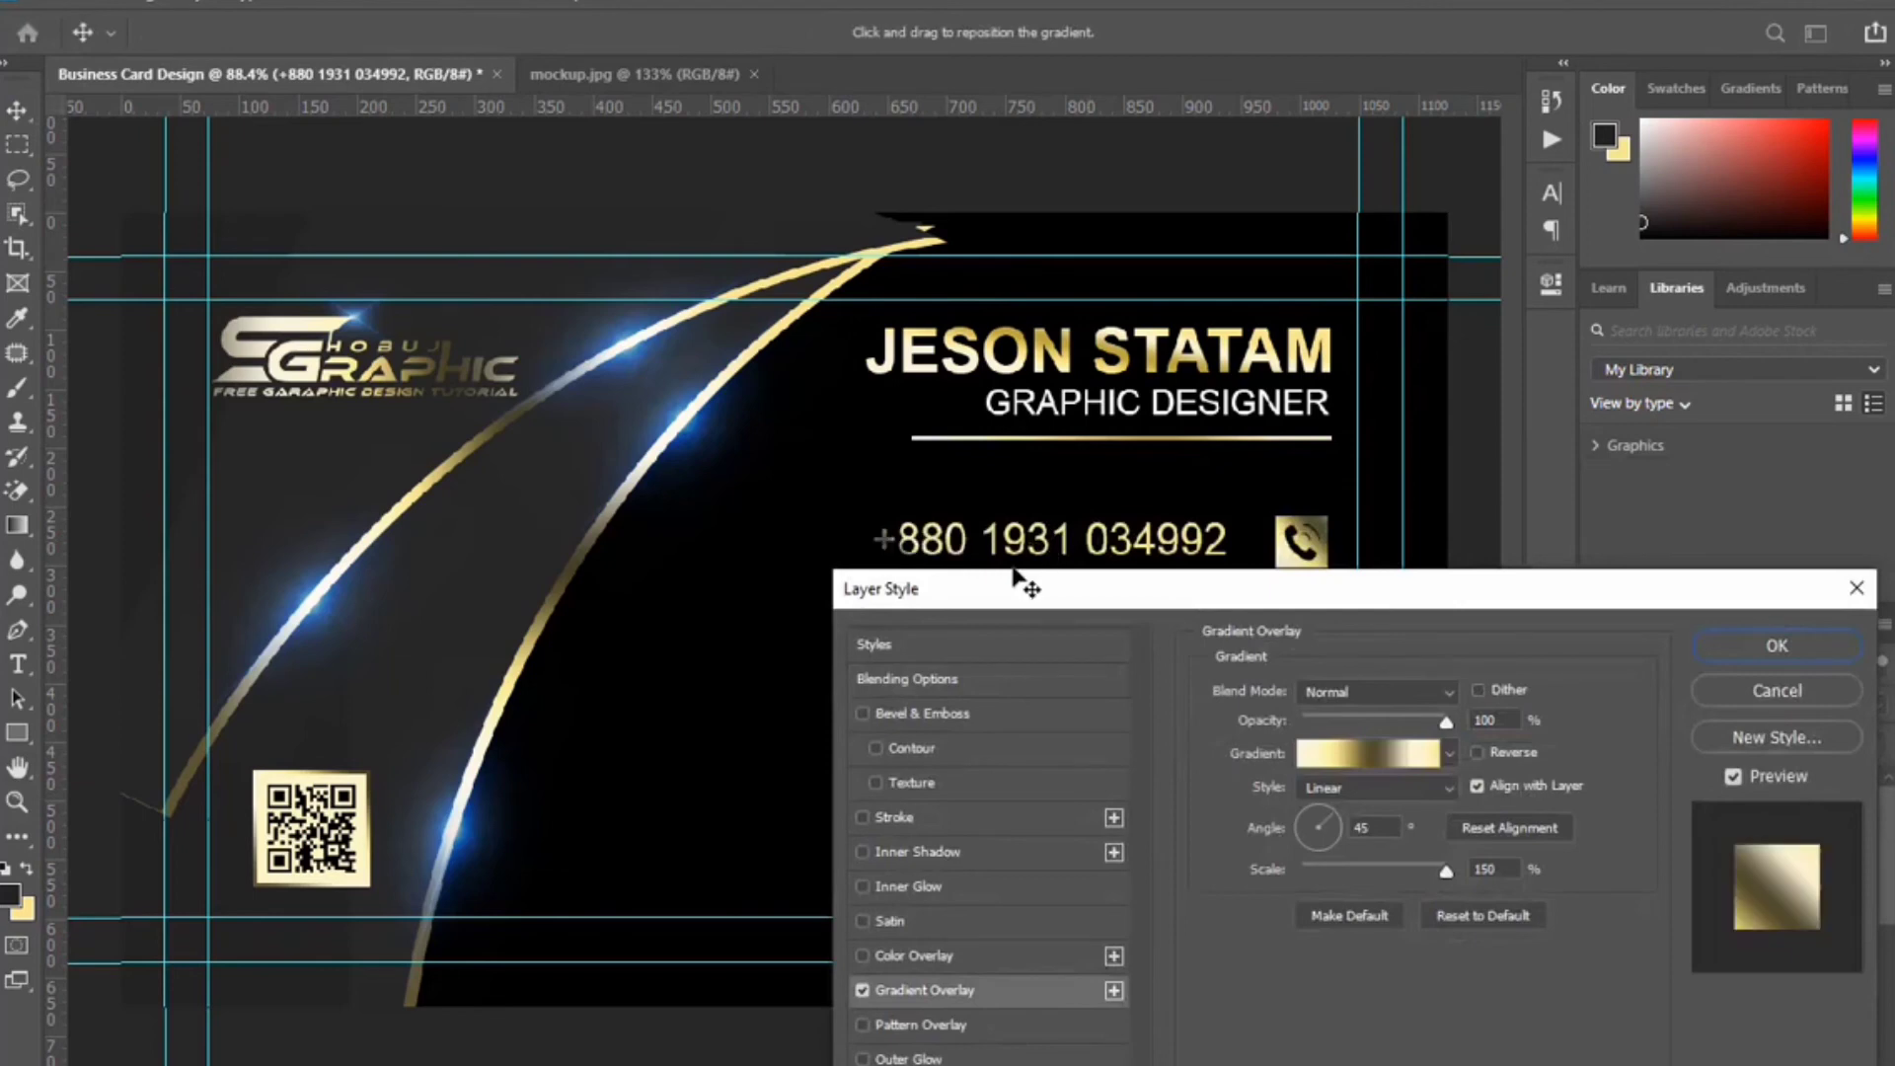
{"action": "left_click", "coordinate": [1810, 650]}
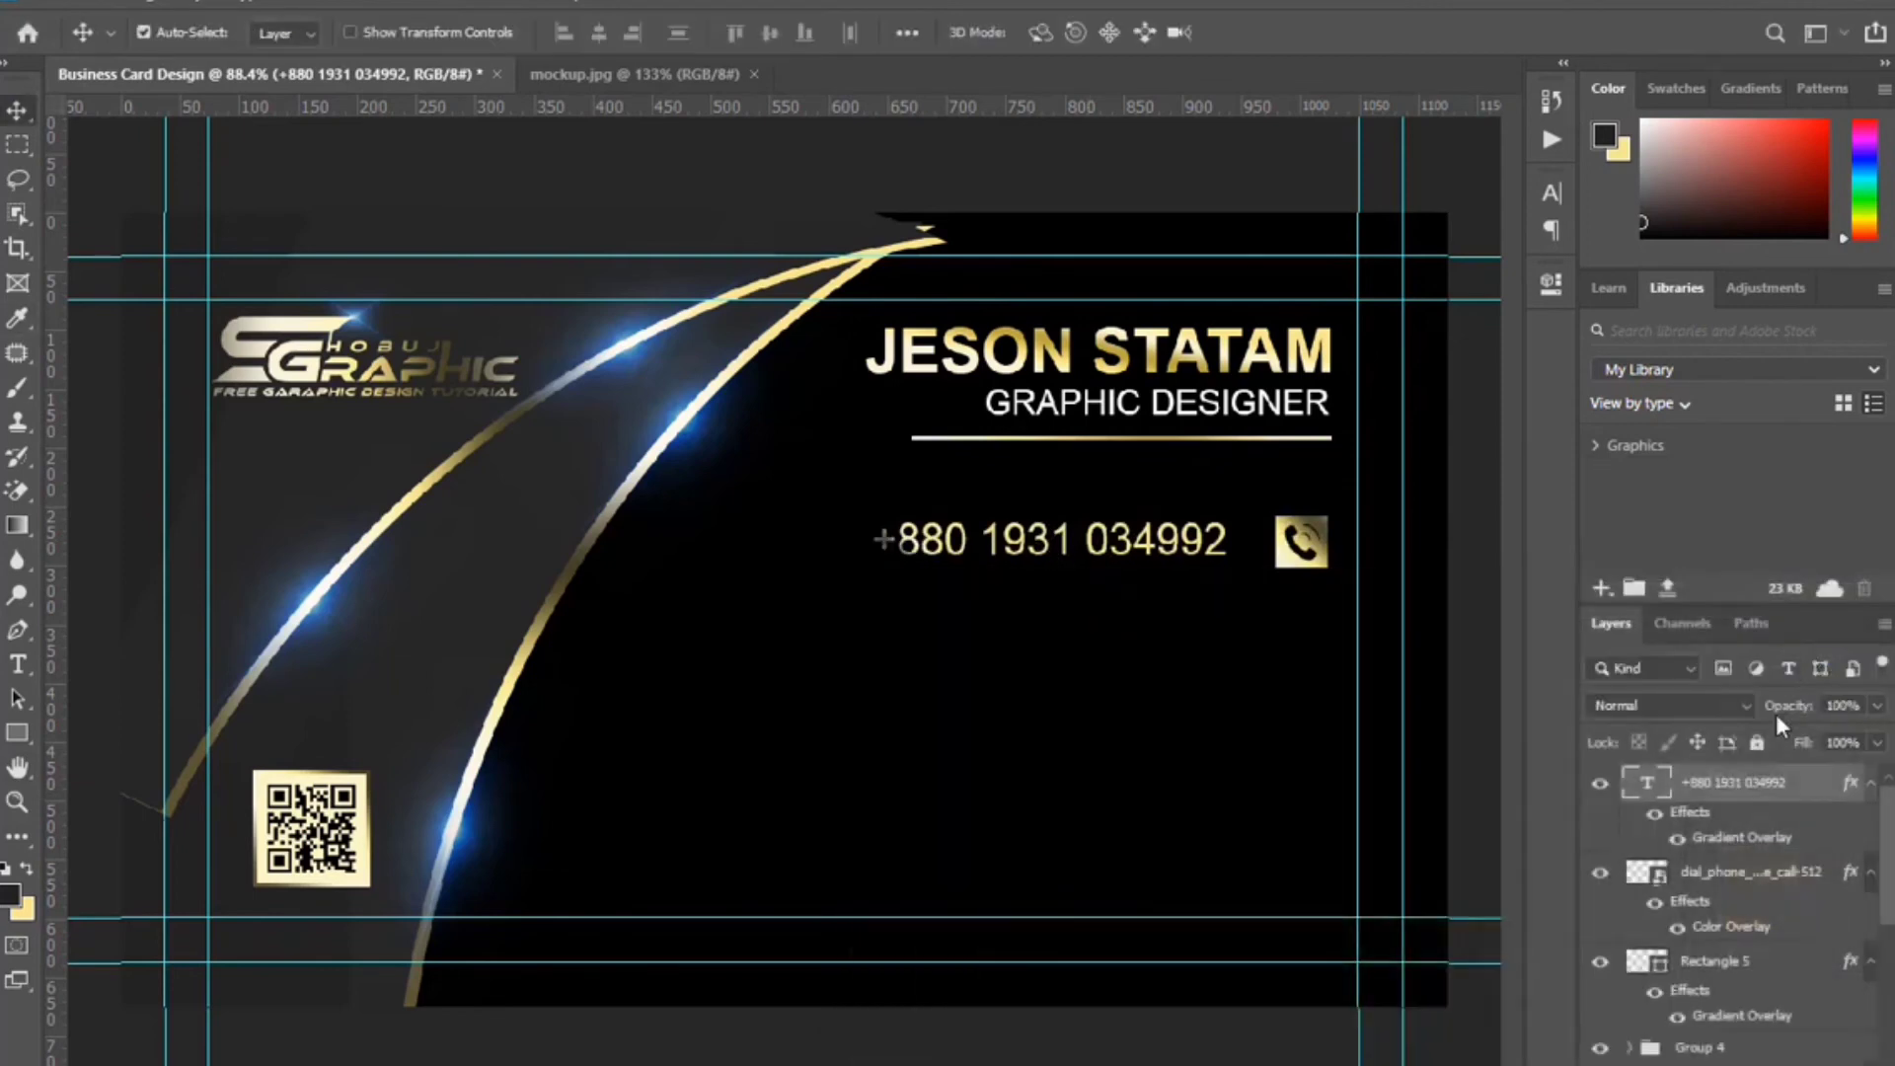
Nudge the phone number into line, then group it with the phone icon and Rectangle 5.
{"action": "key", "text": "Right"}
{"action": "key", "text": "Right"}
{"action": "key", "text": "Right"}
{"action": "key", "text": "Right"}
{"action": "left_click", "coordinate": [1780, 956], "text": "shift"}
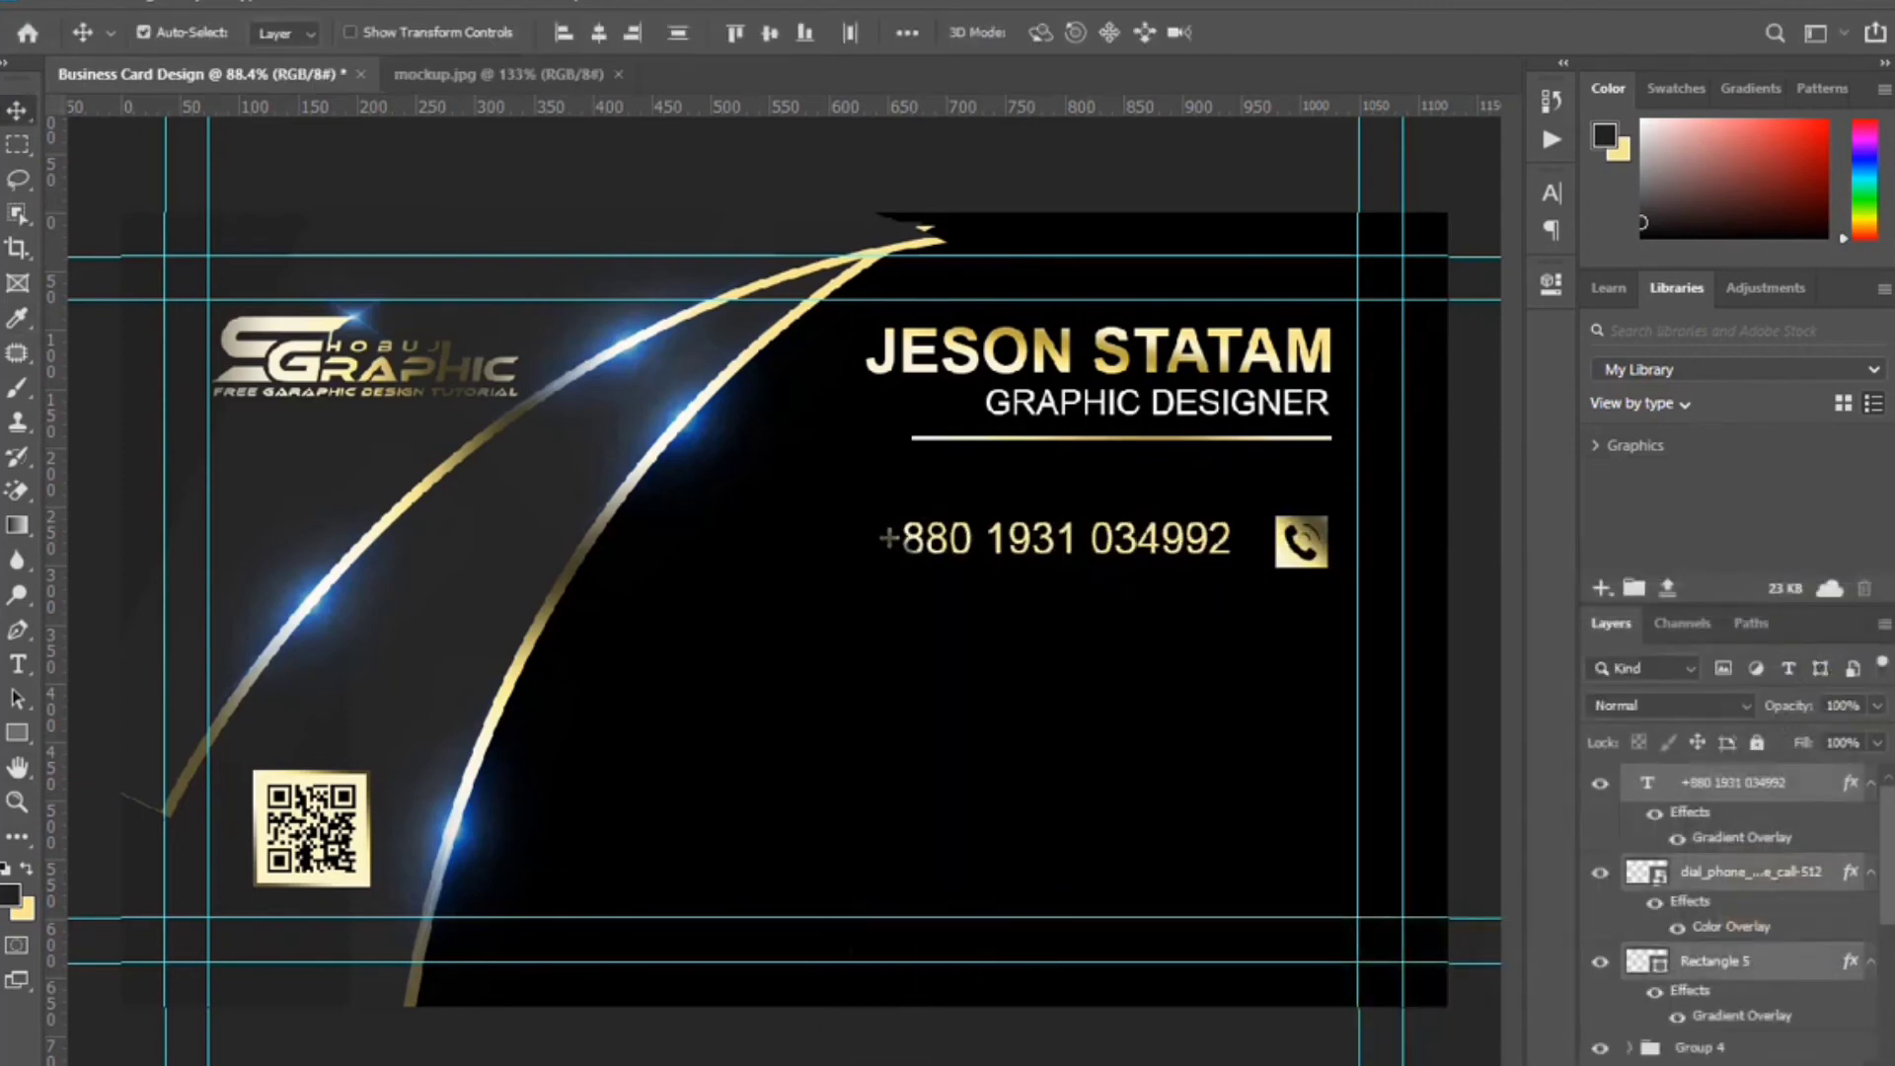
{"action": "key", "text": "ctrl+g"}
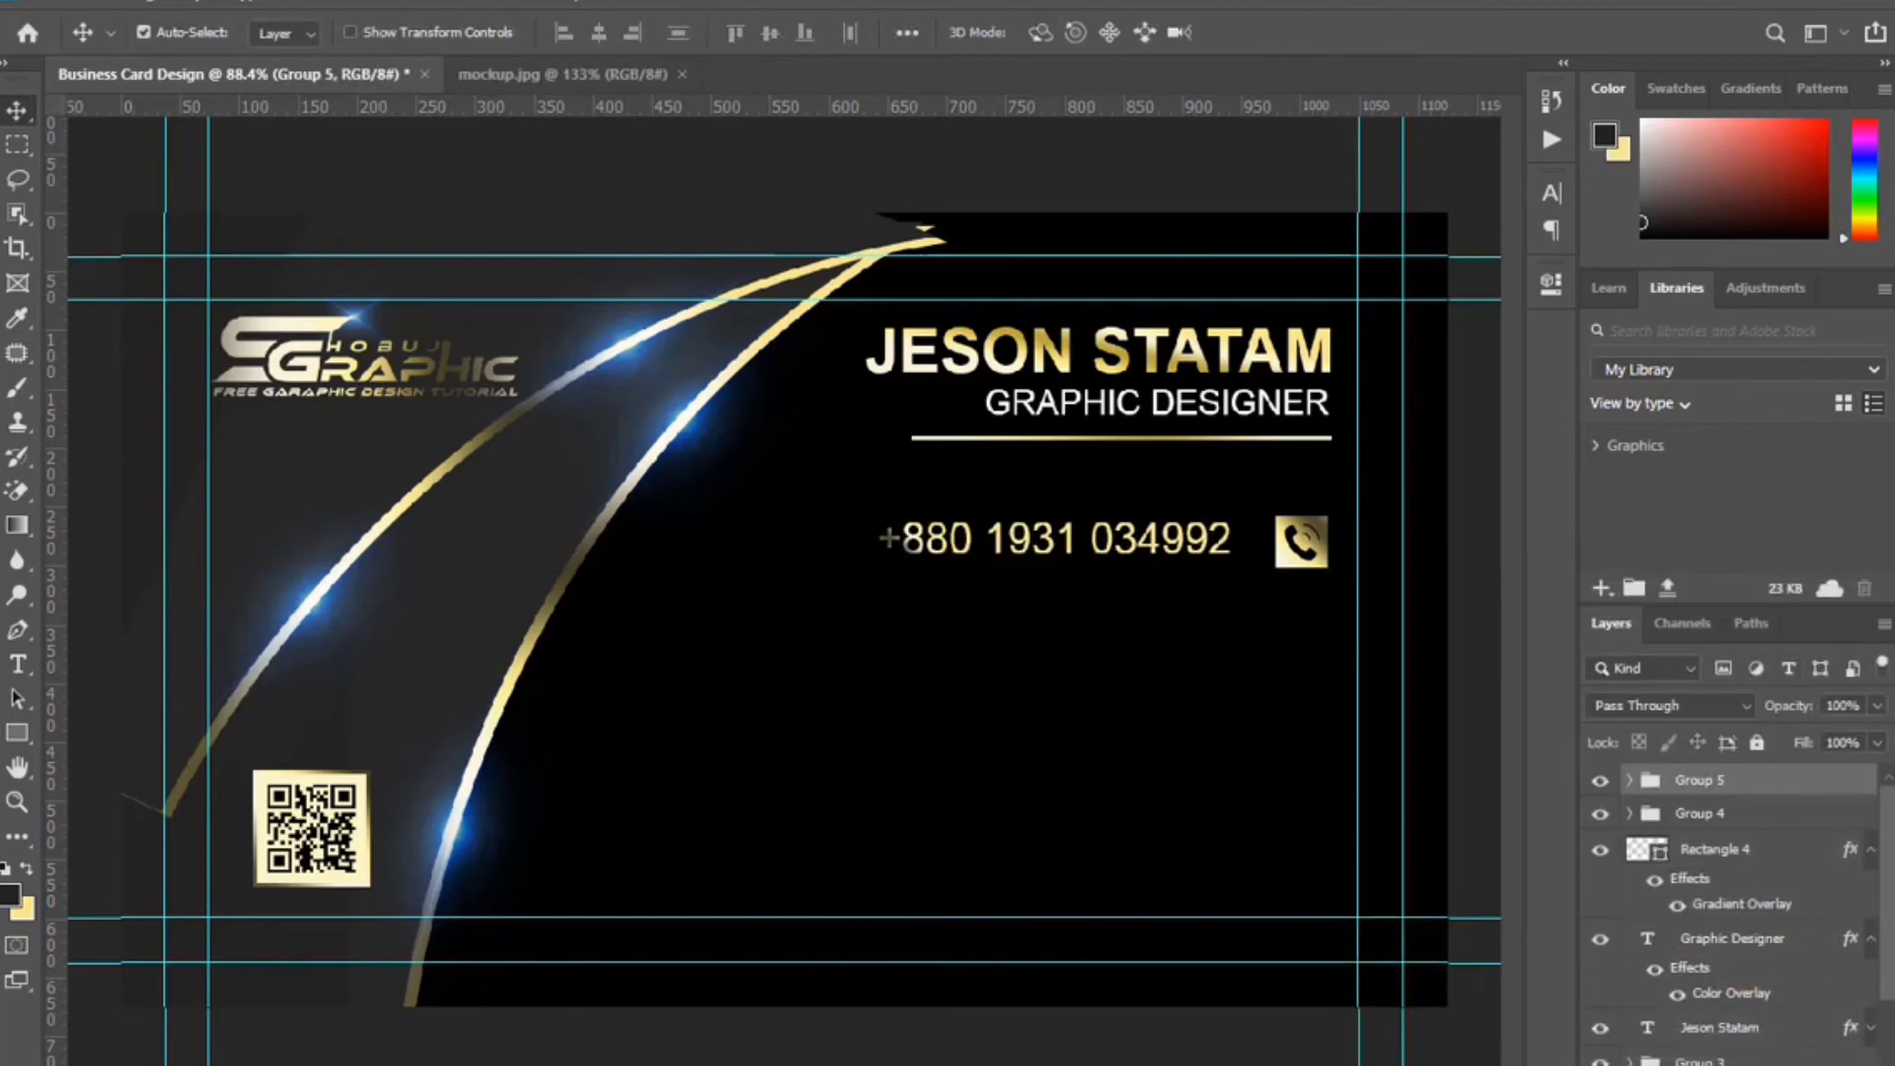
Duplicate the phone row group and move the copy down below the original.
{"action": "key", "text": "ctrl+j"}
{"action": "key", "text": "shift+Down"}
{"action": "key", "text": "shift+Down"}
{"action": "key", "text": "shift+Down"}
{"action": "key", "text": "shift+Down"}
{"action": "key", "text": "shift+Down"}
{"action": "key", "text": "shift+Down"}
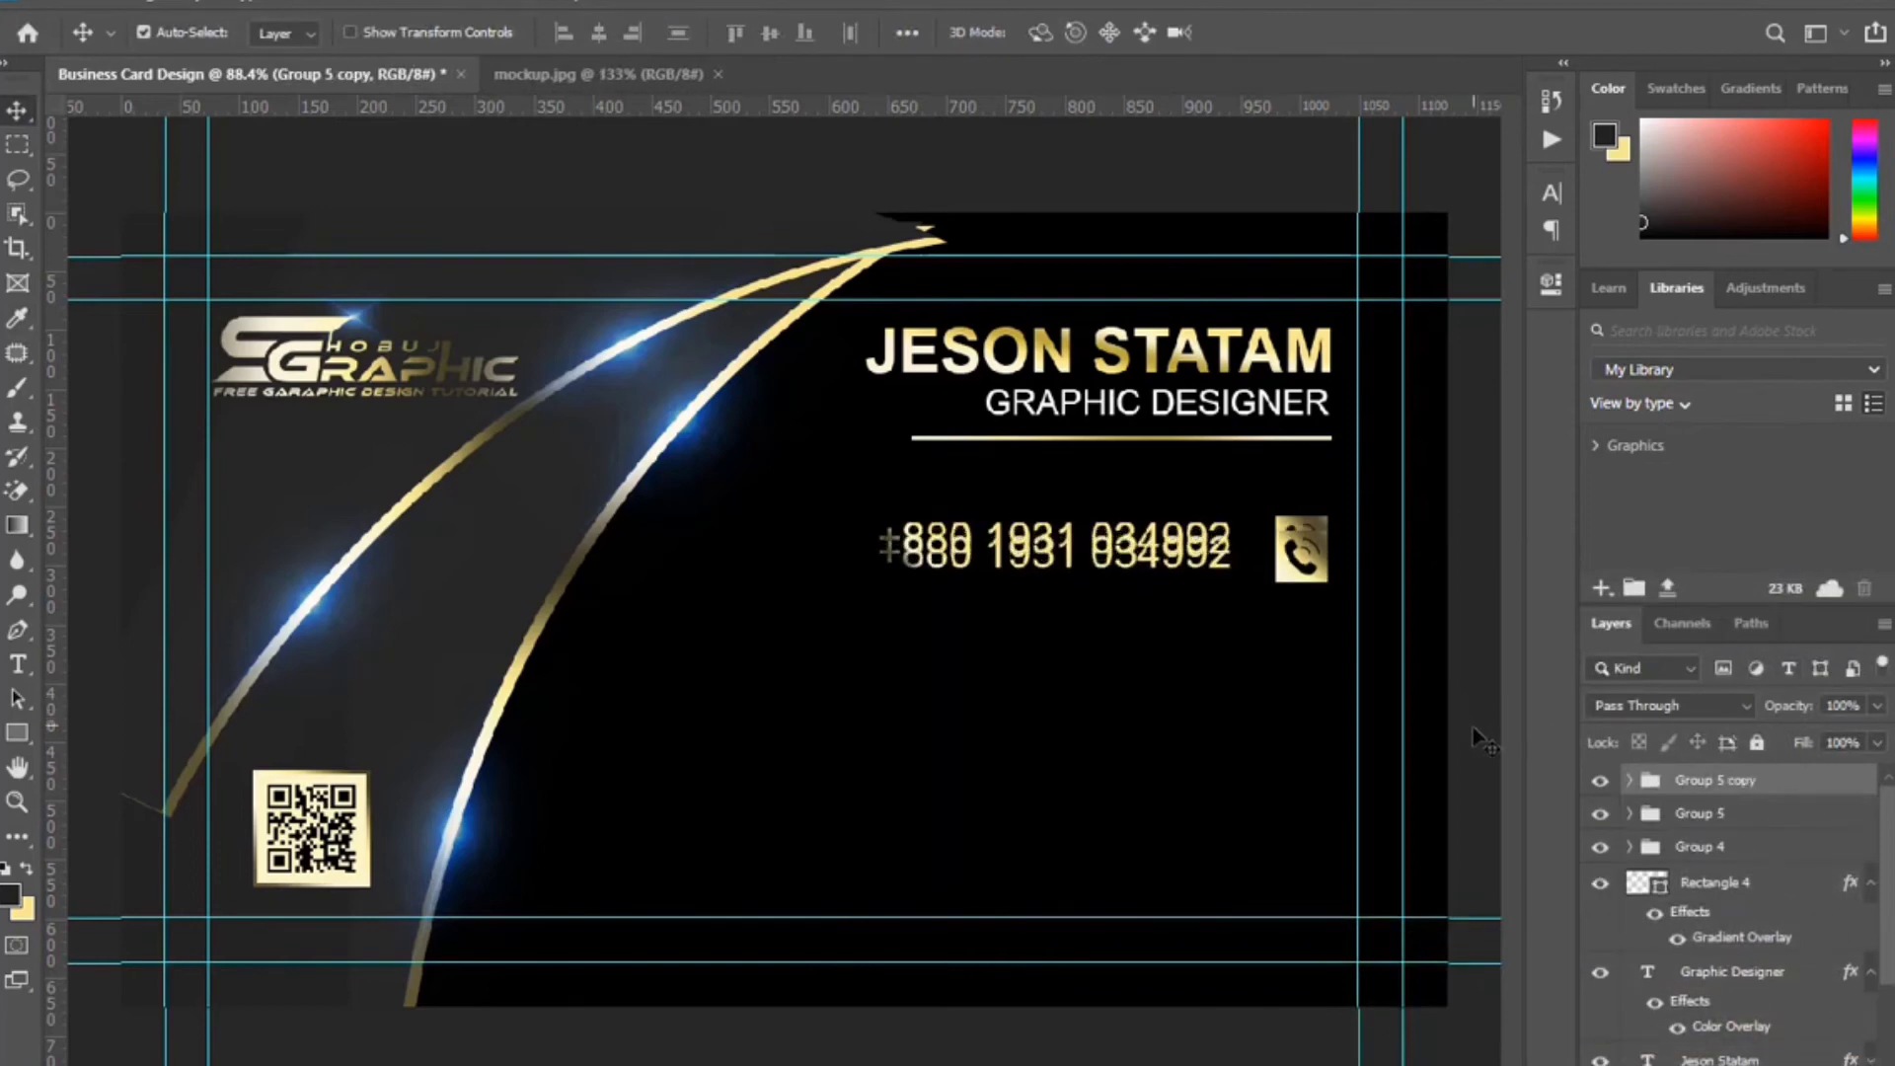
{"action": "key", "text": "shift+Down"}
{"action": "key", "text": "shift+Down"}
{"action": "key", "text": "shift+Down"}
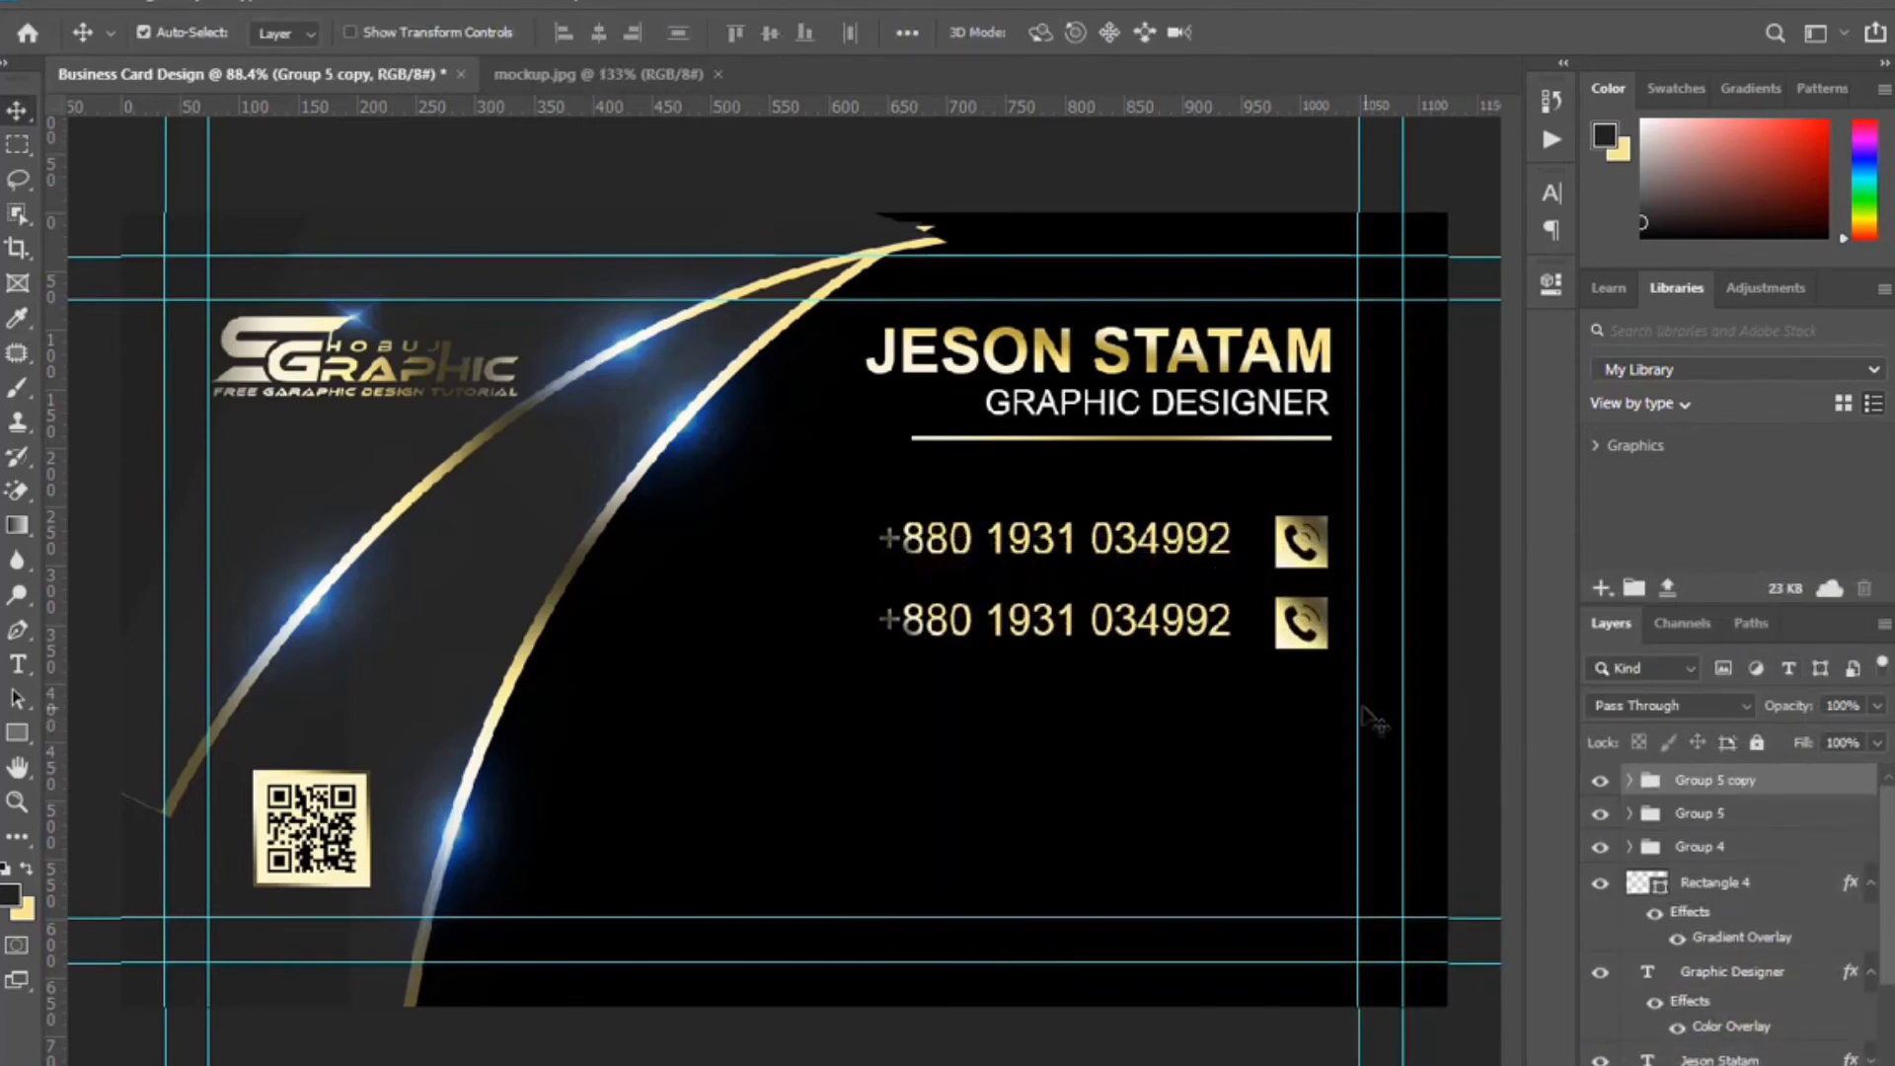
Place the e-mail icon scaled into the copied row's gold square and delete its duplicate phone icon.
{"action": "left_click", "coordinate": [1313, 635]}
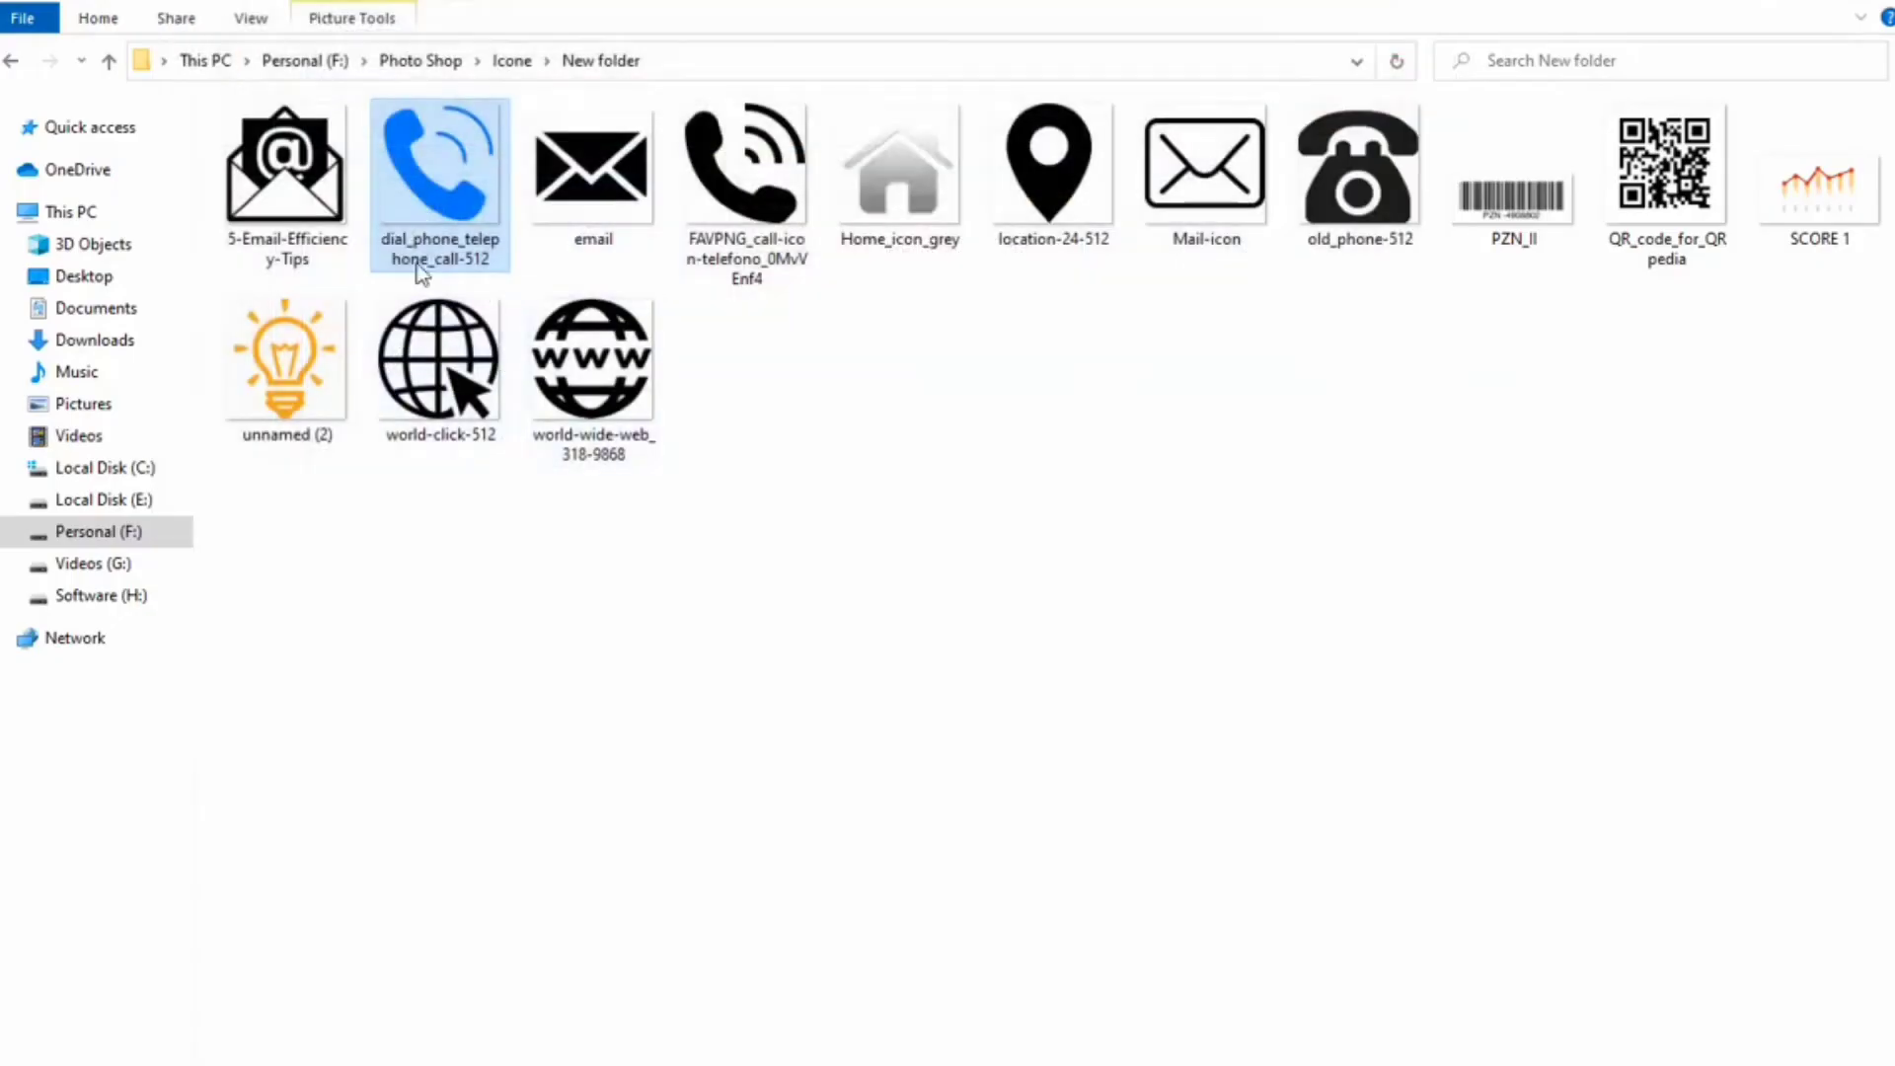
{"action": "left_click_drag", "start_coordinate": [286, 168], "coordinate": [888, 683]}
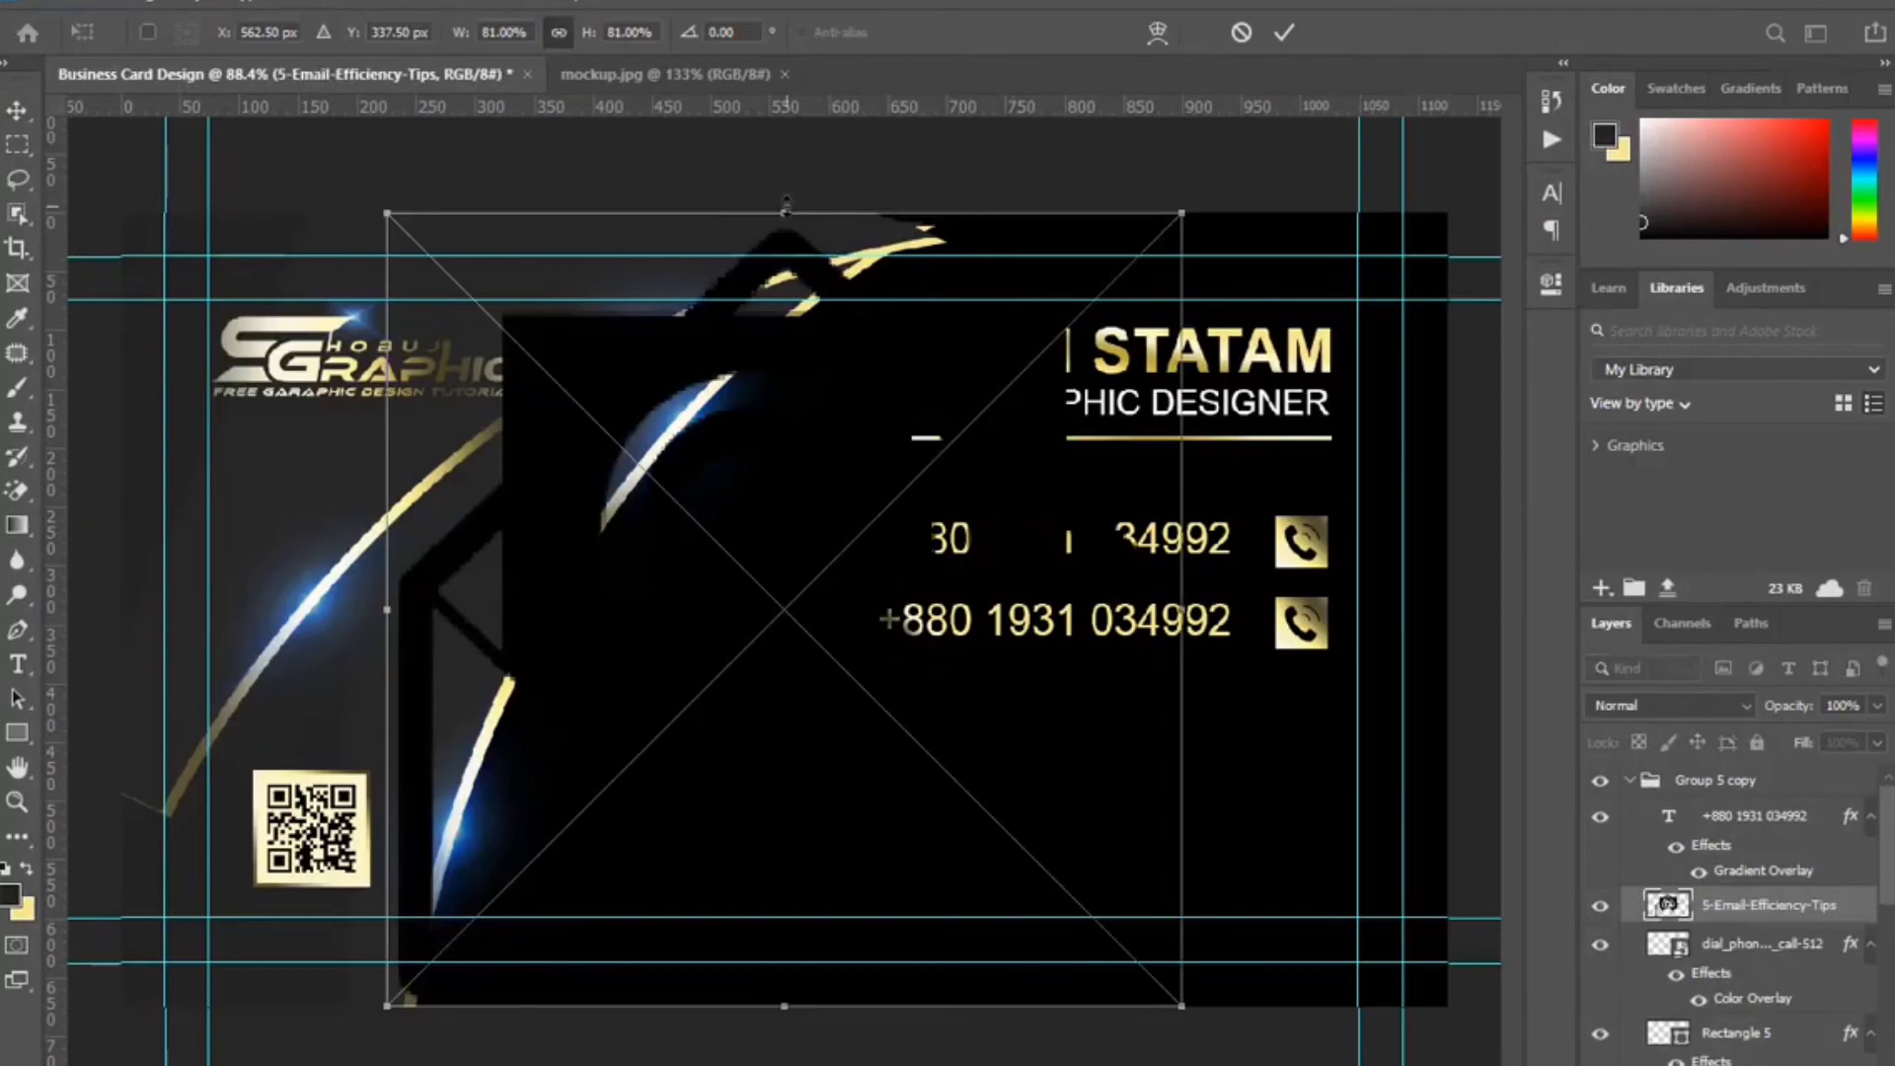
{"action": "left_click_drag", "start_coordinate": [787, 207], "coordinate": [790, 569]}
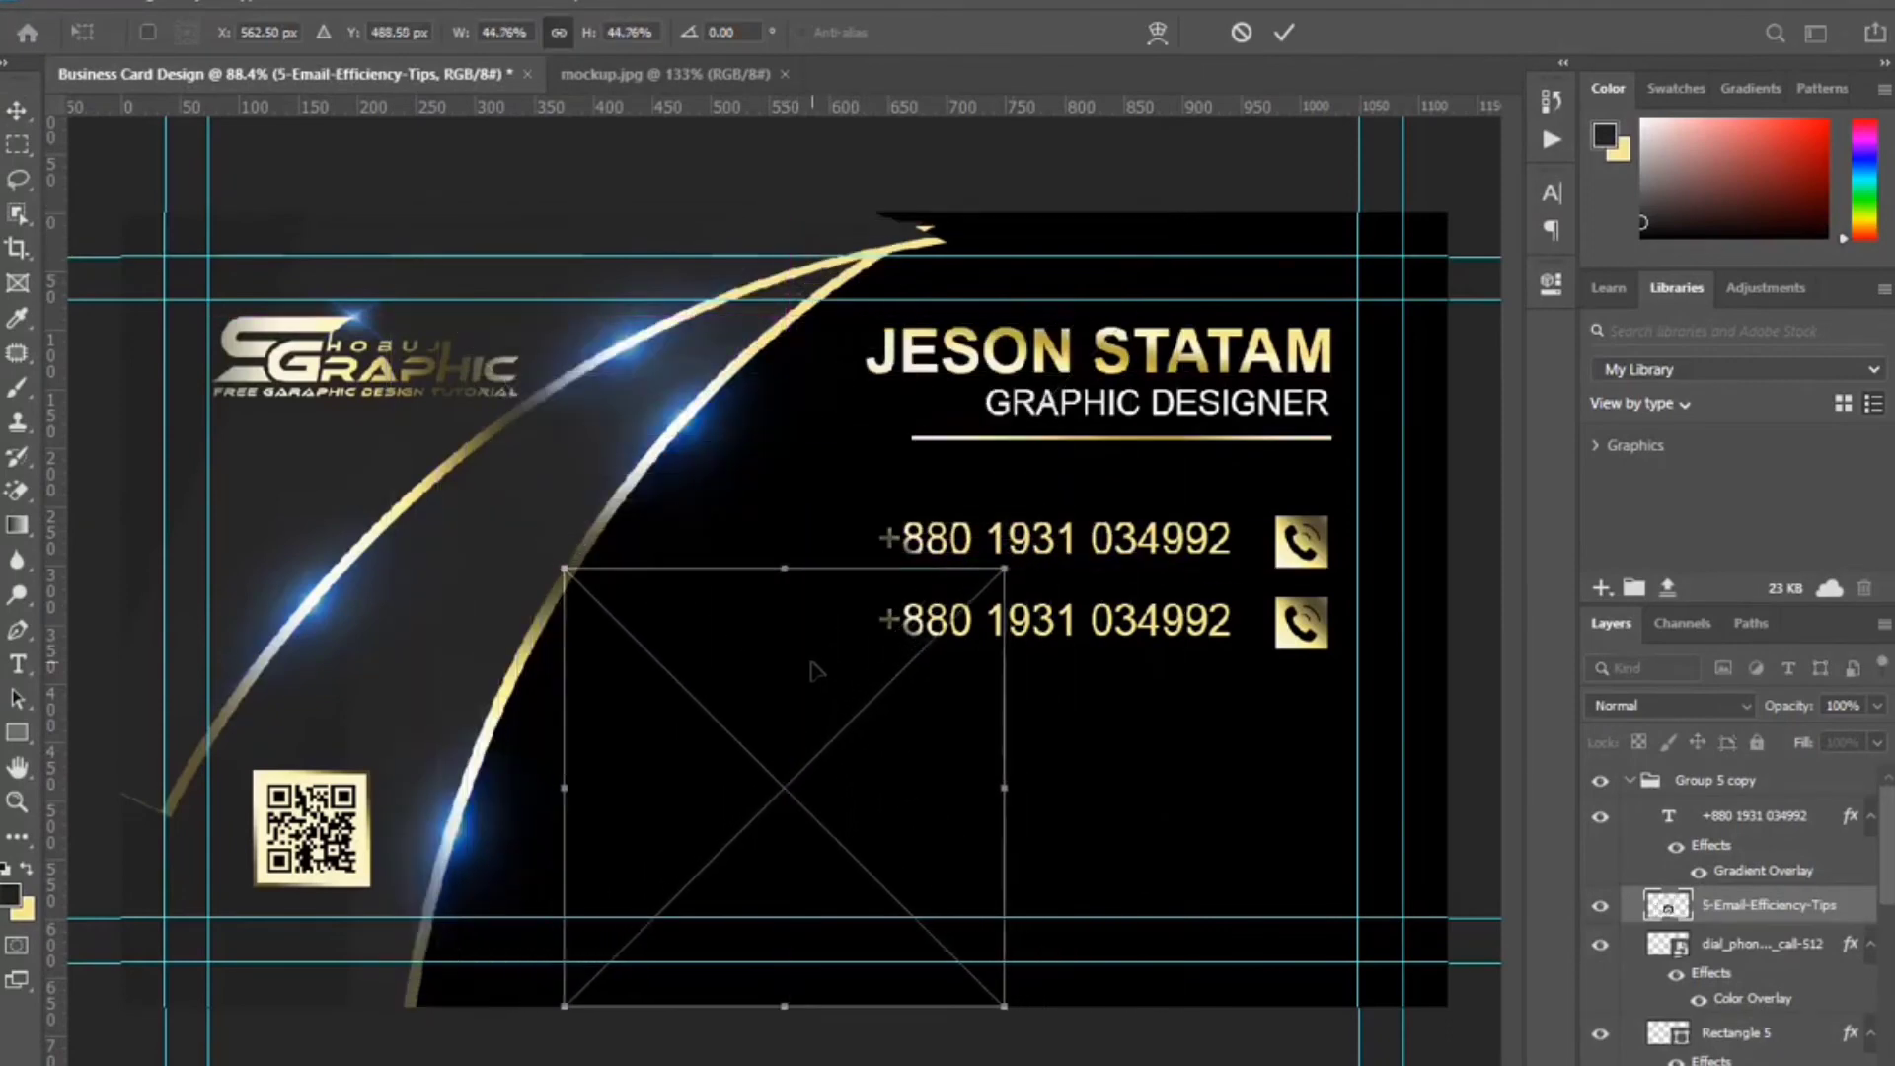
{"action": "left_click_drag", "start_coordinate": [812, 671], "coordinate": [1286, 707]}
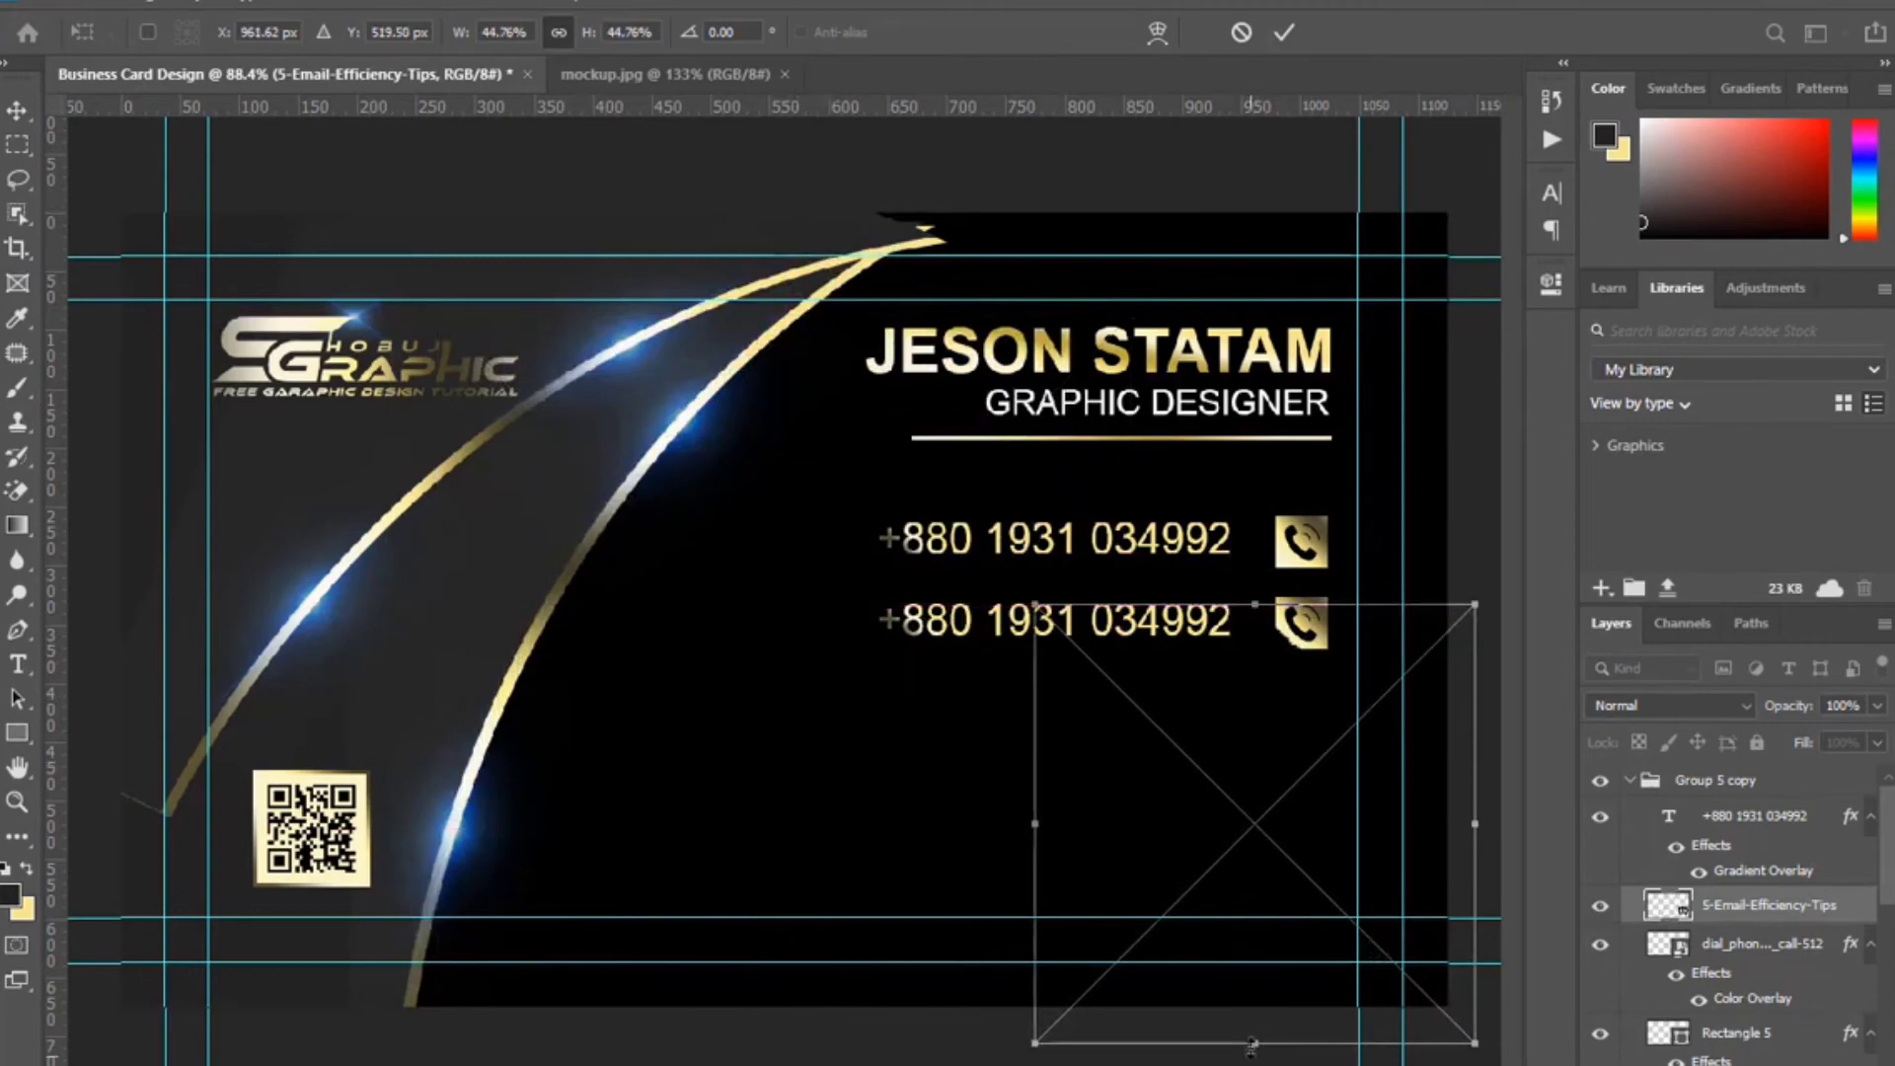
{"action": "left_click_drag", "start_coordinate": [1252, 1045], "coordinate": [1301, 622]}
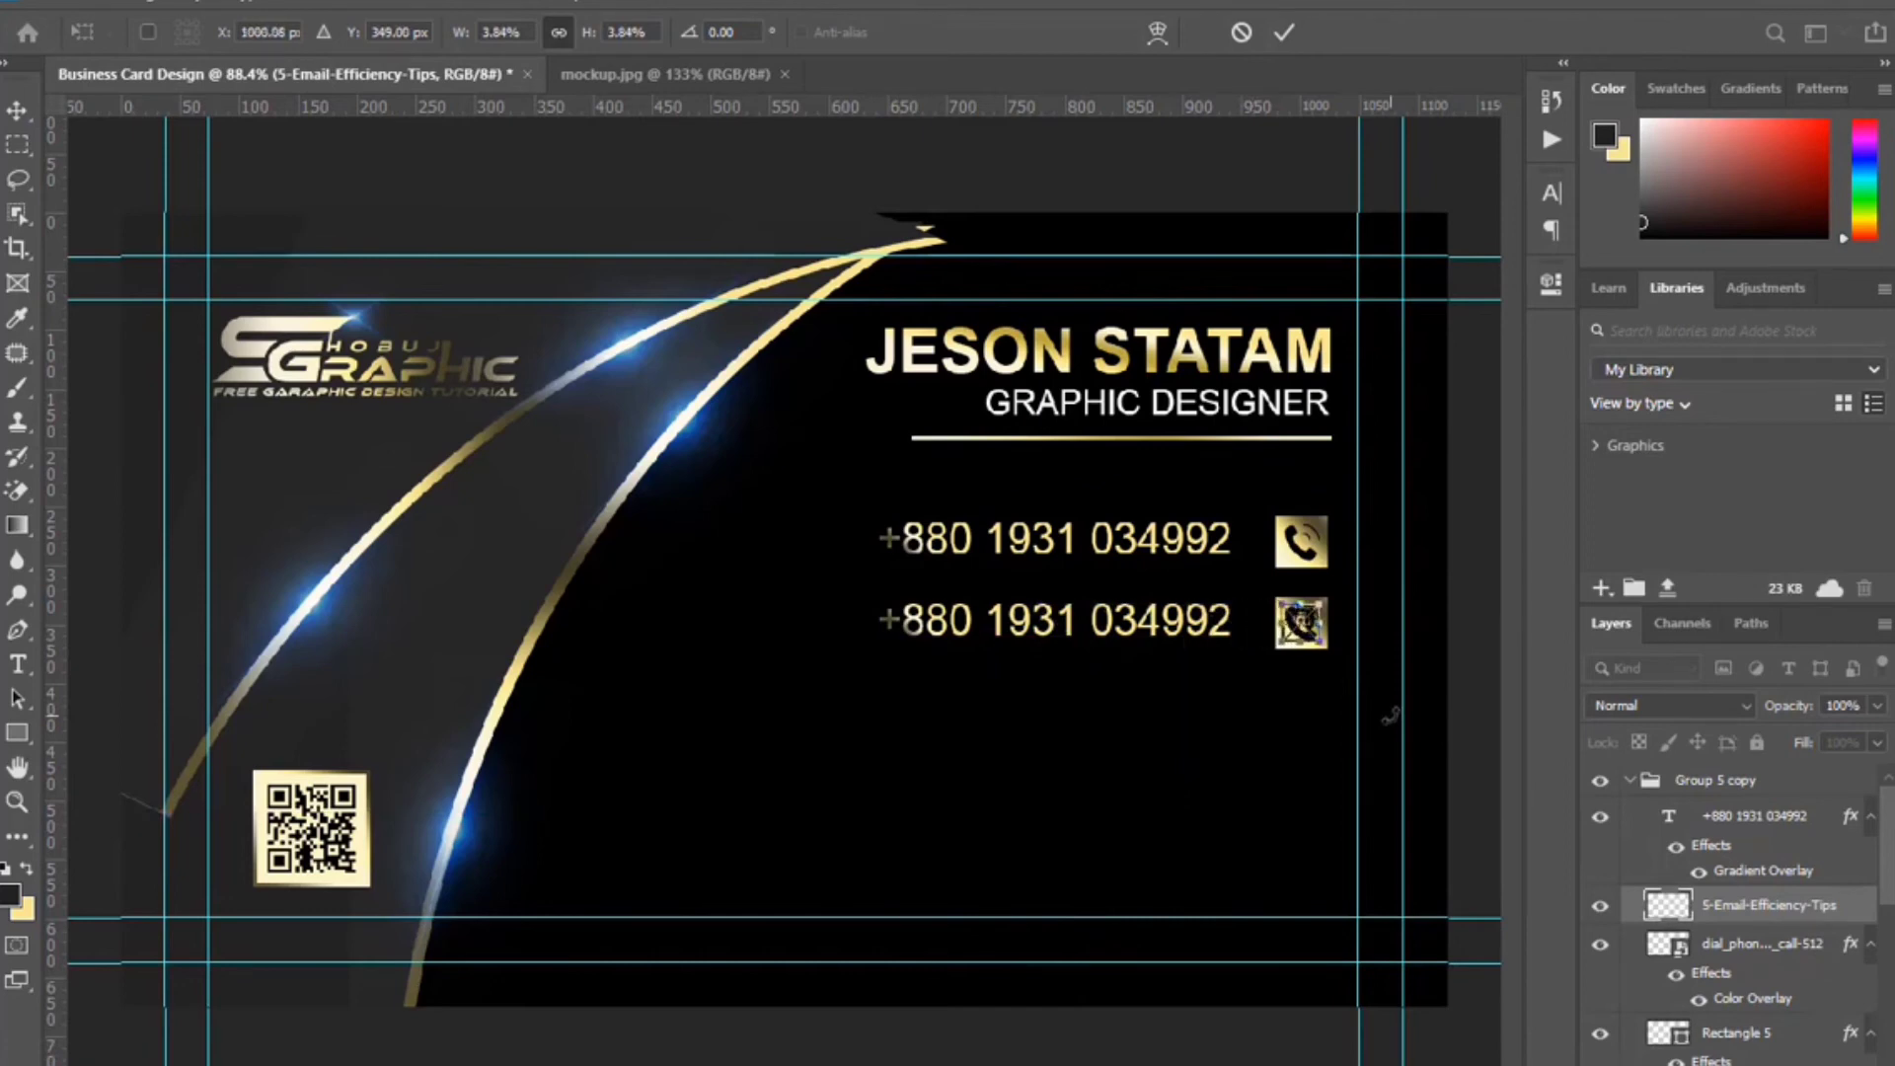
{"action": "key", "text": "Right"}
{"action": "left_click", "coordinate": [1286, 35]}
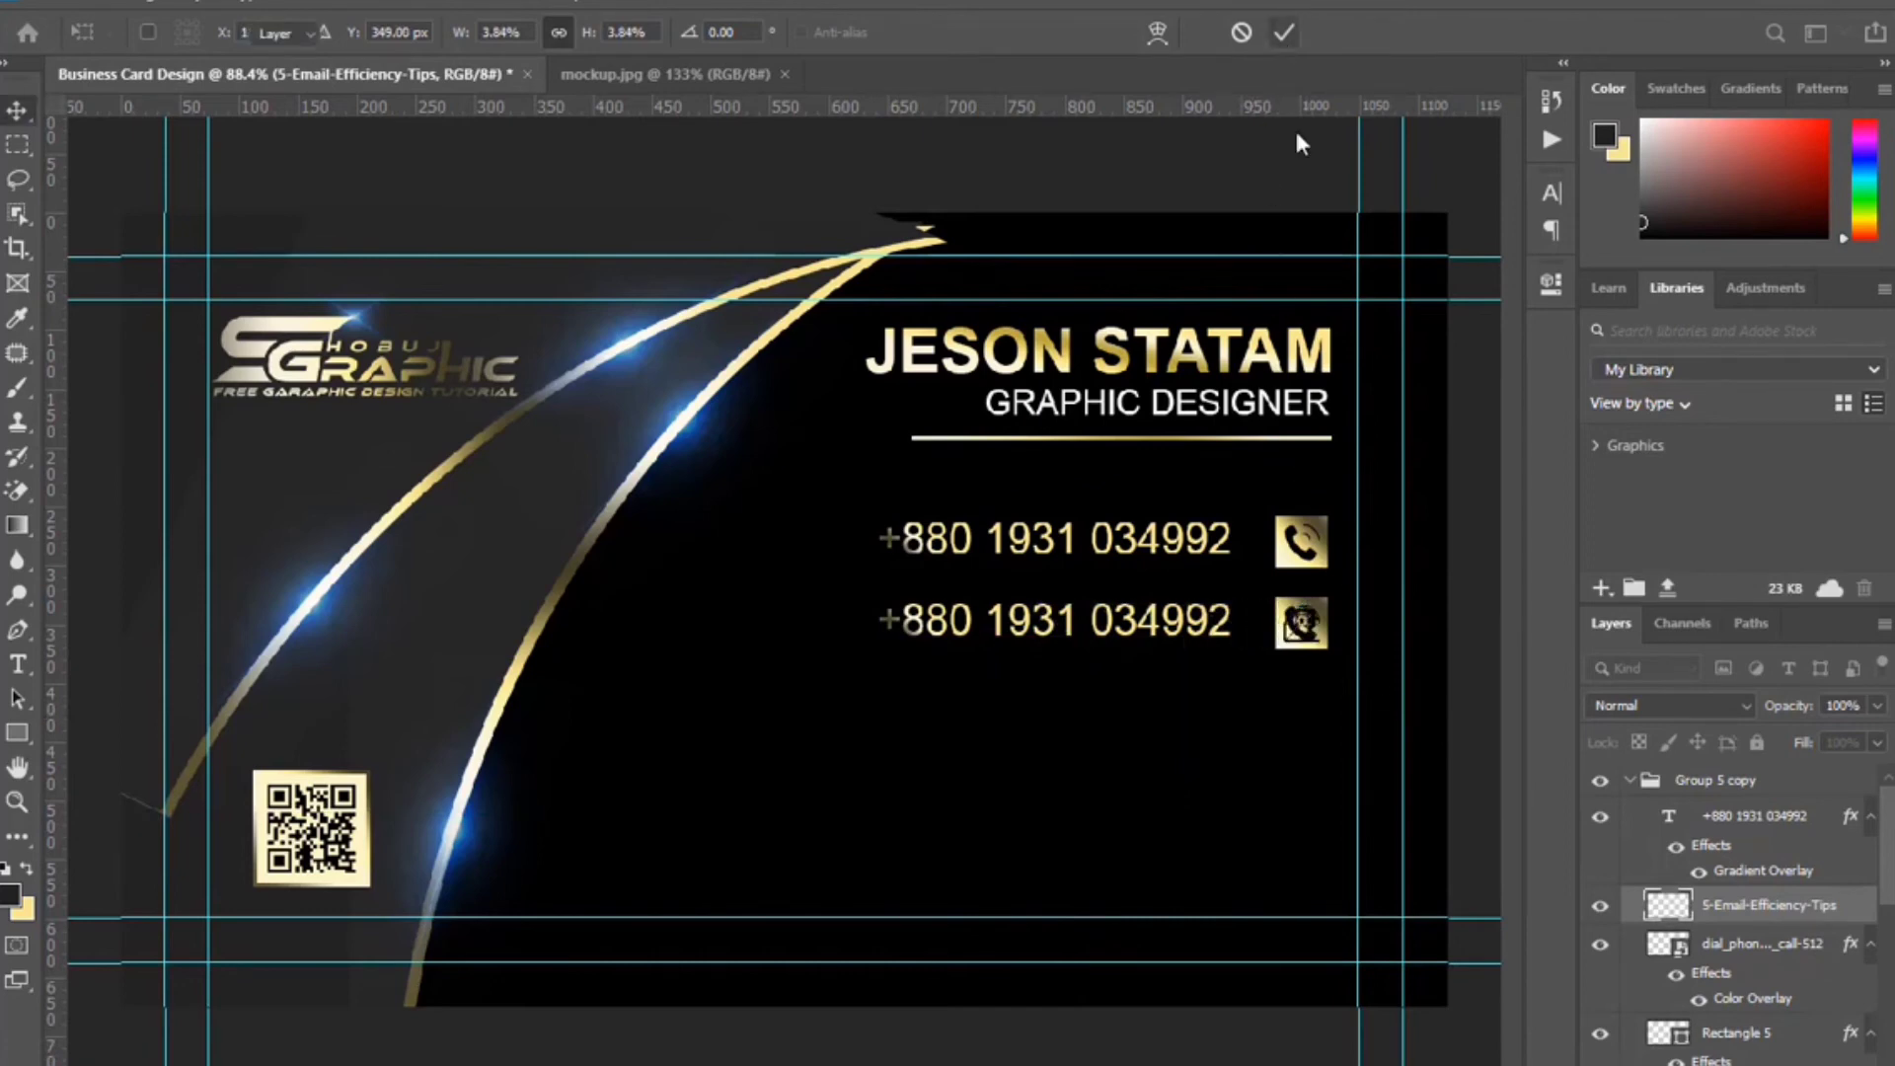
{"action": "left_click", "coordinate": [1777, 954]}
{"action": "key", "text": "Delete"}
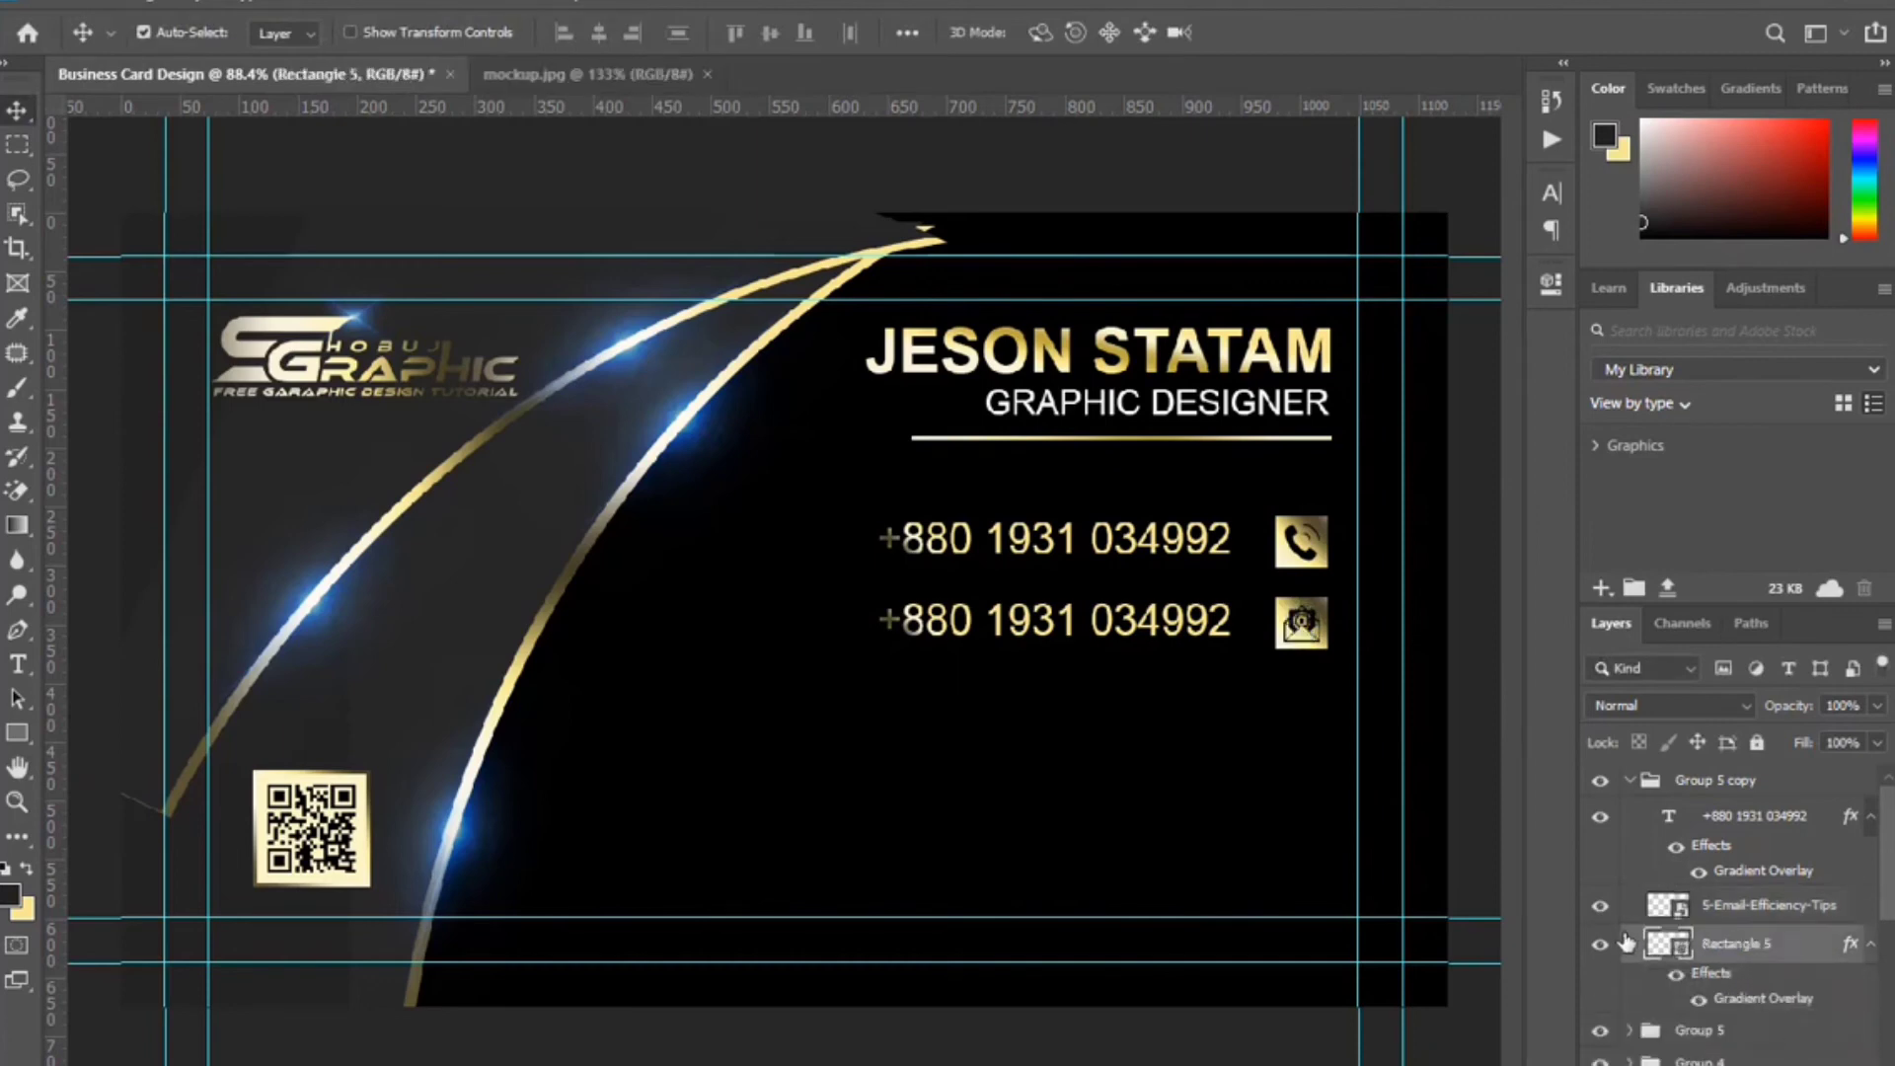
Replace the second row's phone number with the contact's e-mail address and shift it left.
{"action": "left_click", "coordinate": [17, 665]}
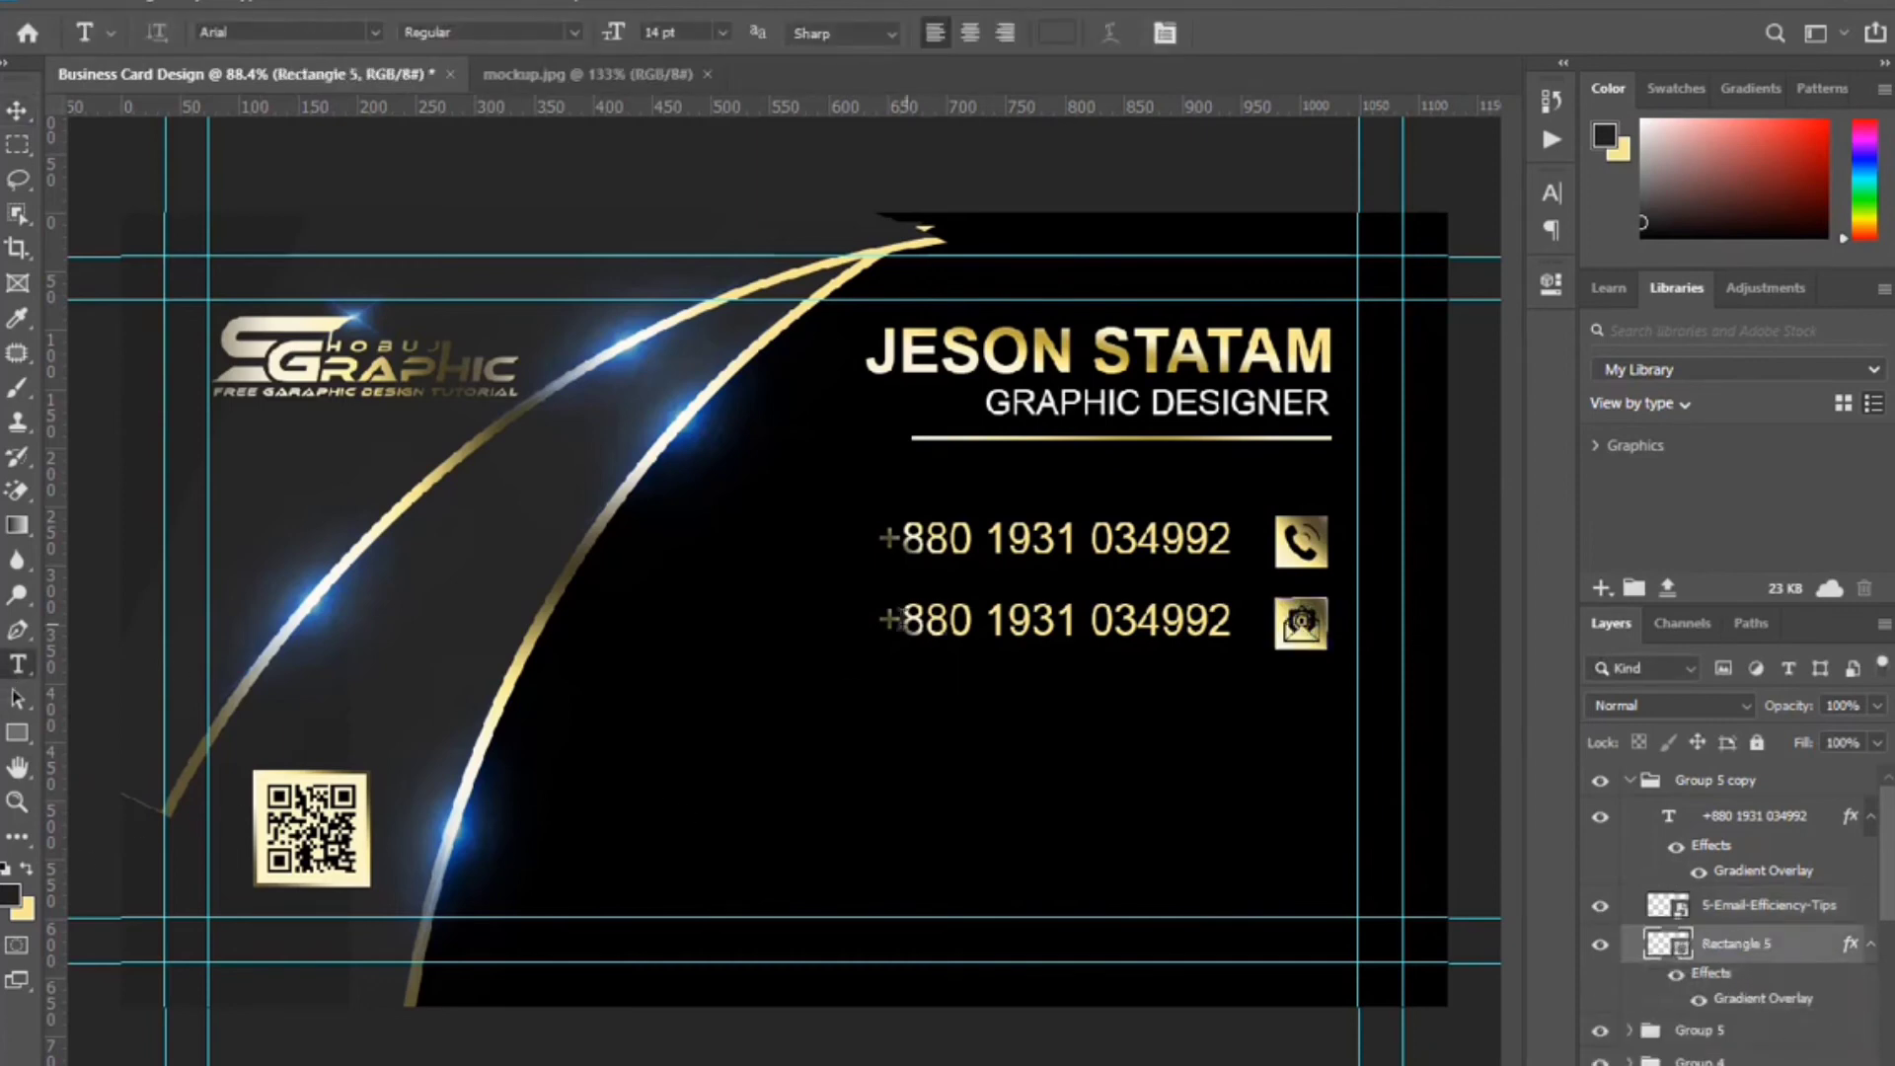
{"action": "left_click_drag", "start_coordinate": [878, 622], "coordinate": [1339, 668]}
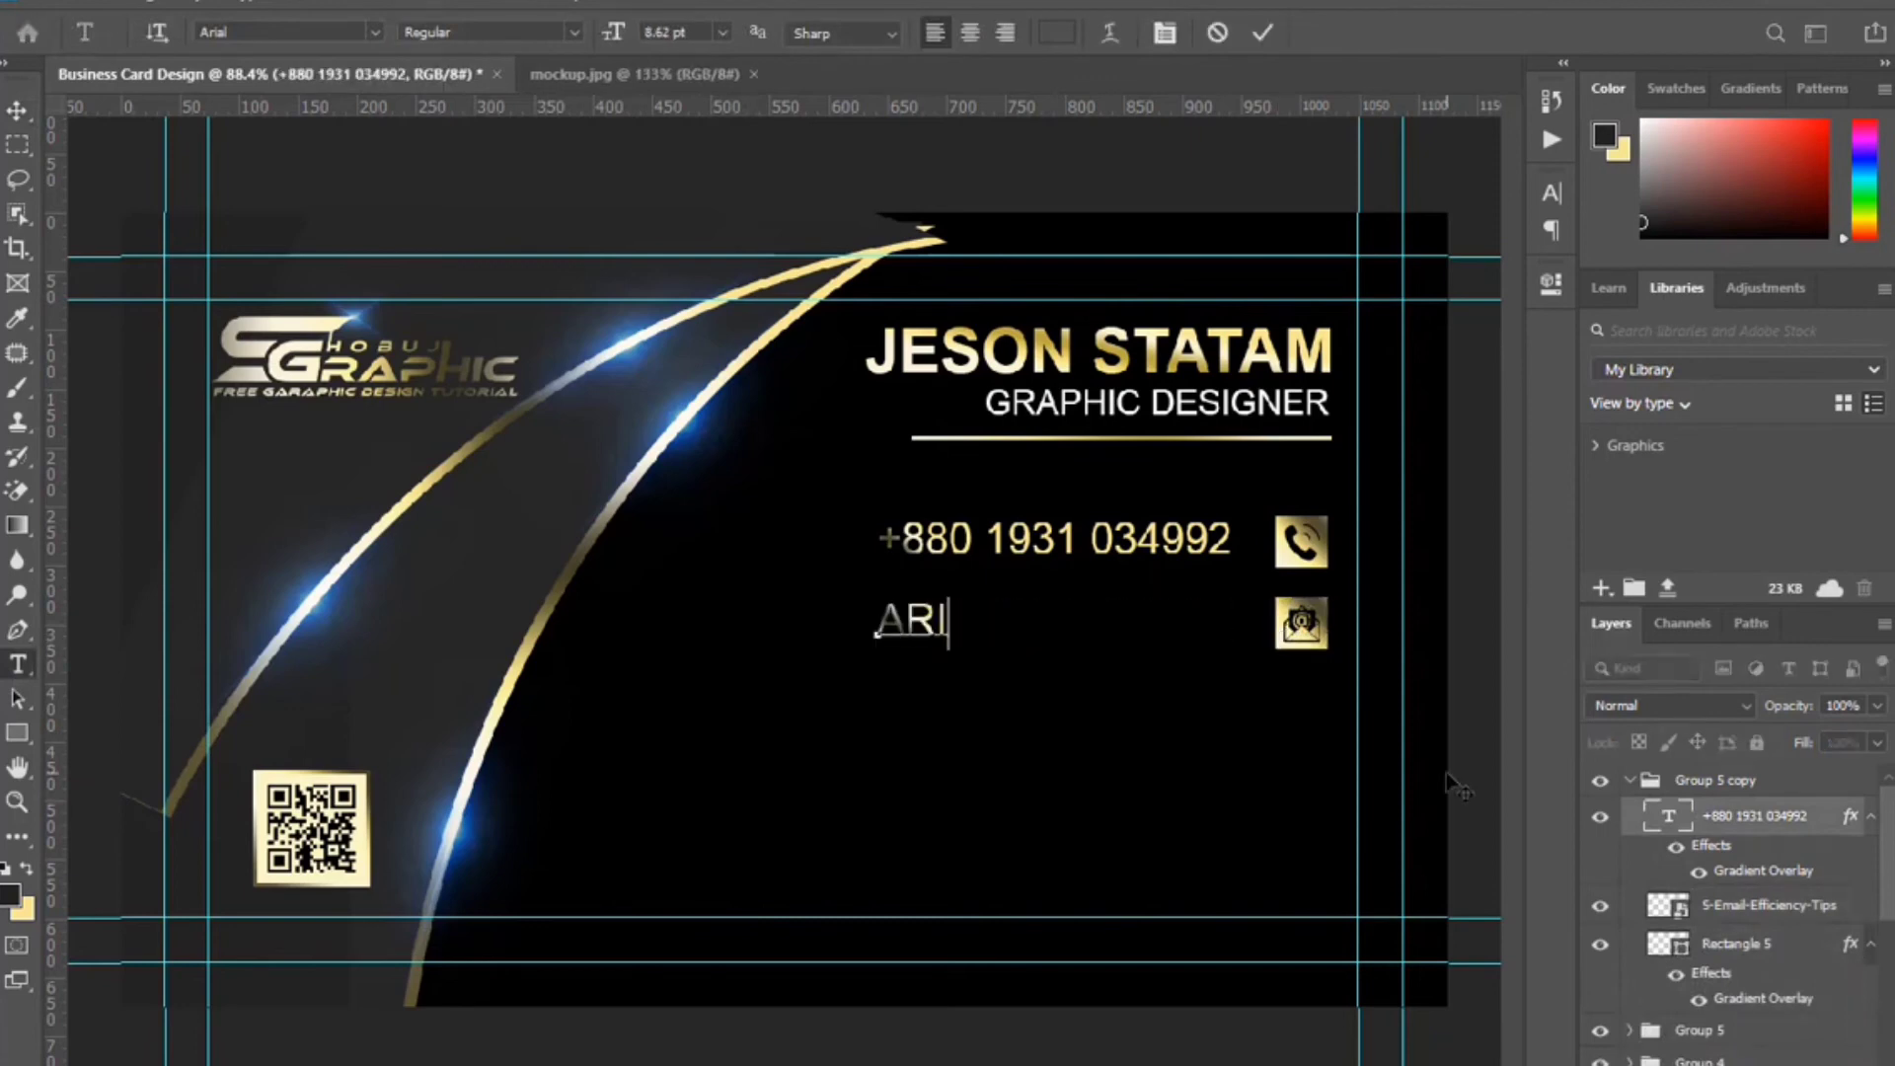
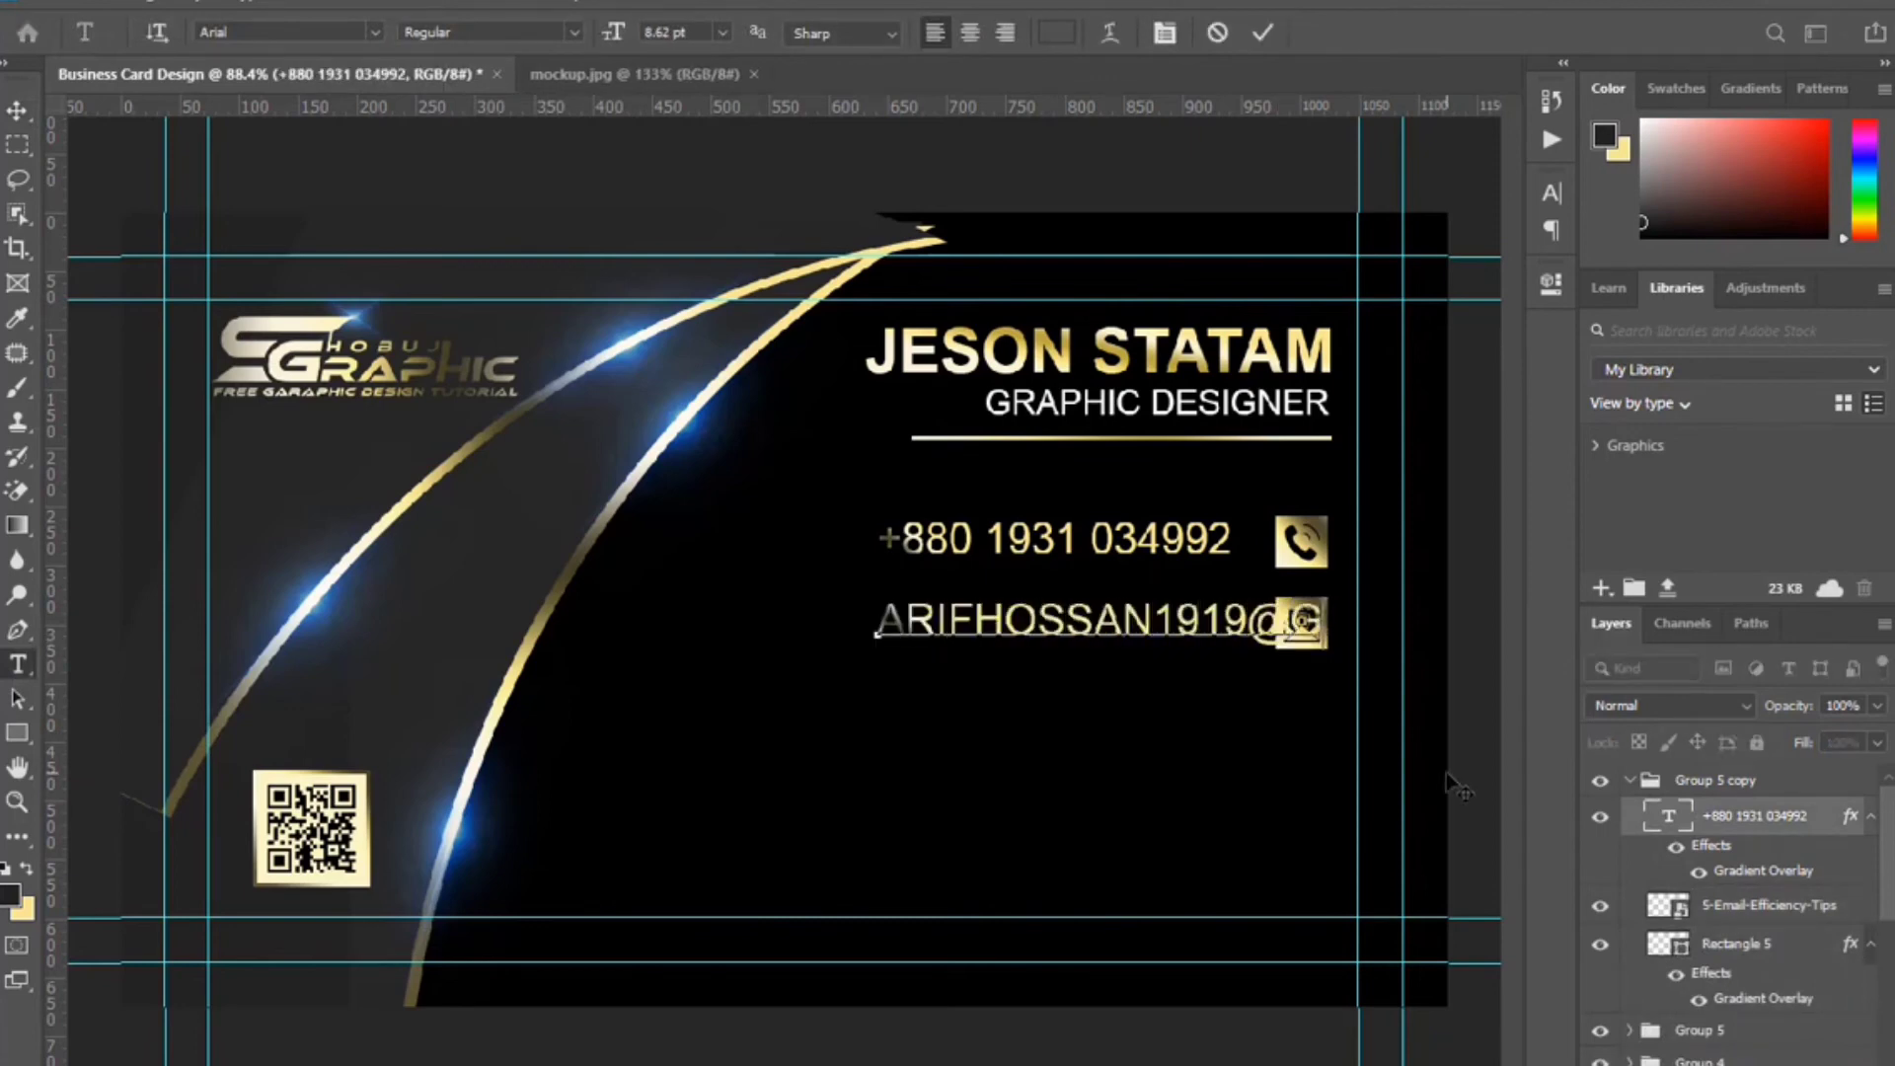
{"action": "left_click", "coordinate": [1263, 32]}
{"action": "key", "text": "ctrl+t"}
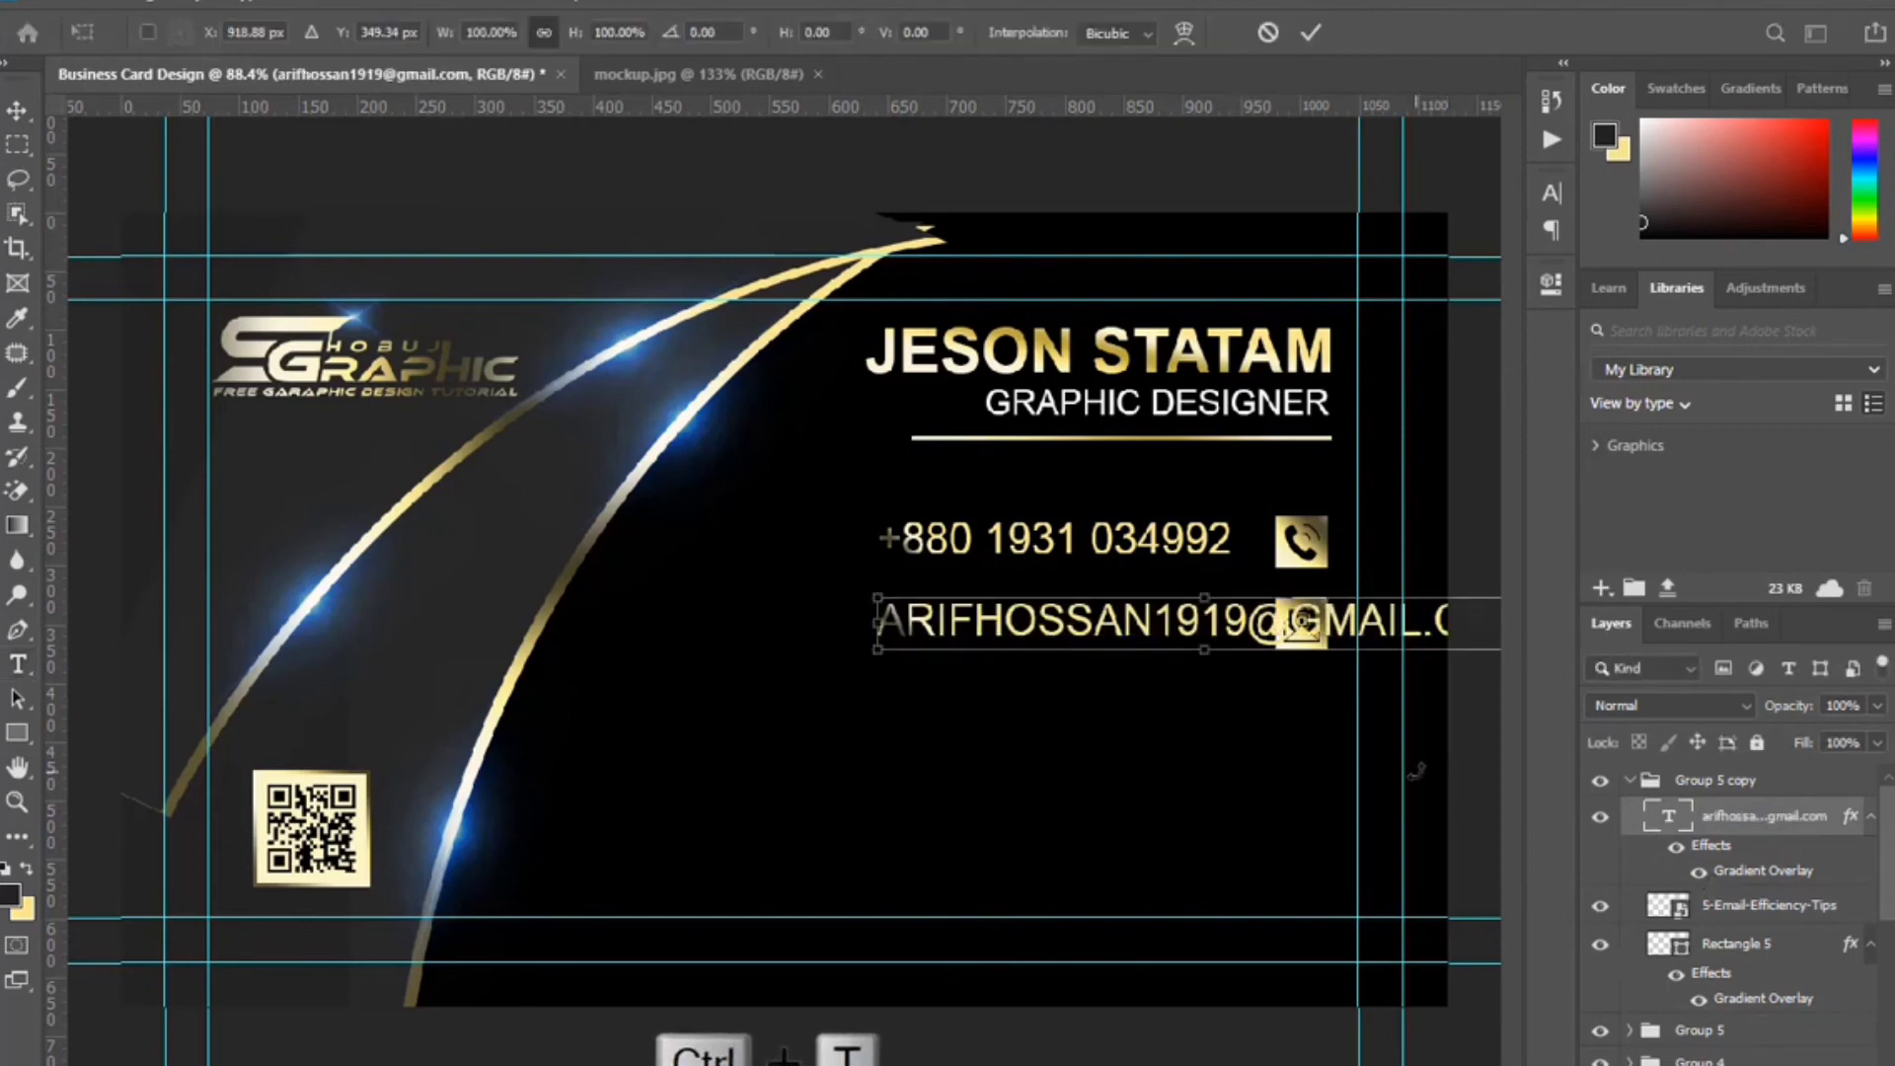
{"action": "key", "text": "Left"}
{"action": "key", "text": "Left"}
{"action": "key", "text": "Left"}
{"action": "key", "text": "Left"}
{"action": "key", "text": "Left"}
{"action": "key", "text": "Left"}
{"action": "key", "text": "Left"}
{"action": "key", "text": "Left"}
{"action": "key", "text": "Left"}
{"action": "key", "text": "Left"}
{"action": "key", "text": "Left"}
{"action": "key", "text": "Left"}
{"action": "key", "text": "Left"}
{"action": "key", "text": "Left"}
{"action": "key", "text": "Left"}
{"action": "key", "text": "Left"}
{"action": "key", "text": "Left"}
{"action": "key", "text": "Left"}
{"action": "key", "text": "Left"}
{"action": "key", "text": "Left"}
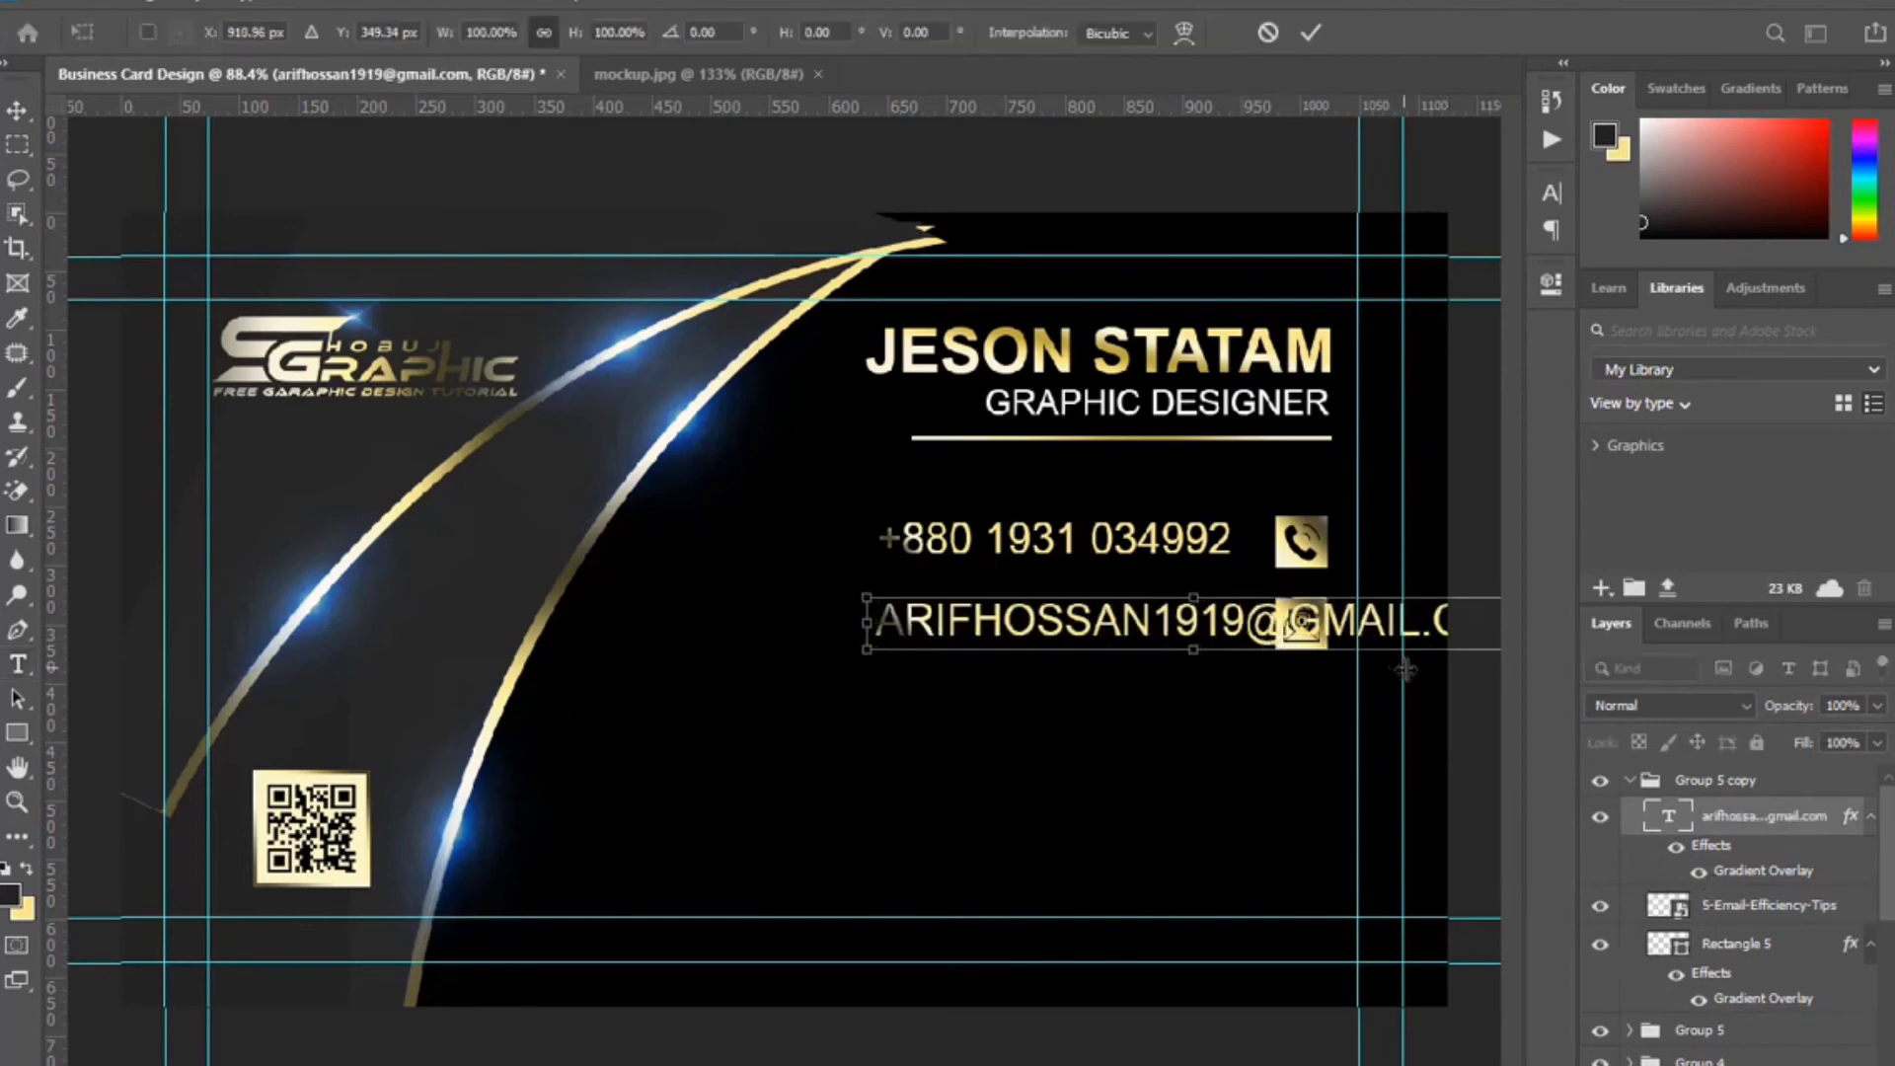
{"action": "key", "text": "shift+Left"}
{"action": "key", "text": "shift+Left"}
{"action": "key", "text": "shift+Left"}
{"action": "key", "text": "shift+Left"}
{"action": "key", "text": "shift+Left"}
{"action": "key", "text": "shift+Left"}
{"action": "key", "text": "shift+Left"}
{"action": "key", "text": "shift+Left"}
{"action": "key", "text": "shift+Left"}
{"action": "key", "text": "shift+Left"}
{"action": "key", "text": "shift+Left"}
{"action": "key", "text": "shift+Left"}
{"action": "key", "text": "shift+Left"}
{"action": "key", "text": "shift+Left"}
{"action": "key", "text": "shift+Left"}
{"action": "key", "text": "shift+Left"}
{"action": "key", "text": "shift+Left"}
{"action": "key", "text": "shift+Left"}
{"action": "key", "text": "shift+Left"}
{"action": "key", "text": "shift+Left"}
{"action": "key", "text": "shift+Left"}
{"action": "key", "text": "shift+Left"}
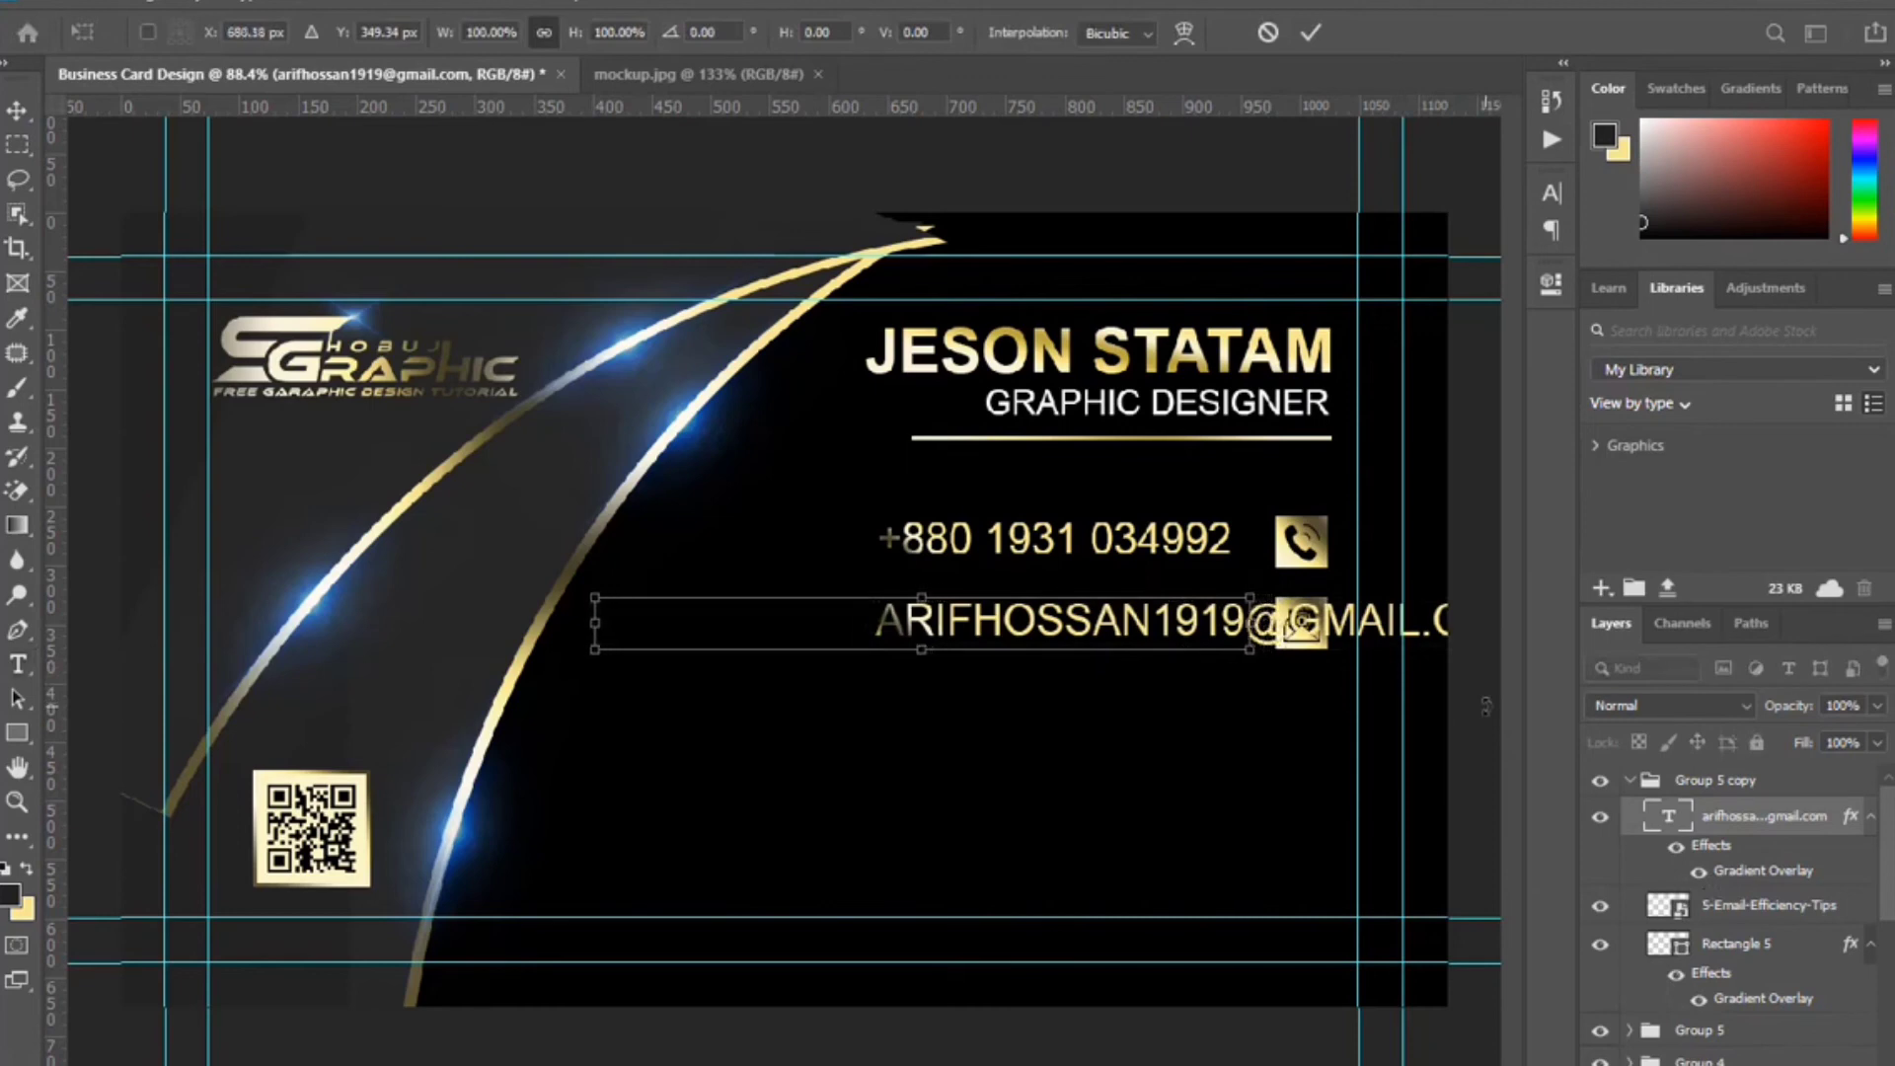
{"action": "key", "text": "Right"}
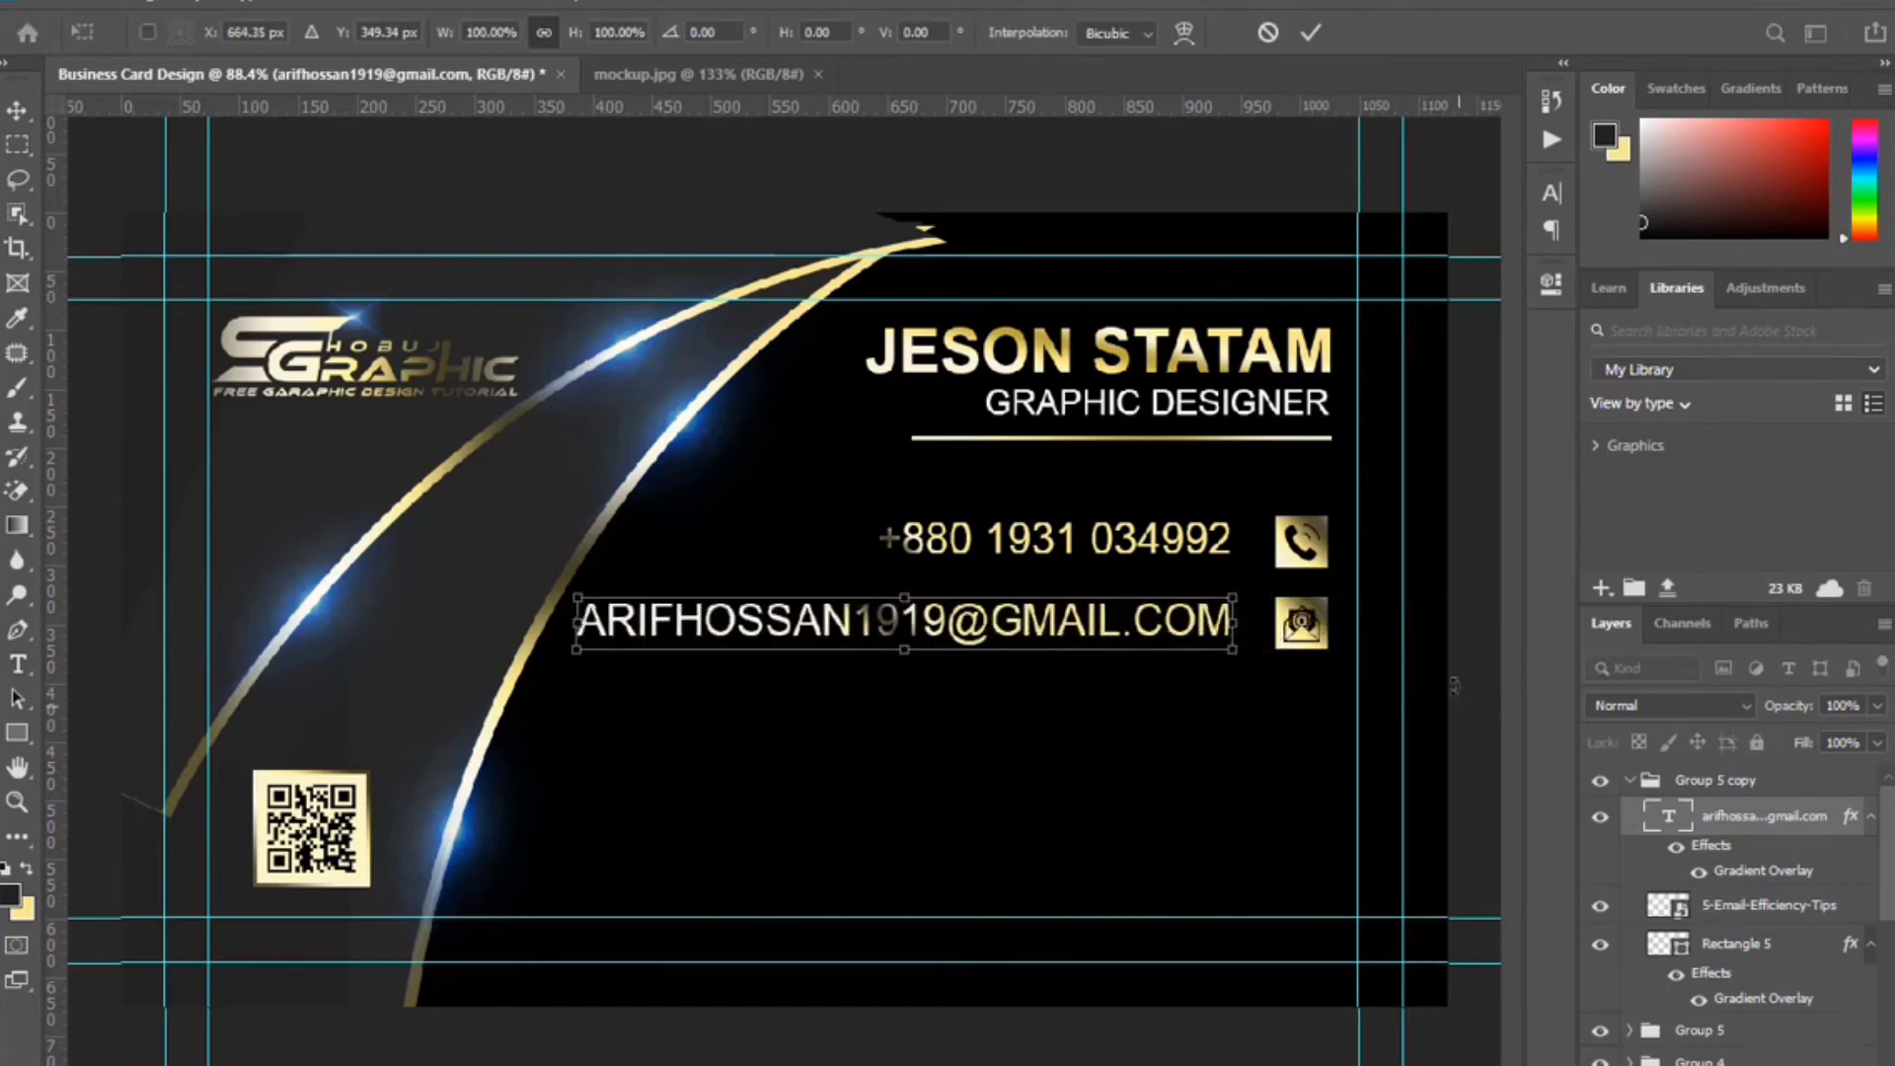
{"action": "key", "text": "Return"}
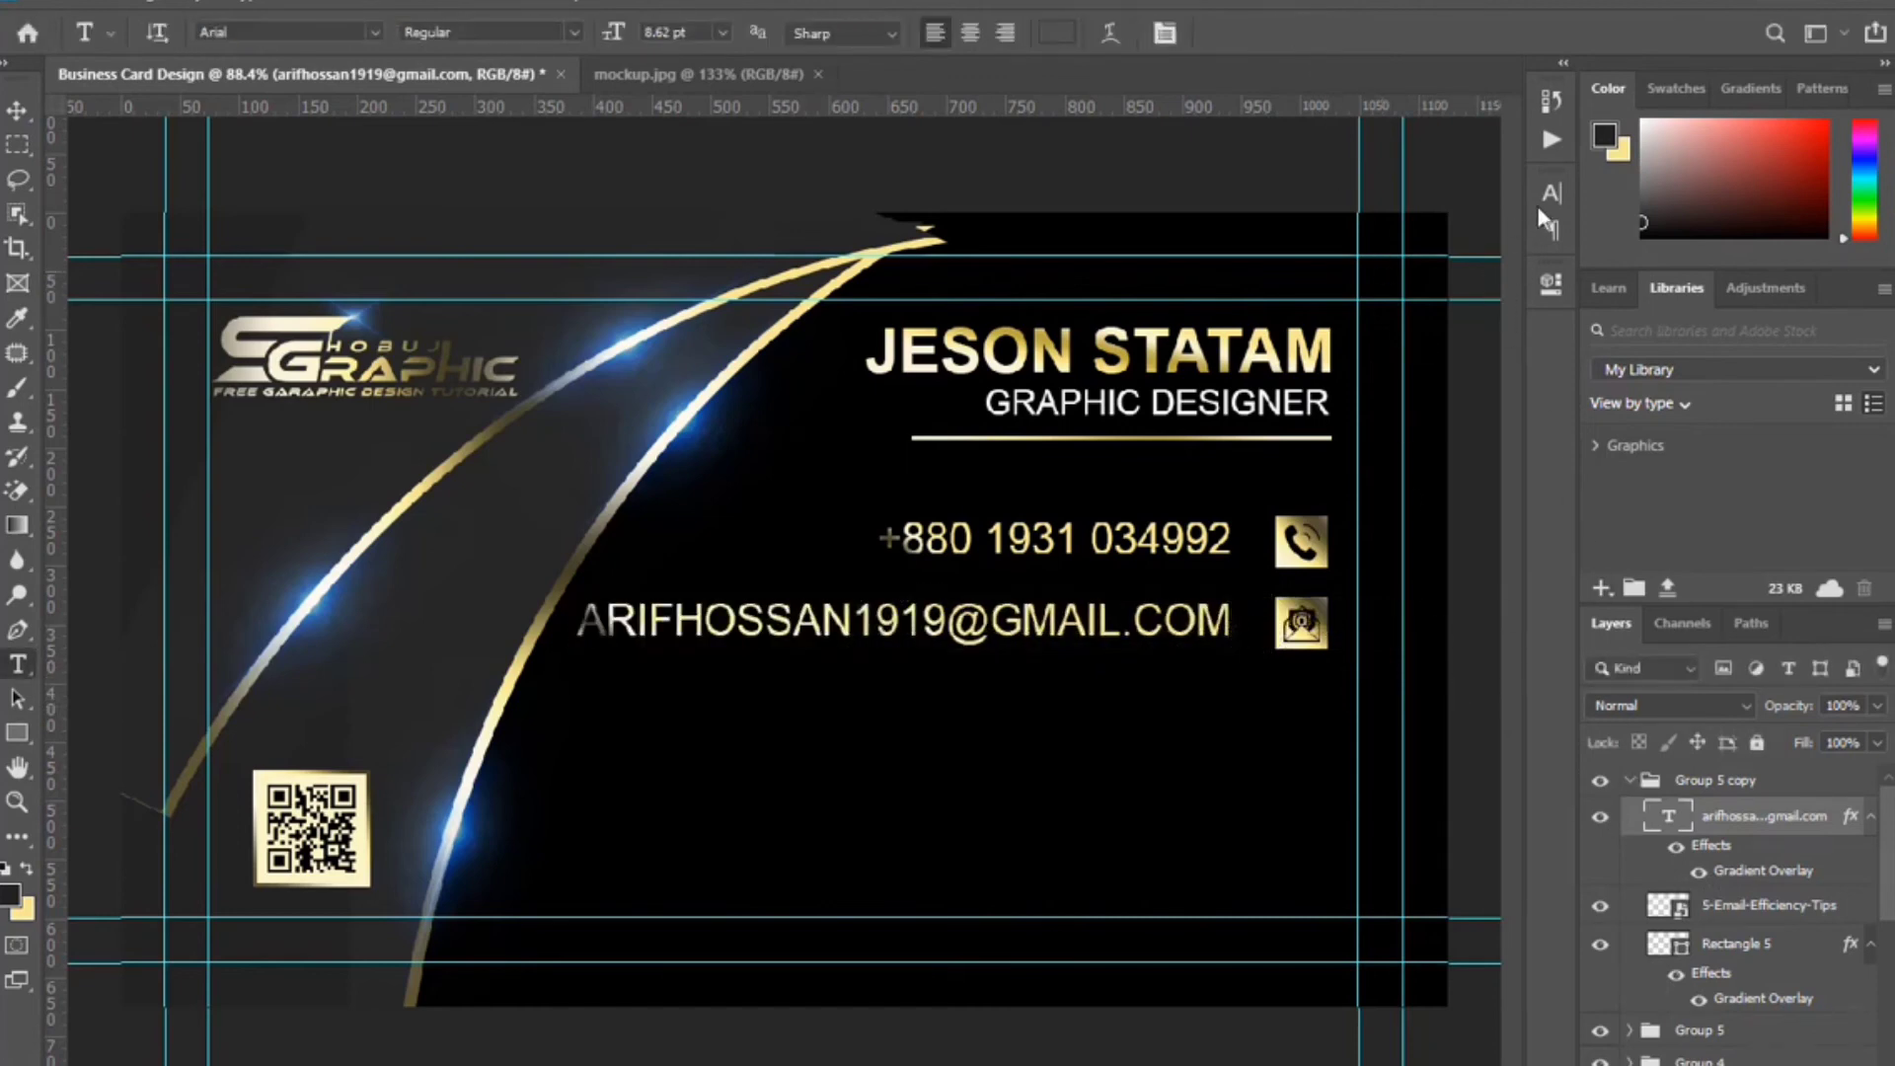
Turn off All Caps so the e-mail shows in lowercase, and align it beside its icon.
{"action": "left_click", "coordinate": [1550, 194]}
{"action": "left_click", "coordinate": [1331, 376]}
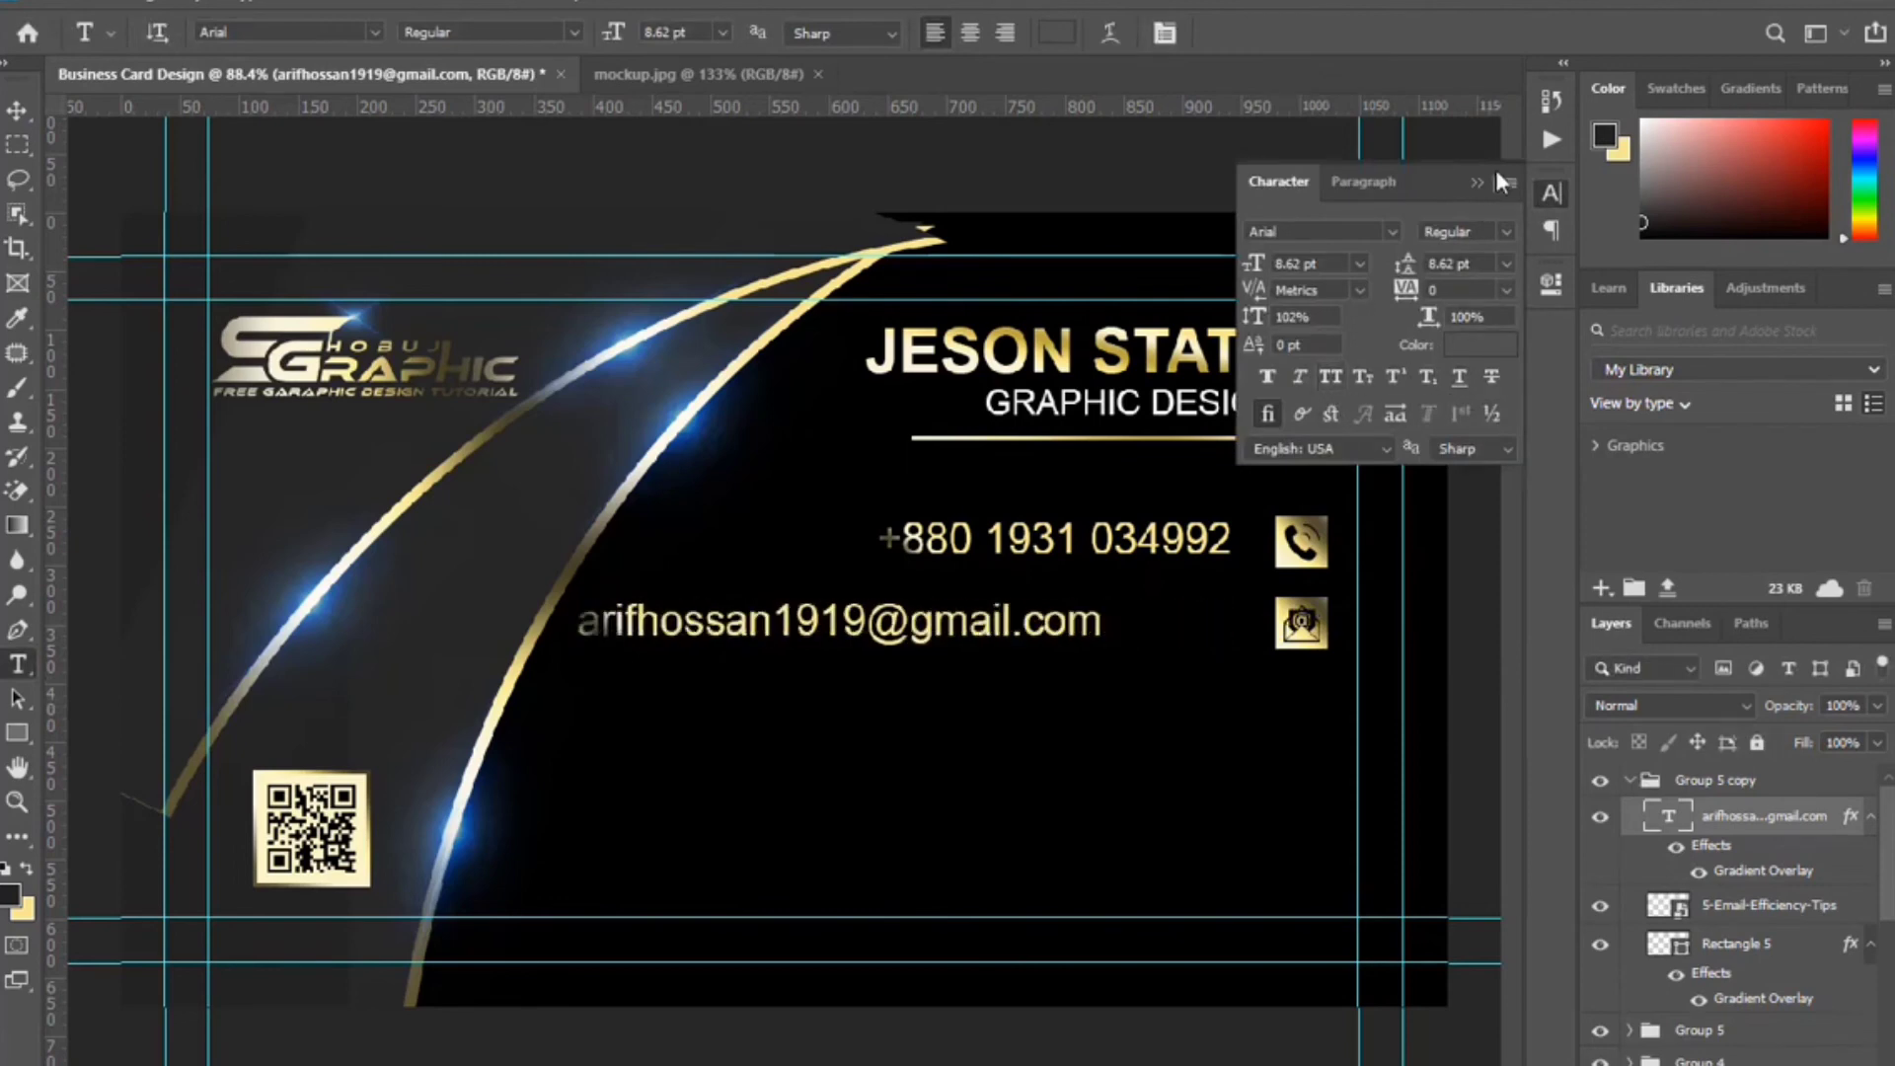
{"action": "left_click", "coordinate": [1477, 183]}
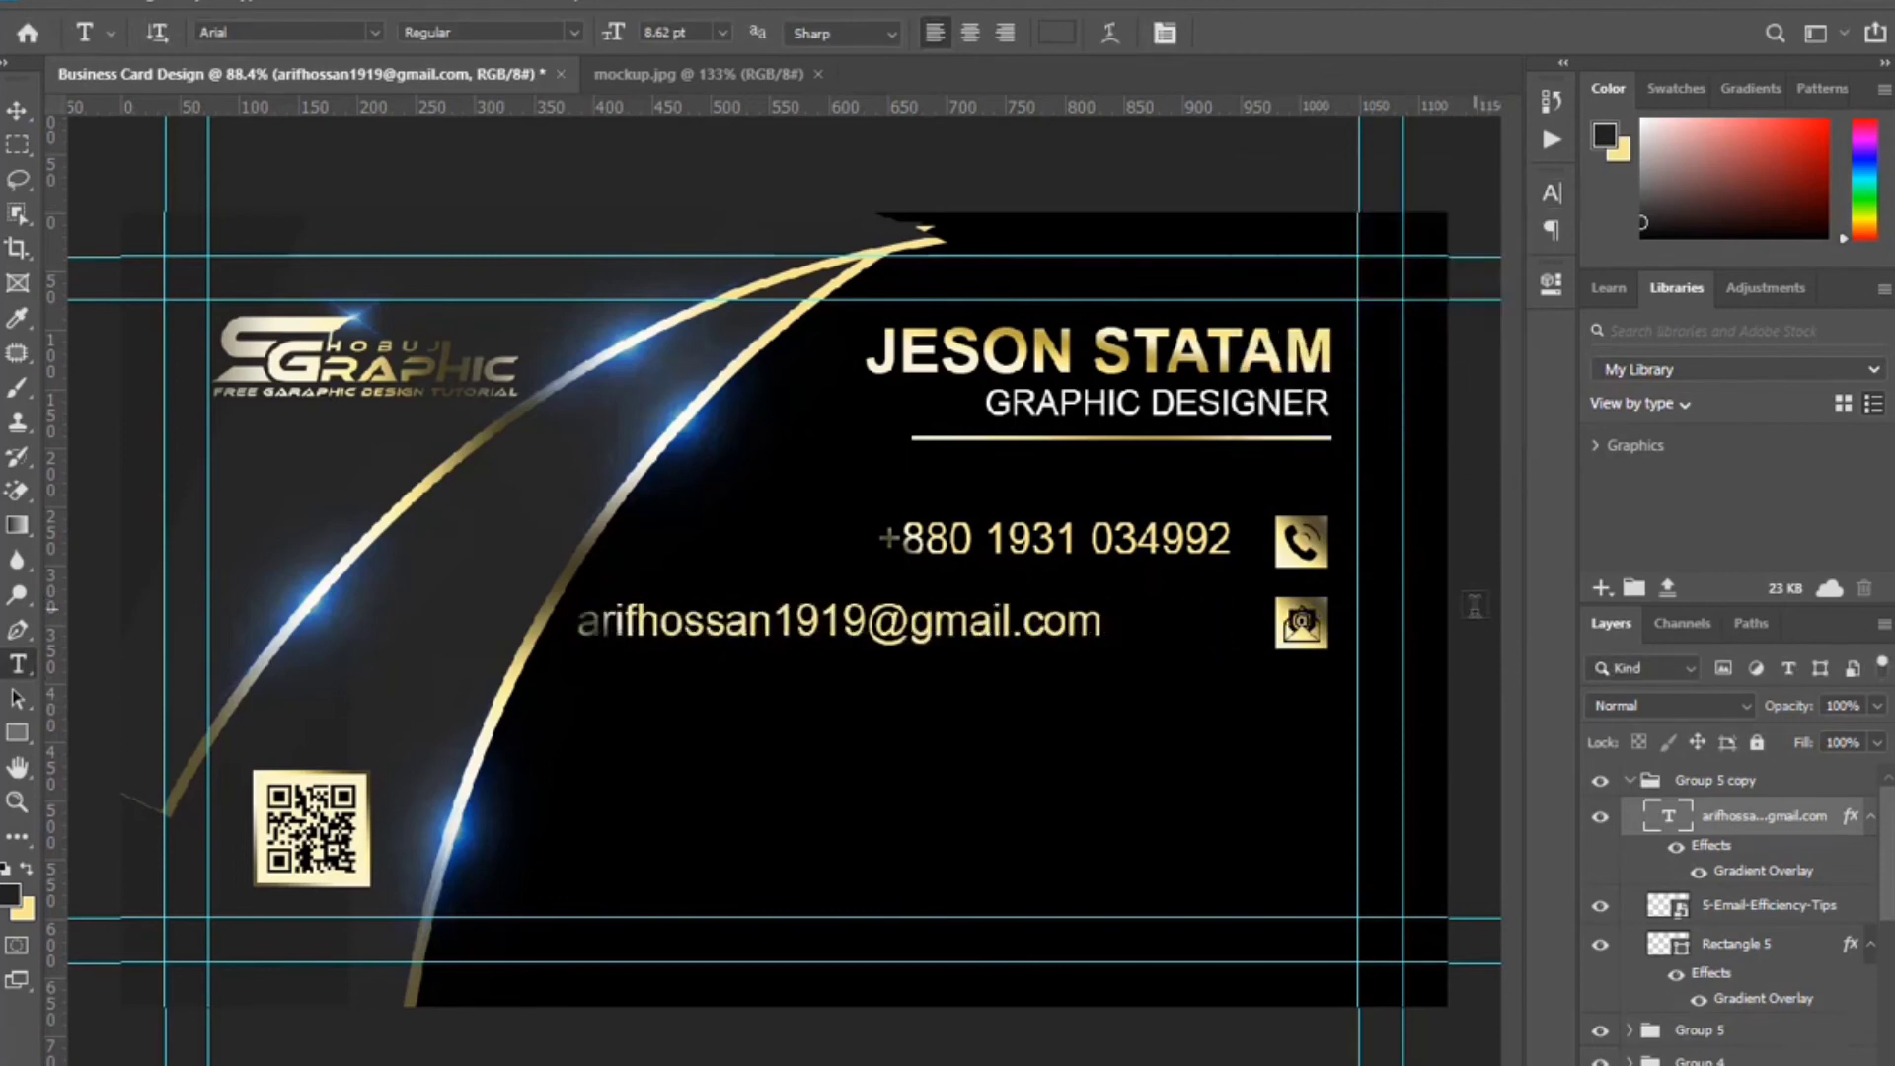
{"action": "left_click", "coordinate": [17, 110]}
{"action": "key", "text": "Right"}
{"action": "key", "text": "Right"}
{"action": "key", "text": "Right"}
{"action": "key", "text": "Right"}
{"action": "key", "text": "Right"}
{"action": "key", "text": "Right"}
{"action": "key", "text": "Right"}
{"action": "key", "text": "Right"}
{"action": "key", "text": "Right"}
{"action": "key", "text": "Right"}
{"action": "key", "text": "Right"}
{"action": "key", "text": "Right"}
{"action": "key", "text": "Right"}
{"action": "key", "text": "Right"}
{"action": "key", "text": "Right"}
{"action": "key", "text": "Right"}
{"action": "key", "text": "Right"}
{"action": "key", "text": "Right"}
{"action": "key", "text": "Right"}
{"action": "key", "text": "Right"}
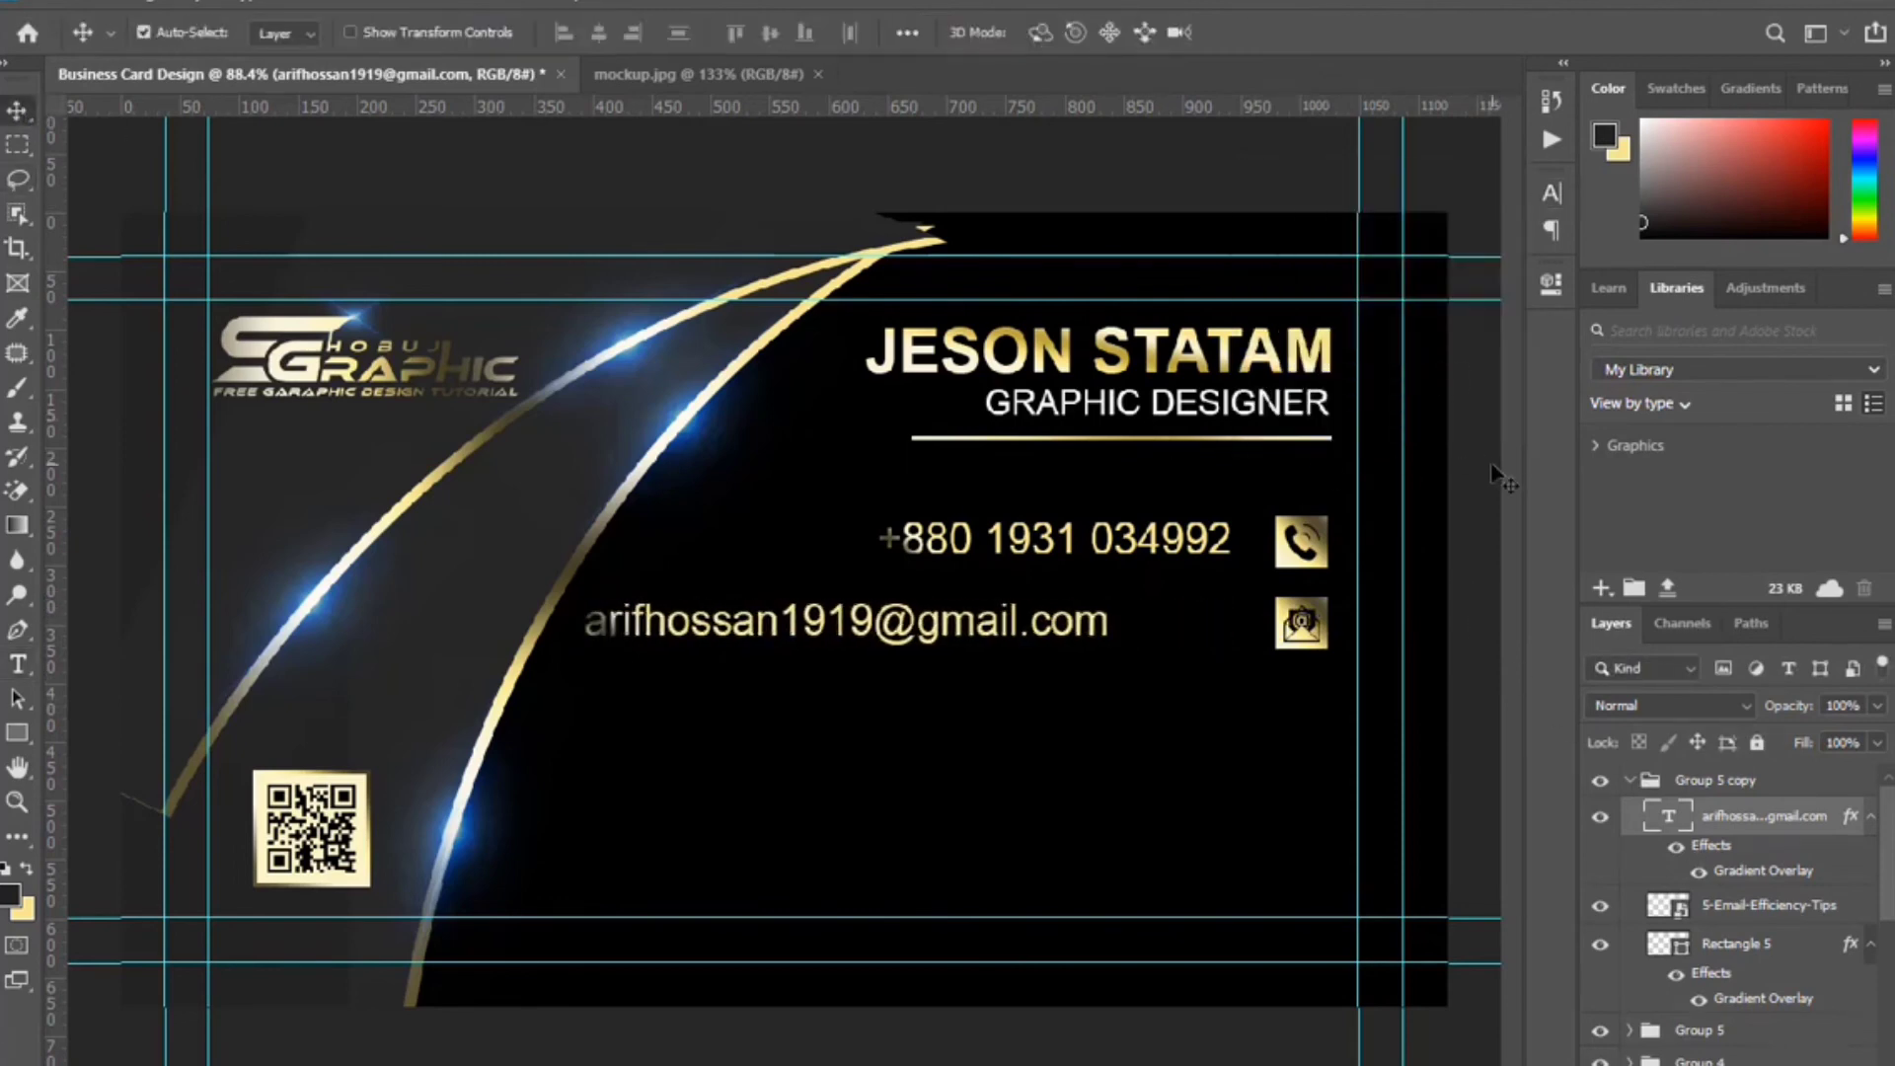
{"action": "key", "text": "shift+Right"}
{"action": "key", "text": "shift+Right"}
{"action": "key", "text": "shift+Right"}
{"action": "key", "text": "shift+Right"}
{"action": "key", "text": "shift+Right"}
{"action": "key", "text": "shift+Right"}
{"action": "key", "text": "shift+Right"}
{"action": "key", "text": "shift+Right"}
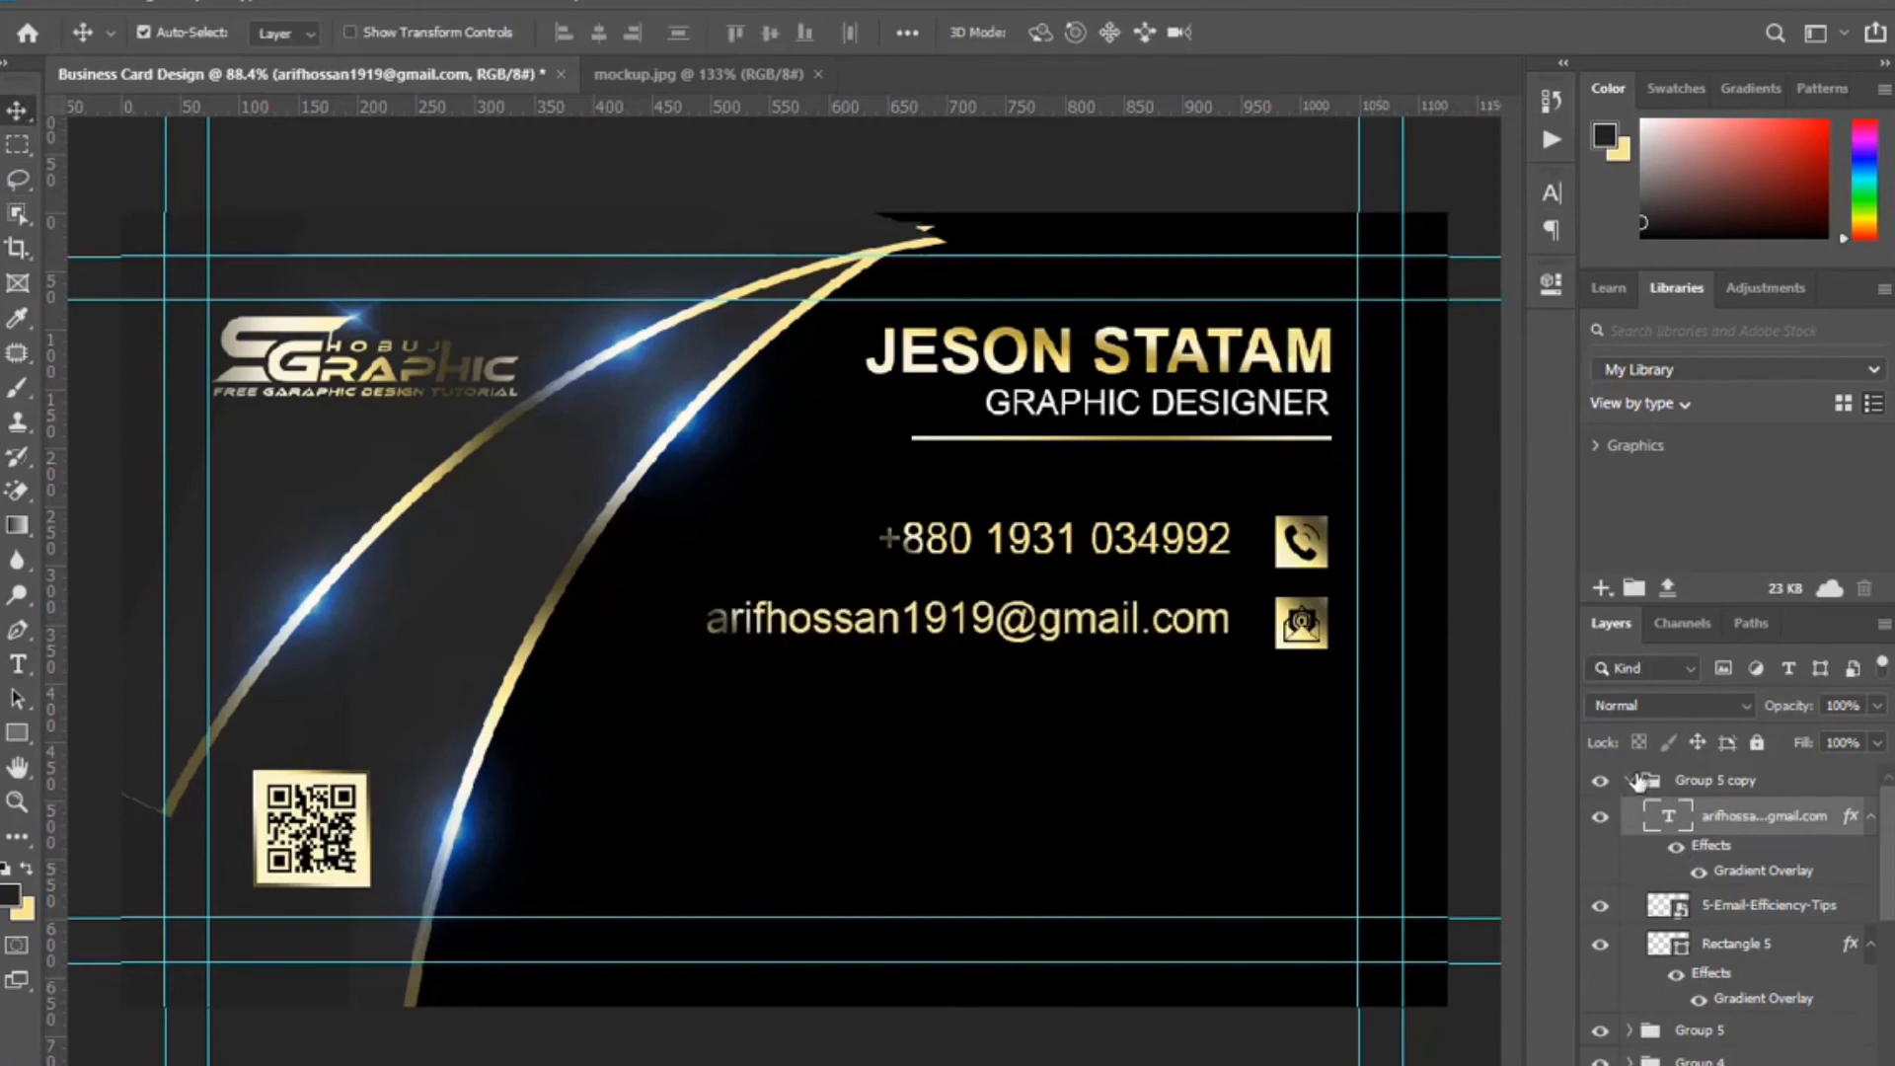
Duplicate the e-mail row group, move the copy down a row, and pick the world-click-512 globe file.
{"action": "left_click", "coordinate": [1632, 781]}
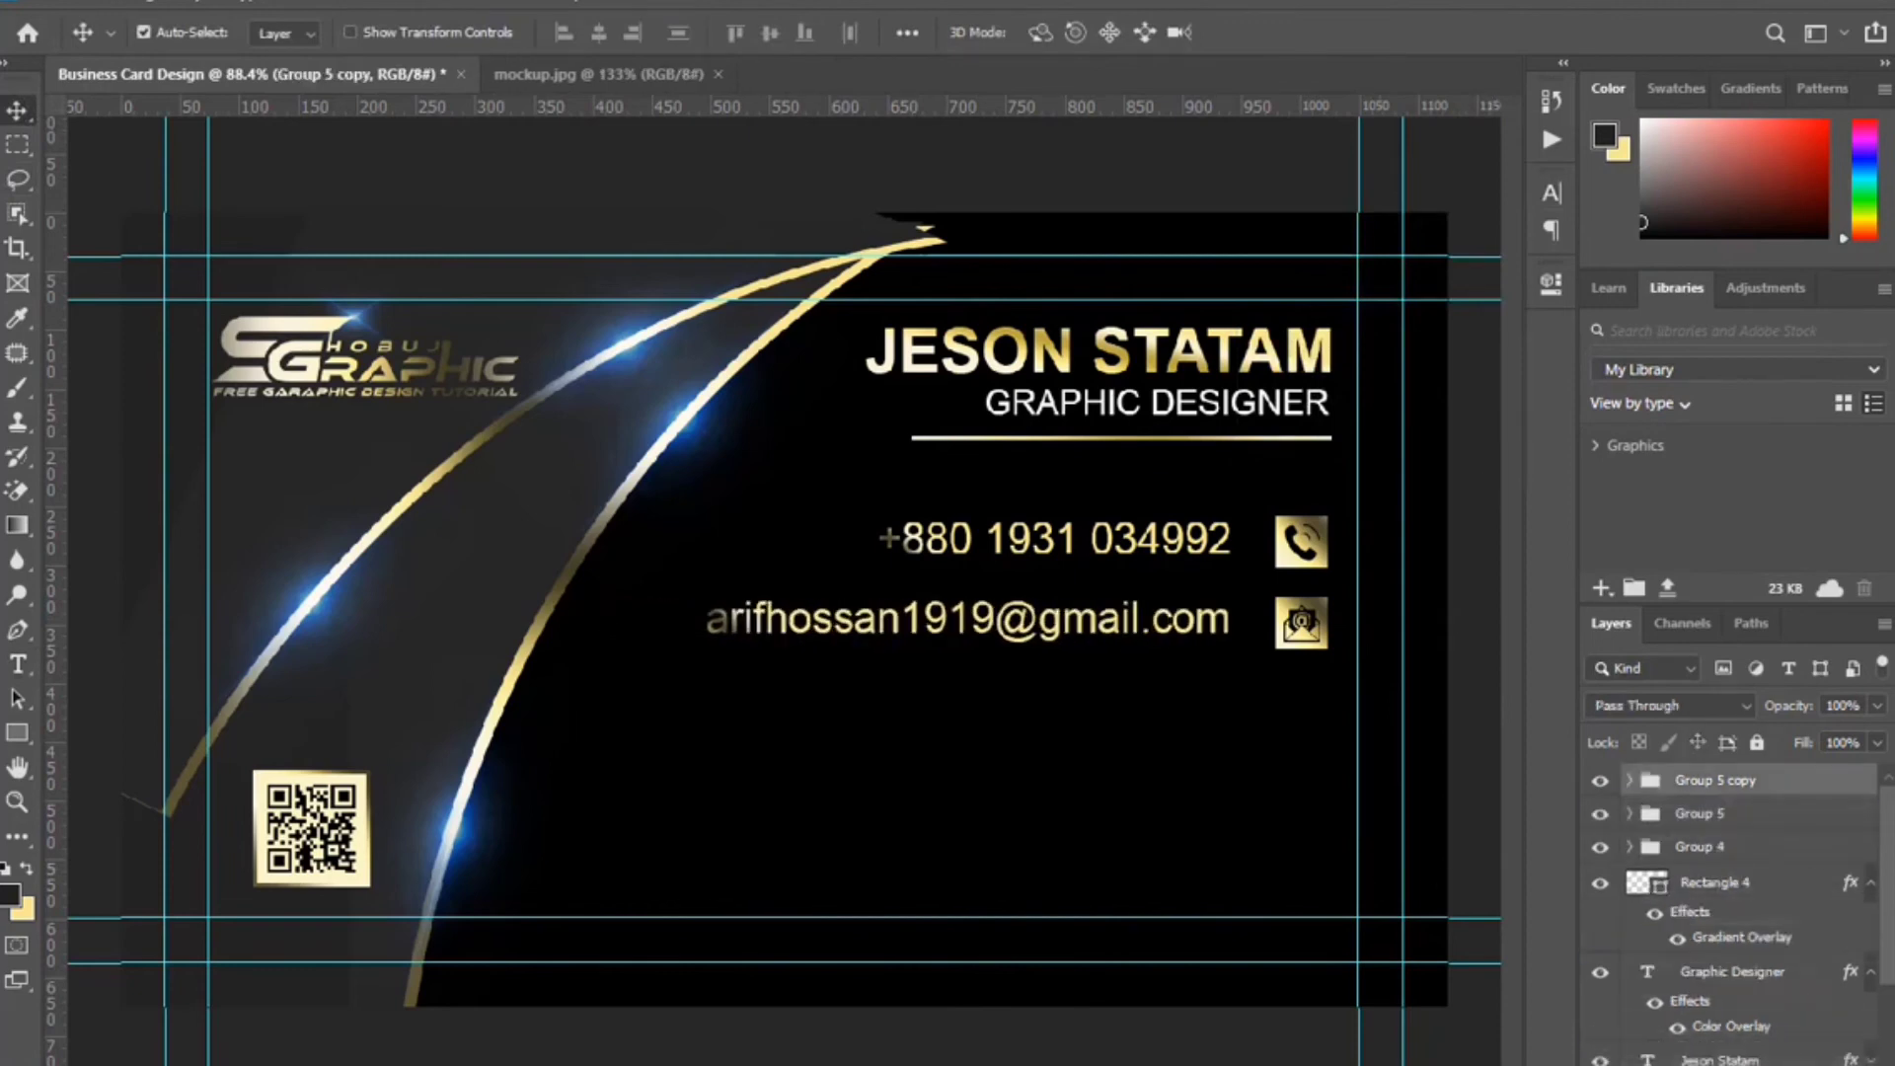
{"action": "key", "text": "ctrl+j"}
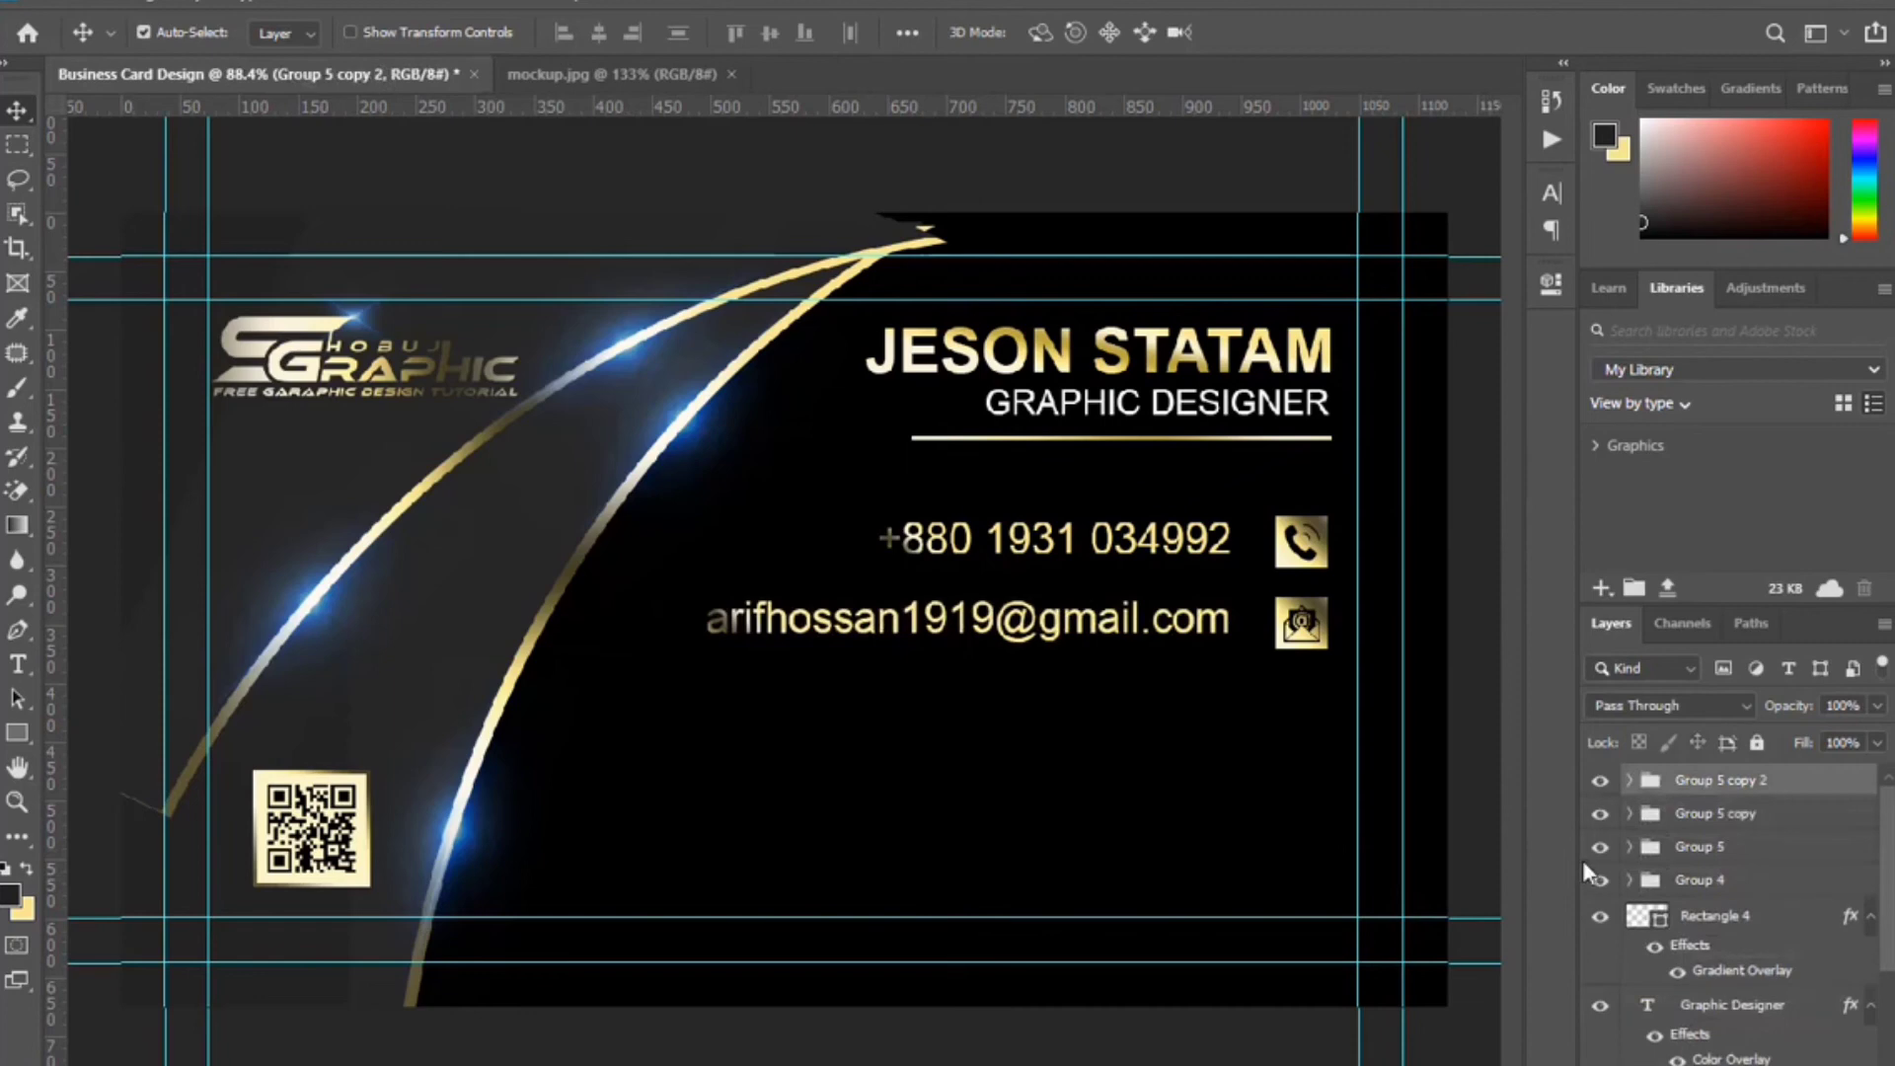
{"action": "key", "text": "shift+Down"}
{"action": "key", "text": "shift+Down"}
{"action": "key", "text": "shift+Down"}
{"action": "key", "text": "shift+Down"}
{"action": "key", "text": "shift+Down"}
{"action": "key", "text": "shift+Down"}
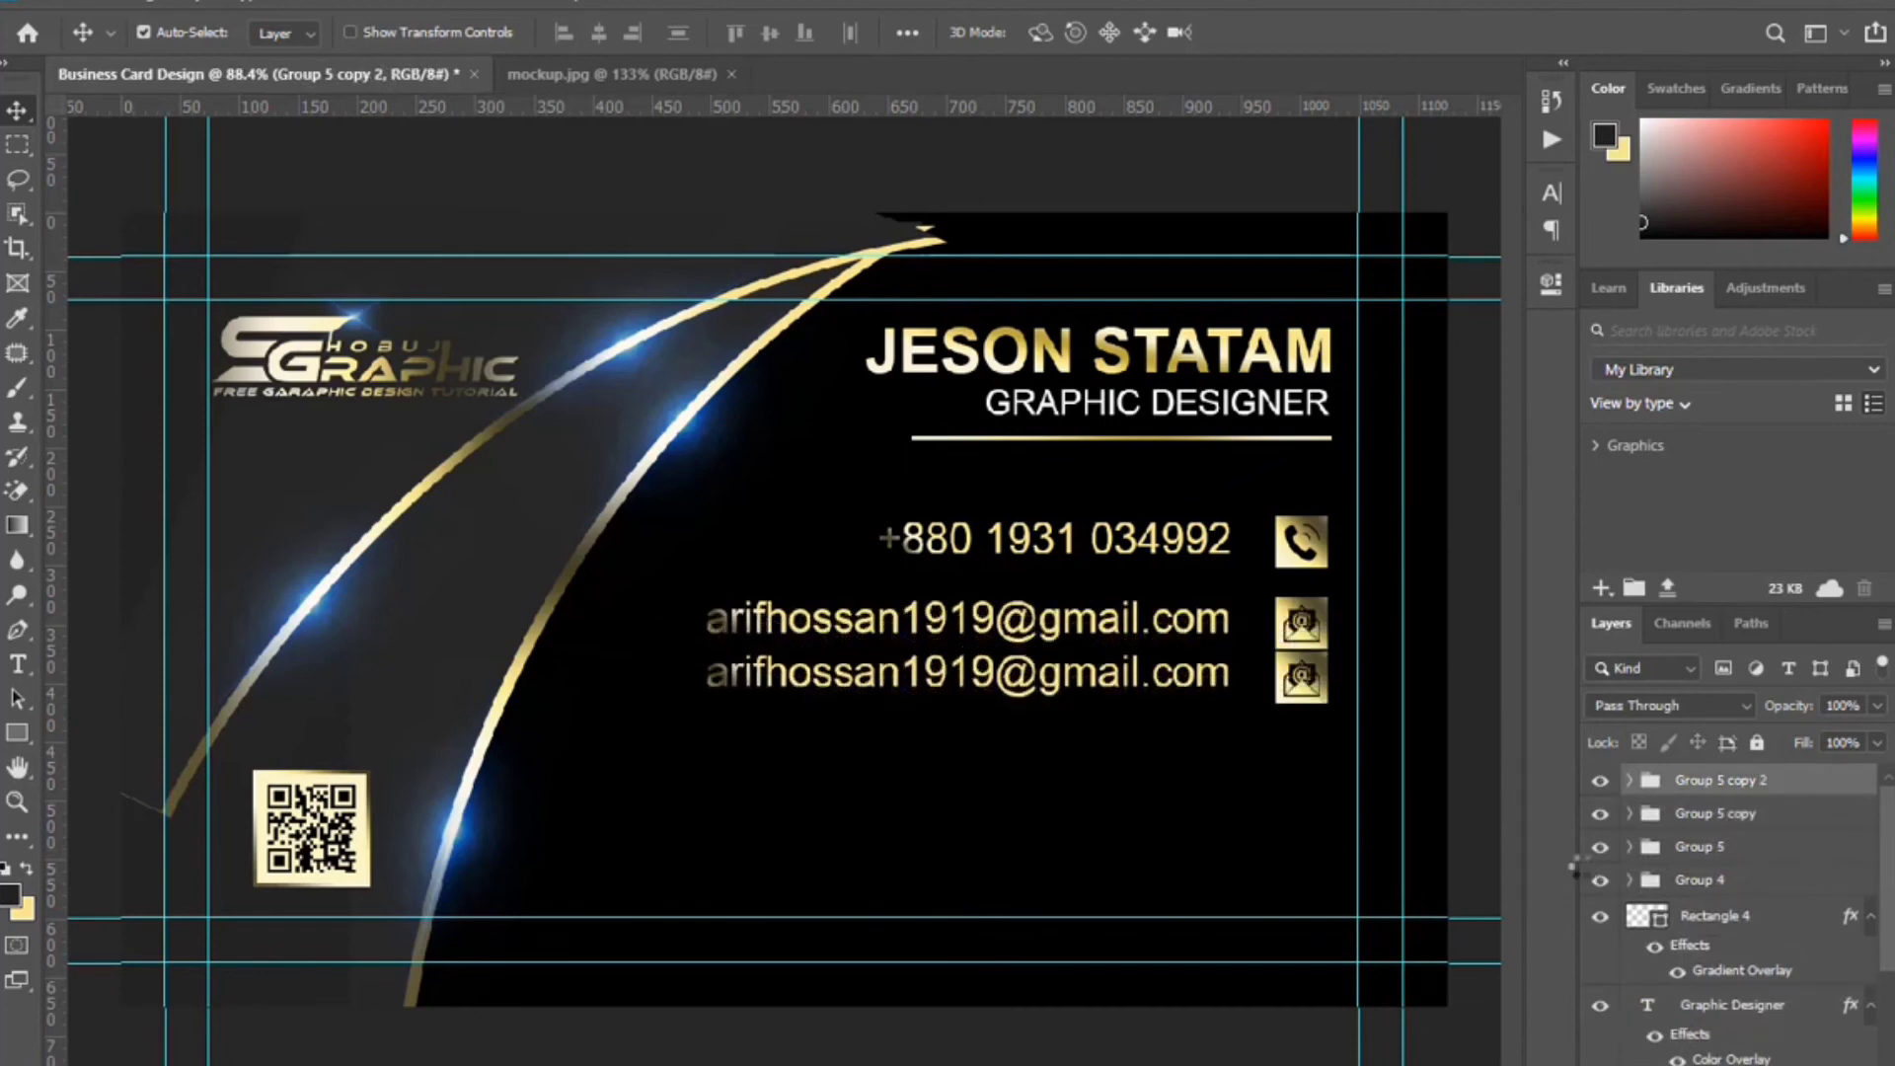
{"action": "key", "text": "shift+Down"}
{"action": "key", "text": "shift+Down"}
{"action": "key", "text": "shift+Down"}
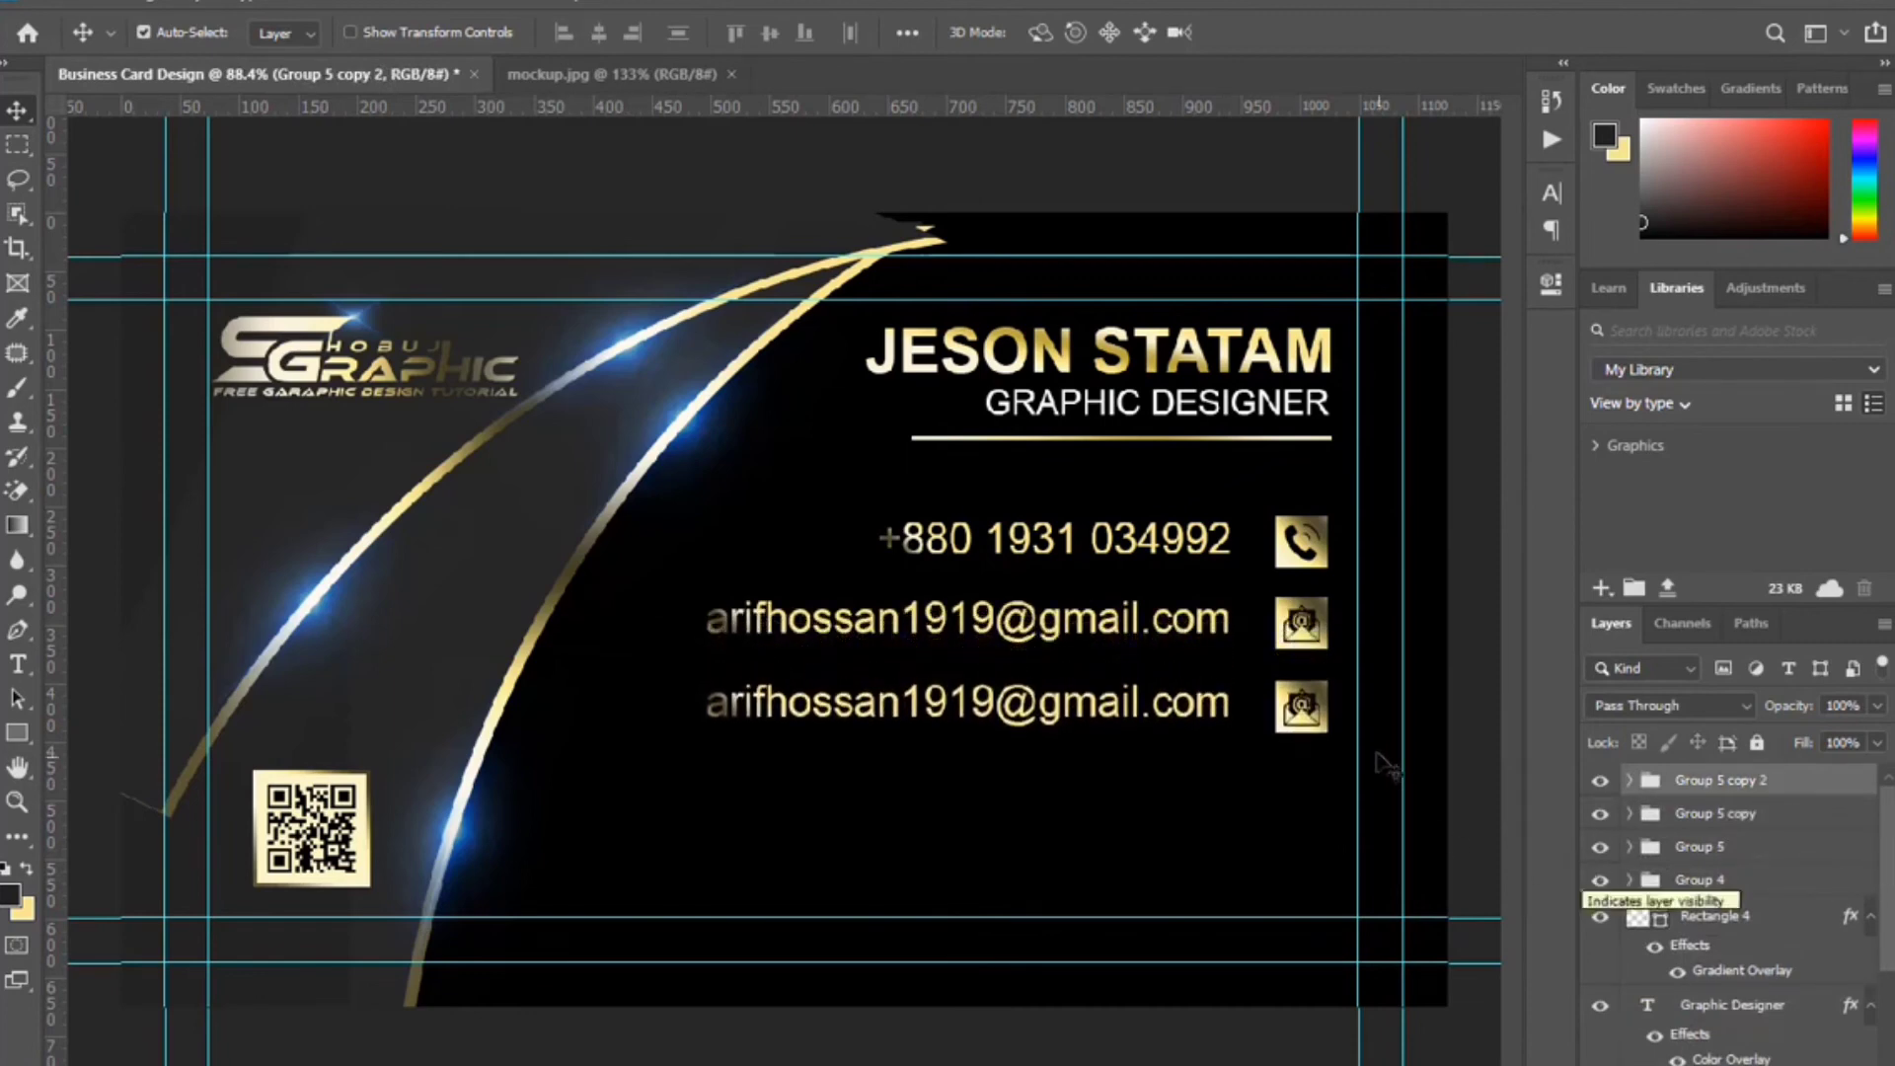
{"action": "left_click", "coordinate": [1313, 702]}
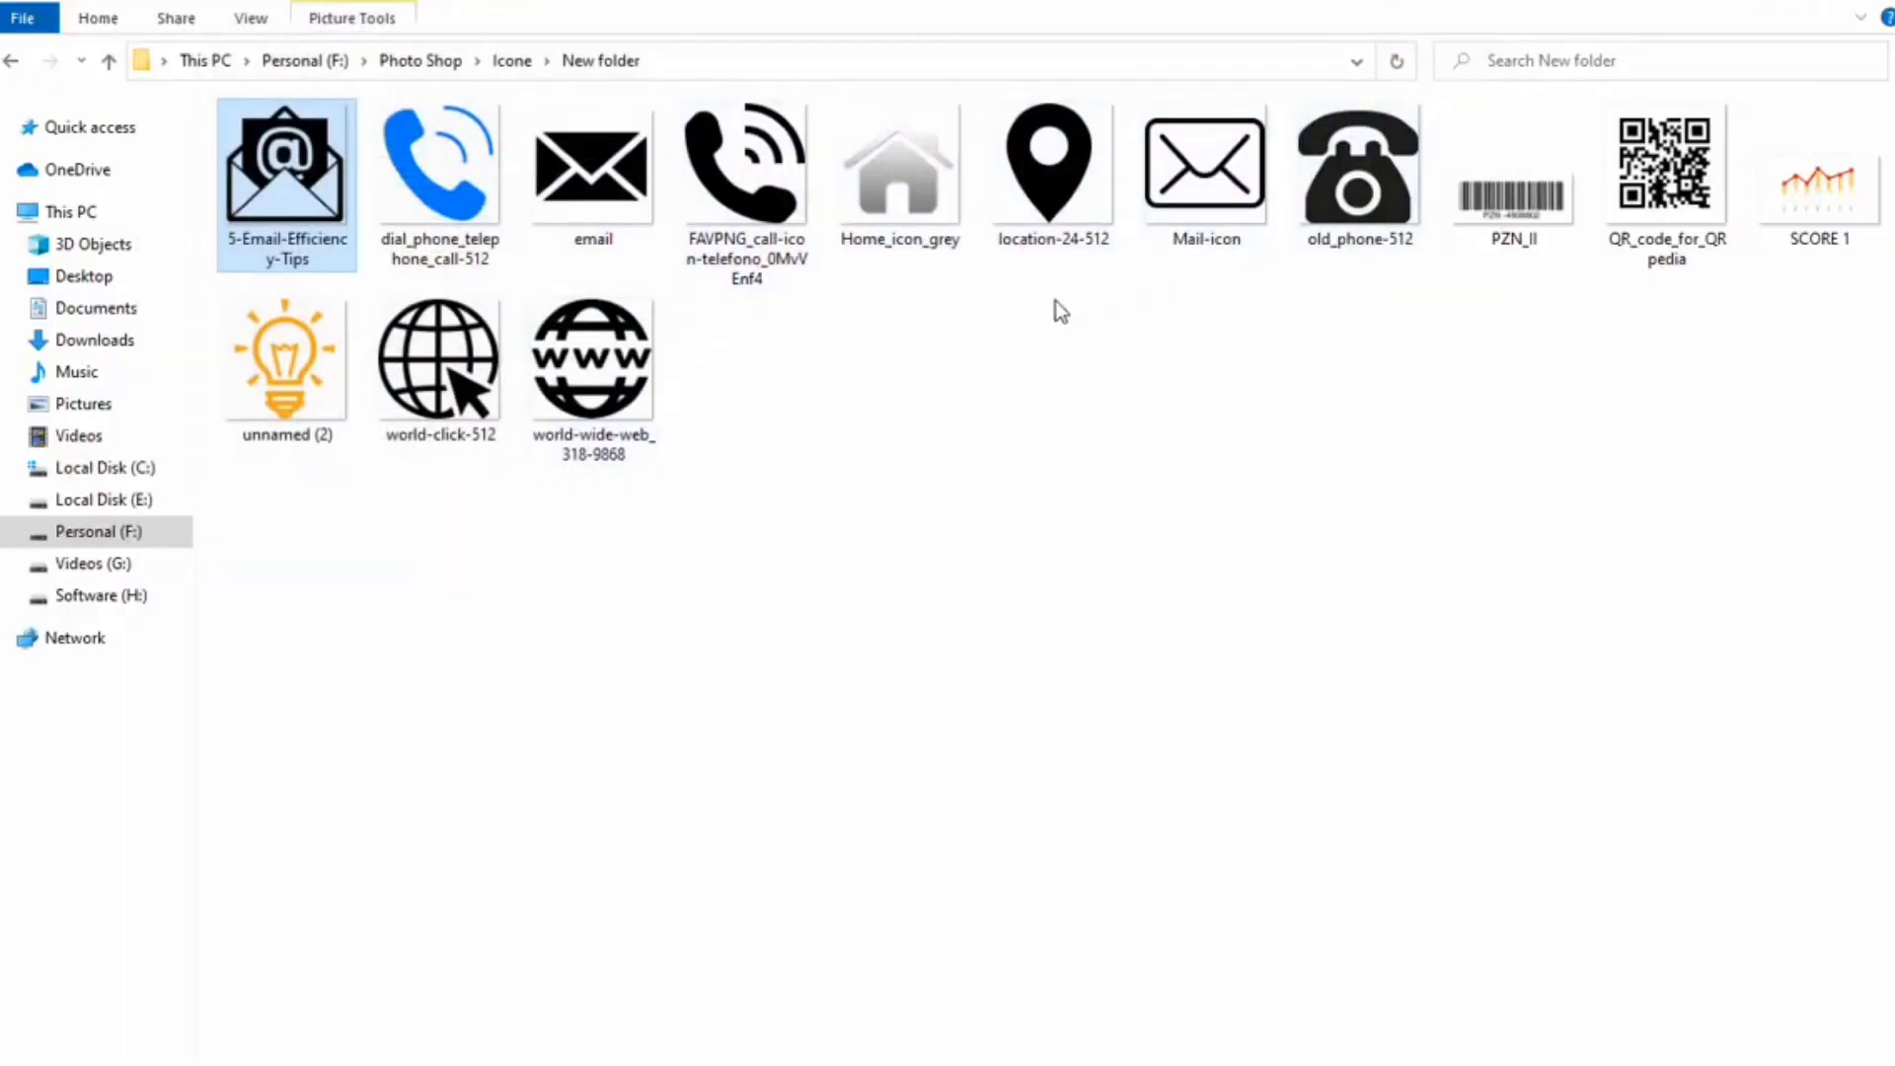
{"action": "left_click", "coordinate": [440, 370]}
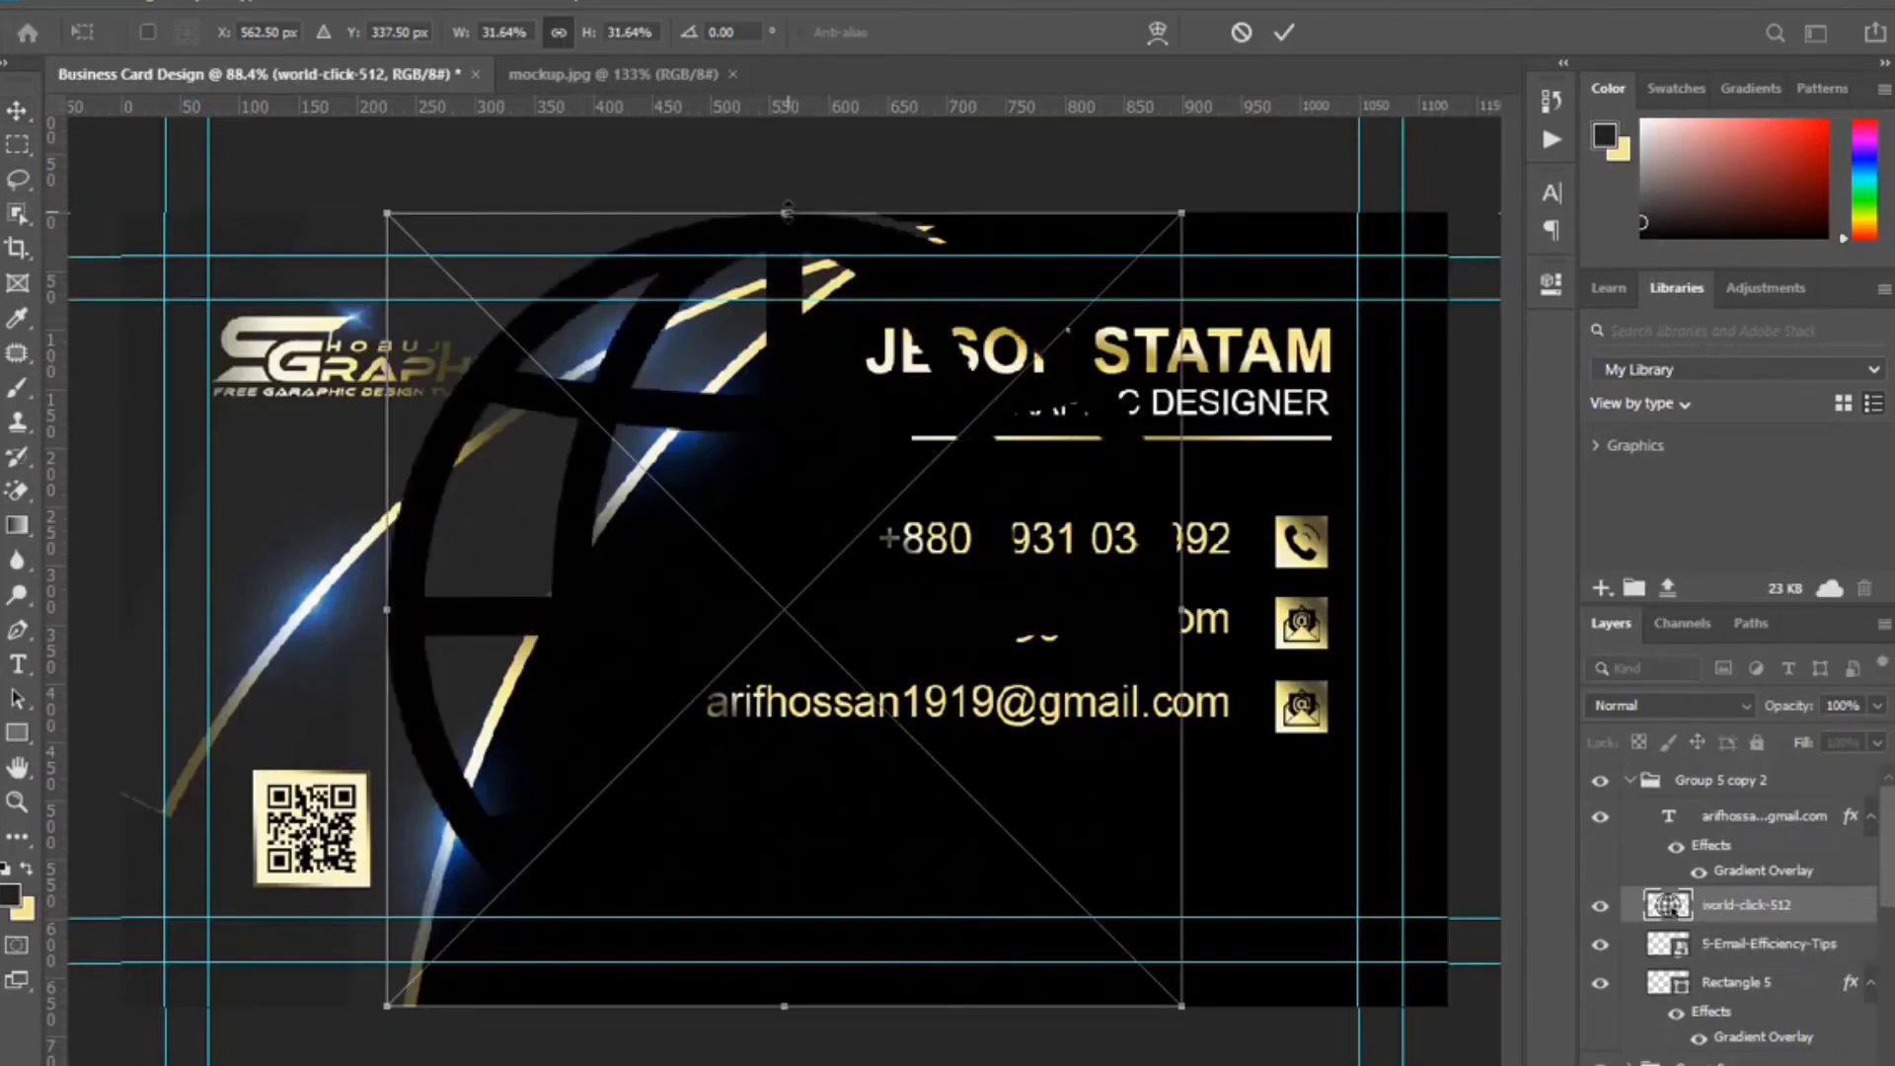
Scale the globe icon into the third row's gold square and delete the old e-mail icon layer.
{"action": "left_click_drag", "start_coordinate": [787, 211], "coordinate": [1313, 758]}
{"action": "left_click_drag", "start_coordinate": [1310, 748], "coordinate": [1318, 669]}
{"action": "left_click", "coordinate": [1283, 33]}
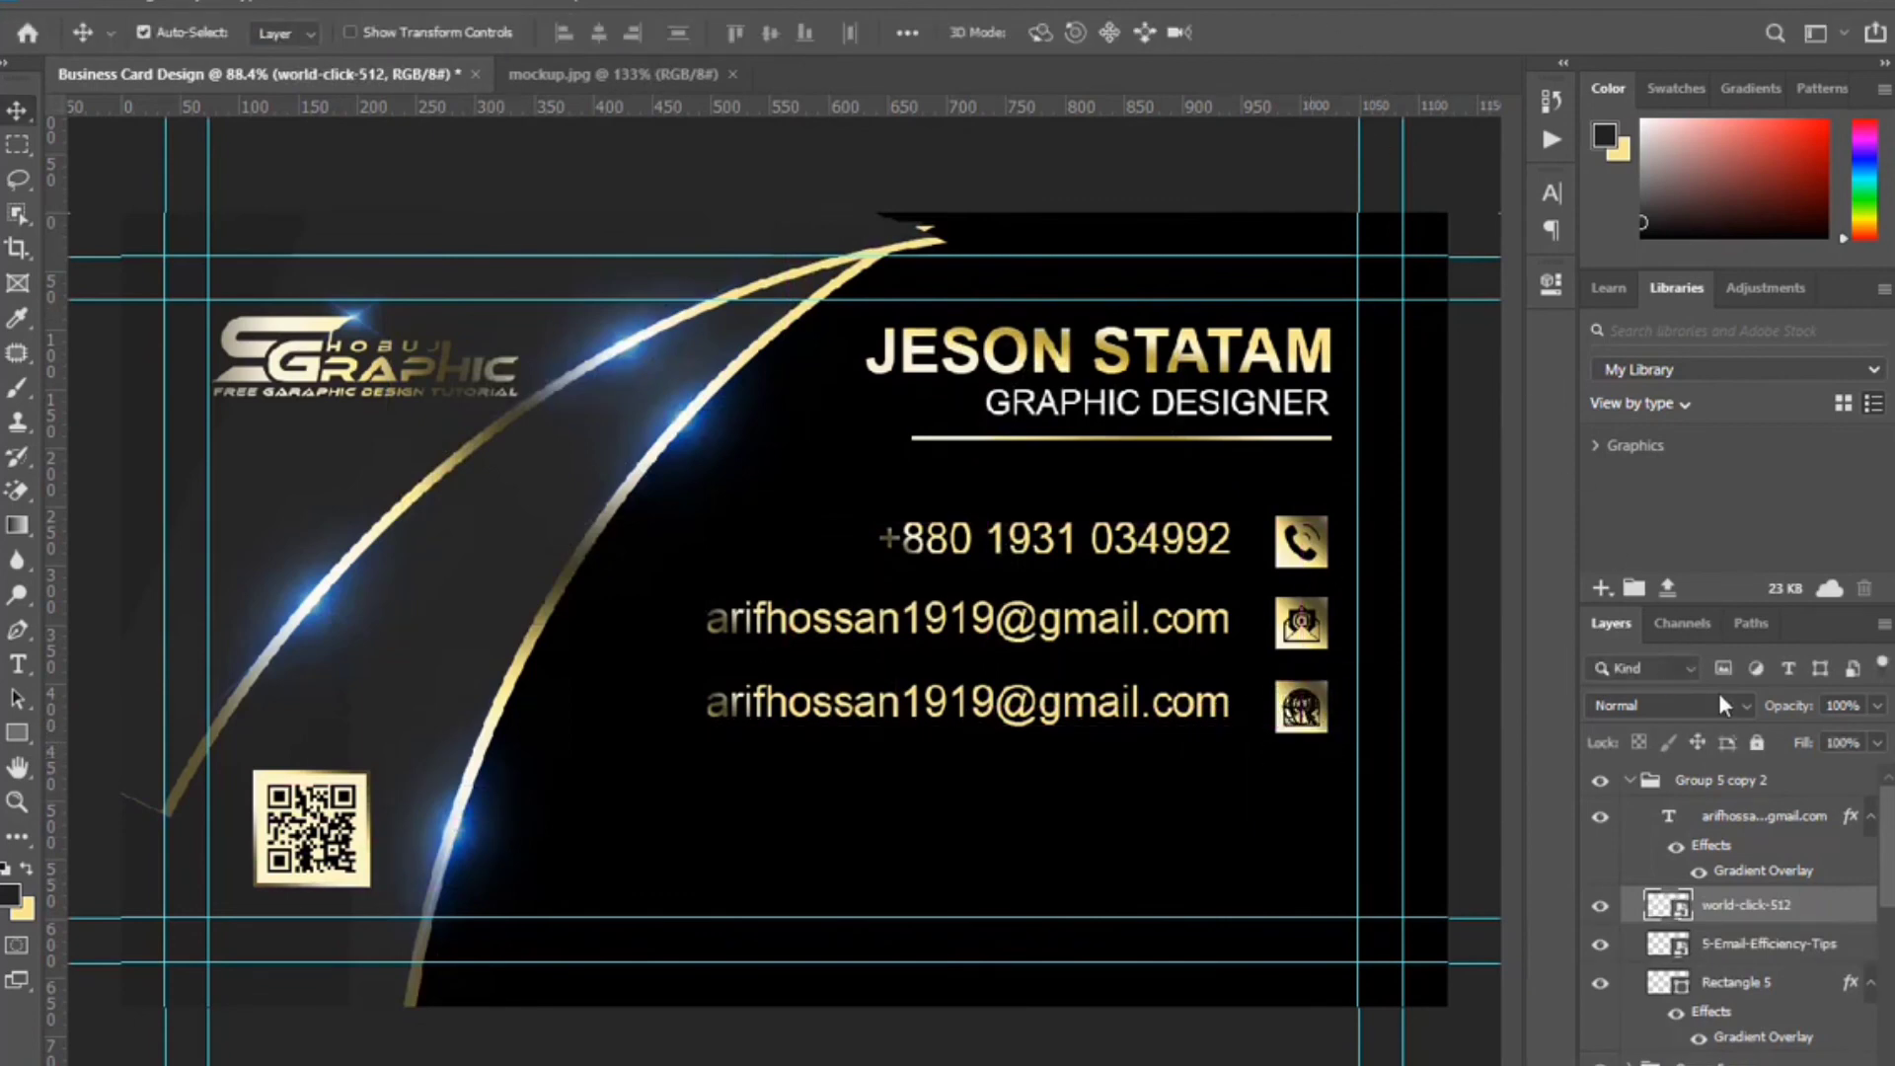
{"action": "left_click", "coordinate": [1814, 945]}
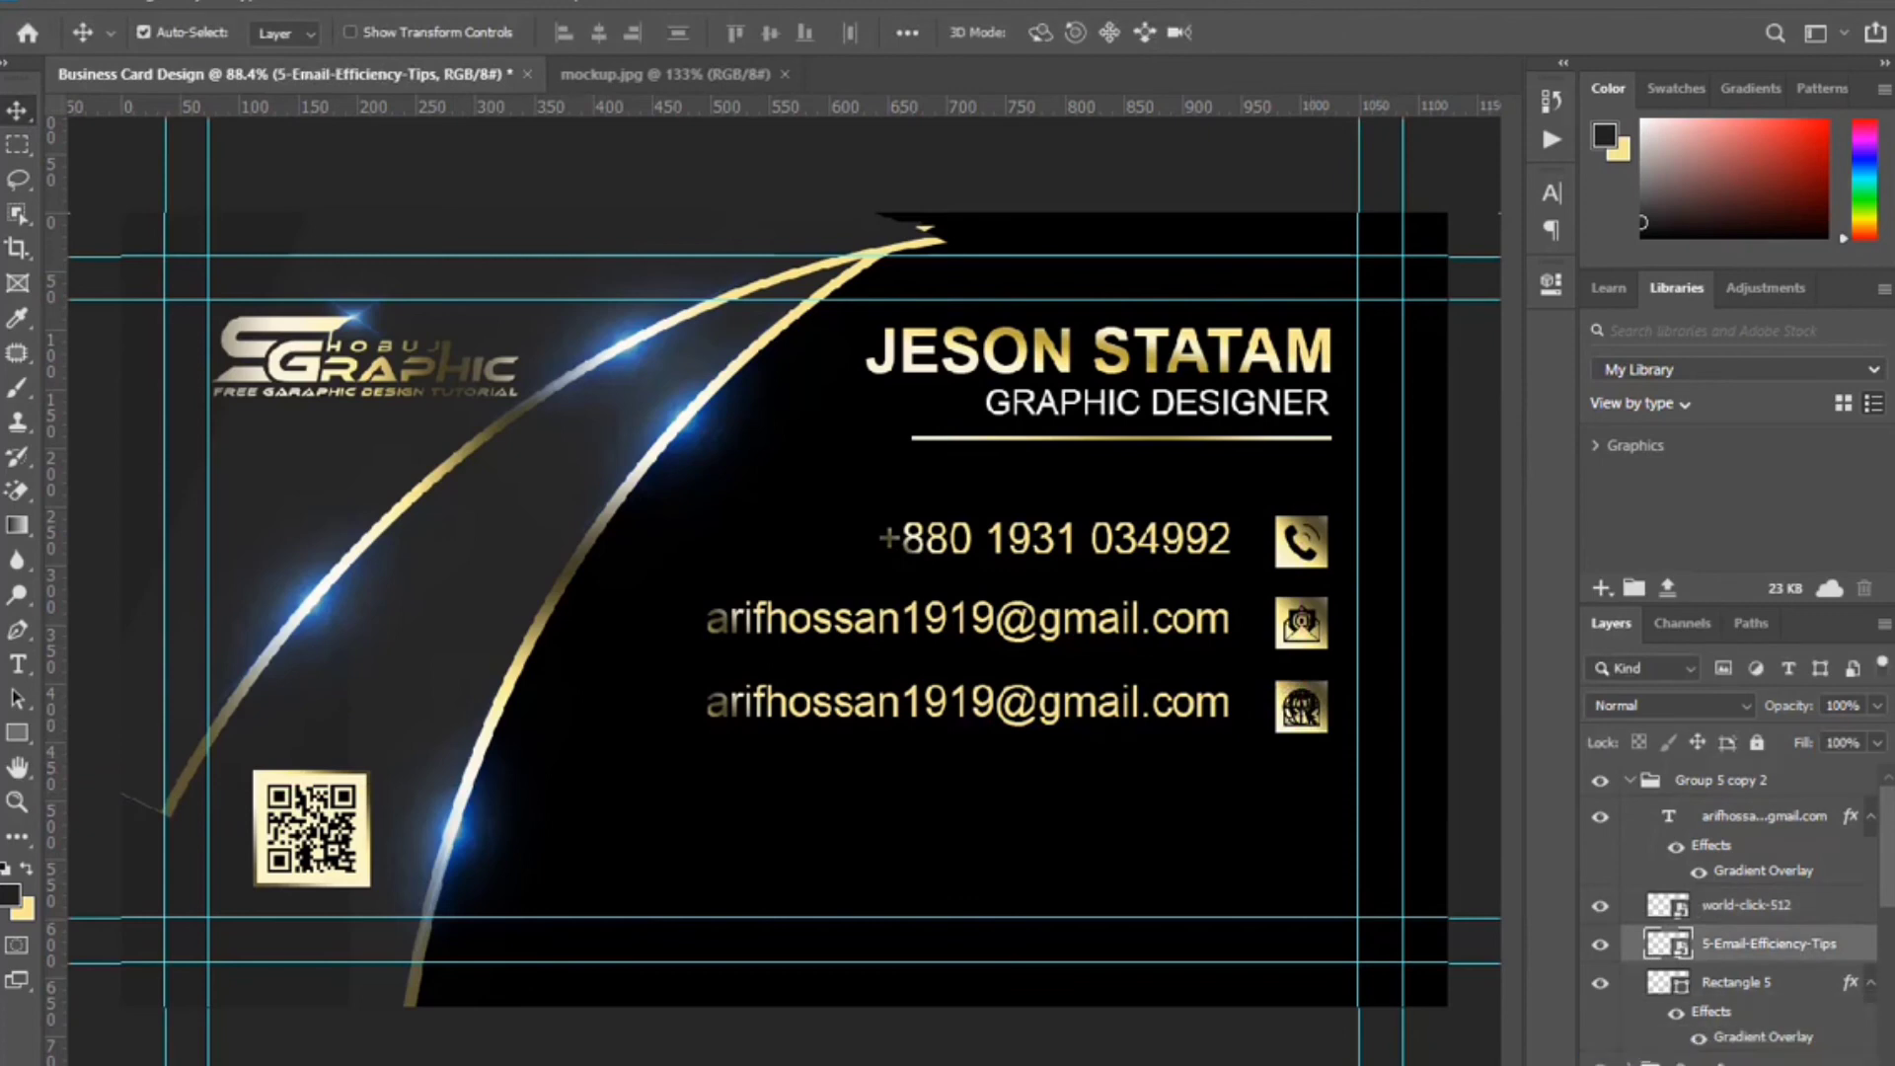
{"action": "key", "text": "Delete"}
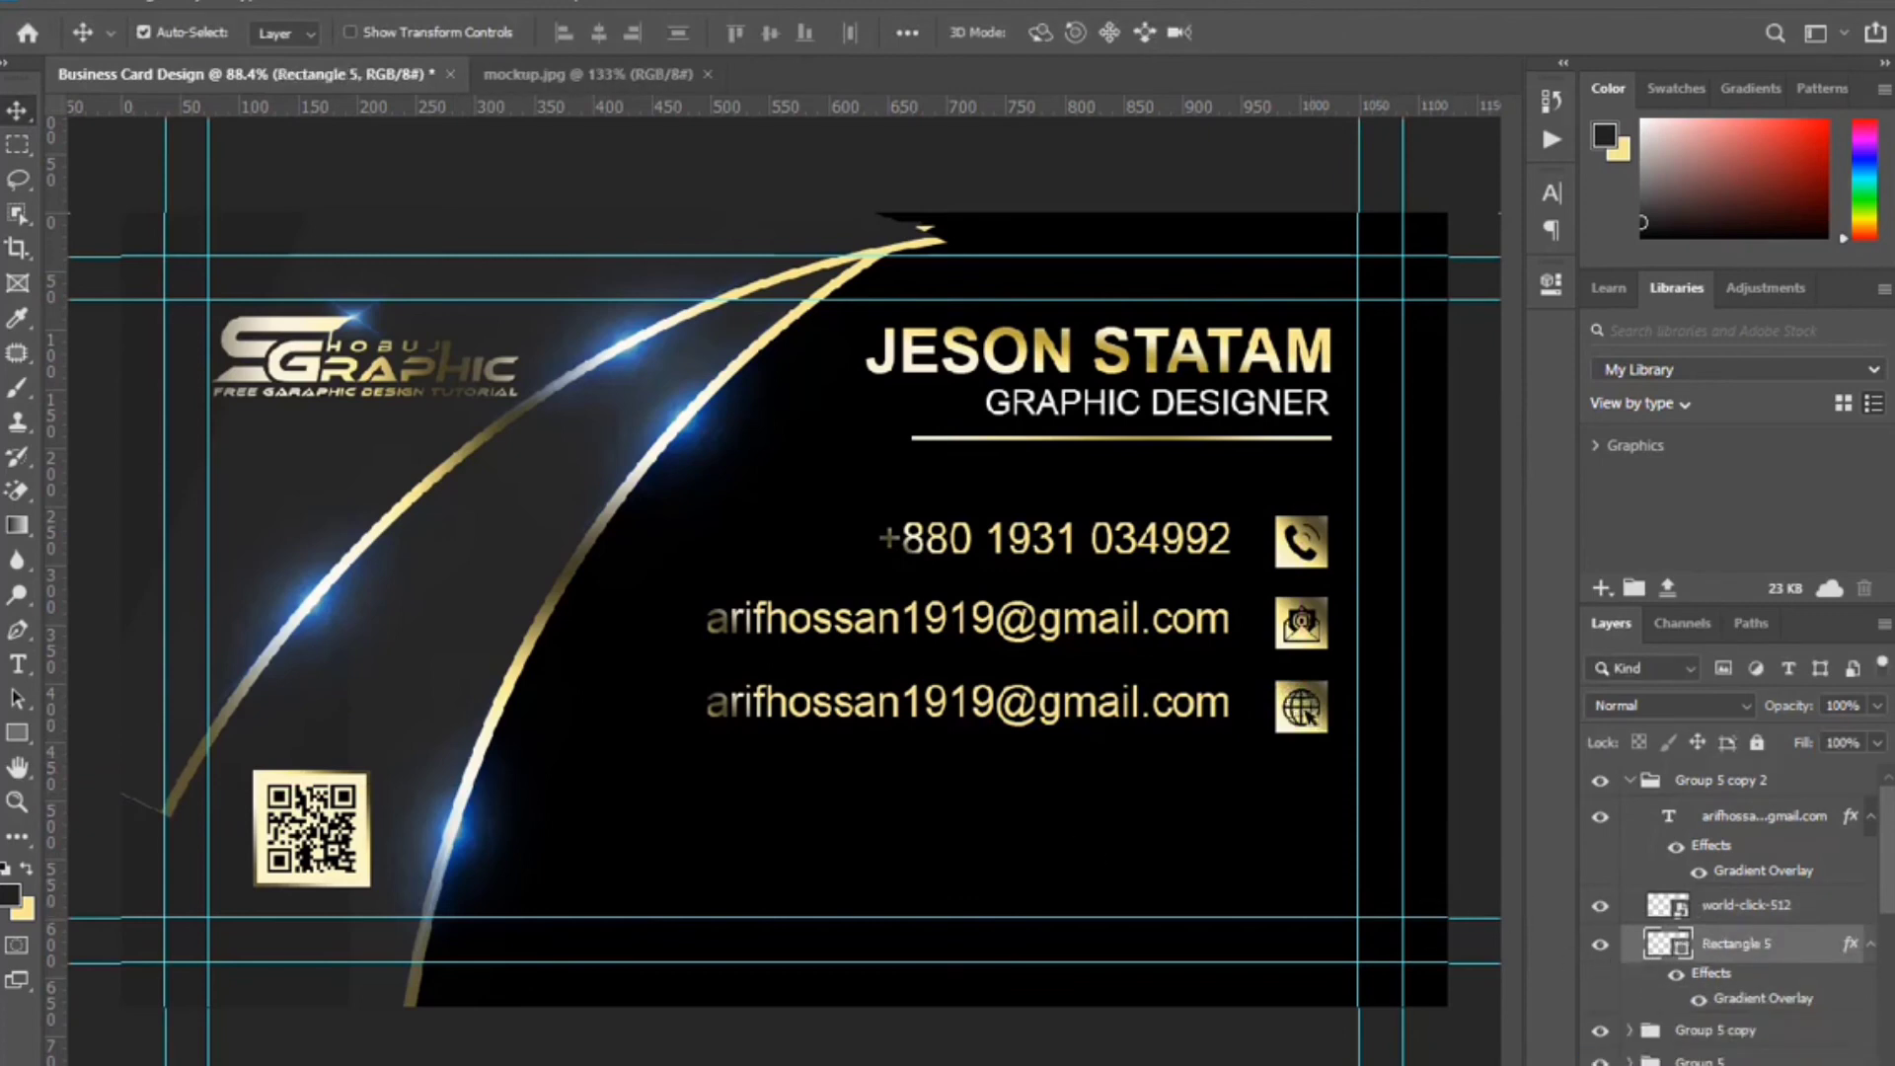
{"action": "left_click", "coordinate": [18, 664]}
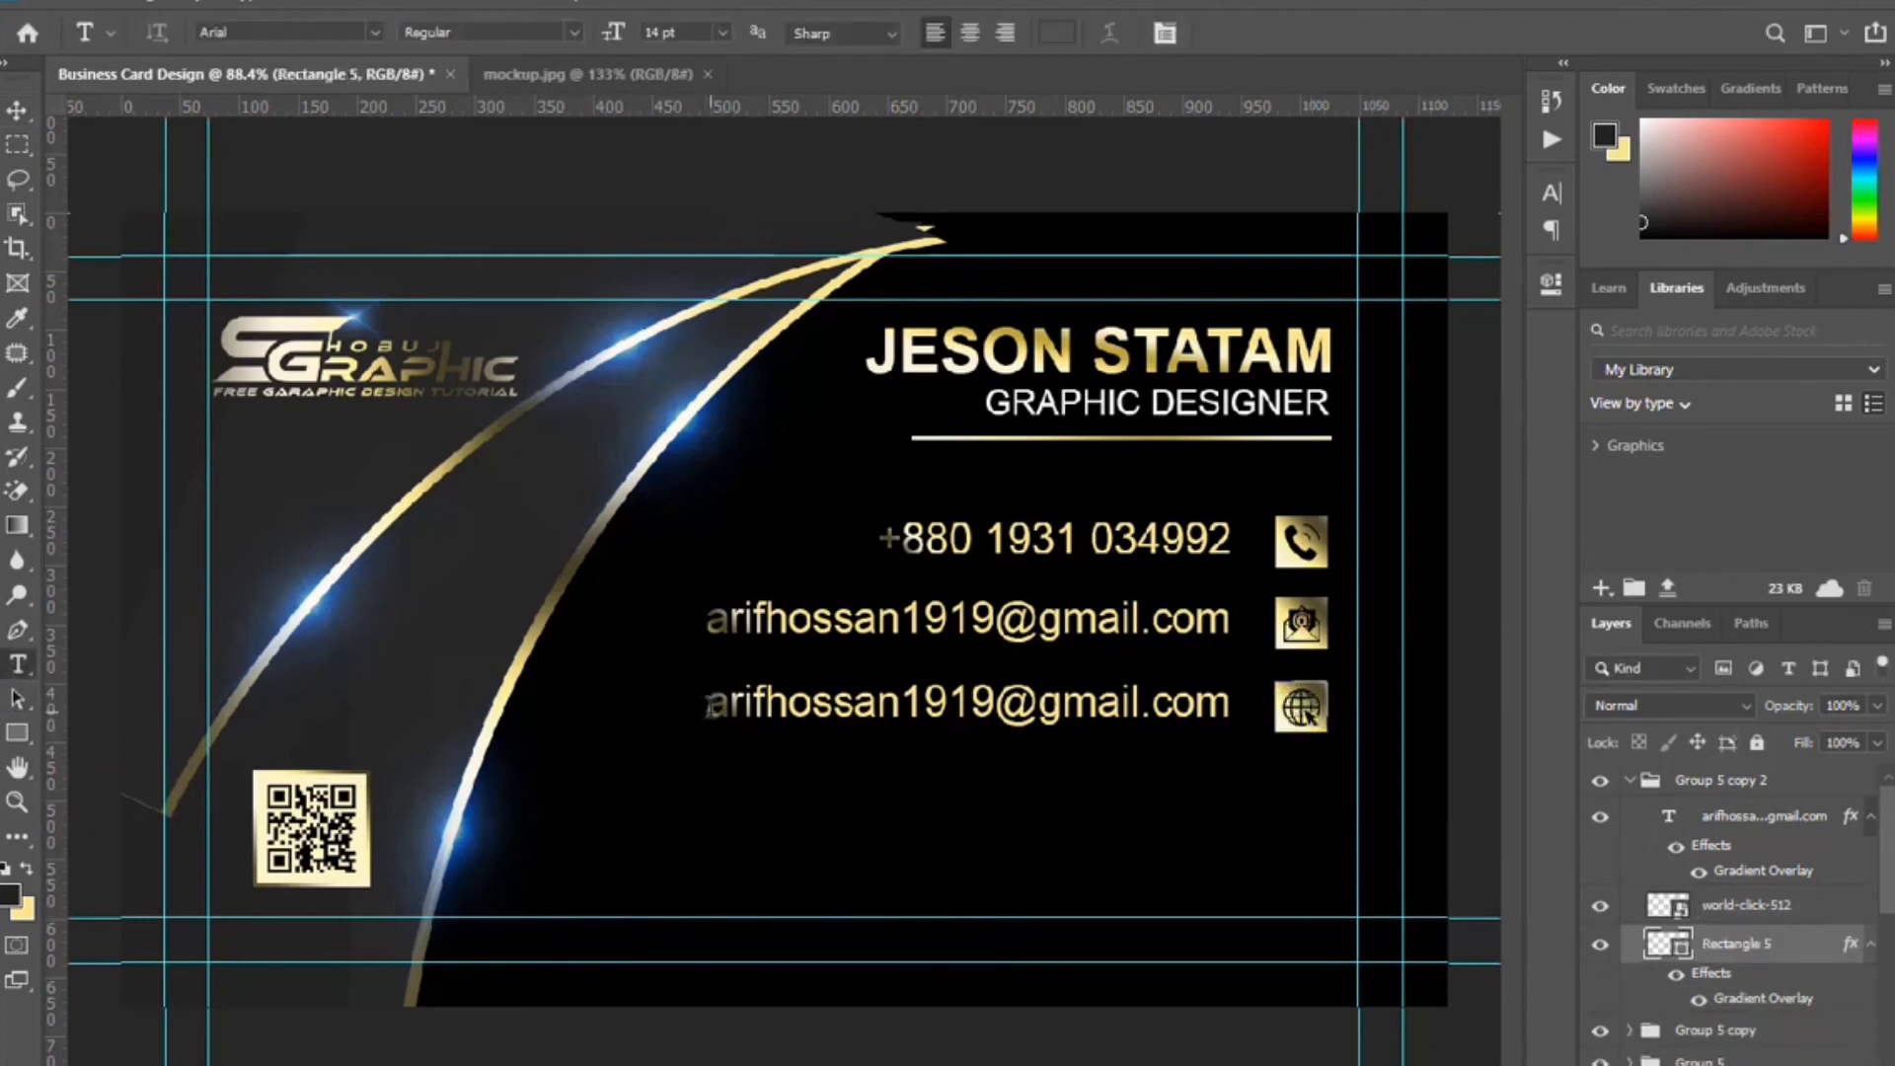
{"action": "left_click_drag", "start_coordinate": [706, 706], "coordinate": [1115, 743]}
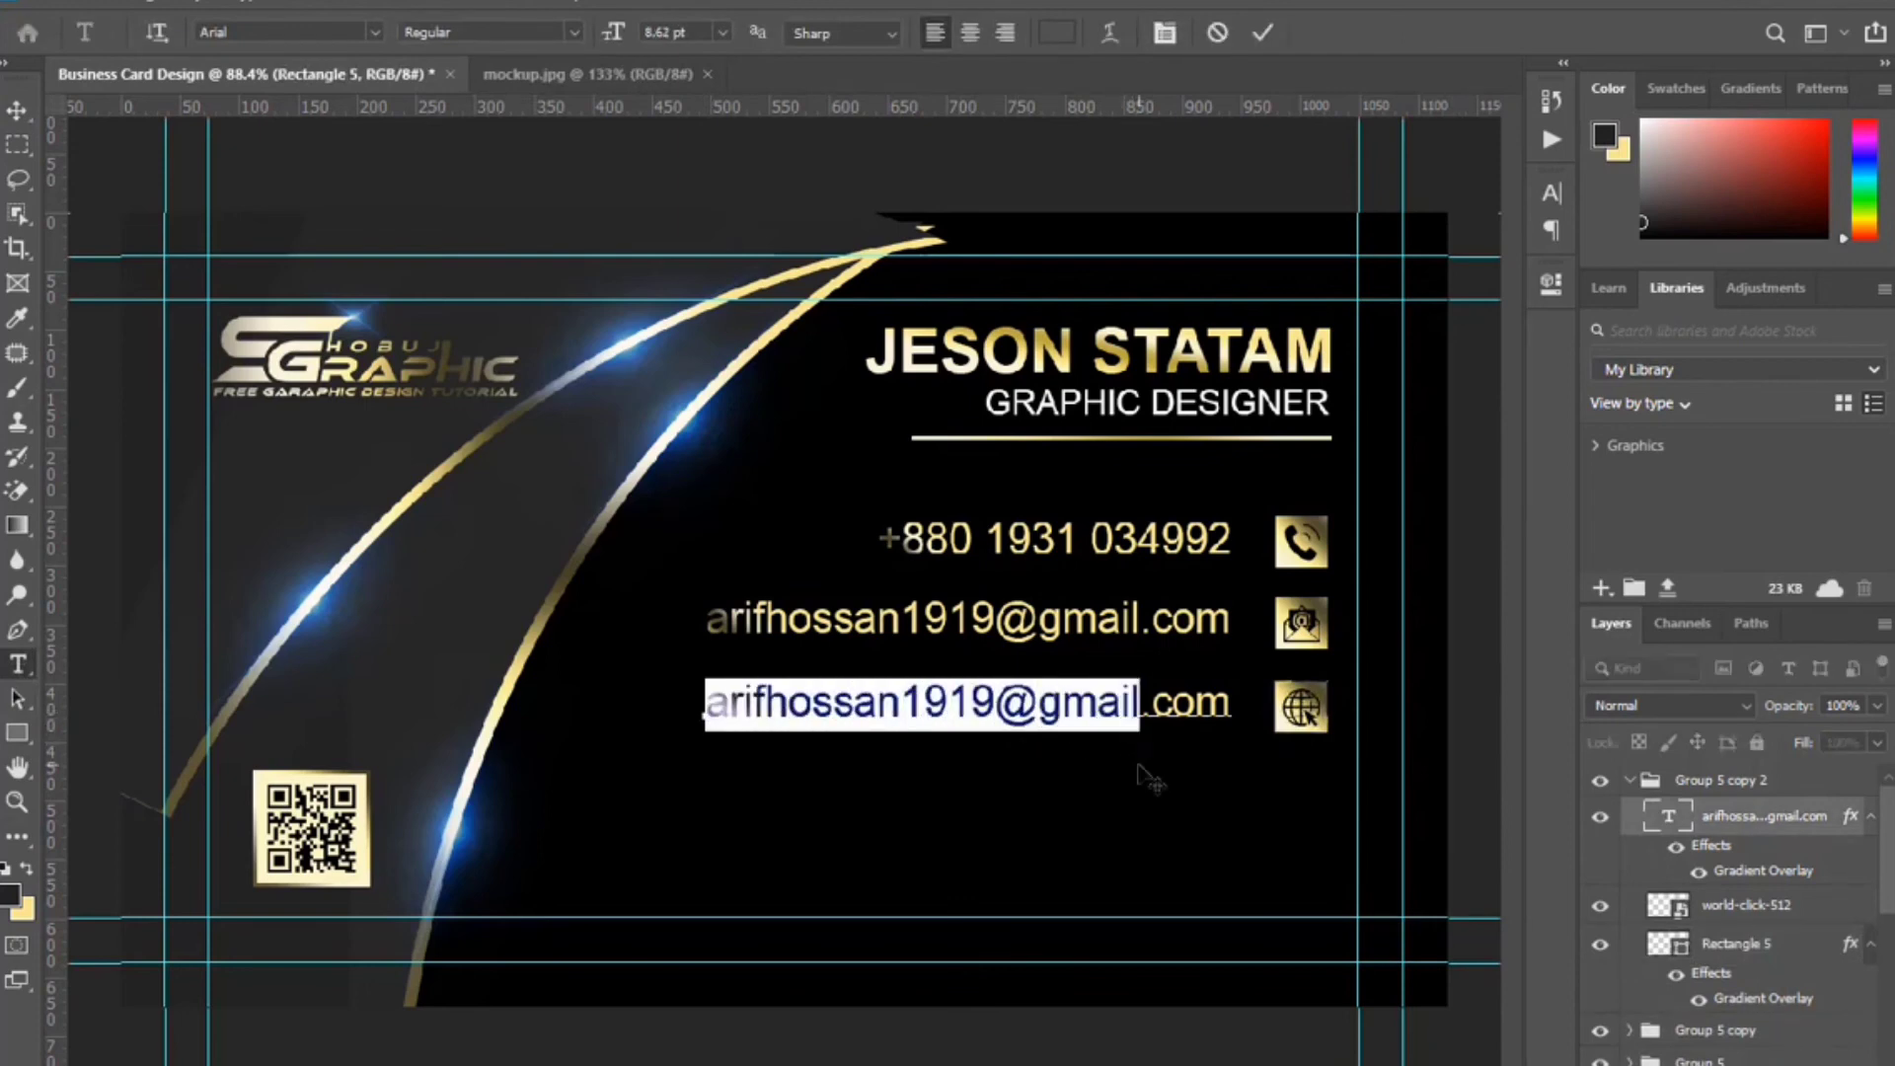
{"action": "type", "text": "www.shob"}
{"action": "type", "text": "ujgraphic"}
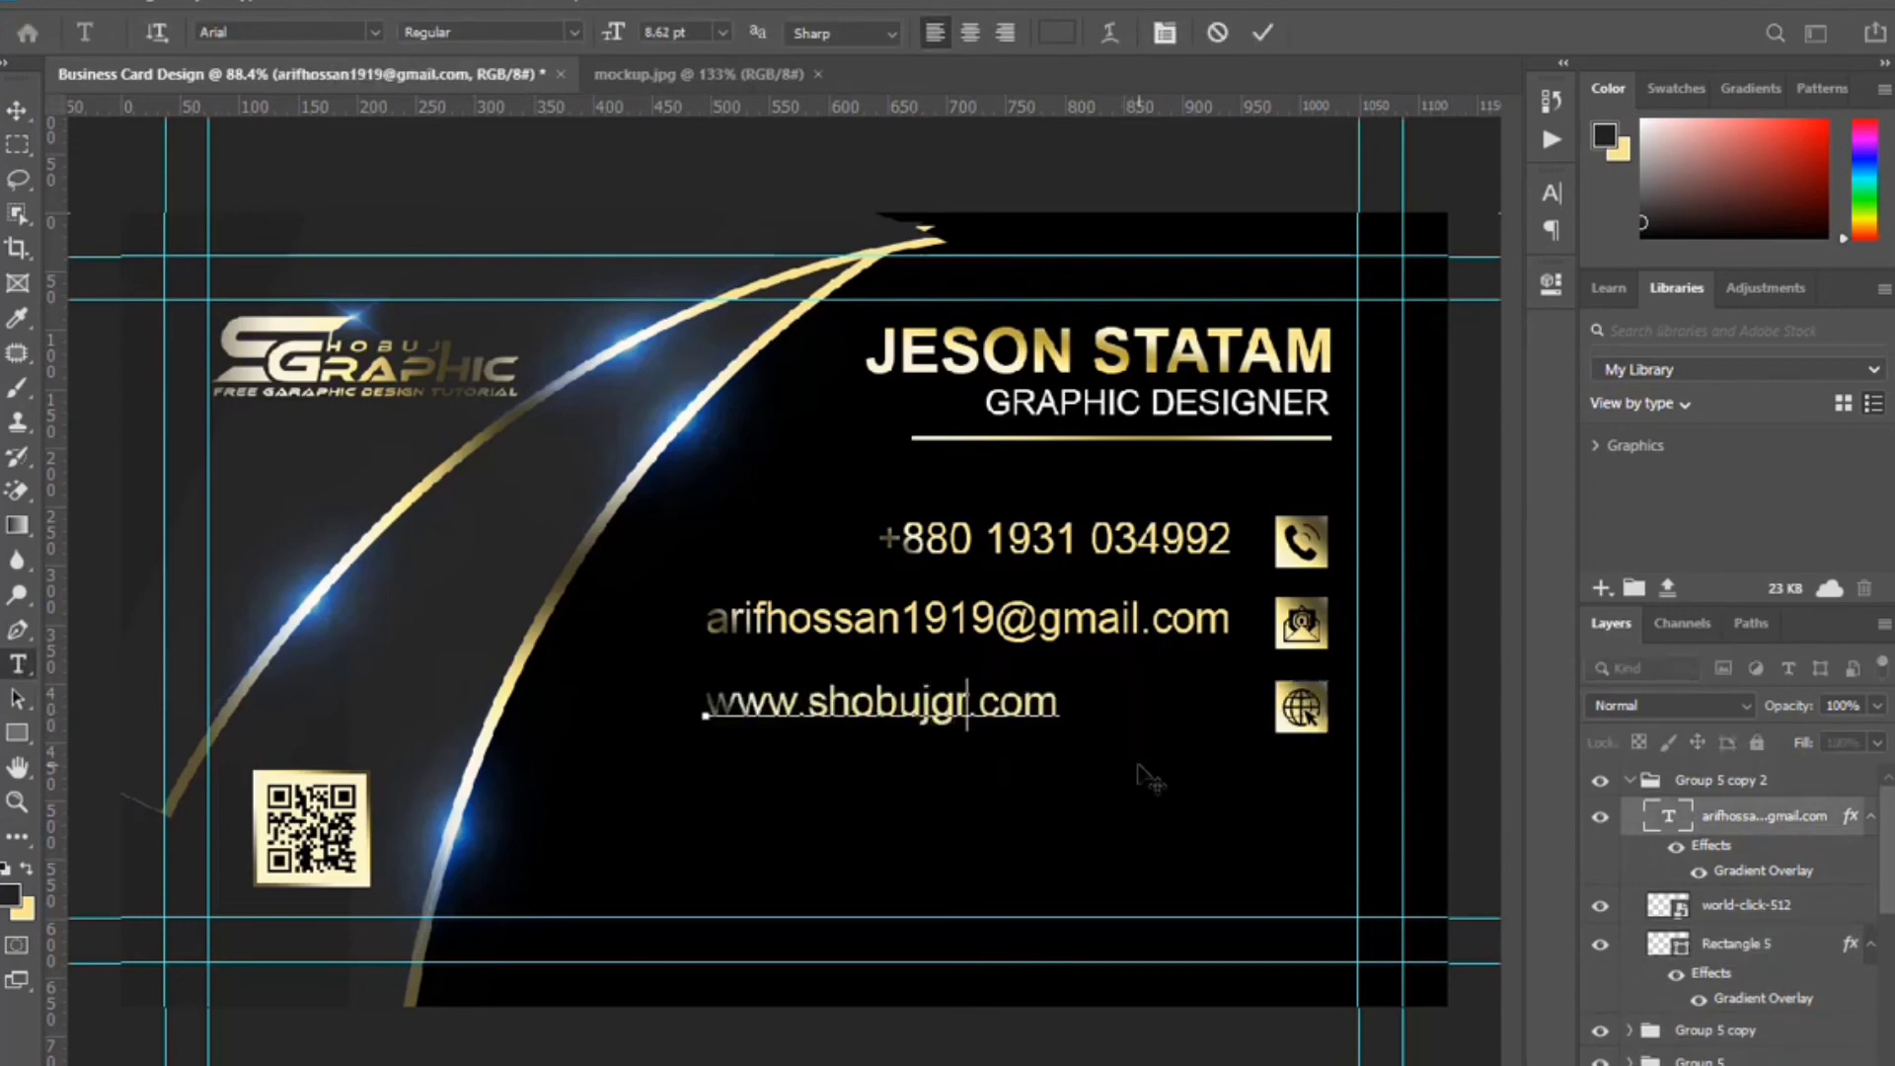
{"action": "left_click", "coordinate": [1263, 33]}
{"action": "left_click", "coordinate": [17, 109]}
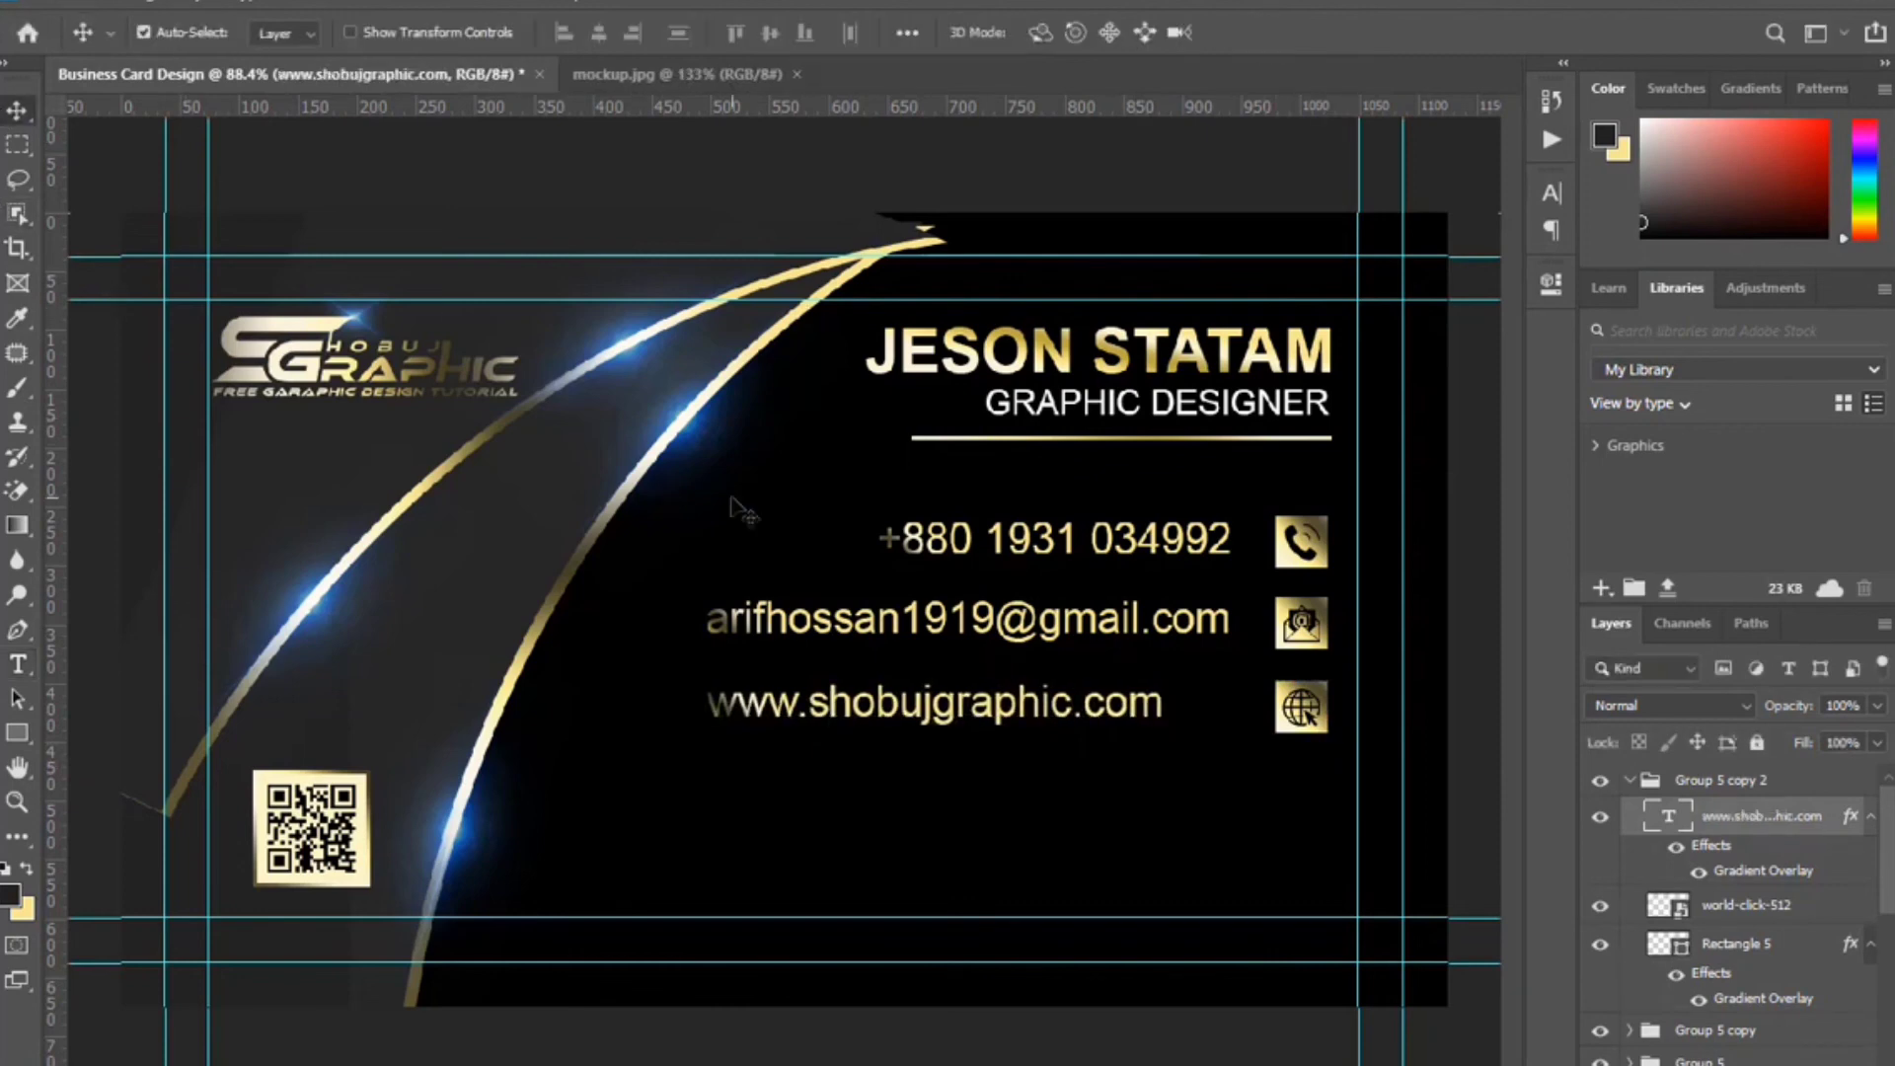
{"action": "key", "text": "shift+Right"}
{"action": "key", "text": "shift+Right"}
{"action": "key", "text": "shift+Right"}
{"action": "key", "text": "shift+Right"}
{"action": "key", "text": "shift+Right"}
{"action": "key", "text": "shift+Right"}
{"action": "key", "text": "shift+Right"}
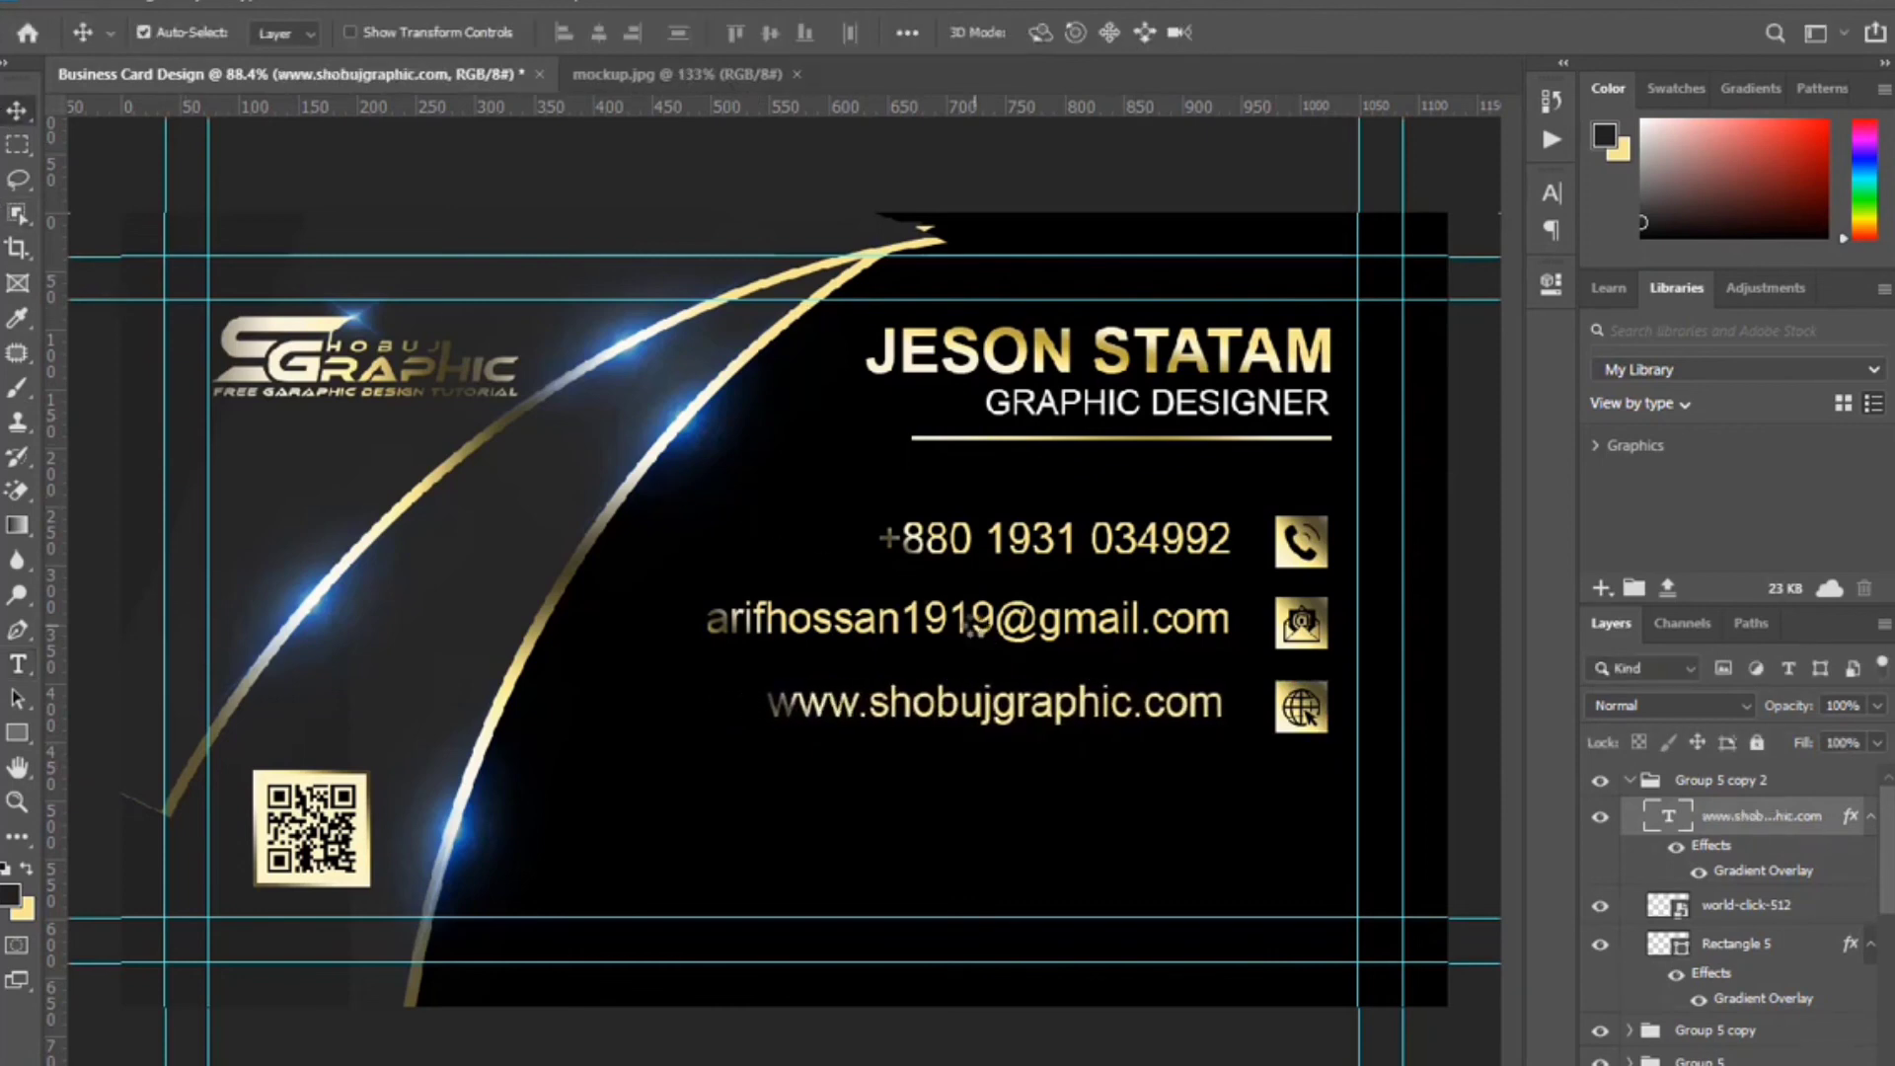
{"action": "left_click", "coordinate": [1631, 785]}
{"action": "key", "text": "ctrl+j"}
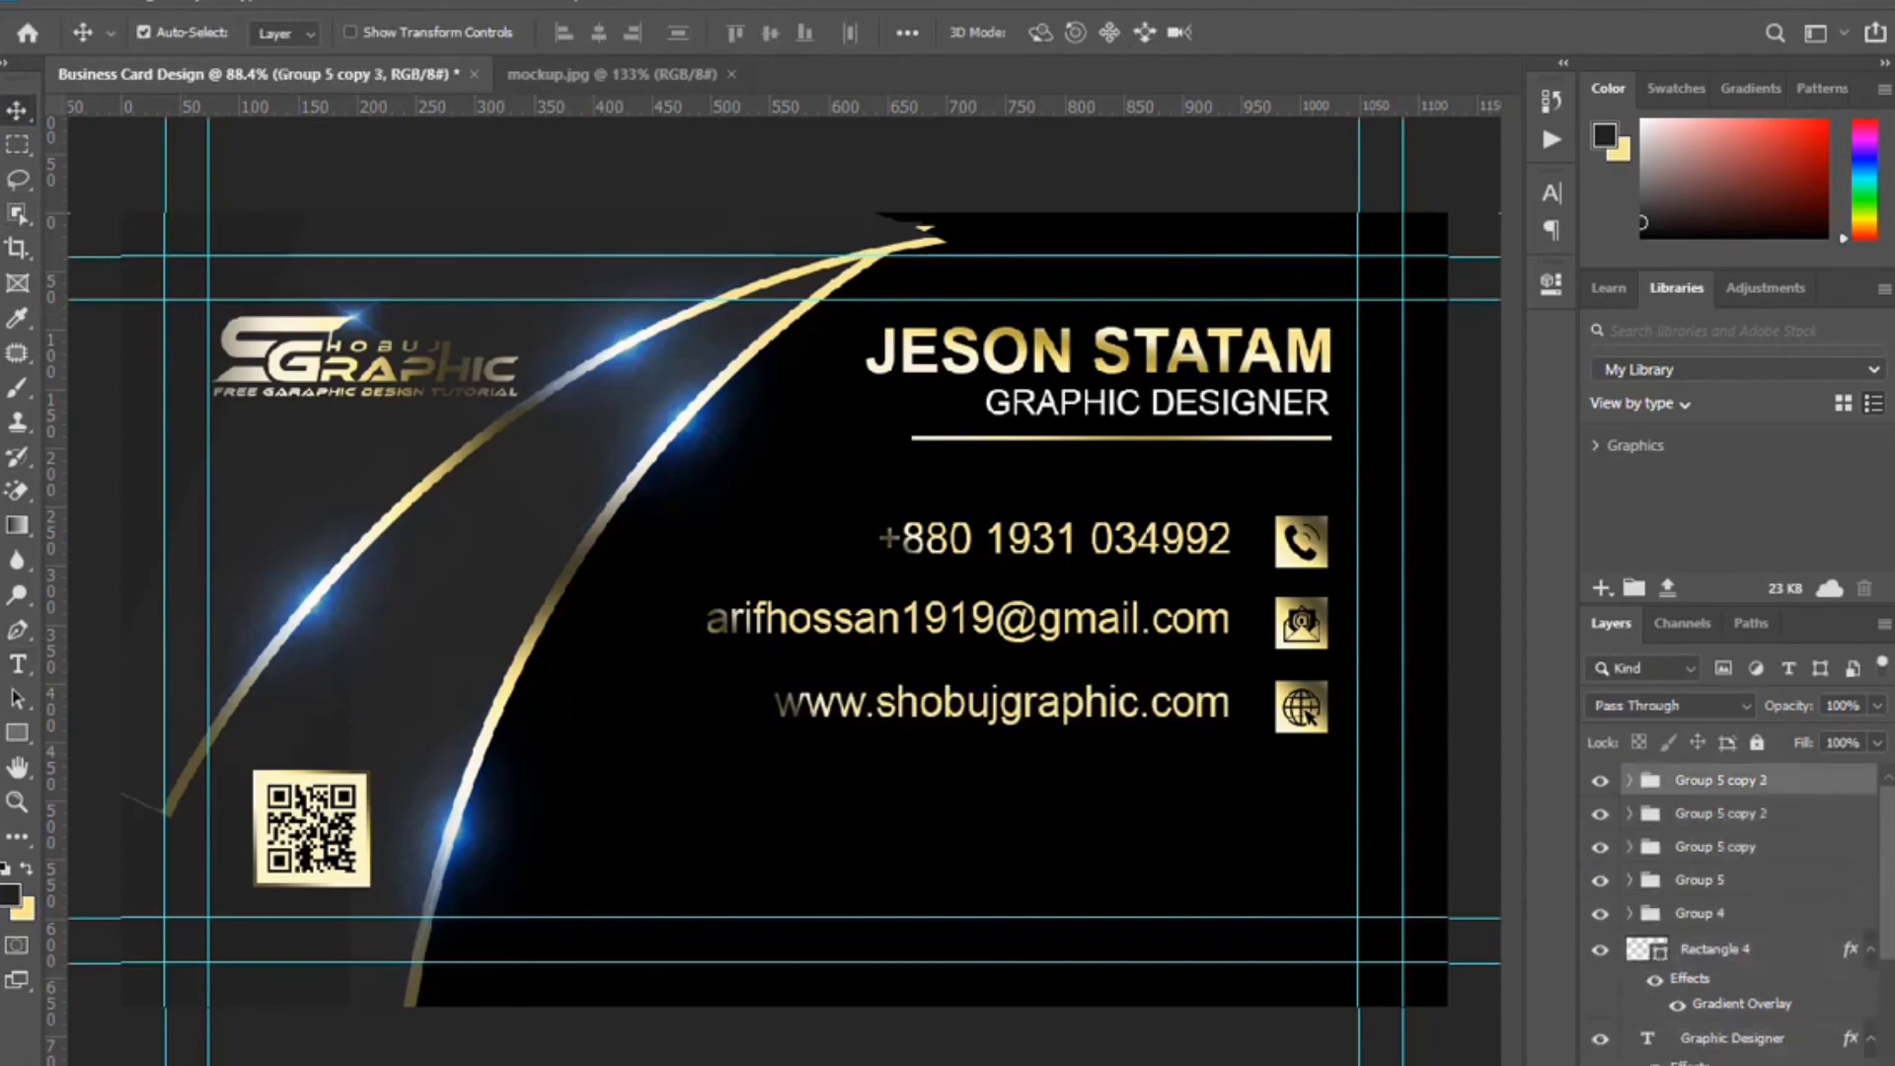
Move the copied website row down to form a fourth row.
{"action": "key", "text": "shift+Down"}
{"action": "key", "text": "shift+Down"}
{"action": "key", "text": "shift+Down"}
{"action": "key", "text": "shift+Down"}
{"action": "key", "text": "shift+Down"}
{"action": "key", "text": "shift+Down"}
{"action": "key", "text": "shift+Down"}
{"action": "key", "text": "shift+Down"}
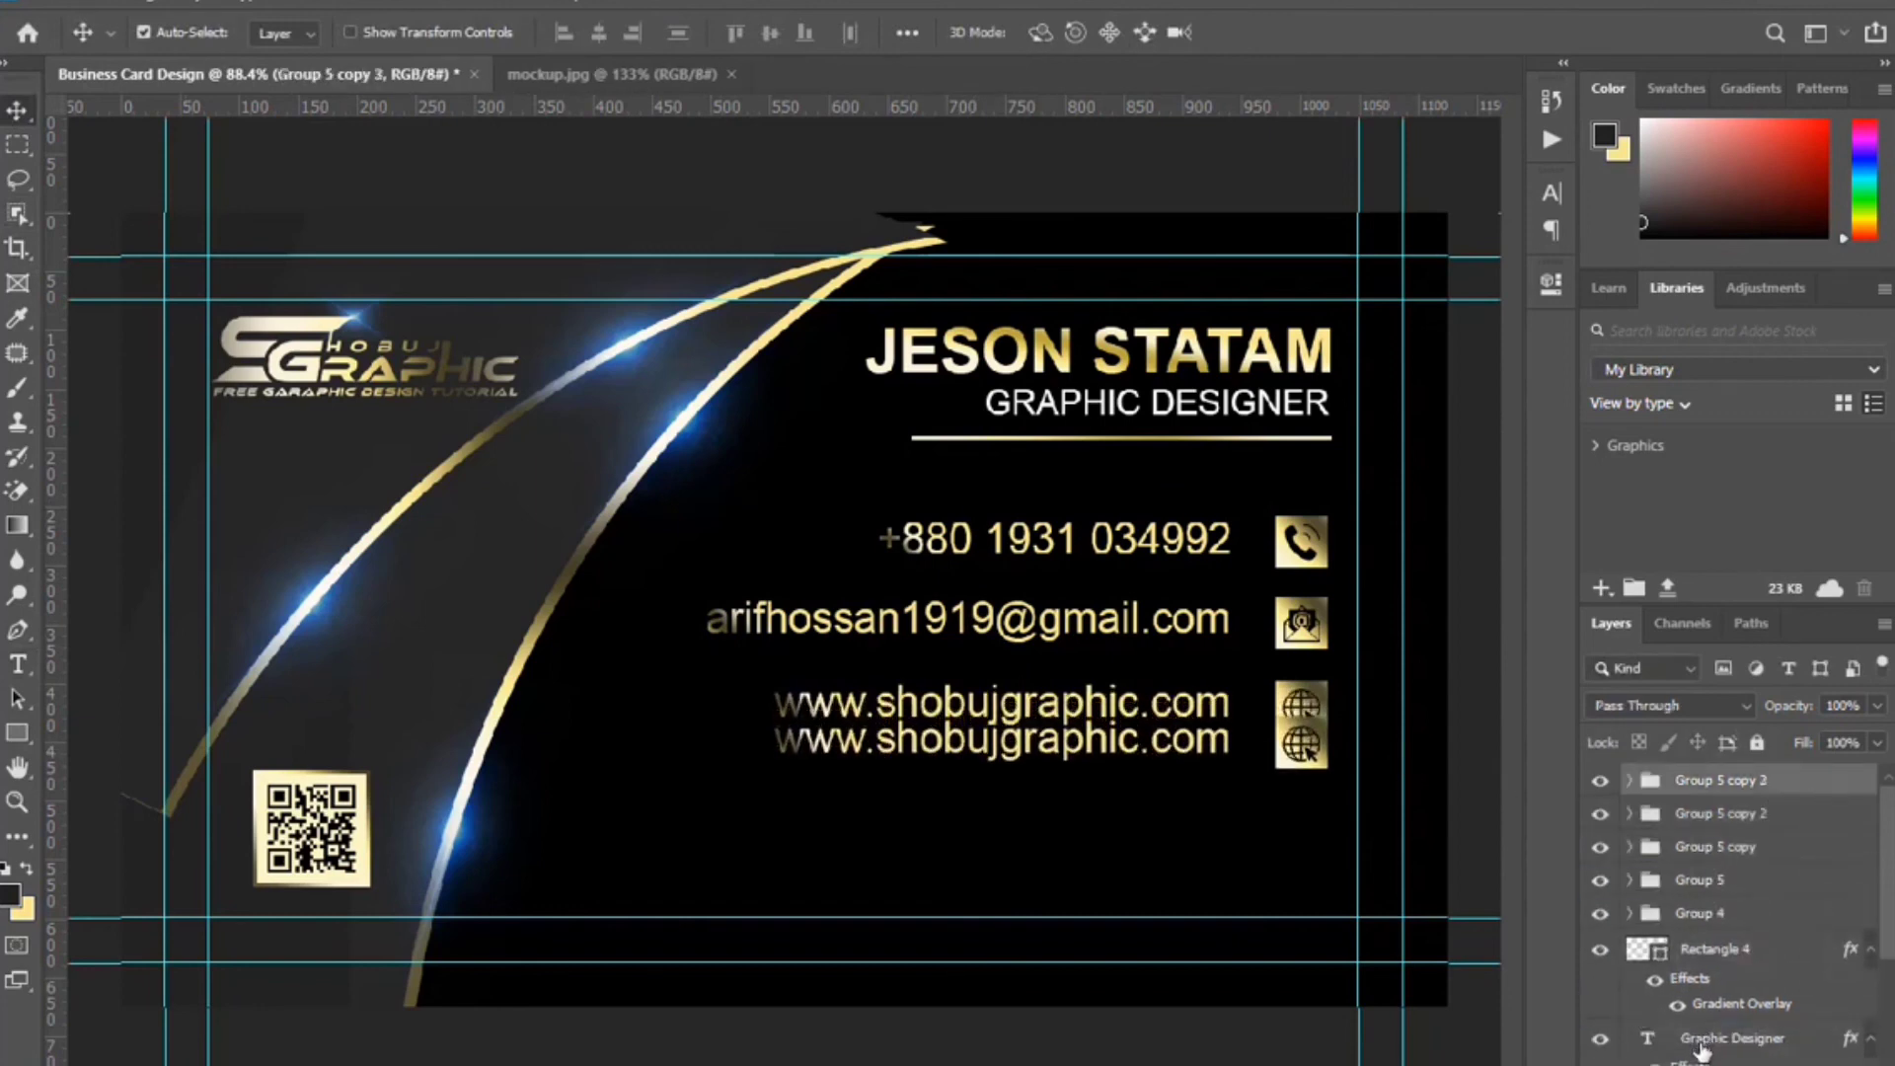
{"action": "key", "text": "Down"}
{"action": "key", "text": "Down"}
{"action": "key", "text": "Down"}
{"action": "key", "text": "Down"}
{"action": "key", "text": "Down"}
{"action": "key", "text": "Down"}
{"action": "key", "text": "Down"}
{"action": "key", "text": "Down"}
{"action": "key", "text": "Down"}
{"action": "key", "text": "Down"}
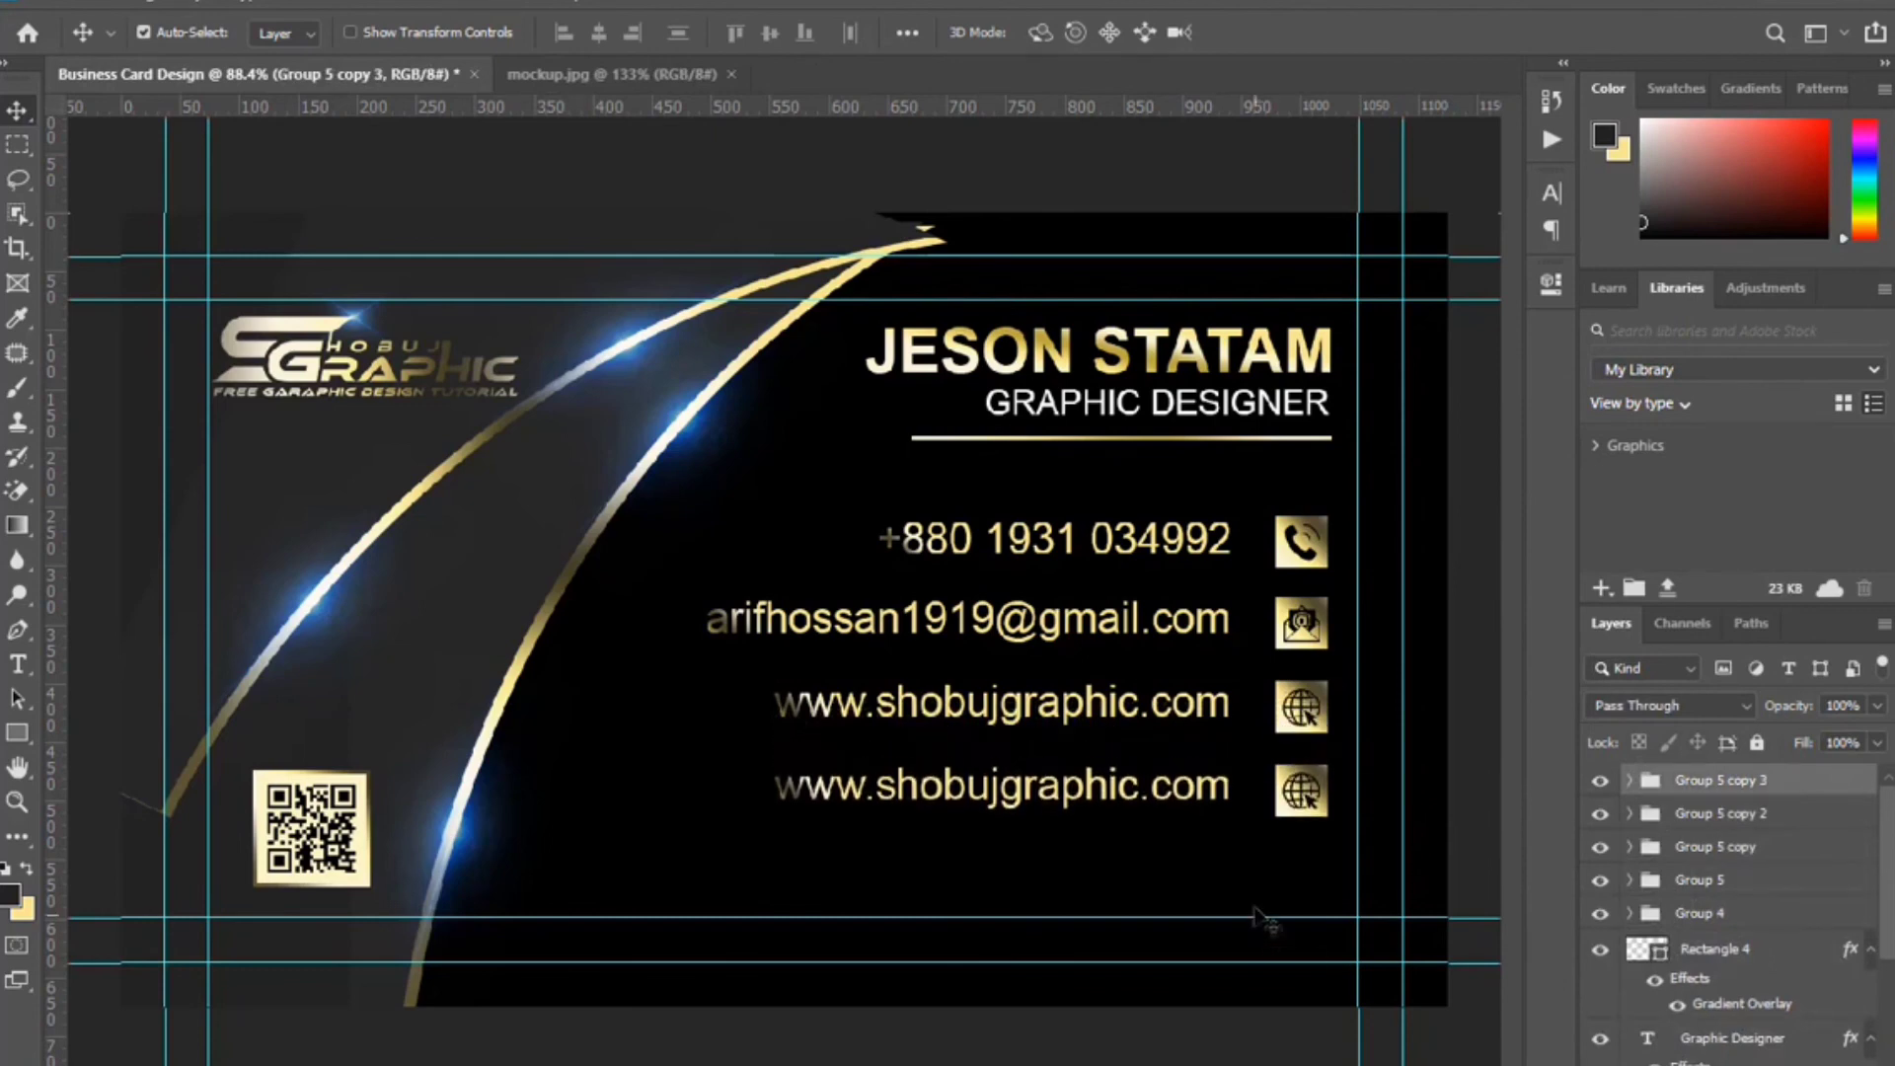
{"action": "left_click", "coordinate": [1308, 802]}
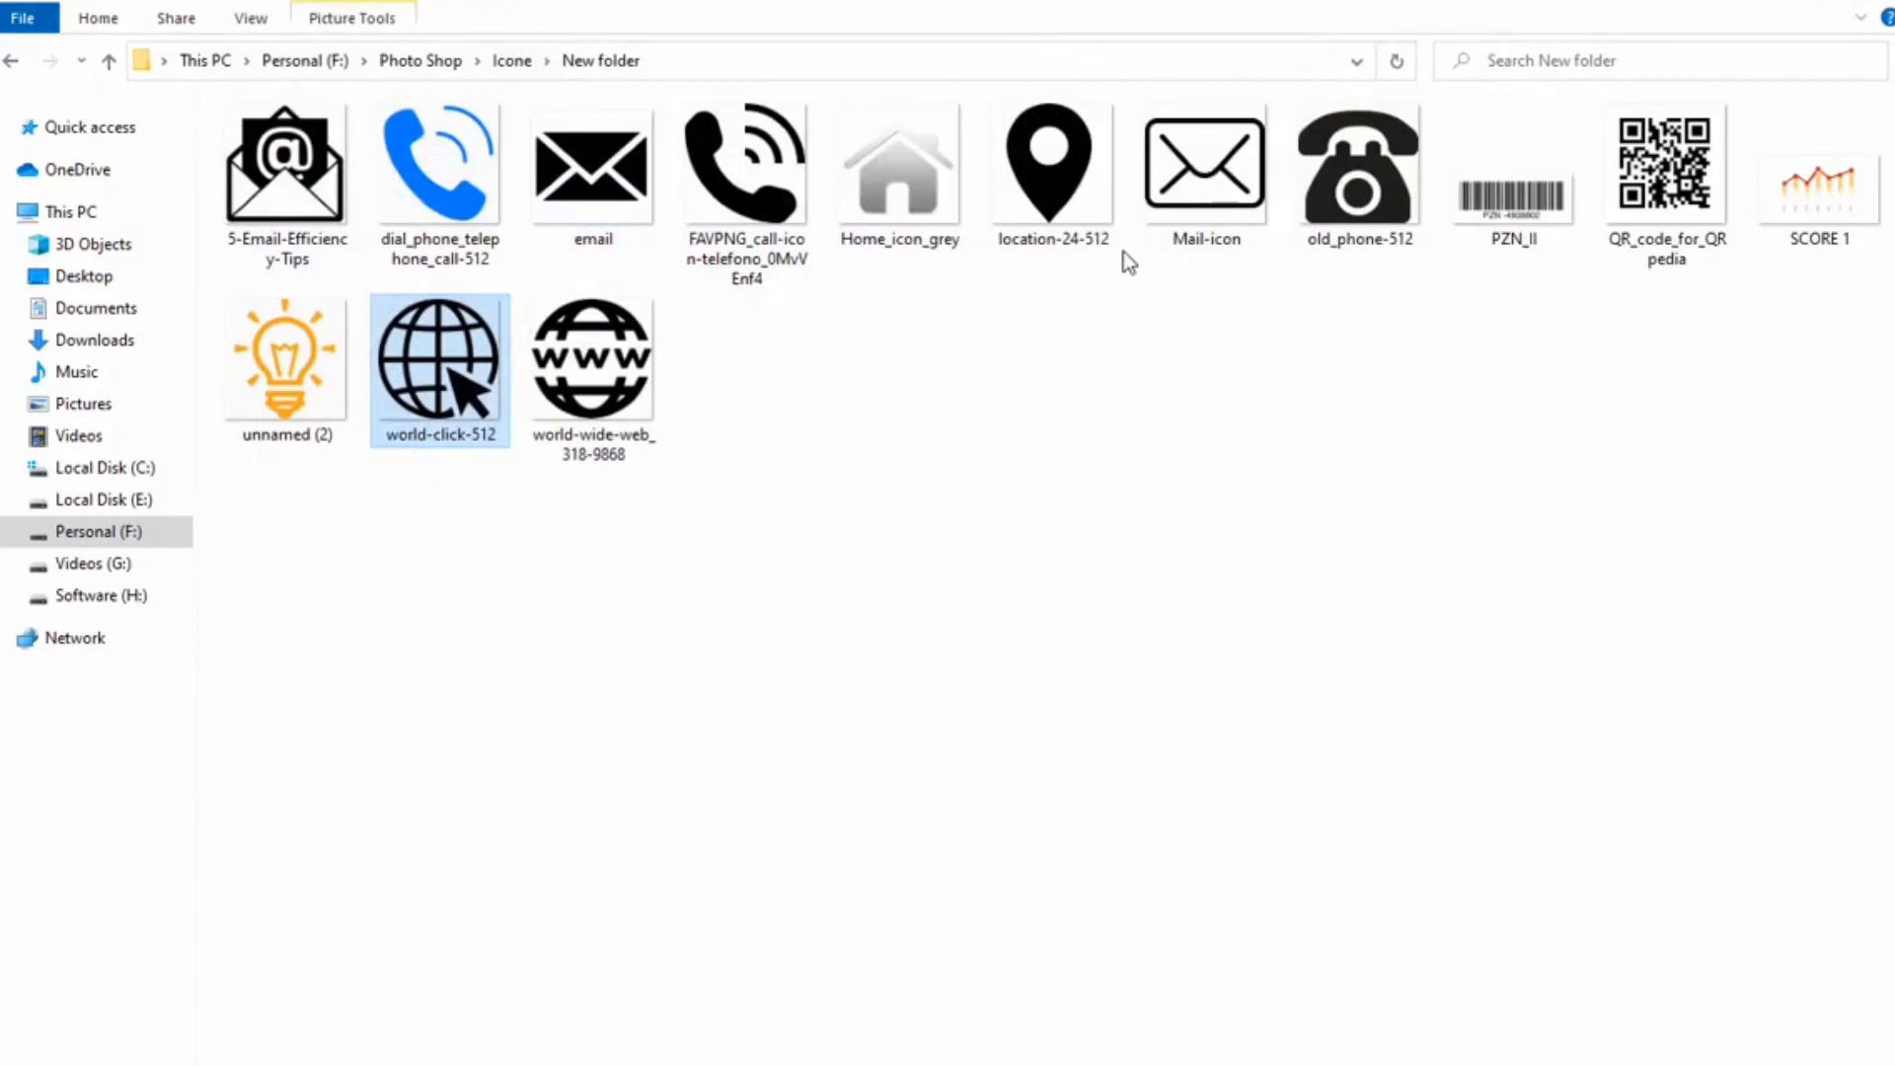
Place the location-24-512 pin icon into the fourth gold square and delete the copied globe icon.
{"action": "left_click_drag", "start_coordinate": [1052, 168], "coordinate": [653, 80]}
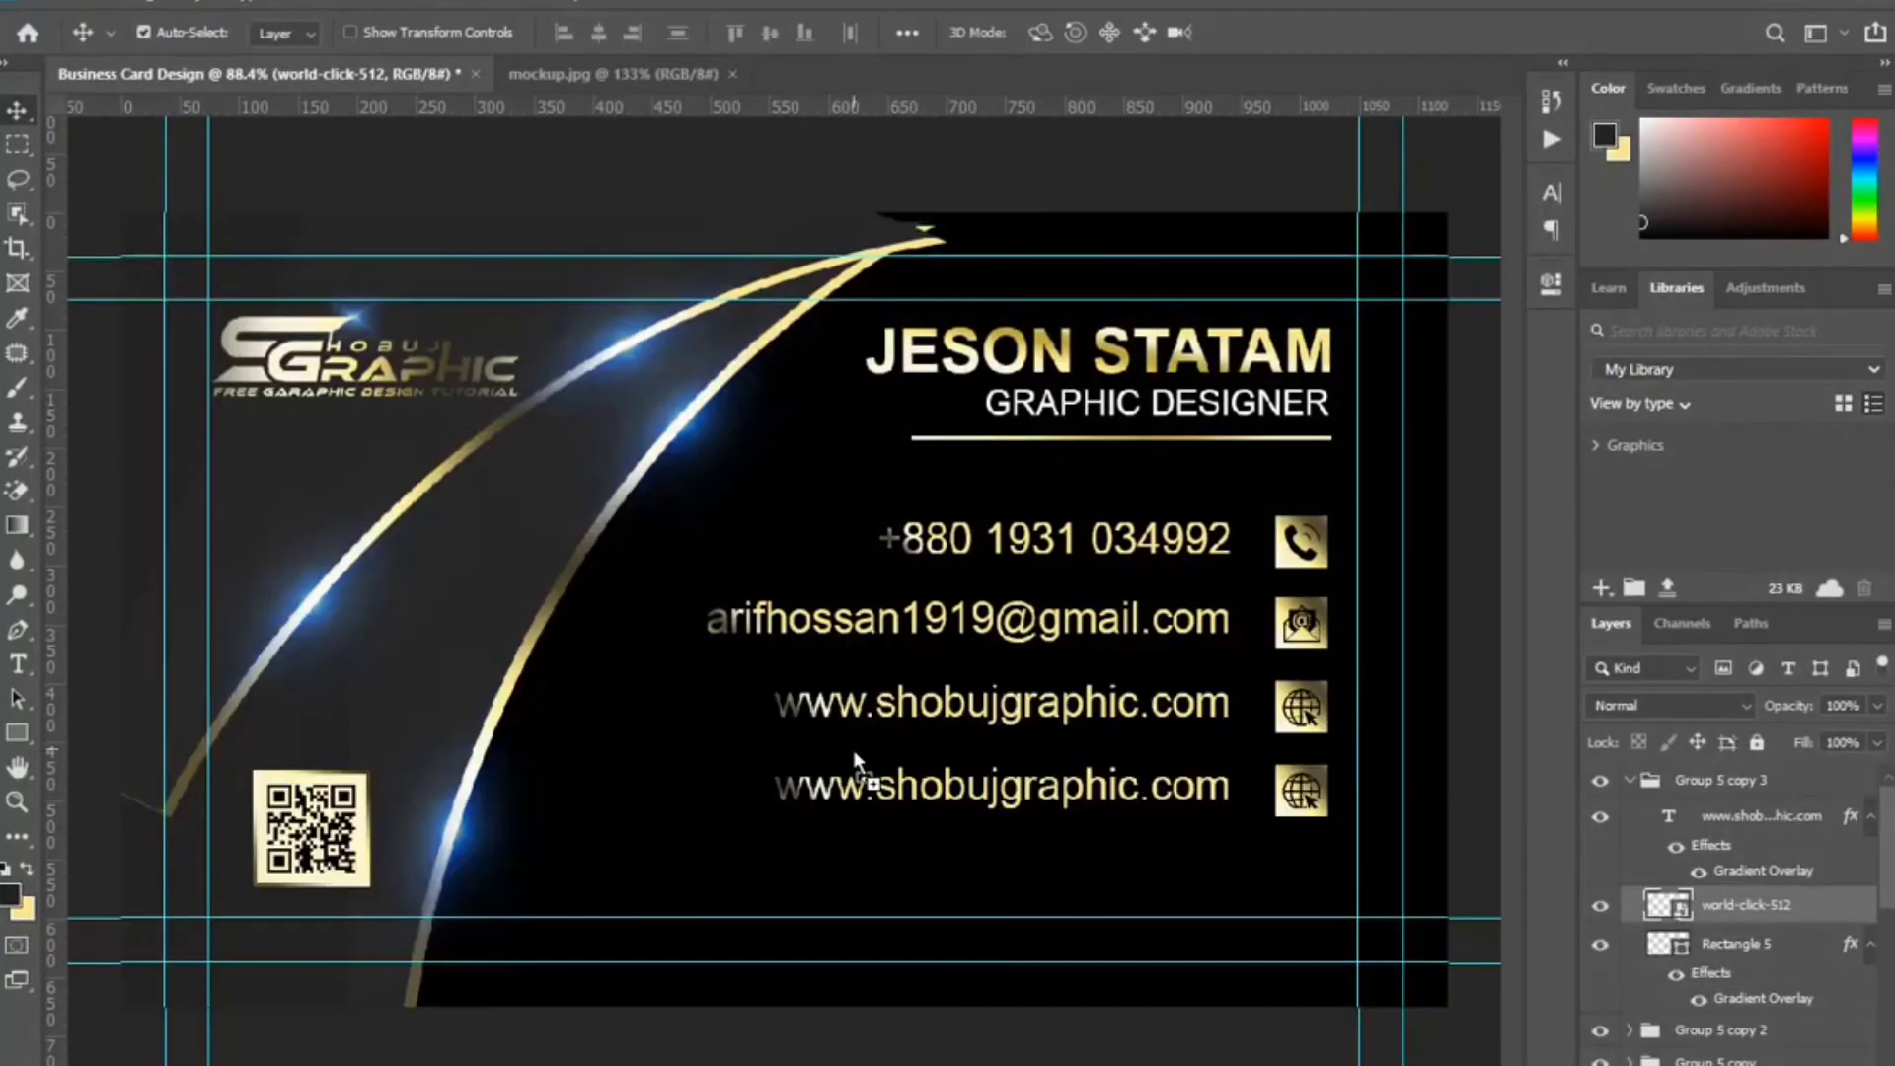
{"action": "left_click_drag", "start_coordinate": [857, 762], "coordinate": [857, 762]}
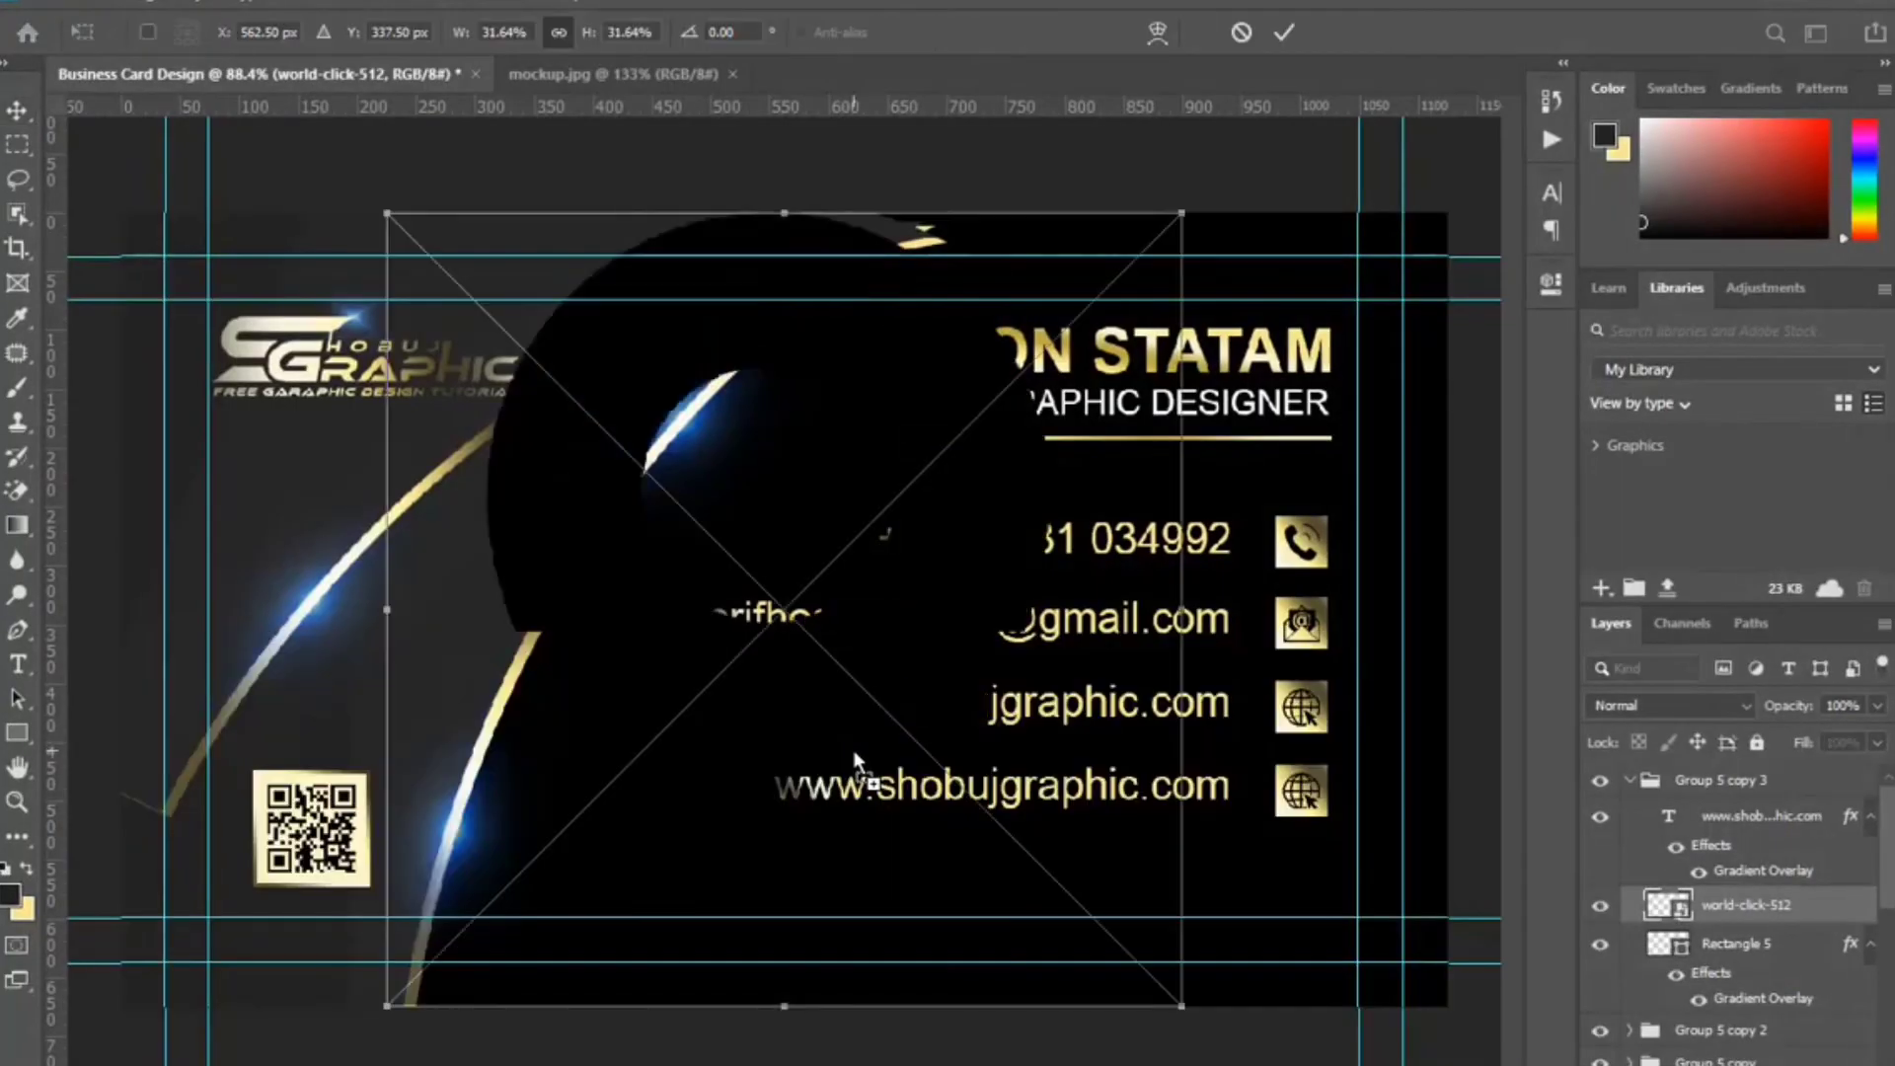
{"action": "left_click_drag", "start_coordinate": [790, 215], "coordinate": [785, 763]}
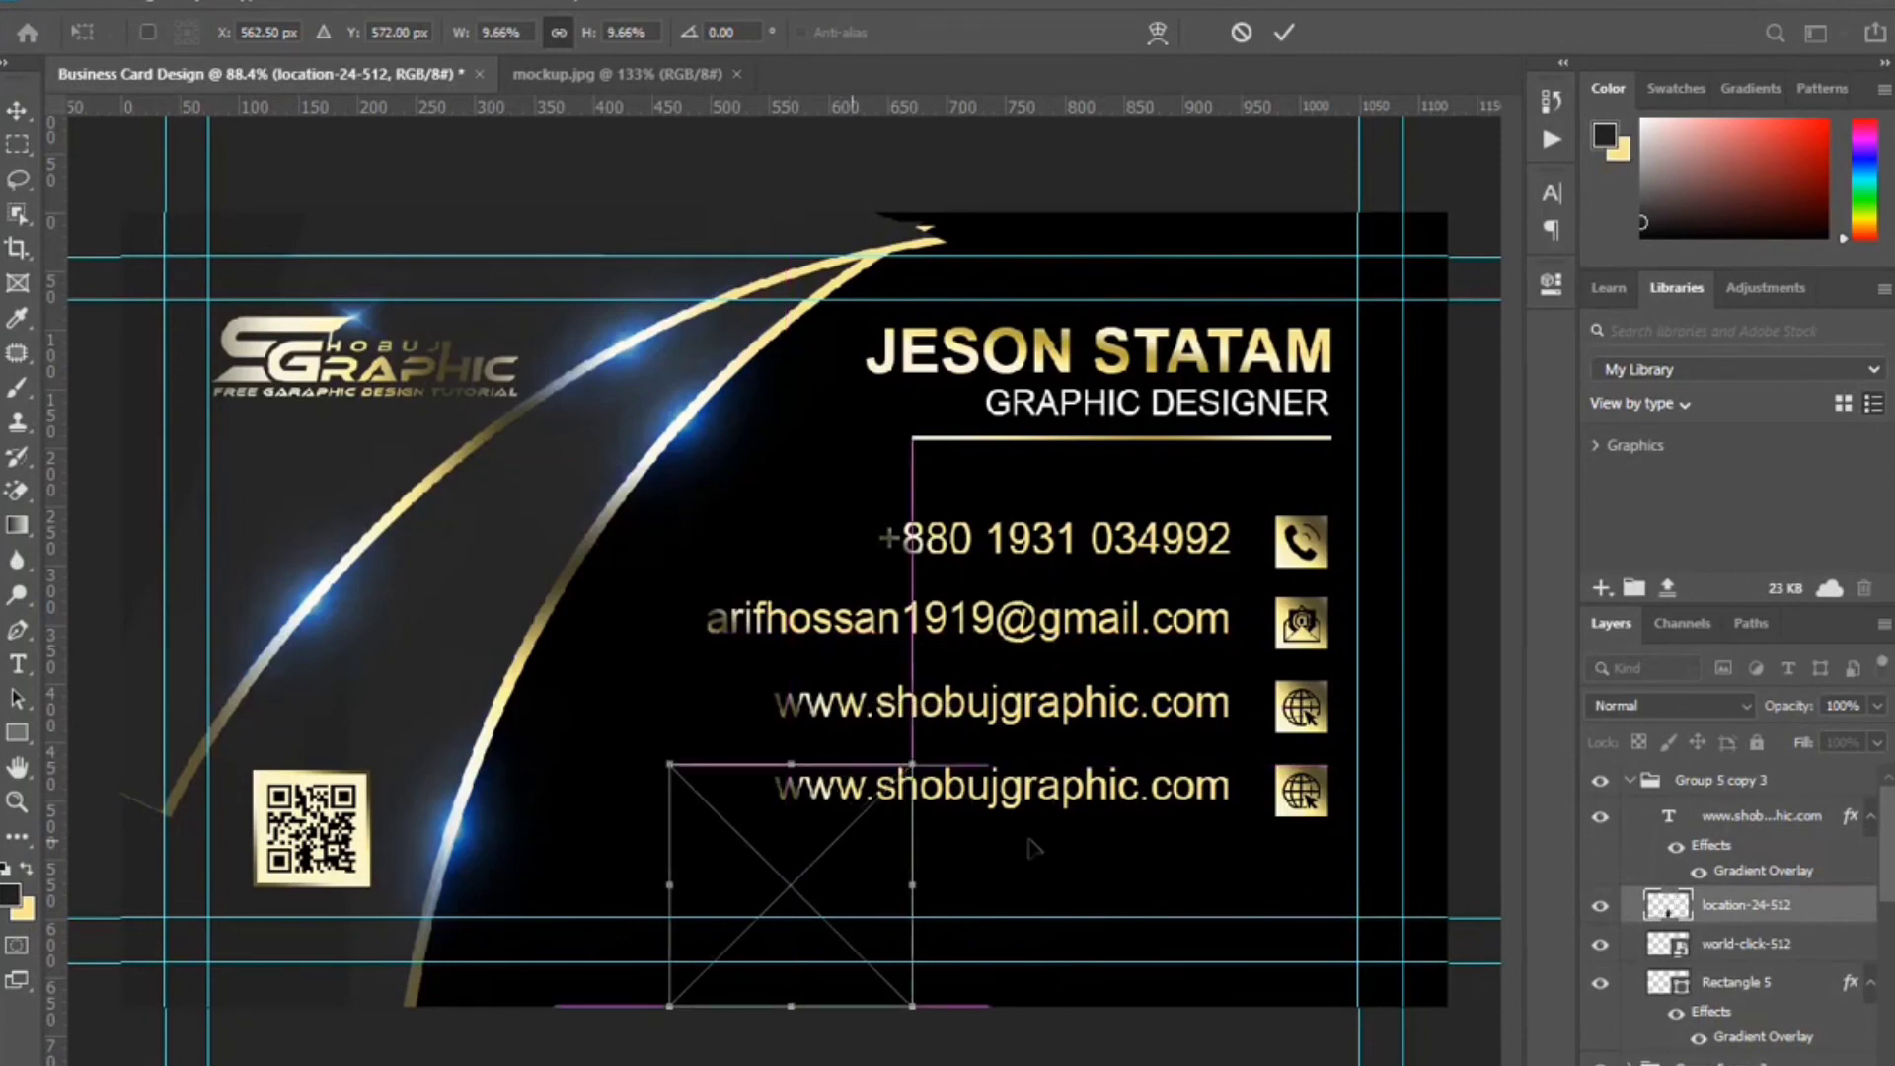
{"action": "left_click_drag", "start_coordinate": [864, 849], "coordinate": [1380, 862]}
{"action": "left_click_drag", "start_coordinate": [1317, 1026], "coordinate": [1320, 826]}
{"action": "left_click", "coordinate": [1284, 32]}
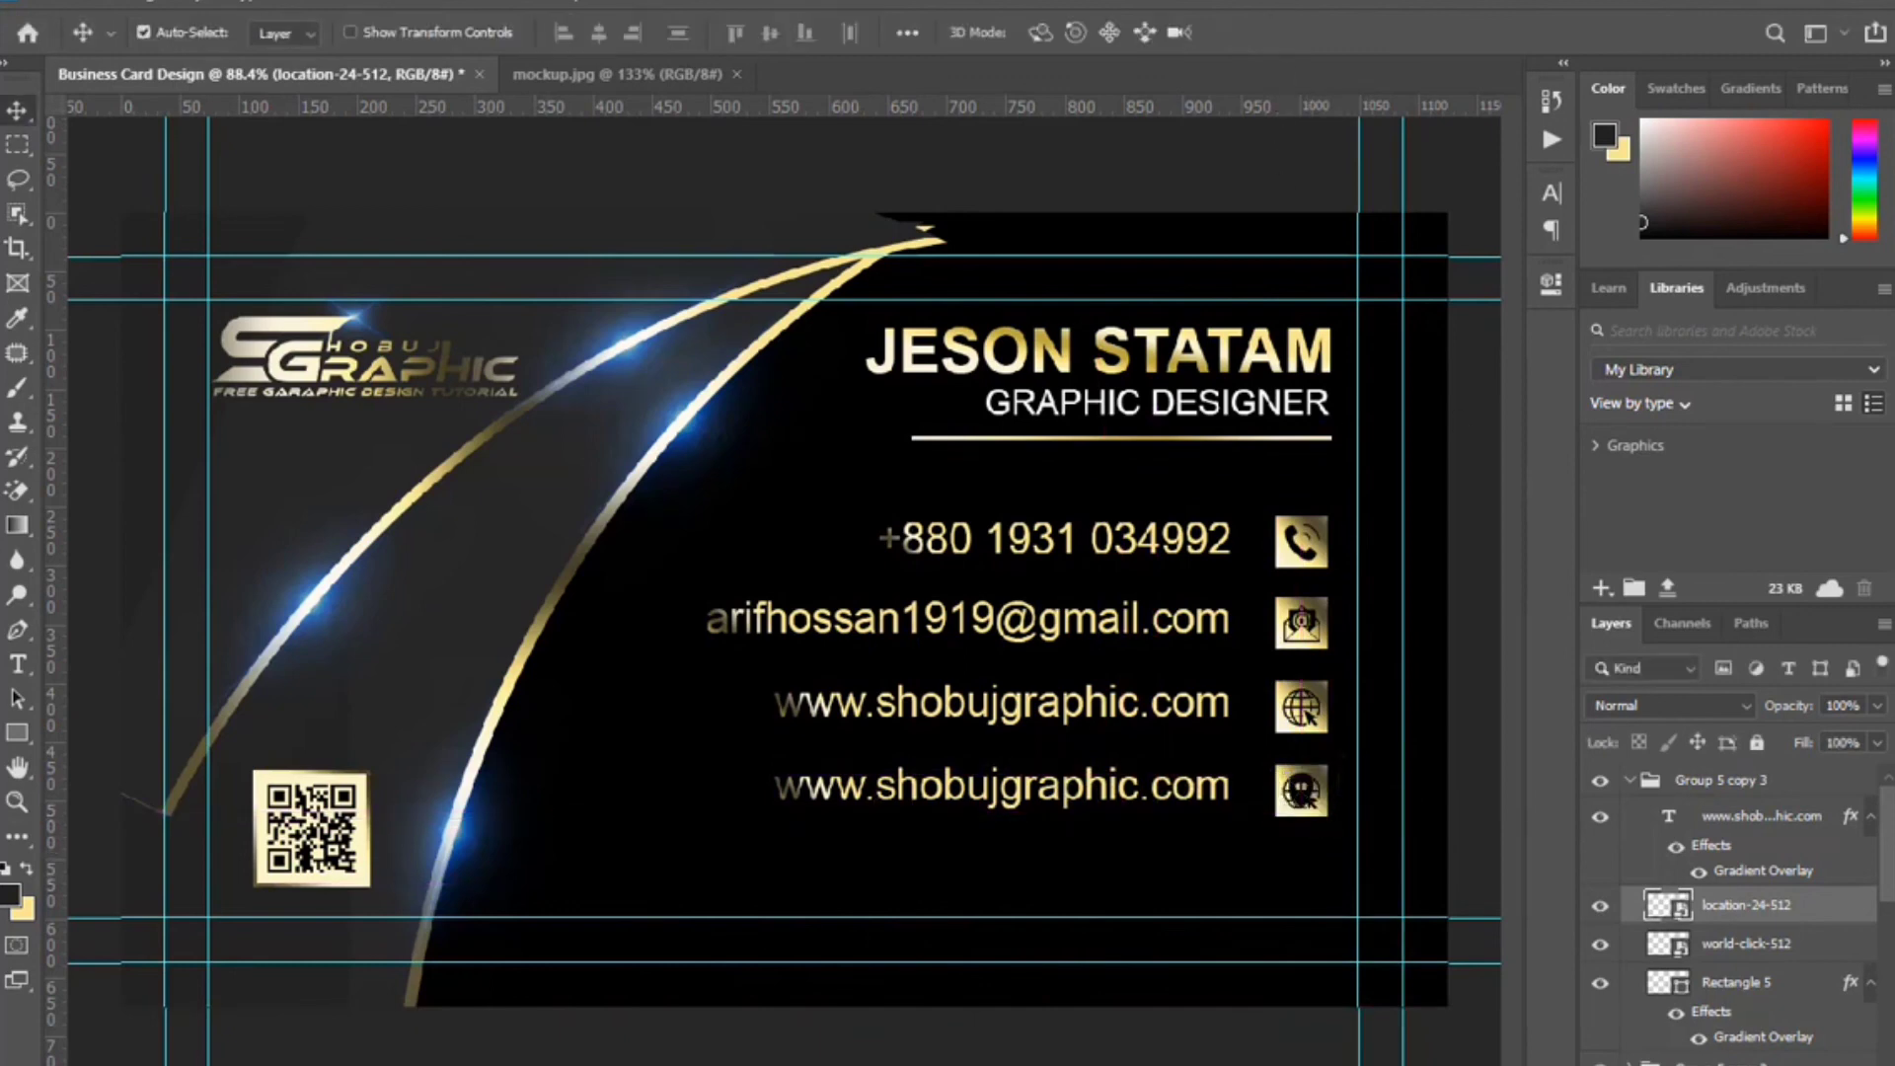
{"action": "left_click", "coordinate": [1819, 951]}
{"action": "key", "text": "Delete"}
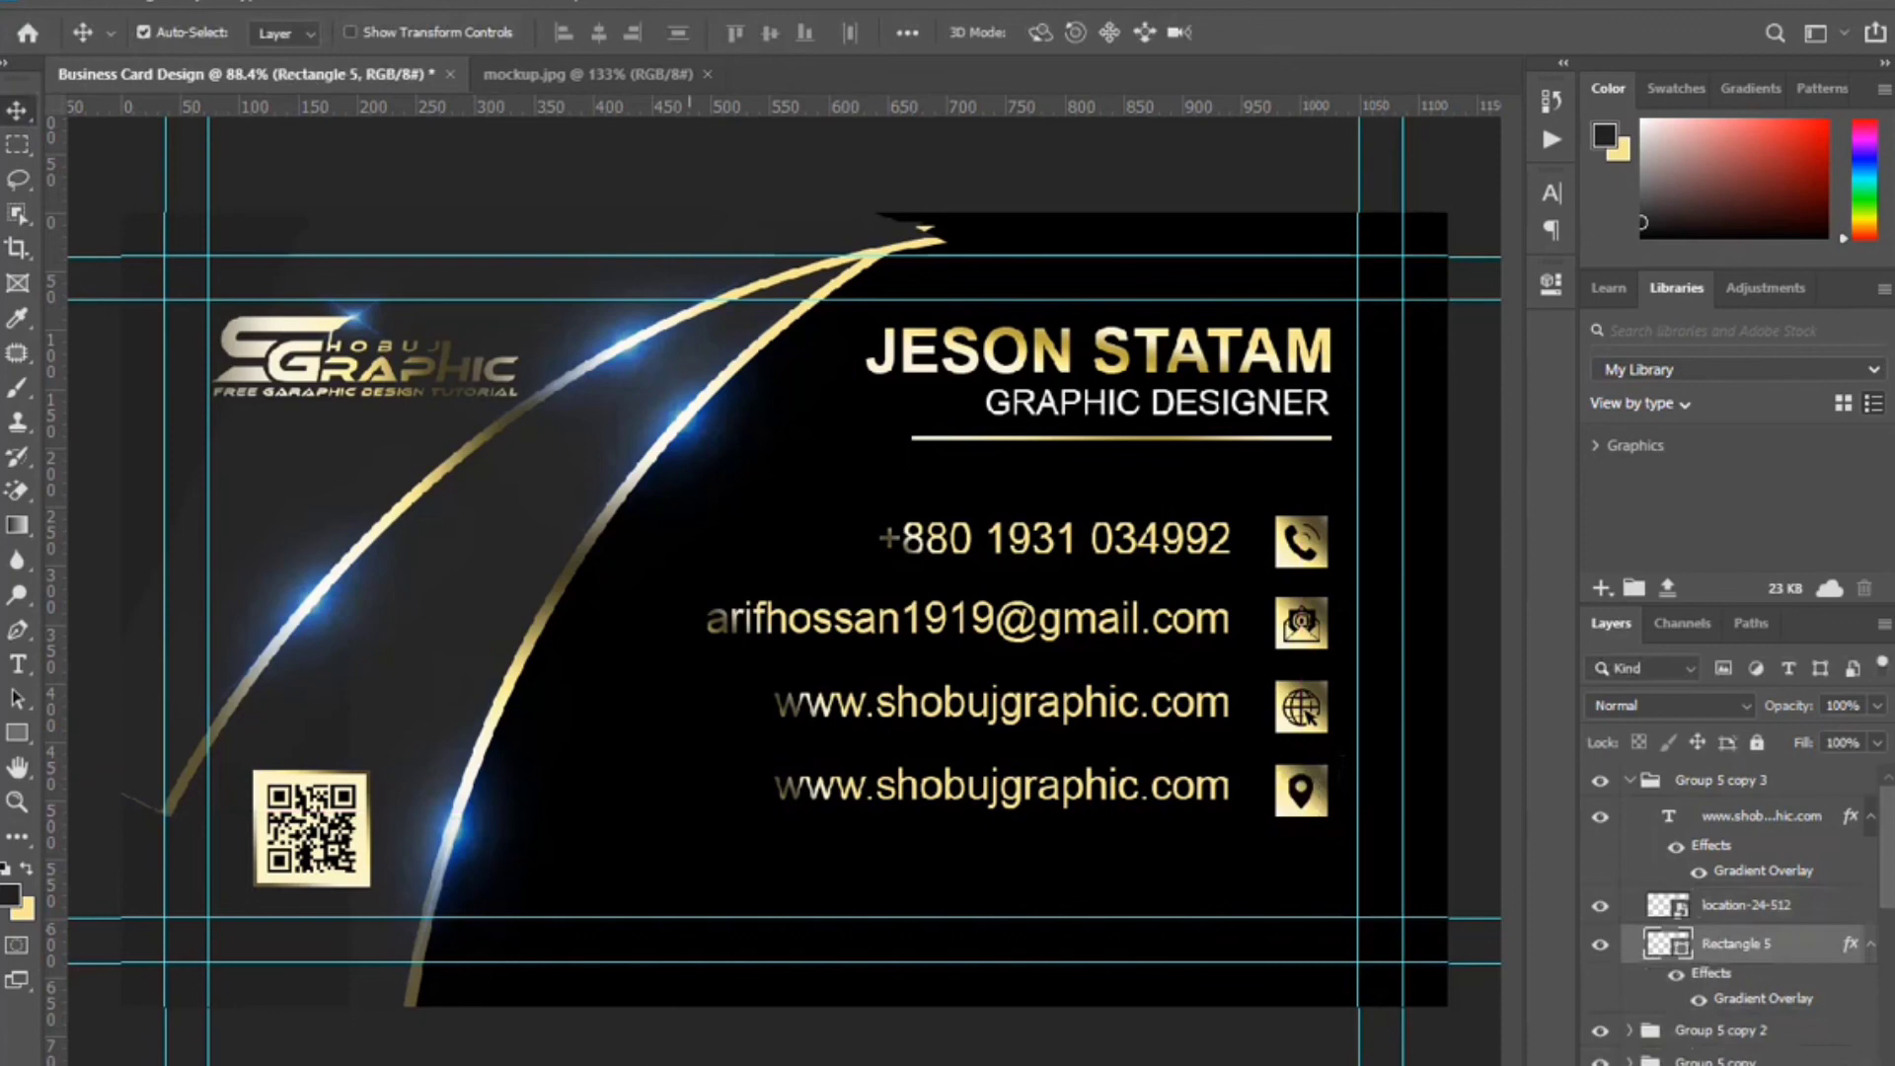
Replace the fourth line's text with the two-line postal address and shift it left onto the card.
{"action": "left_click", "coordinate": [19, 664]}
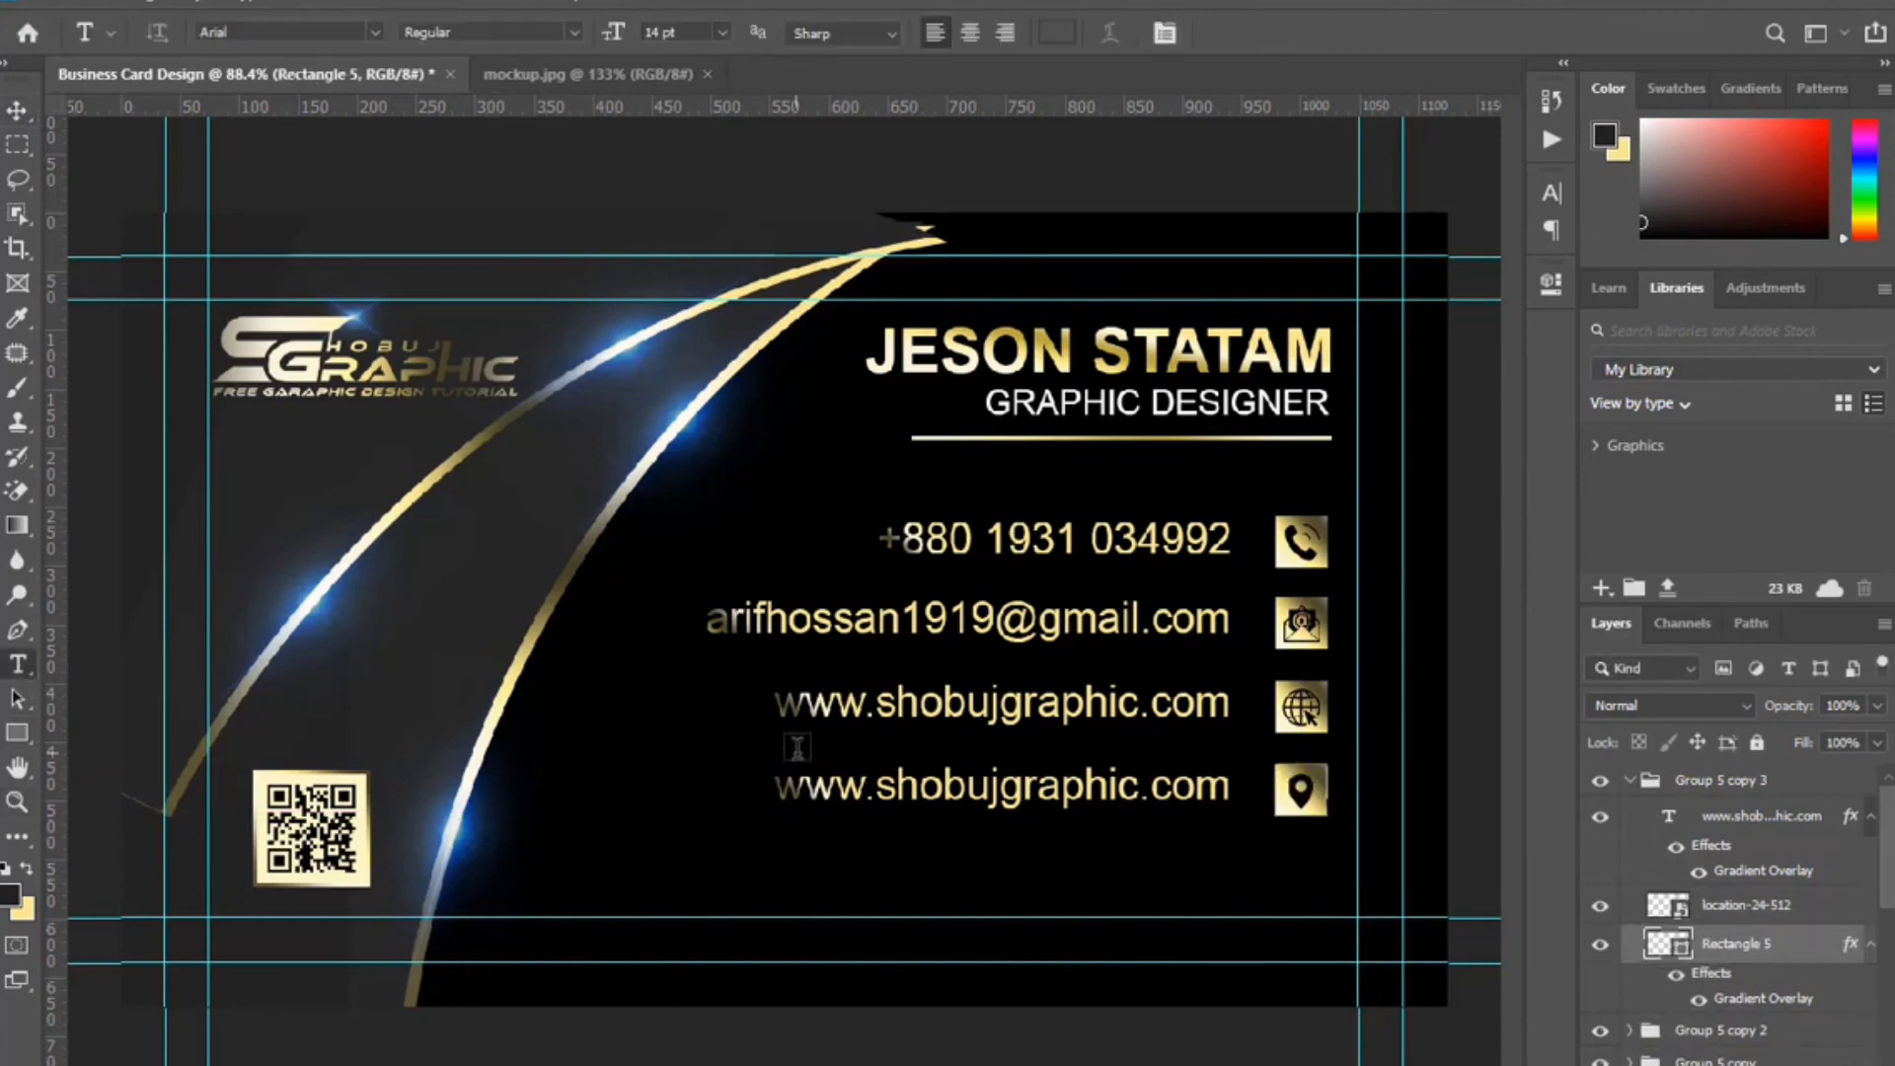
{"action": "left_click_drag", "start_coordinate": [777, 787], "coordinate": [1233, 787]}
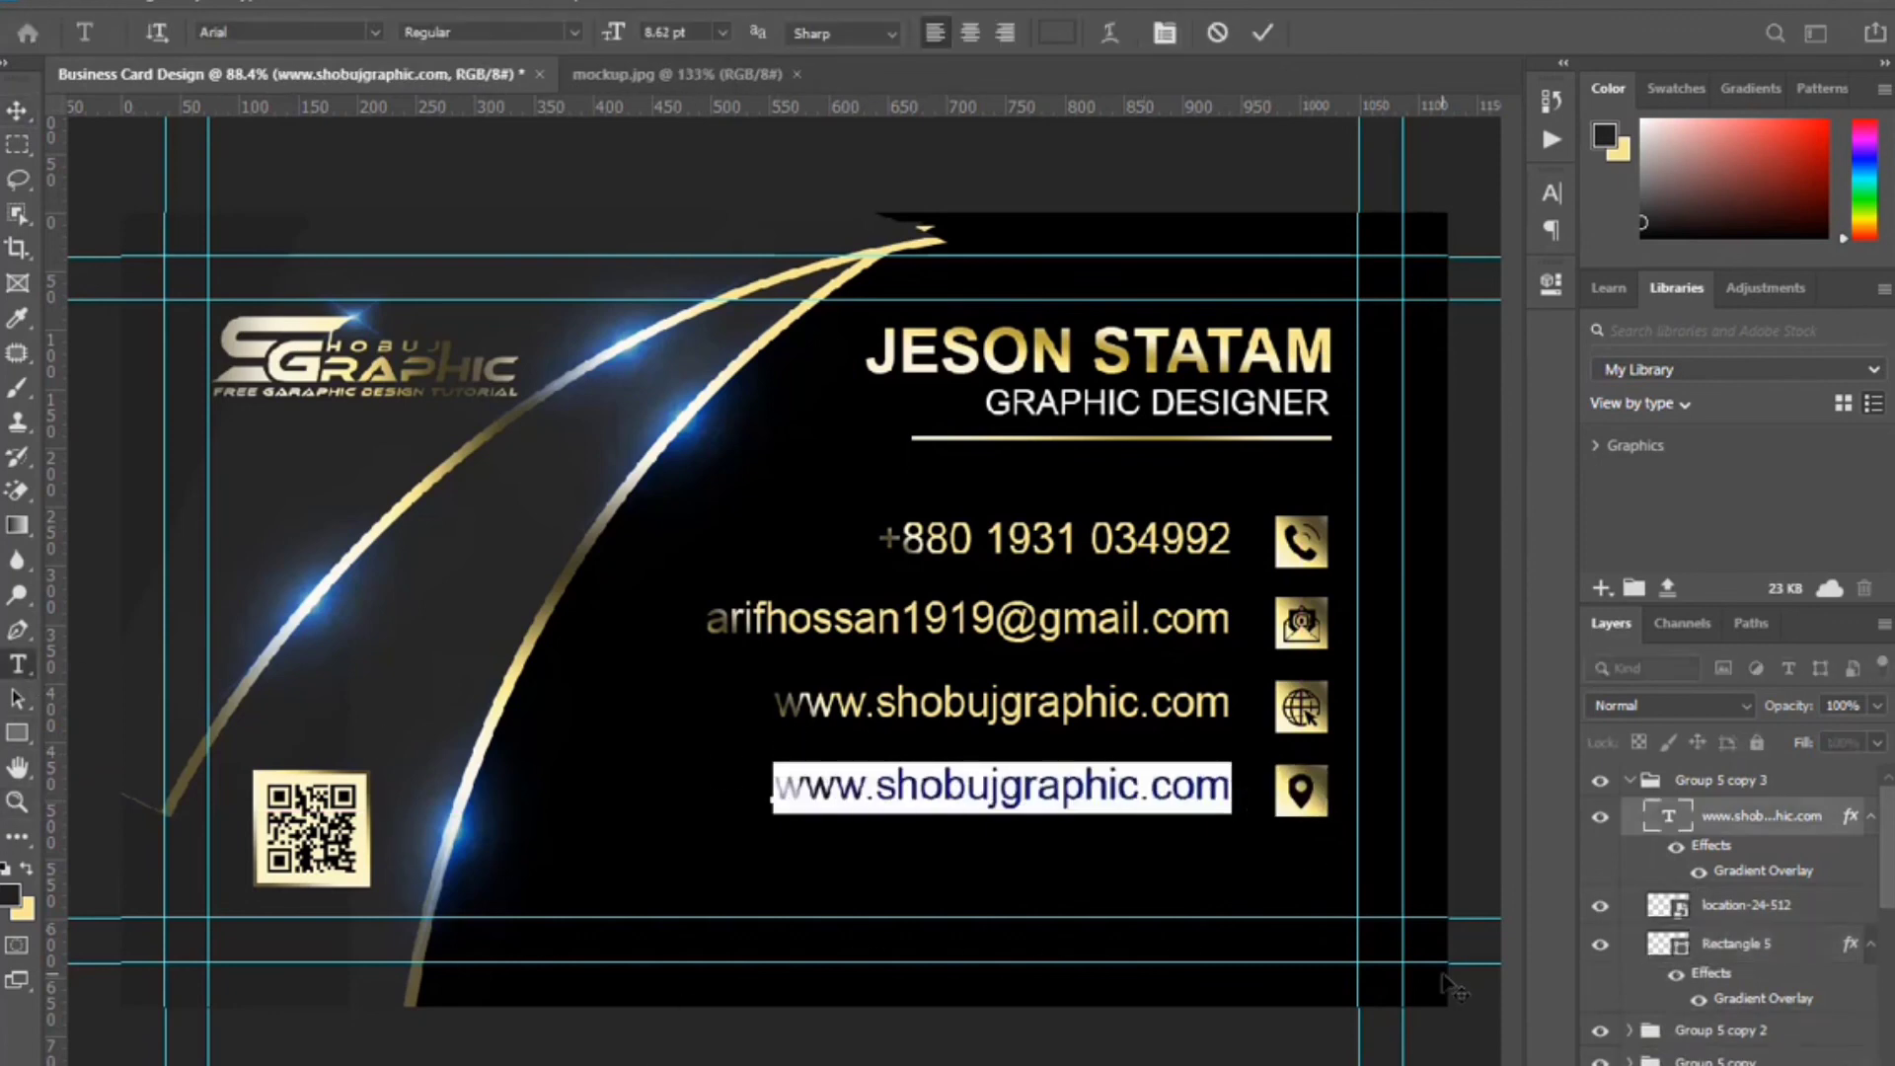
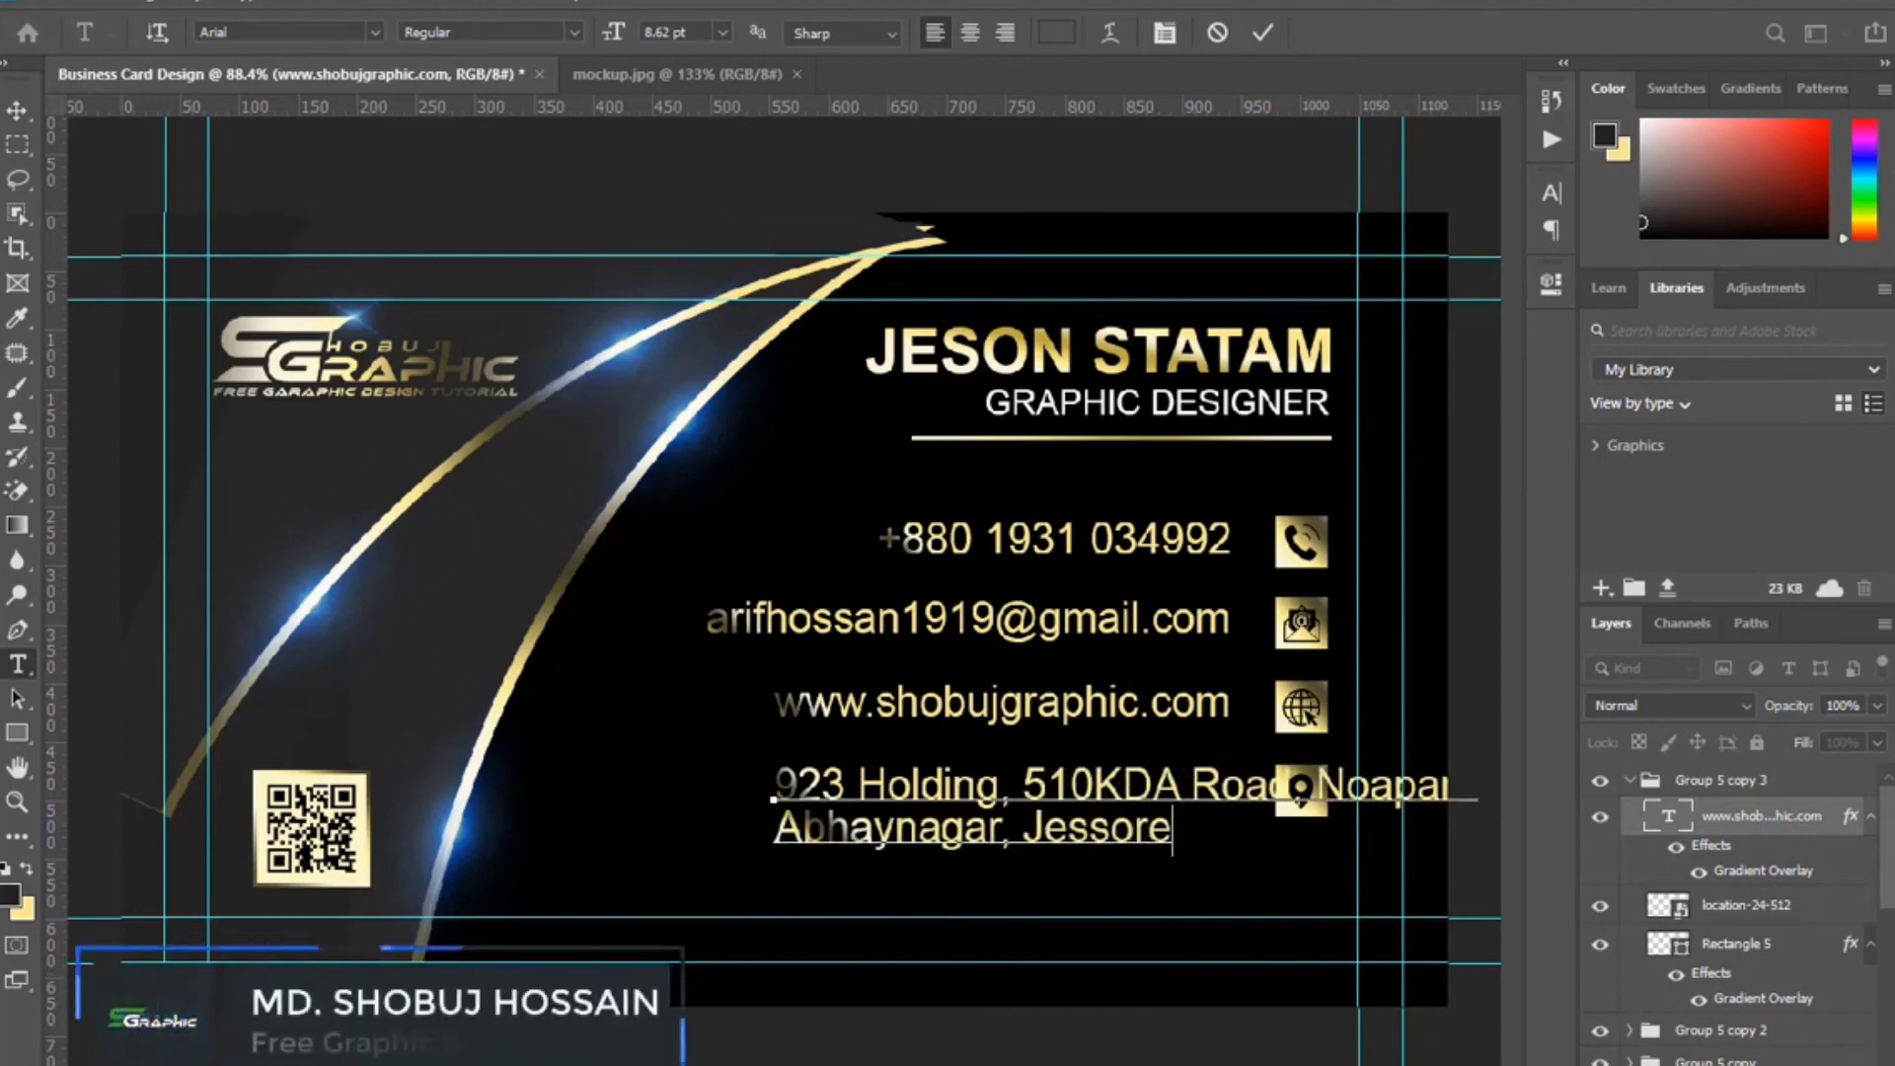
{"action": "left_click", "coordinate": [1263, 33]}
{"action": "left_click", "coordinate": [17, 110]}
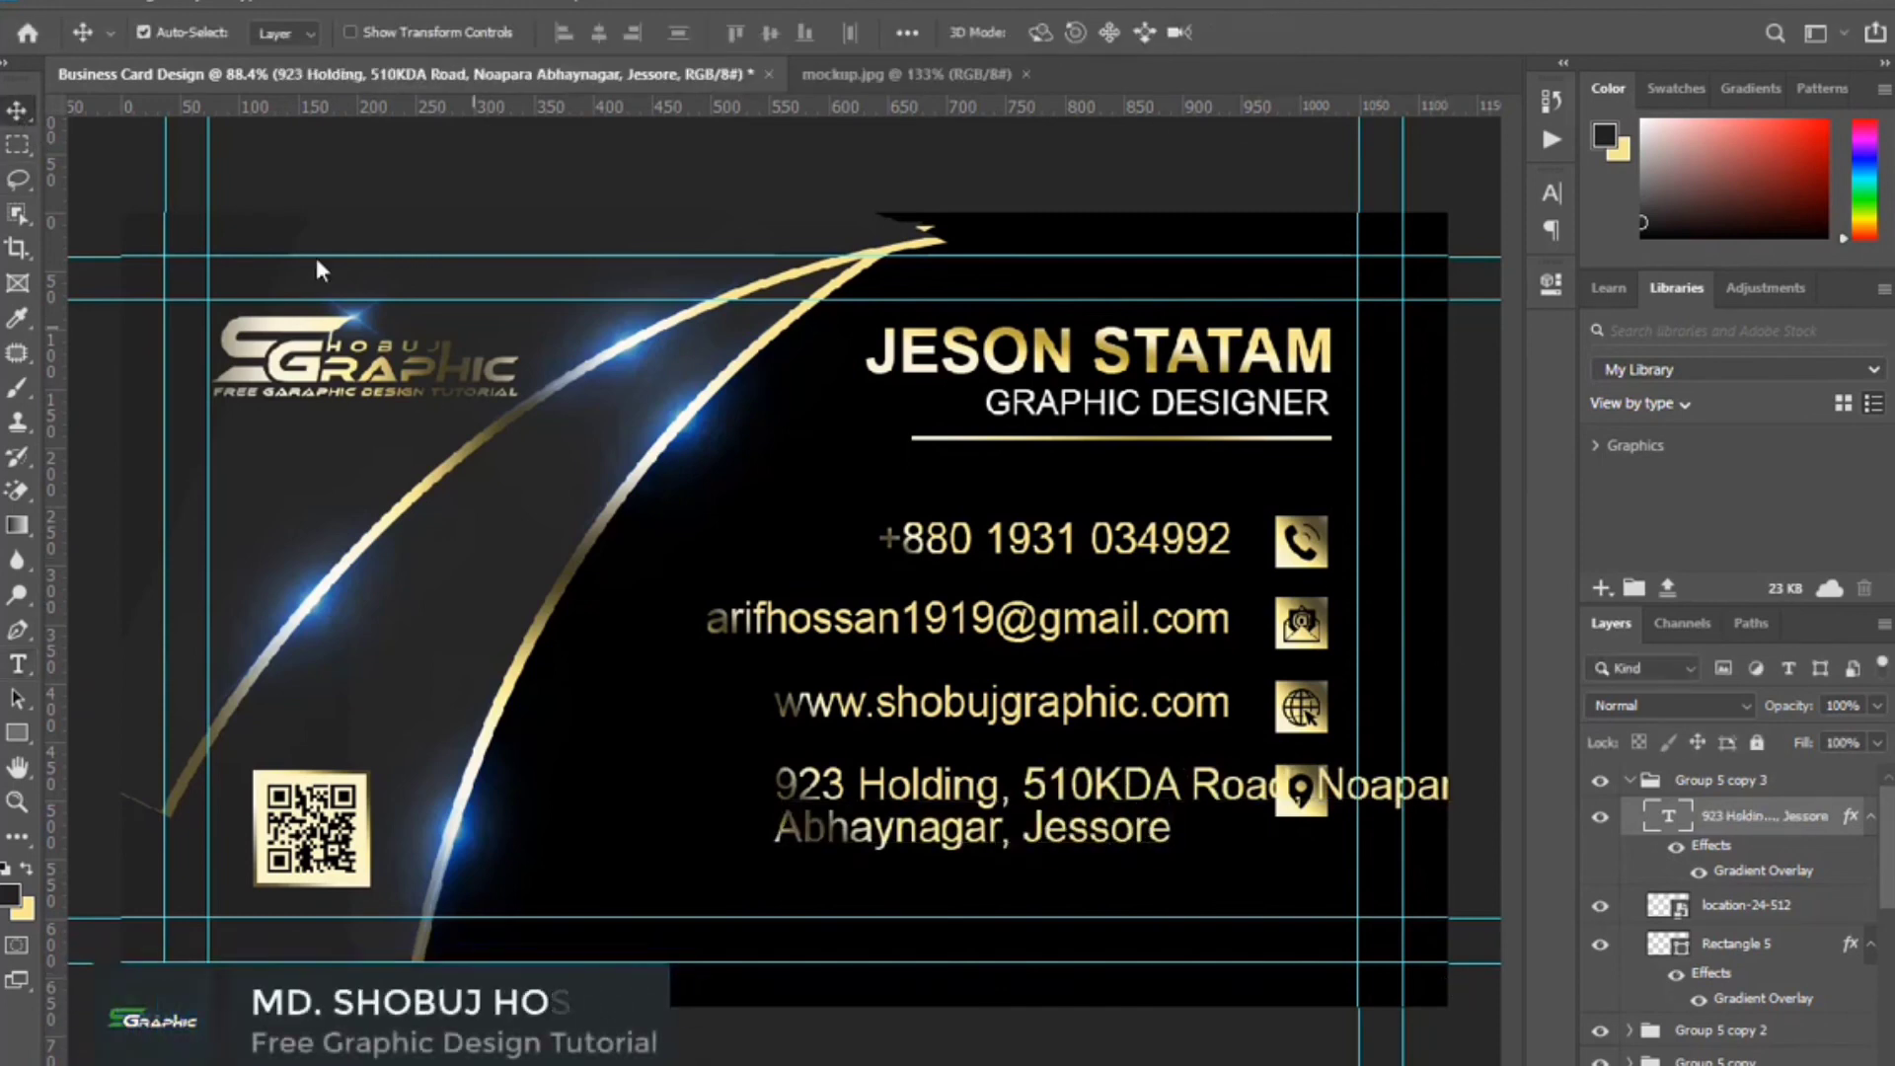
{"action": "key", "text": "Left"}
{"action": "key", "text": "Left"}
{"action": "key", "text": "Down"}
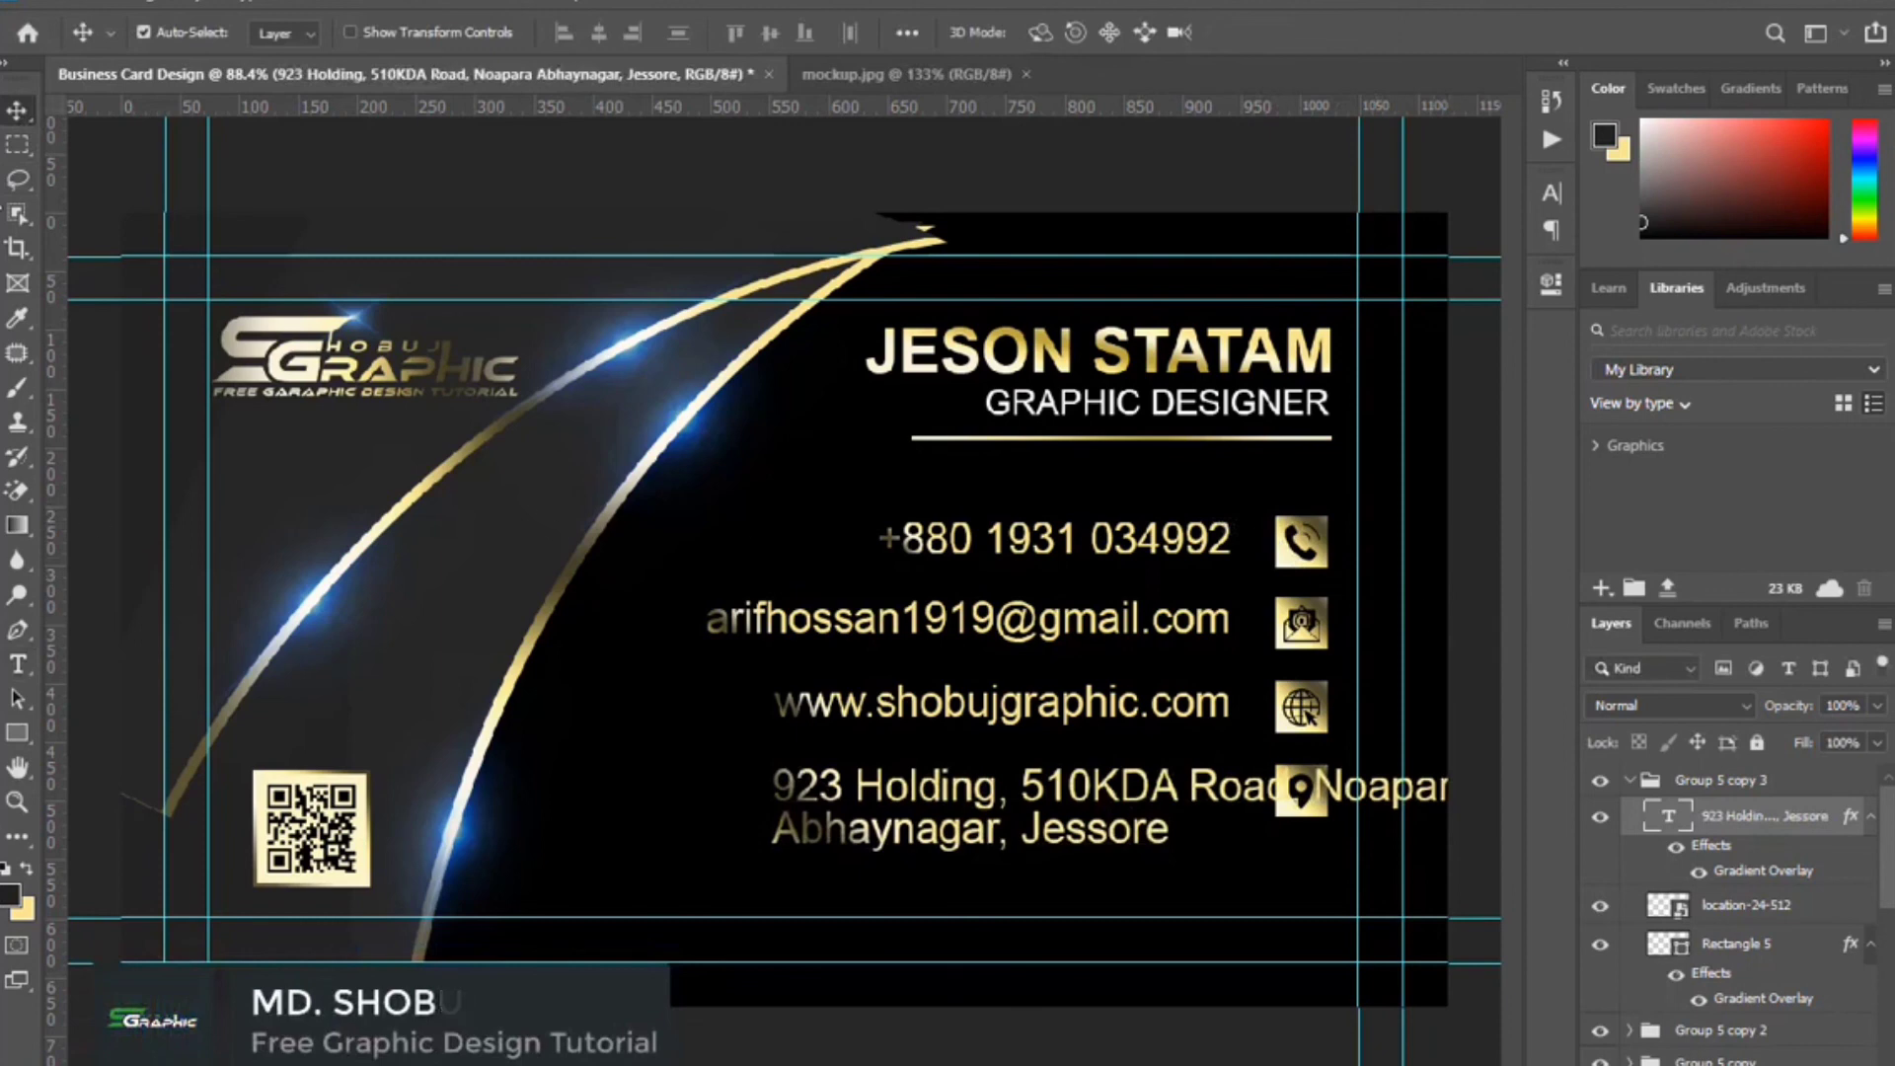
{"action": "key", "text": "shift+Left"}
{"action": "key", "text": "shift+Left"}
{"action": "key", "text": "shift+Left"}
{"action": "key", "text": "shift+Left"}
{"action": "key", "text": "shift+Left"}
{"action": "key", "text": "shift+Left"}
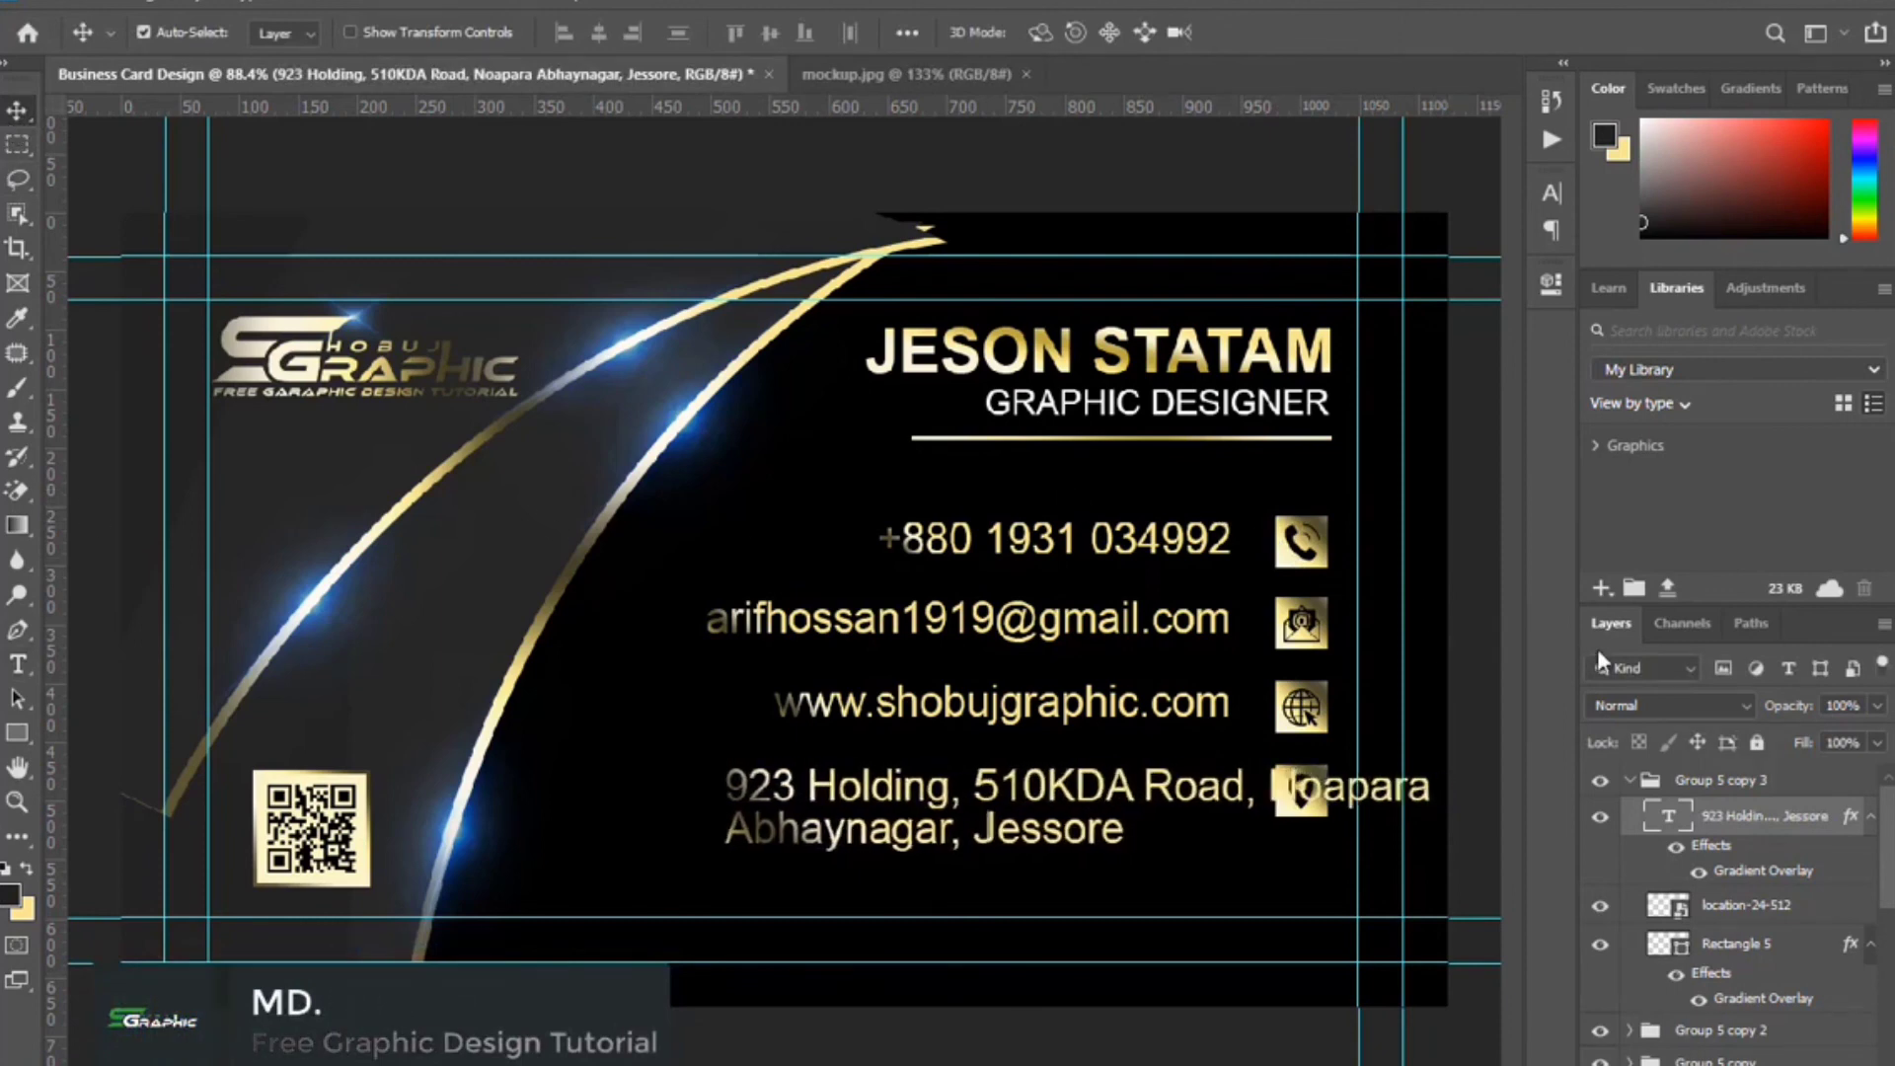
{"action": "key", "text": "shift+Left"}
{"action": "key", "text": "shift+Left"}
{"action": "key", "text": "shift+Left"}
{"action": "key", "text": "shift+Left"}
{"action": "key", "text": "shift+Left"}
{"action": "key", "text": "shift+Left"}
{"action": "key", "text": "shift+Left"}
{"action": "key", "text": "shift+Left"}
{"action": "key", "text": "shift+Left"}
{"action": "key", "text": "shift+Left"}
{"action": "key", "text": "shift+Left"}
{"action": "key", "text": "shift+Left"}
Indent the address's second line with spaces so both lines end beside the pin icon.
{"action": "key", "text": "t"}
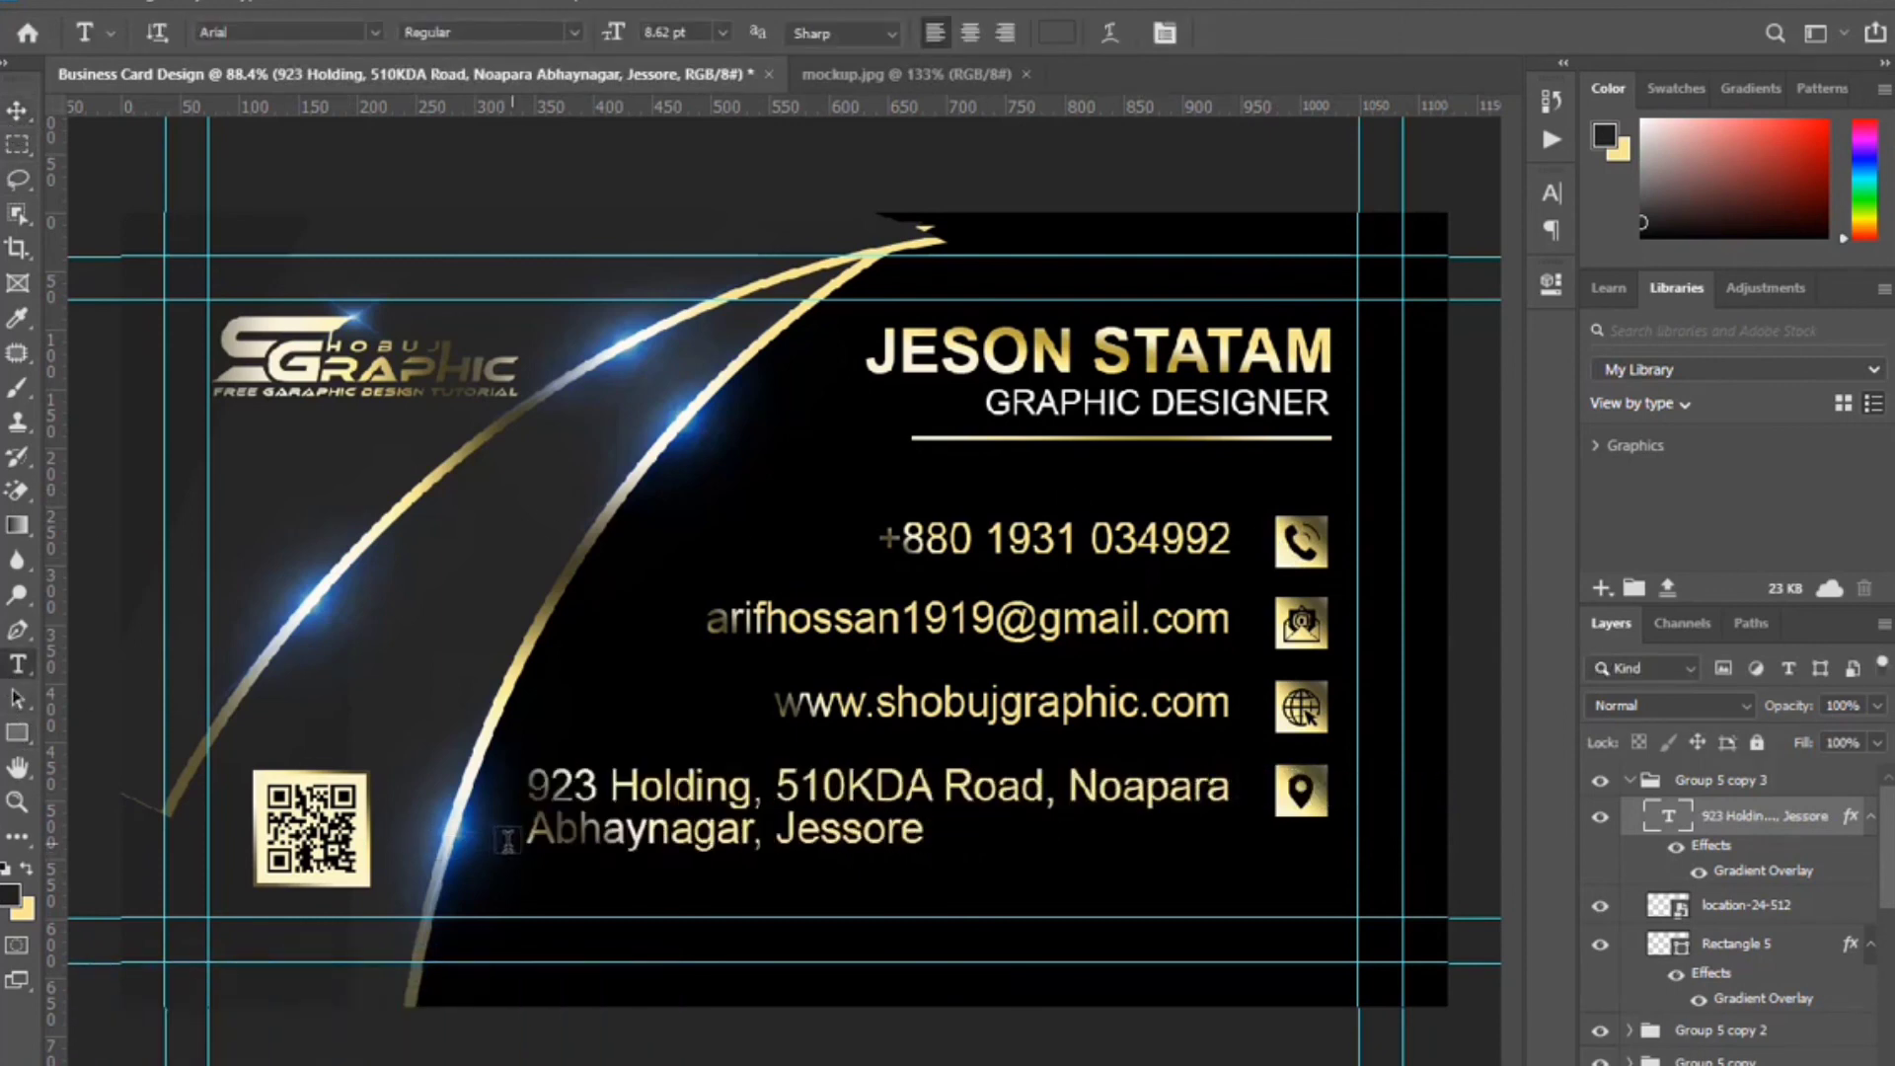
{"action": "left_click", "coordinate": [533, 832]}
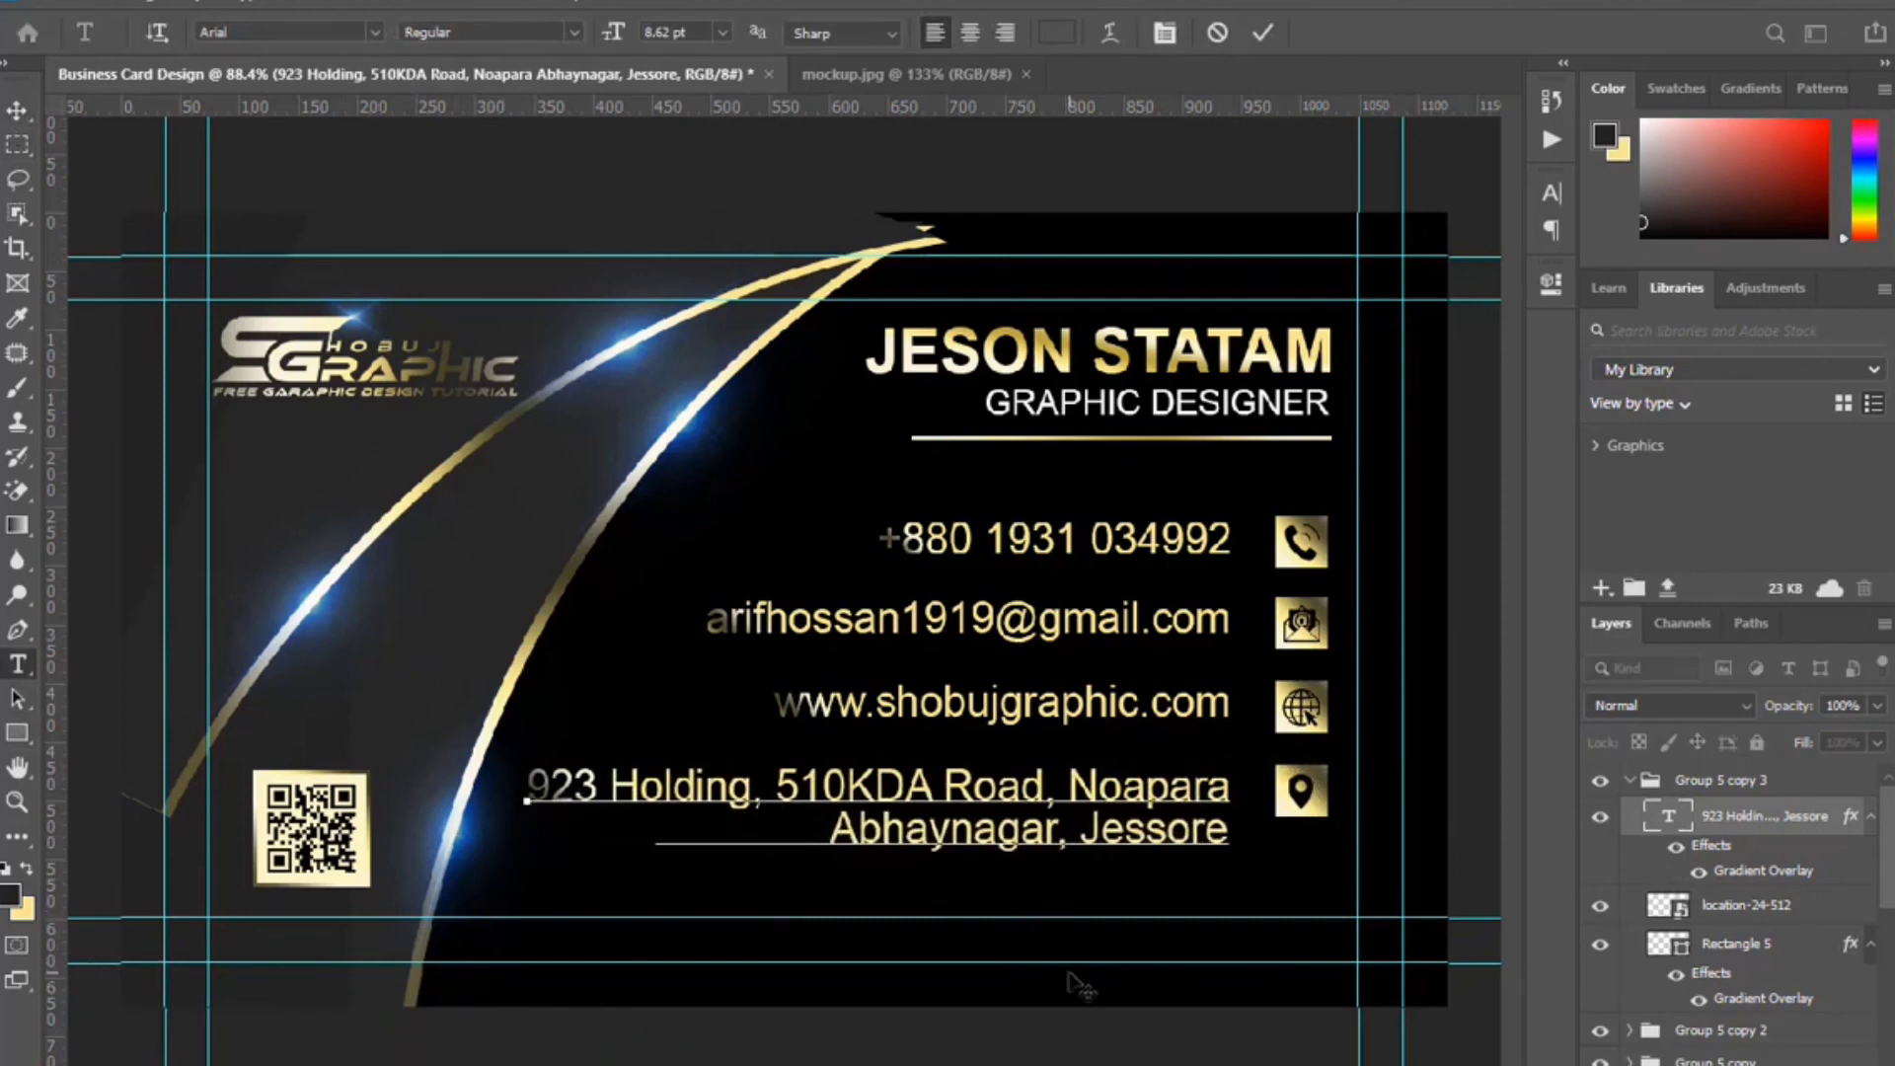
{"action": "left_click", "coordinate": [1260, 36]}
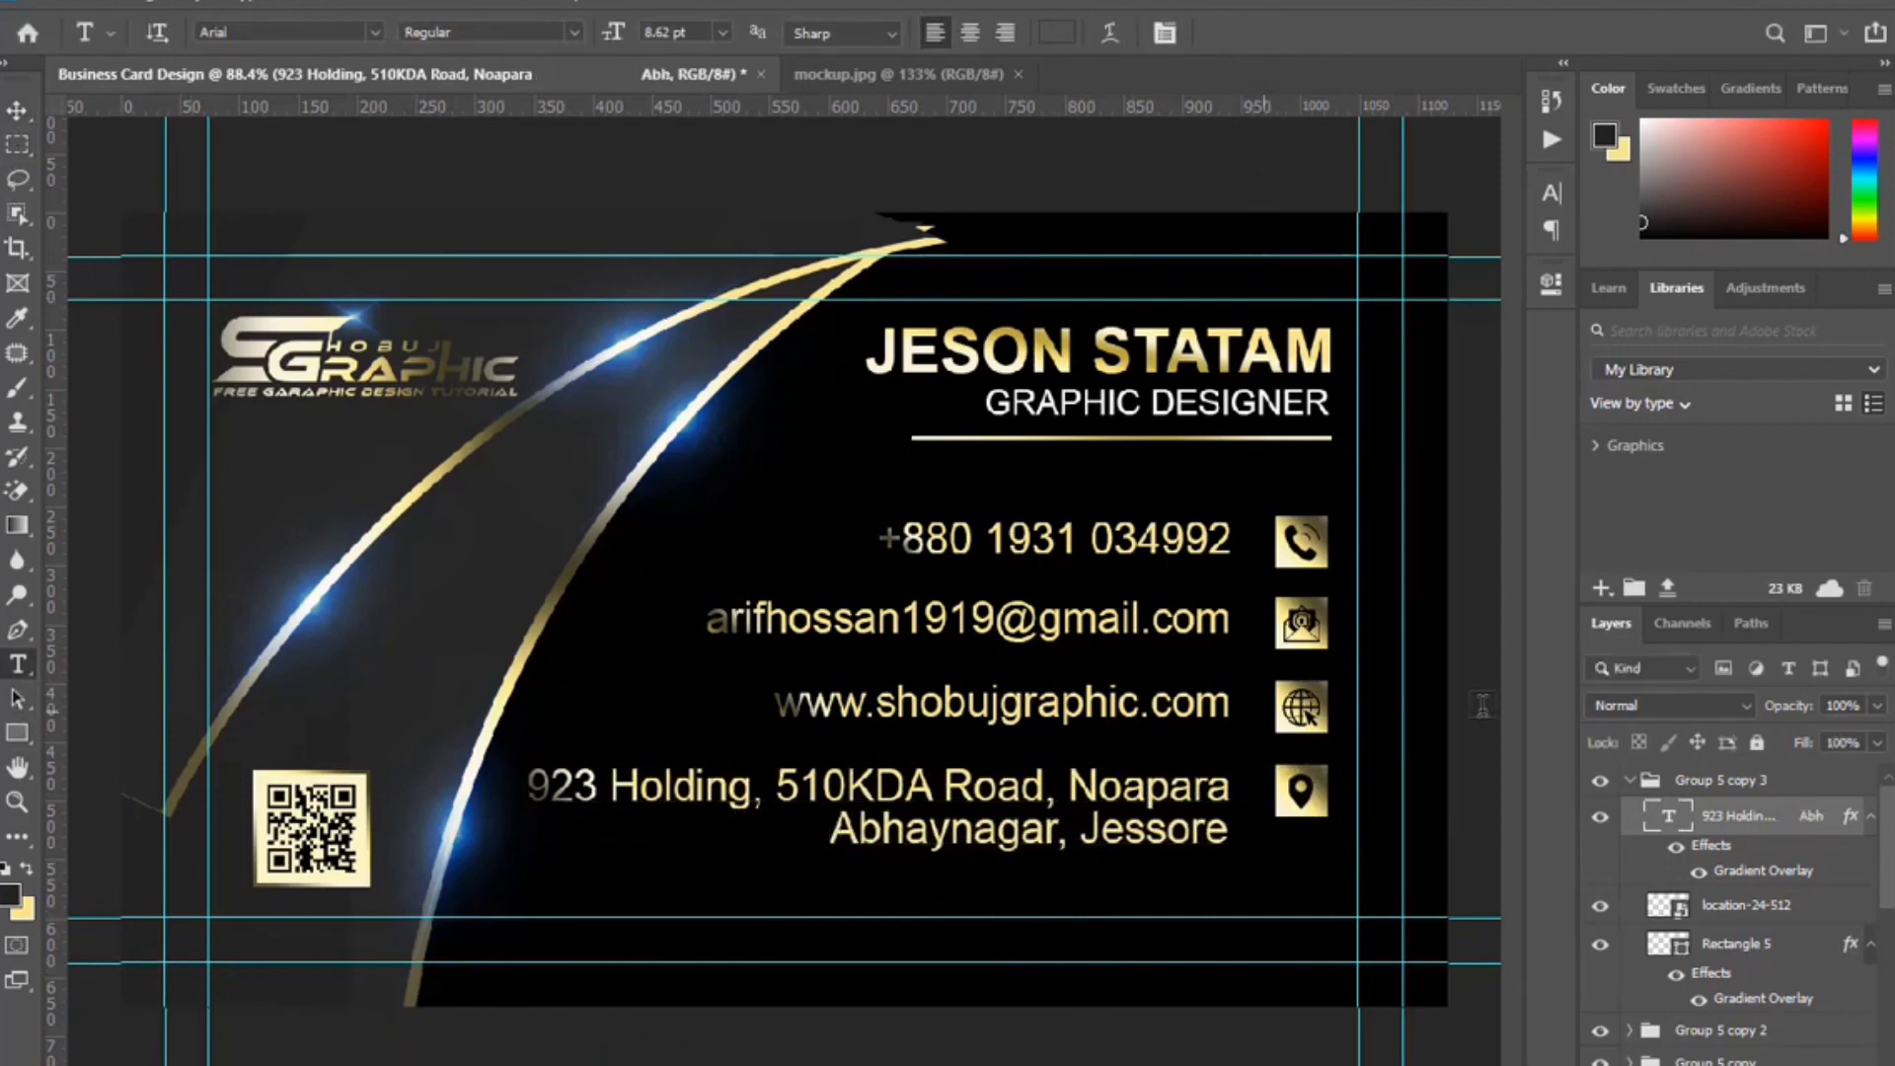
{"action": "left_click", "coordinate": [17, 109]}
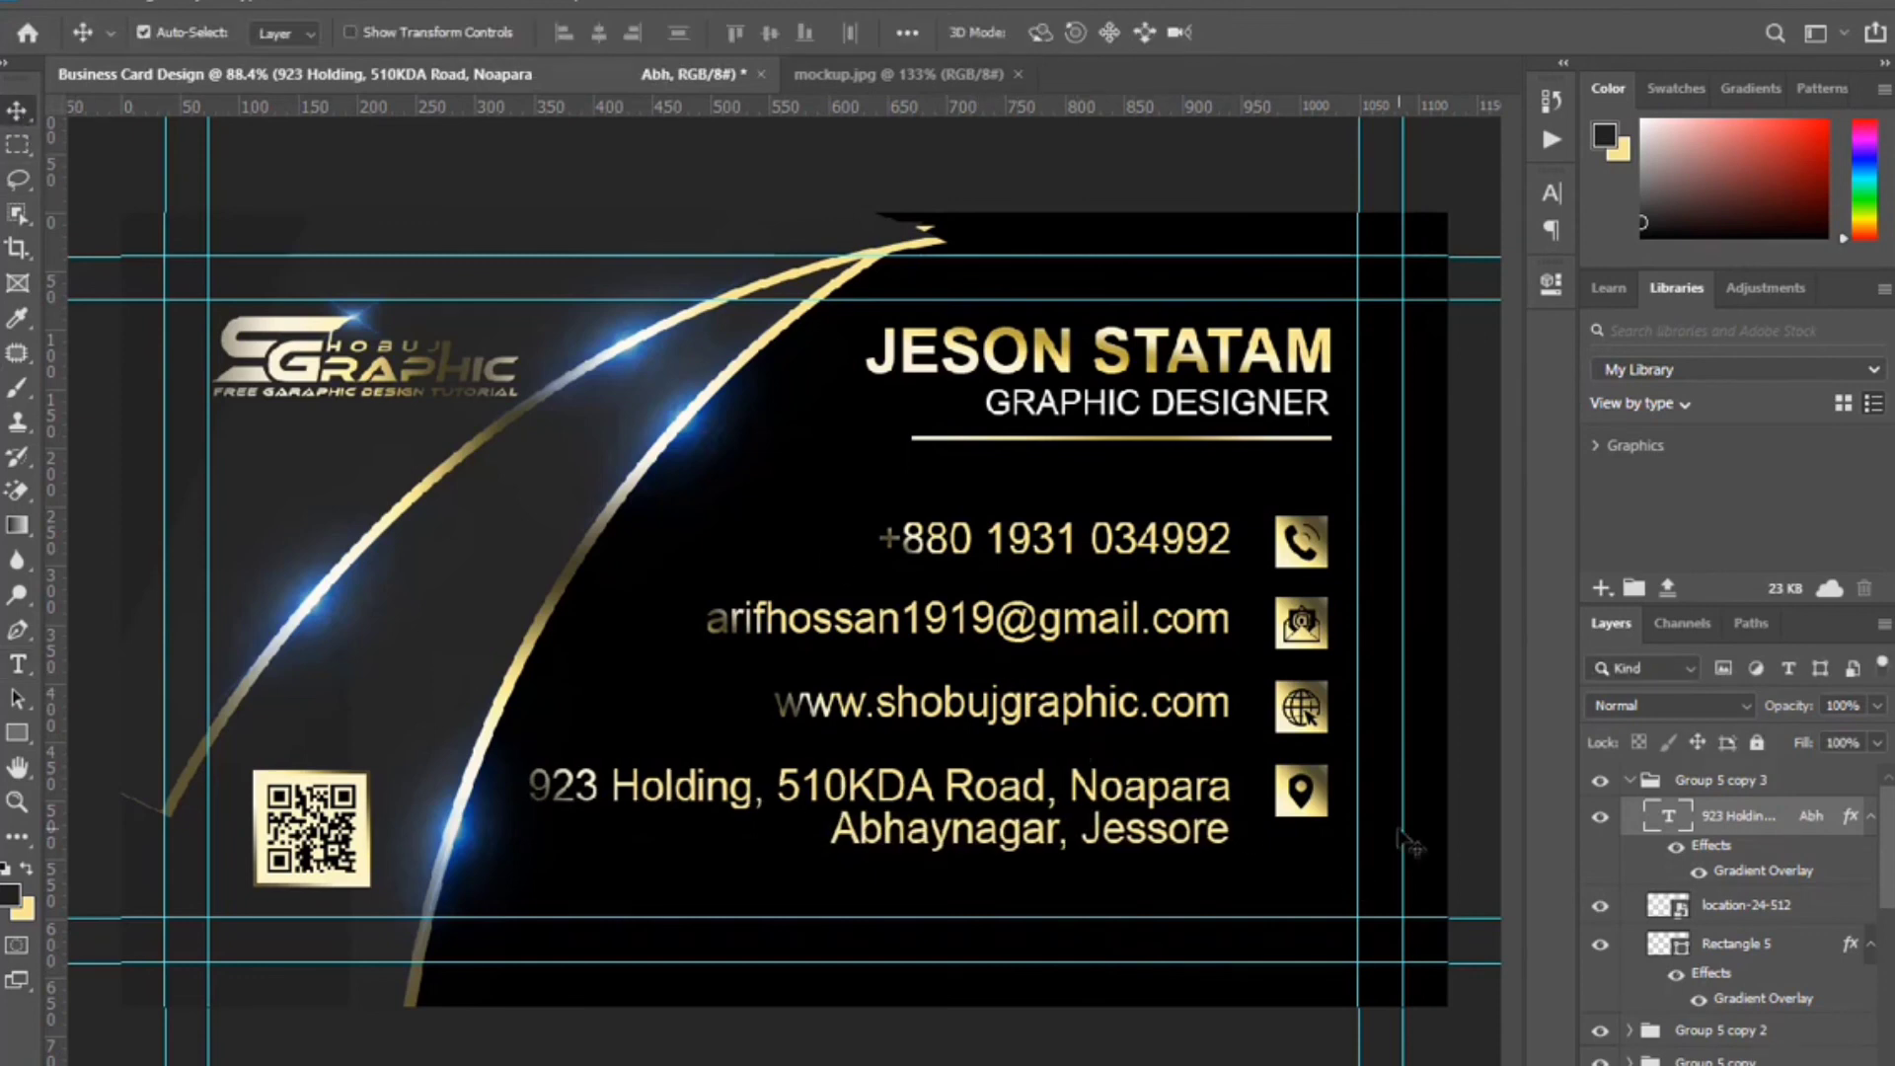
{"action": "left_click", "coordinate": [1630, 779]}
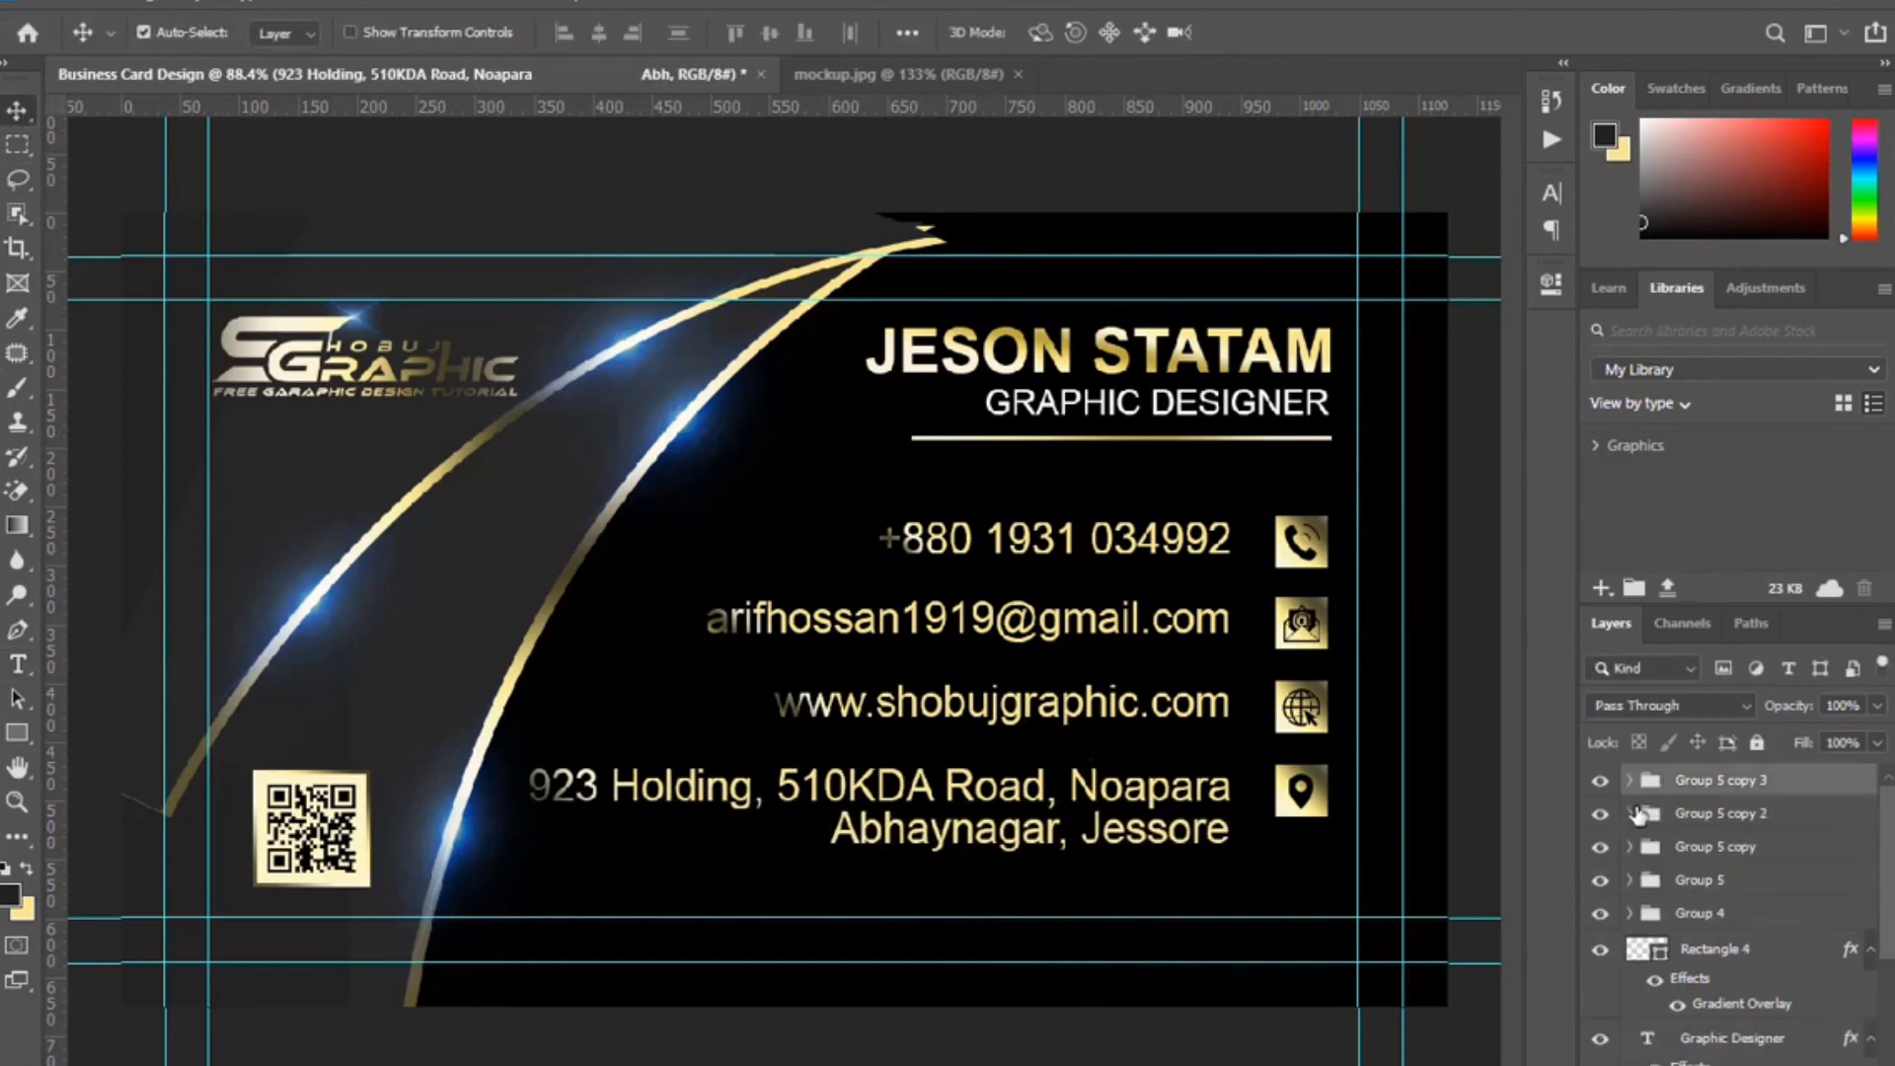
Select Group 5 through Group 5 copy 3, move them down slightly and scale them to about 86%.
{"action": "left_click", "coordinate": [1743, 846], "text": "shift"}
{"action": "left_click", "coordinate": [1758, 889], "text": "shift"}
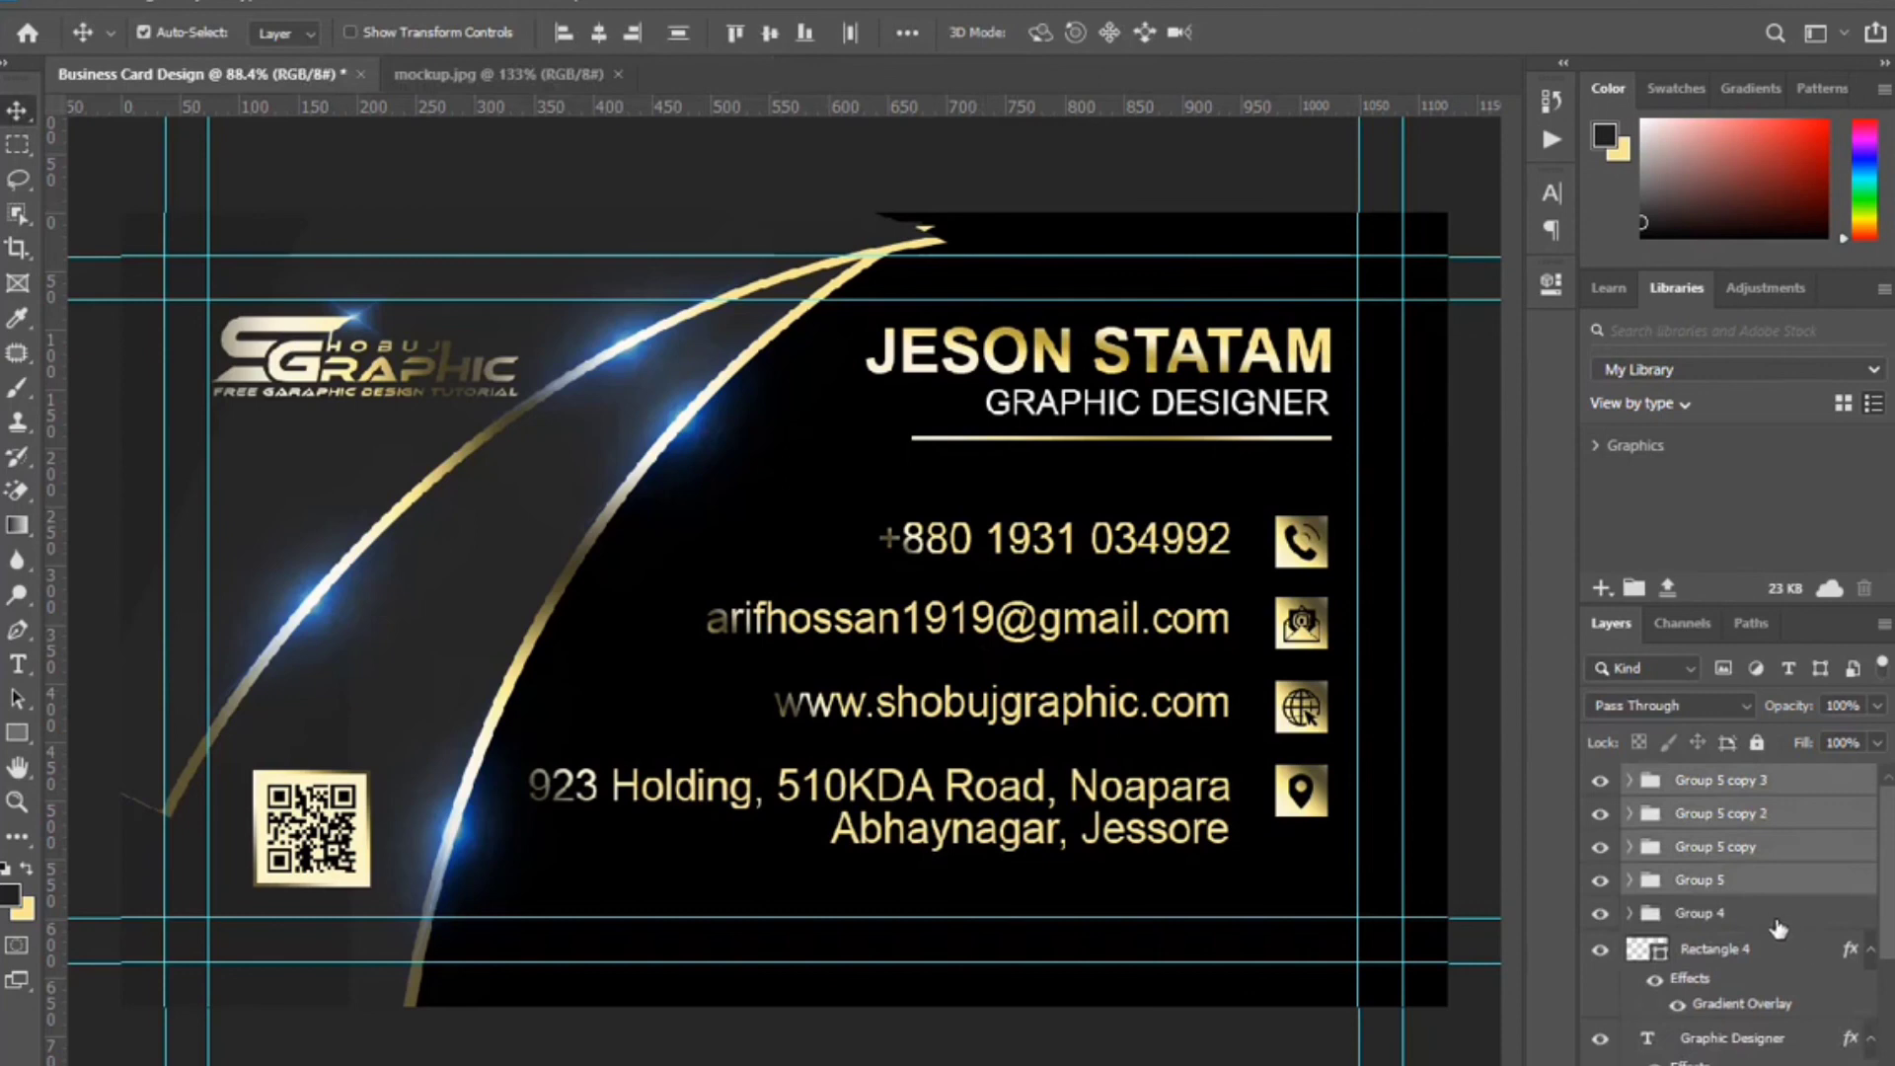
{"action": "key", "text": "Down"}
{"action": "key", "text": "Down"}
{"action": "key", "text": "Down"}
{"action": "key", "text": "Down"}
{"action": "key", "text": "Down"}
{"action": "key", "text": "Down"}
{"action": "key", "text": "Down"}
{"action": "key", "text": "Down"}
{"action": "key", "text": "Down"}
{"action": "key", "text": "Down"}
{"action": "key", "text": "Down"}
{"action": "key", "text": "Down"}
{"action": "key", "text": "Down"}
{"action": "key", "text": "Down"}
{"action": "key", "text": "Down"}
{"action": "key", "text": "Down"}
{"action": "key", "text": "Down"}
{"action": "key", "text": "Down"}
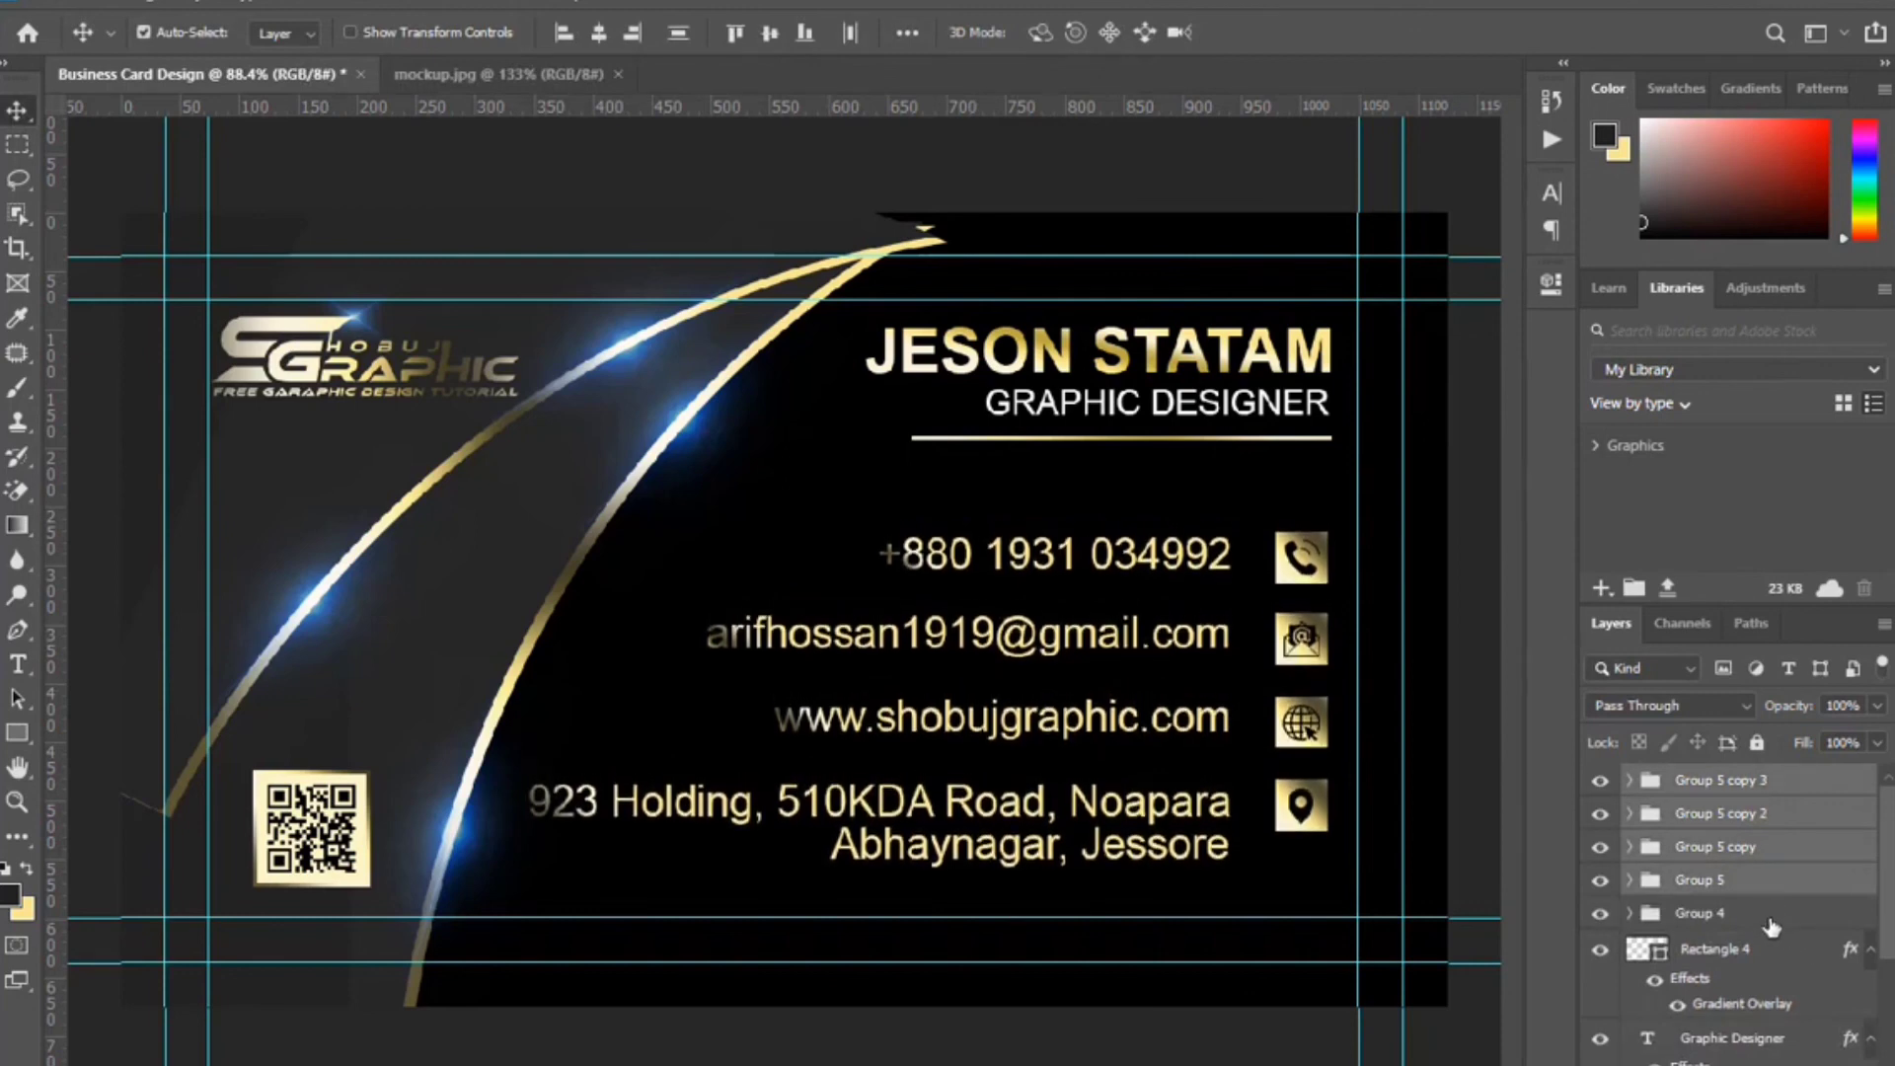
{"action": "key", "text": "Down"}
{"action": "key", "text": "Down"}
{"action": "key", "text": "Down"}
{"action": "key", "text": "Down"}
{"action": "key", "text": "Down"}
{"action": "key", "text": "Down"}
{"action": "key", "text": "Down"}
{"action": "key", "text": "Down"}
{"action": "key", "text": "Down"}
{"action": "key", "text": "Down"}
{"action": "key", "text": "Down"}
{"action": "key", "text": "Down"}
{"action": "key", "text": "Down"}
{"action": "key", "text": "Down"}
{"action": "key", "text": "Down"}
{"action": "key", "text": "Down"}
{"action": "key", "text": "Down"}
{"action": "key", "text": "Down"}
{"action": "key", "text": "Down"}
{"action": "key", "text": "Down"}
{"action": "key", "text": "ctrl+t"}
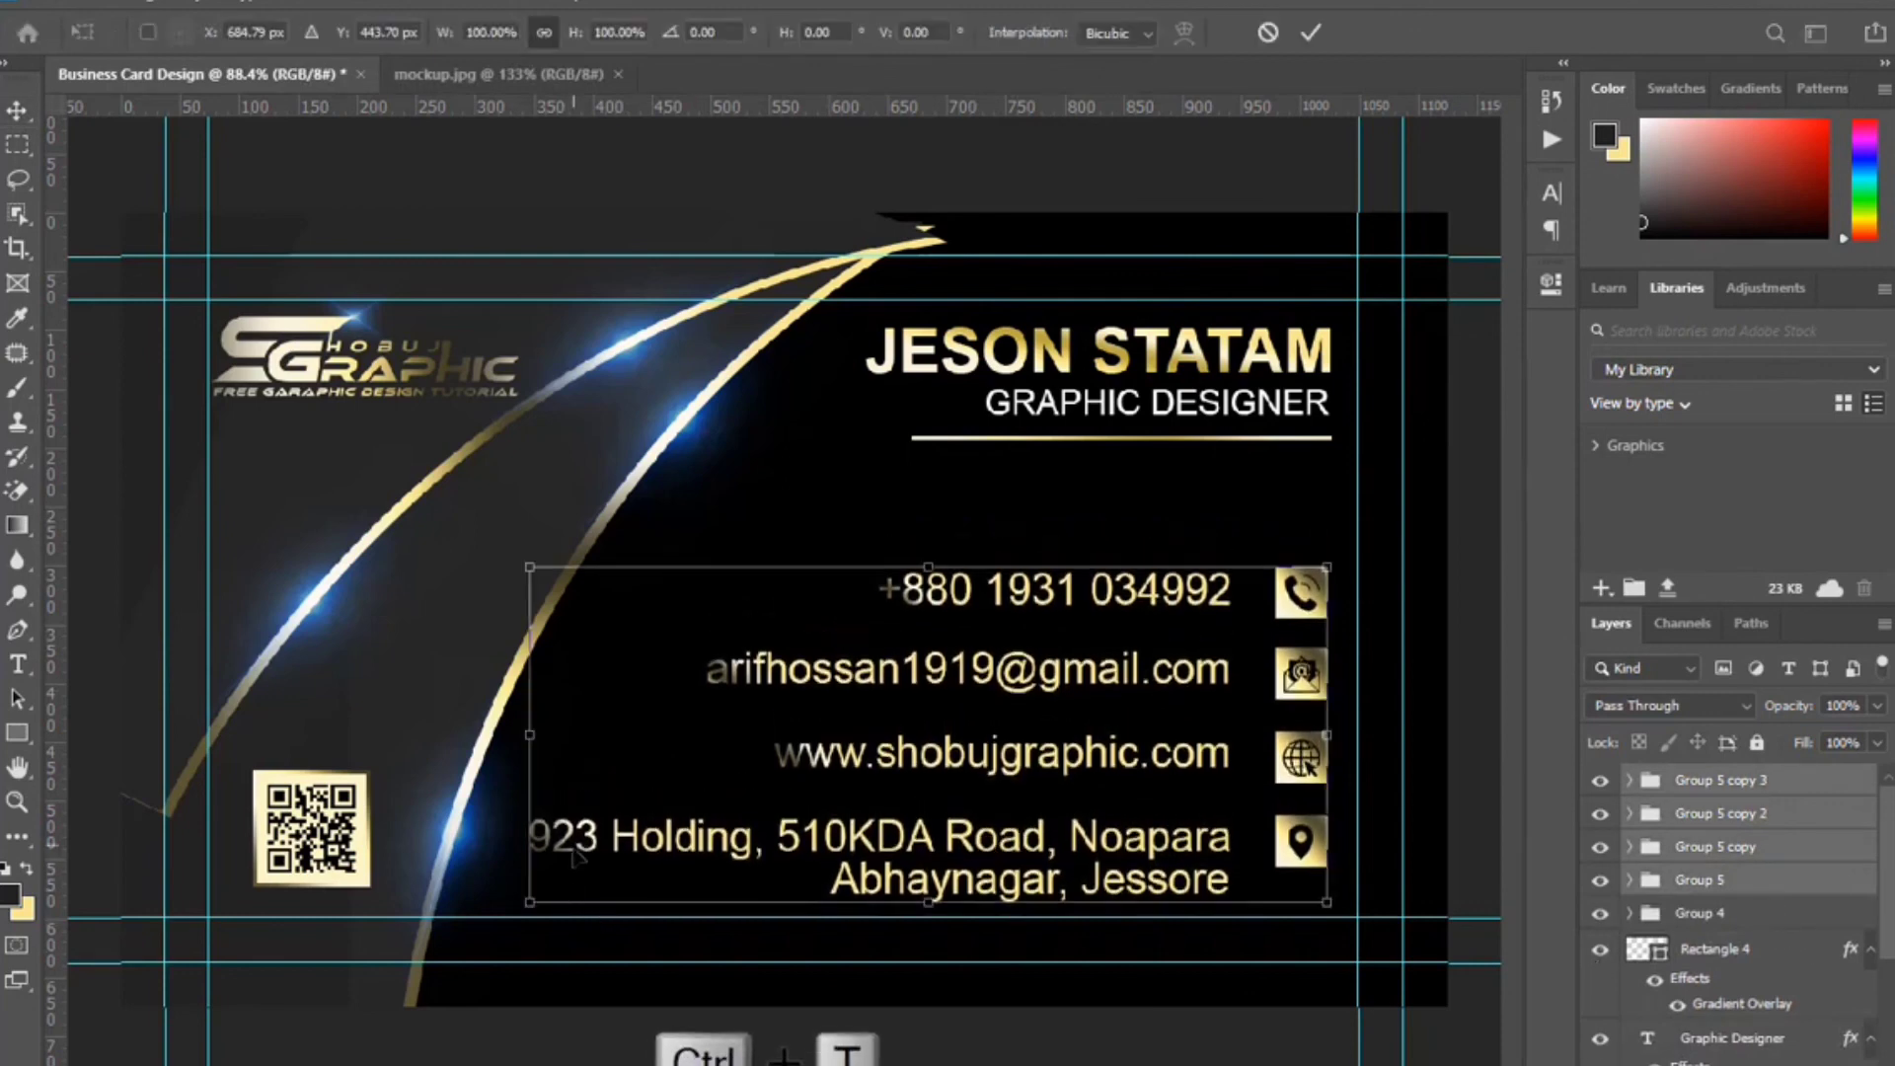
{"action": "left_click_drag", "start_coordinate": [529, 733], "coordinate": [640, 737]}
{"action": "left_click", "coordinate": [1311, 32]}
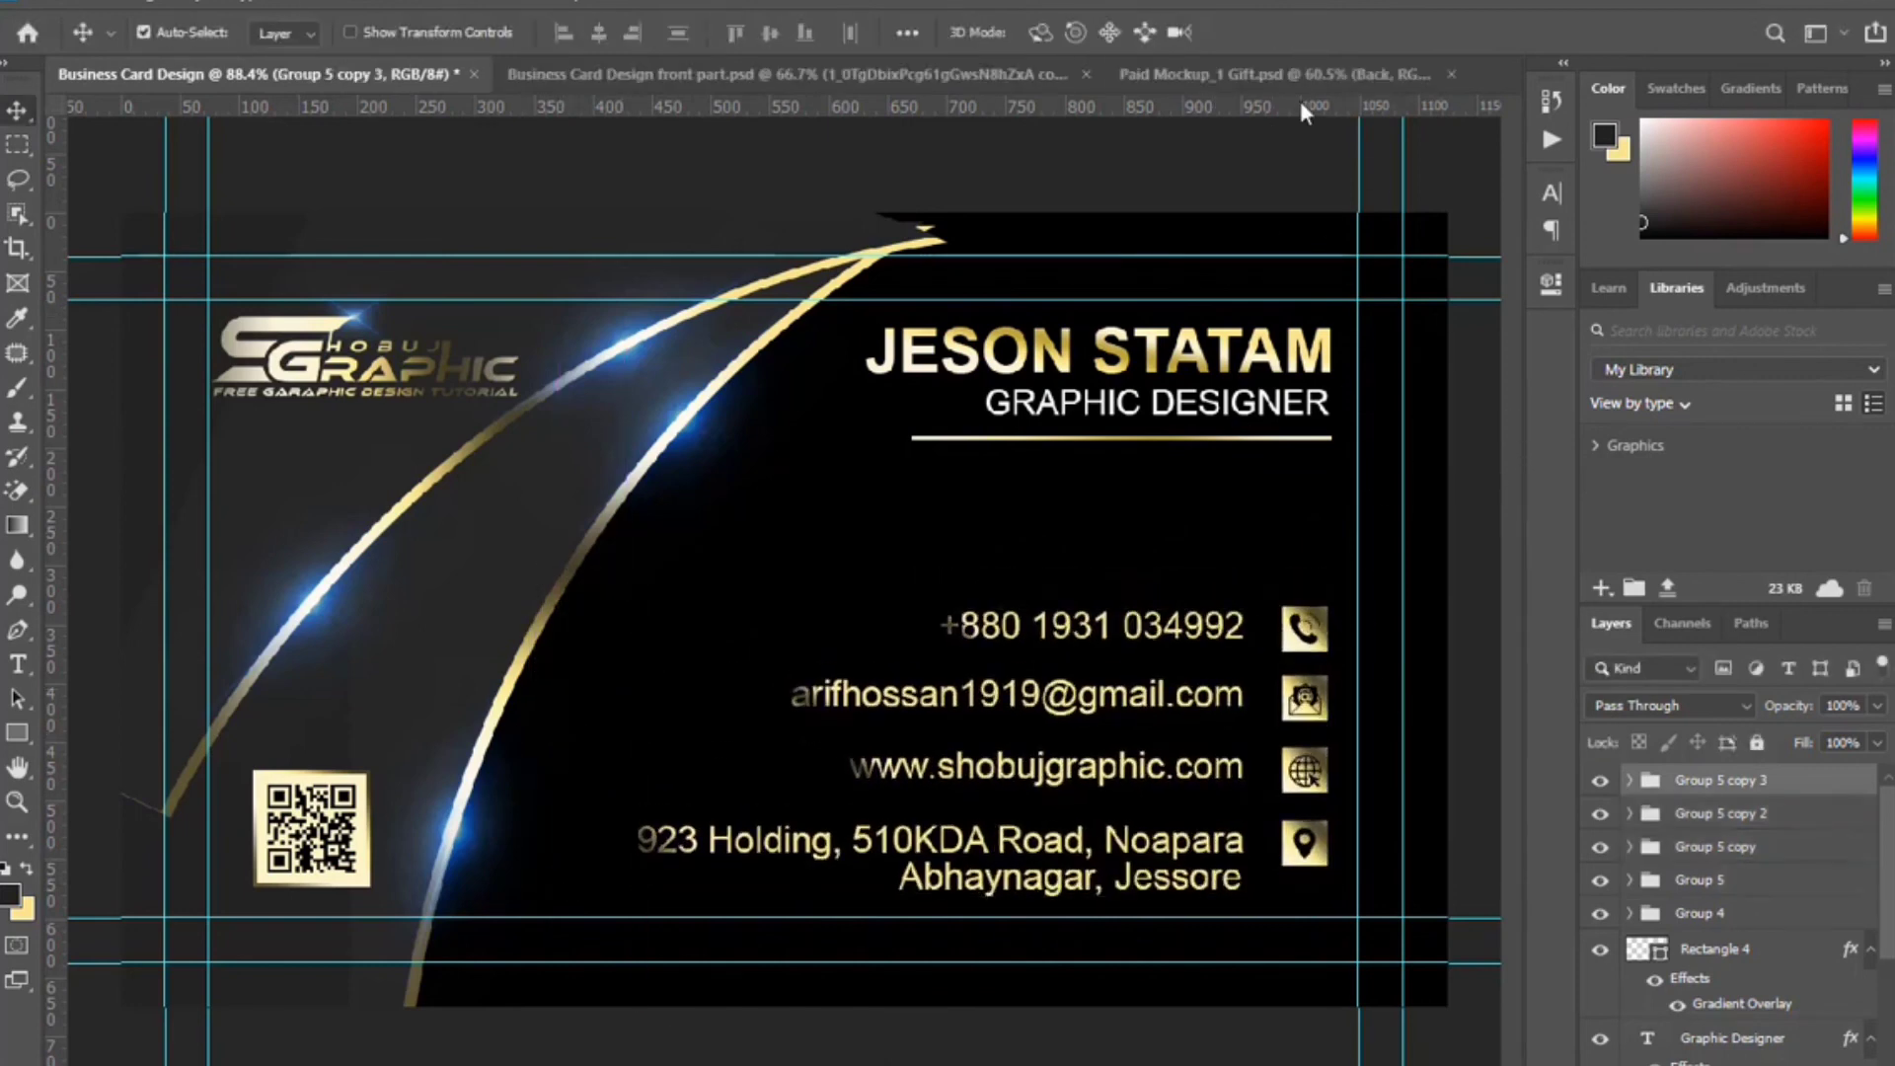
{"action": "left_click", "coordinate": [1300, 75]}
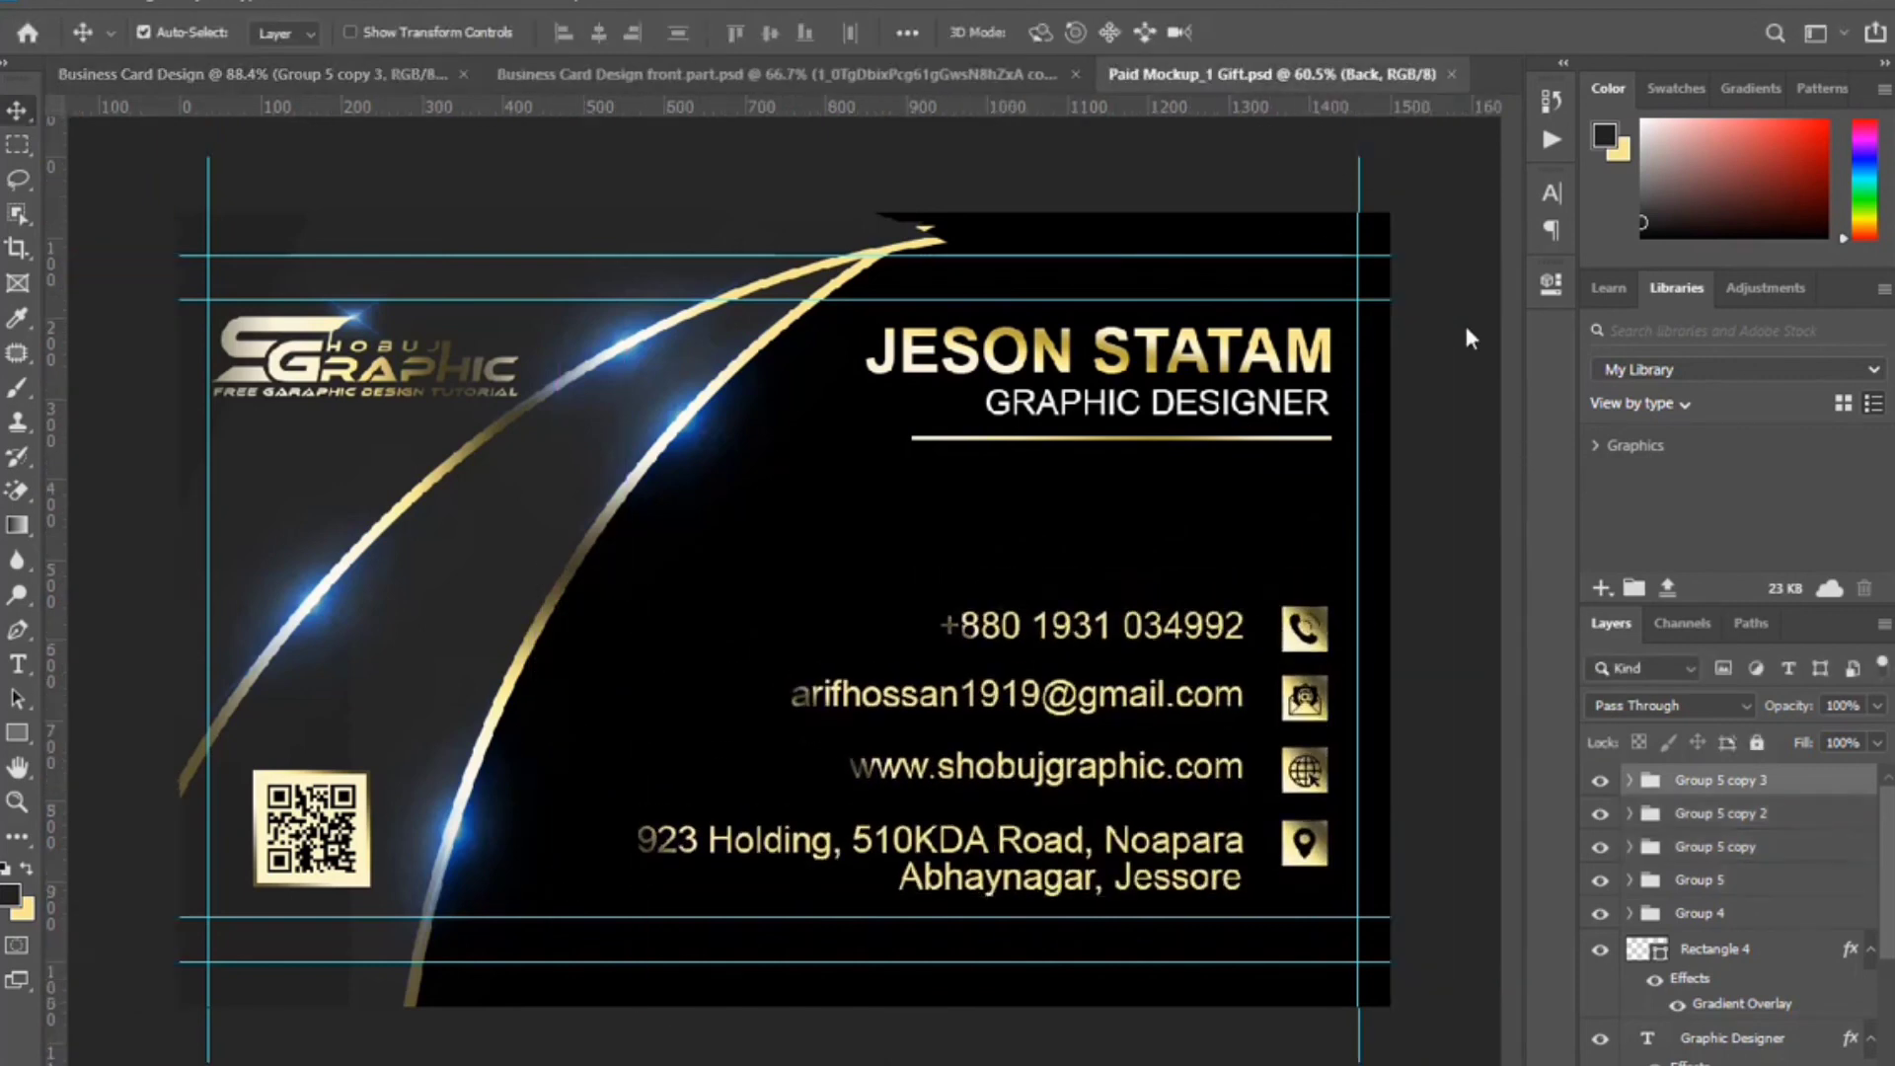
Put a centred merged stamp of the front card into the Front smart object, save, then open the back smart object.
{"action": "double_click", "coordinate": [1647, 866]}
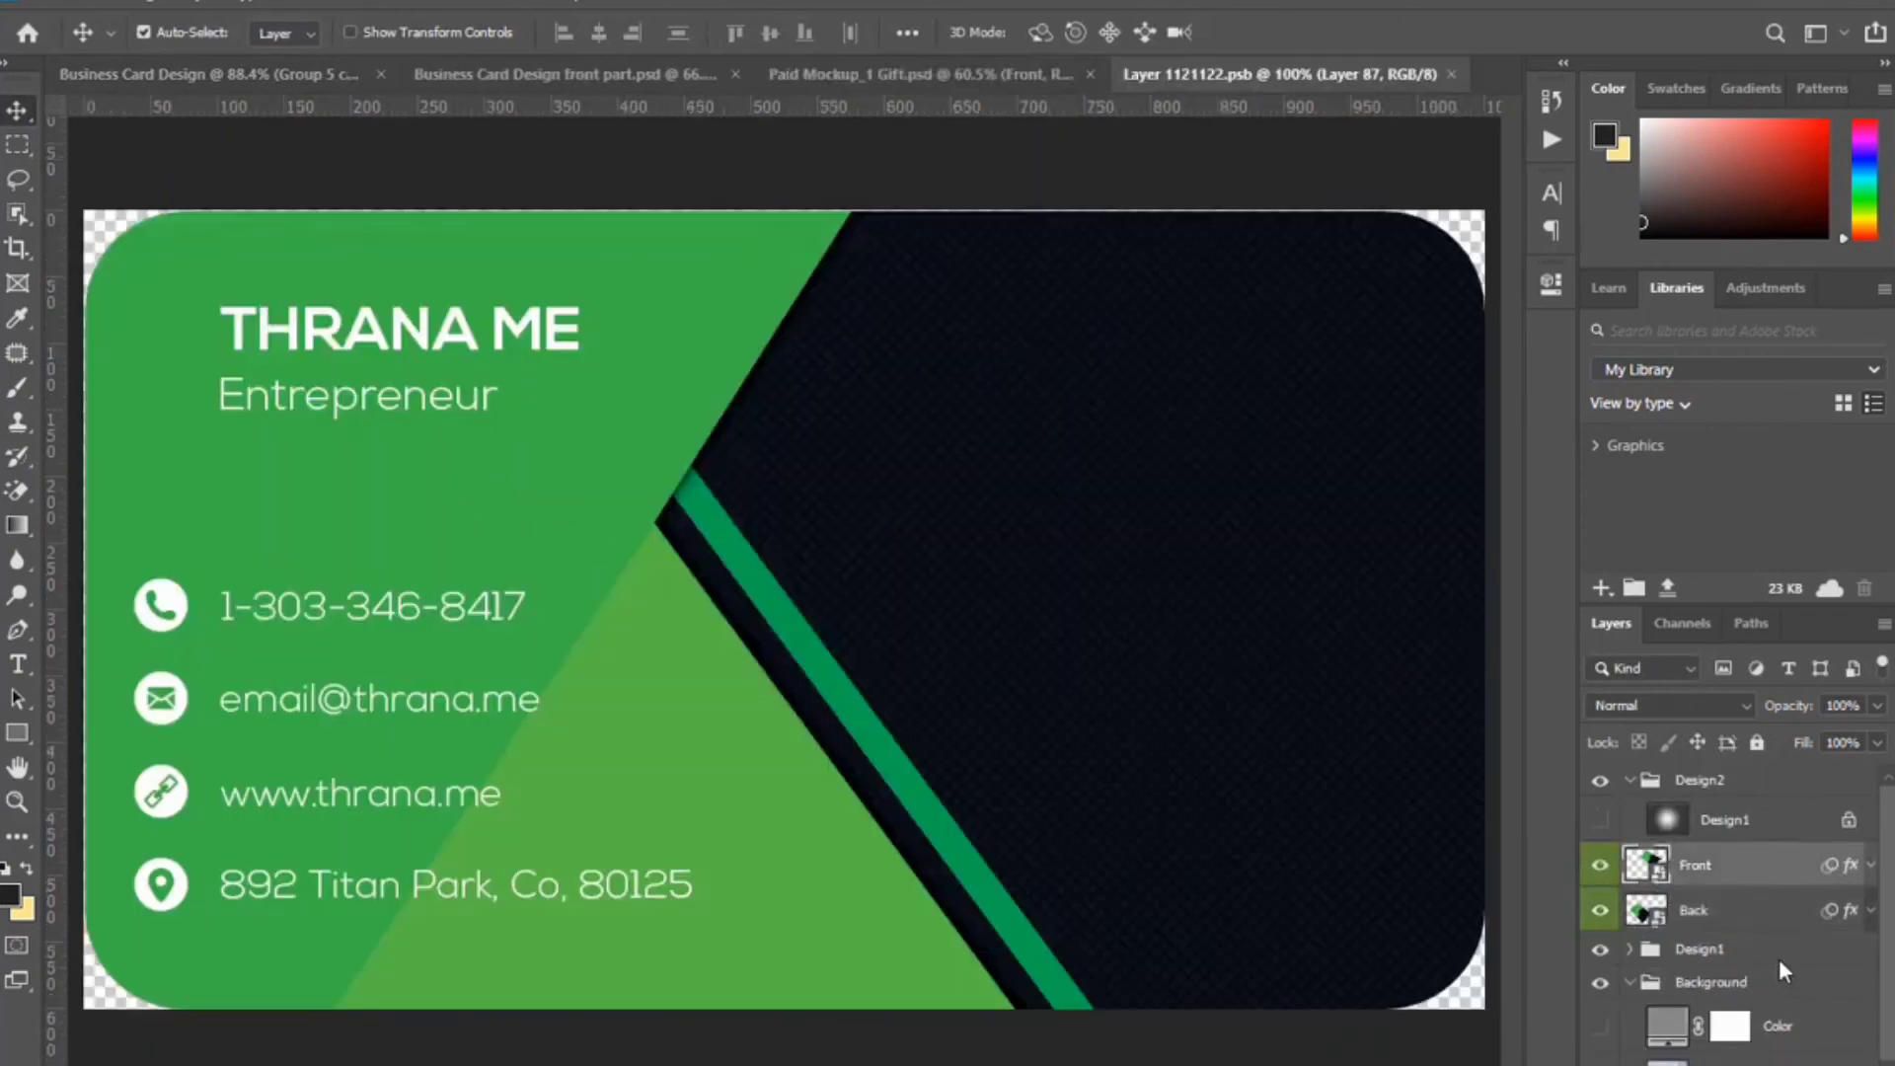
{"action": "left_click", "coordinate": [622, 74]}
{"action": "key", "text": "ctrl+alt+shift+e"}
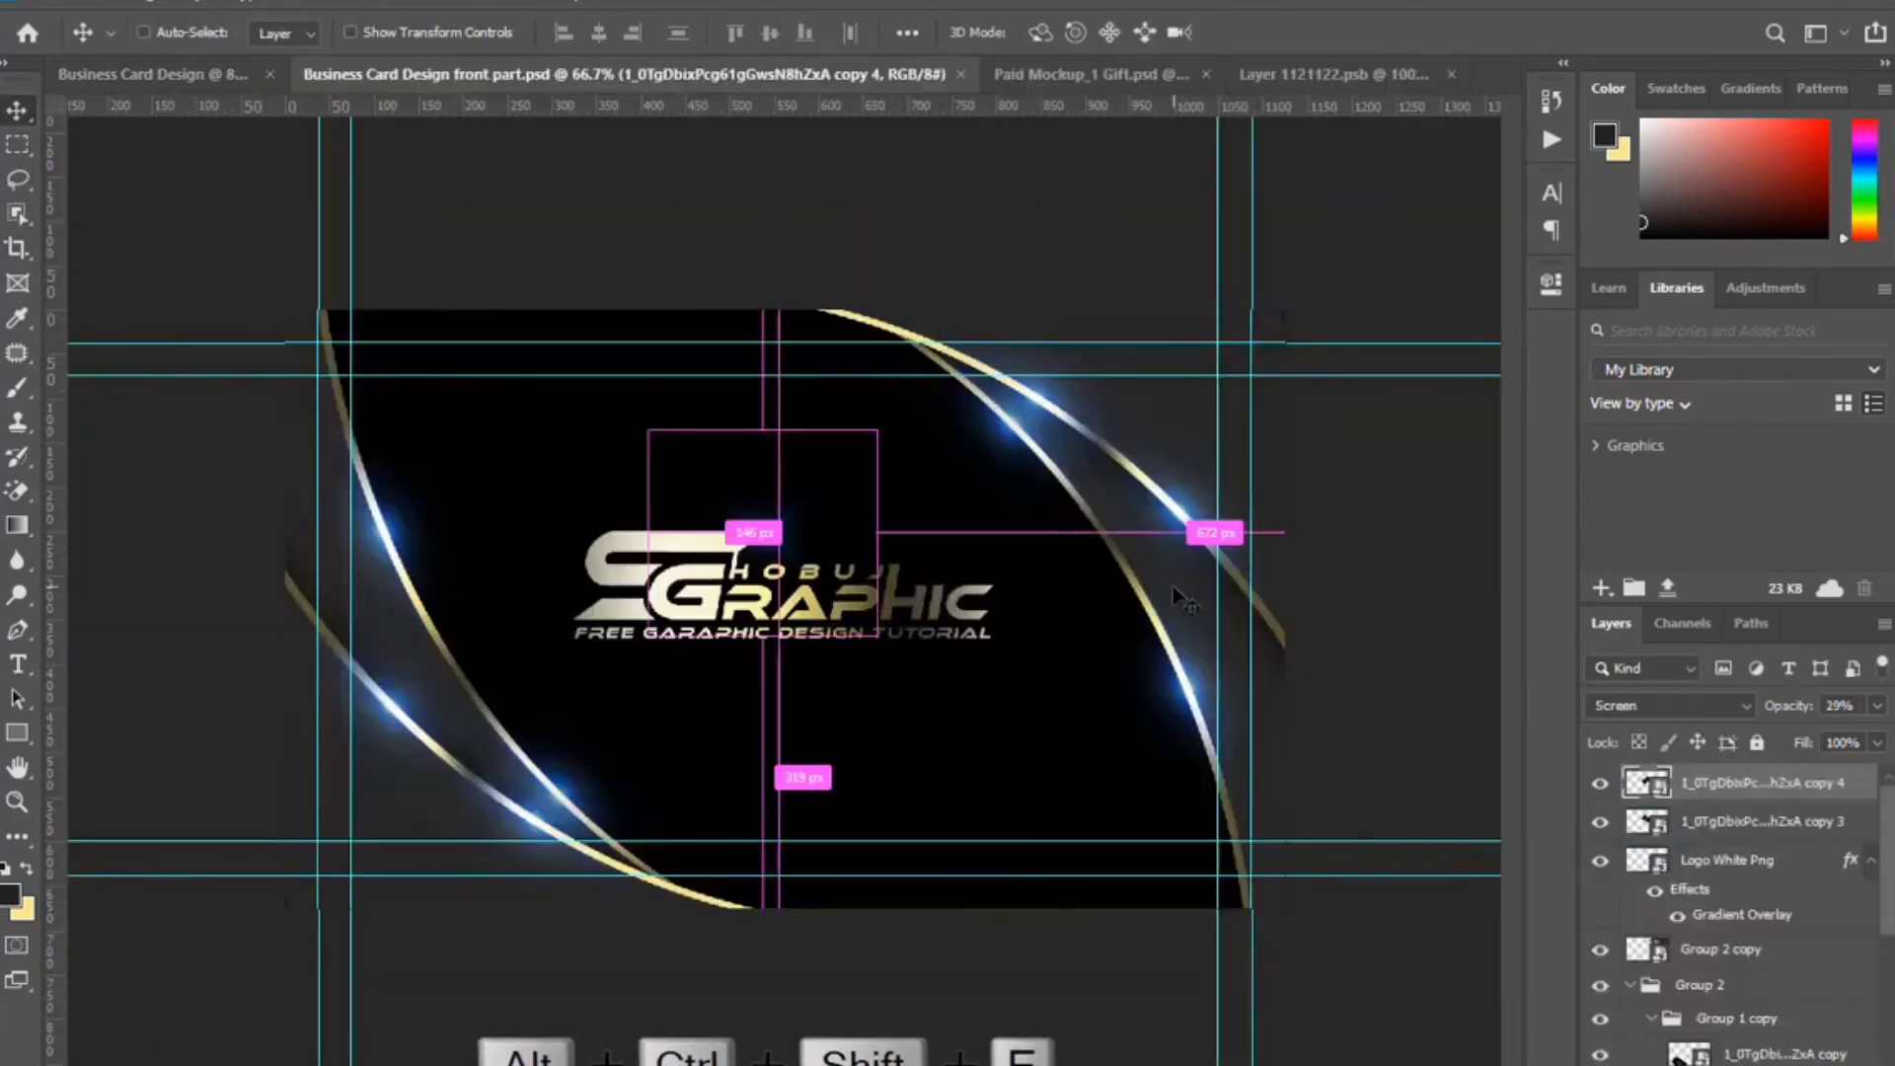
{"action": "left_click_drag", "start_coordinate": [1092, 600], "coordinate": [768, 579]}
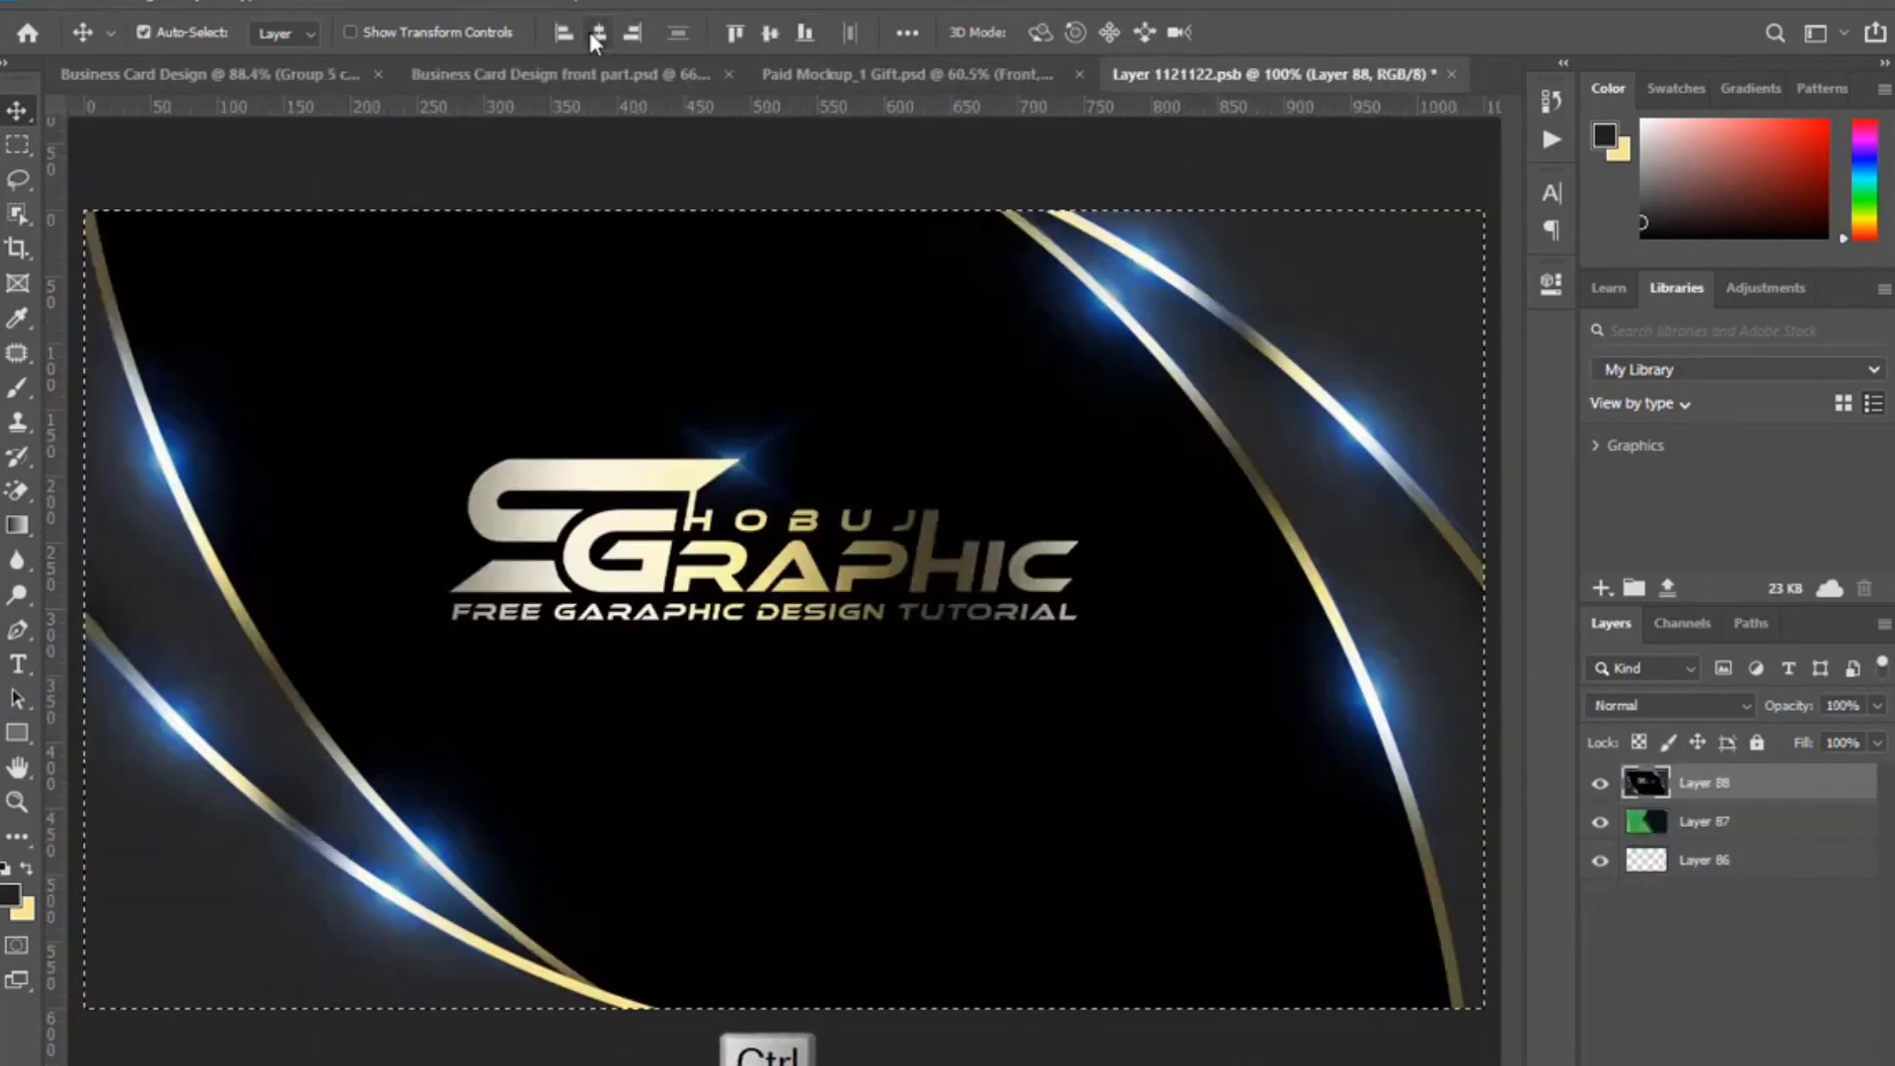
{"action": "left_click", "coordinate": [592, 33]}
{"action": "left_click", "coordinate": [758, 35]}
{"action": "key", "text": "ctrl+d"}
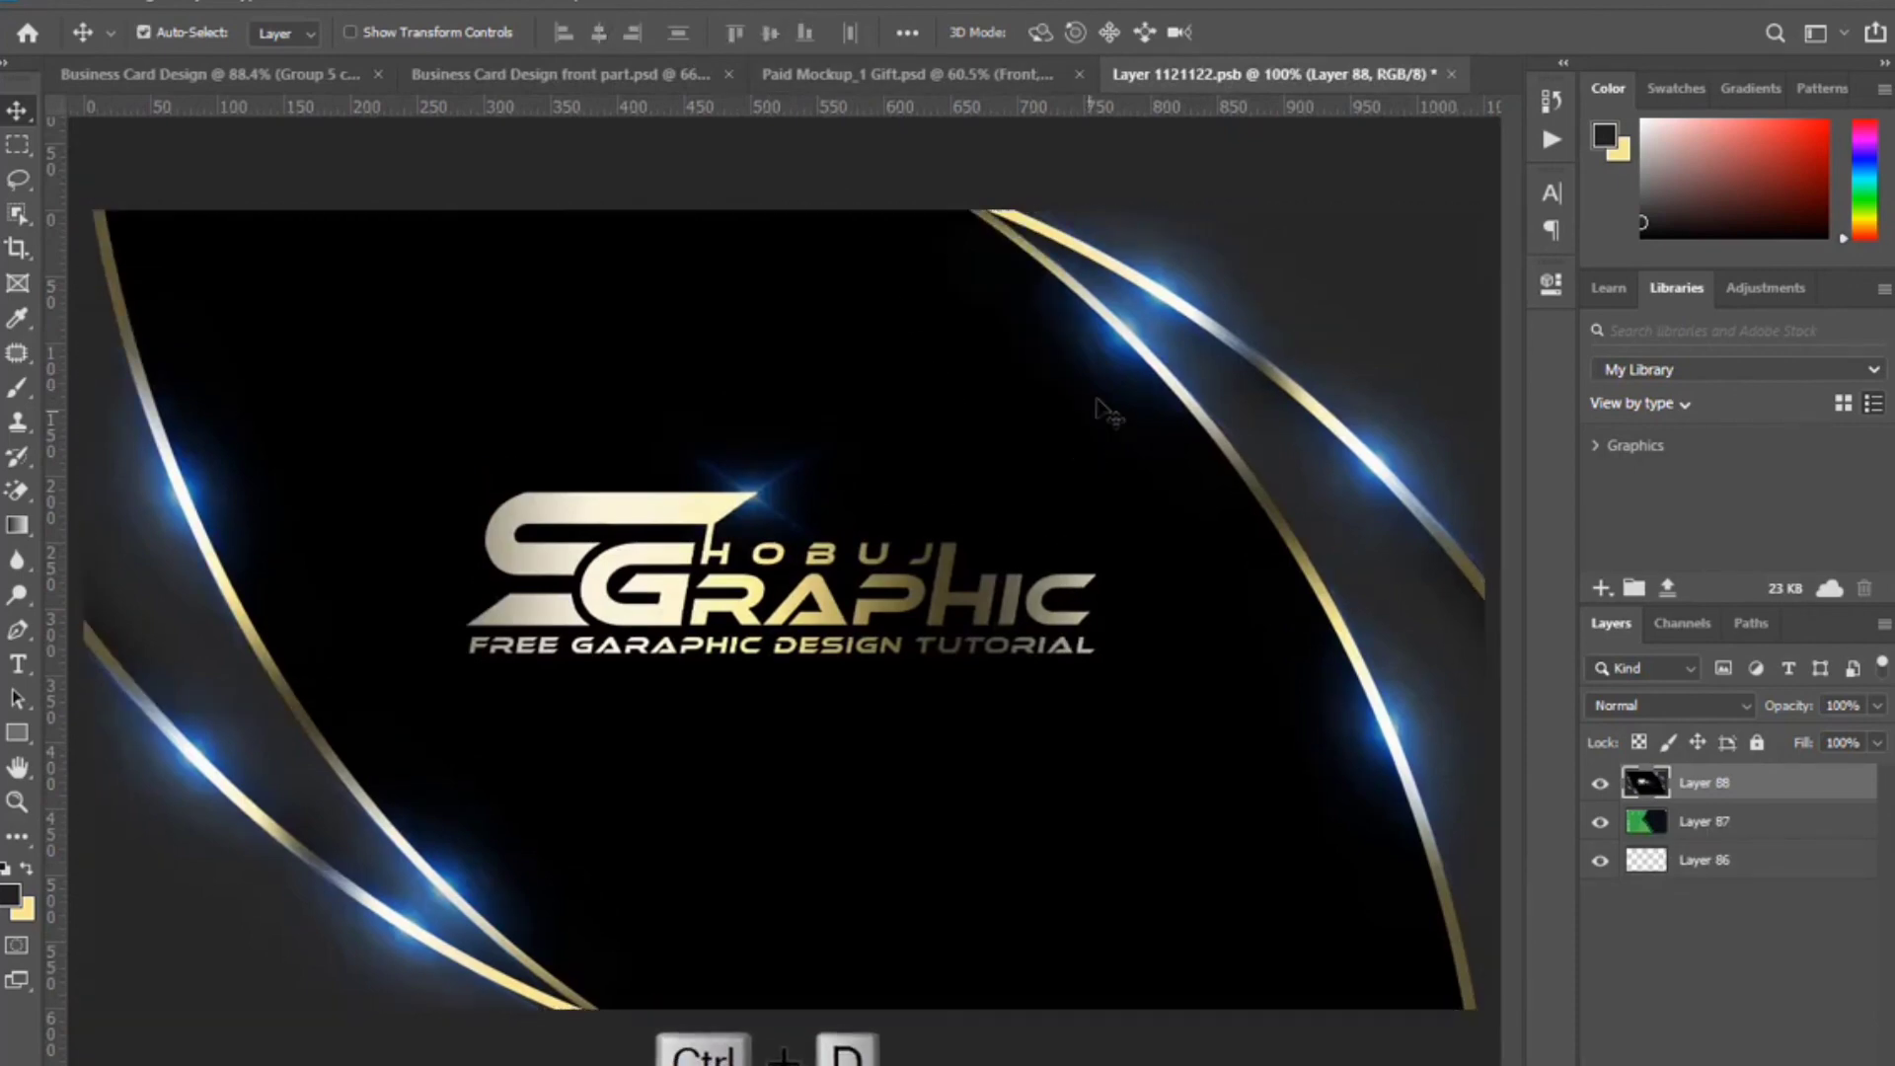
{"action": "left_click", "coordinate": [1452, 75]}
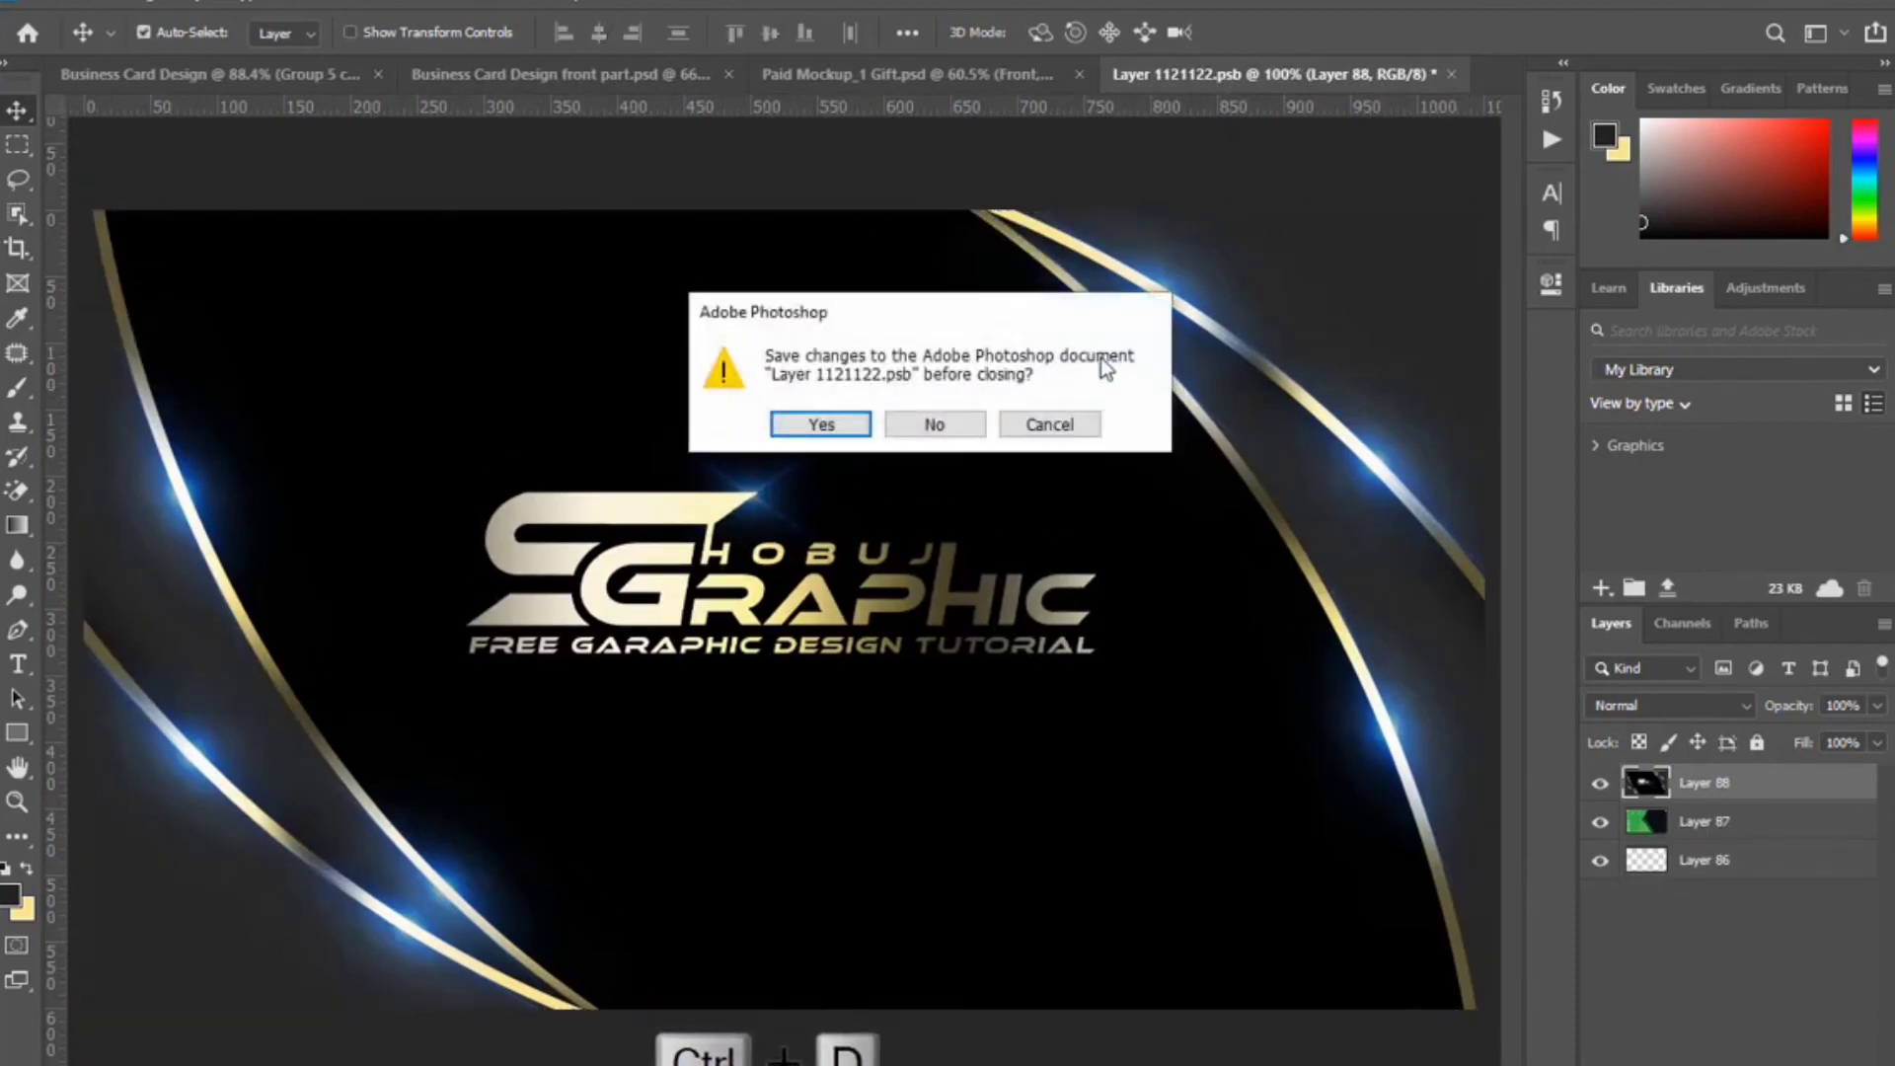
{"action": "left_click", "coordinate": [825, 423]}
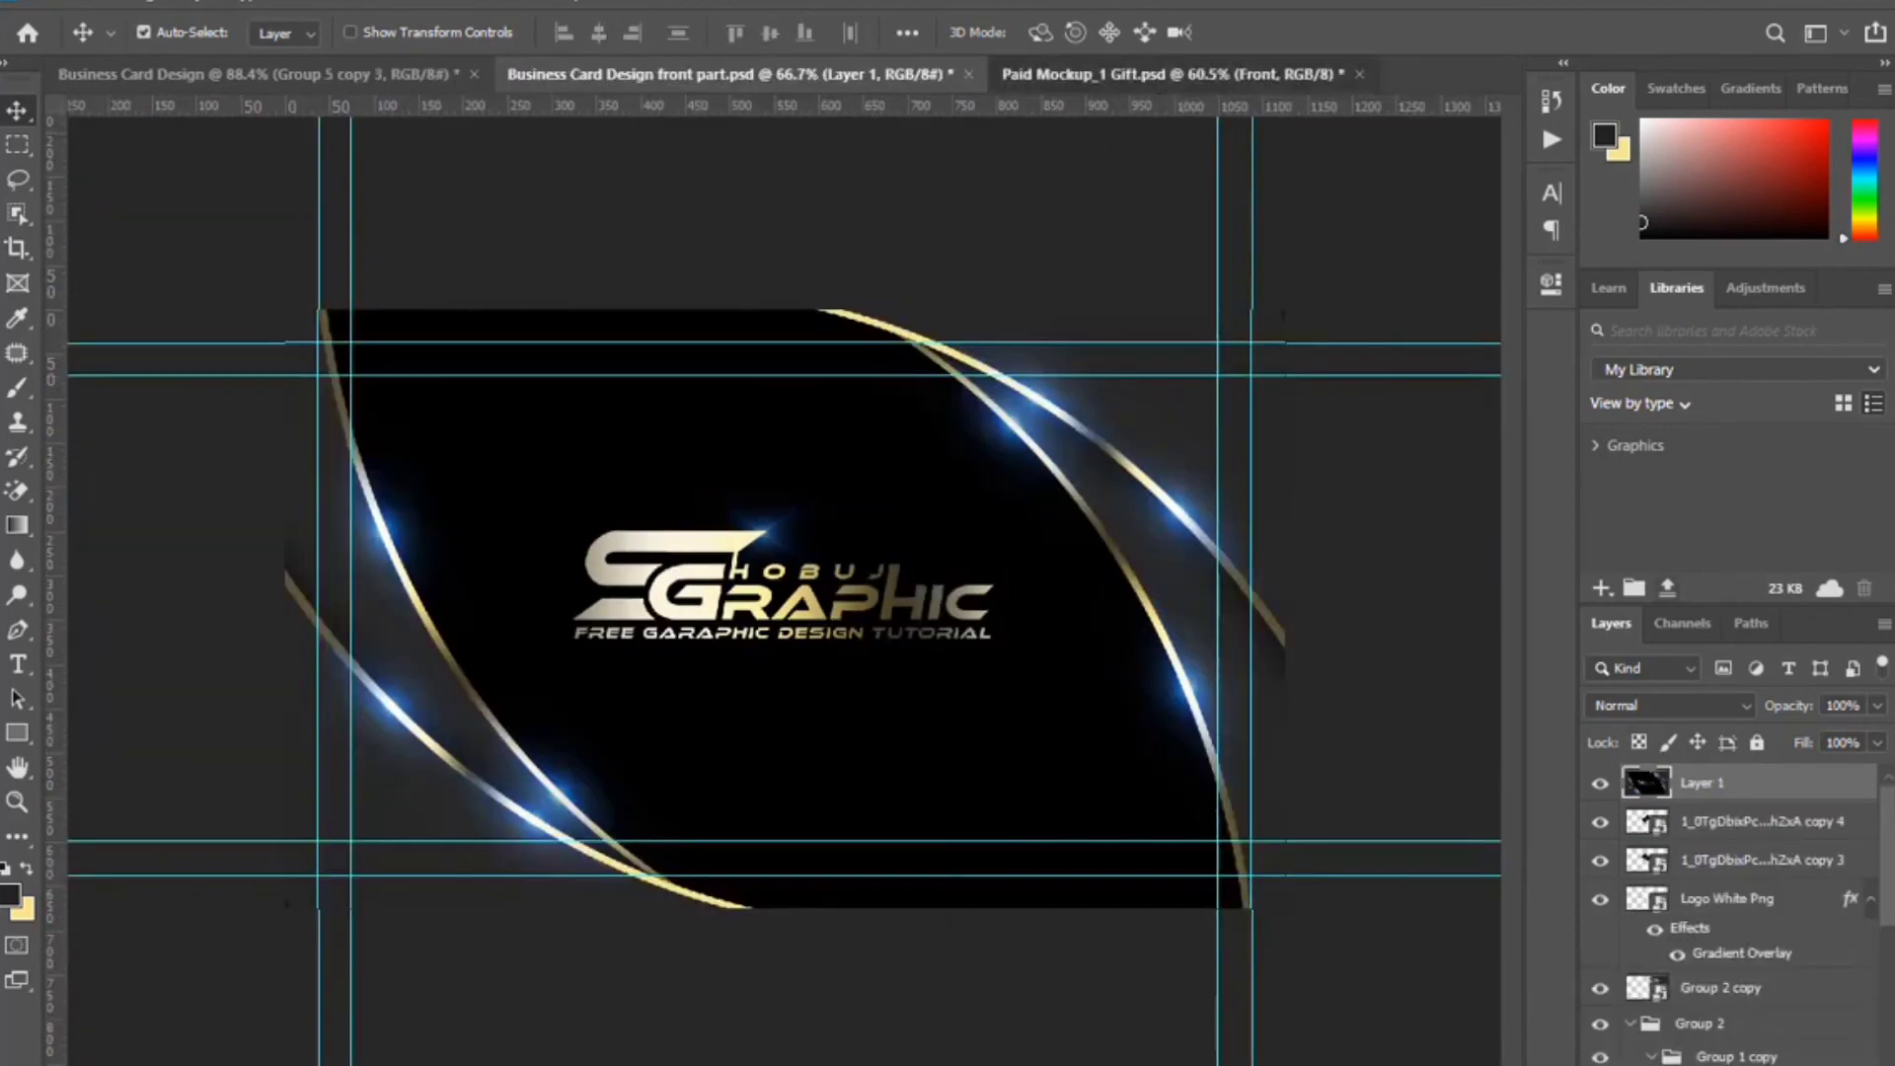
{"action": "key", "text": "ctrl+Tab"}
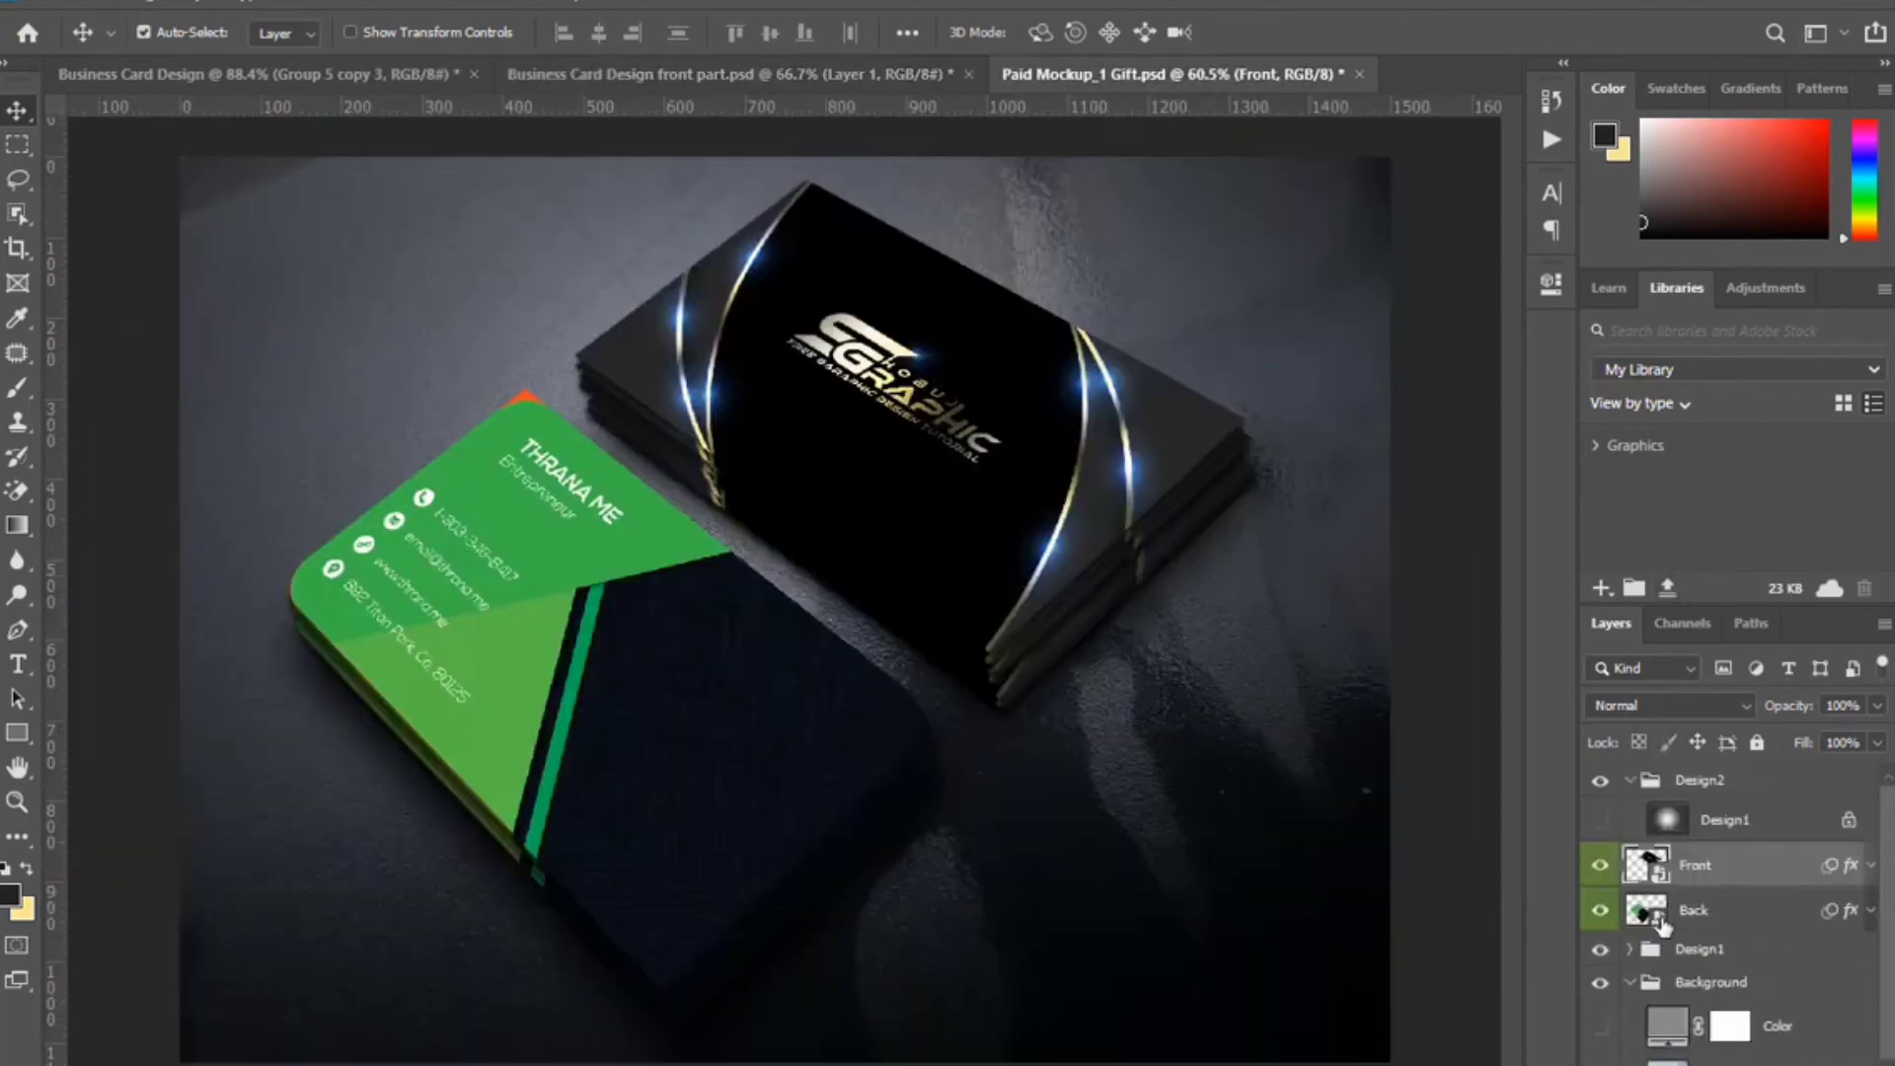
{"action": "double_click", "coordinate": [1663, 930]}
Merge the Business Card Design layers into one stamped layer and centre it inside the back card.
{"action": "key", "text": "ctrl+Tab"}
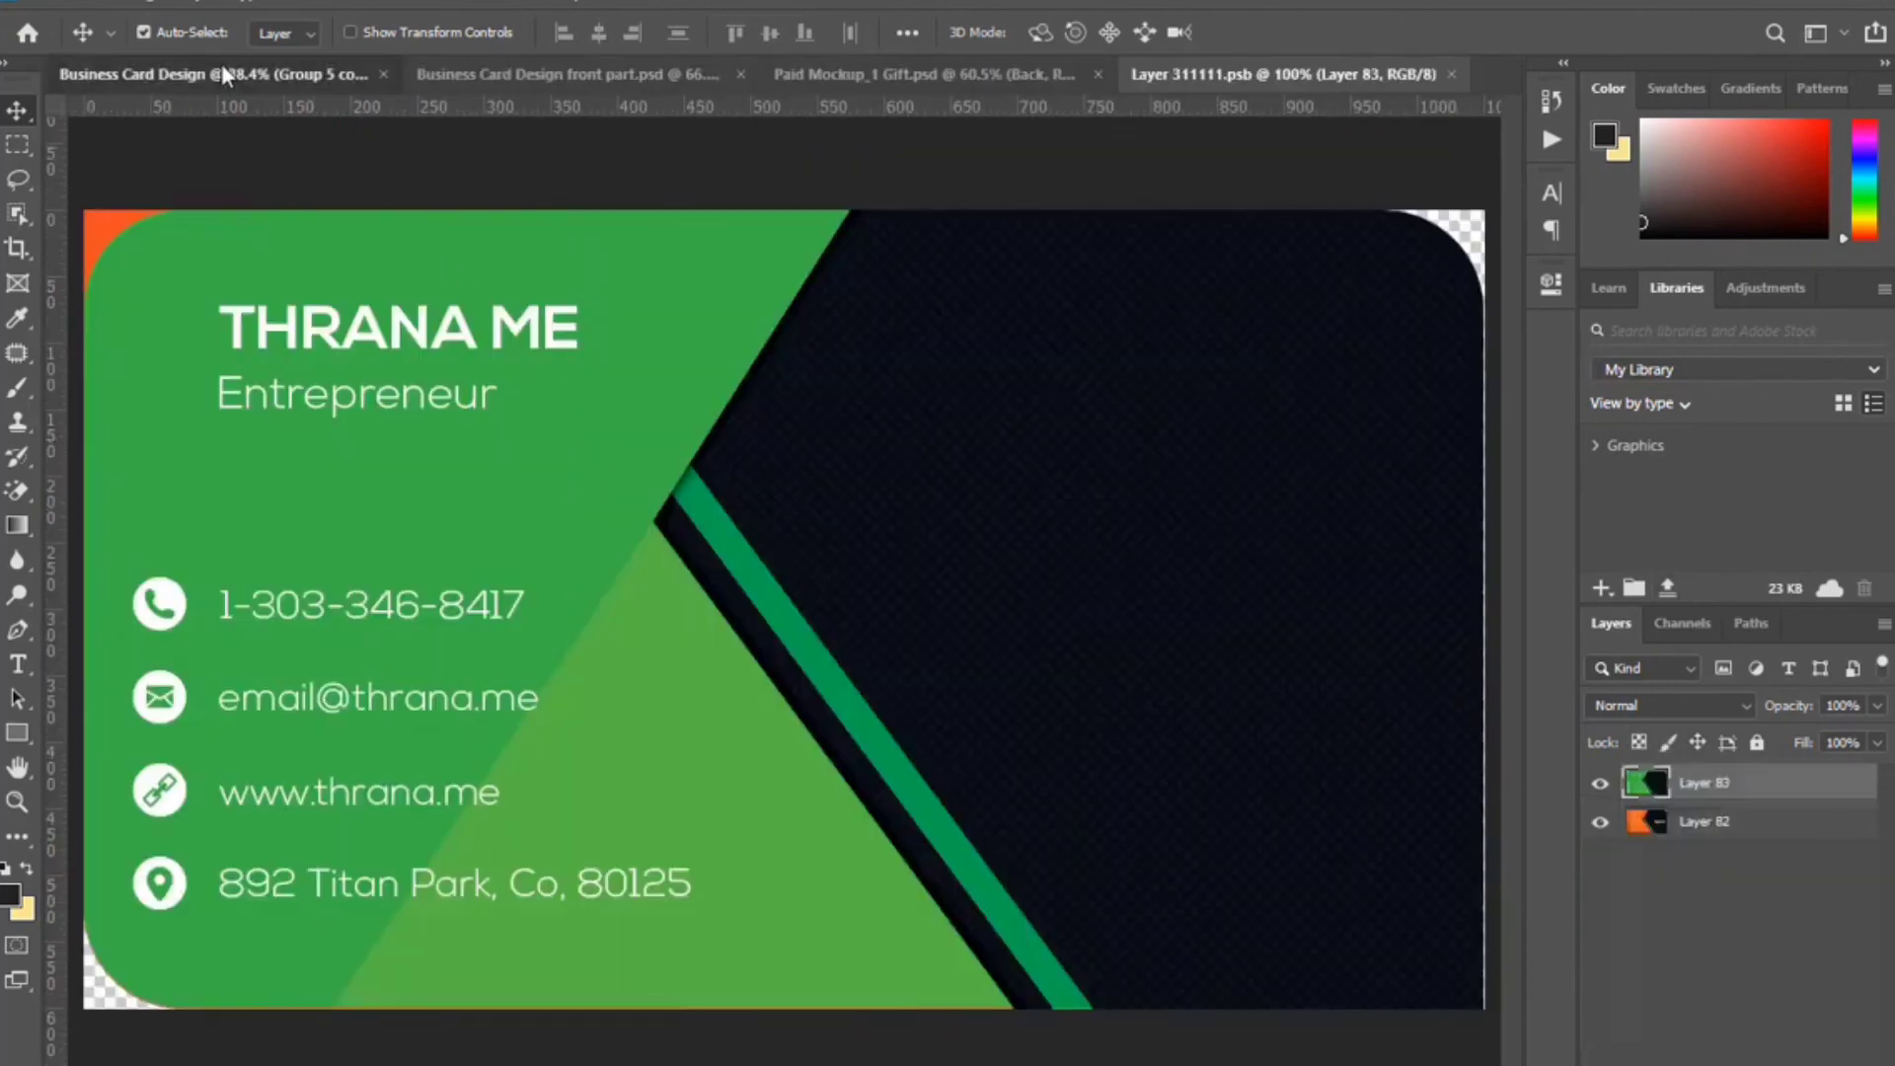
{"action": "key", "text": "ctrl+shift+alt+e"}
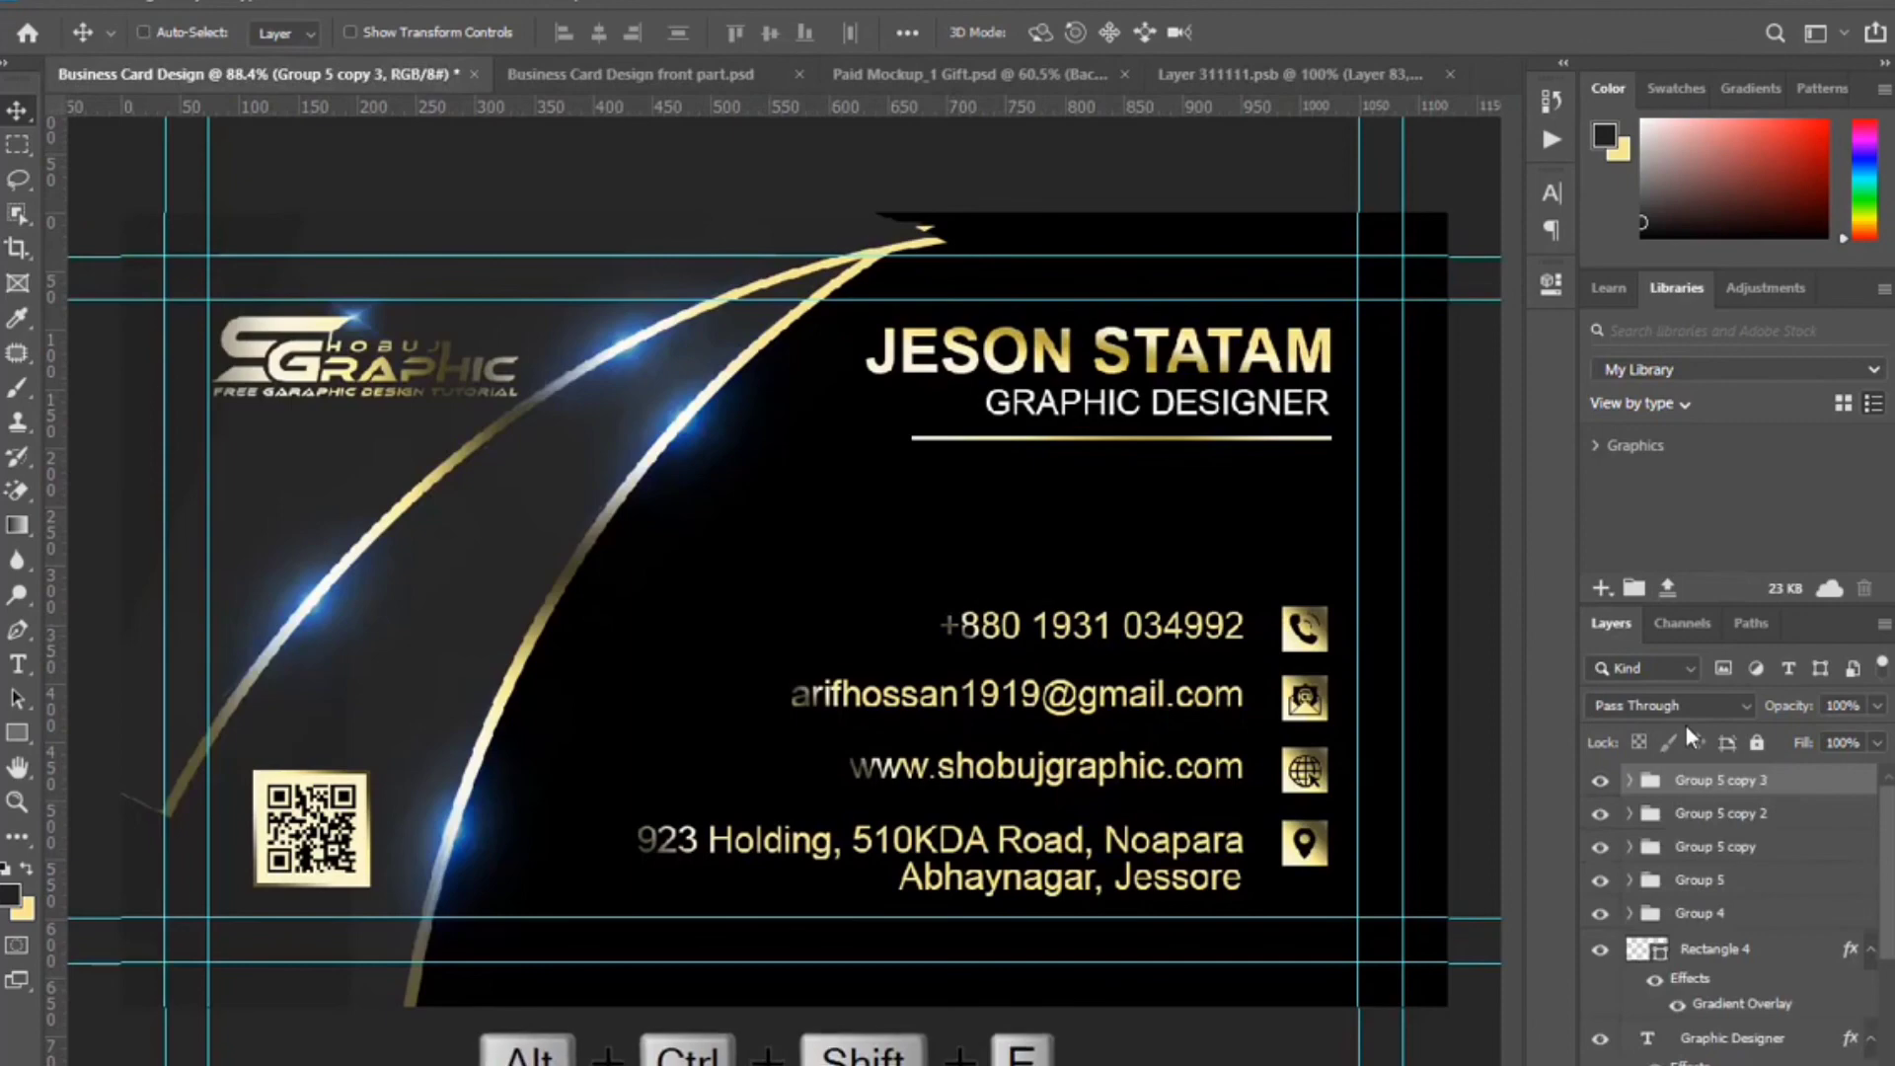
{"action": "left_click_drag", "start_coordinate": [1157, 588], "coordinate": [1070, 529]}
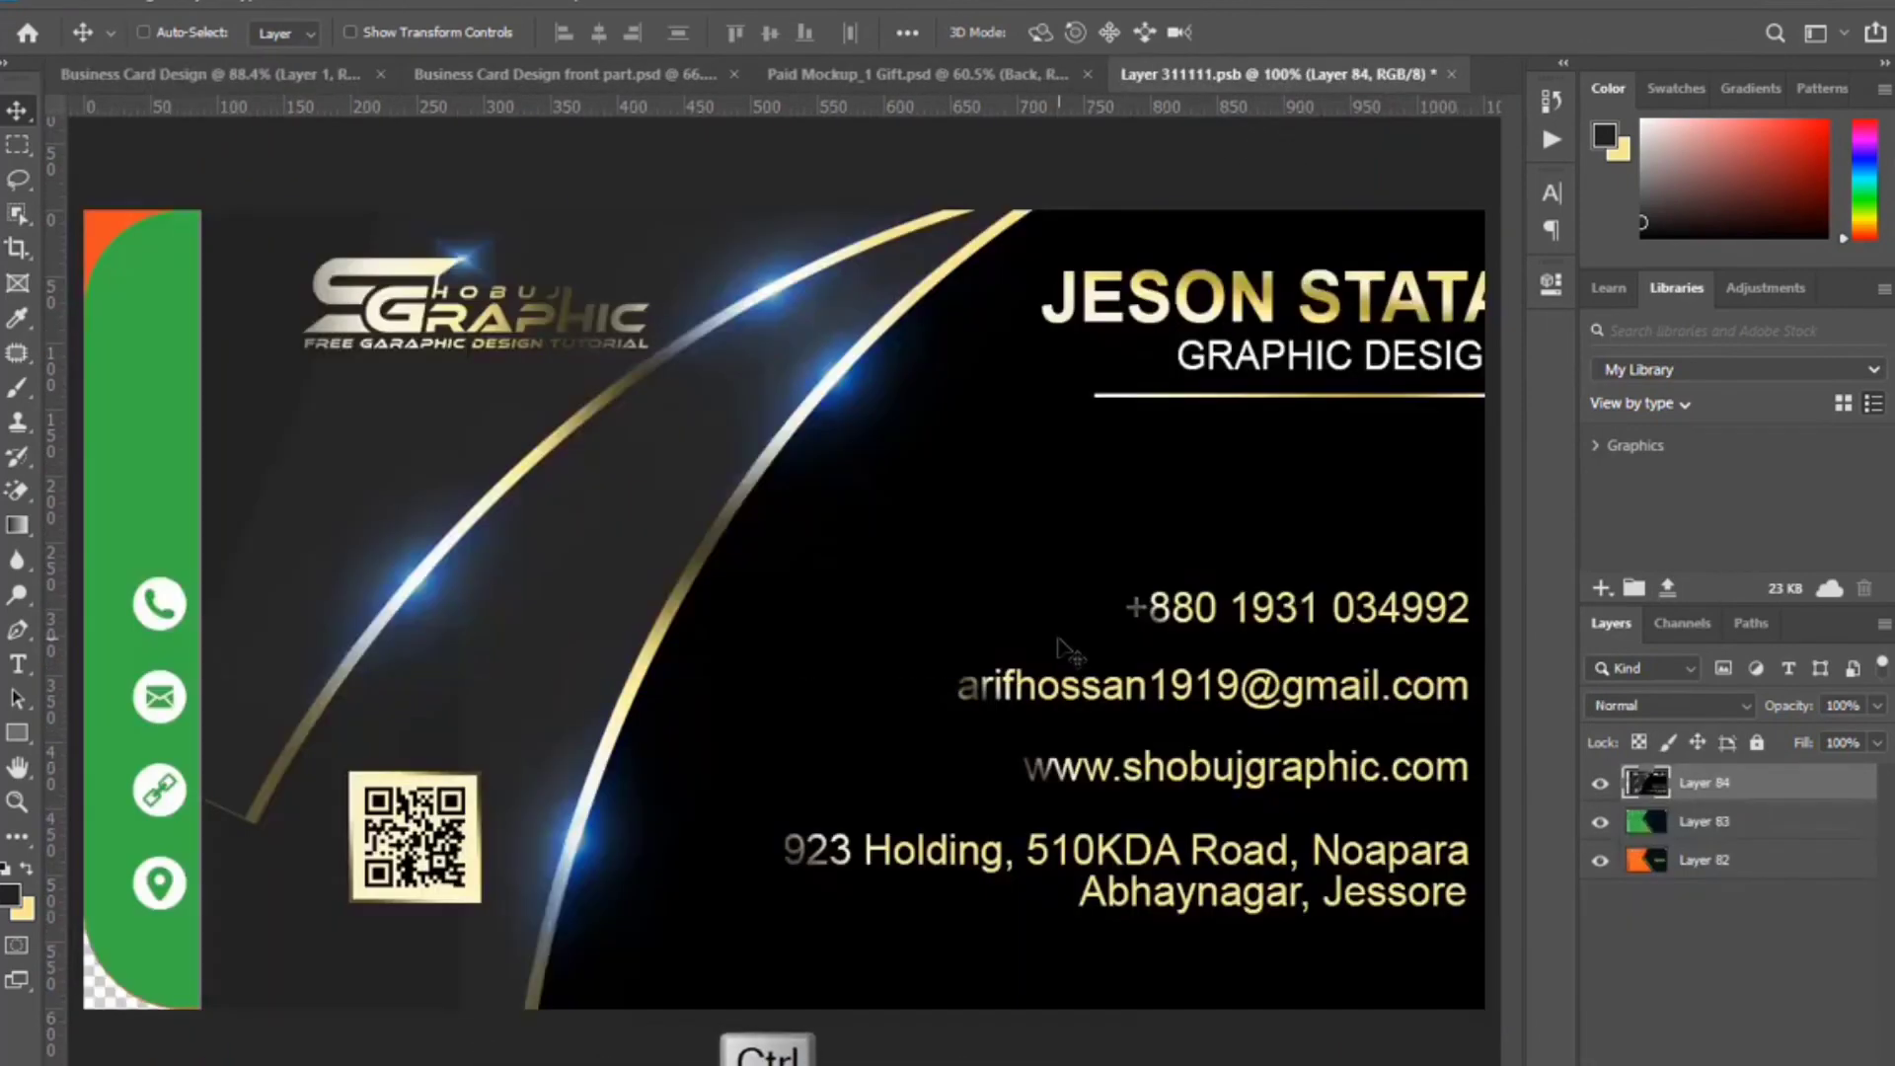
{"action": "left_click", "coordinate": [599, 32]}
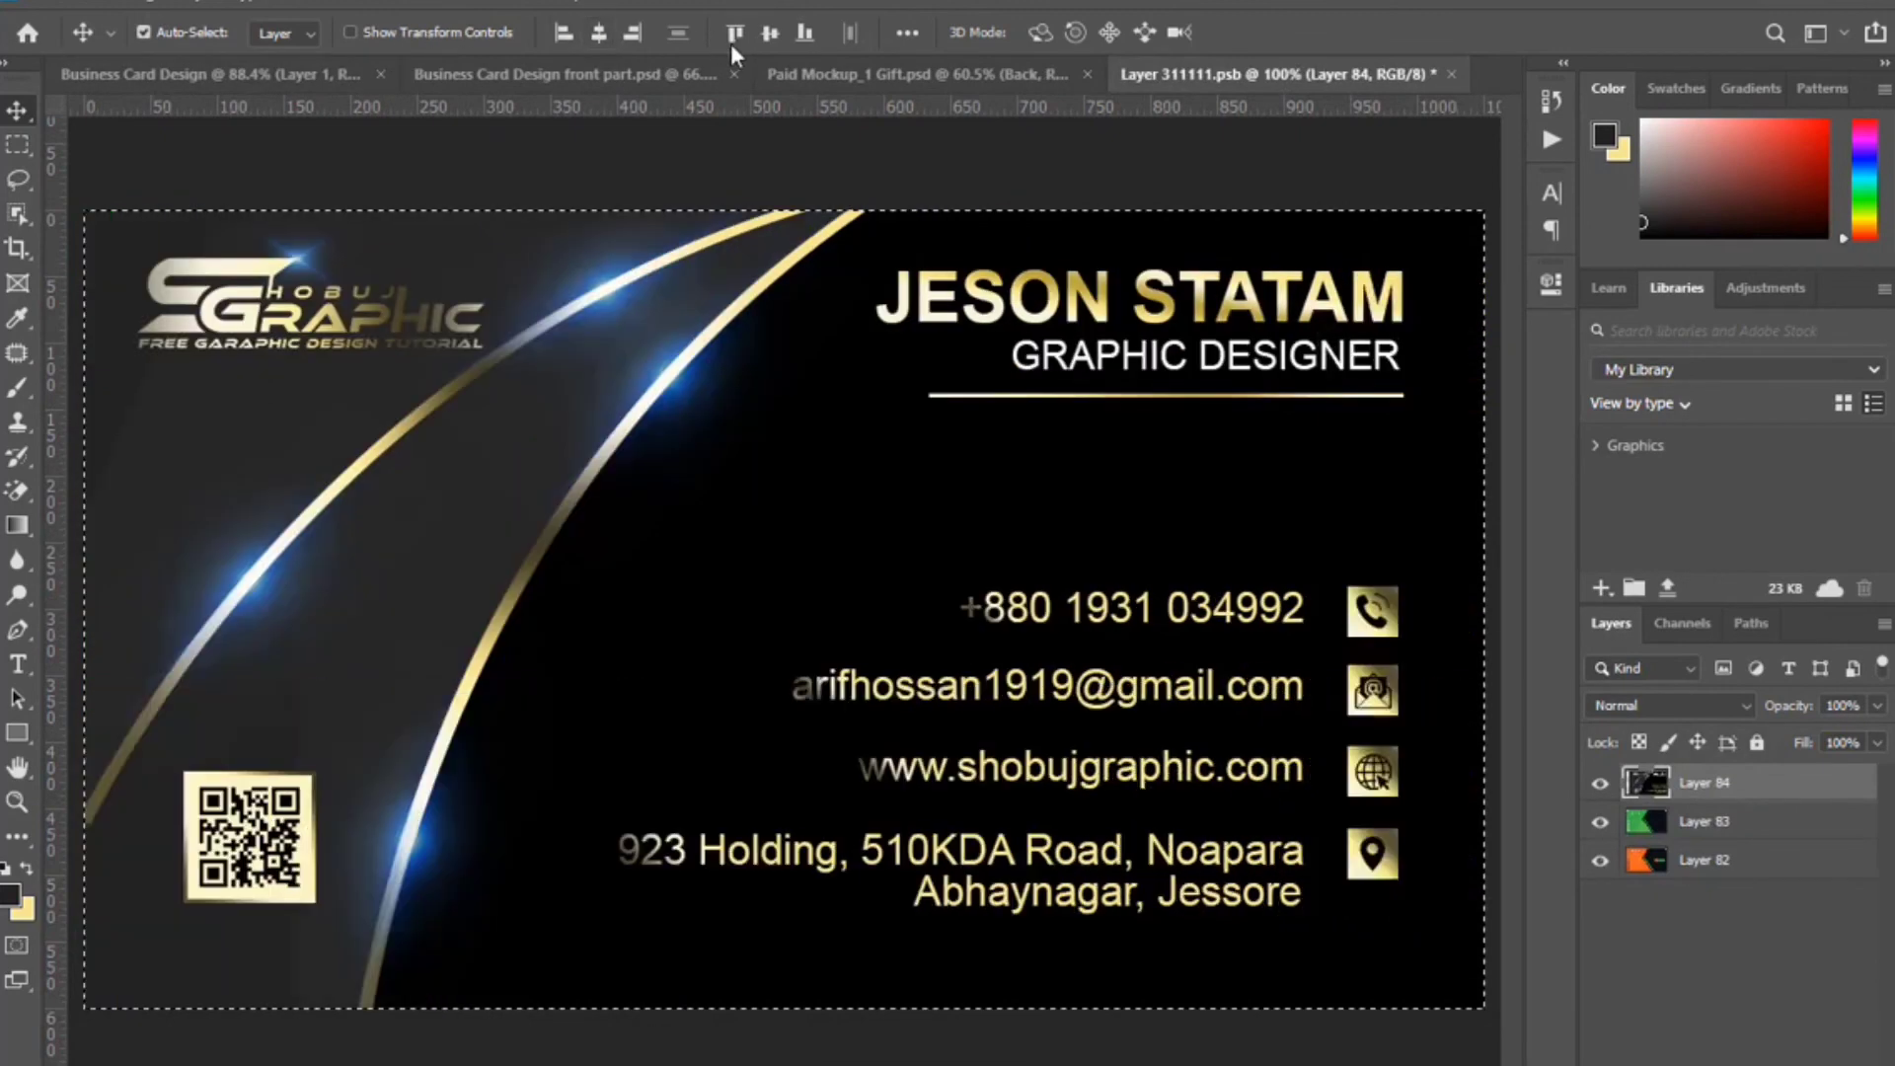
{"action": "left_click", "coordinate": [771, 33]}
{"action": "key", "text": "ctrl+d"}
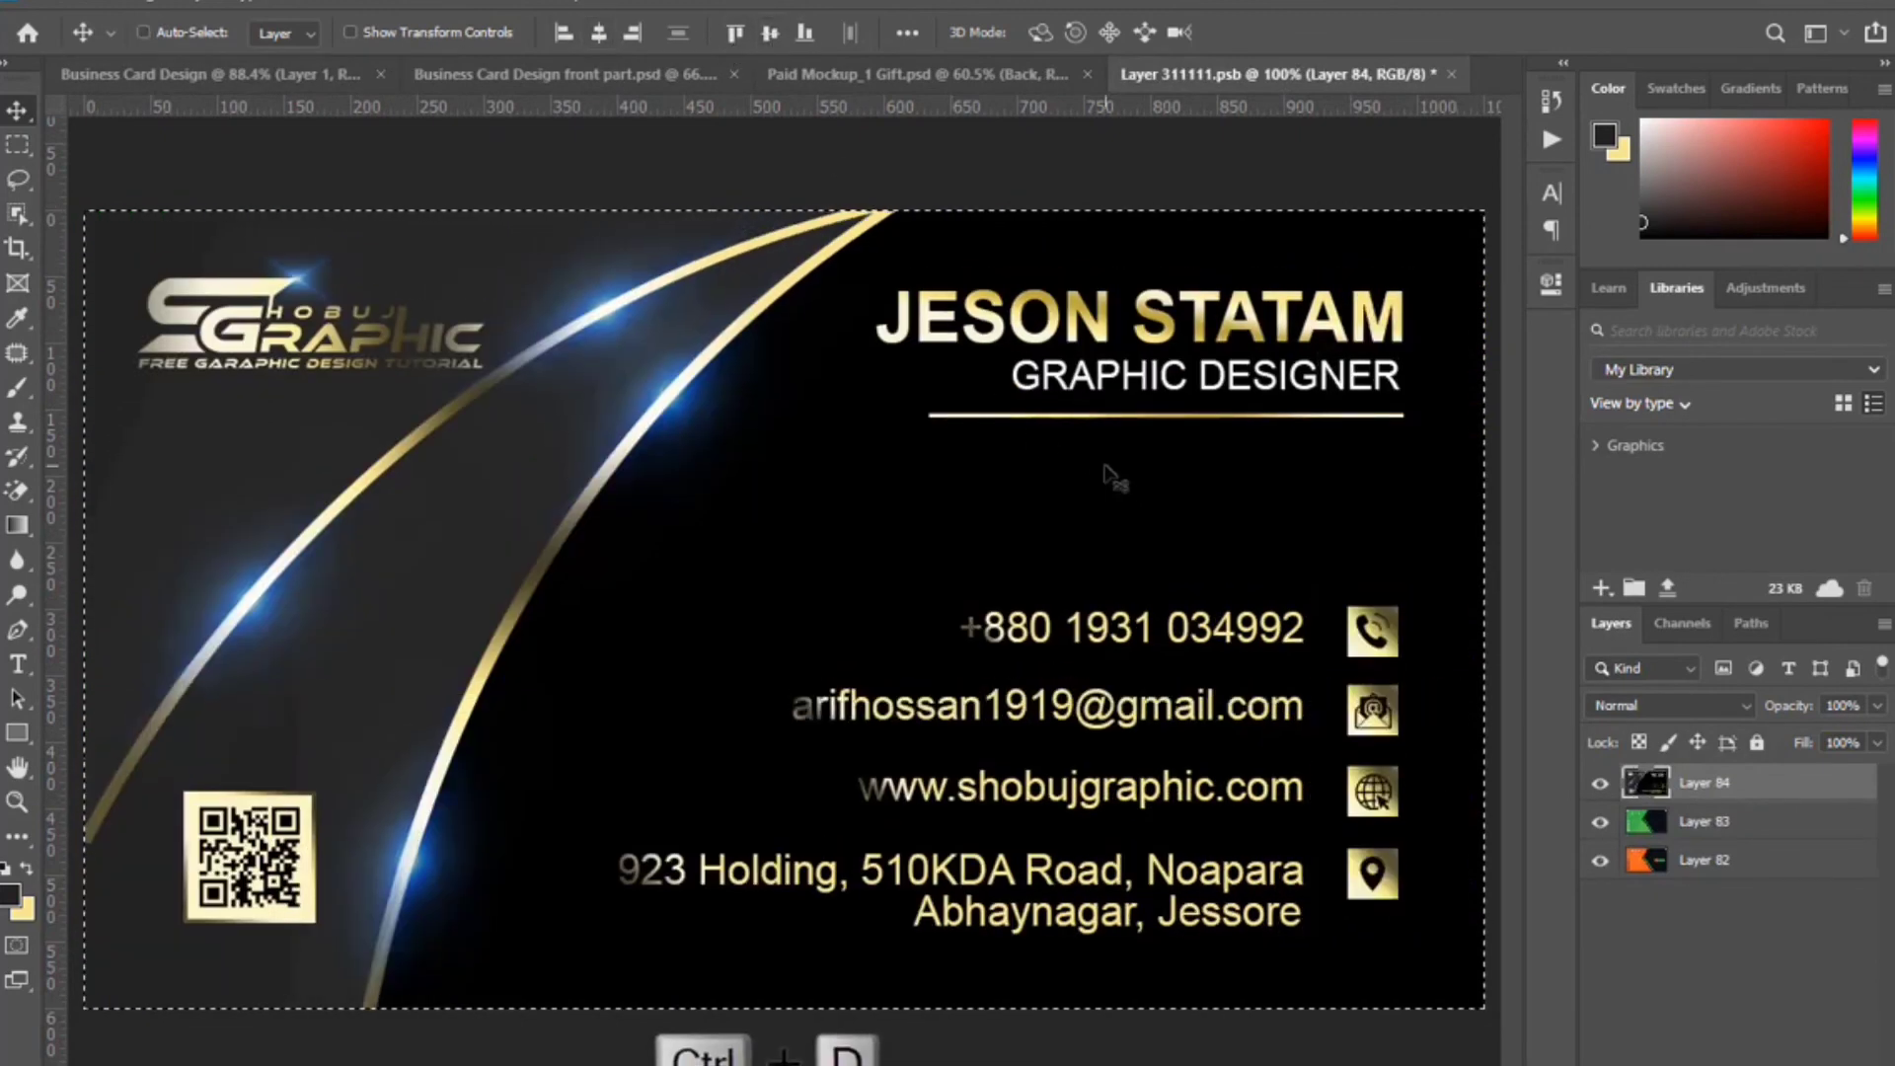
Save and close the back smart object, then return to the mockup document.
{"action": "left_click", "coordinate": [1452, 75]}
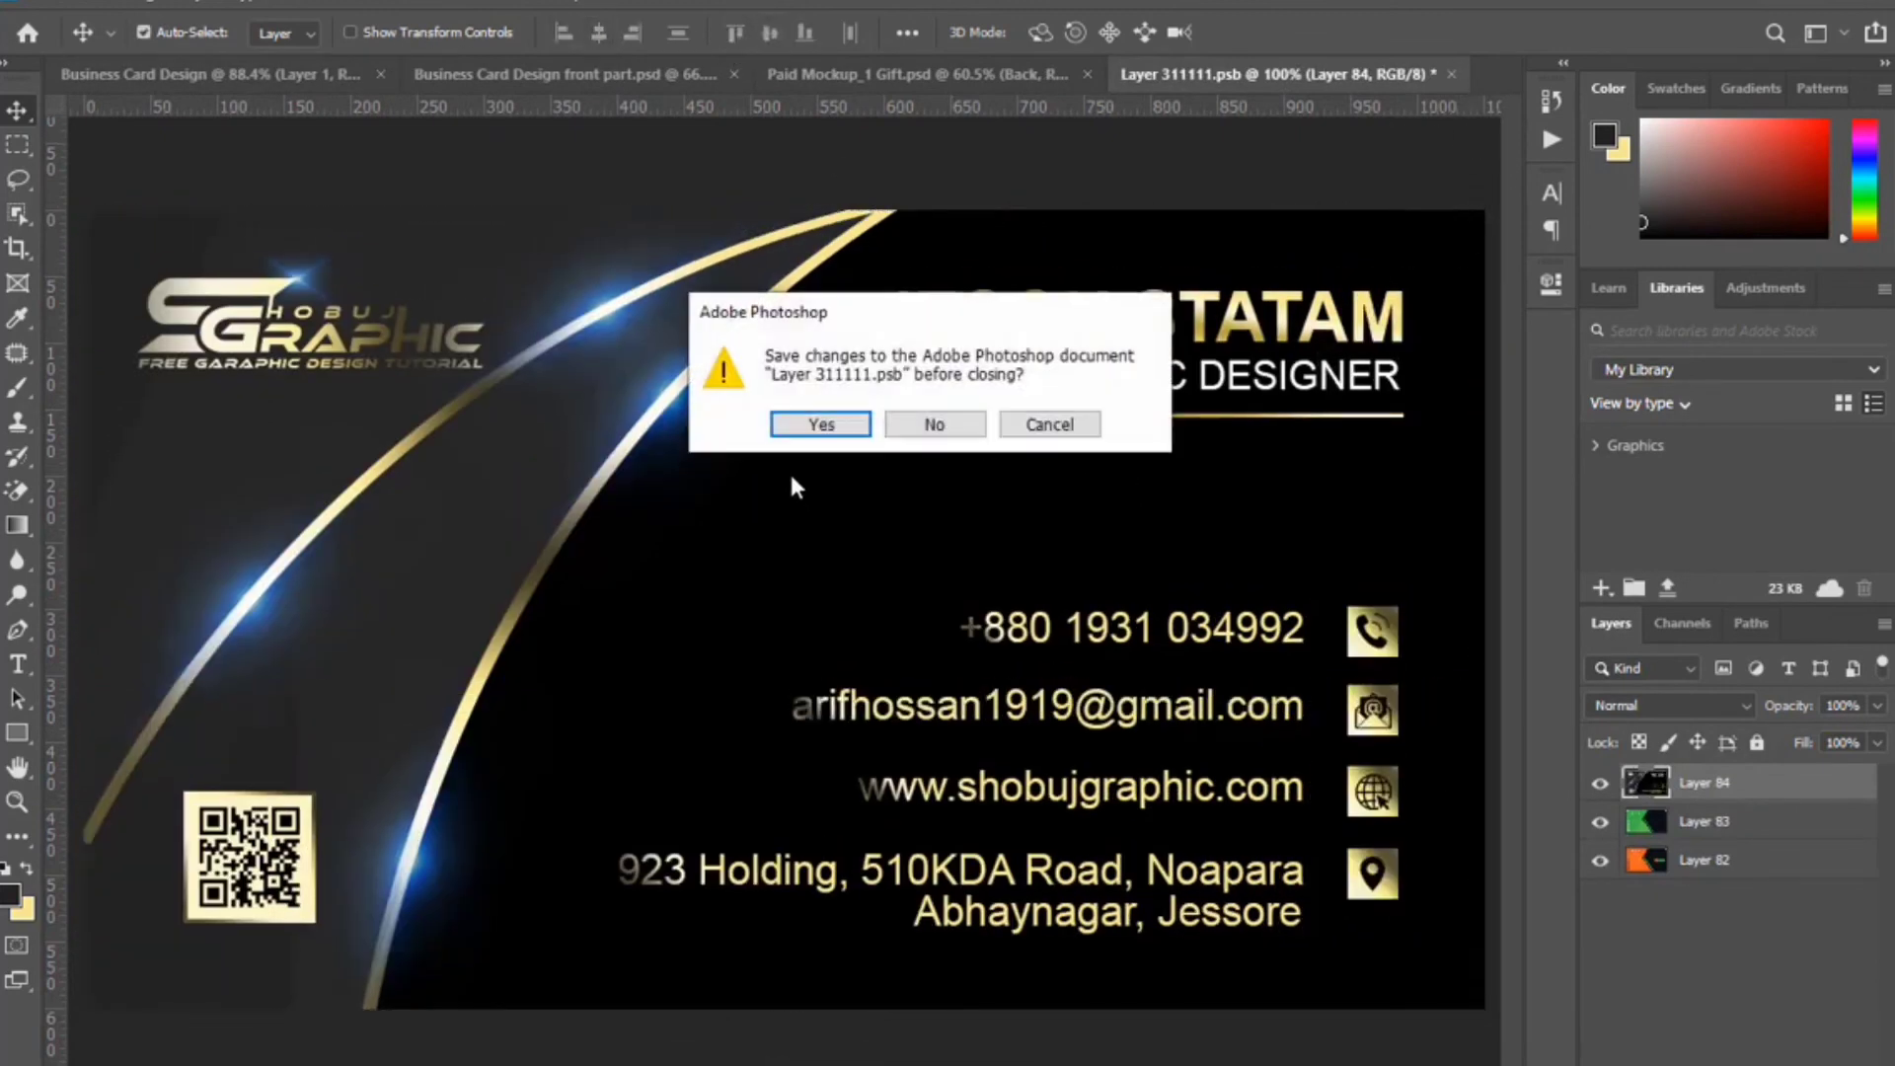
{"action": "key", "text": "Return"}
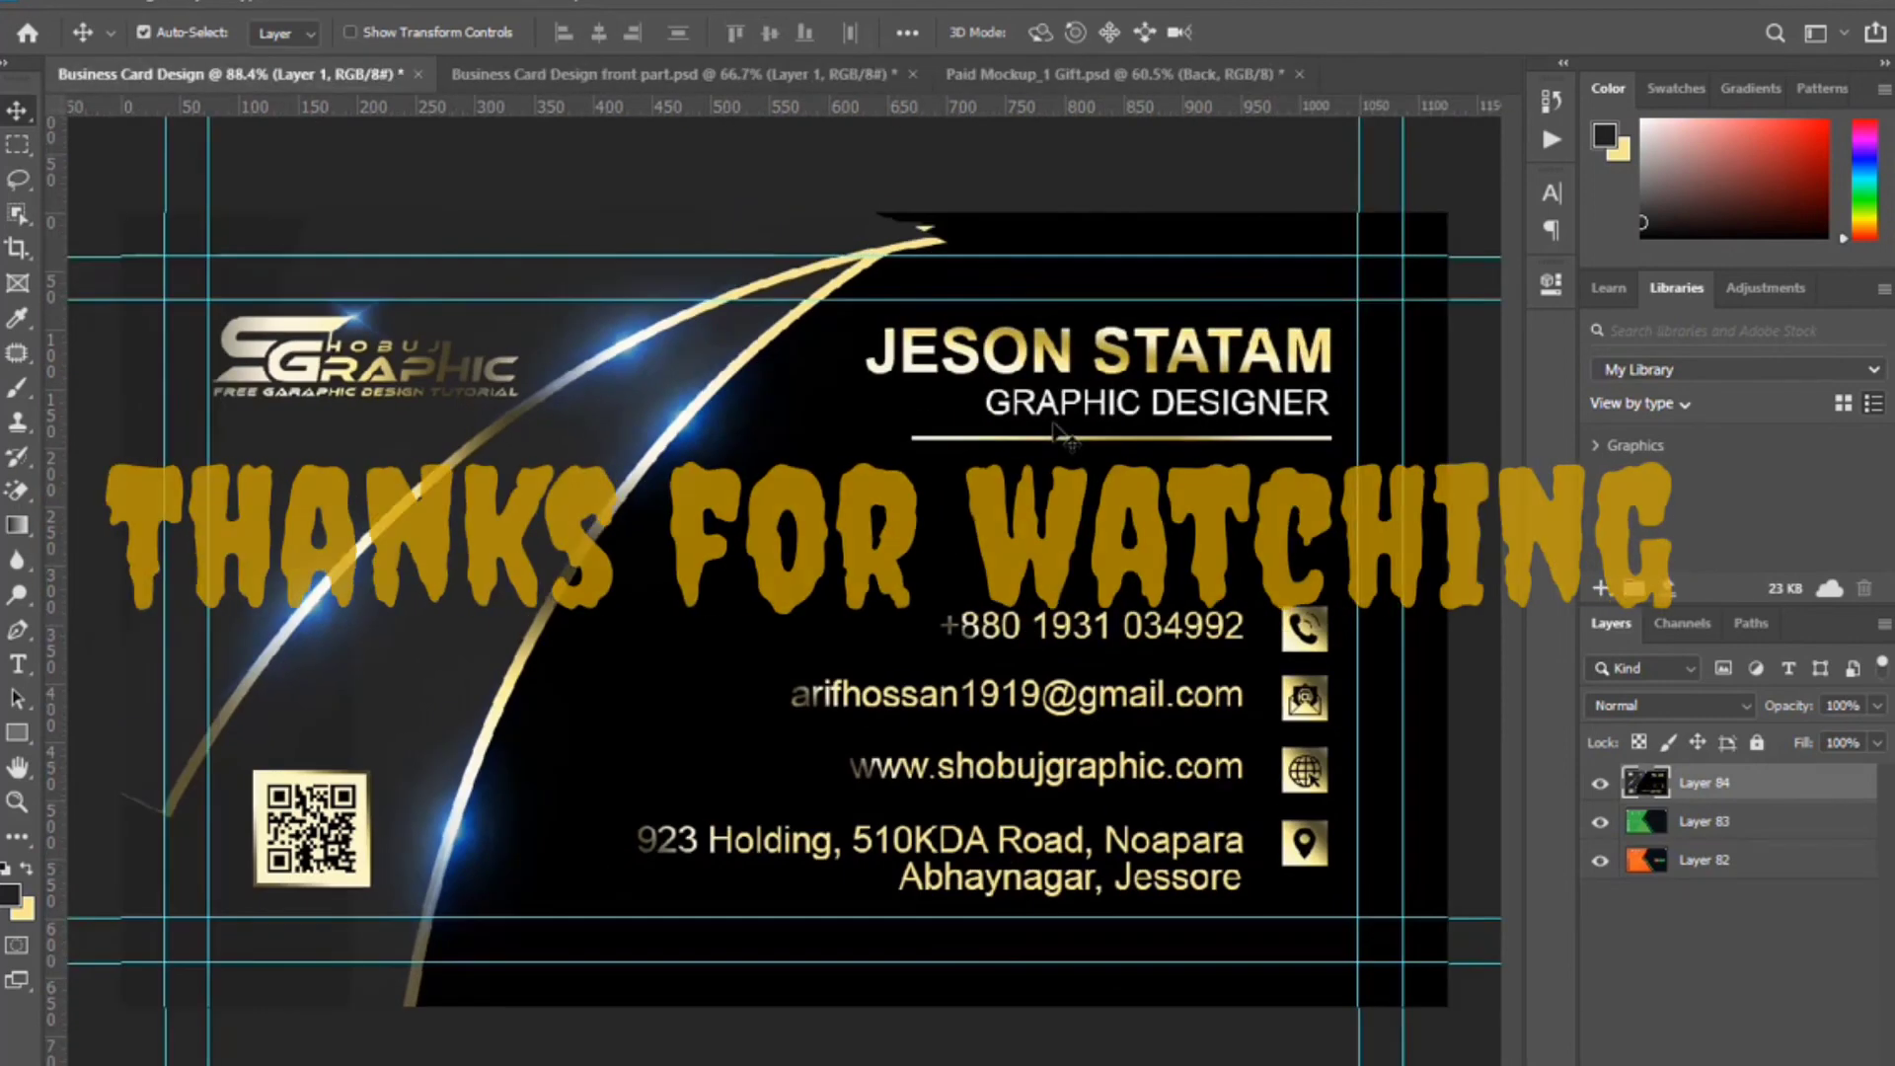
{"action": "left_click", "coordinate": [1046, 71]}
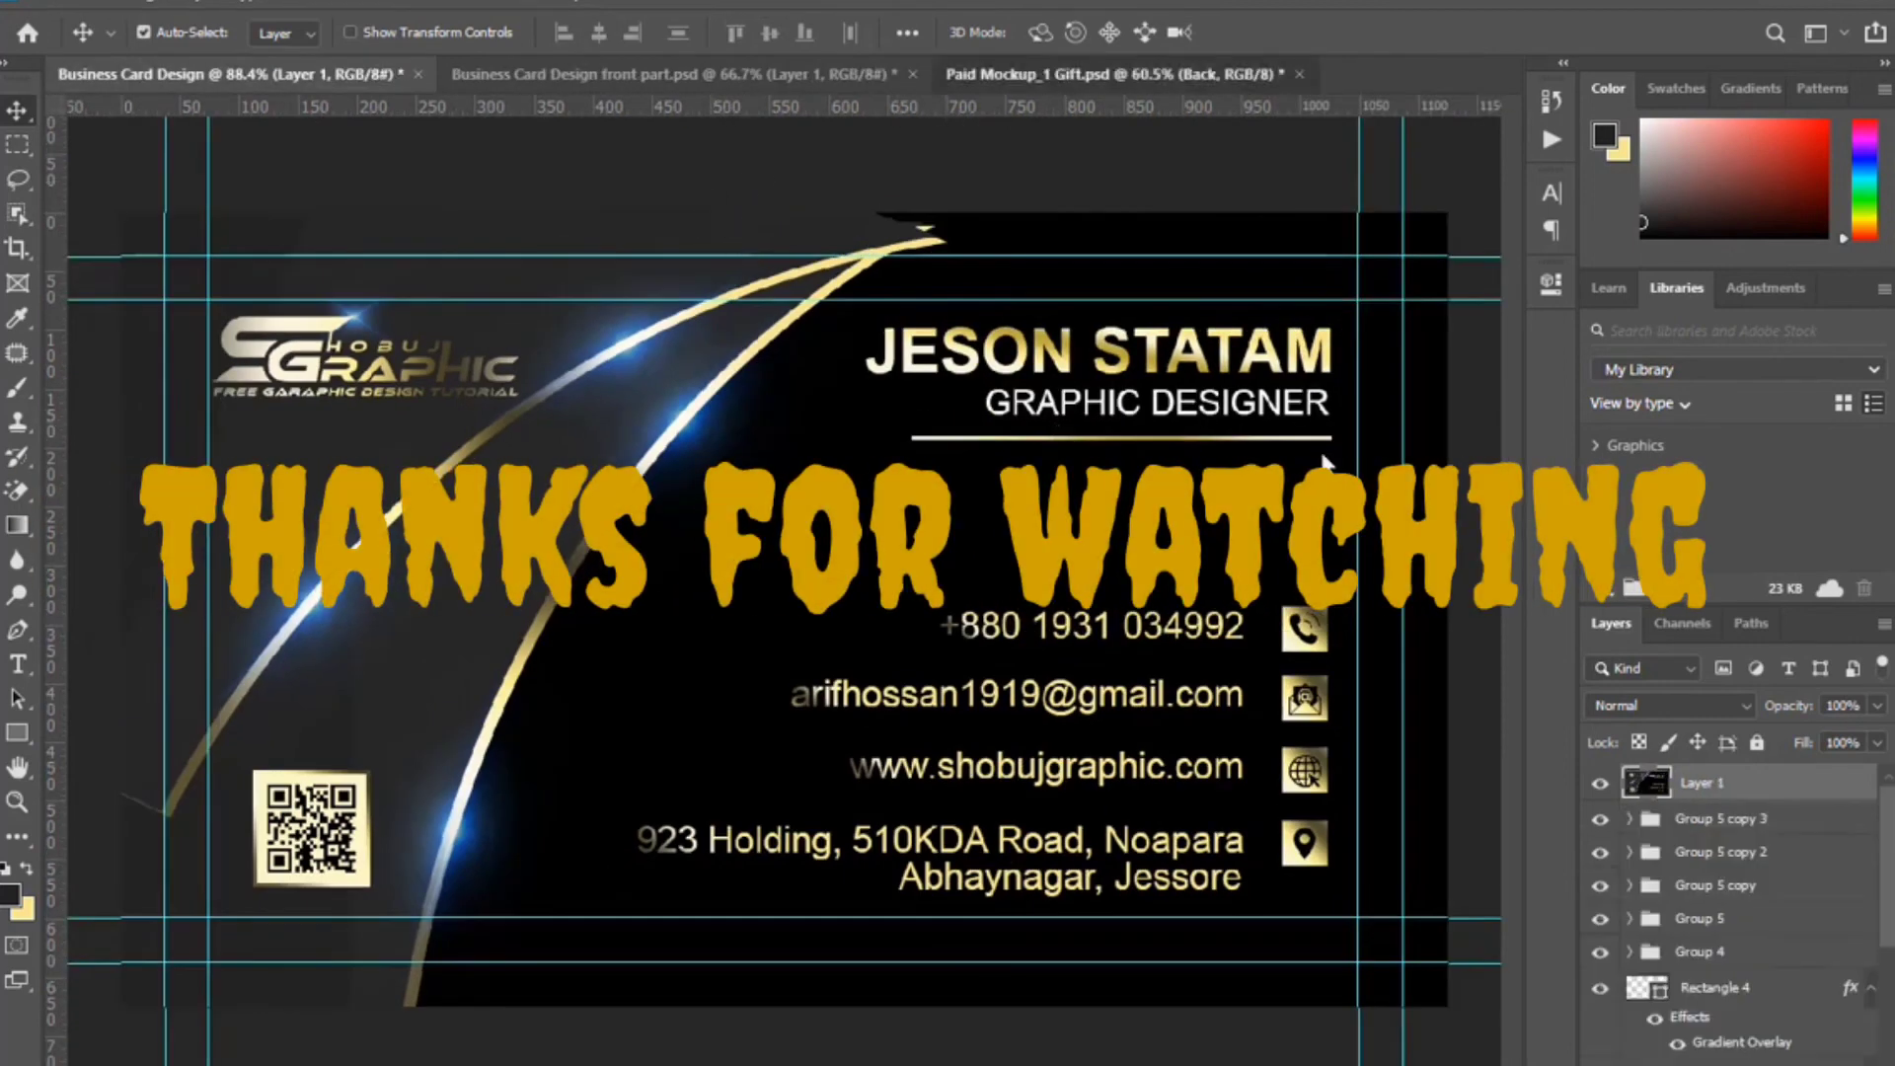